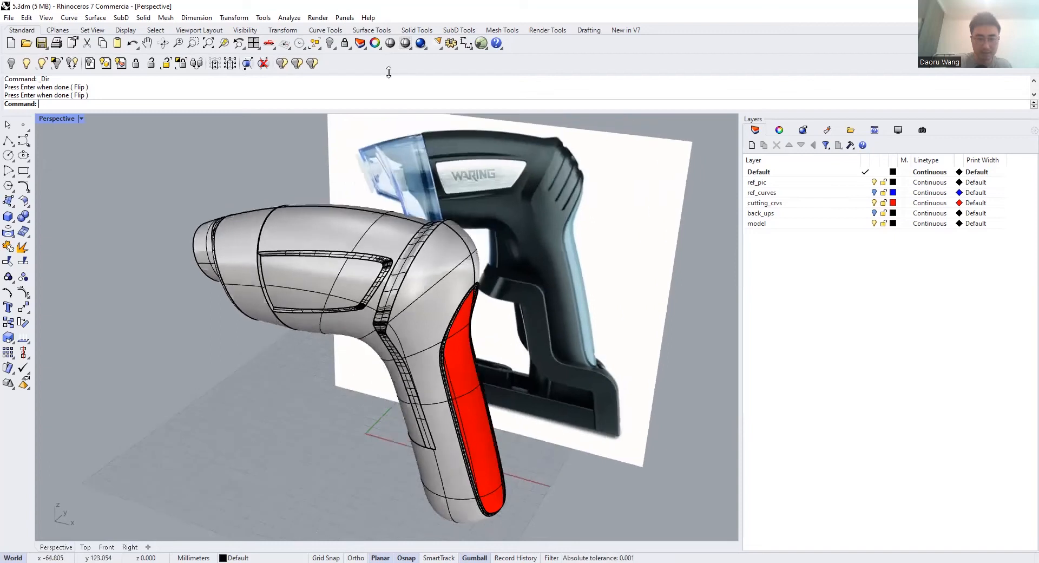
# Examine the red grip insert and its edge detail along the back of the handle
pyautogui.rightClick(331, 45)
pyautogui.scroll(-2, 503, 269)
pyautogui.moveTo(503, 269); pyautogui.dragTo(433, 365, button='right')
pyautogui.scroll(3, 450, 195)
pyautogui.scroll(-3, 494, 251)
pyautogui.click(433, 365)
pyautogui.scroll(3, 433, 365)
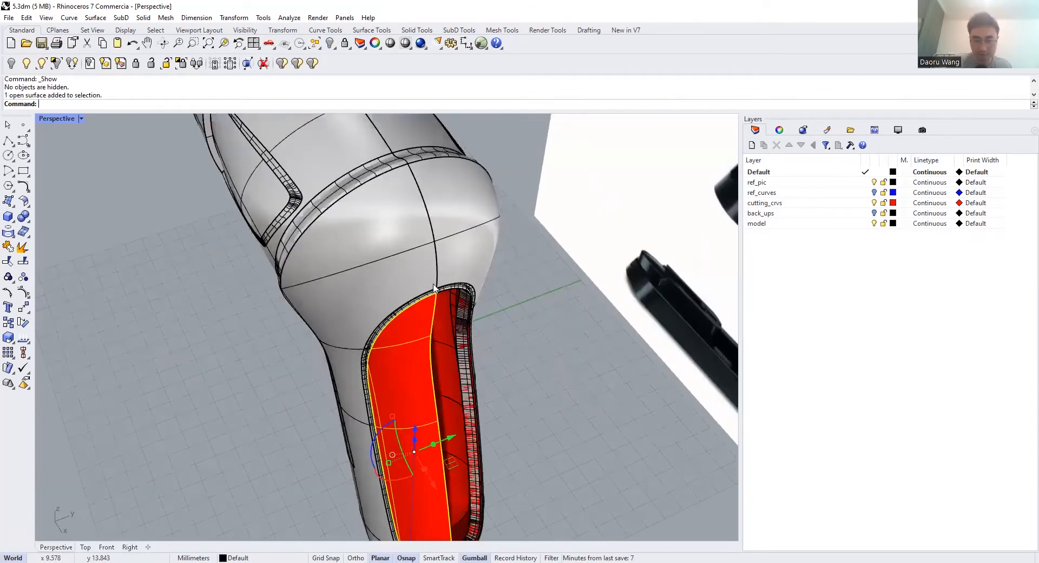
pyautogui.scroll(1, 424, 306)
pyautogui.moveTo(507, 289); pyautogui.dragTo(479, 291, button='right')
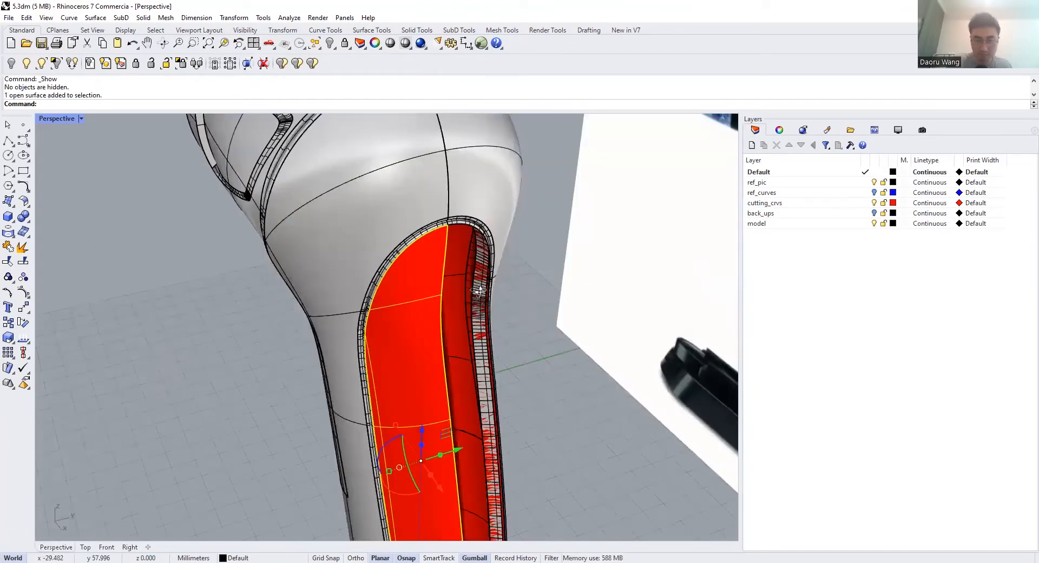
pyautogui.press('Escape')
# Examine the seams and the side panel groove around the main body of the gun
pyautogui.scroll(-6, 386, 252)
pyautogui.moveTo(386, 252); pyautogui.dragTo(429, 212, button='right')
pyautogui.scroll(6, 337, 194)
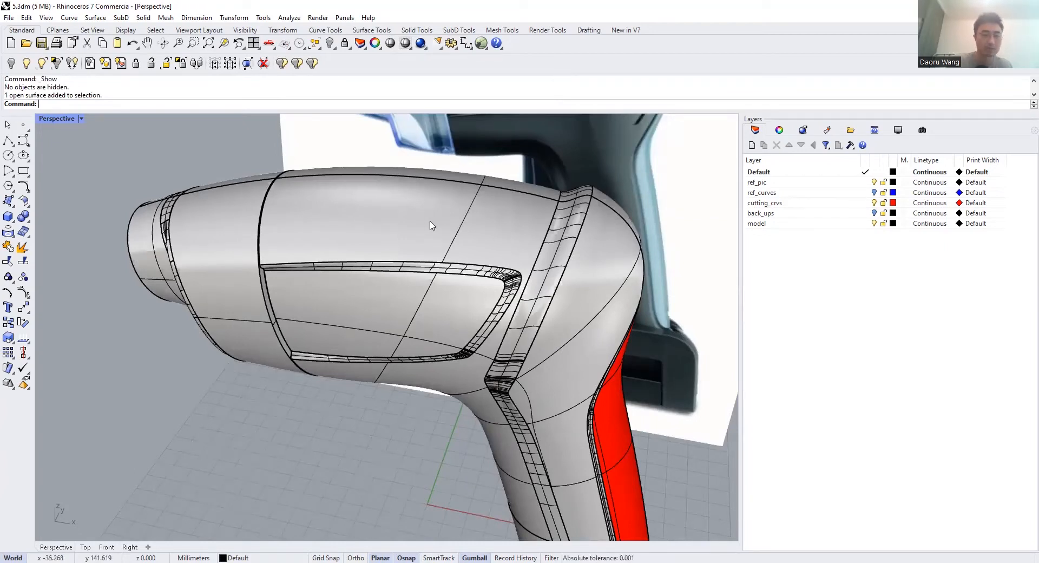
pyautogui.scroll(-6, 431, 224)
pyautogui.moveTo(440, 227); pyautogui.dragTo(480, 226, button='right')
pyautogui.scroll(2, 432, 220)
pyautogui.scroll(3, 442, 218)
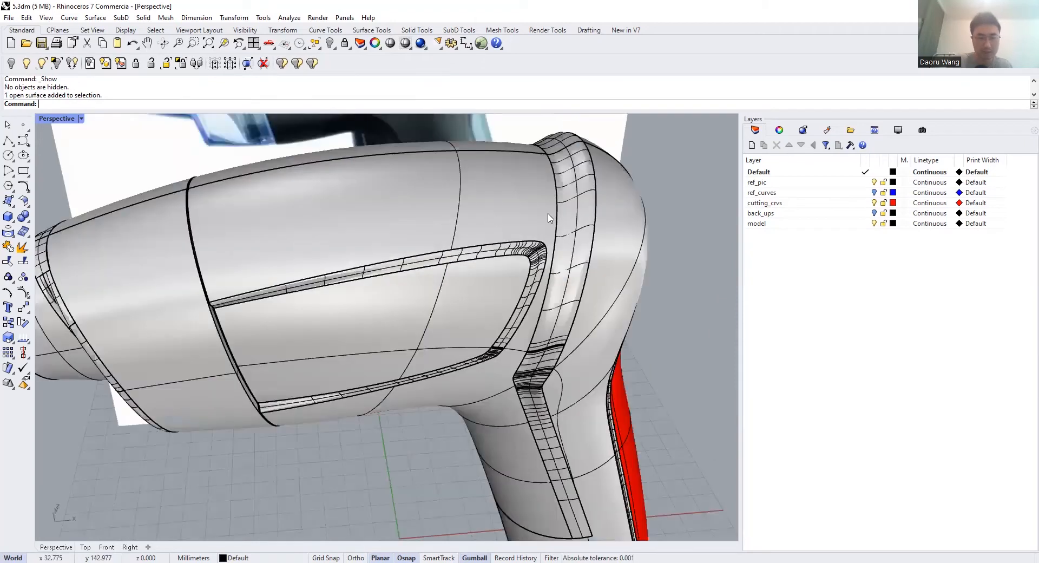
pyautogui.scroll(-1, 515, 224)
pyautogui.moveTo(289, 240); pyautogui.dragTo(301, 258, button='right')
pyautogui.scroll(2, 274, 269)
# Examine the unrounded seam where the front nozzle part meets the main body
pyautogui.click(278, 278)
pyautogui.scroll(2, 269, 265)
pyautogui.scroll(4, 325, 261)
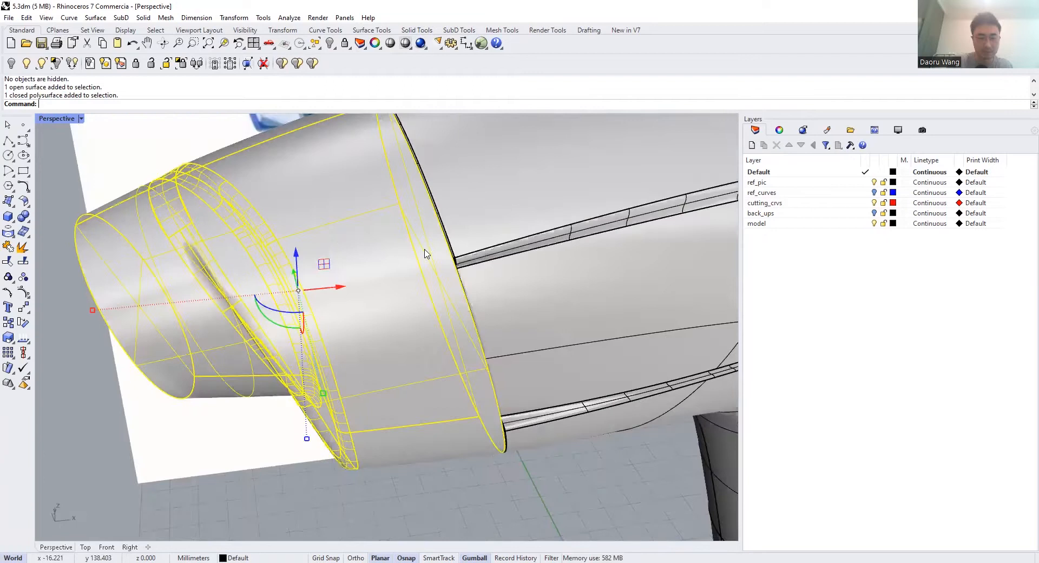
pyautogui.scroll(-3, 464, 254)
pyautogui.scroll(3, 443, 284)
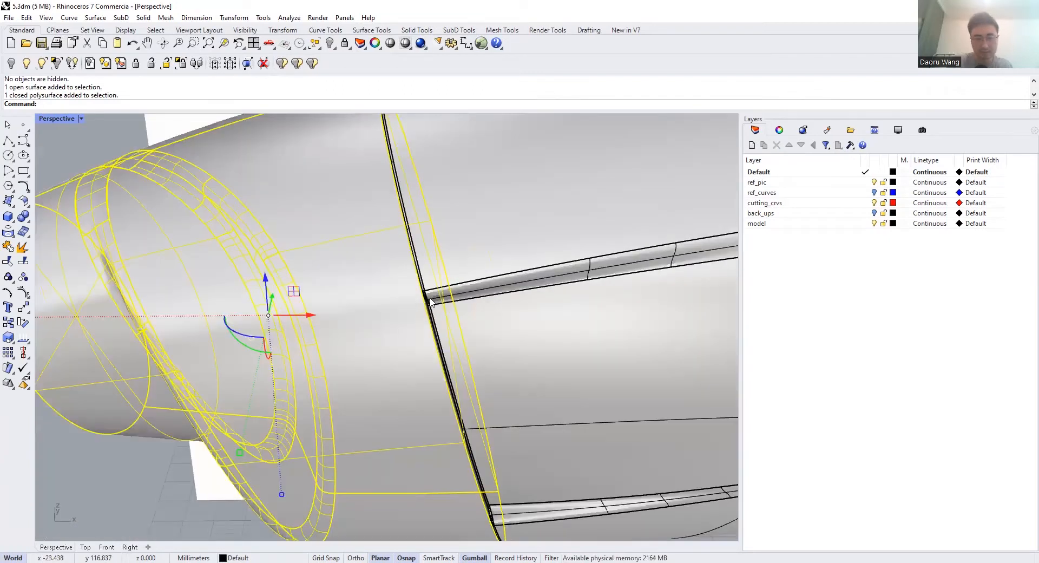
pyautogui.scroll(2, 433, 301)
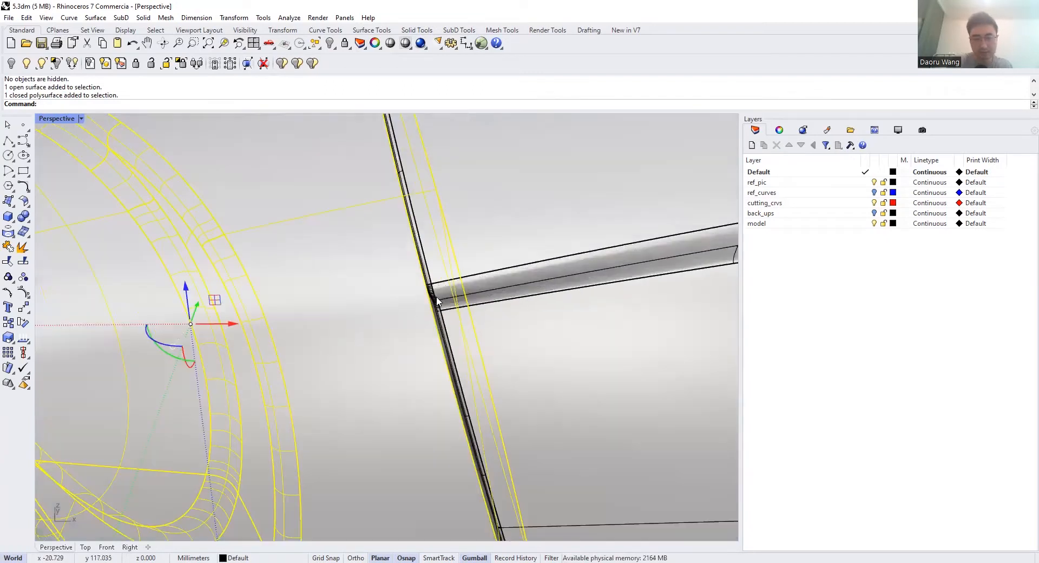
pyautogui.press('Escape')
pyautogui.scroll(-5, 417, 299)
# Isolate the front nozzle part and bring its flat rear face into view
pyautogui.click(408, 298)
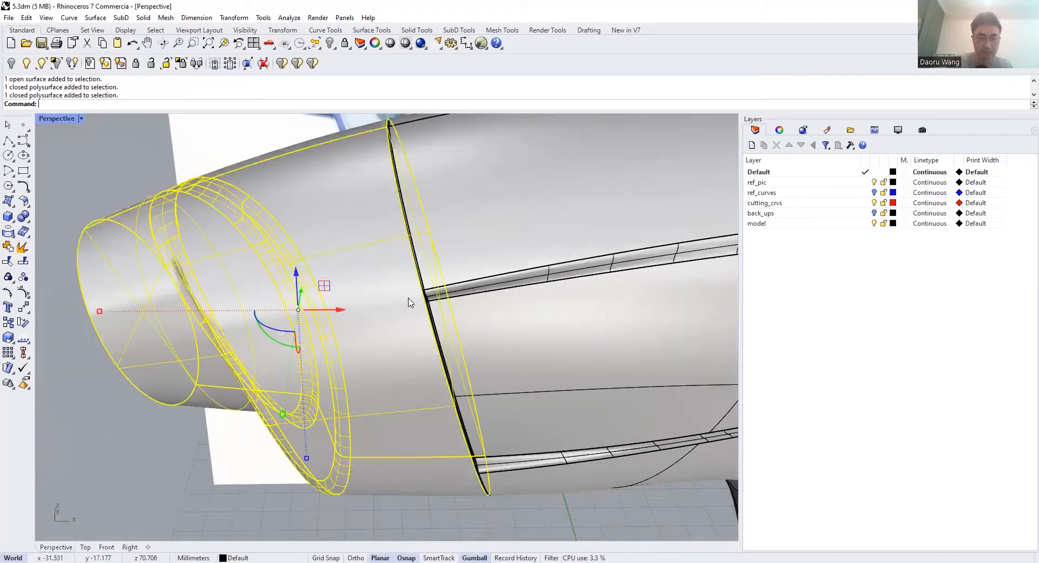
pyautogui.moveTo(433, 276); pyautogui.dragTo(413, 185, button='right')
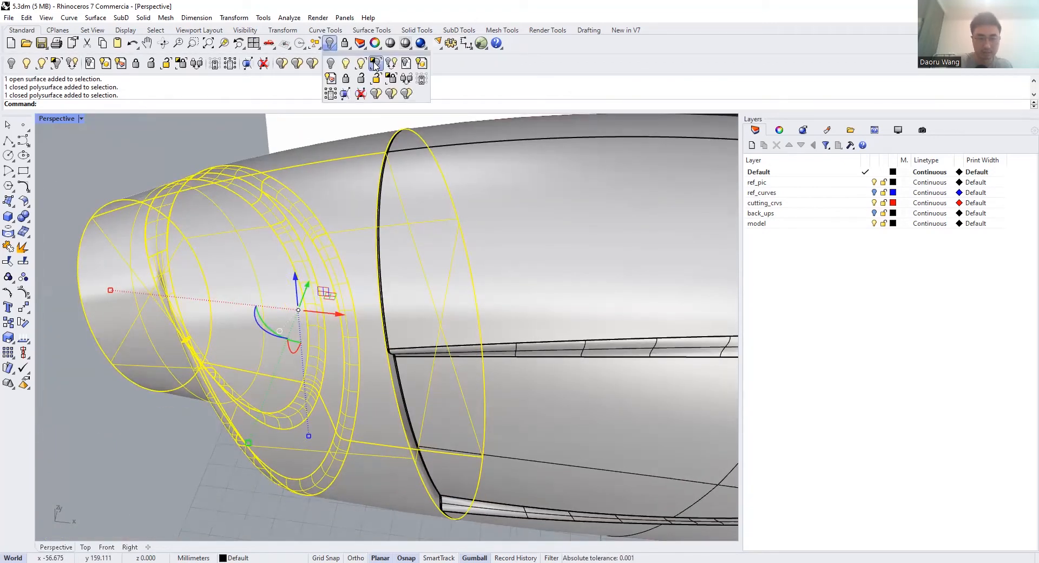
pyautogui.click(376, 65)
pyautogui.press('Escape')
pyautogui.scroll(-6, 431, 274)
pyautogui.scroll(4, 431, 274)
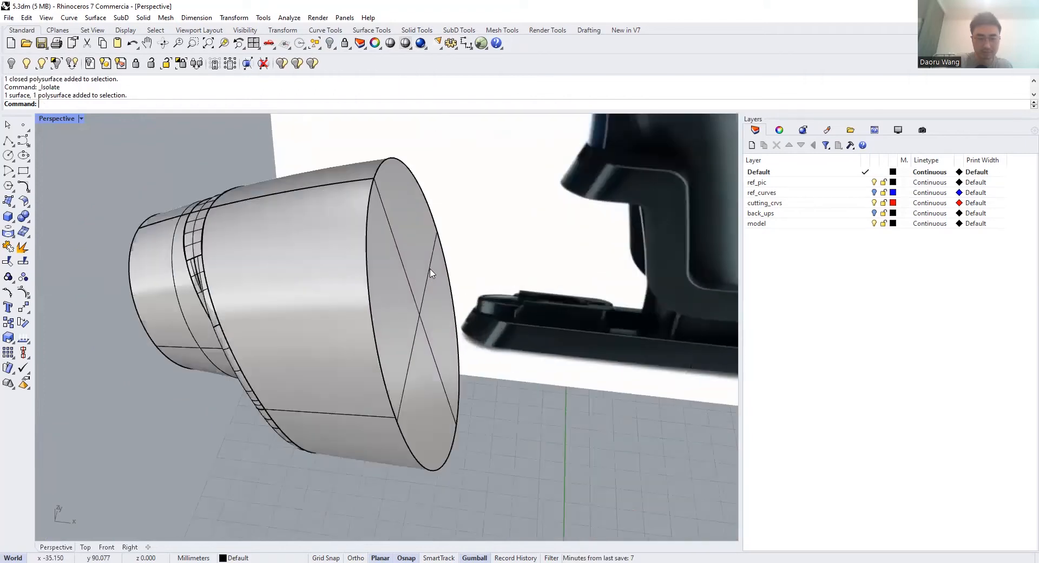
# Try to fillet all edges of the nozzle's rear face with Fillet Edge, setting the next radius to 0.25 after the edge selection
pyautogui.click(28, 219)
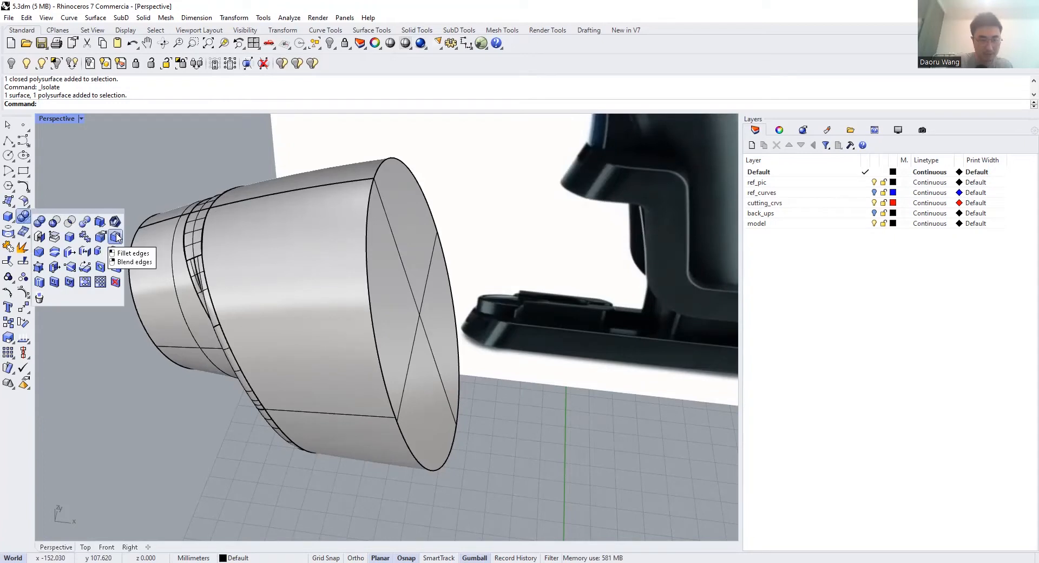
pyautogui.click(115, 237)
pyautogui.click(215, 104)
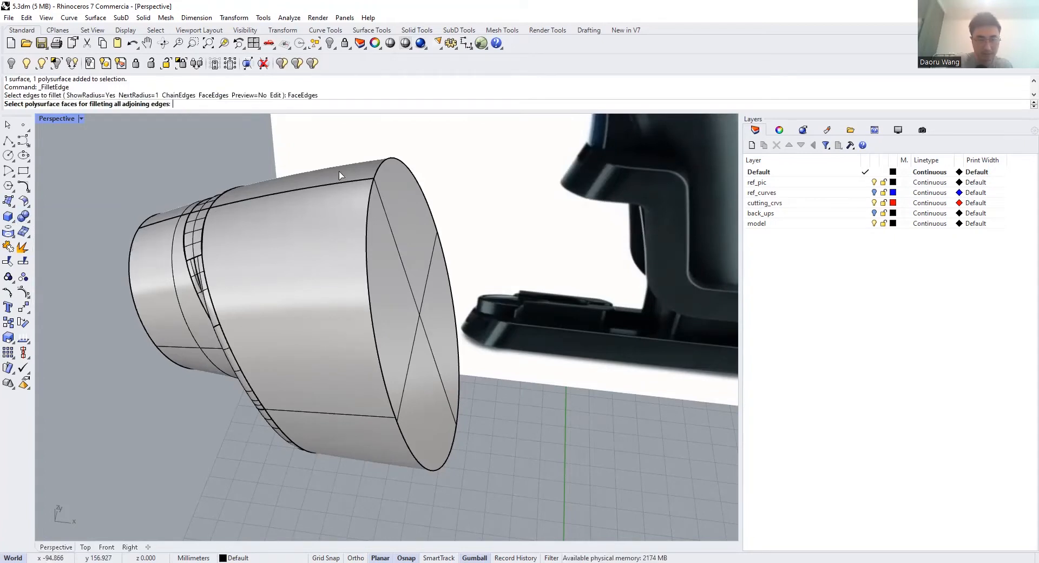
pyautogui.moveTo(429, 285); pyautogui.dragTo(414, 292, button='right')
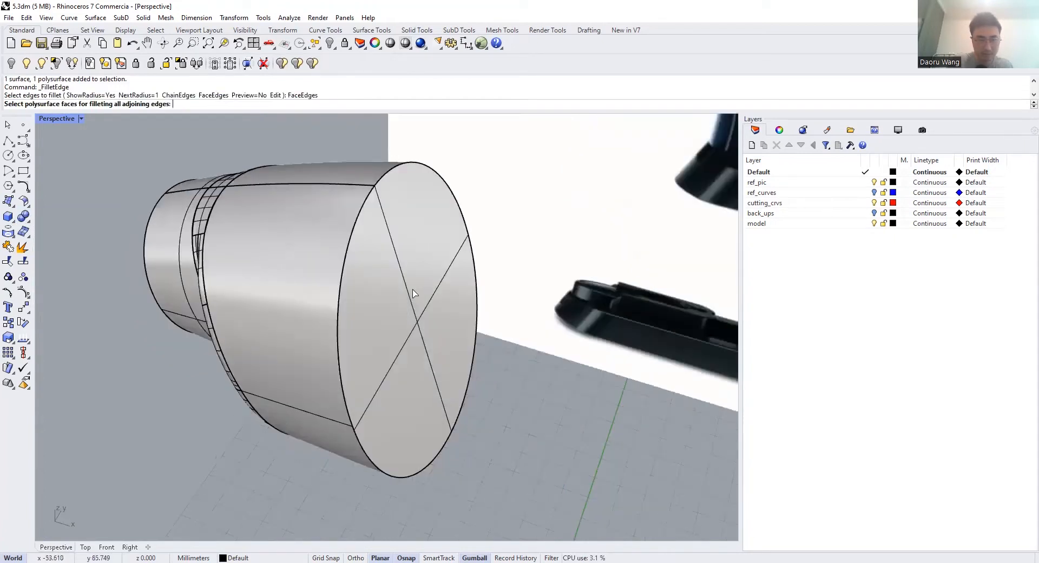
pyautogui.click(408, 270)
pyautogui.press('Return')
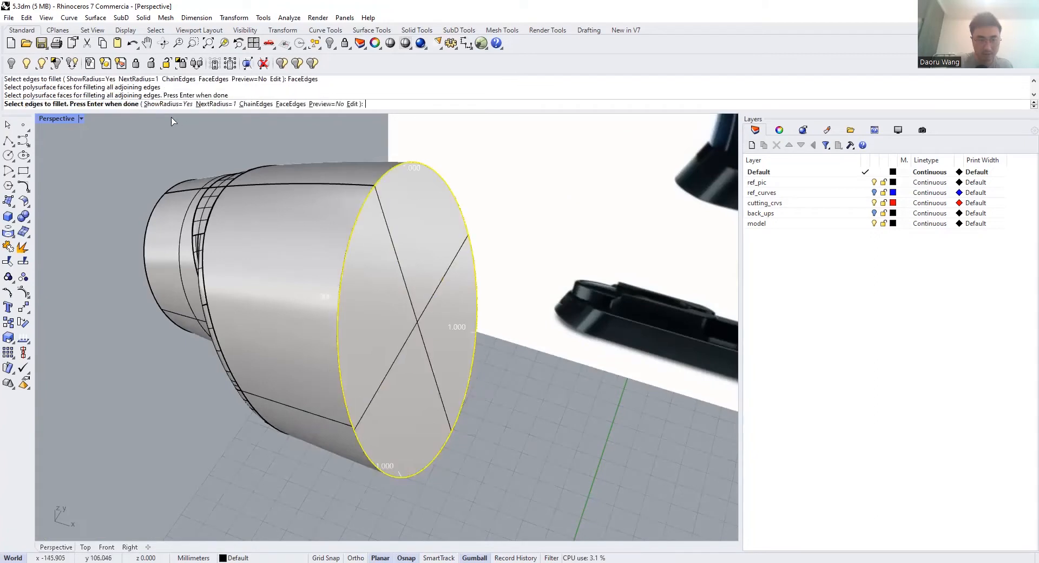
pyautogui.click(223, 106)
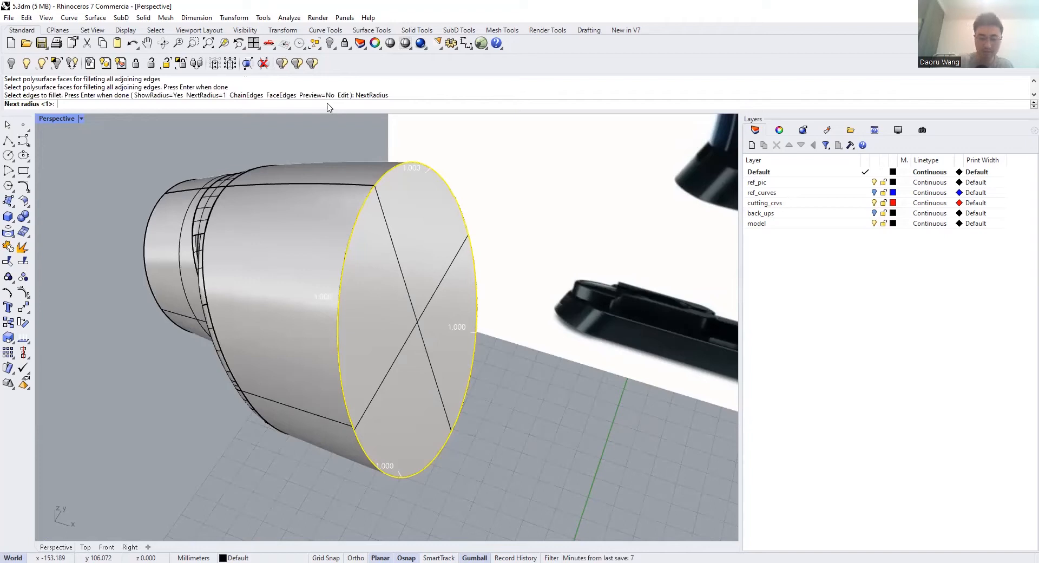
pyautogui.write('0.25')
pyautogui.press('Return')
pyautogui.press('Return')
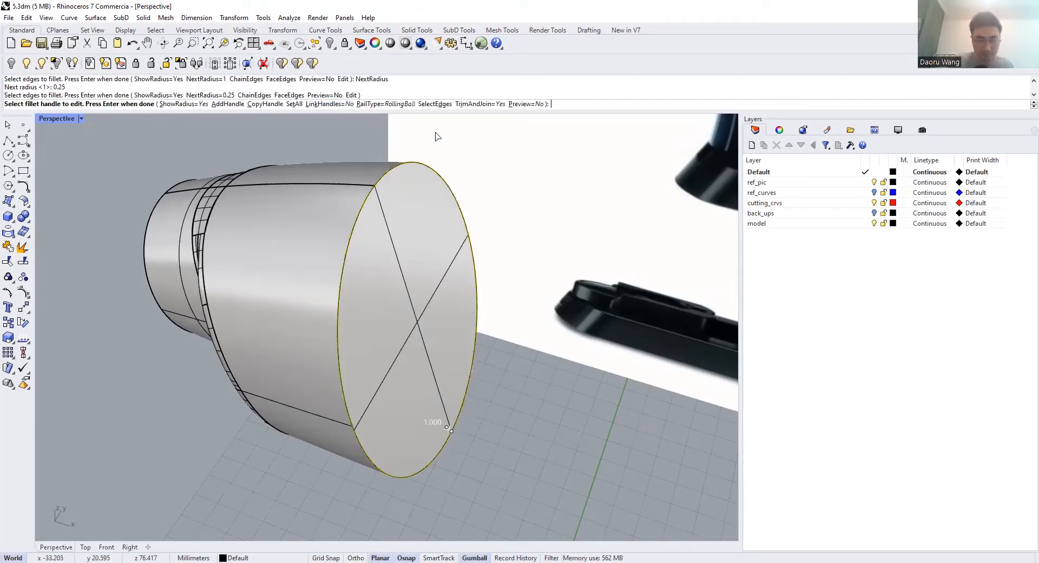
pyautogui.scroll(2, 446, 187)
pyautogui.press('Return')
# Inspect the new fillet around the nozzle's rear face and undo it
pyautogui.scroll(-3, 435, 215)
pyautogui.moveTo(435, 215)
pyautogui.mouseDown(button='right')
pyautogui.moveTo(443, 194)
pyautogui.moveTo(433, 200)
pyautogui.mouseUp(button='right')
pyautogui.scroll(3, 443, 195)
pyautogui.scroll(-2, 423, 193)
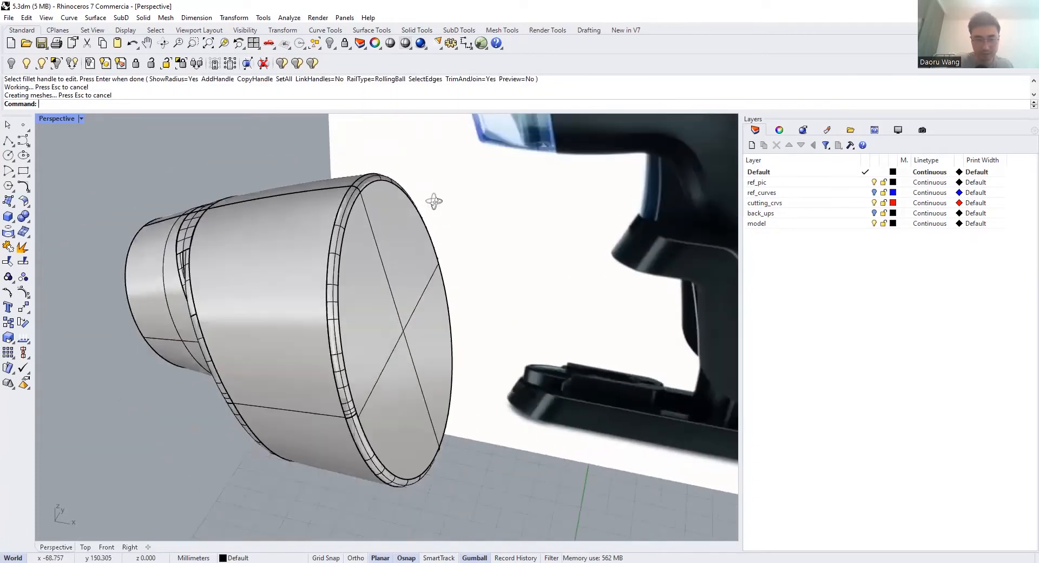
pyautogui.scroll(3, 434, 201)
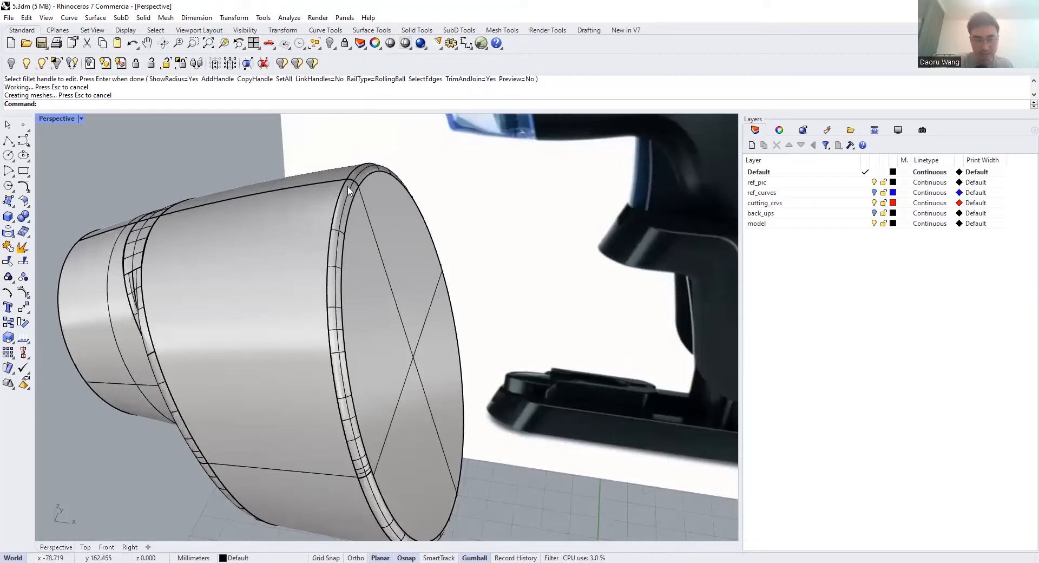
pyautogui.hotkey('ctrl', 'z')
# Fillet the edges of the nozzle's rear face with a 0.25 mm radius, using the face edges option
pyautogui.press('Return')
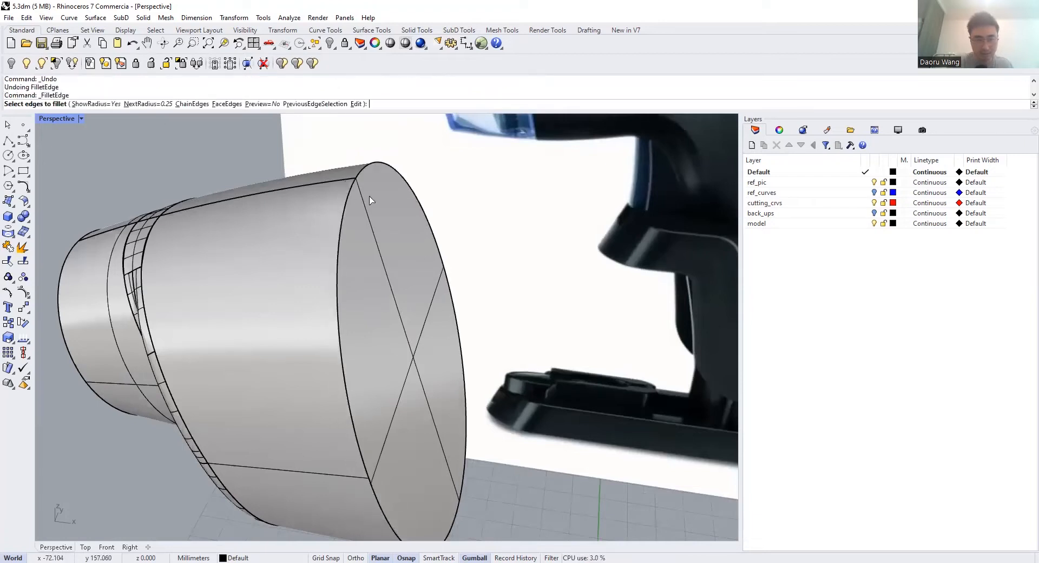
pyautogui.click(228, 108)
pyautogui.click(387, 270)
pyautogui.press('Return')
pyautogui.press('Return')
pyautogui.press('Return')
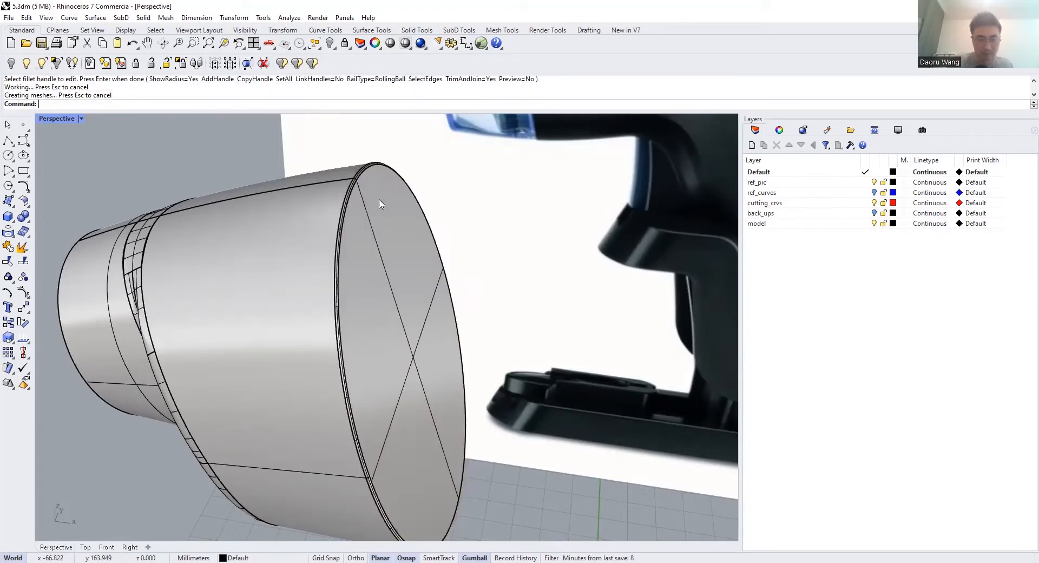
# Show the hidden parts again and examine the filleted seam between nozzle and body in the Front view
pyautogui.click(330, 42)
pyautogui.scroll(-5, 357, 130)
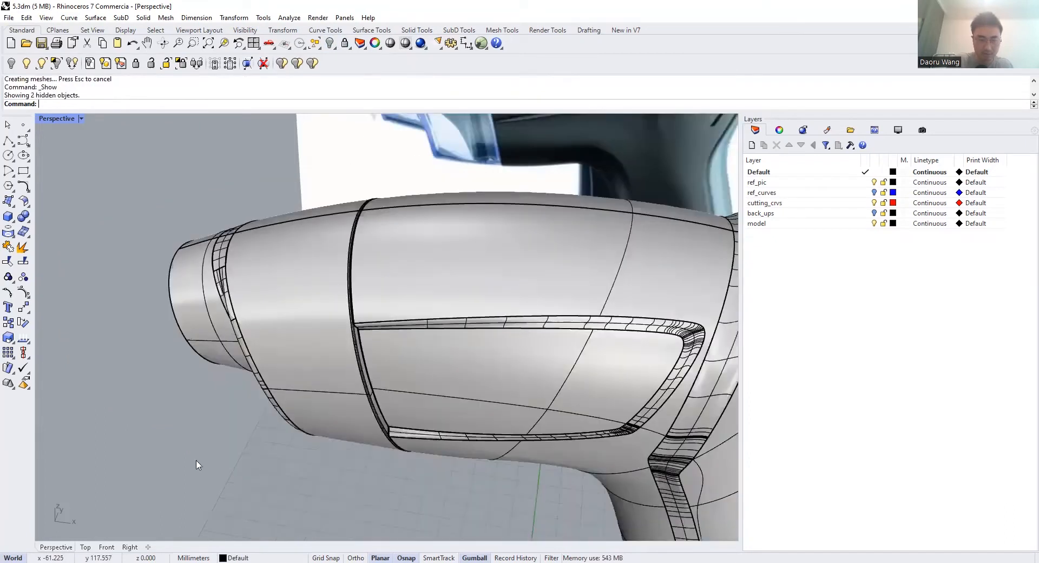
pyautogui.click(107, 547)
pyautogui.scroll(10, 480, 298)
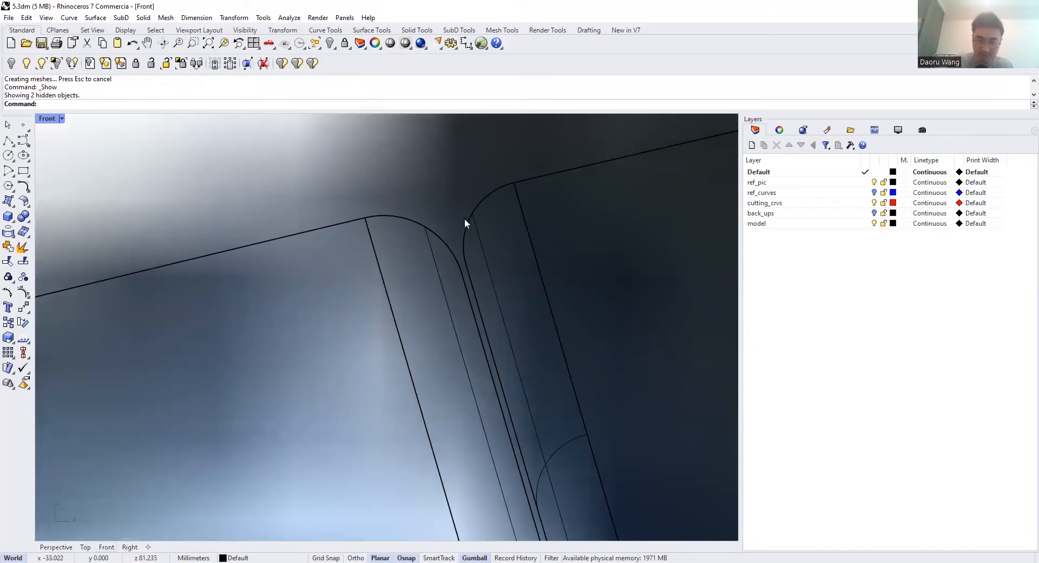
pyautogui.scroll(-8, 464, 218)
pyautogui.moveTo(464, 196); pyautogui.dragTo(327, 173, button='right')
pyautogui.scroll(4, 328, 173)
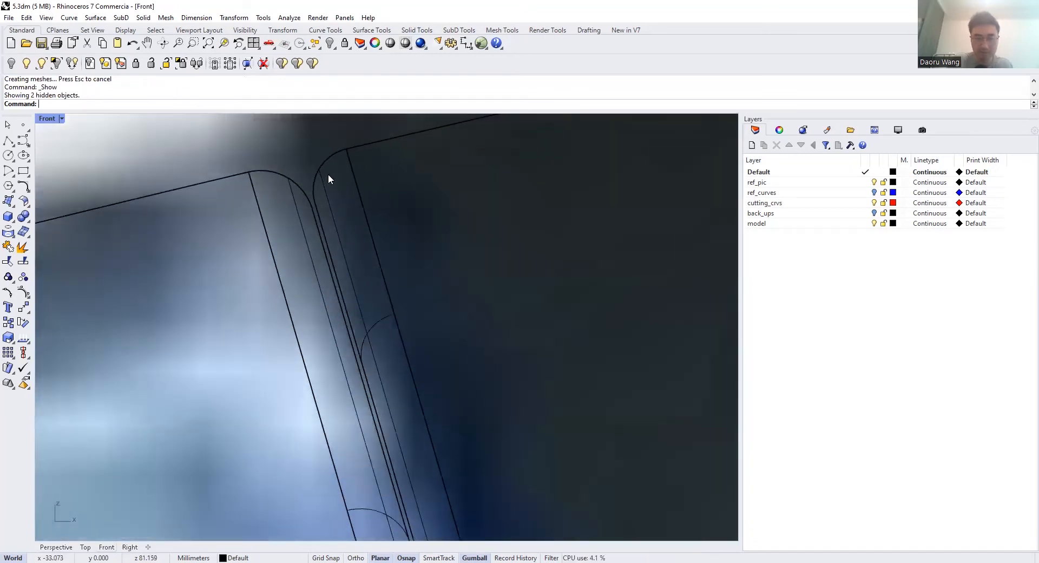
pyautogui.scroll(-2, 274, 174)
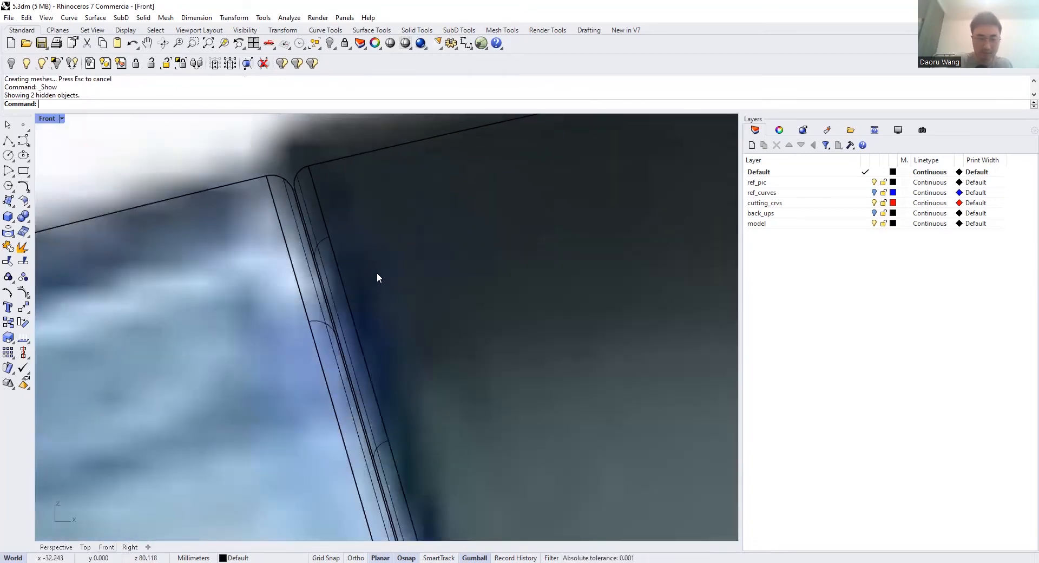
pyautogui.scroll(-4, 388, 276)
pyautogui.scroll(-3, 389, 272)
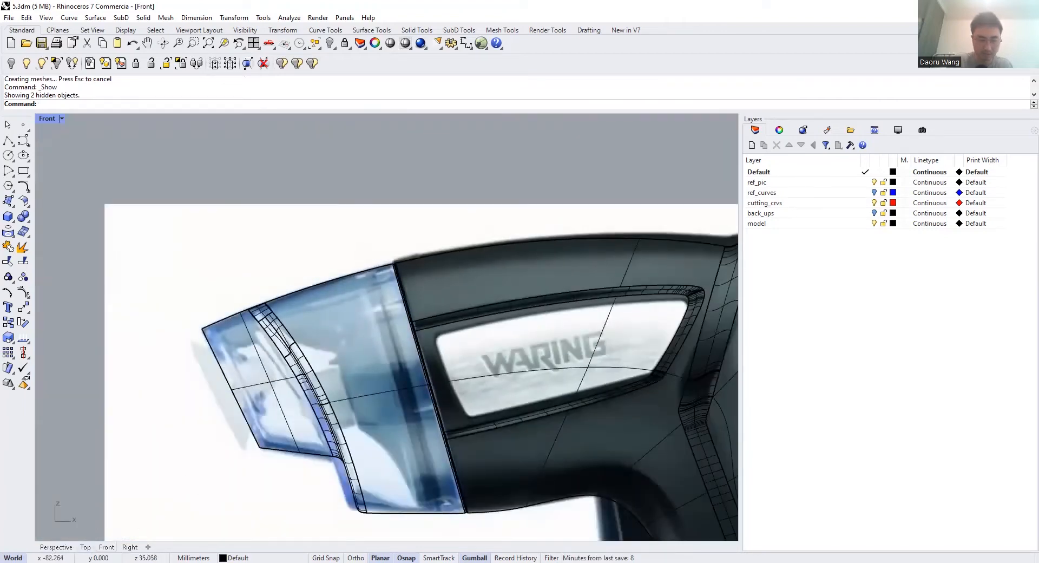
# Fillet all edges of the nozzle's front end face with a 0.25 mm radius in the Perspective view
pyautogui.click(58, 546)
pyautogui.scroll(6, 283, 331)
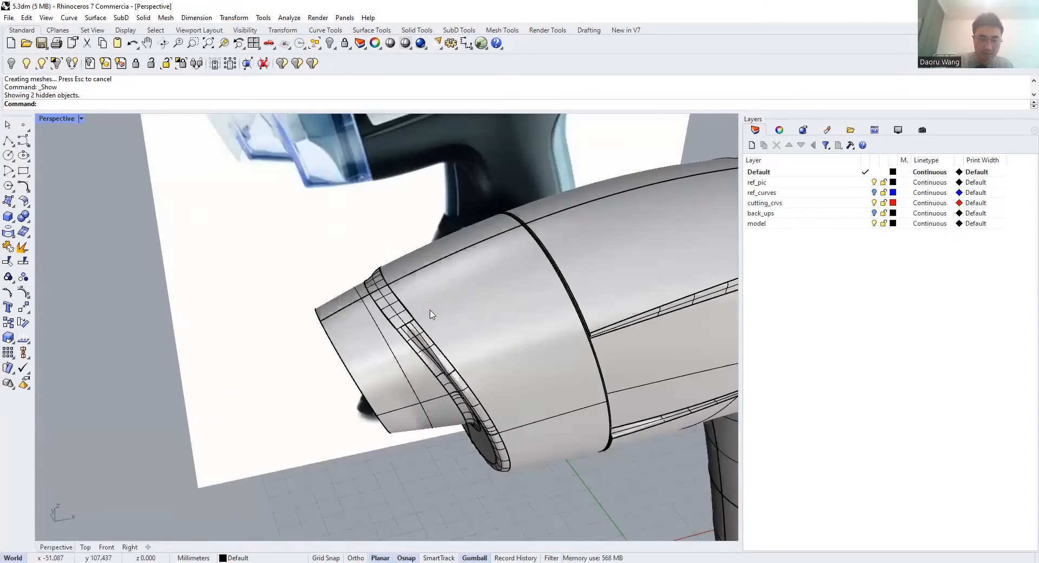
pyautogui.scroll(3, 333, 303)
pyautogui.scroll(-4, 333, 303)
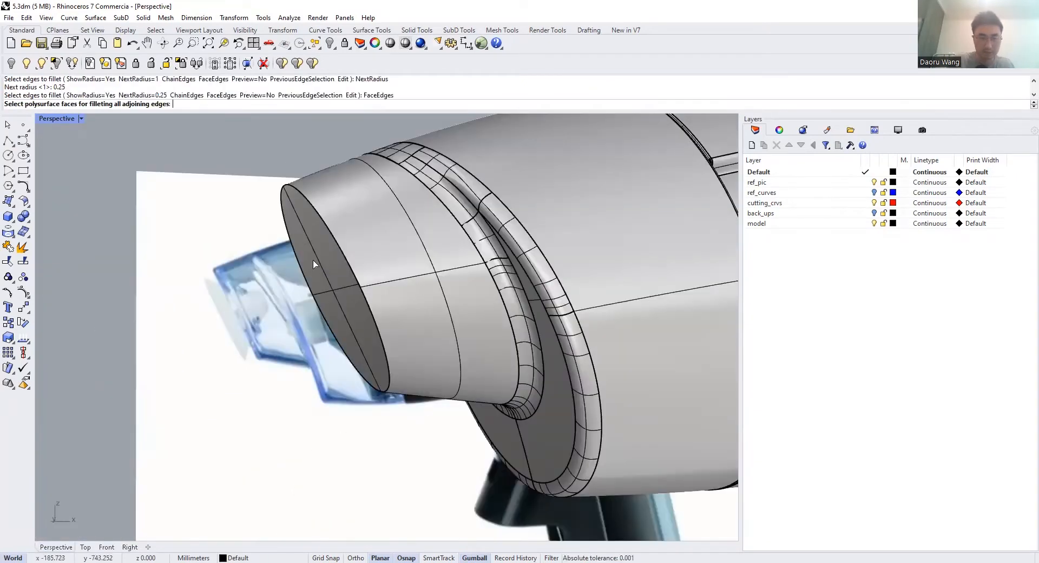
pyautogui.click(347, 281)
pyautogui.press('Return')
pyautogui.press('Return')
pyautogui.scroll(4, 368, 316)
pyautogui.scroll(-4, 405, 373)
pyautogui.moveTo(403, 371); pyautogui.dragTo(381, 347, button='right')
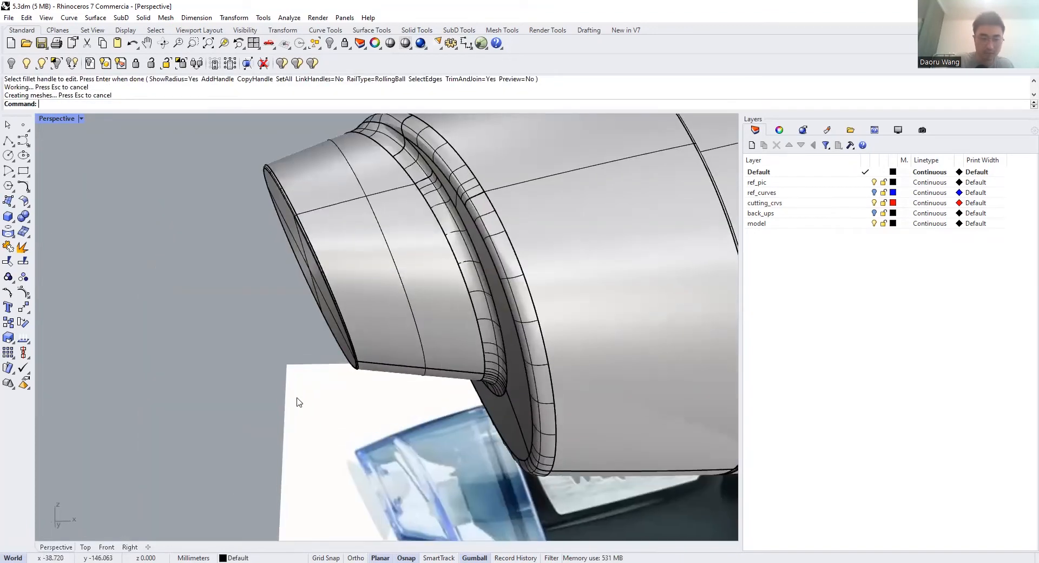
# Compare the nozzle, seam and body outlines with the reference picture in the Front view
pyautogui.scroll(-6, 298, 400)
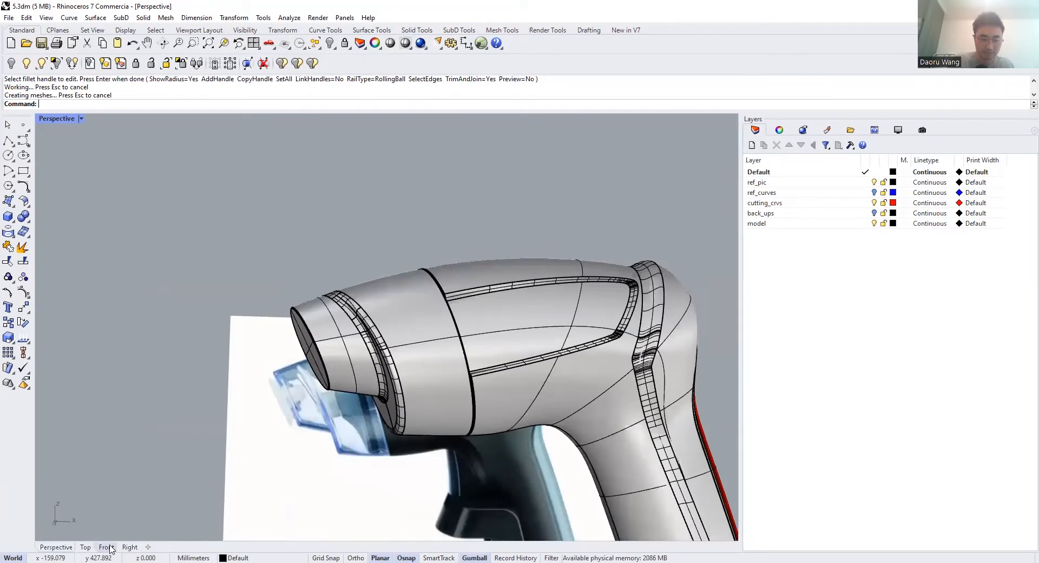
pyautogui.click(107, 546)
pyautogui.scroll(-5, 536, 308)
pyautogui.scroll(5, 478, 318)
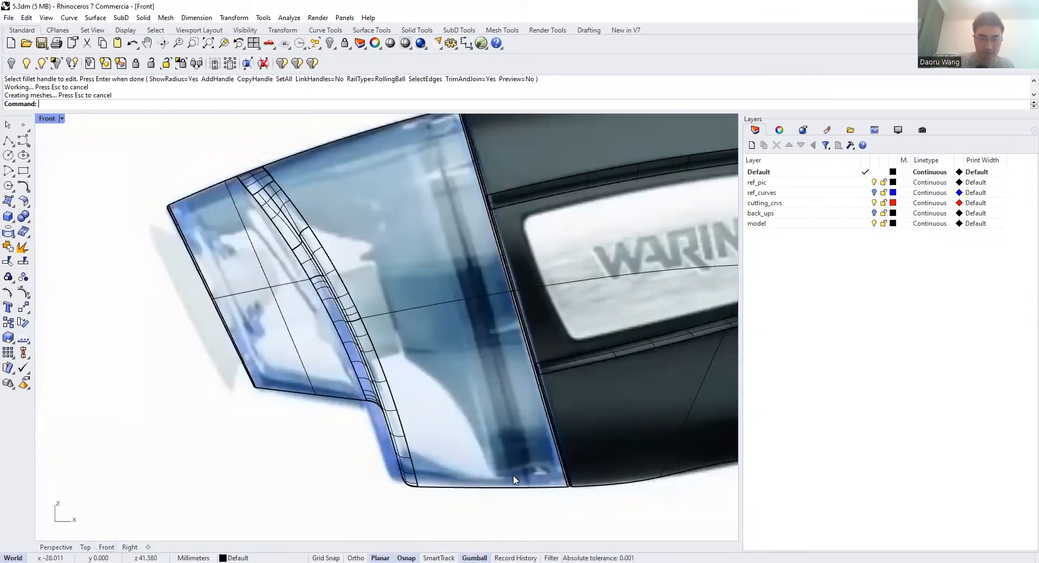
pyautogui.scroll(-5, 250, 275)
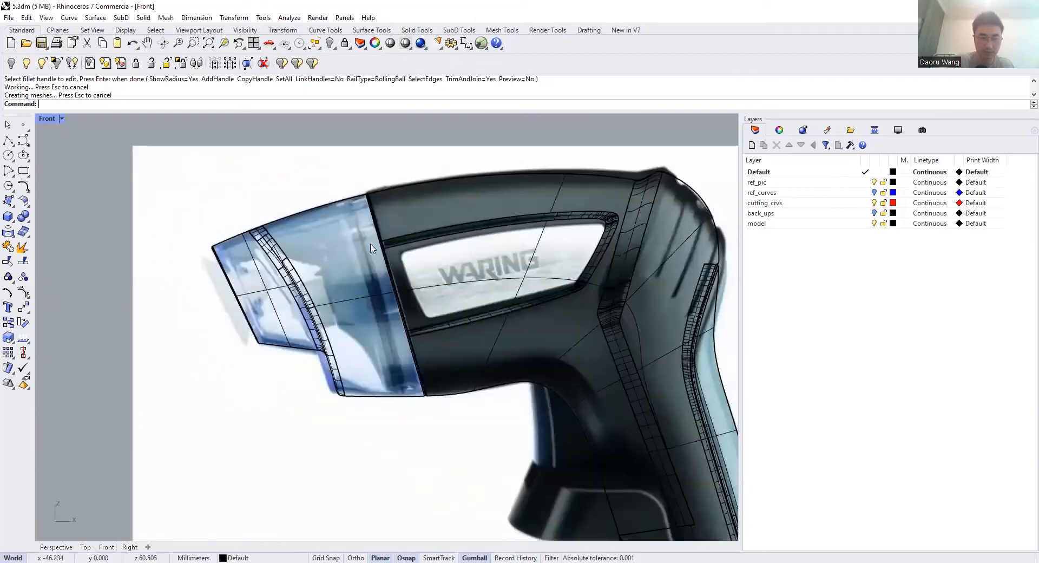
pyautogui.scroll(4, 365, 225)
pyautogui.scroll(3, 365, 225)
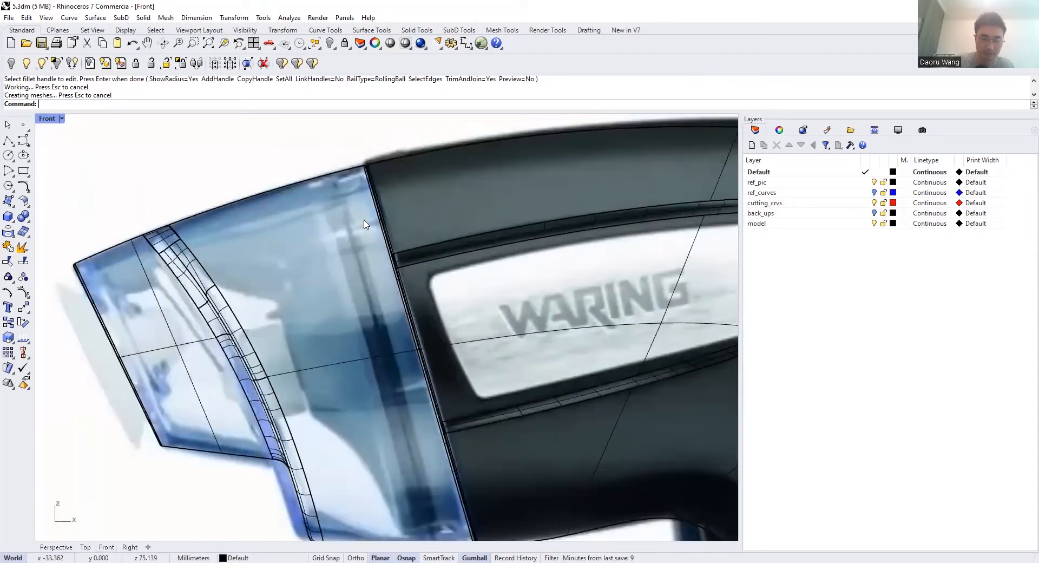
pyautogui.scroll(-3, 363, 224)
pyautogui.scroll(2, 363, 224)
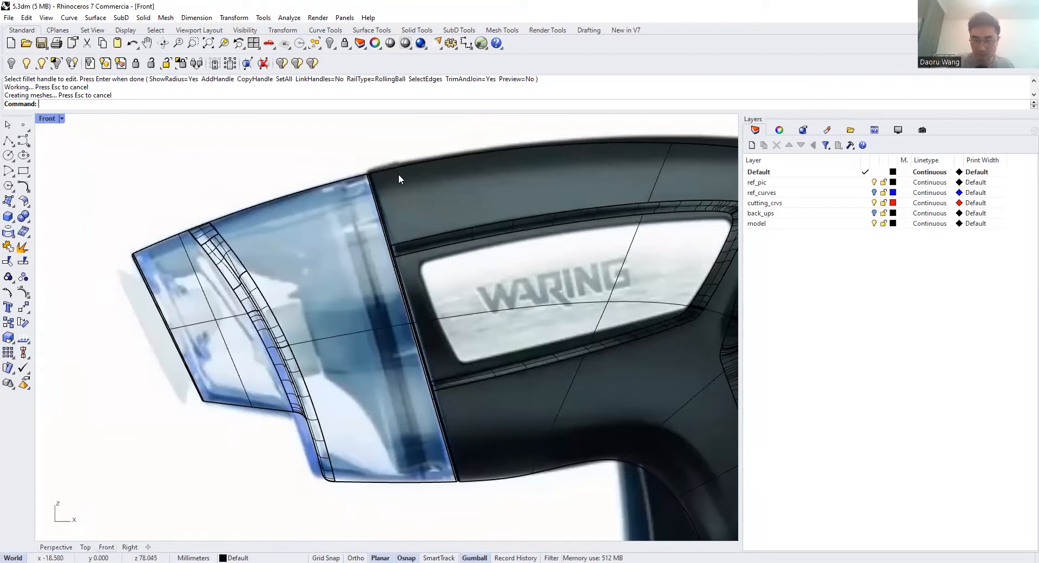
pyautogui.rightClick(329, 44)
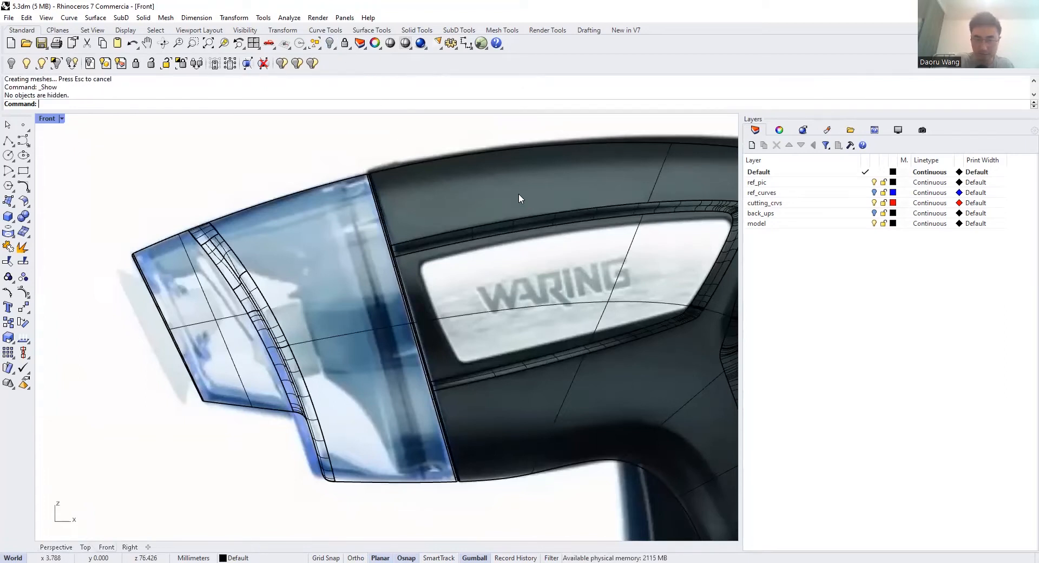
pyautogui.scroll(-2, 493, 219)
pyautogui.scroll(2, 548, 222)
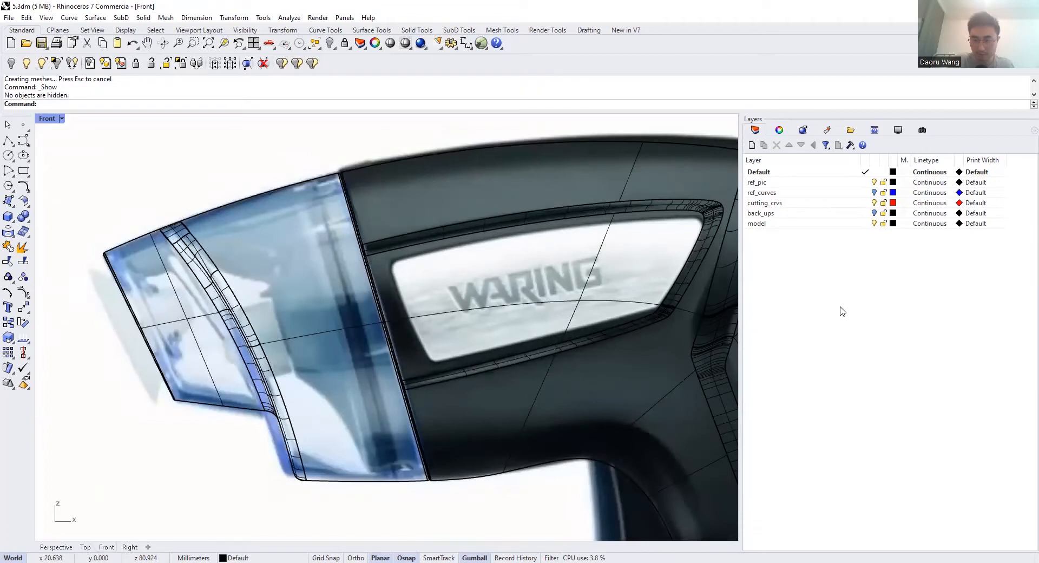
# Duplicate the slanted seam line from the ref_curves layer onto the Default layer, then hide ref_curves
pyautogui.click(873, 192)
pyautogui.click(333, 156)
pyautogui.scroll(3, 390, 295)
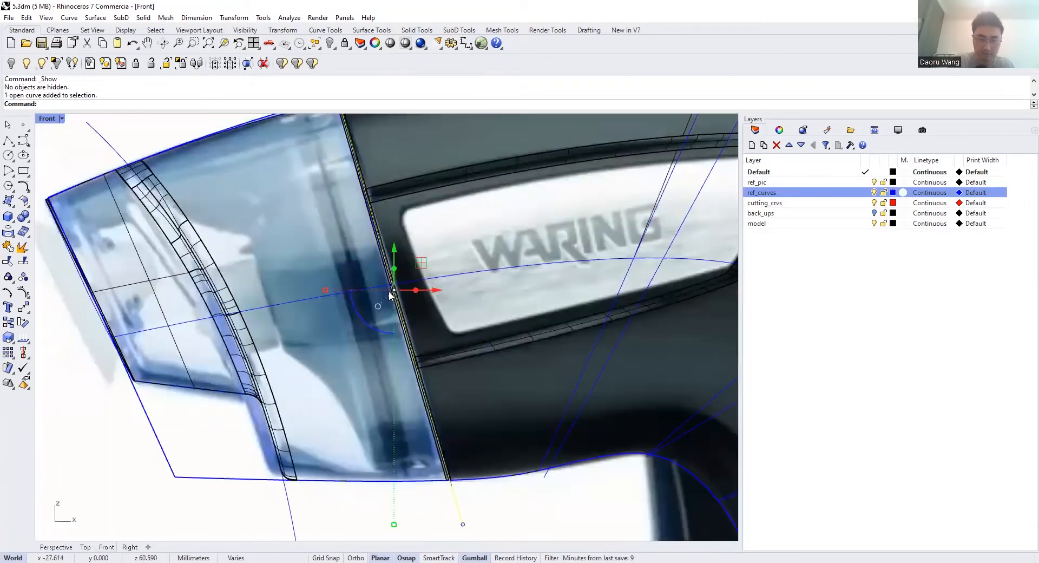
pyautogui.scroll(-3, 386, 281)
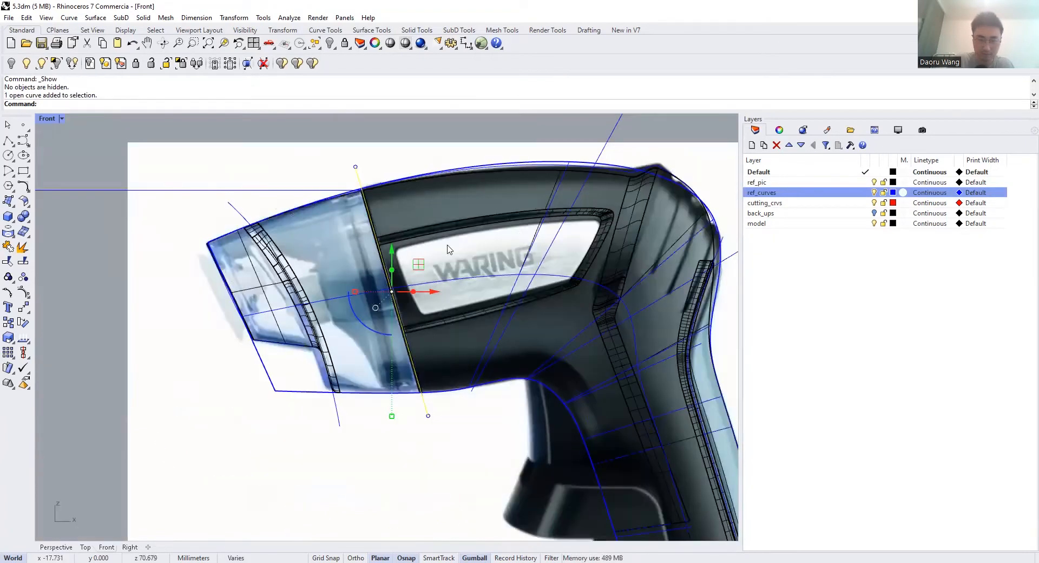
pyautogui.scroll(2, 379, 268)
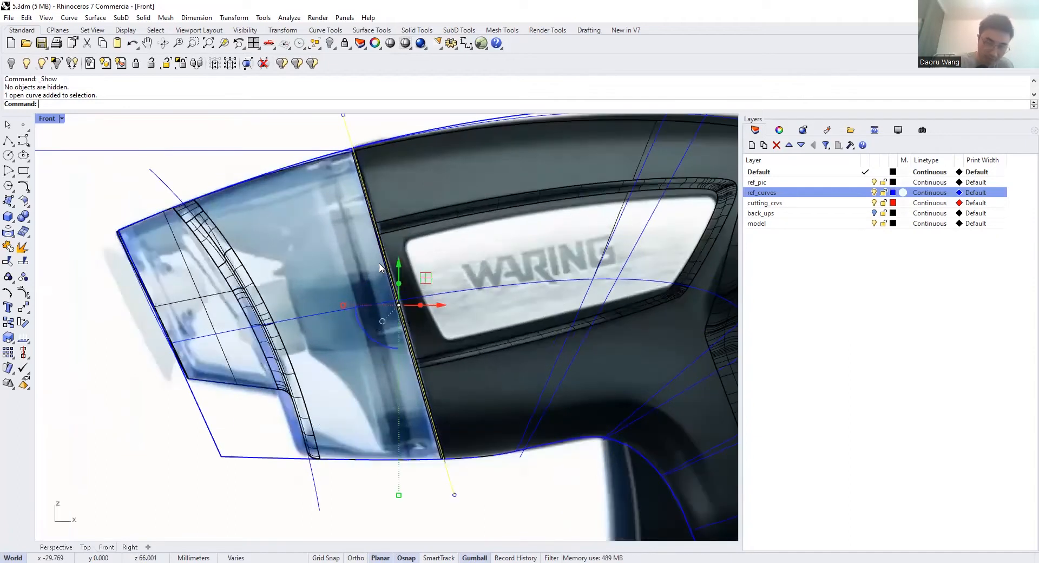
pyautogui.hotkey('ctrl', 'c')
pyautogui.hotkey('ctrl', 'v')
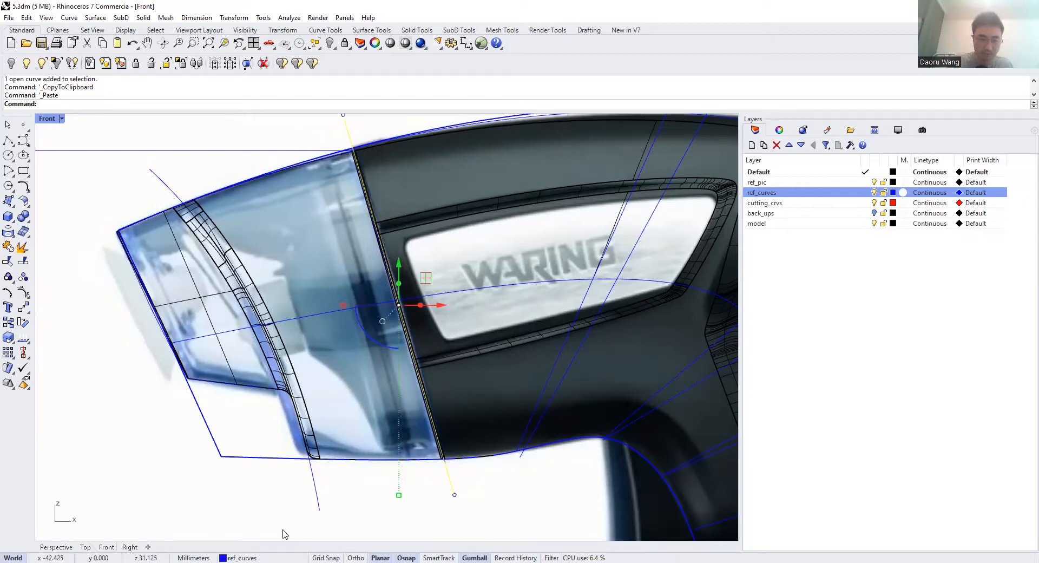
pyautogui.click(270, 557)
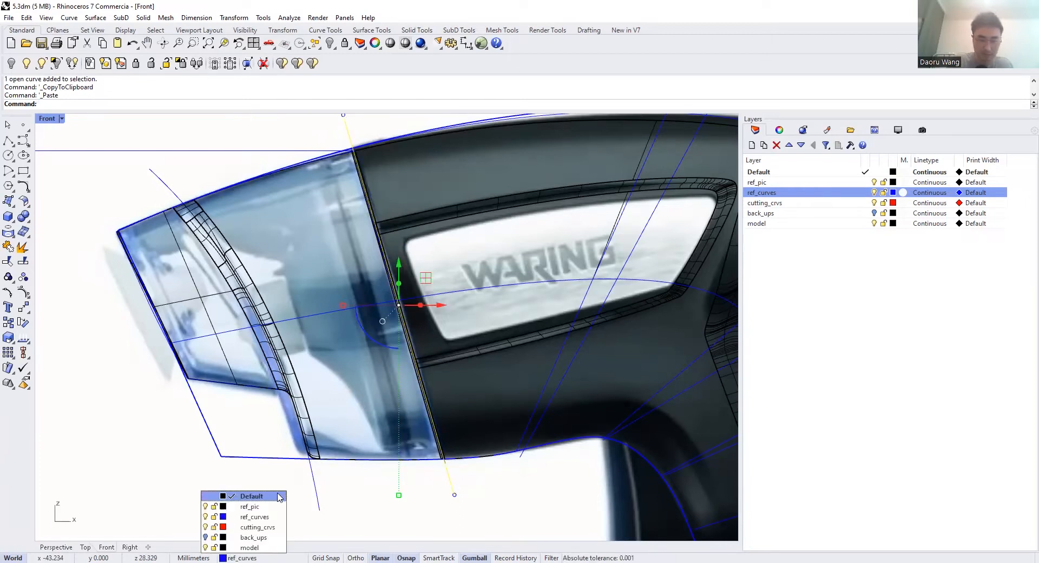
pyautogui.click(278, 497)
pyautogui.press('Escape')
pyautogui.scroll(-3, 358, 208)
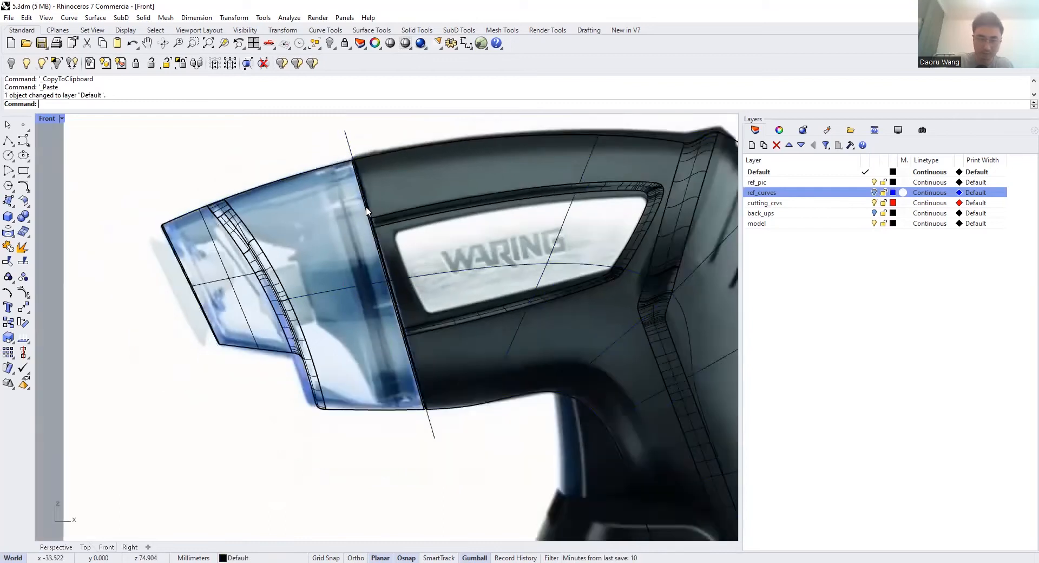
# Examine the nozzle's internal components in the reference picture relative to the seam line in the Front view
pyautogui.scroll(2, 360, 189)
pyautogui.click(340, 162)
pyautogui.scroll(3, 323, 156)
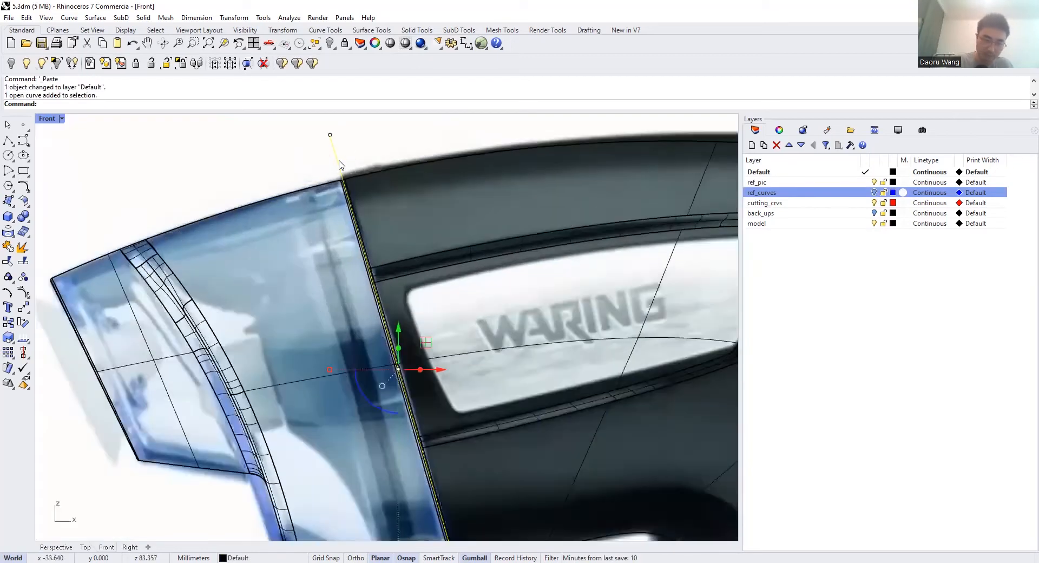
pyautogui.scroll(-3, 306, 274)
pyautogui.scroll(3, 324, 279)
pyautogui.scroll(-3, 344, 245)
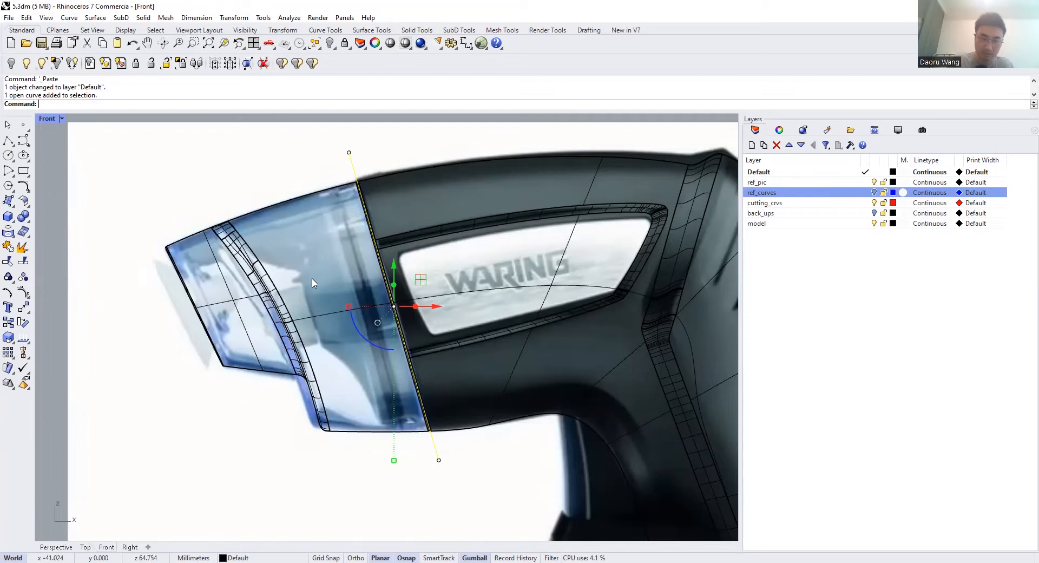
pyautogui.scroll(2, 340, 287)
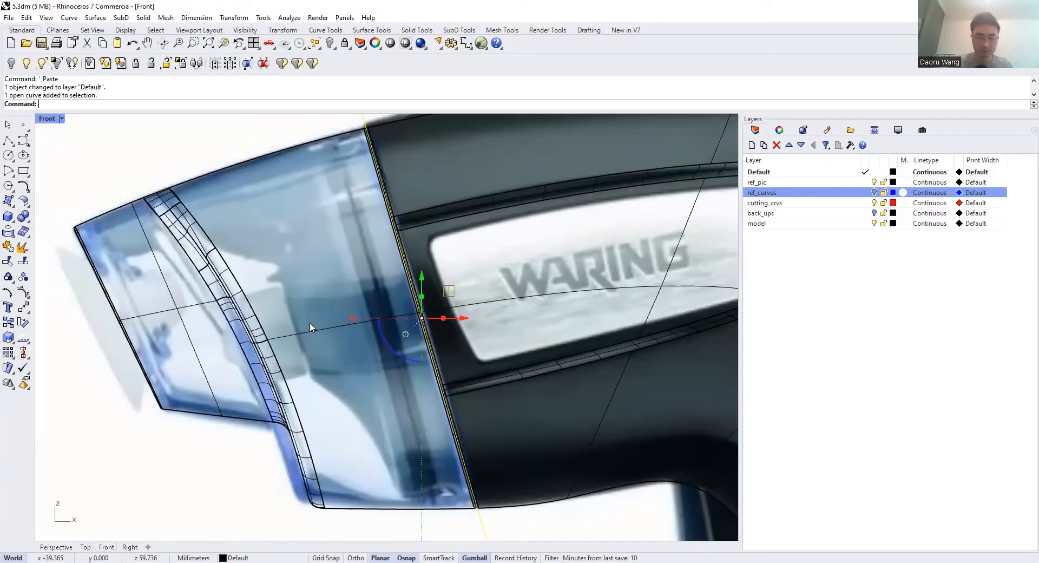
pyautogui.scroll(-2, 310, 322)
pyautogui.press('Escape')
# Place three parallel copies of the seam line across the nozzle, following the internal parts in the reference picture
pyautogui.click(339, 182)
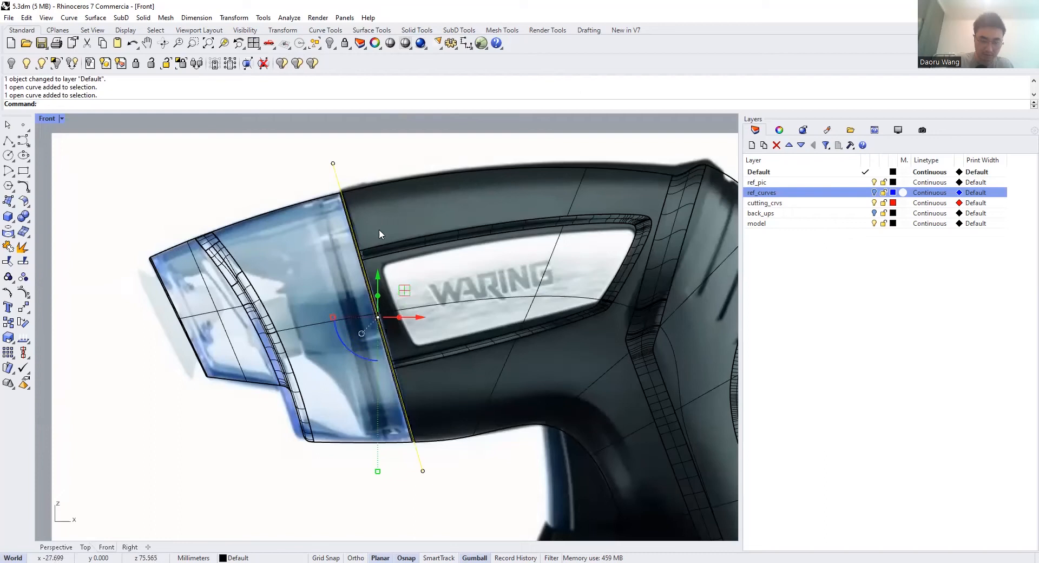
pyautogui.hotkey('ctrl', 'c')
pyautogui.hotkey('ctrl', 'v')
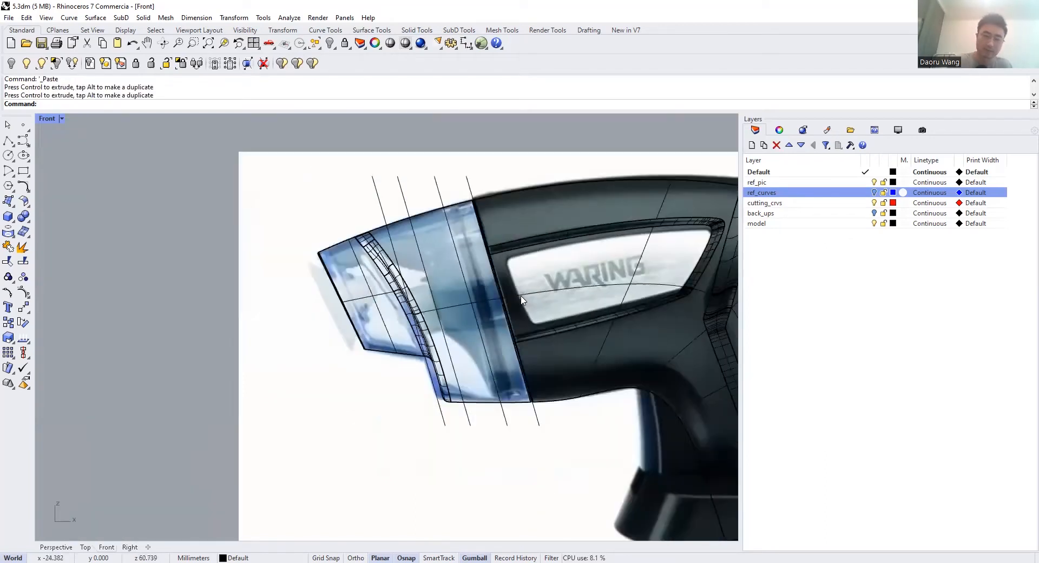
pyautogui.scroll(3, 415, 281)
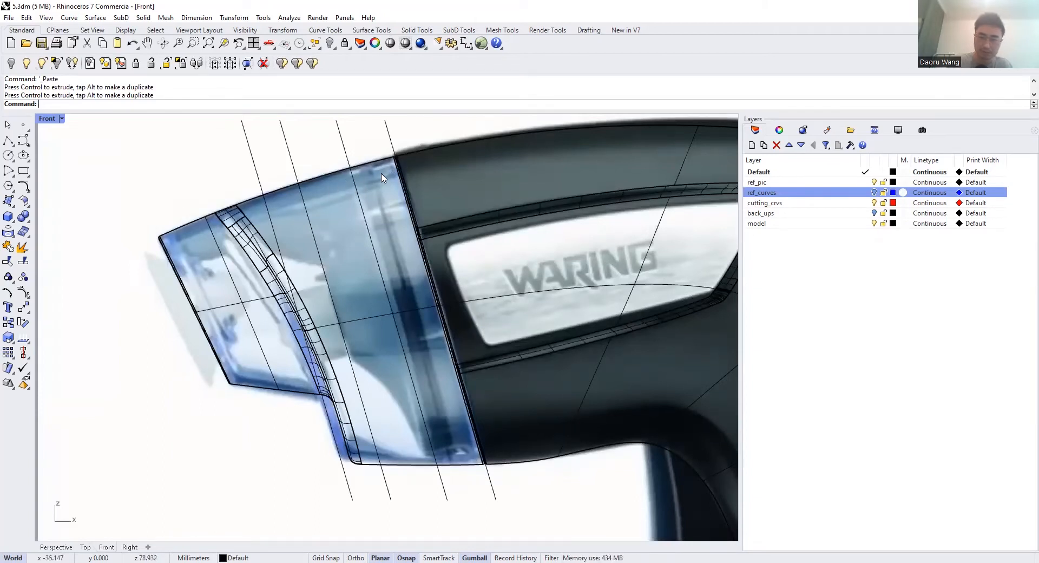
# Draw a tall 3Point rectangle between the seam line and the nearest guide line, just inside the nozzle outline
pyautogui.write('Rec')
pyautogui.press('Return')
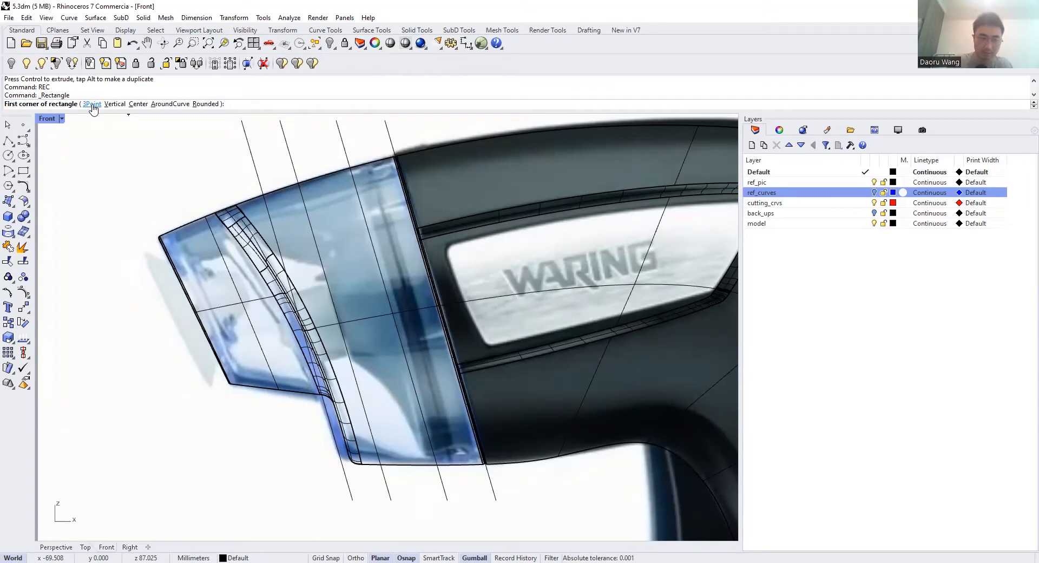
pyautogui.click(93, 107)
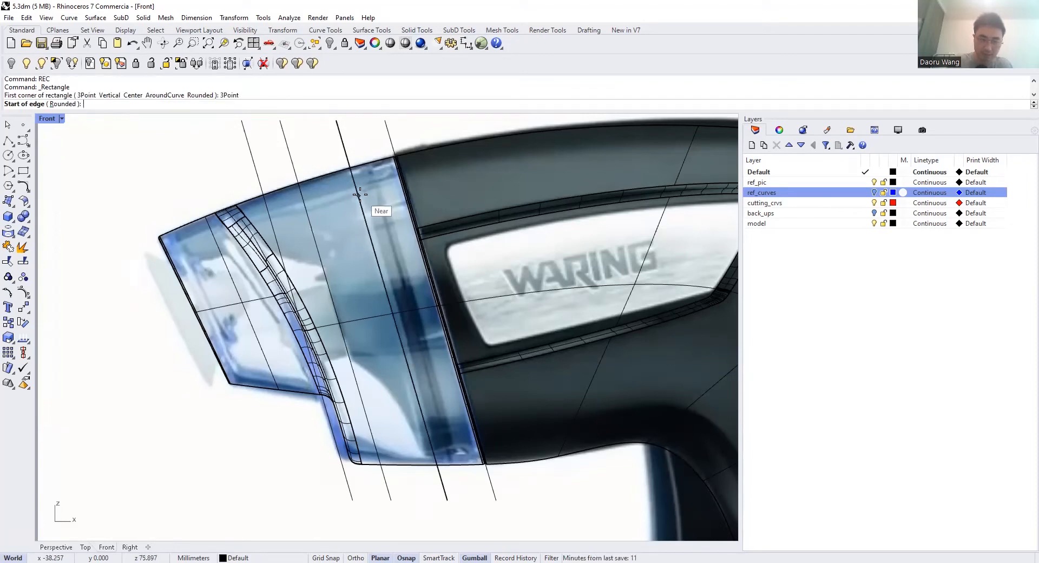
pyautogui.click(355, 187)
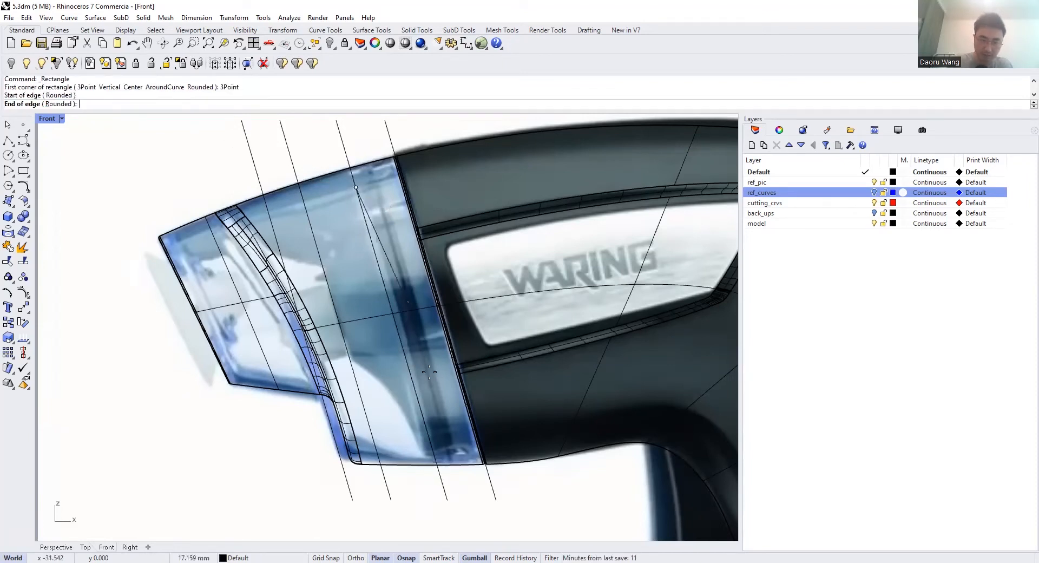
pyautogui.click(435, 451)
pyautogui.click(481, 447)
pyautogui.rightClick(480, 446)
pyautogui.scroll(-4, 436, 227)
pyautogui.scroll(4, 435, 218)
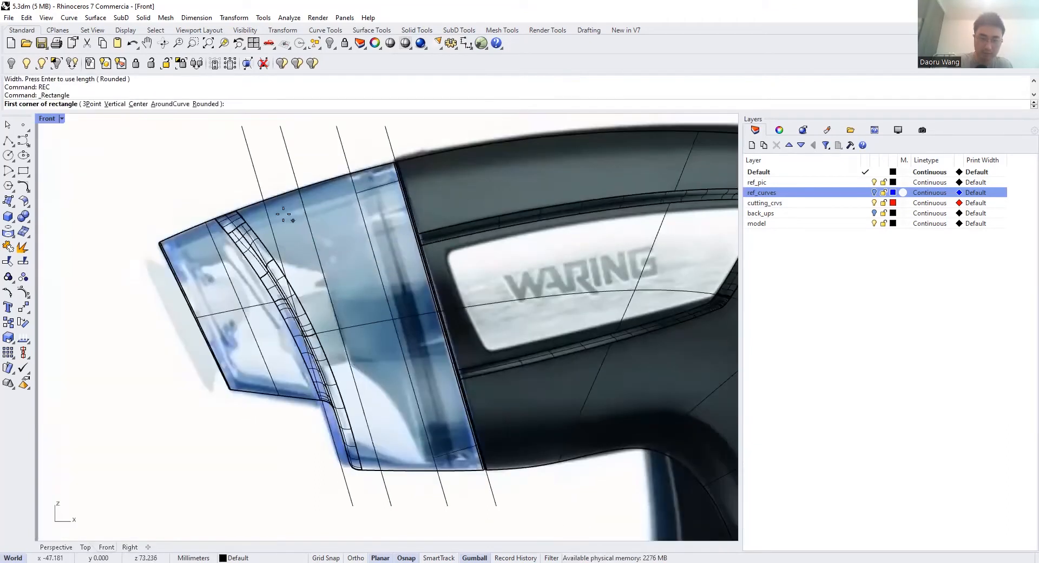
pyautogui.click(92, 103)
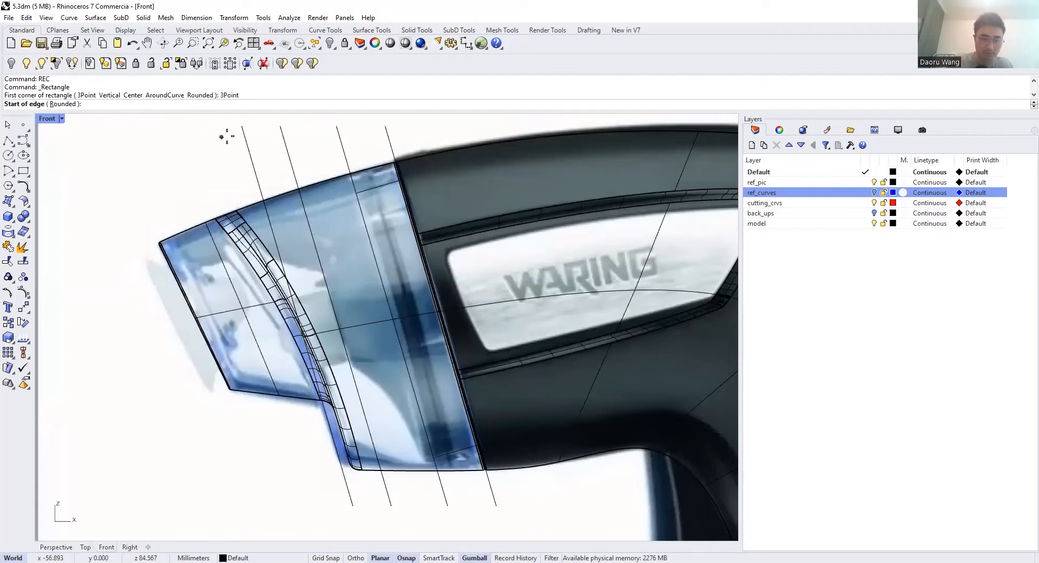
pyautogui.click(242, 127)
pyautogui.click(299, 316)
pyautogui.scroll(-2, 181, 324)
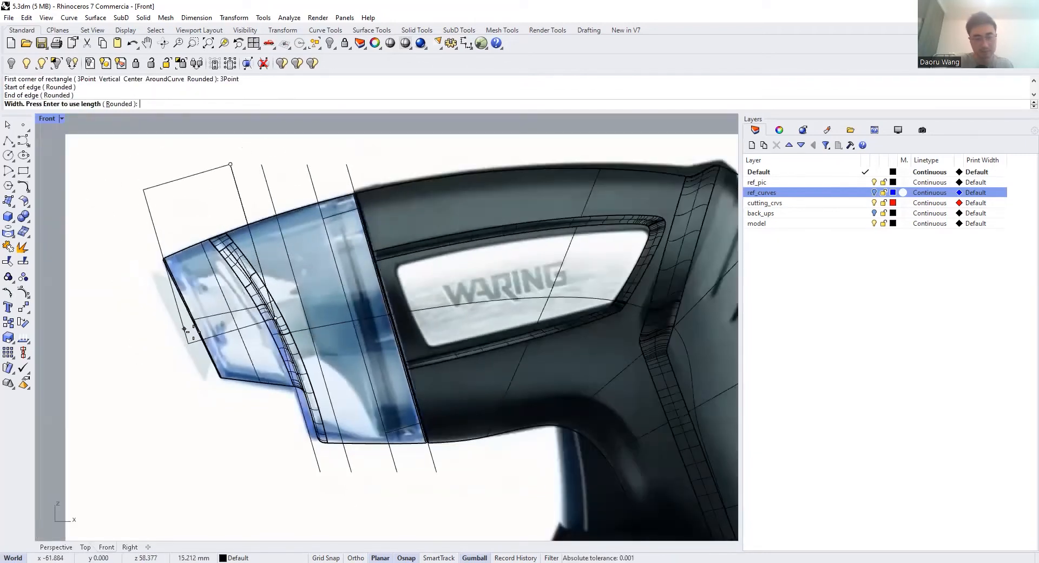
pyautogui.scroll(-1, 184, 329)
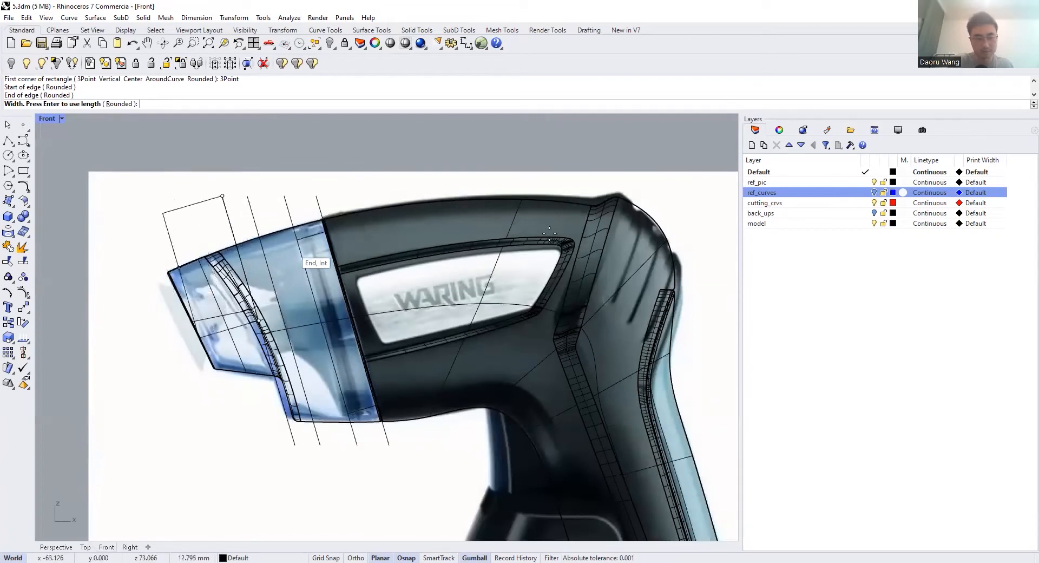
pyautogui.press('Escape')
# Inspect the tall rectangle's fit against the nozzle outline and the reference picture
pyautogui.scroll(6, 274, 279)
pyautogui.scroll(4, 349, 232)
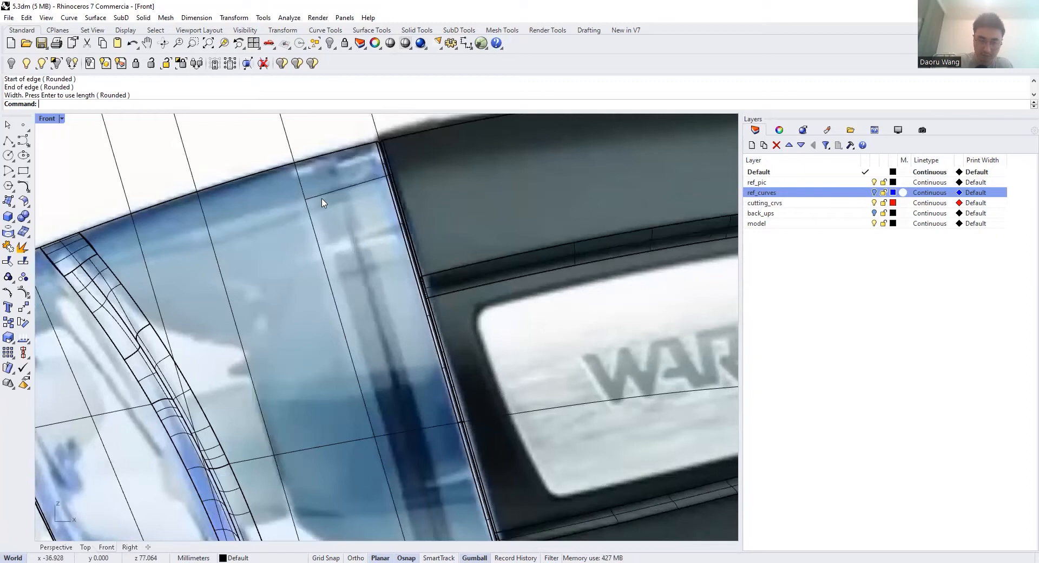
pyautogui.scroll(-1, 383, 202)
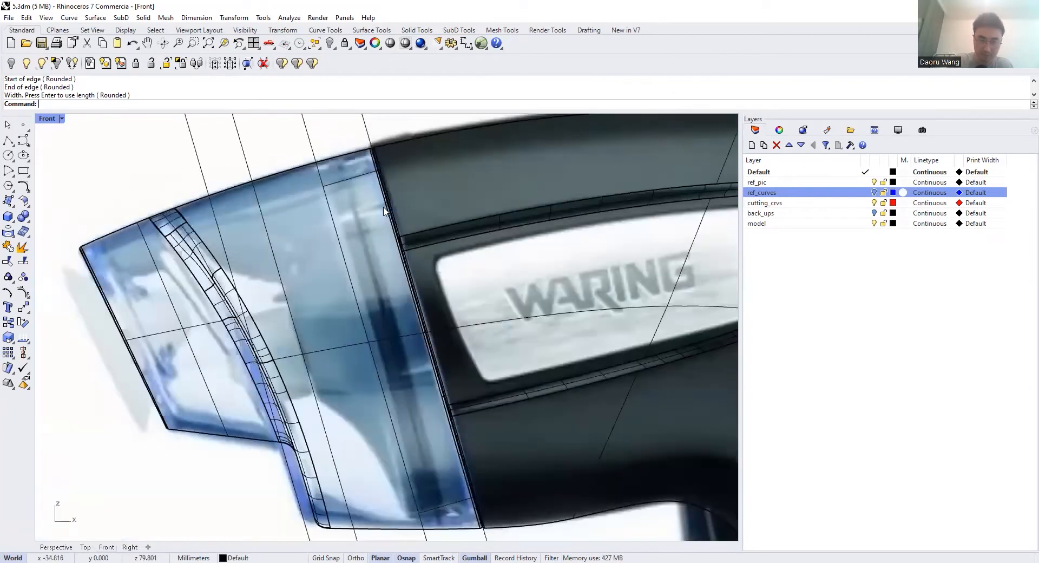
pyautogui.scroll(-1, 398, 281)
pyautogui.scroll(1, 385, 274)
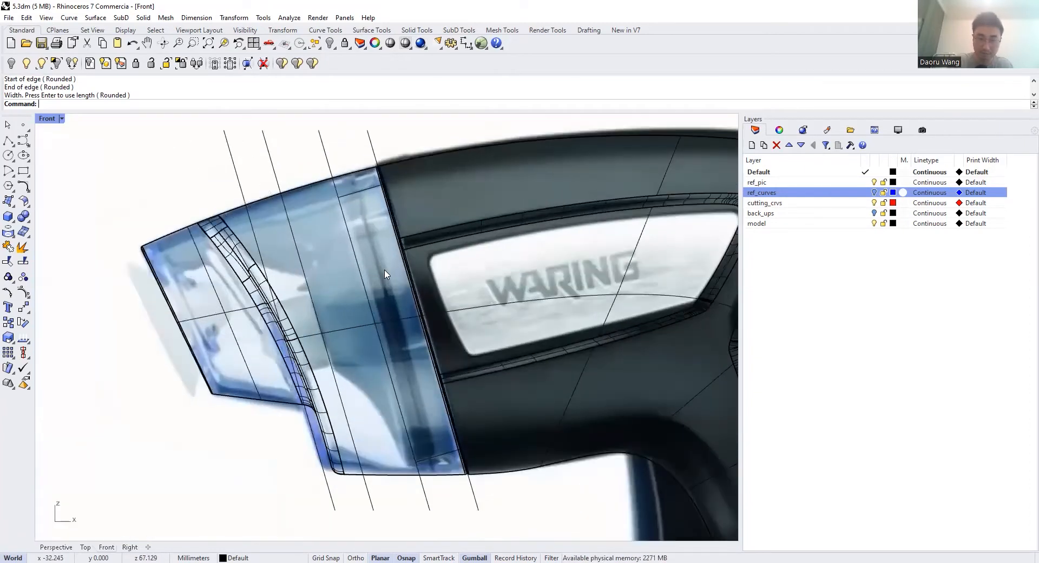
pyautogui.rightClick(316, 224)
pyautogui.press('Escape')
pyautogui.click(361, 192)
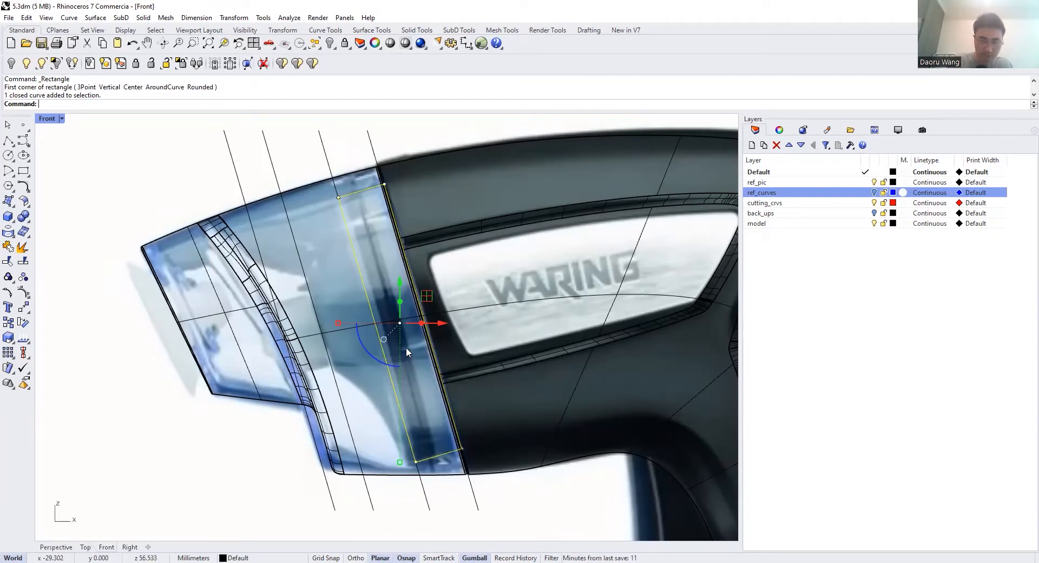
pyautogui.press('Escape')
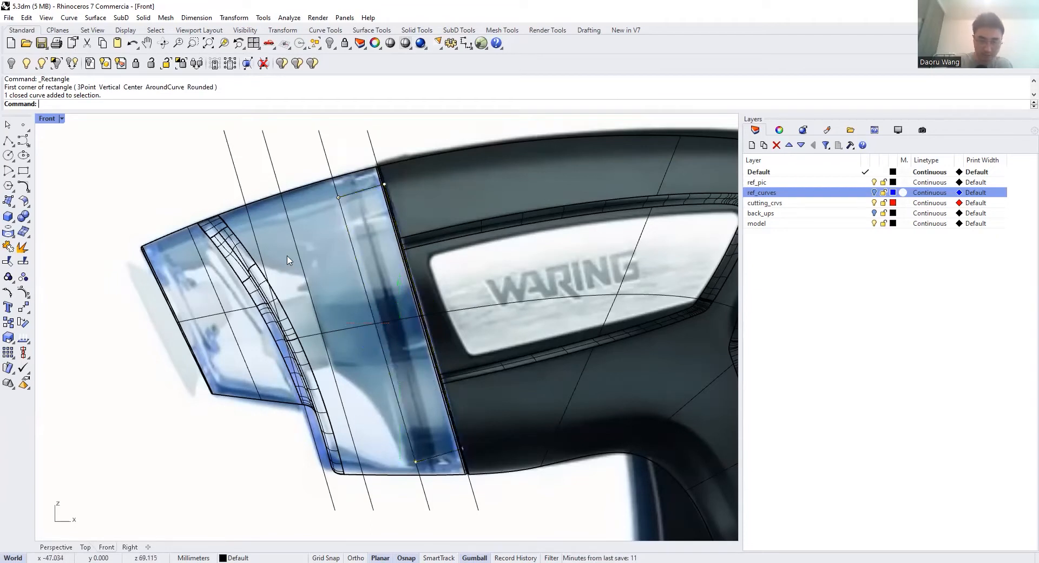
# Draw a small 3Point rectangle between the two front guide lines, over the small internal part near the nozzle's middle
pyautogui.write('Re')
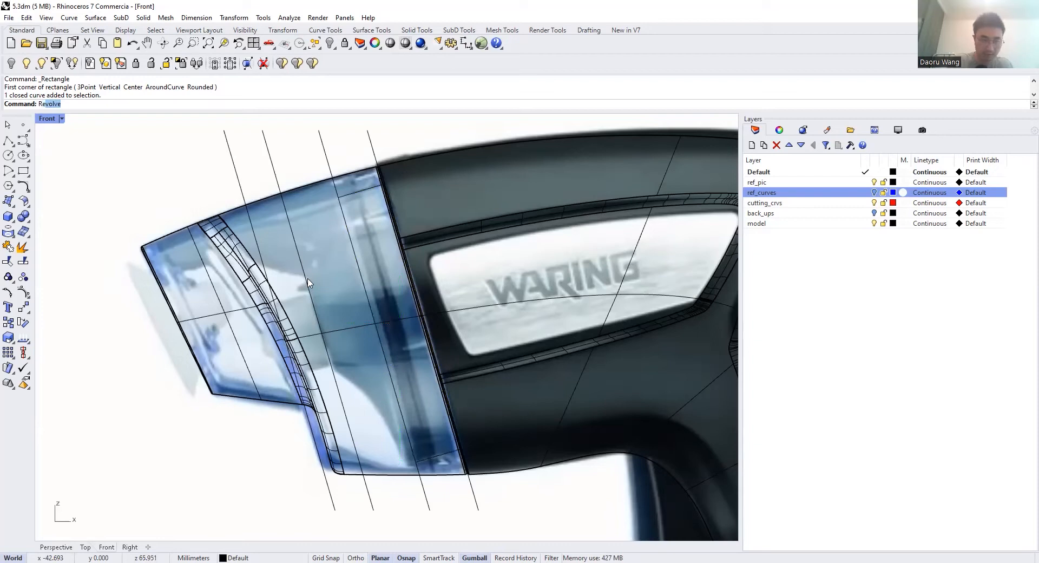
pyautogui.write('c')
pyautogui.press('Return')
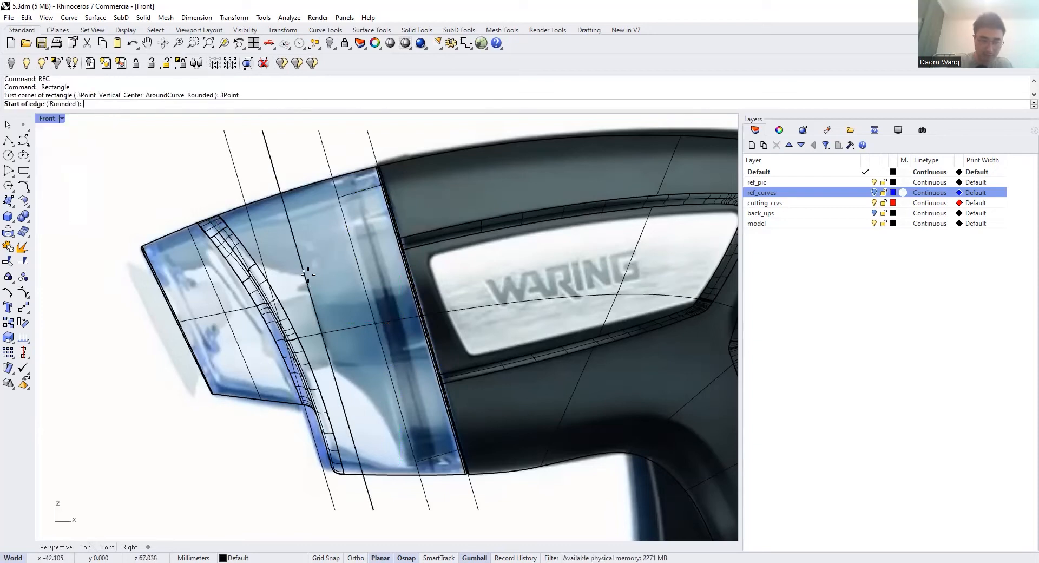
pyautogui.click(310, 295)
pyautogui.click(332, 367)
pyautogui.scroll(1, 292, 379)
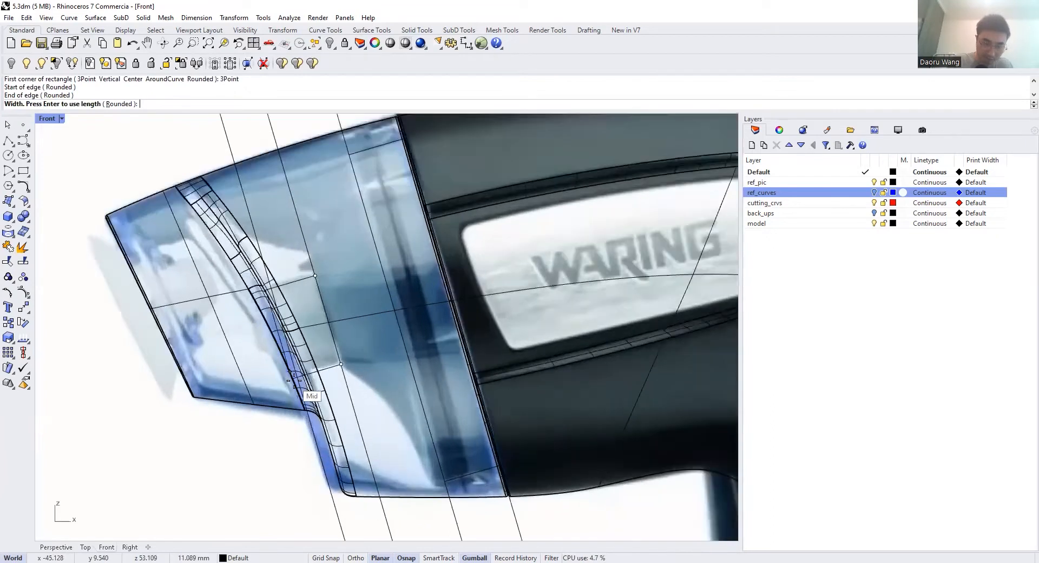
pyautogui.scroll(9, 295, 381)
pyautogui.click(313, 375)
pyautogui.press('Return')
pyautogui.scroll(-8, 340, 372)
pyautogui.press('Escape')
# Hide the nozzle polysurface so the guide lines and both rectangles are unobstructed
pyautogui.click(292, 295)
pyautogui.middleClick(291, 296)
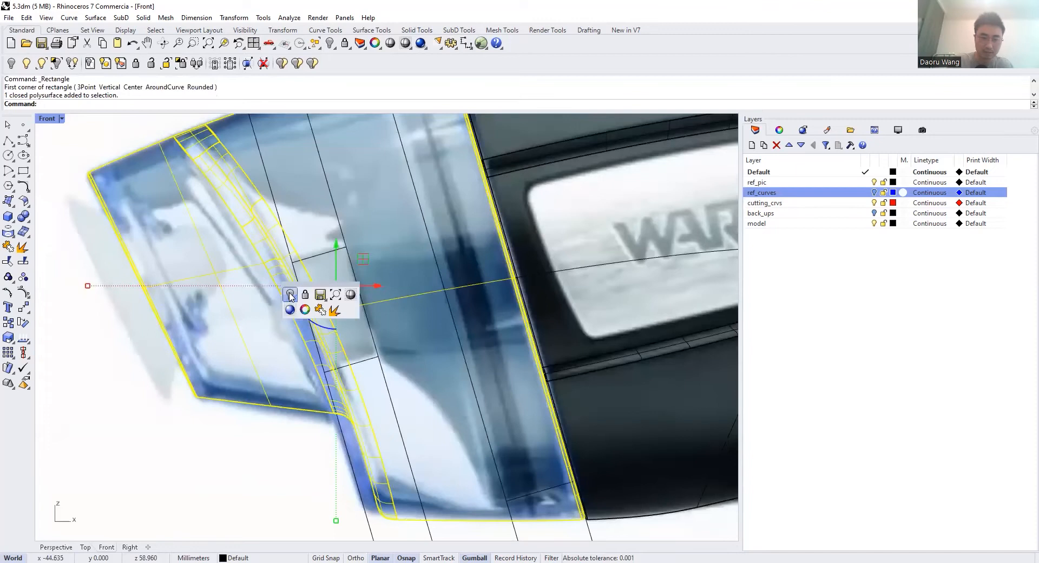
pyautogui.click(289, 294)
pyautogui.scroll(-2, 333, 293)
pyautogui.scroll(2, 333, 294)
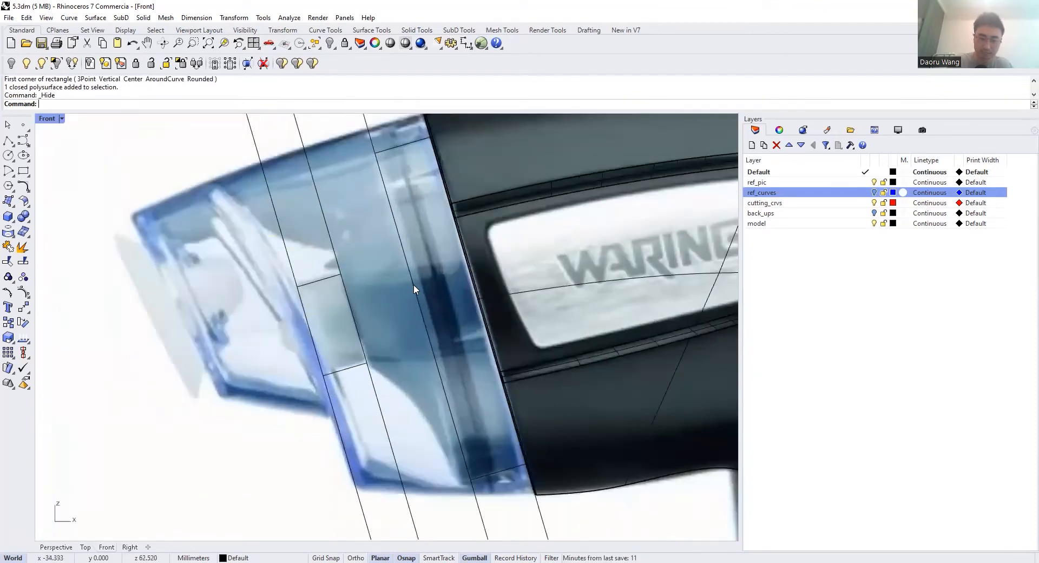
# Move the tall rectangle slightly along its guide line, using the midpoint of its front side as the base point
pyautogui.click(499, 478)
pyautogui.scroll(-1, 486, 446)
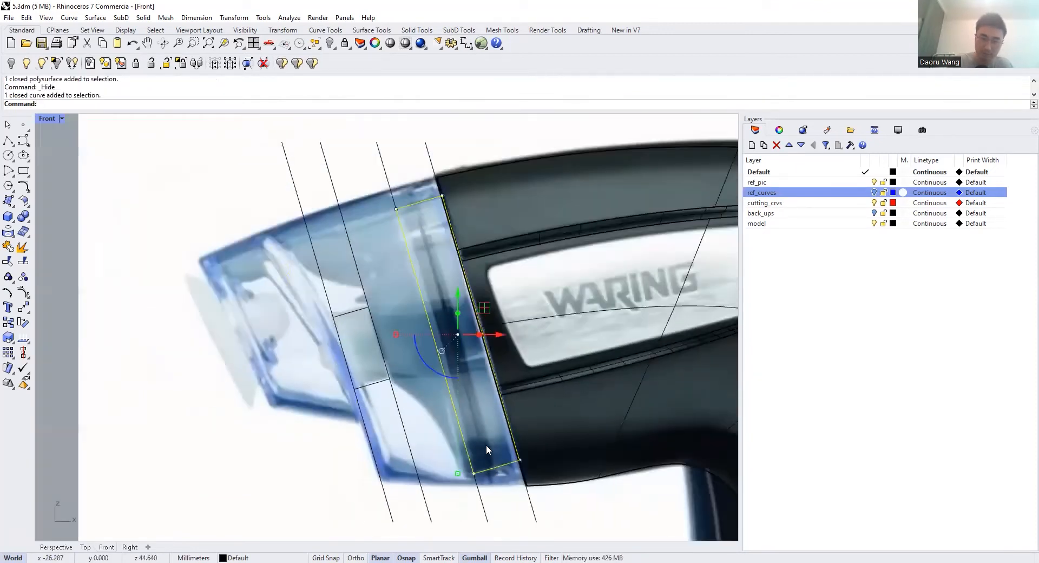
pyautogui.scroll(1, 465, 337)
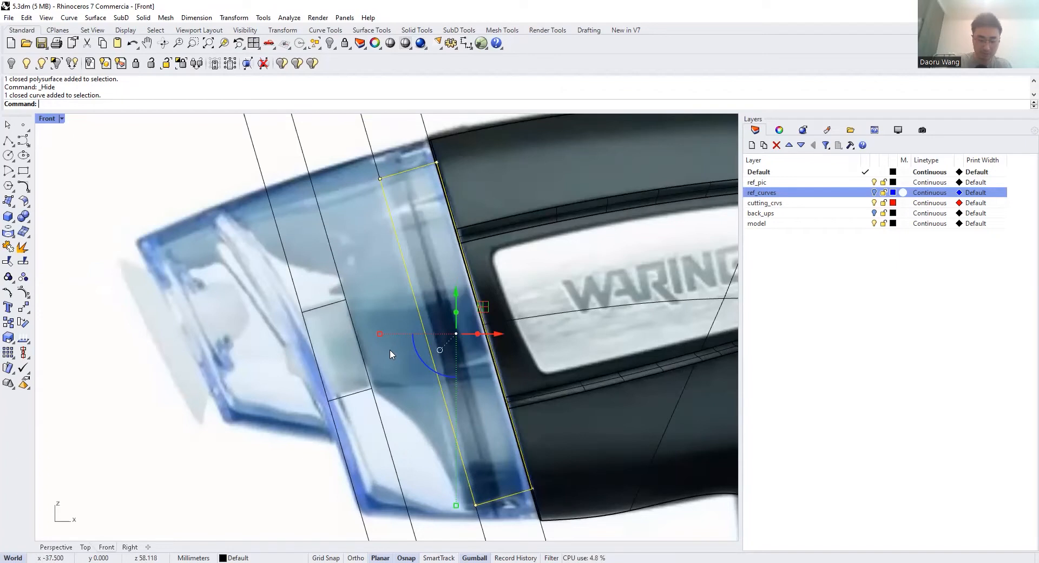
pyautogui.write('M')
pyautogui.press('Return')
pyautogui.click(427, 343)
pyautogui.scroll(4, 426, 343)
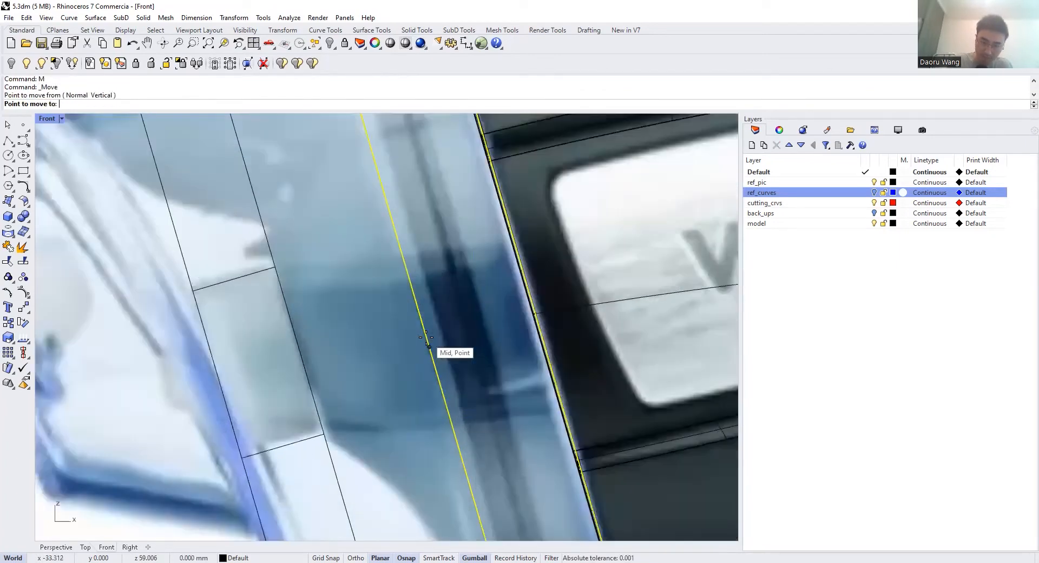
pyautogui.click(426, 343)
pyautogui.scroll(-11, 452, 349)
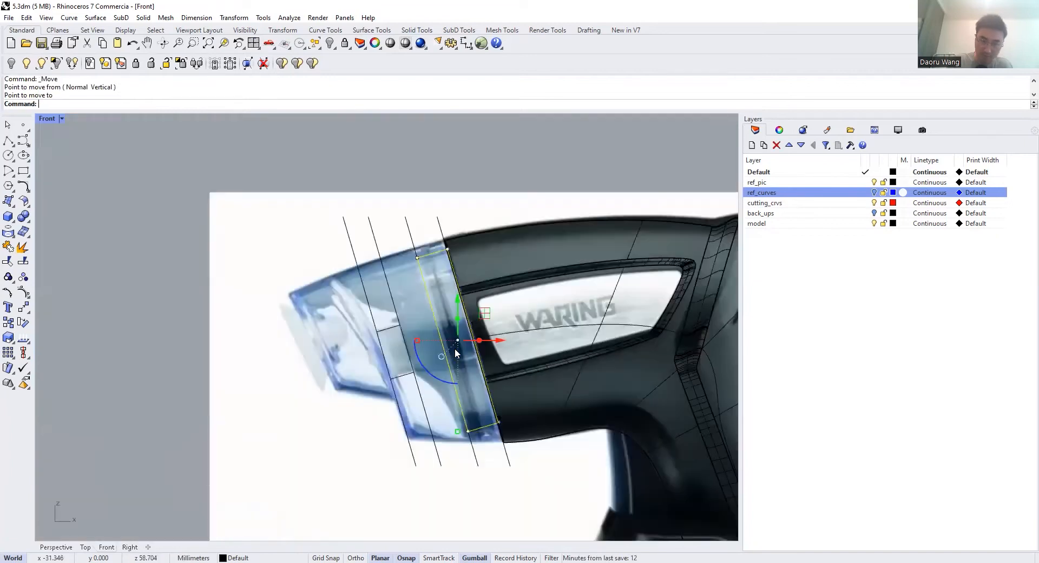
# Hide the guide line that runs along the tall rectangle's front side
pyautogui.scroll(2, 455, 350)
pyautogui.click(430, 352)
pyautogui.scroll(5, 428, 352)
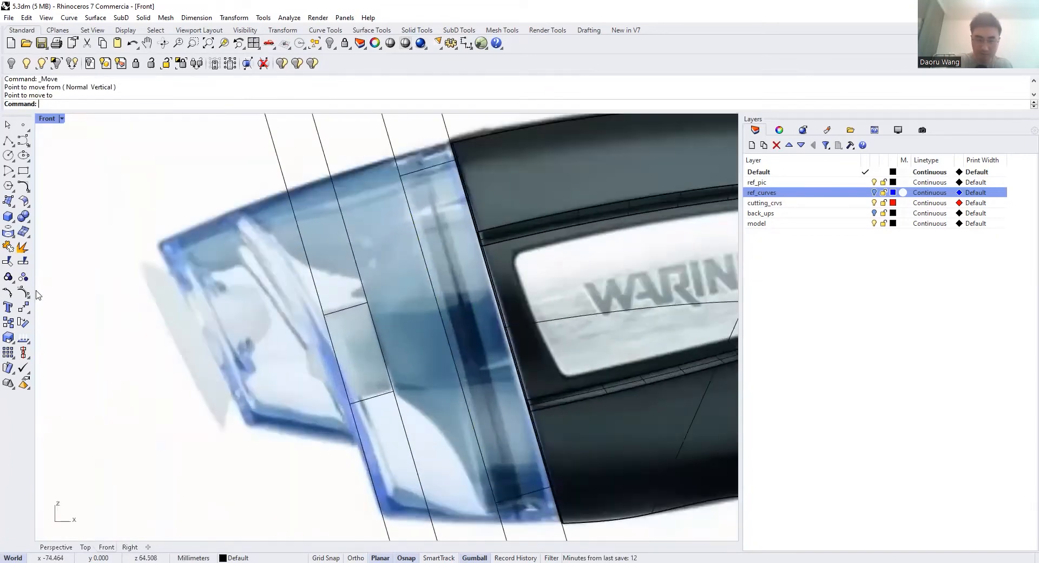
pyautogui.press('Escape')
pyautogui.click(397, 165)
pyautogui.scroll(2, 397, 165)
pyautogui.middleClick(397, 164)
pyautogui.click(366, 160)
pyautogui.click(8, 140)
pyautogui.scroll(-3, 451, 336)
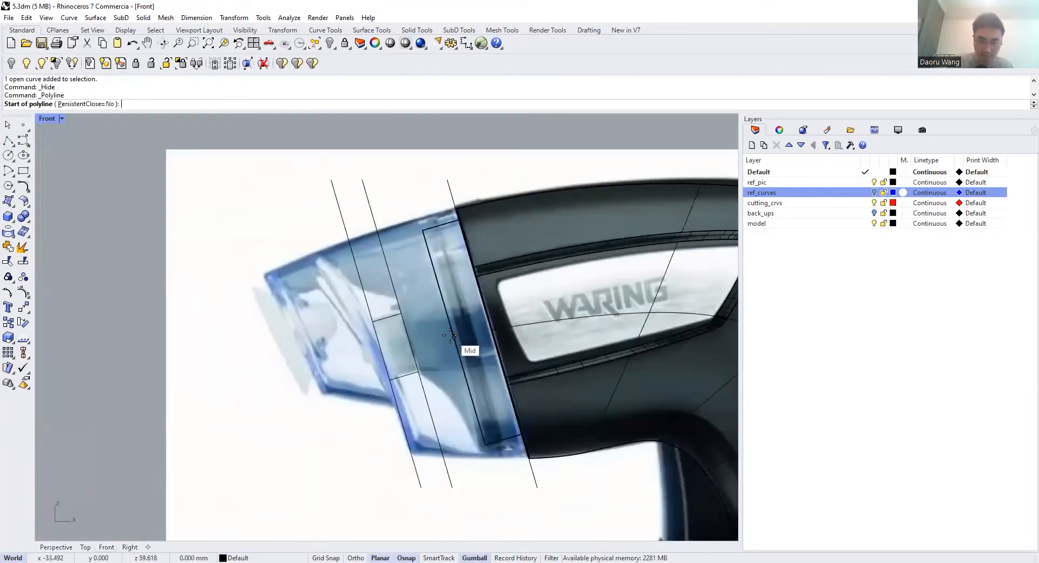
pyautogui.click(452, 336)
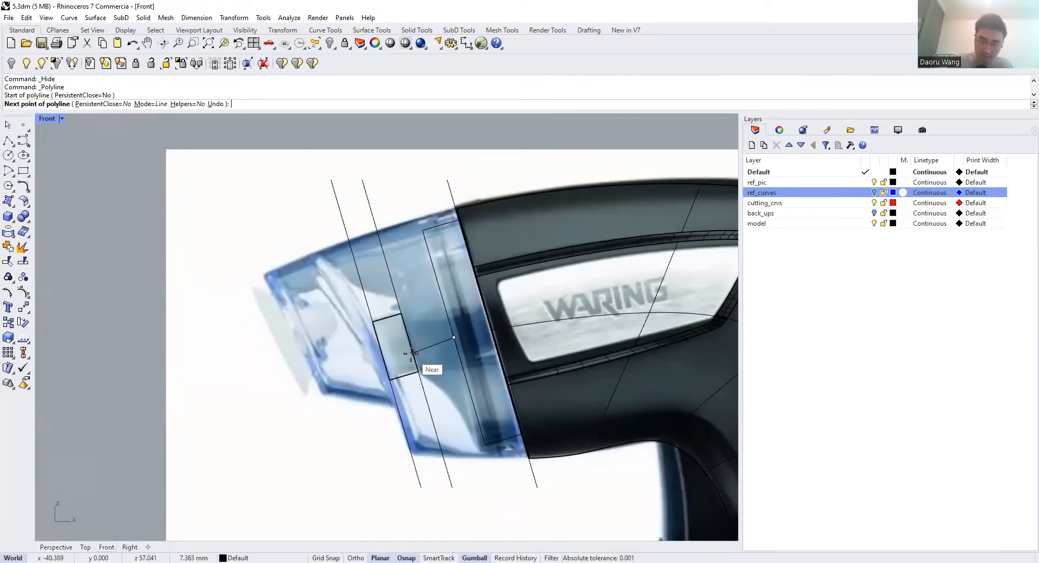
pyautogui.scroll(3, 411, 353)
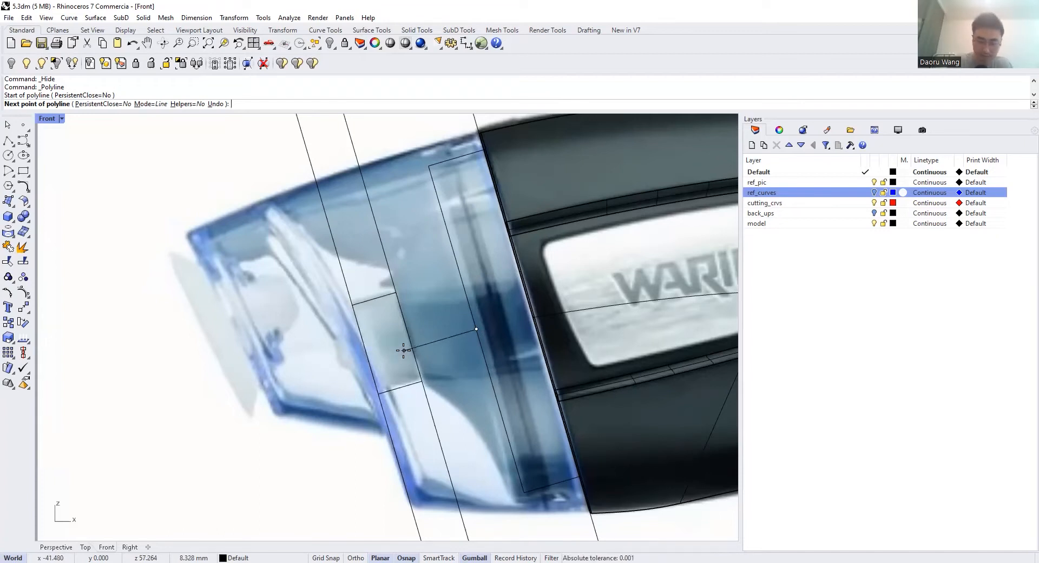
pyautogui.press('Return')
pyautogui.scroll(-3, 413, 329)
pyautogui.scroll(3, 460, 322)
# Draw a short reference line from the midpoint of the tall rectangle's front side toward the nozzle tip, perpendicular to that side
pyautogui.press('Return')
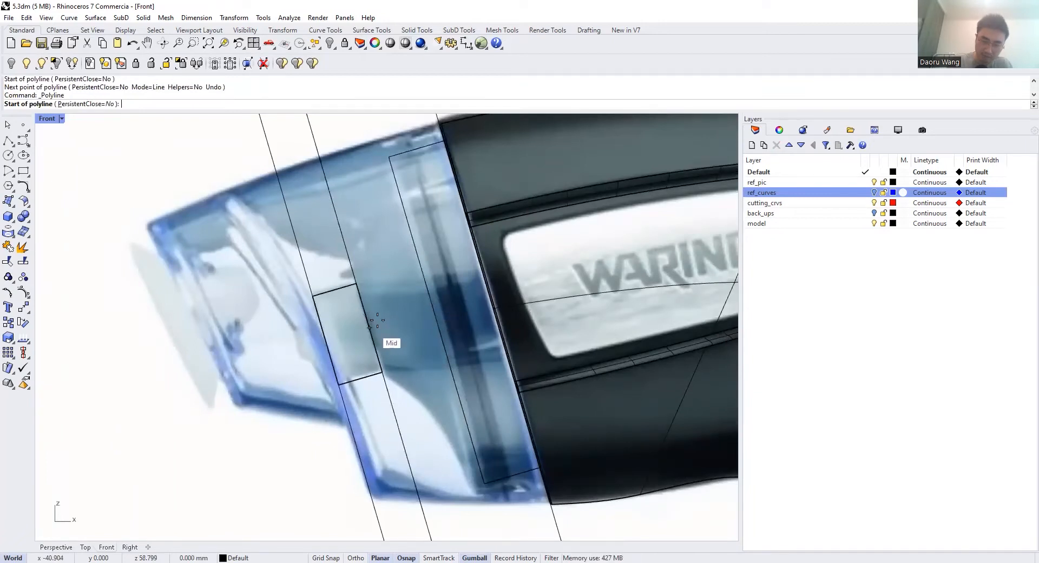
pyautogui.click(431, 304)
pyautogui.click(432, 304)
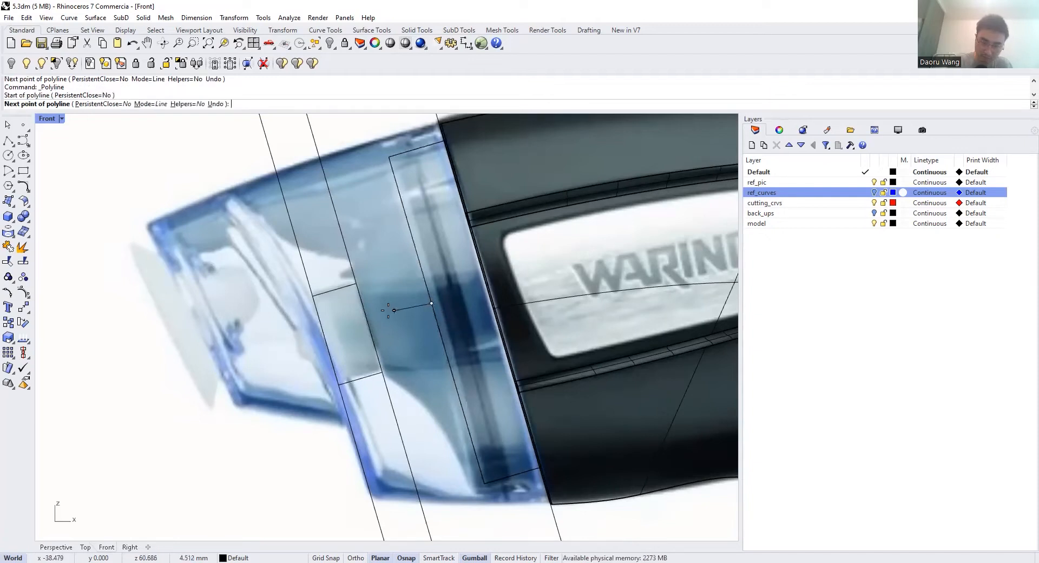
pyautogui.click(384, 317)
pyautogui.press('Return')
pyautogui.click(432, 319)
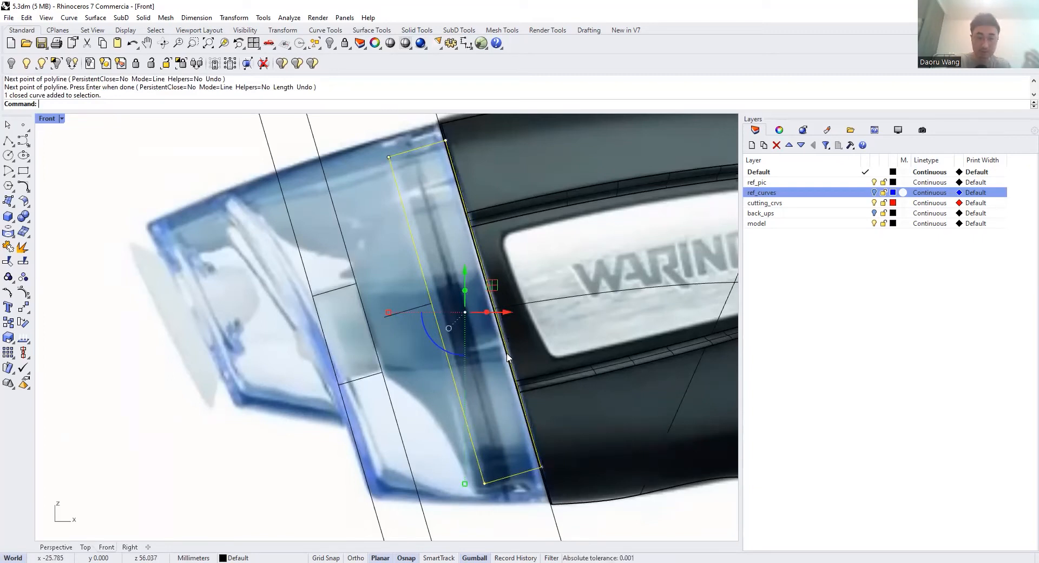
pyautogui.press('Escape')
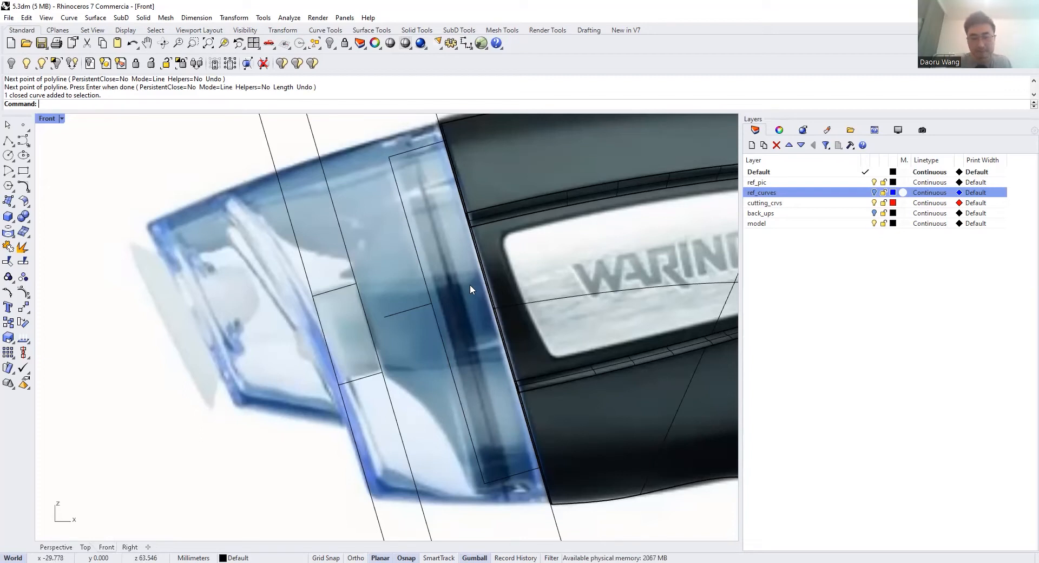
# Shorten the tall rectangle slightly along its length with Scale1D, using its upper front corner as the base point
pyautogui.click(413, 313)
pyautogui.click(426, 291)
pyautogui.press('Escape')
pyautogui.click(427, 287)
pyautogui.write('Scale')
pyautogui.press('Return')
pyautogui.press('Escape')
pyautogui.write('Sca')
pyautogui.click(77, 124)
pyautogui.click(389, 157)
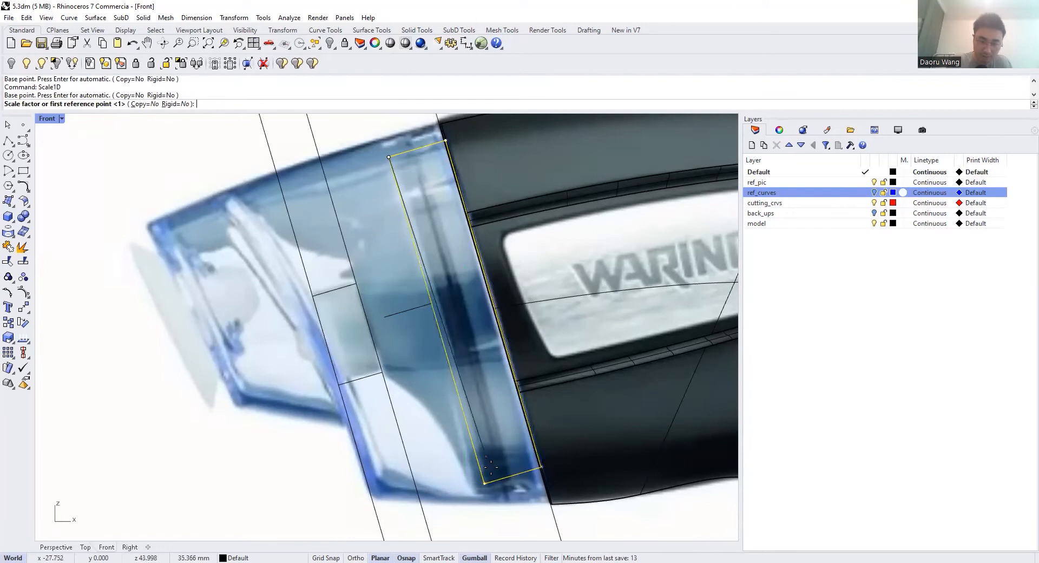
pyautogui.click(484, 482)
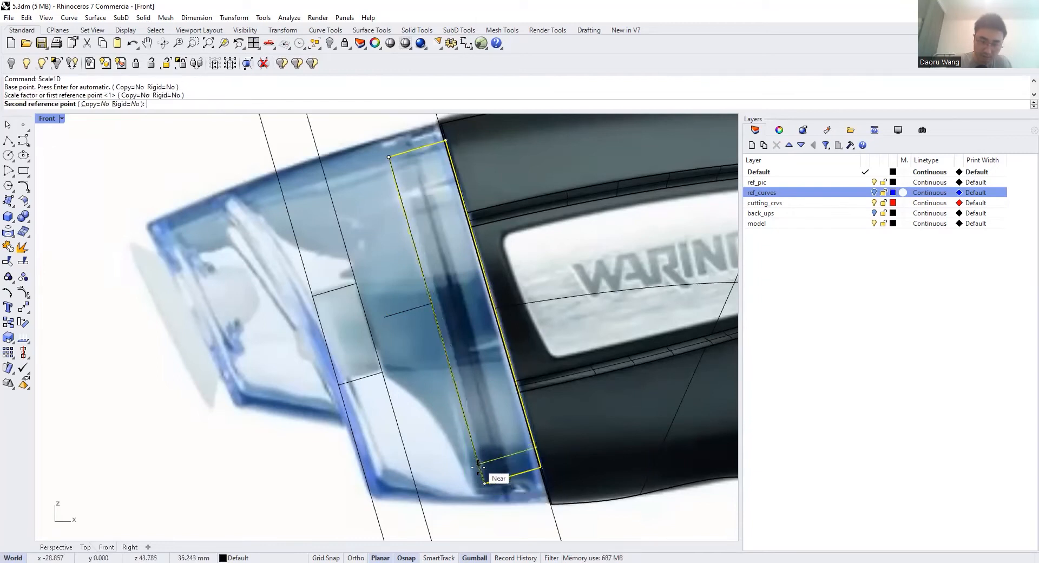
pyautogui.click(480, 473)
# Try moving the tall rectangle from its front side's midpoint to the end of the short reference line, and undo the move
pyautogui.click(439, 313)
pyautogui.write('m')
pyautogui.press('Return')
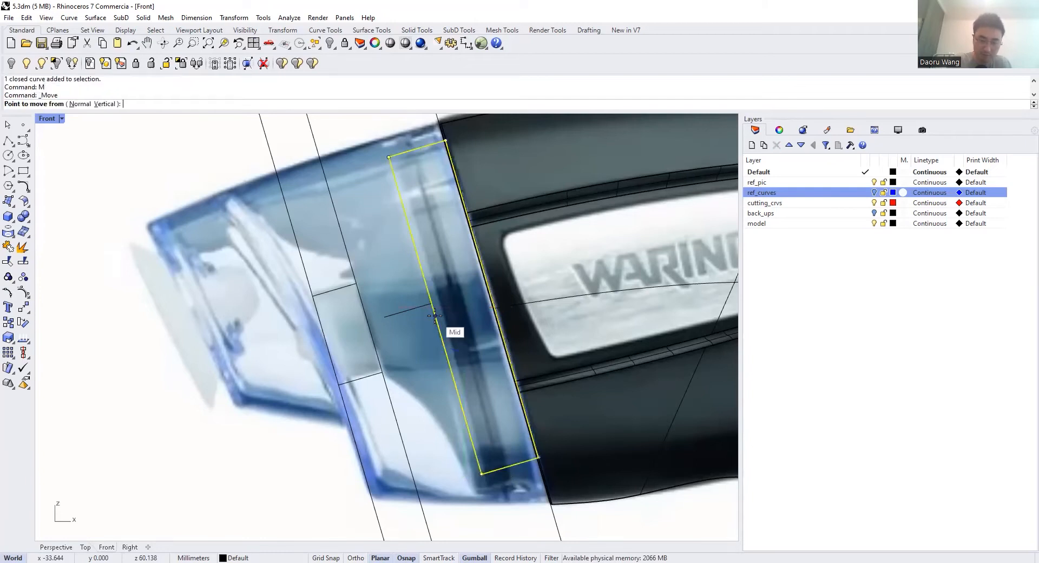
pyautogui.click(439, 319)
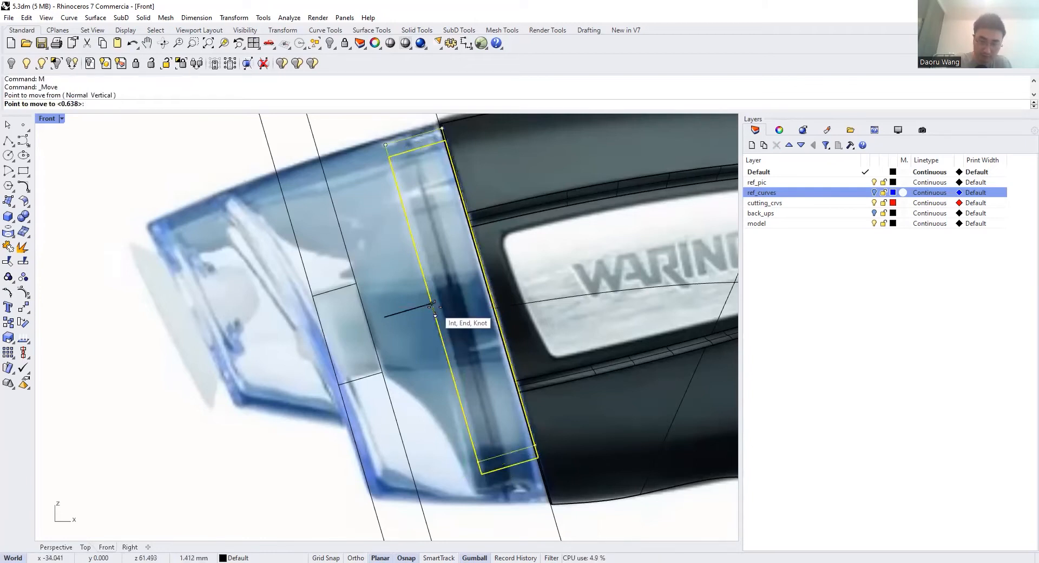
pyautogui.click(433, 306)
pyautogui.scroll(3, 436, 309)
pyautogui.scroll(-4, 436, 313)
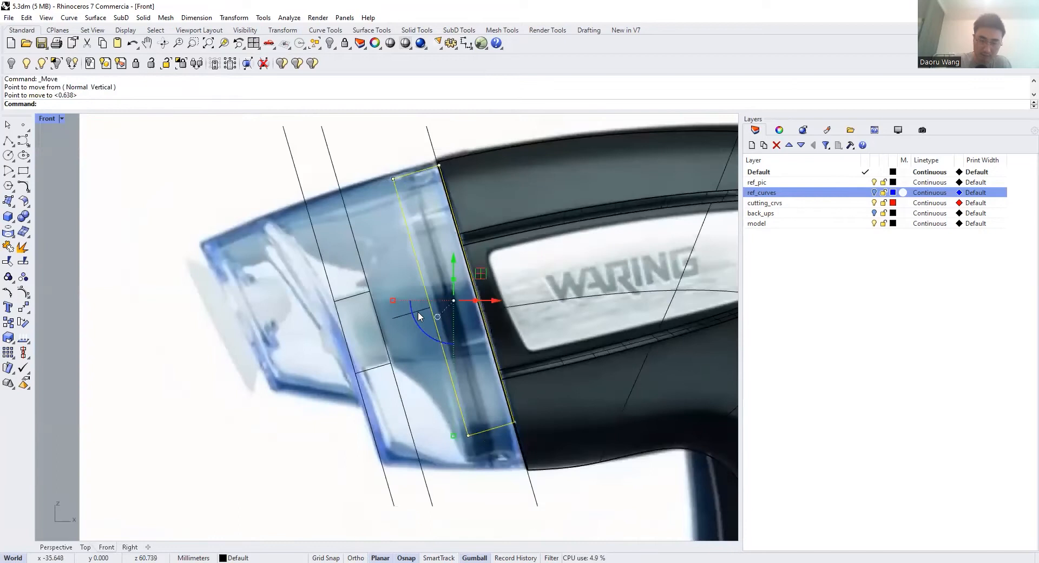
pyautogui.scroll(3, 427, 311)
pyautogui.hotkey('ctrl', 'z')
# Move the tall rectangle about 0.5 mm up along its front side and delete the short reference line
pyautogui.write('m')
pyautogui.press('Return')
pyautogui.click(447, 327)
pyautogui.scroll(3, 443, 319)
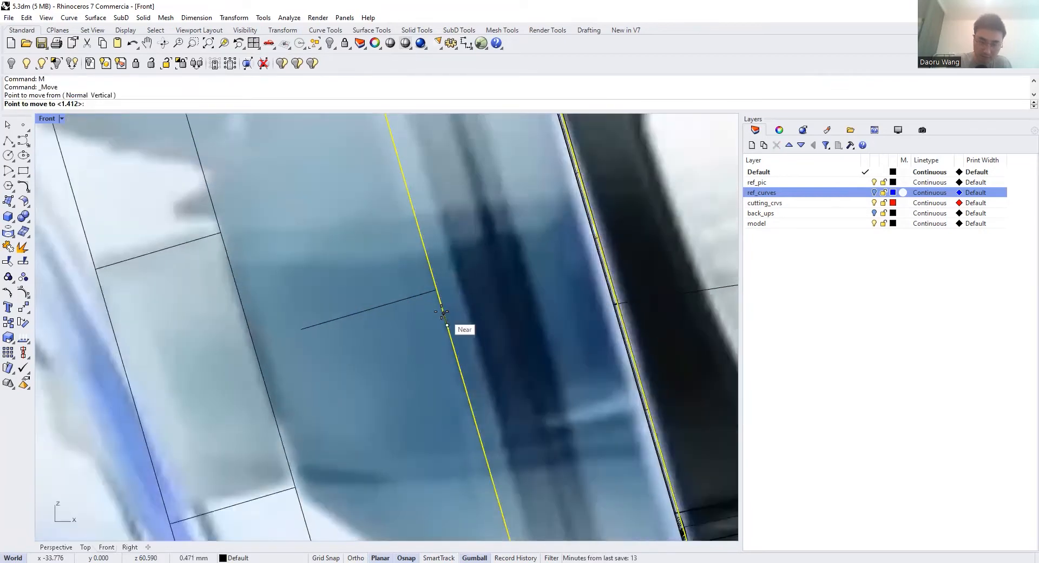
pyautogui.click(442, 313)
pyautogui.scroll(-4, 444, 316)
pyautogui.click(437, 318)
pyautogui.write('e')
pyautogui.press('Return')
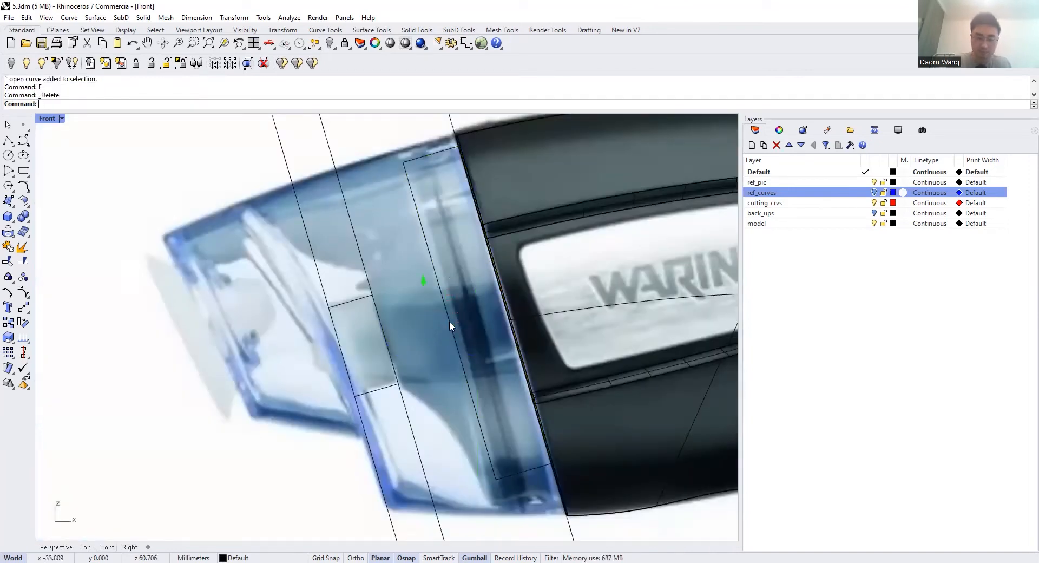
# Draw a small 3Point rectangle from the midpoint of the tall rectangle's front side across to the nearest front guide line
pyautogui.write('rec')
pyautogui.press('Return')
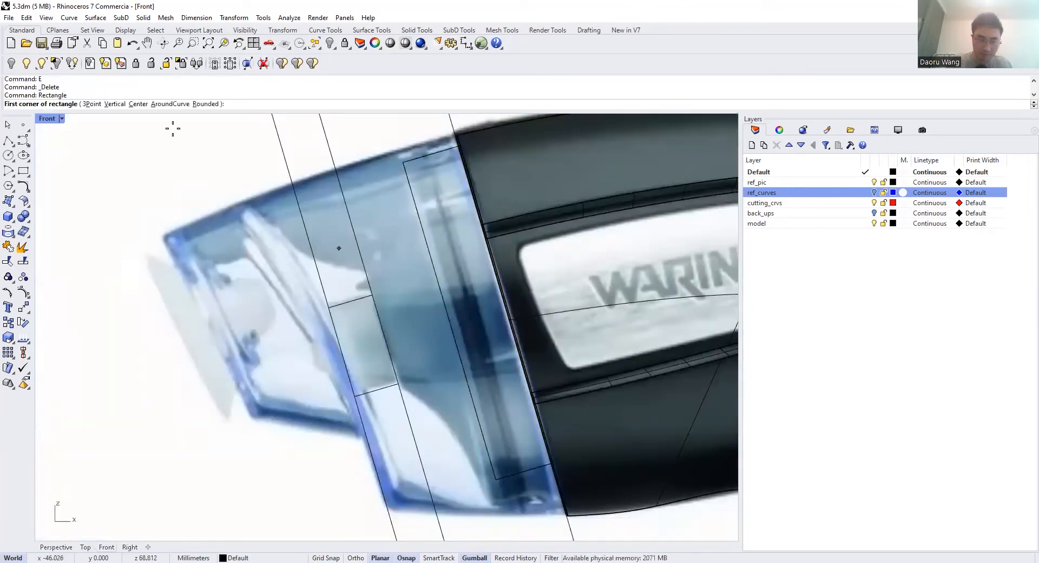
pyautogui.click(94, 103)
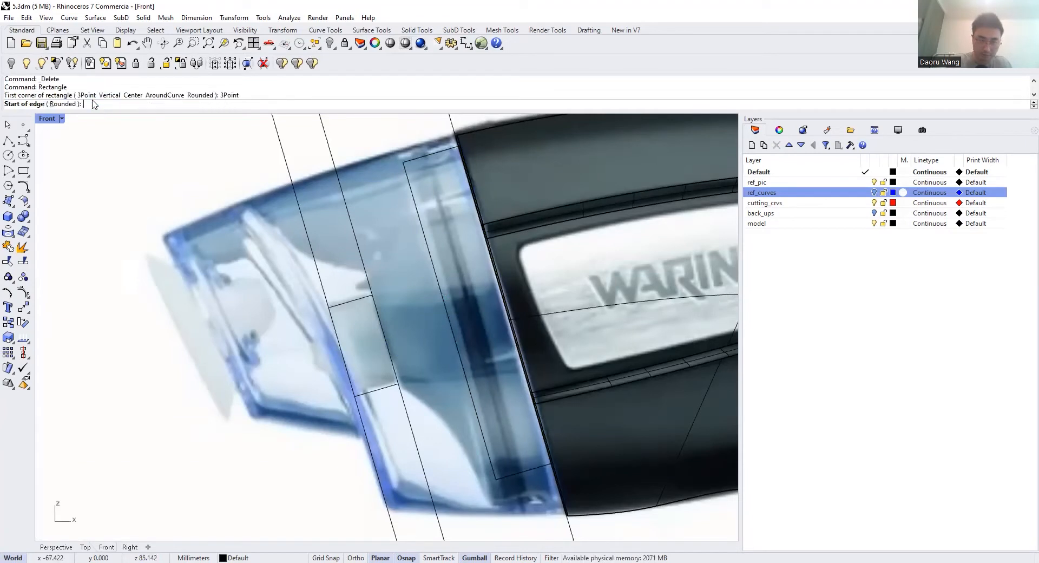
pyautogui.click(449, 321)
pyautogui.click(464, 373)
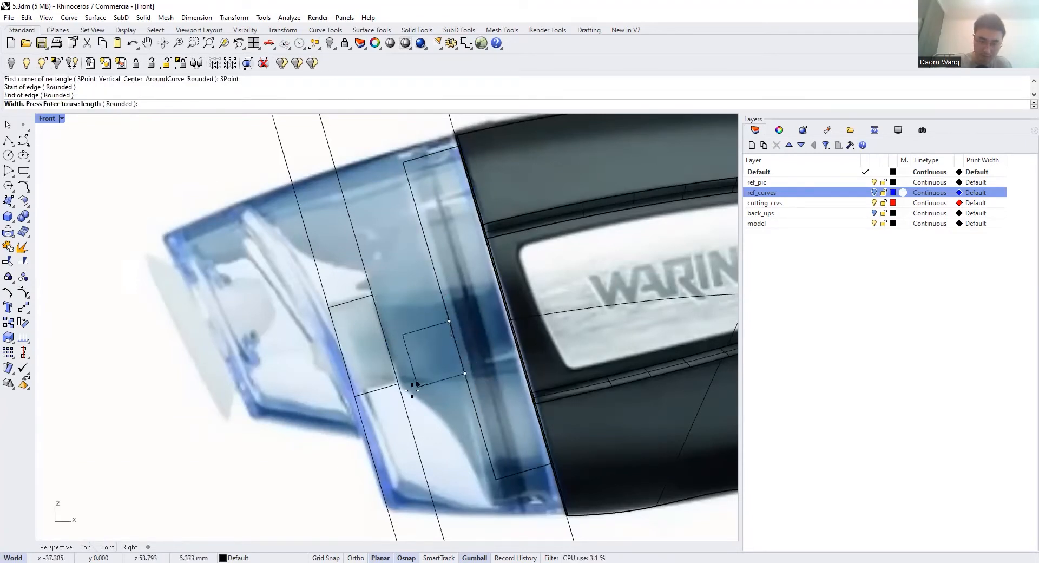
pyautogui.click(401, 391)
pyautogui.press('Return')
pyautogui.press('Escape')
pyautogui.click(435, 324)
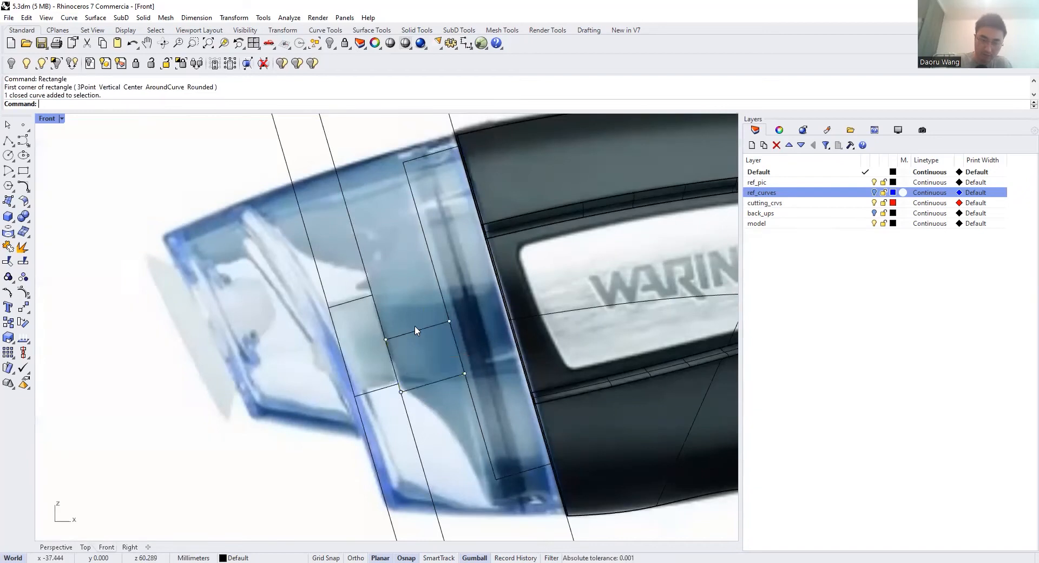
# Trace the upper edge of the new small rectangle with a polyline as a centre line and delete that rectangle
pyautogui.click(8, 141)
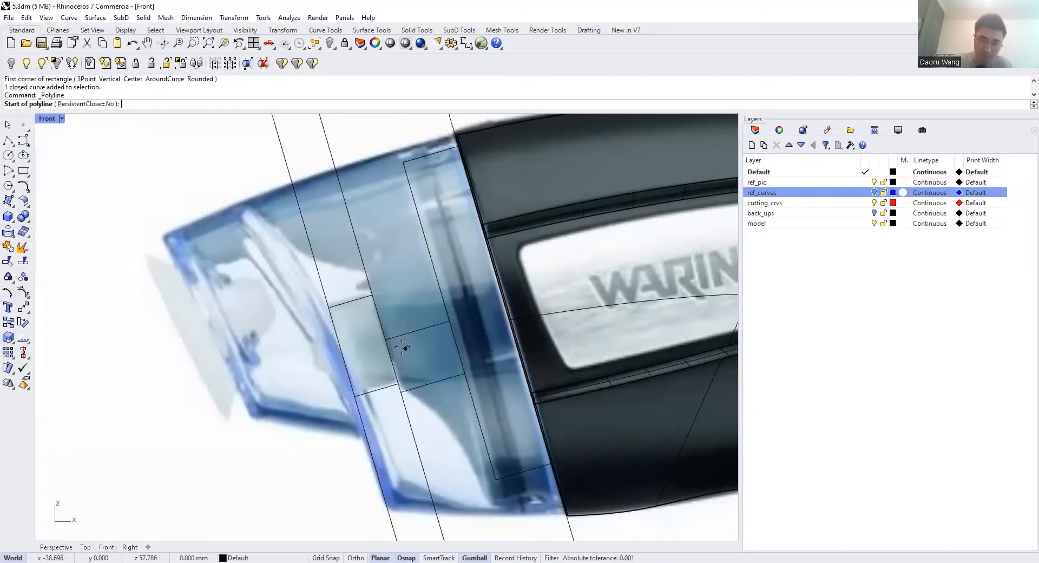
pyautogui.click(385, 339)
pyautogui.click(449, 321)
pyautogui.press('Return')
pyautogui.click(450, 377)
pyautogui.press('Delete')
pyautogui.click(423, 310)
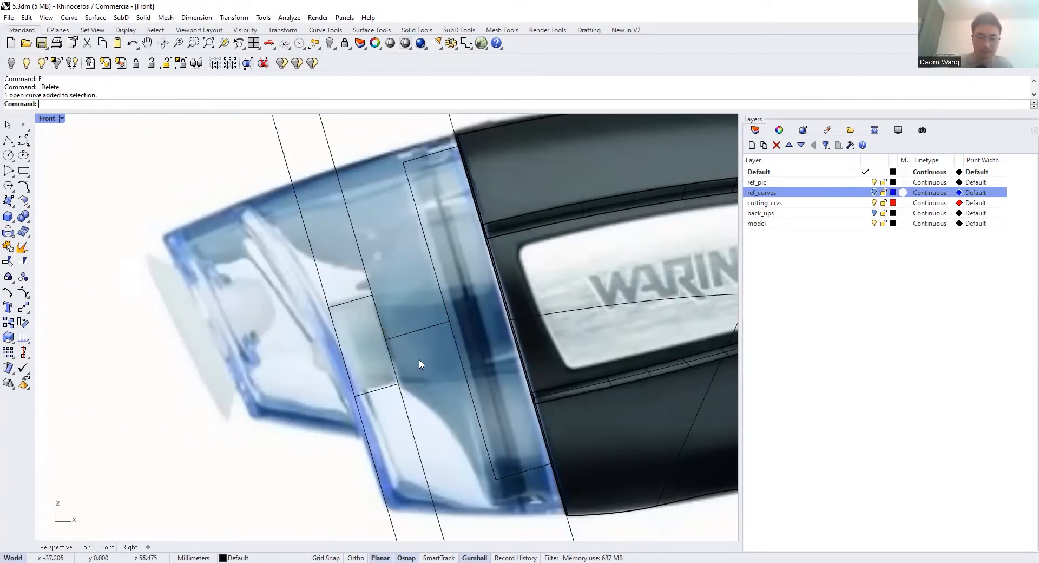
# Try a radius 1 fillet on the tall rectangle's upper front corner and undo it
pyautogui.moveTo(444, 344); pyautogui.dragTo(430, 353, button='right')
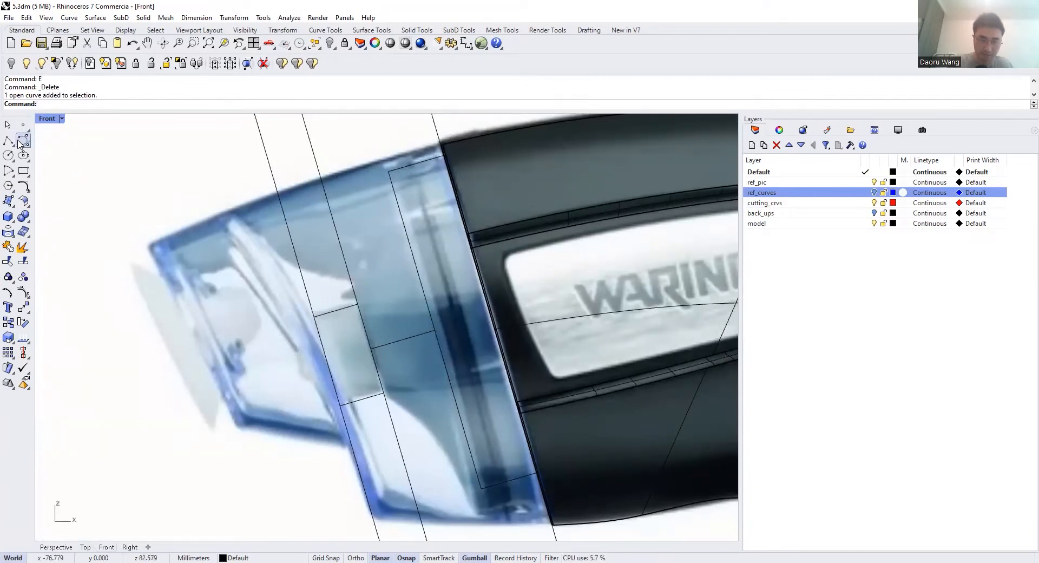
pyautogui.scroll(-2, 468, 161)
pyautogui.write('F')
pyautogui.press('Return')
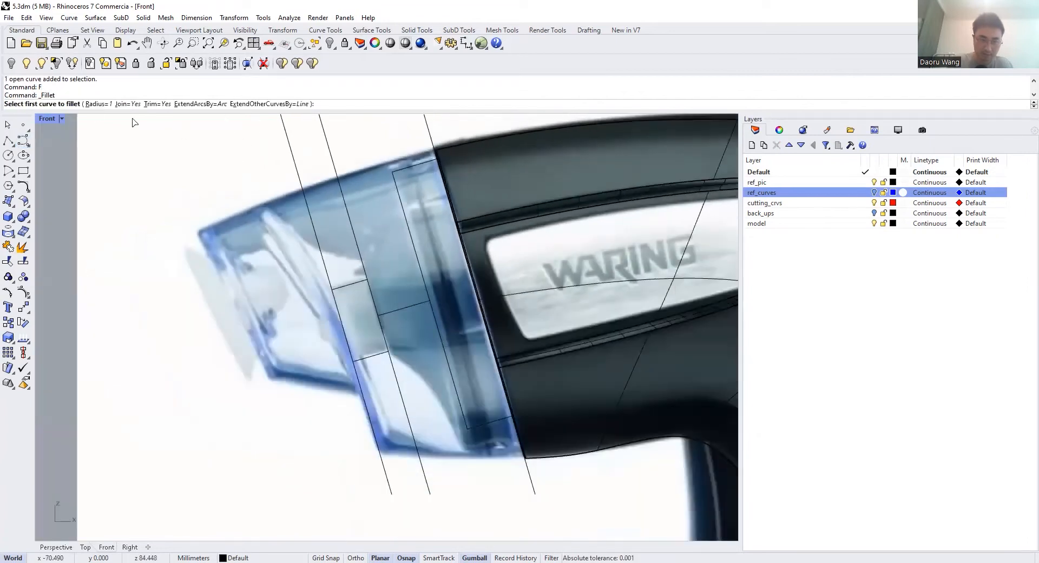
pyautogui.click(401, 191)
pyautogui.click(425, 184)
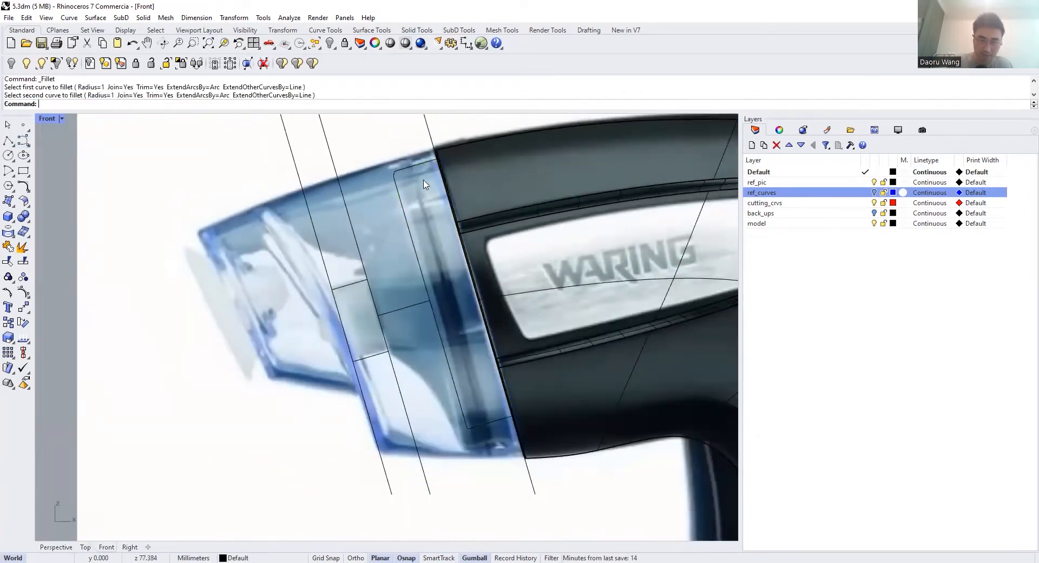
pyautogui.hotkey('ctrl', 'z')
# Set the fillet radius to 2, try it on the tall rectangle's upper front corner and undo the fillet
pyautogui.write('F')
pyautogui.press('Return')
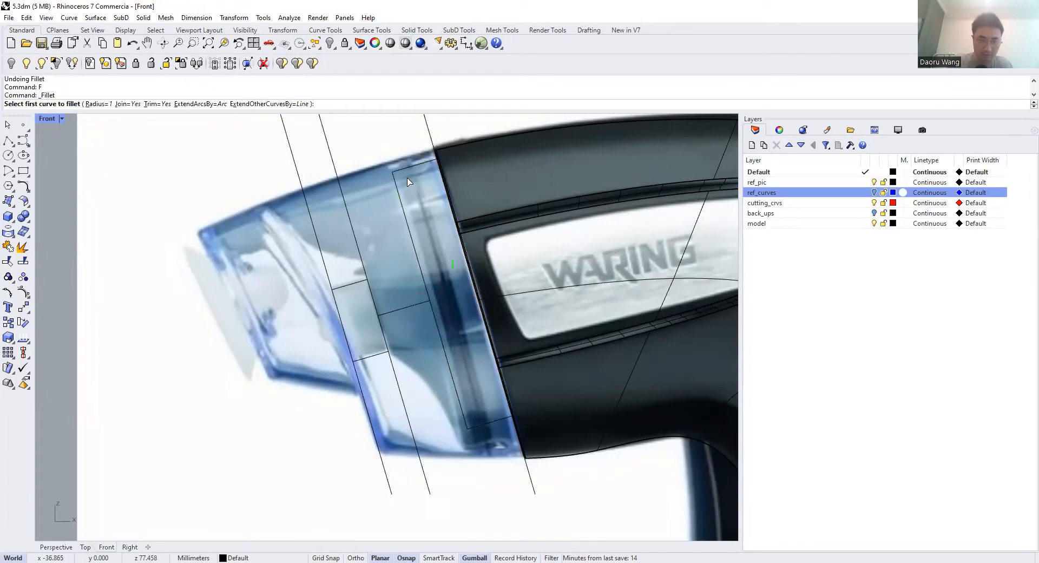
pyautogui.press('Return')
pyautogui.click(398, 184)
pyautogui.click(408, 175)
pyautogui.hotkey('ctrl', 'z')
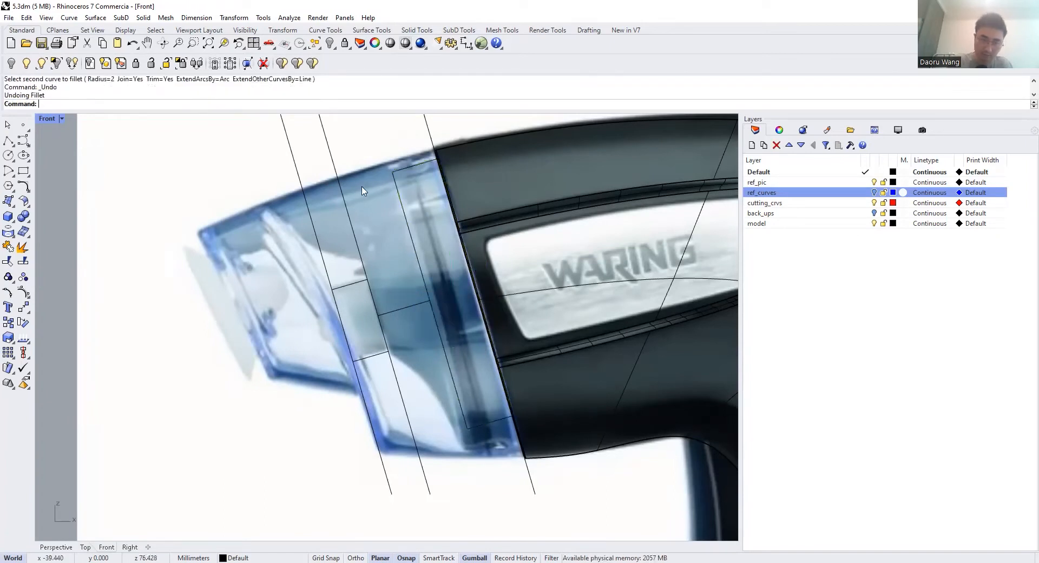
# Draw a slanted line from the tall rectangle's upper front corner to the small front rectangle's upper rear corner
pyautogui.click(8, 141)
pyautogui.click(392, 172)
pyautogui.click(368, 280)
pyautogui.press('Return')
pyautogui.press('Return')
pyautogui.press('Escape')
# Lengthen the short centre line in both directions so it crosses both rectangles and all the guide lines
pyautogui.scroll(3, 384, 353)
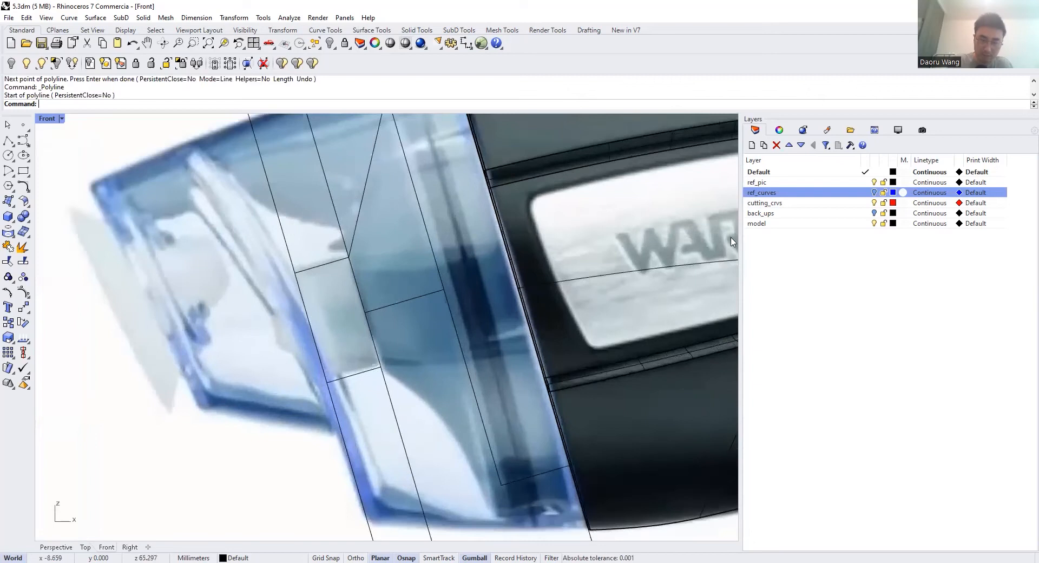
pyautogui.click(386, 307)
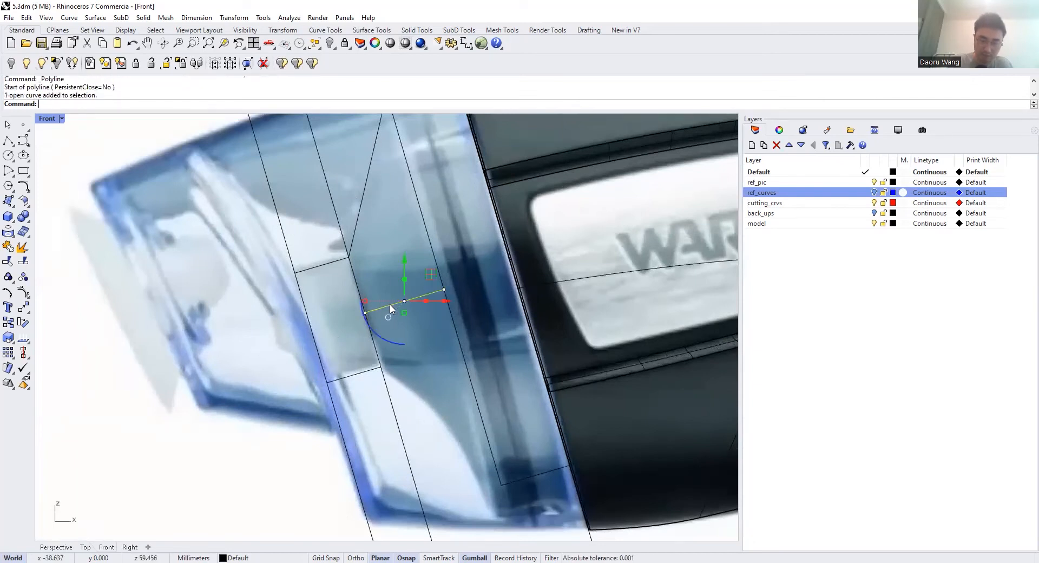
pyautogui.scroll(-2, 391, 305)
pyautogui.keyDown('shift'); pyautogui.moveTo(367, 302); pyautogui.dragTo(282, 303); pyautogui.keyUp('shift')
pyautogui.press('Escape')
# Trim the rectangles and guide lines below the centre line, and delete the guide line along the small rectangle's rear side
pyautogui.write('TR')
pyautogui.press('space')
pyautogui.click(406, 299)
pyautogui.press('space')
pyautogui.moveTo(567, 443); pyautogui.dragTo(292, 354)
pyautogui.press('space')
pyautogui.click(352, 253)
pyautogui.press('Delete')
# Try to fillet the small rectangle's upper rear corner with radius 2
pyautogui.write('F')
pyautogui.press('space')
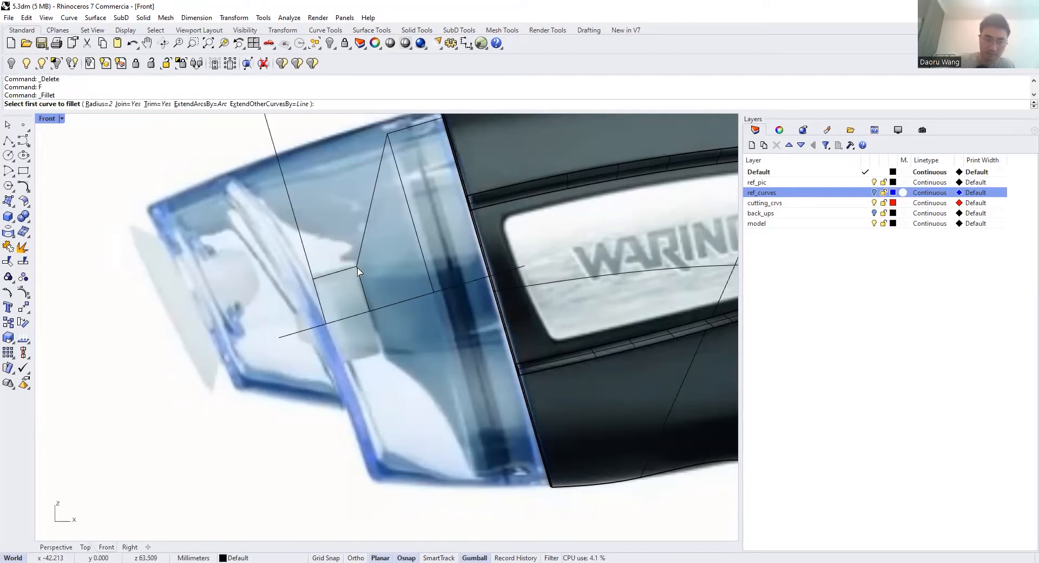
pyautogui.click(341, 272)
pyautogui.click(359, 270)
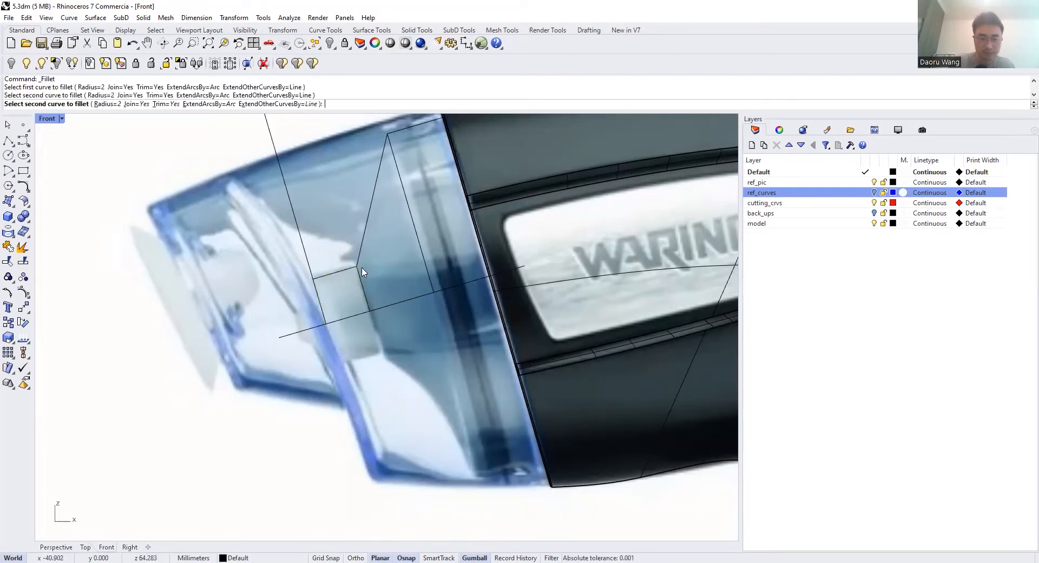
# Explode the trimmed small rectangle and delete its unneeded rear side
pyautogui.click(8, 247)
pyautogui.write('e')
pyautogui.press('Return')
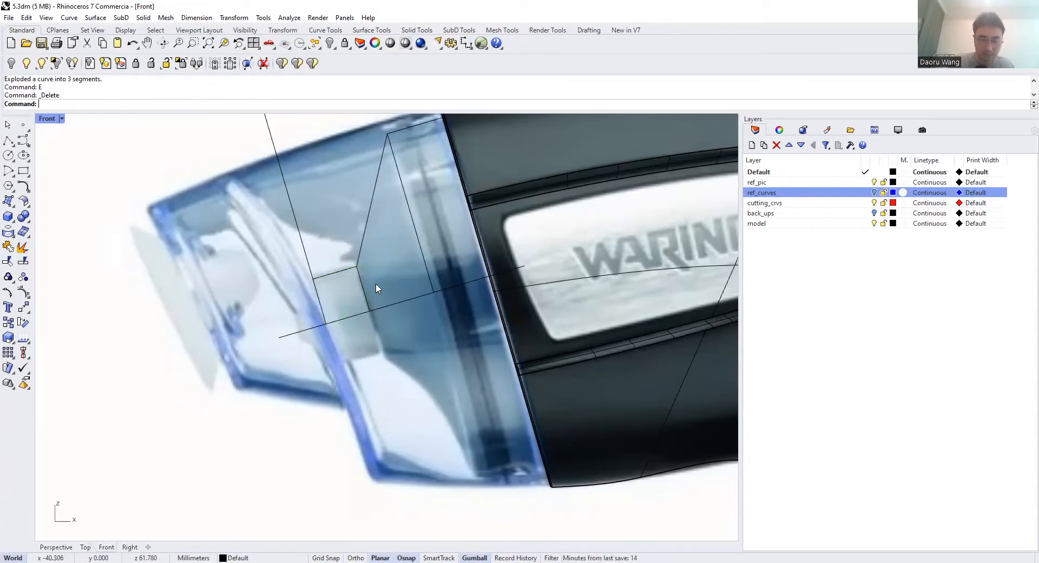
pyautogui.click(358, 277)
pyautogui.press('Delete')
# Fillet both ends of the slanted line with radius 2 where it meets the small and tall rectangles' upper edges
pyautogui.write('f')
pyautogui.press('Return')
pyautogui.click(350, 268)
pyautogui.click(359, 256)
pyautogui.write('f')
pyautogui.press('Return')
pyautogui.click(385, 146)
pyautogui.click(396, 130)
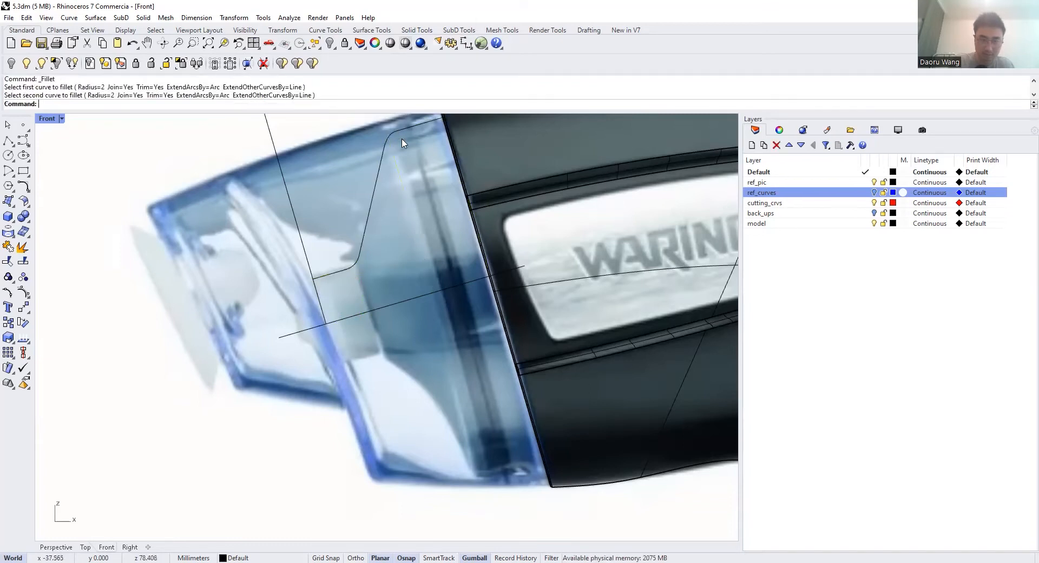
# Try to fillet the profile's upper rear corner, beside the appliance body, with radius 2
pyautogui.scroll(-3, 405, 144)
pyautogui.scroll(5, 437, 179)
pyautogui.scroll(-3, 408, 170)
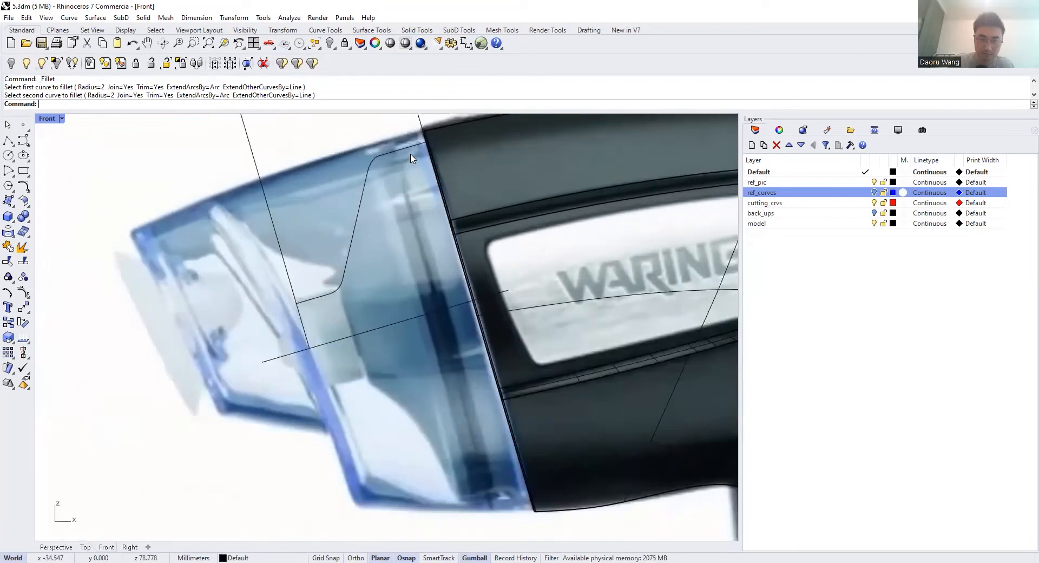
pyautogui.scroll(3, 411, 162)
pyautogui.scroll(-1, 417, 150)
pyautogui.scroll(-2, 417, 152)
pyautogui.scroll(3, 422, 162)
pyautogui.scroll(1, 426, 173)
pyautogui.write('f')
pyautogui.press('Return')
pyautogui.click(427, 175)
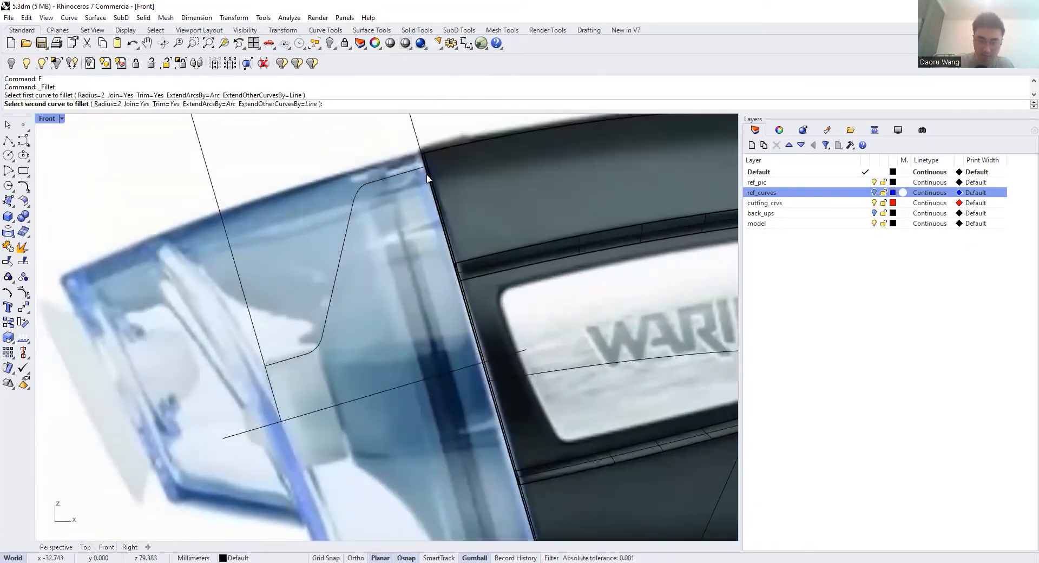
pyautogui.scroll(4, 428, 170)
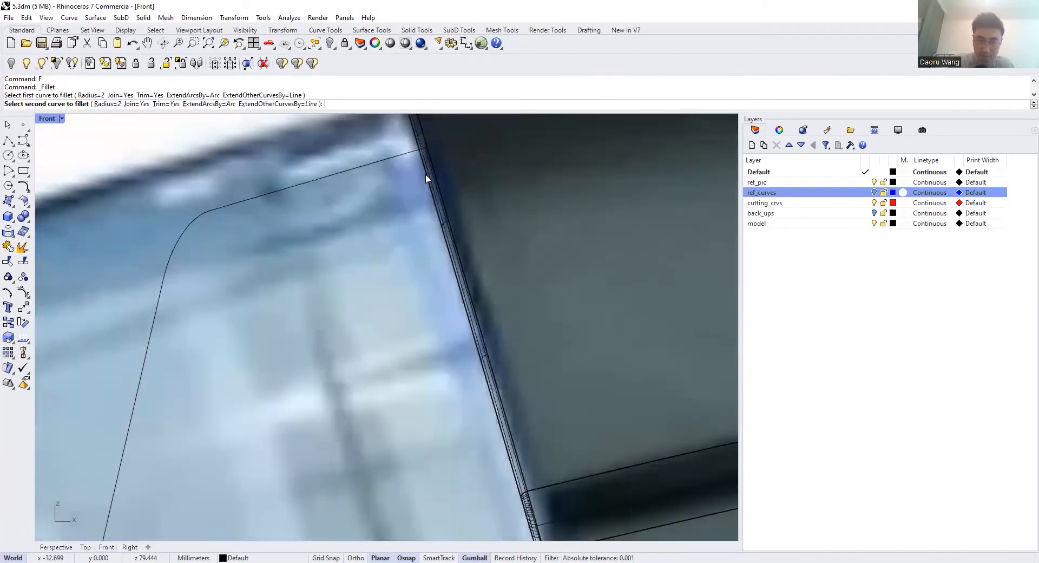
pyautogui.scroll(-2, 426, 167)
pyautogui.click(426, 165)
pyautogui.scroll(3, 425, 165)
pyautogui.scroll(-2, 426, 173)
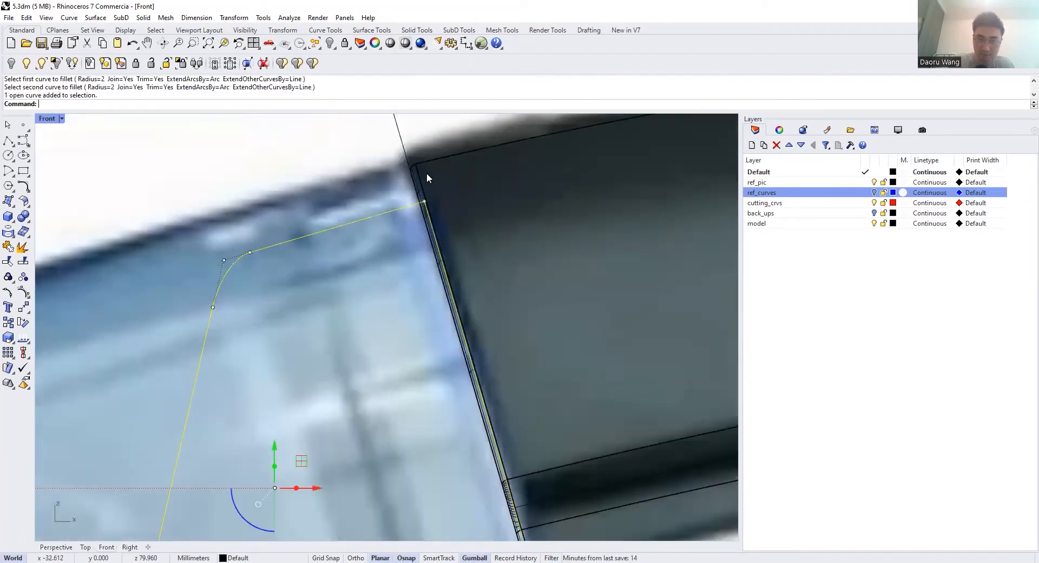
# Show the hidden nozzle objects again around the half profile
pyautogui.scroll(1, 426, 173)
pyautogui.scroll(-3, 400, 173)
pyautogui.press('Escape')
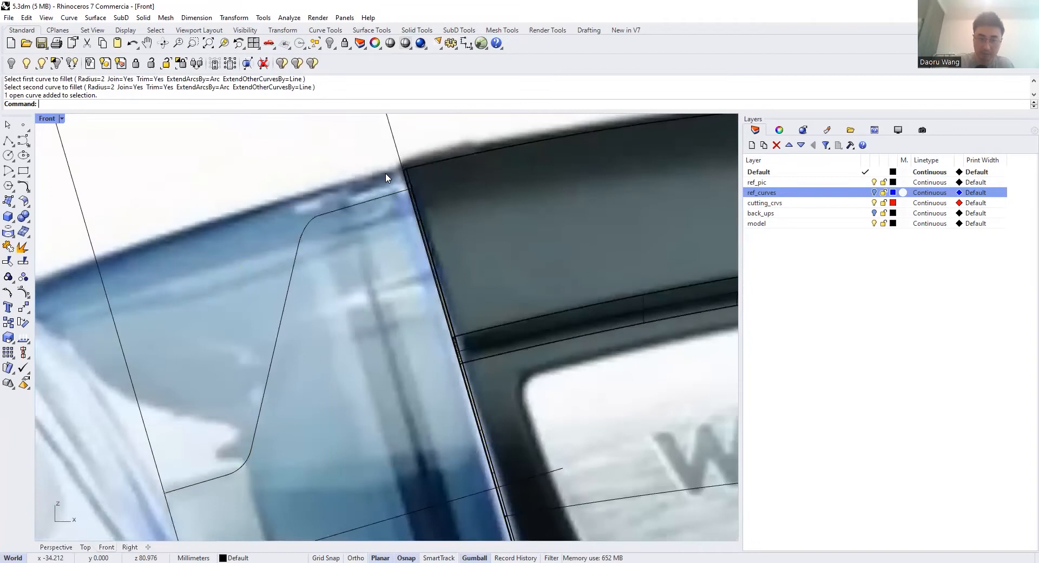
pyautogui.scroll(5, 394, 198)
pyautogui.scroll(2, 389, 200)
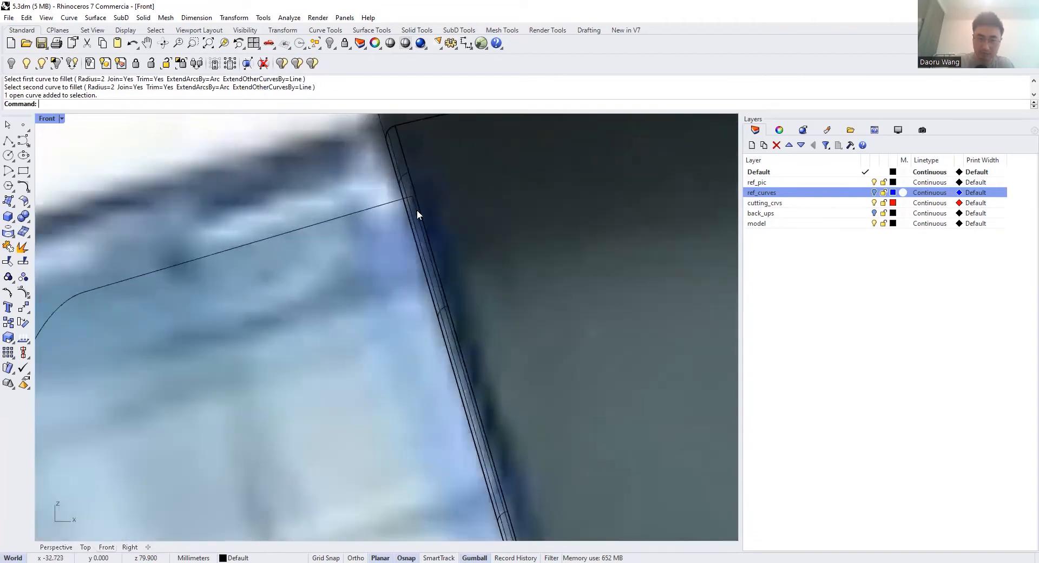
pyautogui.scroll(-6, 420, 214)
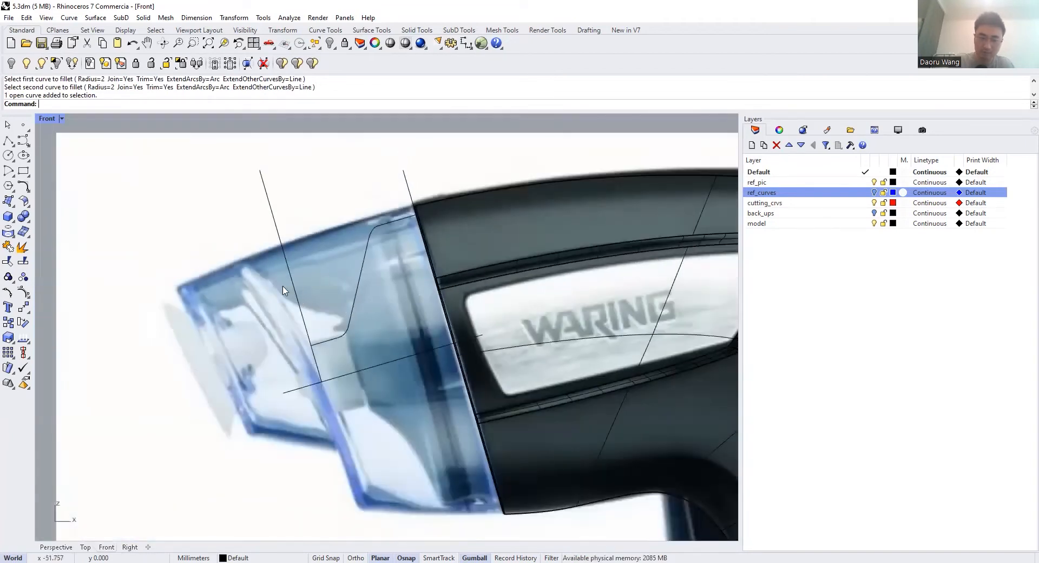
pyautogui.click(330, 43)
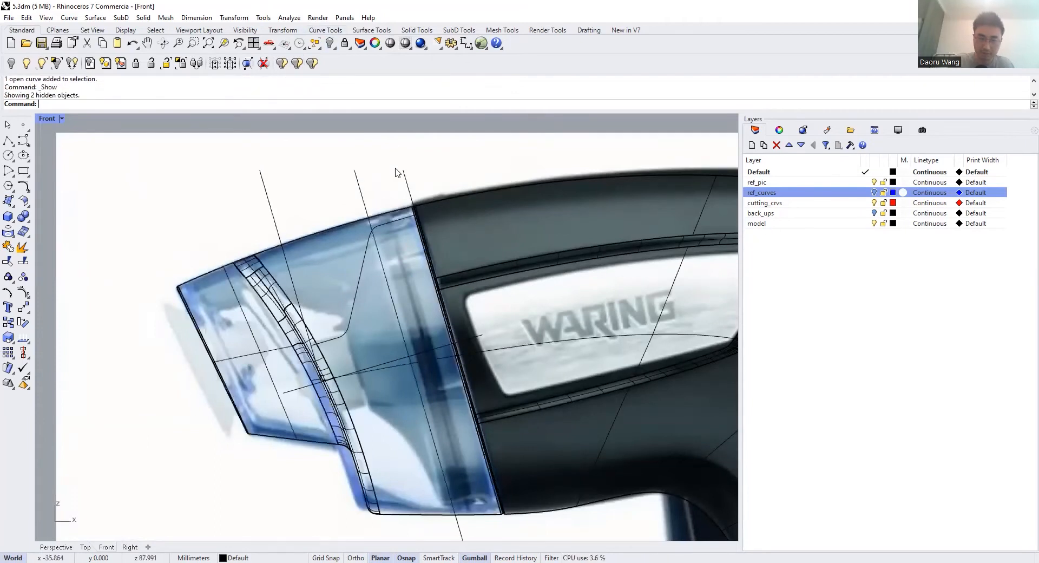
# Move the profile's upper rear corner and rear end point together slightly forward onto the inner line at the nozzle joint
pyautogui.scroll(8, 434, 238)
pyautogui.scroll(5, 511, 211)
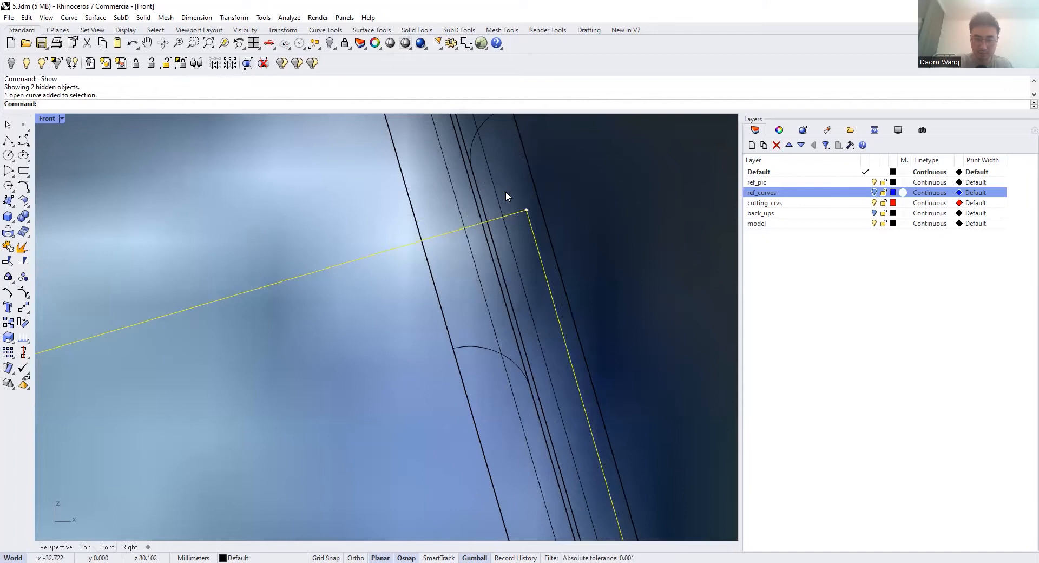
pyautogui.scroll(-3, 478, 167)
pyautogui.click(473, 179)
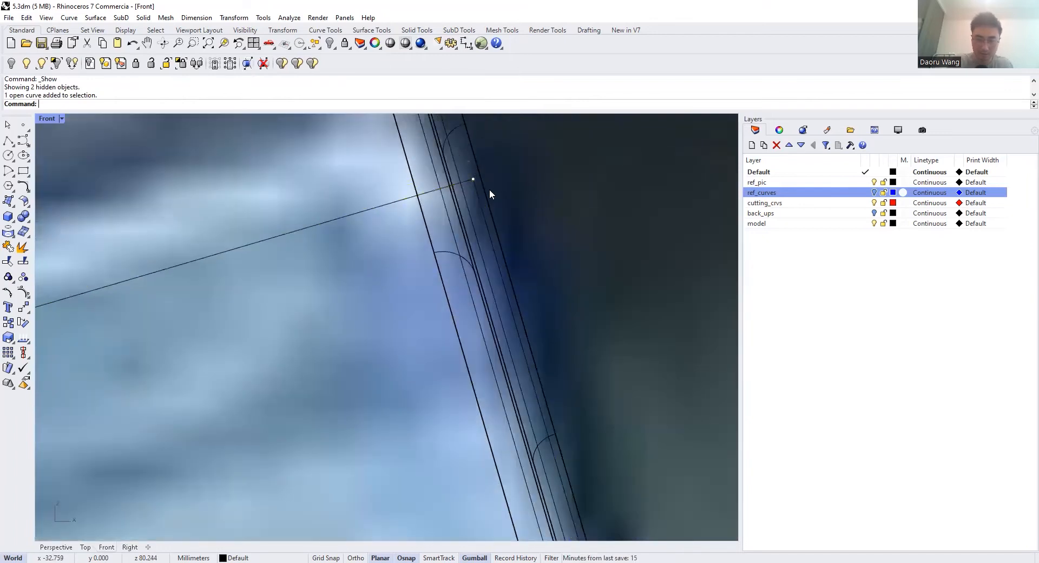
pyautogui.scroll(-5, 464, 154)
pyautogui.scroll(-5, 494, 395)
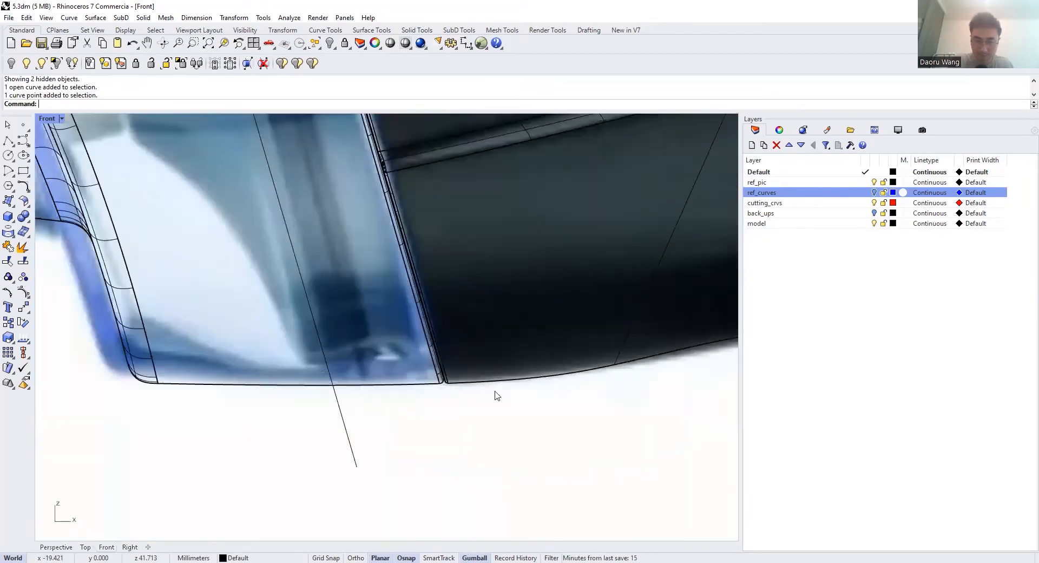
pyautogui.scroll(6, 437, 196)
pyautogui.click(428, 262)
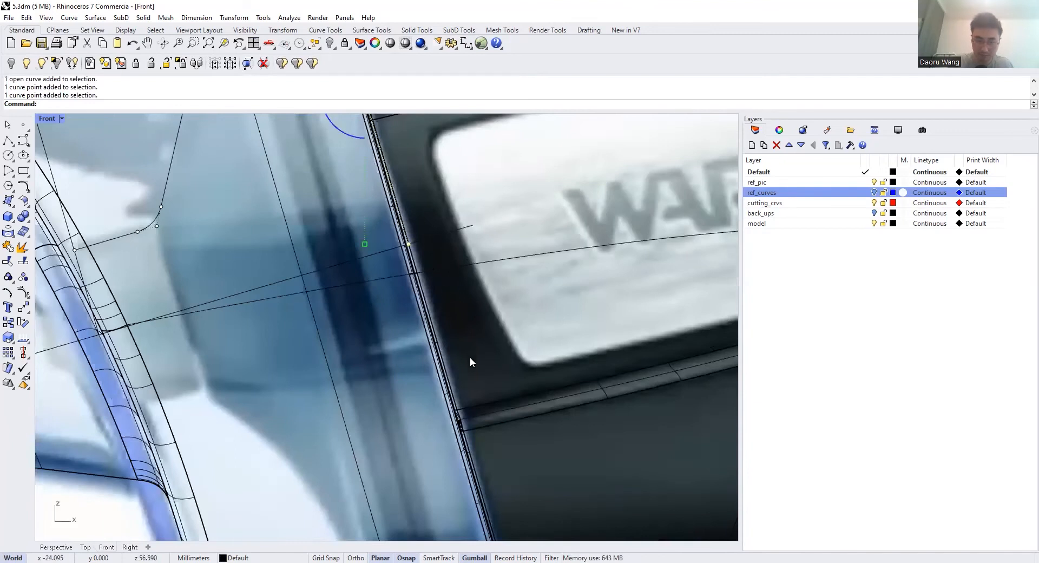
pyautogui.scroll(-5, 469, 356)
pyautogui.scroll(8, 379, 298)
pyautogui.scroll(2, 391, 296)
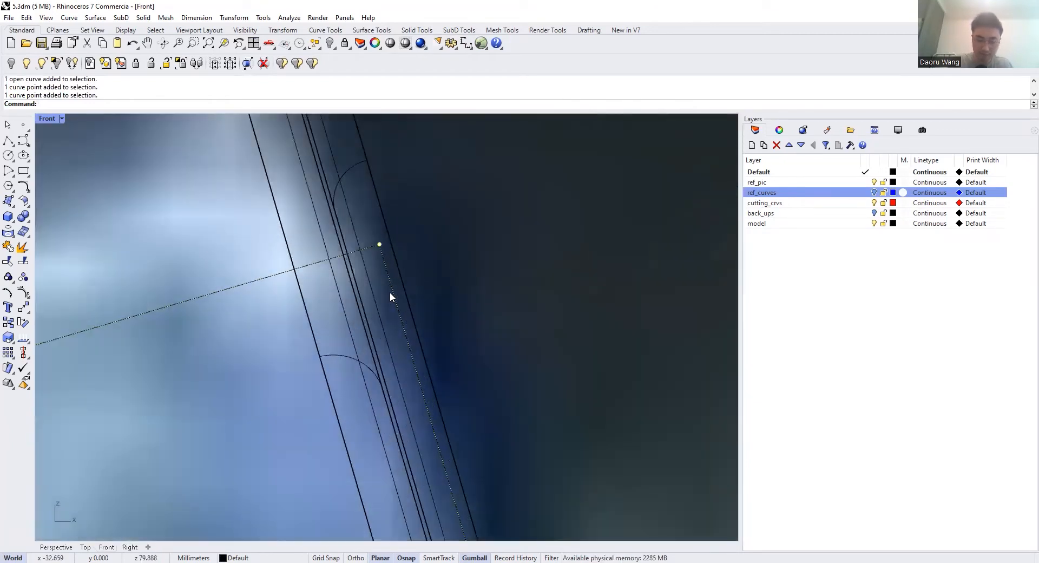
pyautogui.press('Return')
pyautogui.click(379, 244)
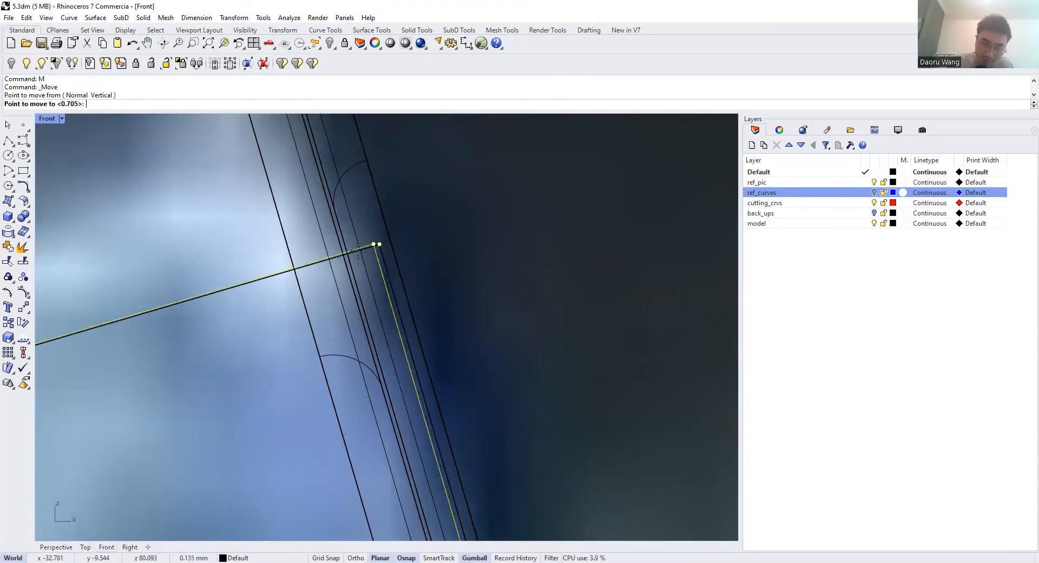
pyautogui.click(329, 259)
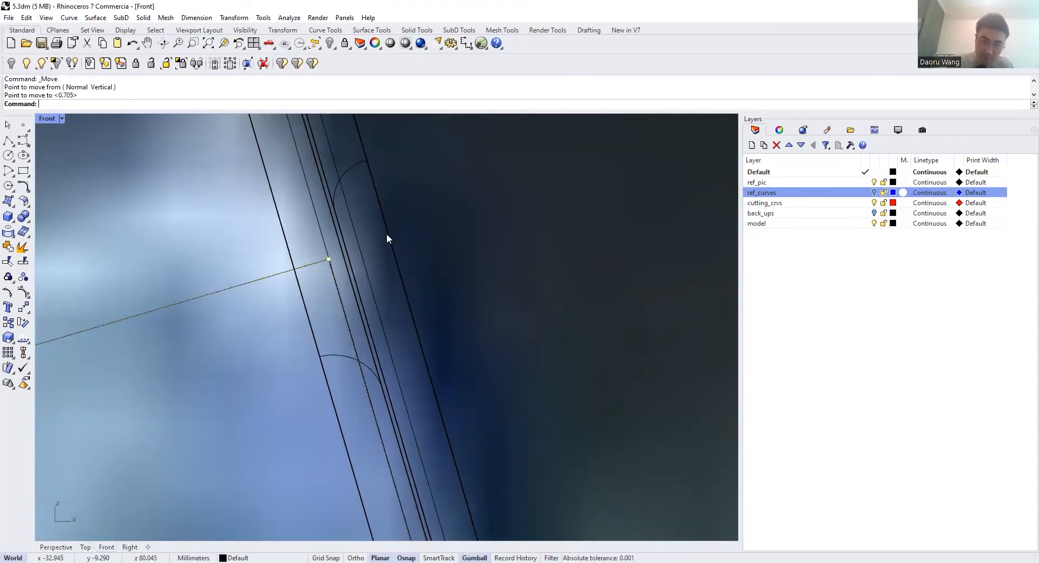
pyautogui.scroll(-8, 386, 232)
# Hide the nozzle polysurface that covers the half profile
pyautogui.click(401, 241)
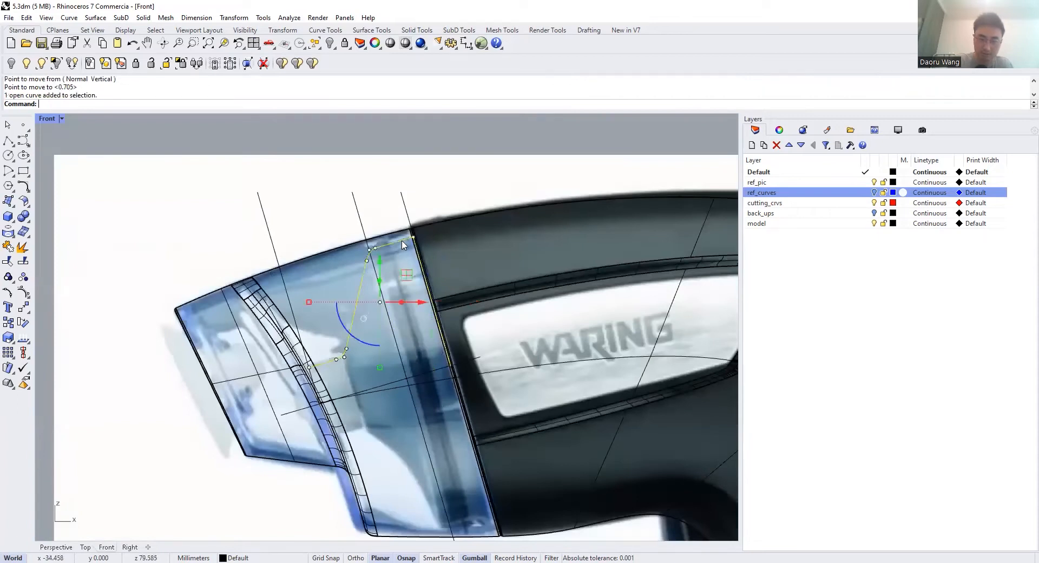
pyautogui.keyDown('shift'); pyautogui.click(415, 373); pyautogui.keyUp('shift')
pyautogui.scroll(6, 319, 395)
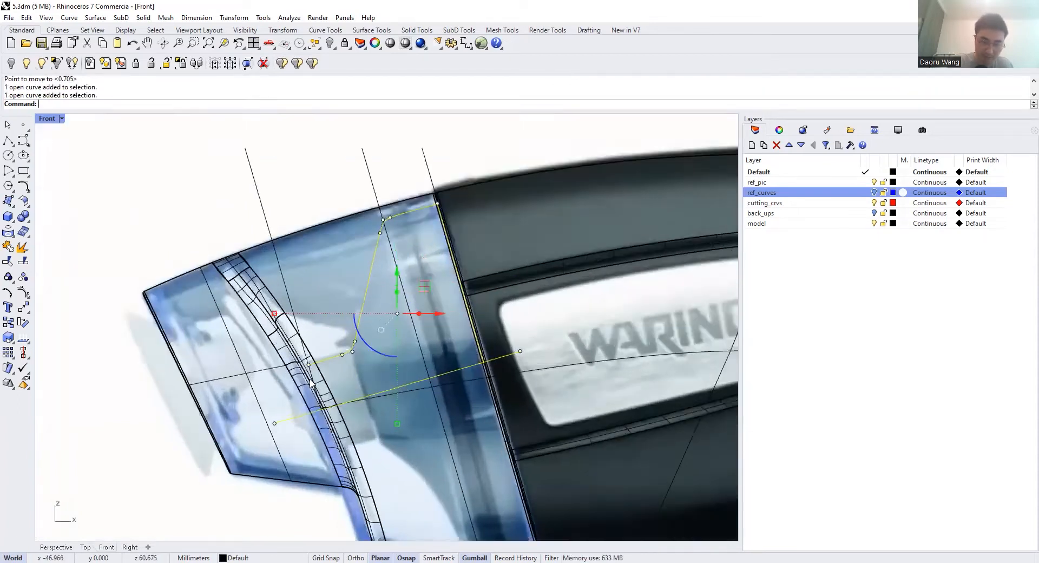
pyautogui.press('Escape')
pyautogui.click(234, 200)
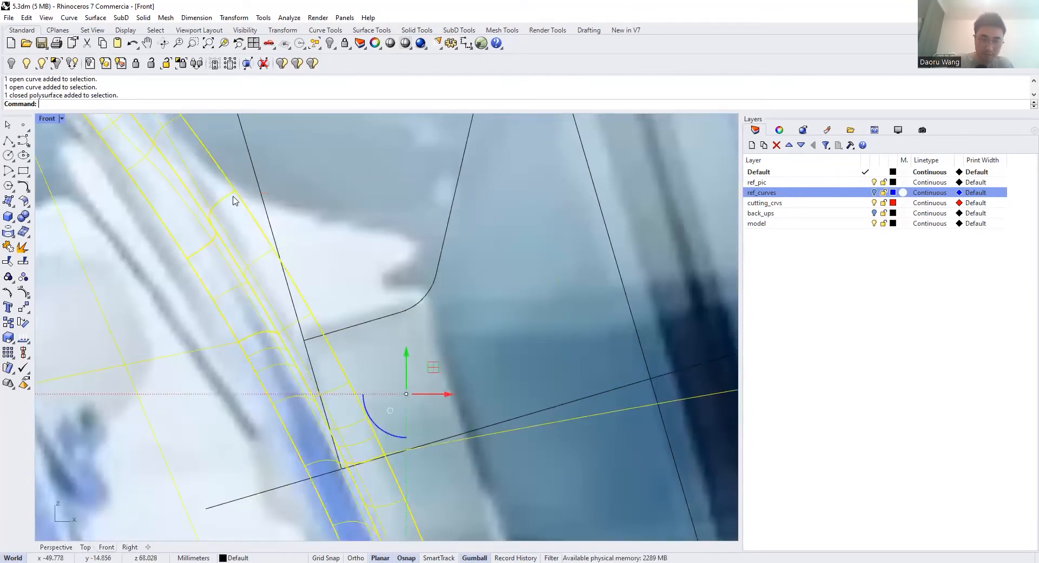
pyautogui.scroll(2, 234, 197)
pyautogui.middleClick(234, 198)
pyautogui.click(220, 206)
pyautogui.scroll(-10, 289, 284)
# Try to fillet the profile's front corner with radius 2
pyautogui.press('Return')
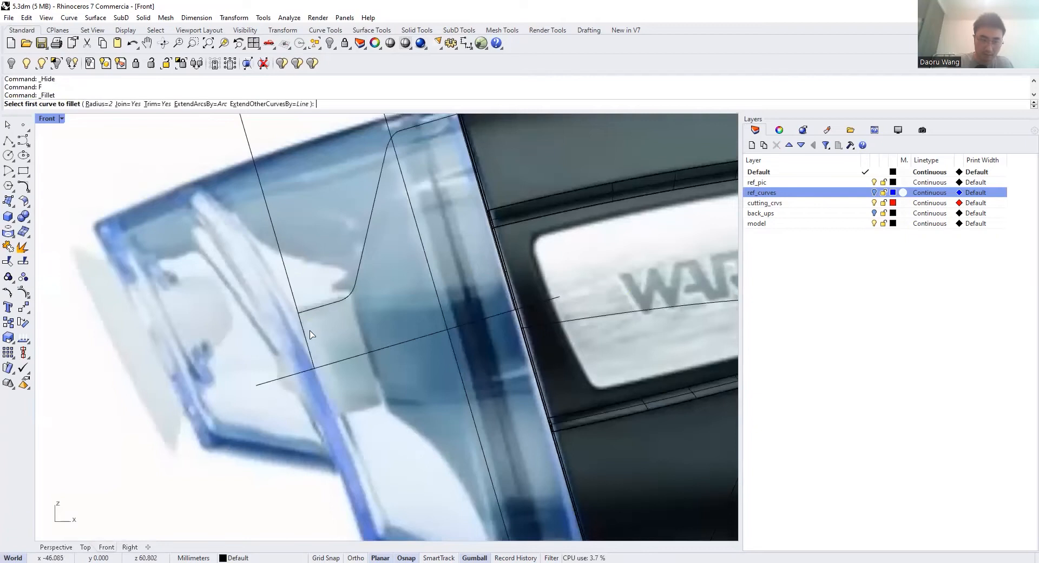
pyautogui.click(301, 326)
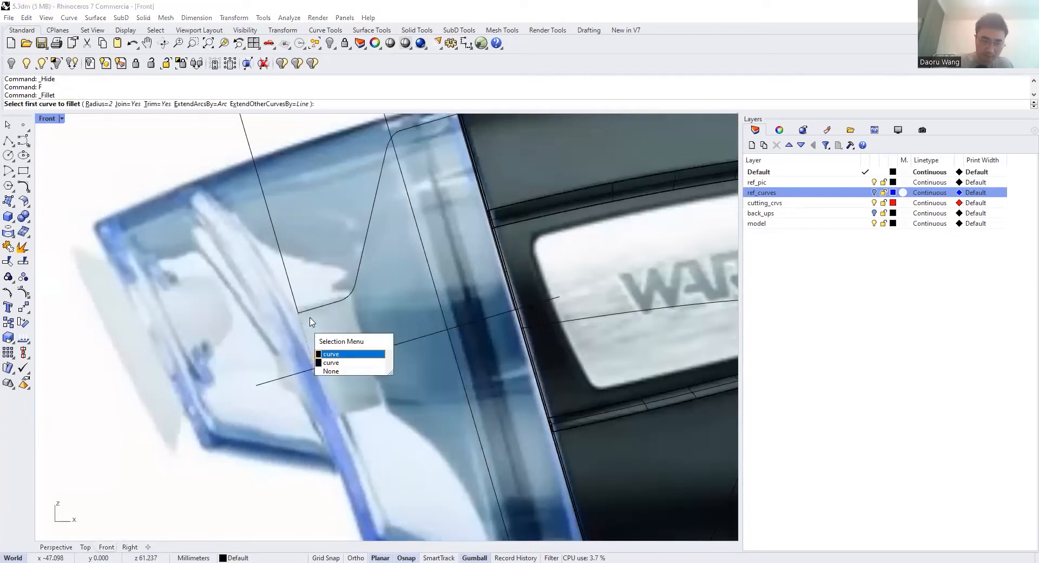
pyautogui.click(310, 318)
pyautogui.click(310, 311)
pyautogui.click(298, 304)
pyautogui.press('Delete')
pyautogui.hotkey('ctrl', 'z')
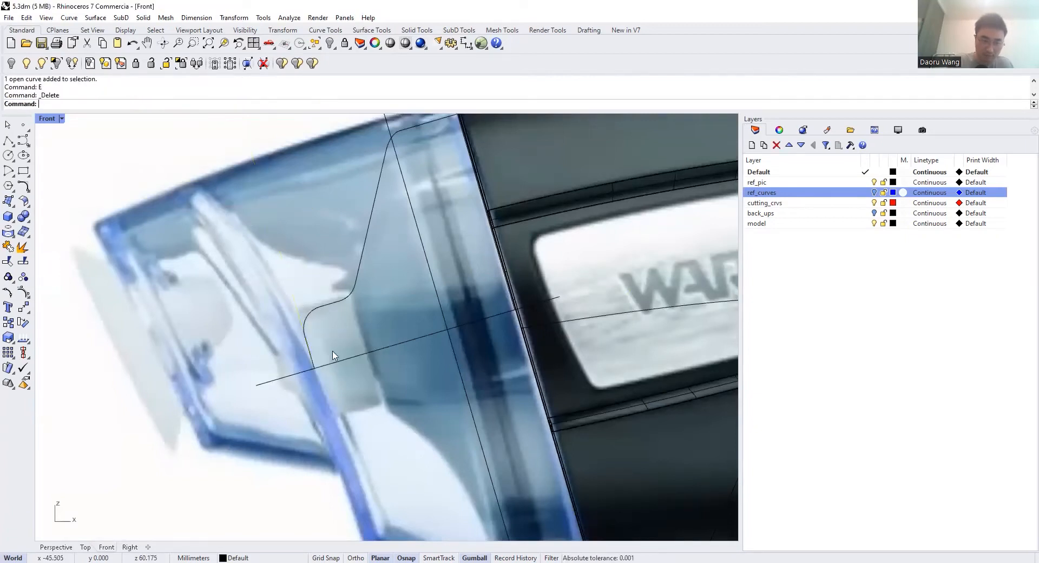
pyautogui.scroll(-3, 335, 360)
pyautogui.scroll(6, 325, 342)
pyautogui.hotkey('ctrl', 'z')
# Delete the guide line running past the profile's front edge and fillet the front corner with radius 1
pyautogui.click(277, 246)
pyautogui.press('Delete')
pyautogui.write('F')
pyautogui.press('Return')
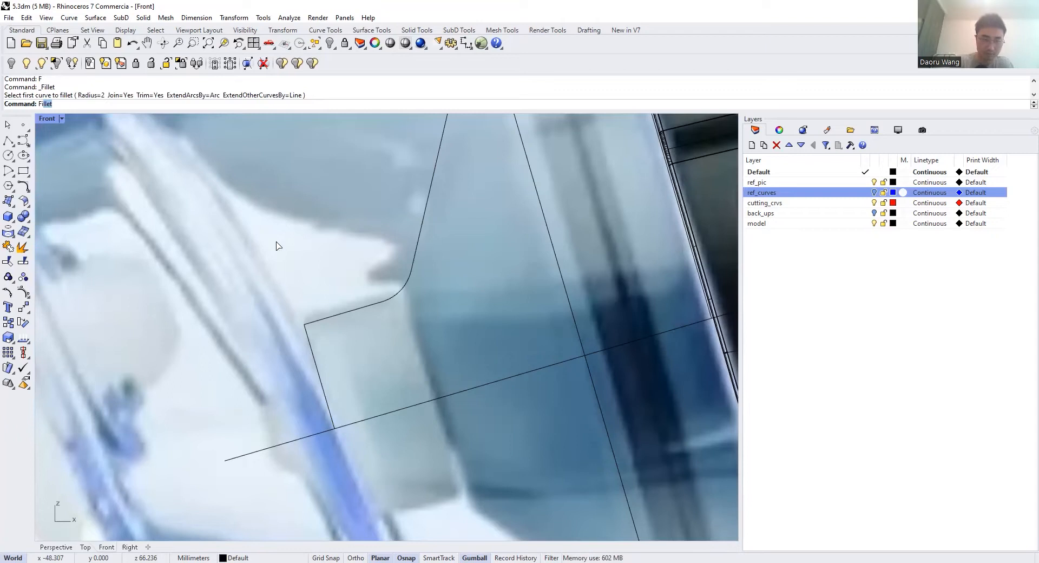
pyautogui.press('Return')
pyautogui.click(99, 104)
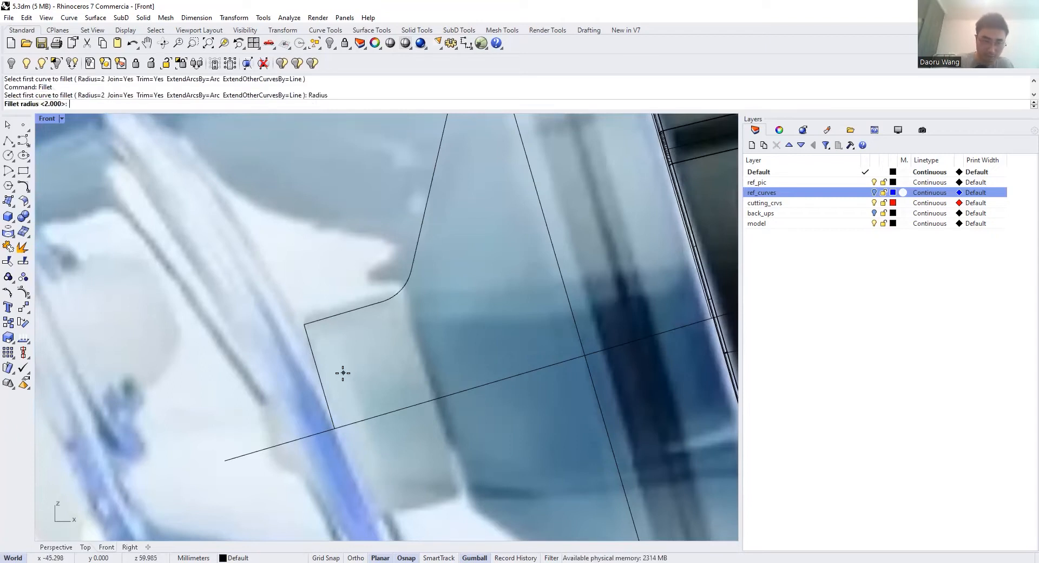
pyautogui.write('1')
pyautogui.press('Return')
pyautogui.click(310, 340)
pyautogui.click(316, 323)
pyautogui.scroll(-5, 316, 323)
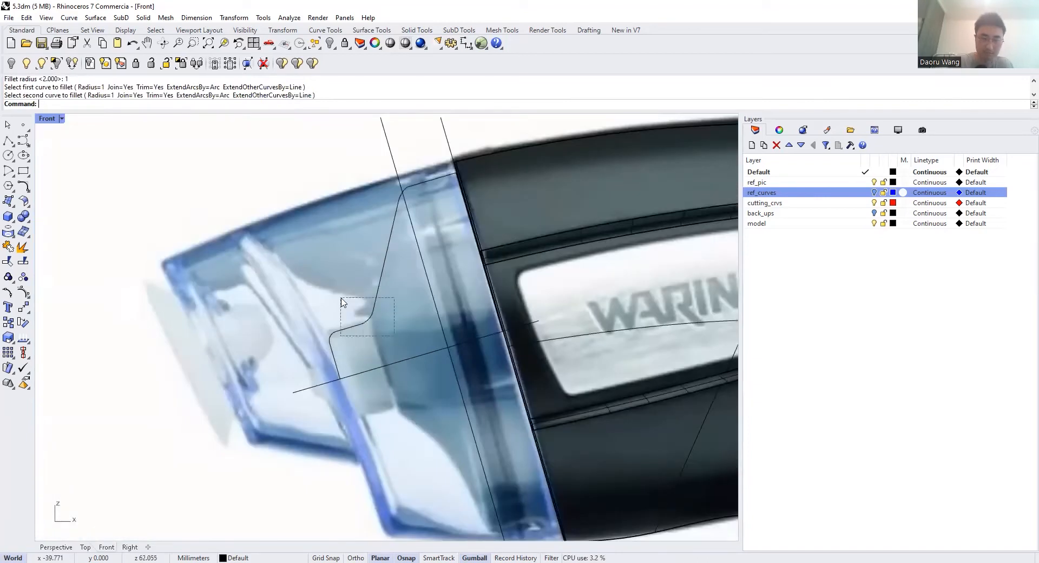
# Fillet the profile's upper rear corner, beside the appliance body, with radius 1
pyautogui.click(351, 305)
pyautogui.scroll(10, 460, 174)
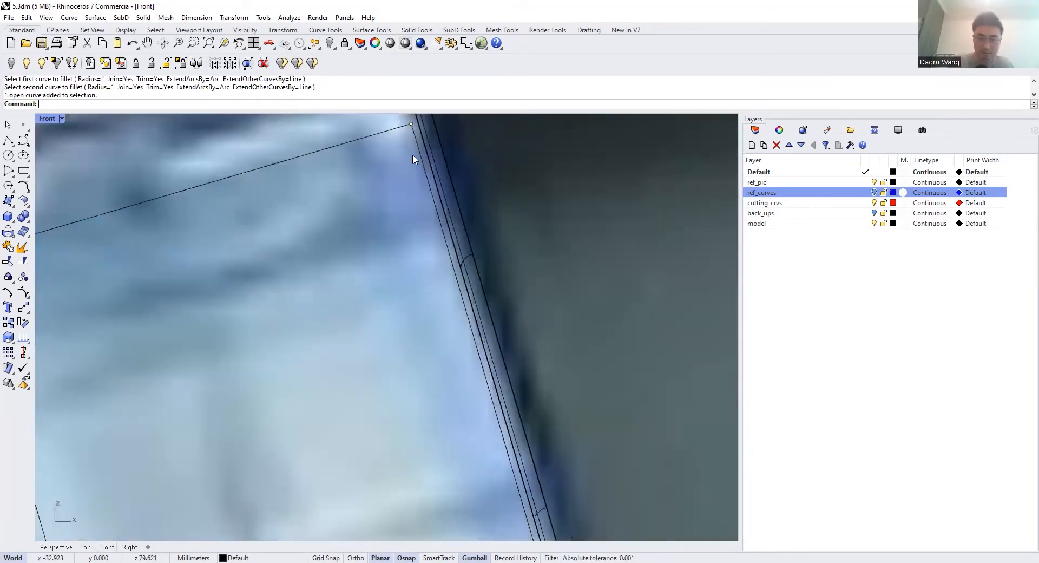
pyautogui.press('space')
pyautogui.click(400, 128)
pyautogui.click(414, 135)
pyautogui.scroll(-10, 425, 223)
pyautogui.scroll(-6, 425, 222)
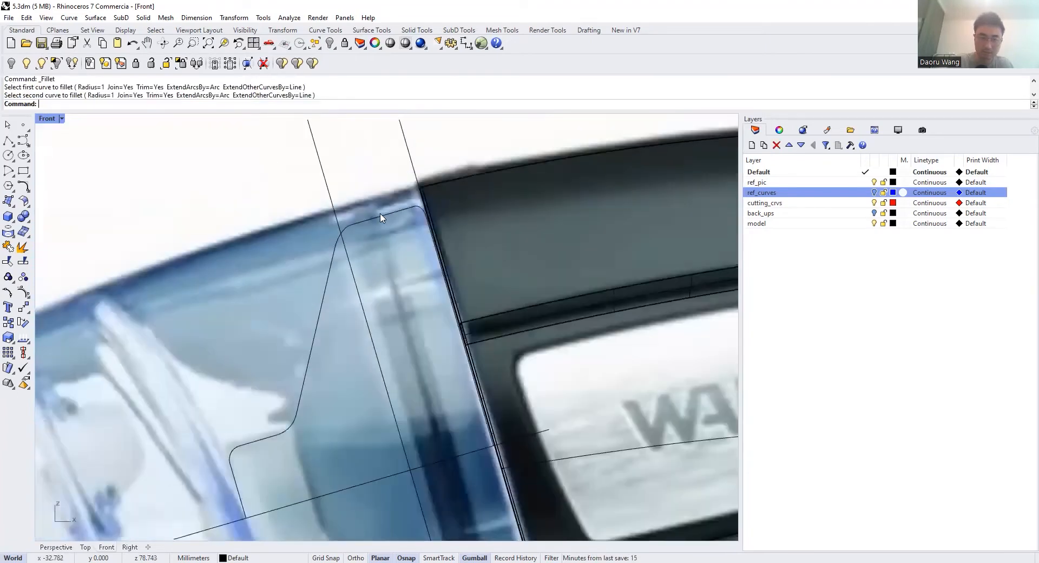
# Show the hidden nozzle body again and switch to the Perspective view
pyautogui.click(388, 218)
pyautogui.keyDown('shift'); pyautogui.click(332, 443); pyautogui.keyUp('shift')
pyautogui.scroll(-4, 332, 442)
pyautogui.moveTo(332, 443); pyautogui.dragTo(375, 402, button='right')
pyautogui.rightClick(329, 46)
pyautogui.scroll(-6, 292, 300)
pyautogui.moveTo(292, 300); pyautogui.dragTo(342, 336, button='right')
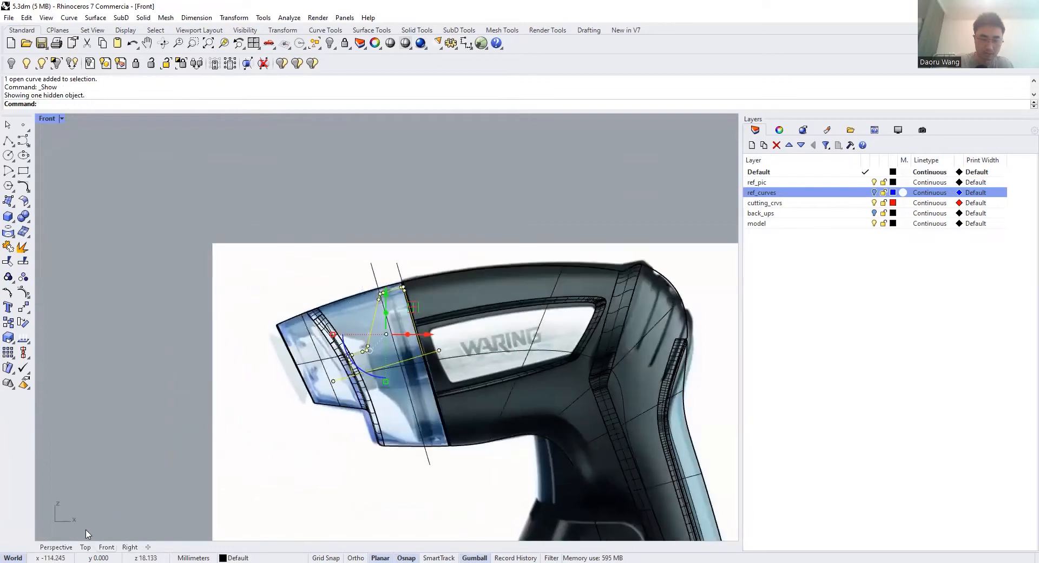
pyautogui.click(56, 547)
pyautogui.scroll(3, 439, 359)
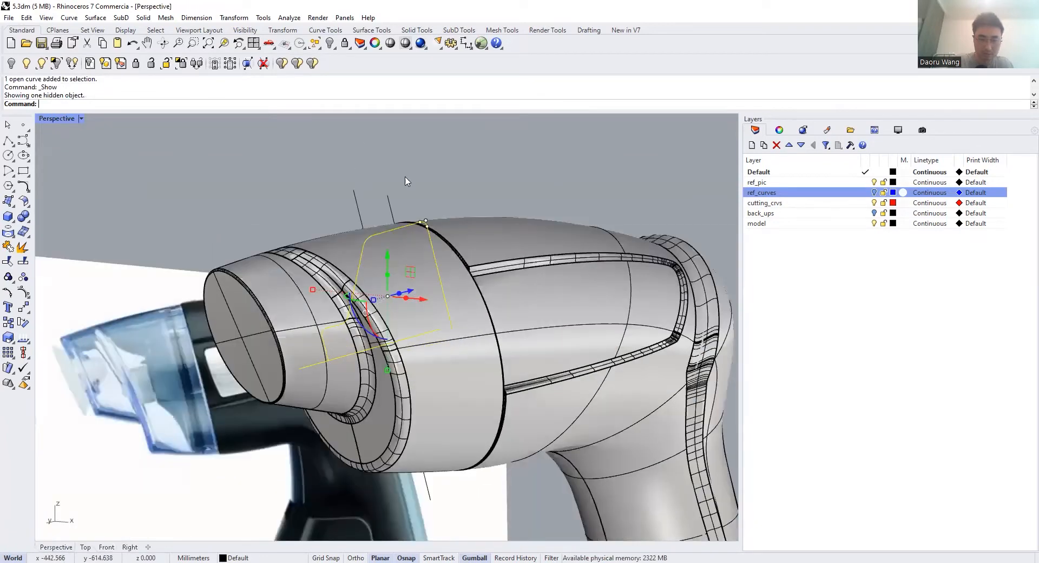
# Hide the nozzle polysurface in the Perspective view to expose the half profile and centre line
pyautogui.click(311, 210)
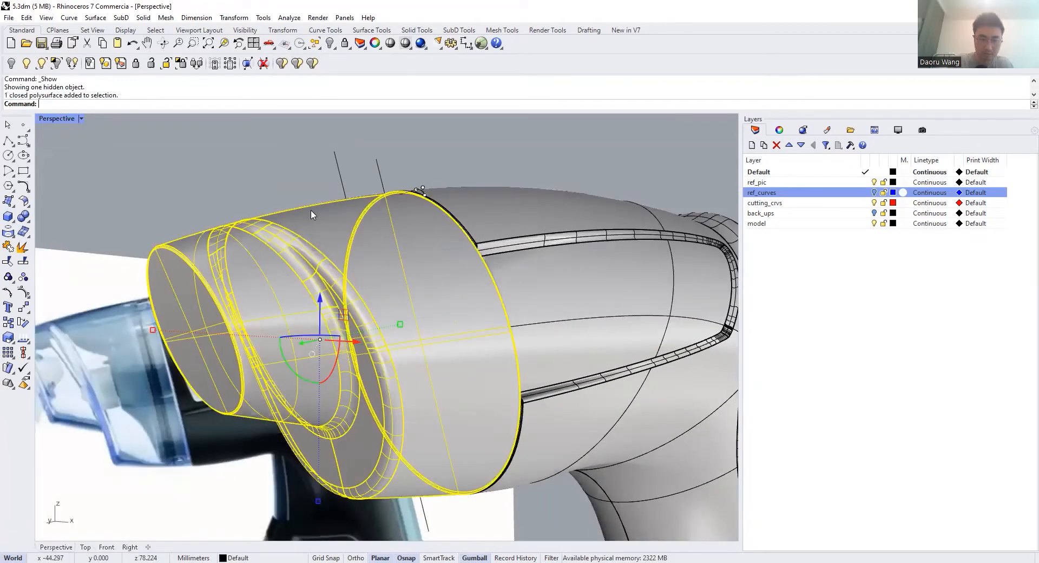
pyautogui.scroll(2, 282, 204)
pyautogui.middleClick(281, 204)
pyautogui.hotkey('ctrl', 'h')
# Try to revolve the half profile around the centre line with the default angles
pyautogui.write('REV')
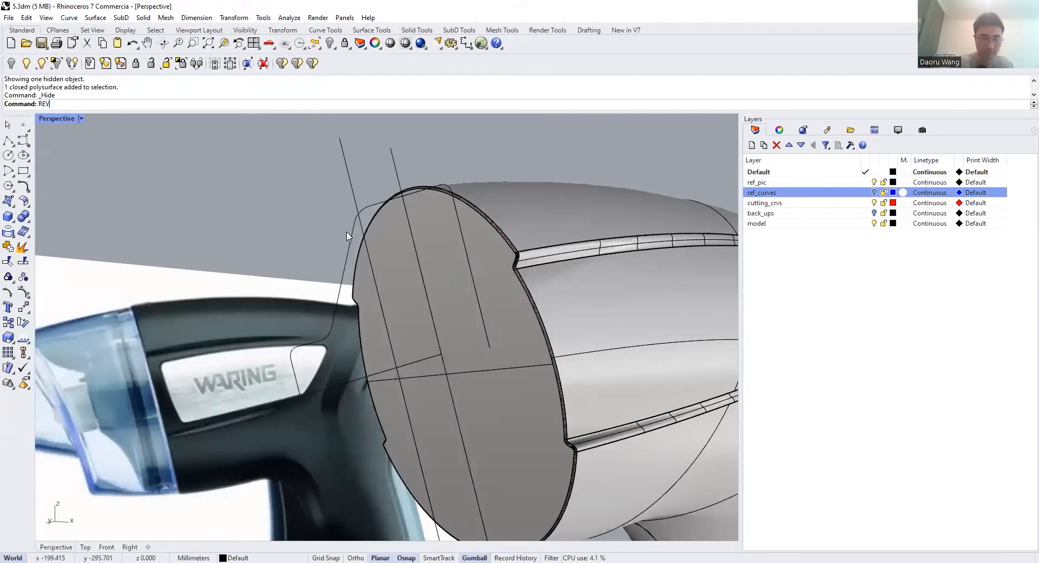
pyautogui.press('Return')
pyautogui.click(350, 239)
pyautogui.scroll(-7, 388, 249)
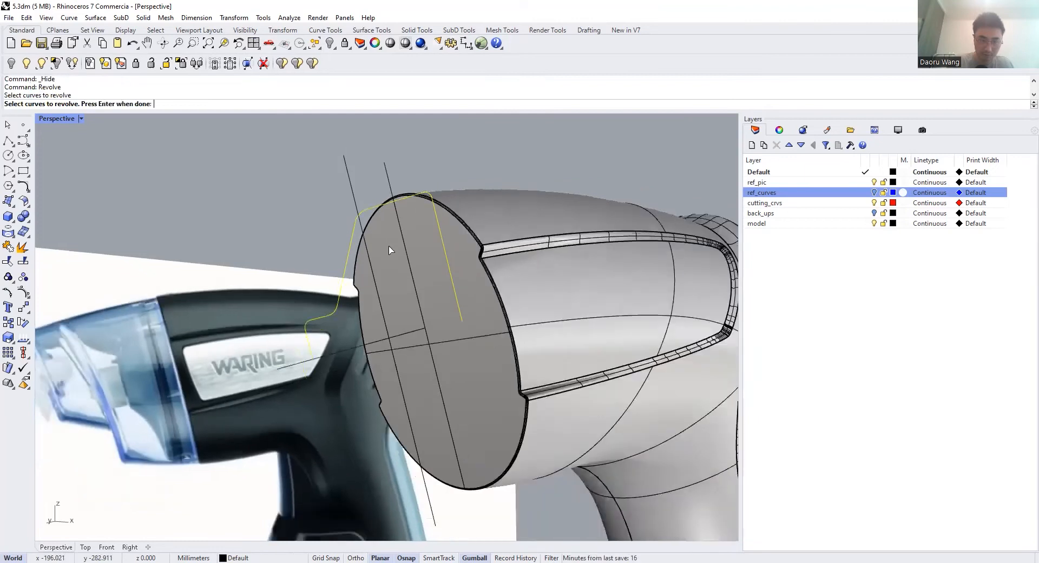
pyautogui.scroll(3, 224, 194)
pyautogui.press('Return')
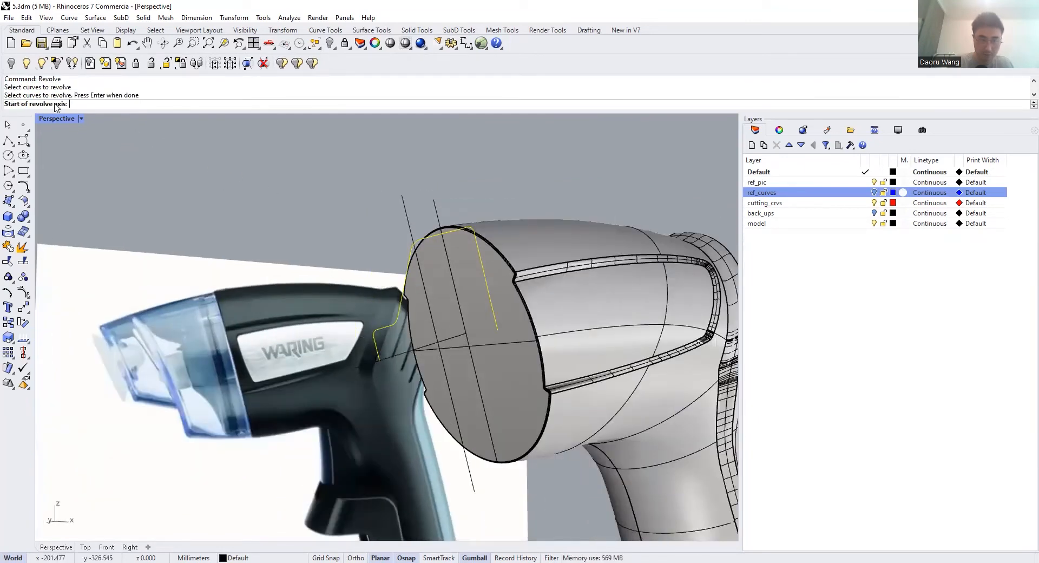
pyautogui.moveTo(370, 393); pyautogui.dragTo(359, 377, button='right')
pyautogui.click(354, 373)
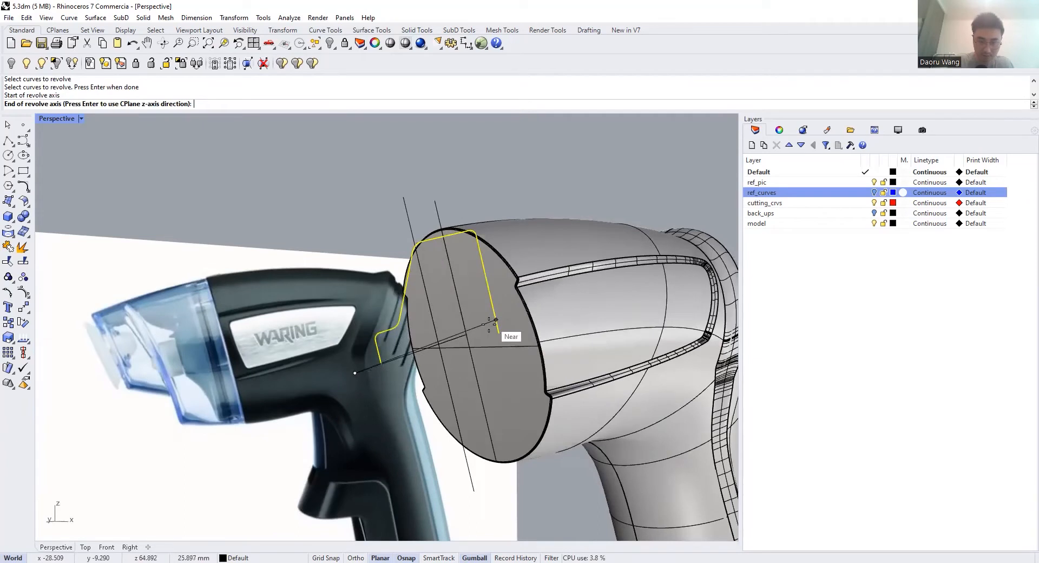
pyautogui.click(463, 335)
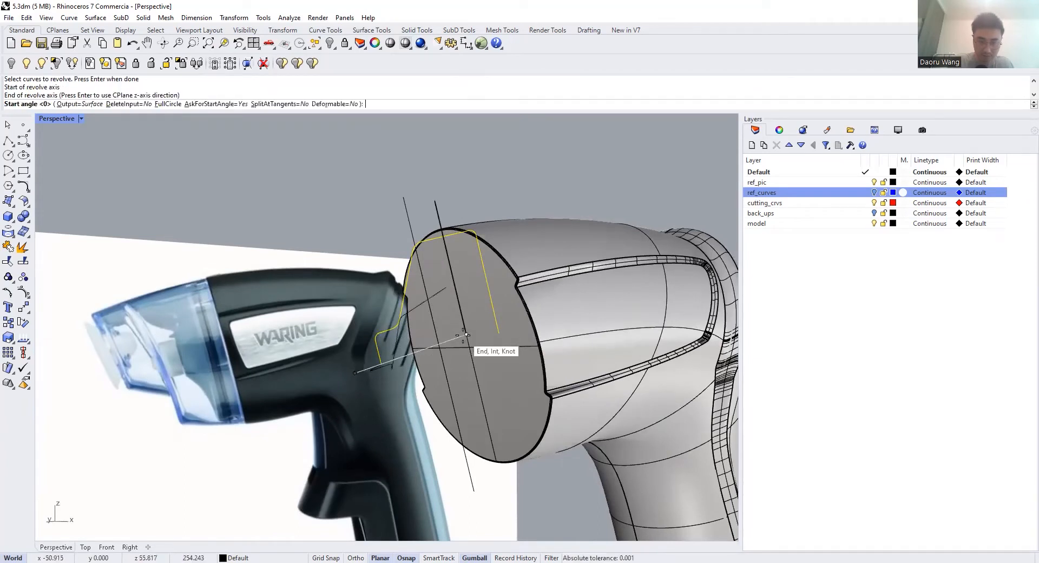
pyautogui.press('Return')
pyautogui.press('Return')
pyautogui.scroll(-4, 479, 286)
pyautogui.moveTo(479, 286); pyautogui.dragTo(529, 204, button='right')
pyautogui.scroll(6, 496, 334)
pyautogui.scroll(4, 448, 221)
pyautogui.hotkey('ctrl', 'z')
# Align all of the profile curve's points in world X to its front end point on the centre line with SetPt
pyautogui.scroll(-2, 473, 214)
pyautogui.click(479, 192)
pyautogui.scroll(5, 471, 188)
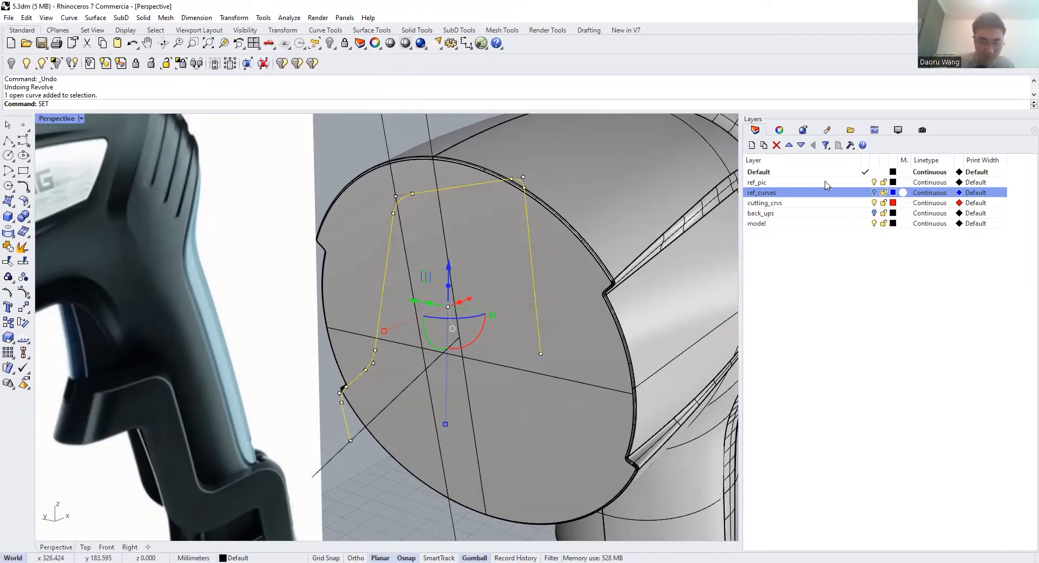
pyautogui.write('PT')
pyautogui.press('Return')
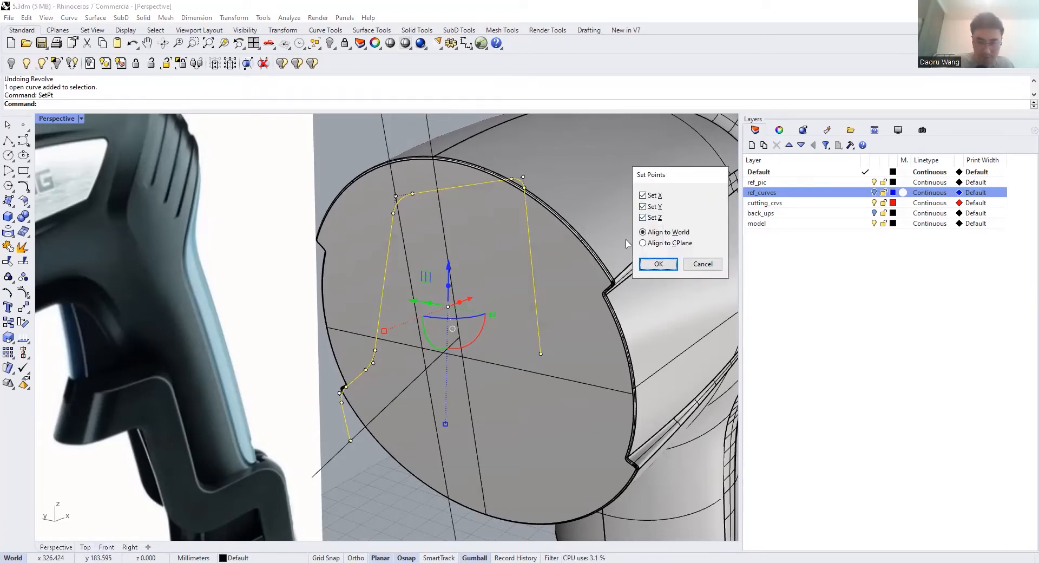
pyautogui.moveTo(240, 474); pyautogui.dragTo(274, 453, button='right')
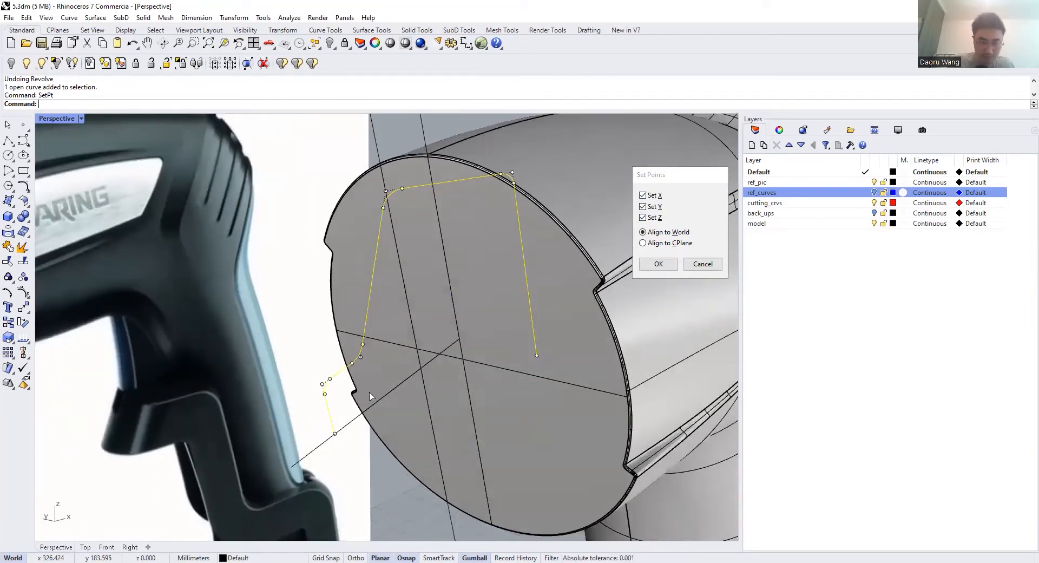
pyautogui.click(651, 217)
pyautogui.click(654, 195)
pyautogui.click(653, 209)
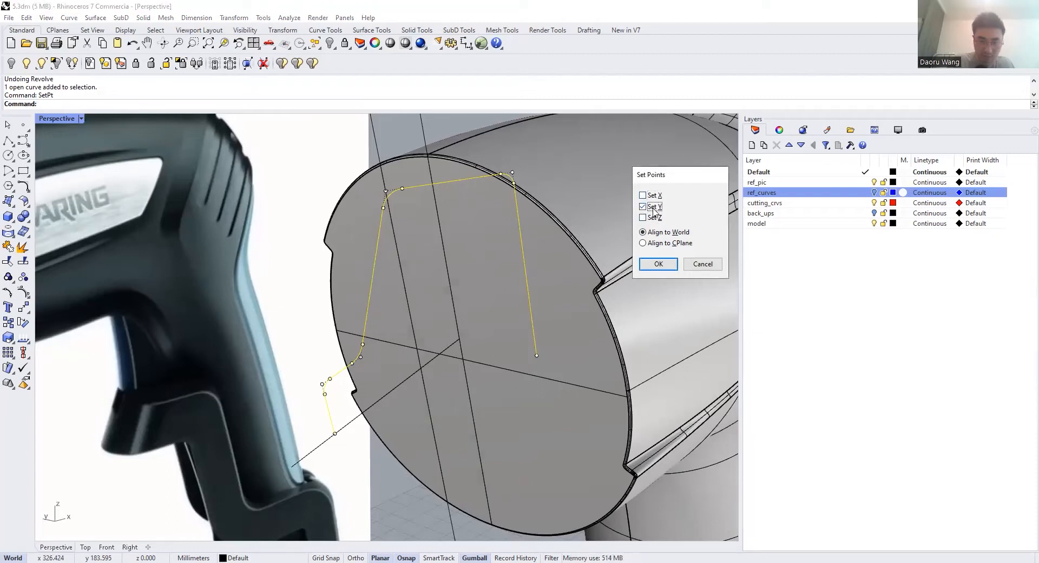
pyautogui.click(653, 195)
pyautogui.press('Return')
pyautogui.click(333, 433)
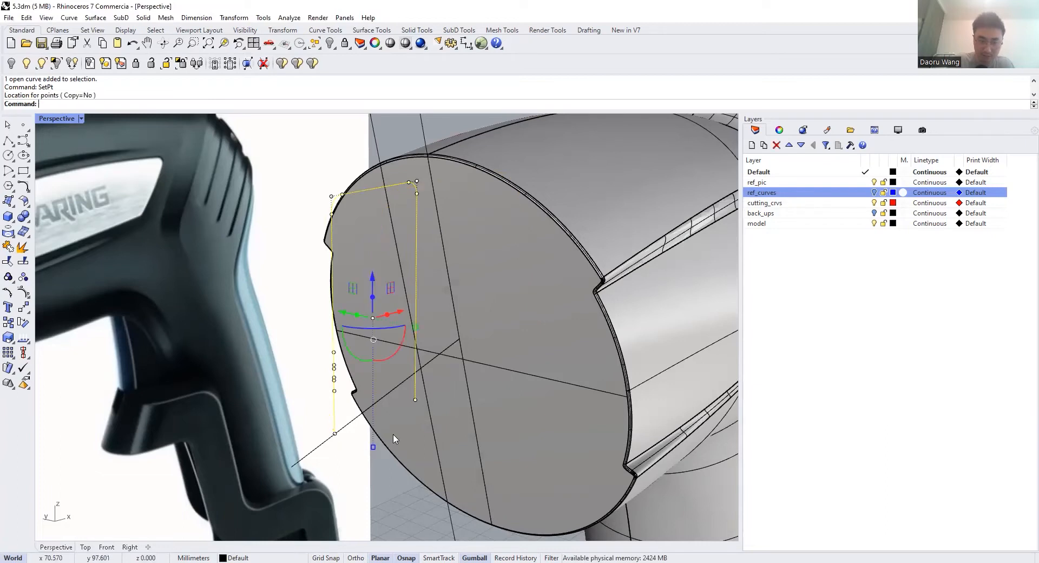
# Undo the world X alignment and align all profile points in world Y to the centre line's end point with SetPt
pyautogui.rightClick(439, 391)
pyautogui.press('Escape')
pyautogui.moveTo(440, 391)
pyautogui.mouseDown(button='right')
pyautogui.moveTo(403, 397)
pyautogui.moveTo(449, 383)
pyautogui.mouseUp(button='right')
pyautogui.hotkey('ctrl', 'z')
pyautogui.rightClick(449, 388)
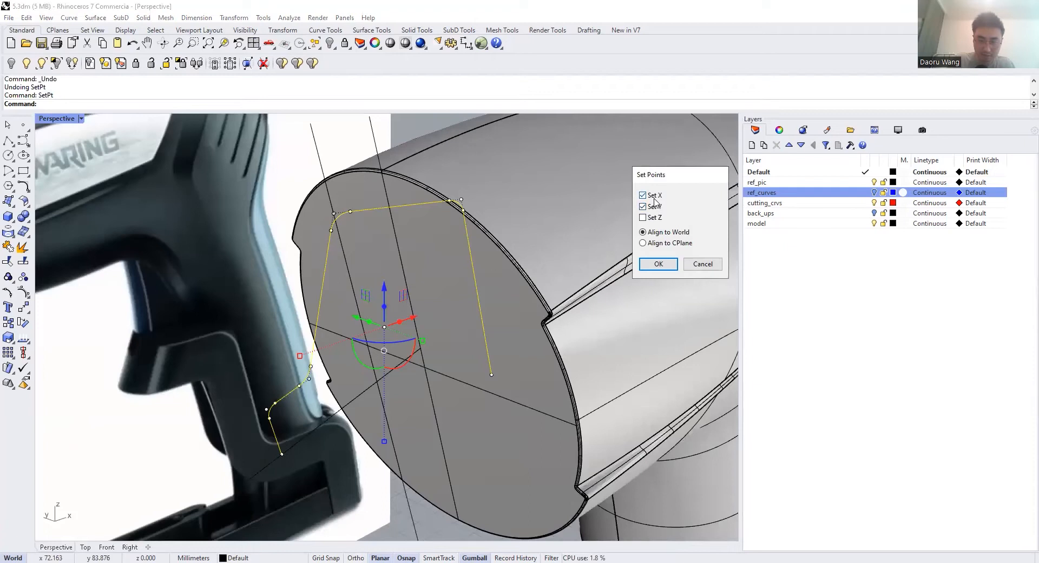
pyautogui.click(658, 264)
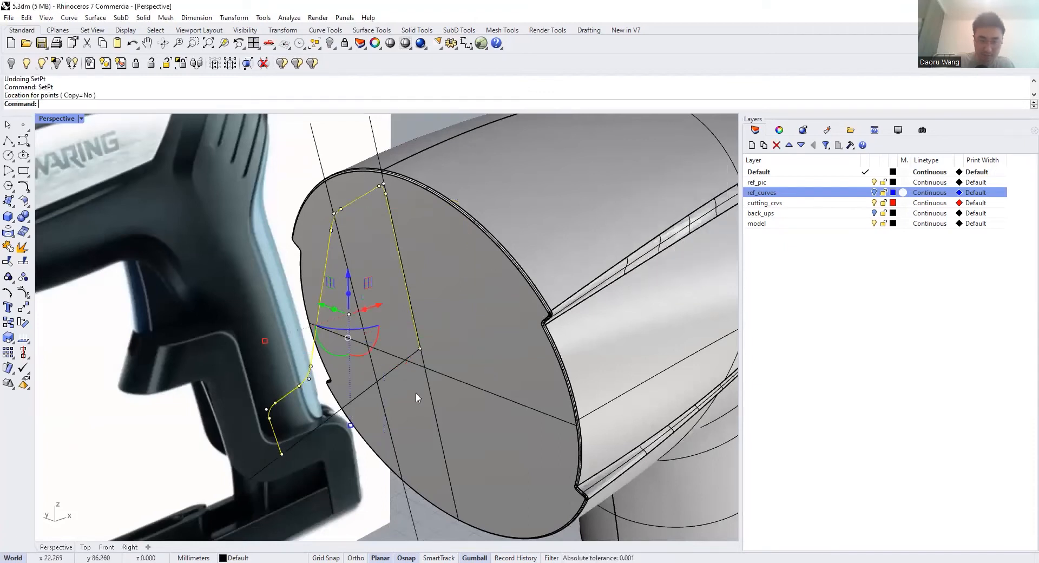
pyautogui.scroll(-2, 418, 398)
pyautogui.moveTo(469, 322); pyautogui.dragTo(422, 291, button='right')
pyautogui.press('Escape')
# Revolve the half profile around the centre line from start angle 0 through 360 degrees
pyautogui.scroll(5, 371, 278)
pyautogui.scroll(-4, 333, 299)
pyautogui.moveTo(342, 303); pyautogui.dragTo(366, 310, button='right')
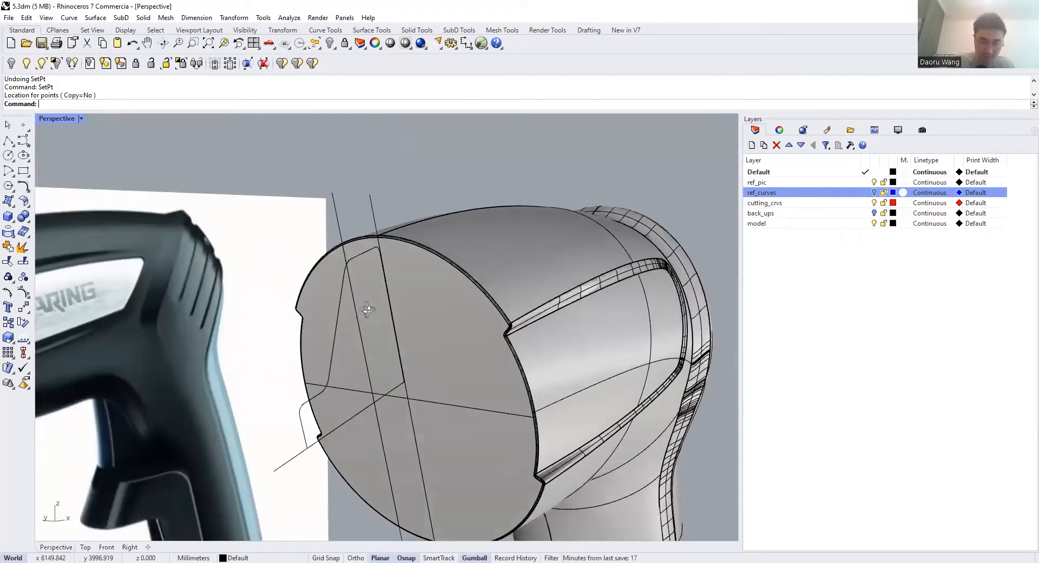
pyautogui.scroll(3, 374, 305)
pyautogui.write('REV')
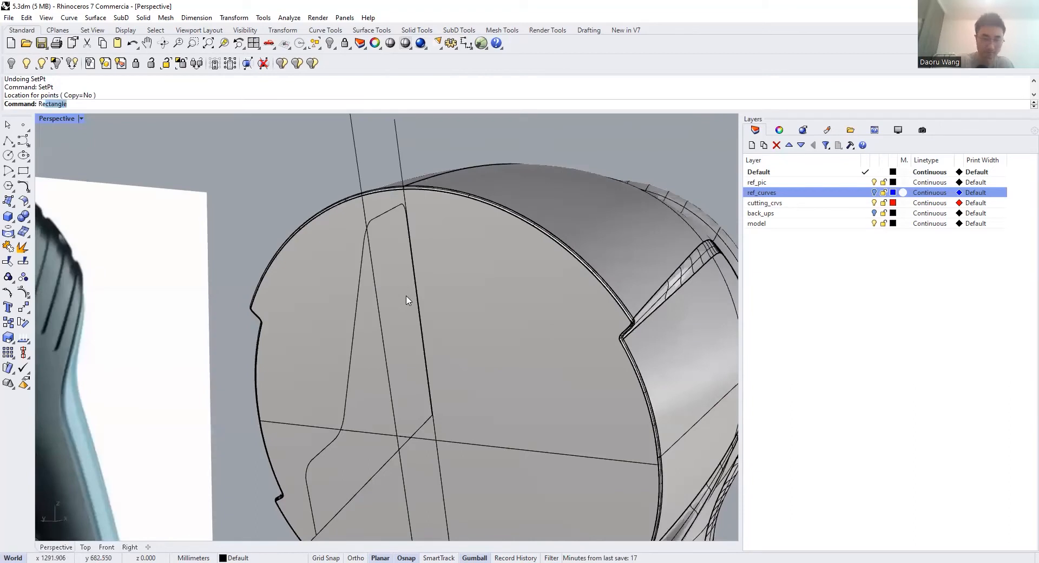
pyautogui.press('Return')
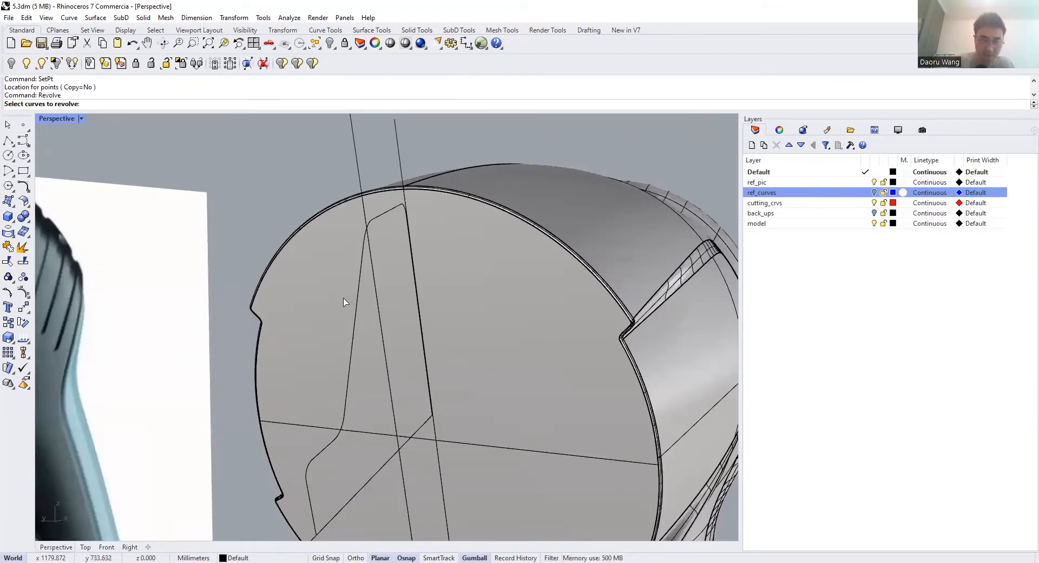
pyautogui.click(358, 297)
pyautogui.moveTo(359, 297); pyautogui.dragTo(398, 290, button='right')
pyautogui.scroll(-3, 374, 354)
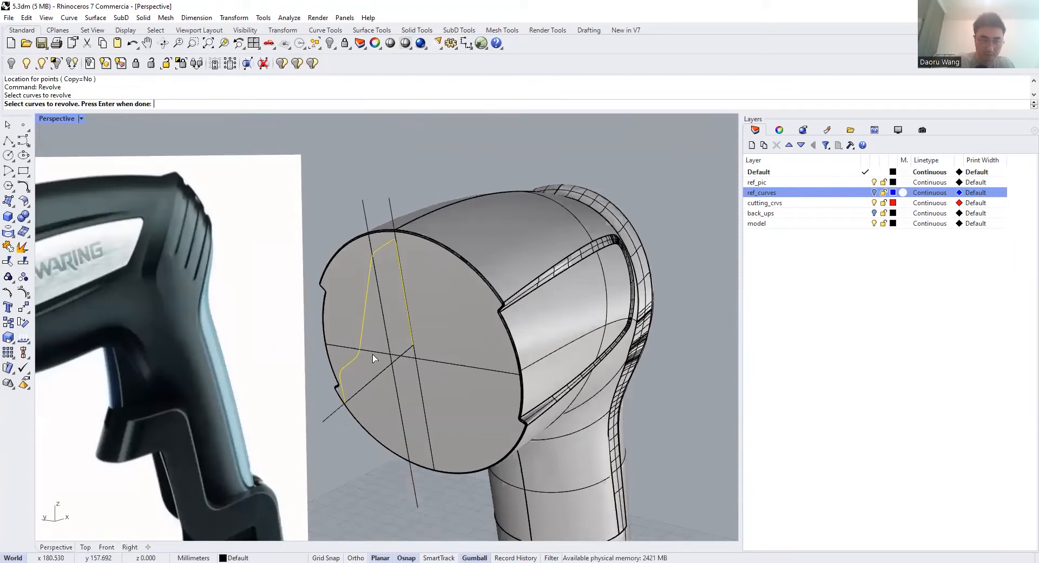
pyautogui.scroll(5, 354, 380)
pyautogui.press('Return')
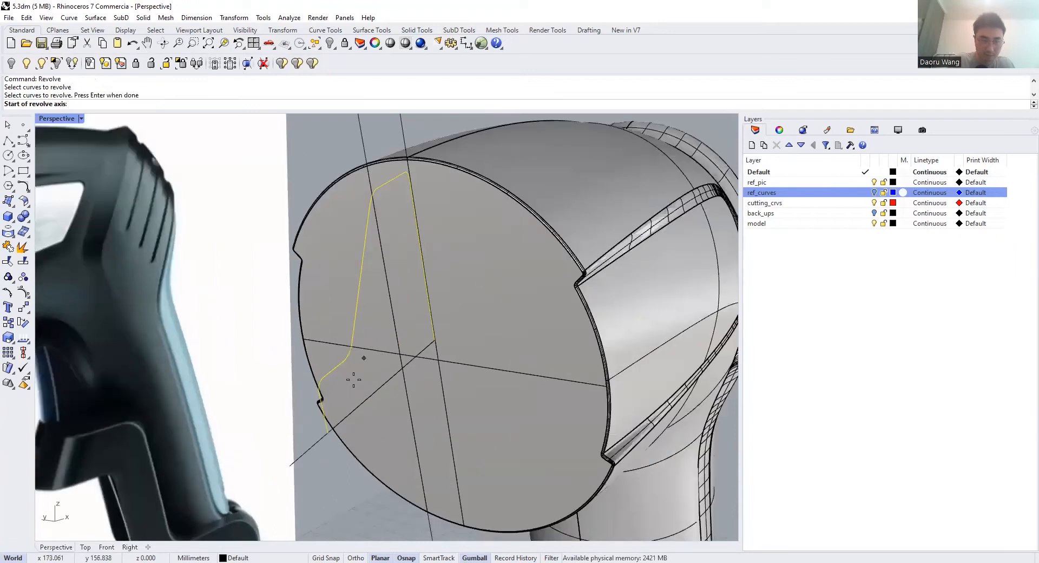
pyautogui.click(328, 431)
pyautogui.click(435, 340)
pyautogui.press('Return')
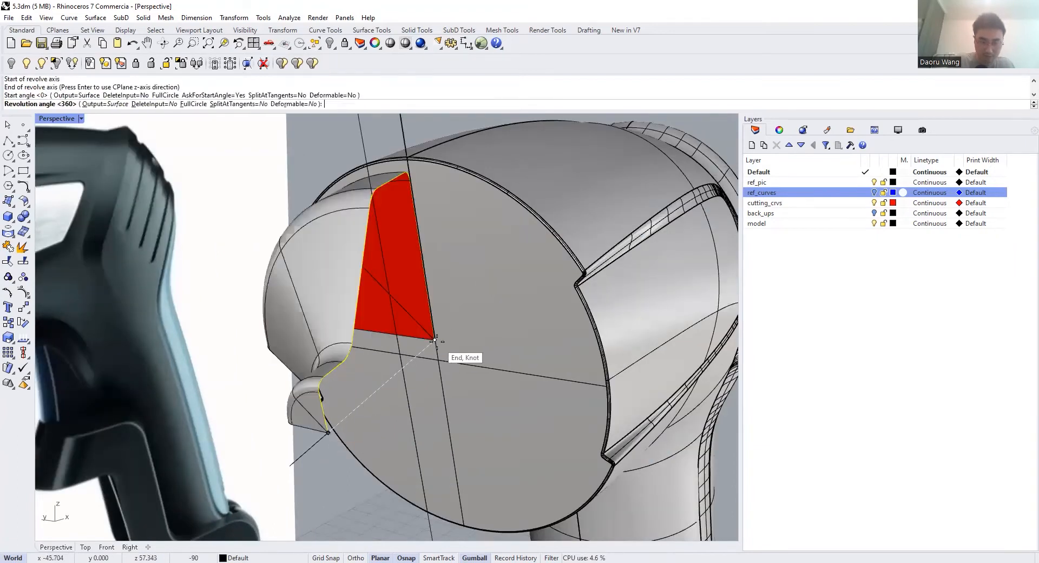
pyautogui.press('Return')
pyautogui.press('Return')
pyautogui.press('Escape')
# Check the revolved component from the front and show the hidden nozzle body again
pyautogui.moveTo(512, 282)
pyautogui.mouseDown(button='right')
pyautogui.moveTo(519, 258)
pyautogui.moveTo(510, 271)
pyautogui.mouseUp(button='right')
pyautogui.click(562, 231)
pyautogui.press('Escape')
pyautogui.moveTo(522, 304); pyautogui.dragTo(520, 274, button='right')
pyautogui.moveTo(452, 236); pyautogui.dragTo(488, 197, button='right')
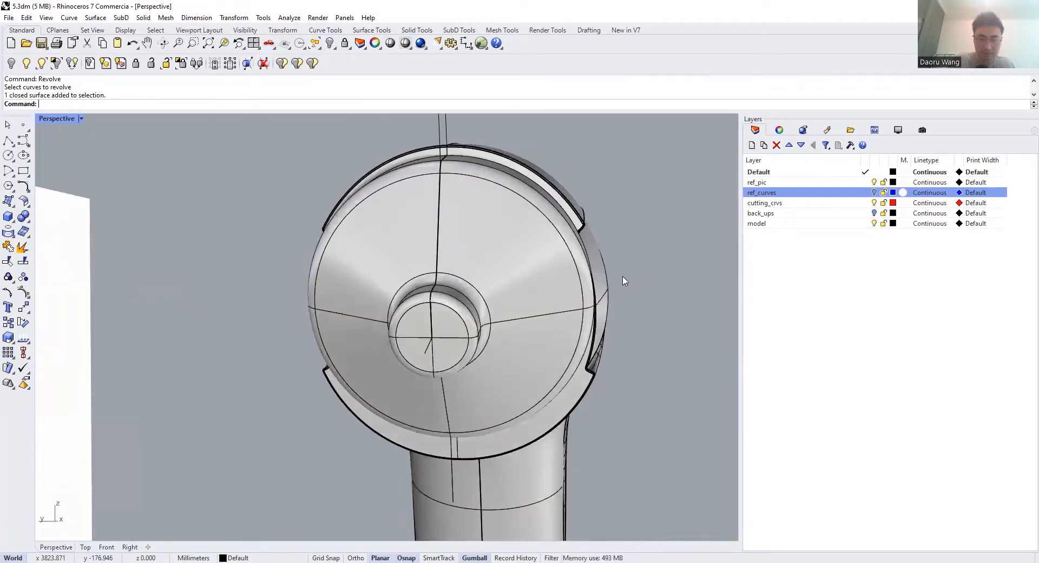
pyautogui.rightClick(333, 45)
pyautogui.moveTo(519, 236); pyautogui.dragTo(423, 257, button='right')
pyautogui.click(427, 292)
pyautogui.moveTo(428, 293); pyautogui.dragTo(514, 278, button='right')
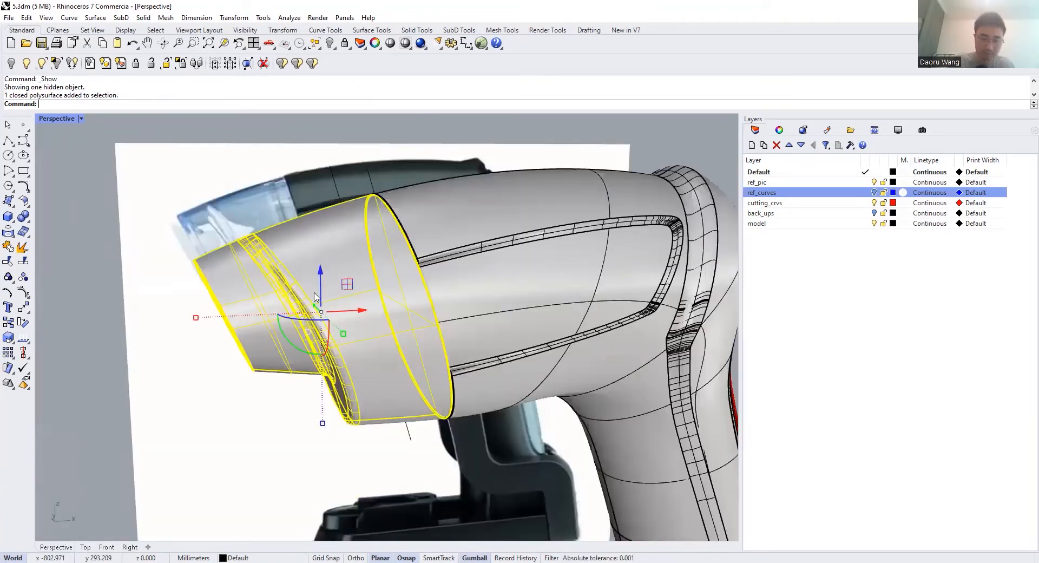
pyautogui.click(168, 343)
# Examine the nozzle, its tip opening and the handheld body from the side and front in the Perspective view
pyautogui.scroll(-5, 171, 345)
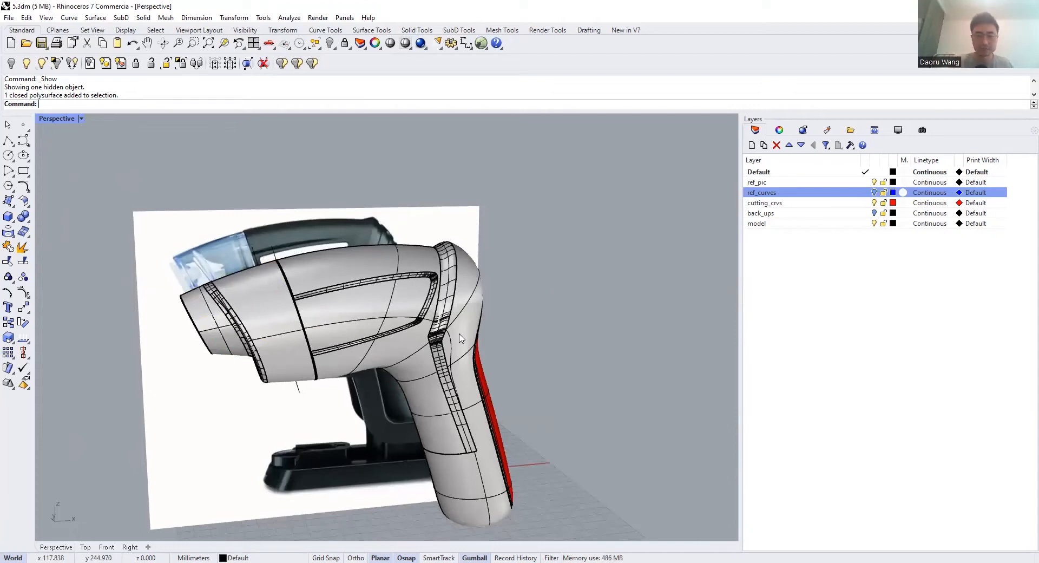
pyautogui.scroll(4, 336, 286)
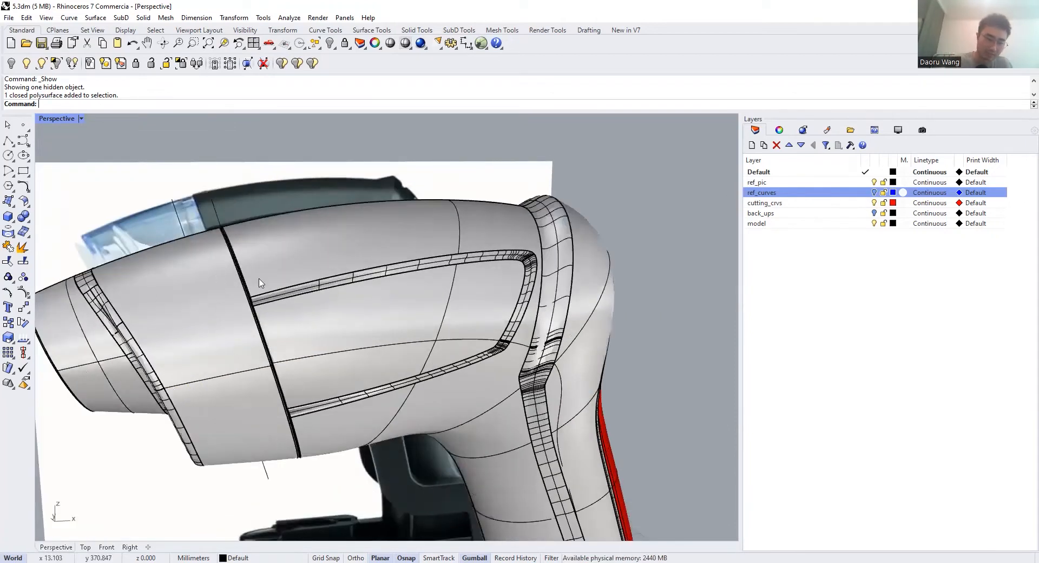
pyautogui.scroll(-3, 367, 384)
pyautogui.scroll(2, 260, 327)
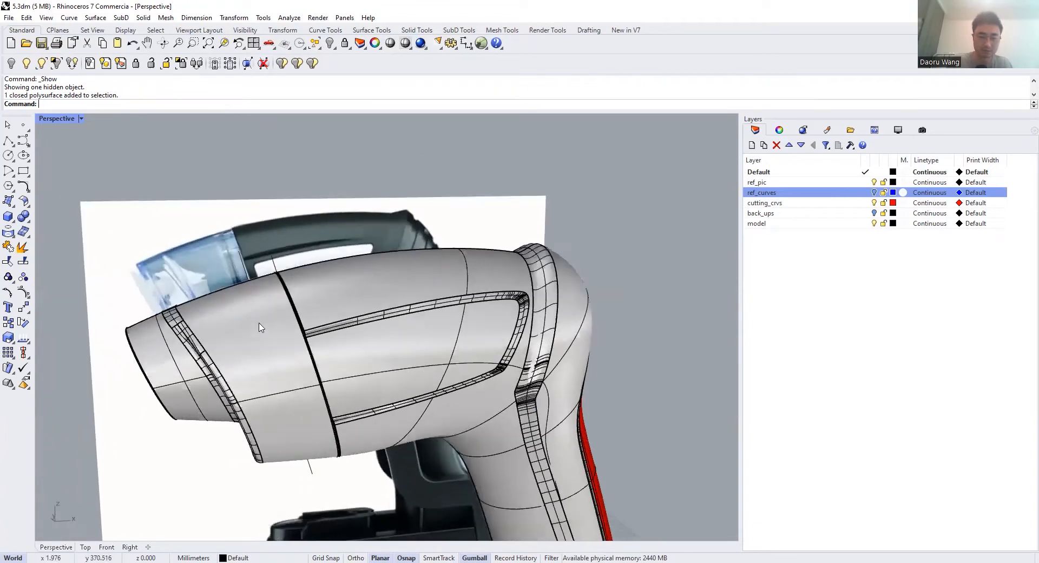
pyautogui.scroll(1, 260, 327)
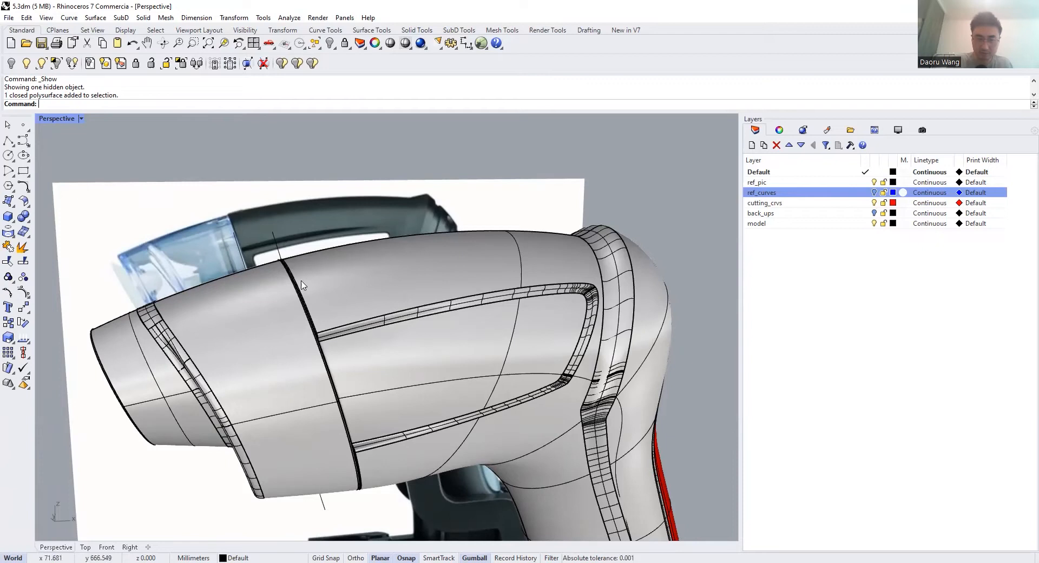
pyautogui.scroll(-3, 321, 361)
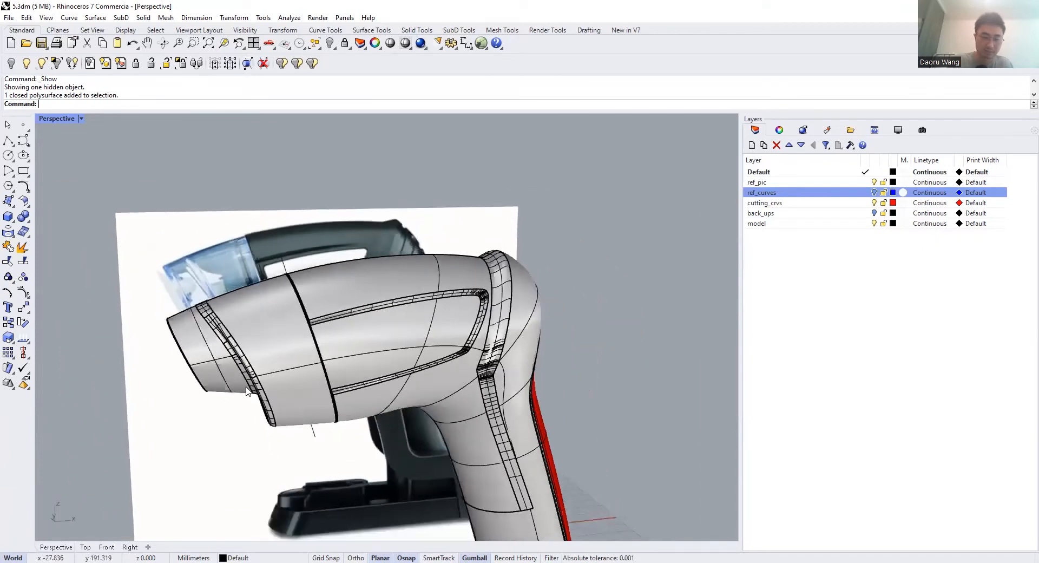
pyautogui.scroll(3, 501, 265)
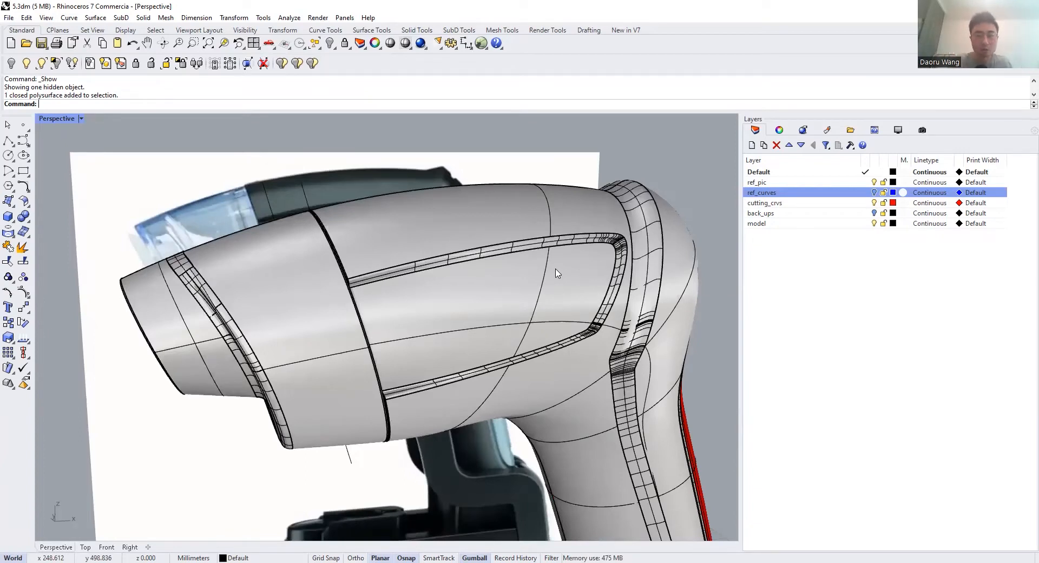
pyautogui.scroll(-3, 543, 264)
pyautogui.moveTo(380, 284); pyautogui.dragTo(448, 331, button='right')
pyautogui.scroll(3, 441, 270)
pyautogui.click(441, 265)
pyautogui.scroll(2, 508, 335)
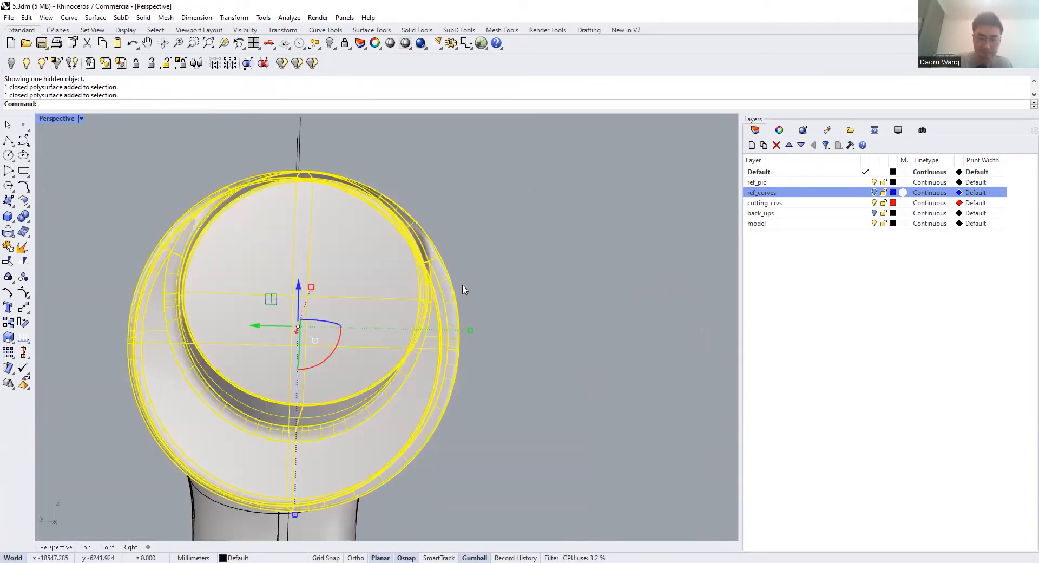
pyautogui.moveTo(464, 290); pyautogui.dragTo(493, 324, button='right')
pyautogui.scroll(3, 460, 293)
pyautogui.press('Escape')
pyautogui.scroll(-5, 458, 289)
pyautogui.moveTo(459, 289); pyautogui.dragTo(471, 263, button='right')
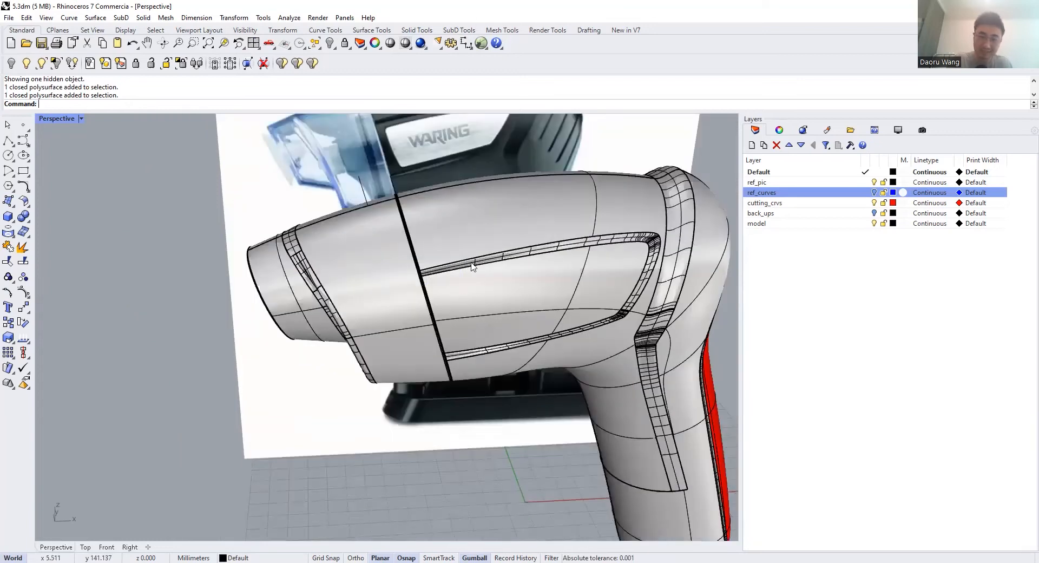
pyautogui.scroll(2, 470, 263)
pyautogui.scroll(2, 470, 266)
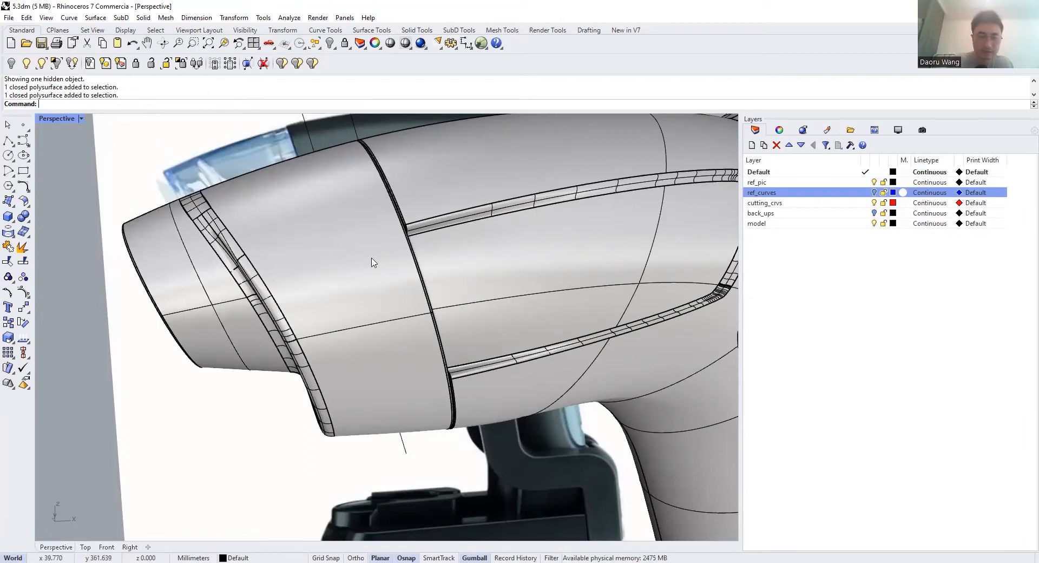
pyautogui.scroll(-3, 373, 254)
pyautogui.scroll(2, 388, 254)
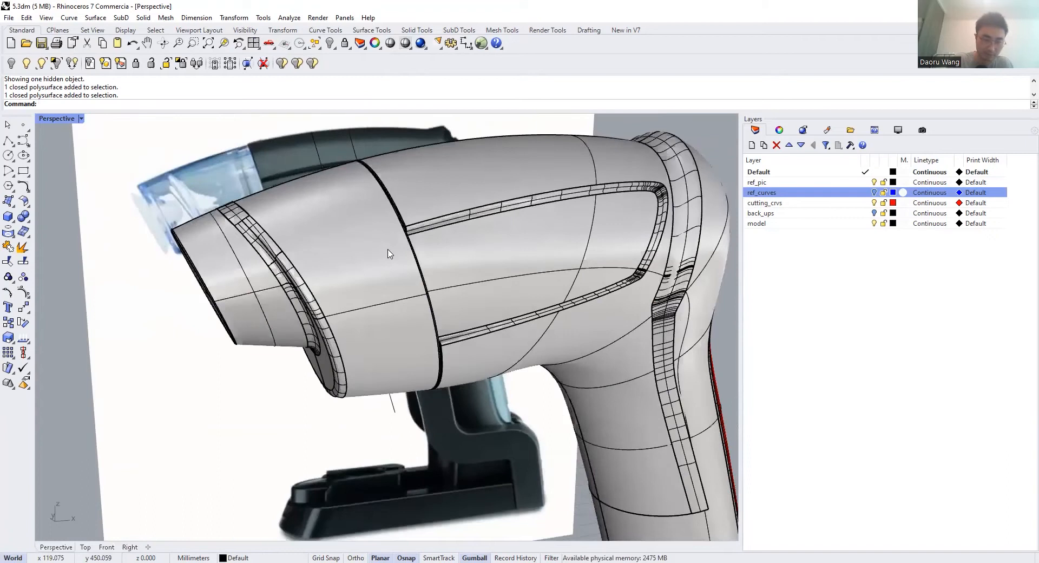
pyautogui.scroll(2, 387, 249)
# Hide the nozzle body temporarily to inspect the revolved inner component, and show the body again
pyautogui.click(347, 234)
pyautogui.middleClick(350, 237)
pyautogui.click(355, 242)
pyautogui.click(359, 244)
pyautogui.moveTo(362, 245); pyautogui.dragTo(514, 243, button='right')
pyautogui.press('Escape')
pyautogui.rightClick(330, 42)
pyautogui.scroll(-2, 526, 283)
pyautogui.moveTo(526, 283); pyautogui.dragTo(448, 292, button='right')
pyautogui.scroll(2, 448, 292)
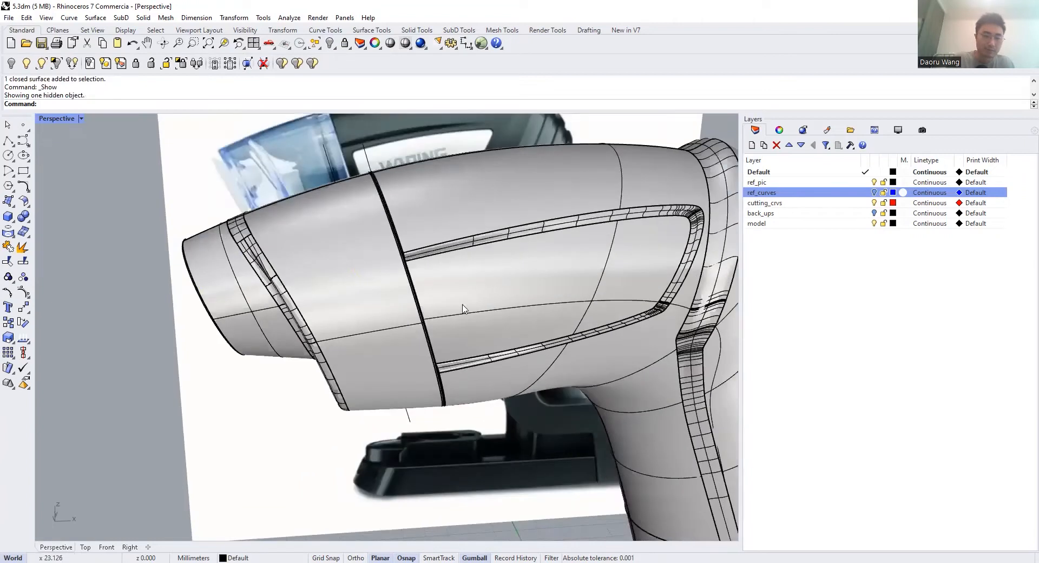
# In the Front view, toggle the ref_curves layer's visibility to compare the nozzle tip with its reference curves, leaving the layer hidden
pyautogui.click(107, 547)
pyautogui.scroll(5, 365, 301)
pyautogui.scroll(-5, 365, 301)
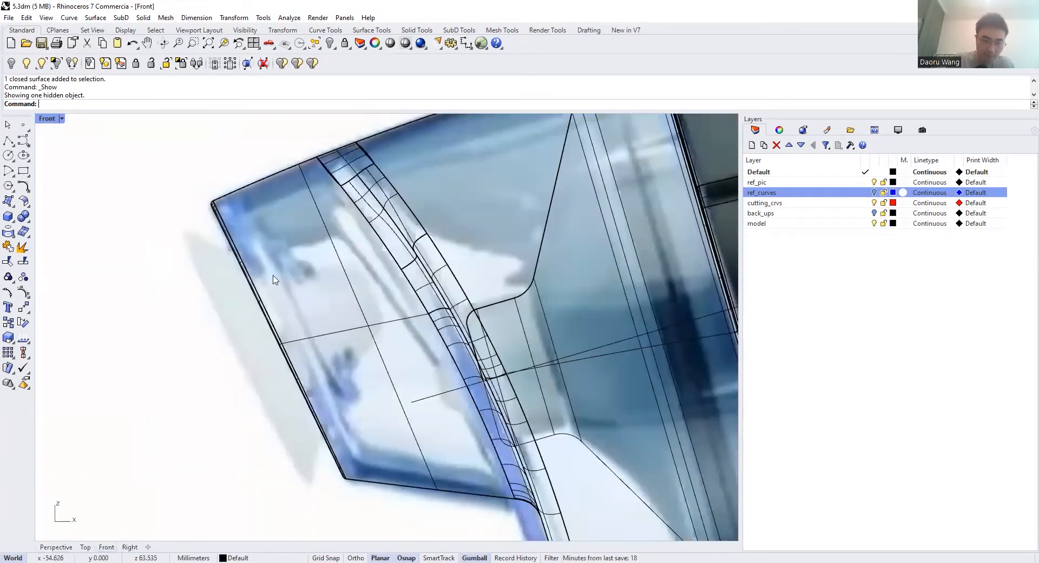
pyautogui.scroll(1, 249, 270)
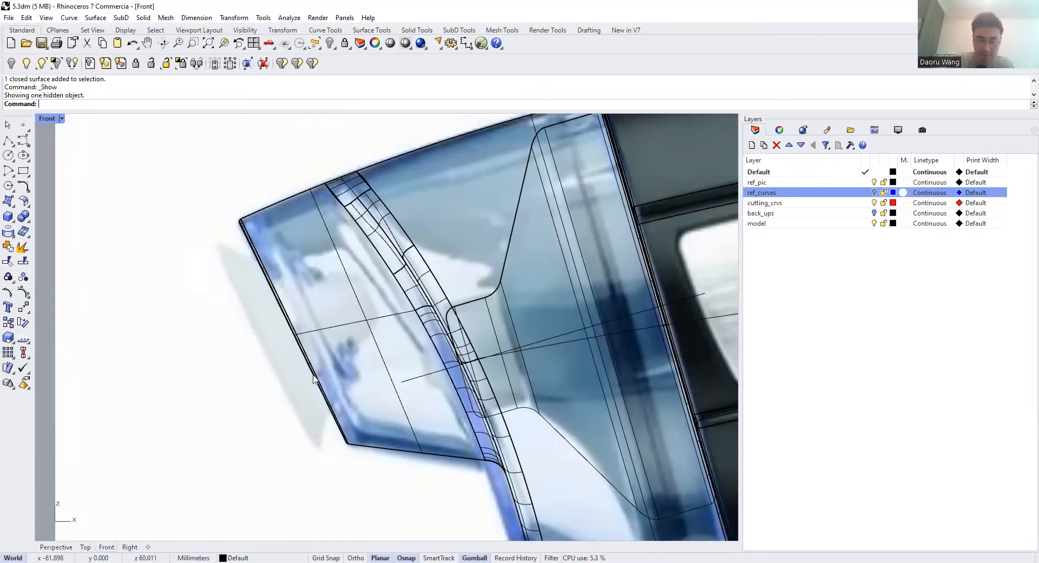
pyautogui.click(872, 194)
pyautogui.click(872, 193)
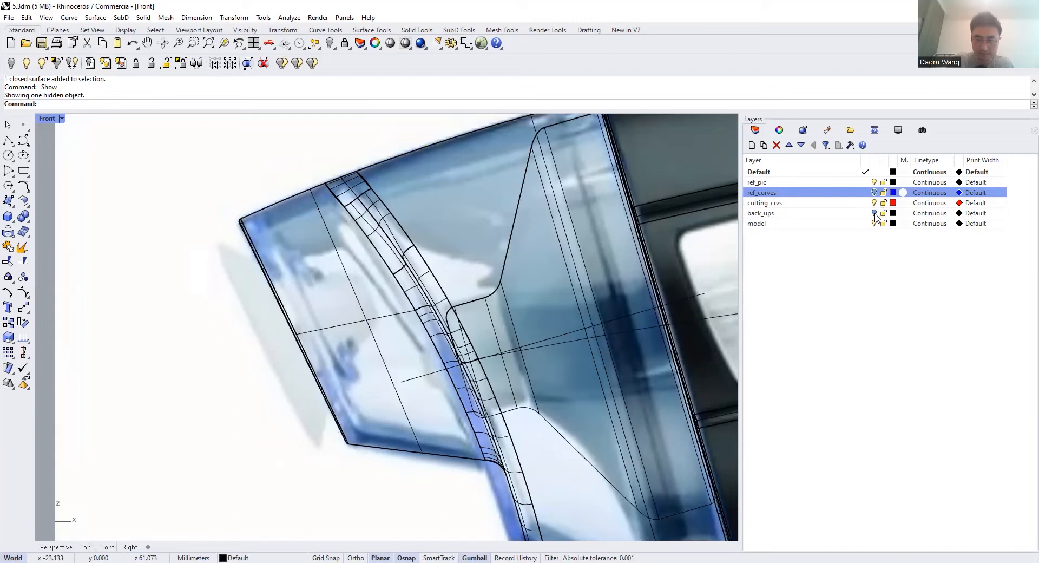
pyautogui.click(873, 193)
pyautogui.click(873, 193)
pyautogui.click(873, 193)
pyautogui.scroll(-2, 399, 257)
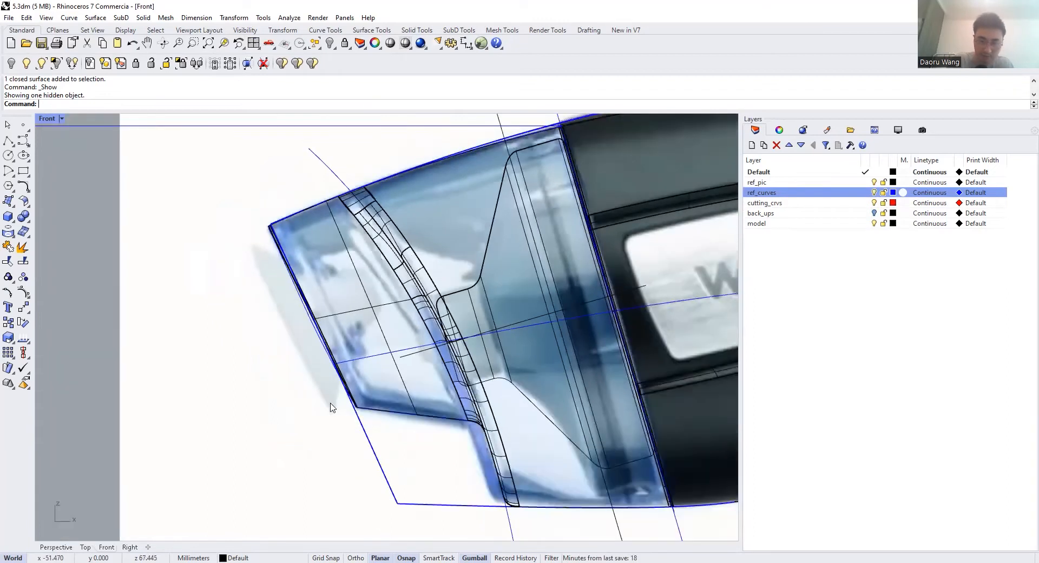
pyautogui.moveTo(331, 404); pyautogui.dragTo(363, 347, button='right')
pyautogui.scroll(-4, 419, 387)
pyautogui.scroll(4, 432, 328)
pyautogui.scroll(-5, 615, 277)
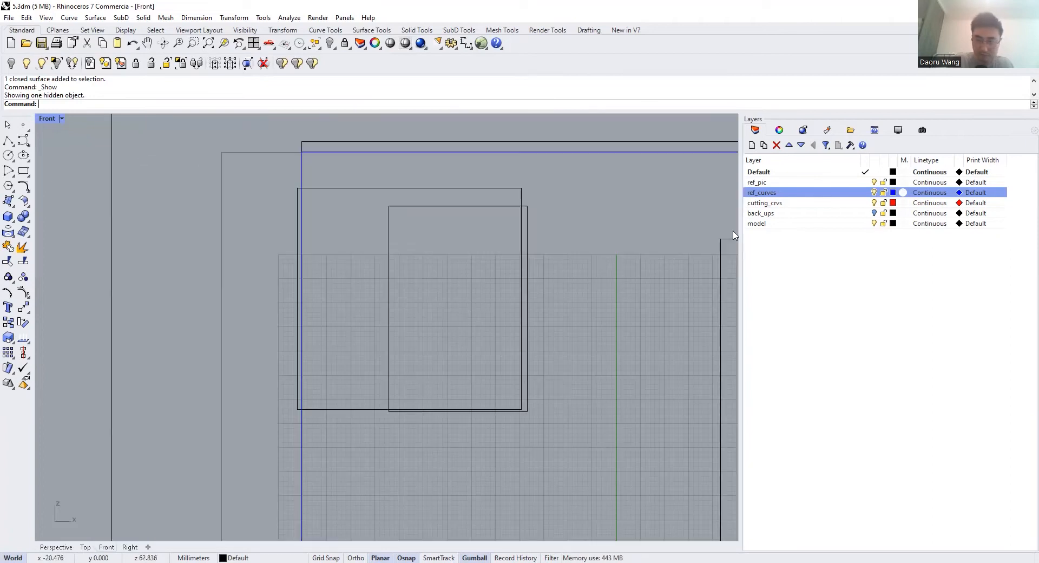
pyautogui.scroll(3, 614, 232)
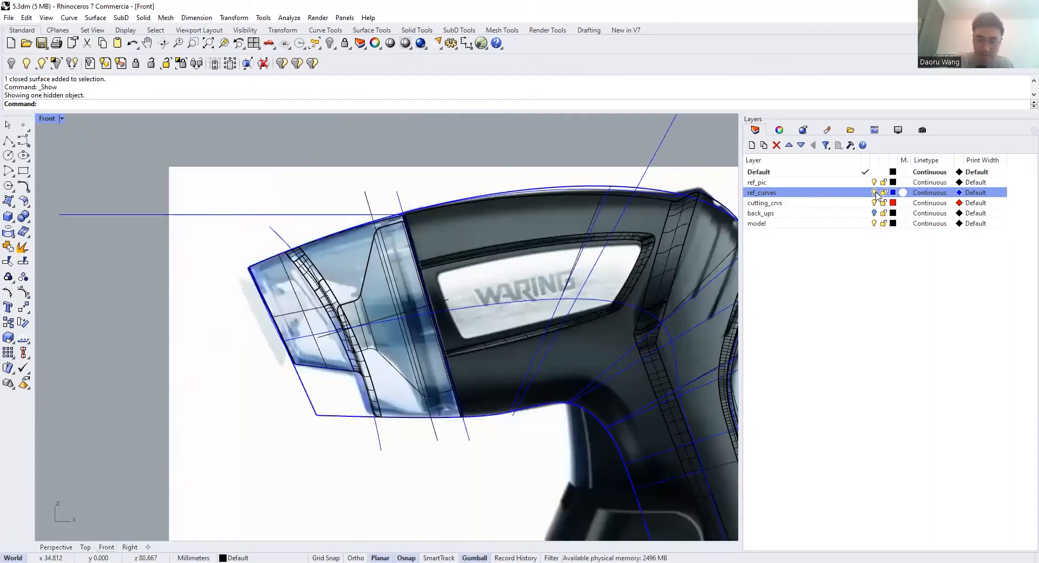
pyautogui.scroll(4, 259, 324)
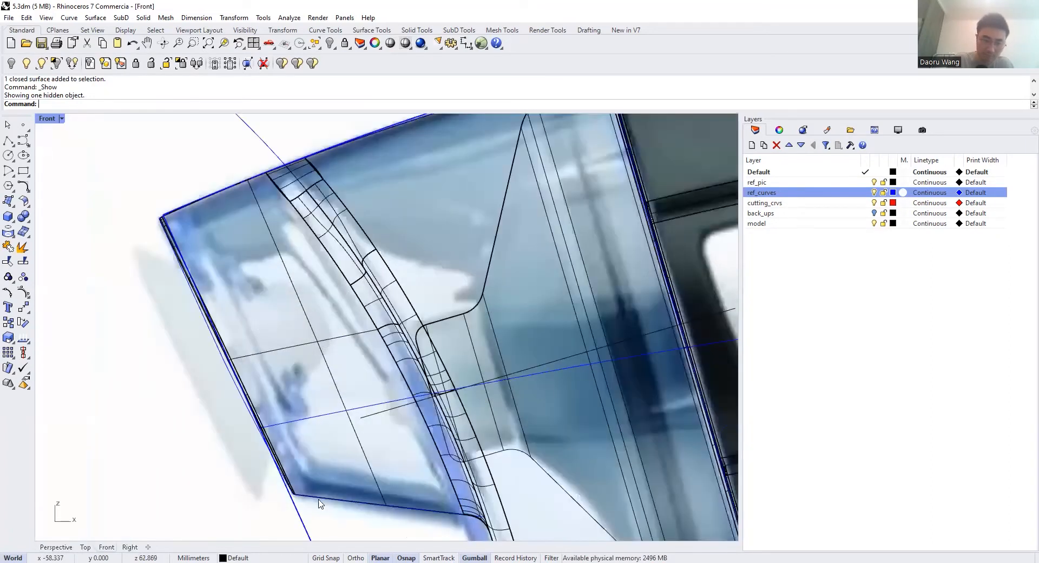
pyautogui.scroll(-3, 331, 479)
pyautogui.scroll(2, 398, 416)
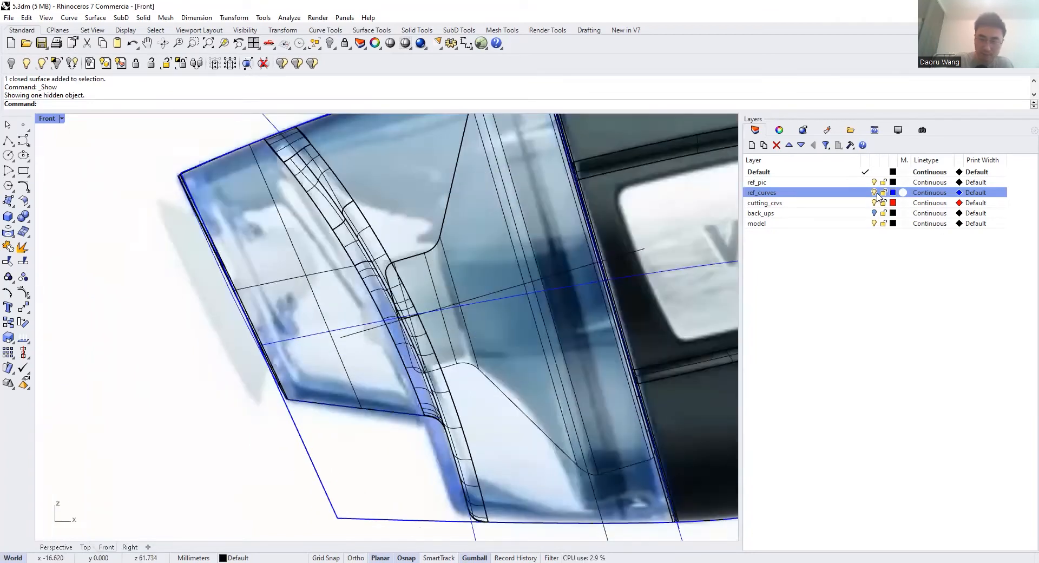
pyautogui.scroll(3, 230, 314)
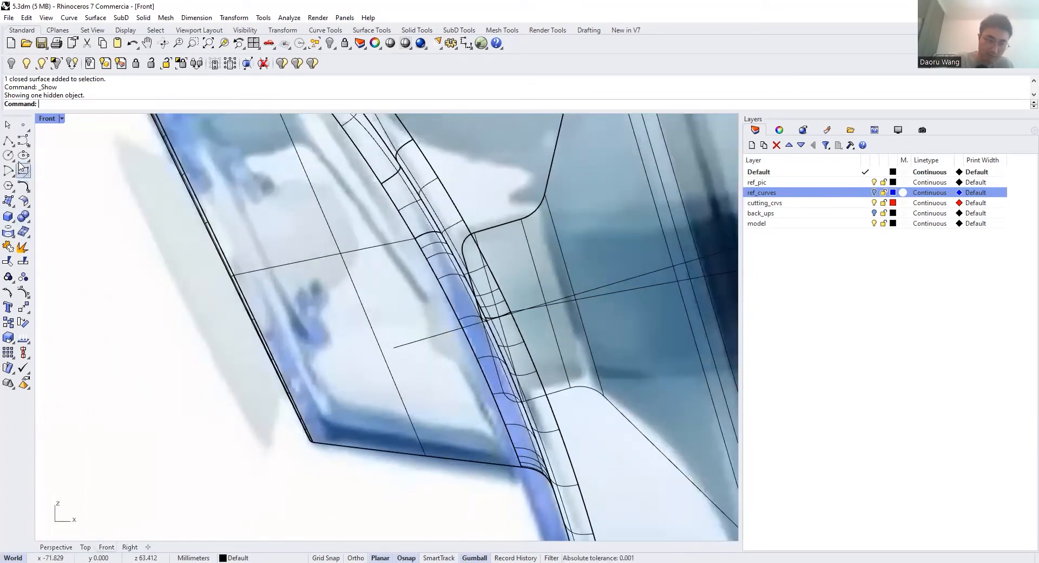
# Draw a straight polyline about 21 mm long along the nozzle's slanted front edge, from its upper to its lower corner
pyautogui.click(8, 140)
pyautogui.scroll(-3, 262, 398)
pyautogui.scroll(7, 214, 216)
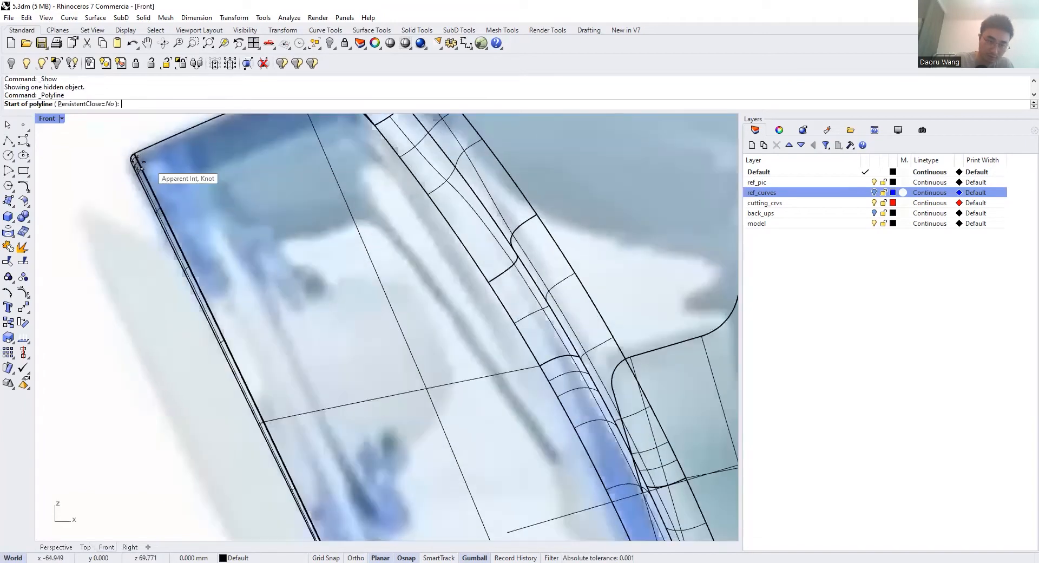
pyautogui.click(136, 161)
pyautogui.scroll(-3, 255, 295)
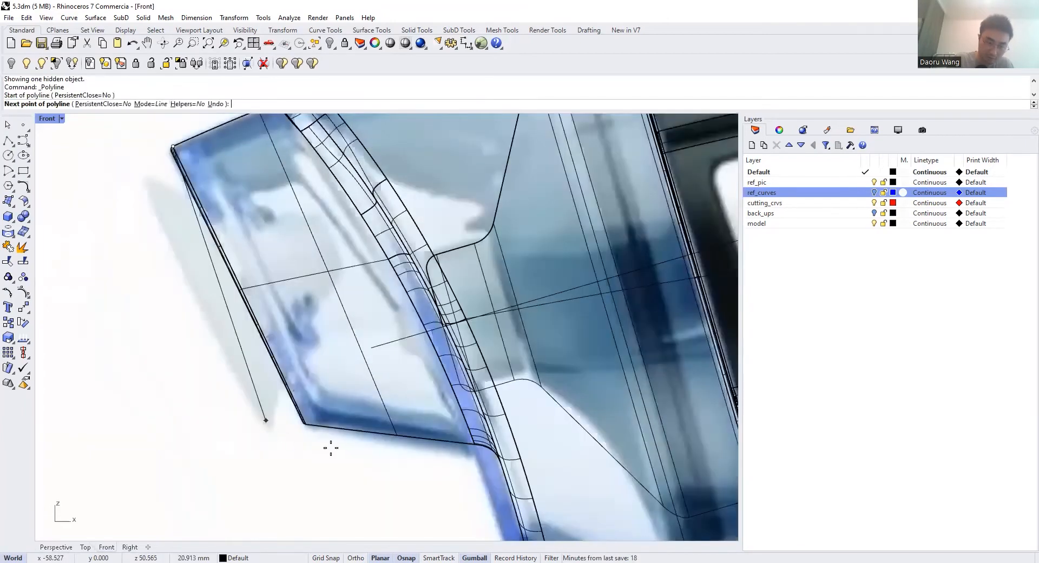
pyautogui.scroll(5, 348, 399)
pyautogui.click(345, 387)
pyautogui.press('Return')
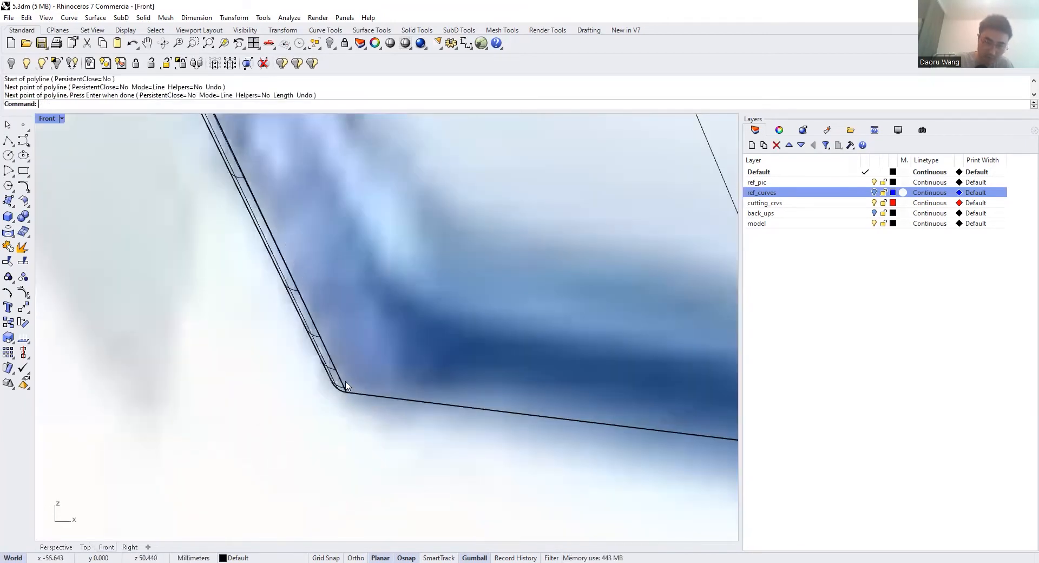
# Move the new line out in front of the nozzle tip and scale it up to extend past both corners
pyautogui.click(379, 414)
pyautogui.click(389, 407)
pyautogui.scroll(-3, 357, 267)
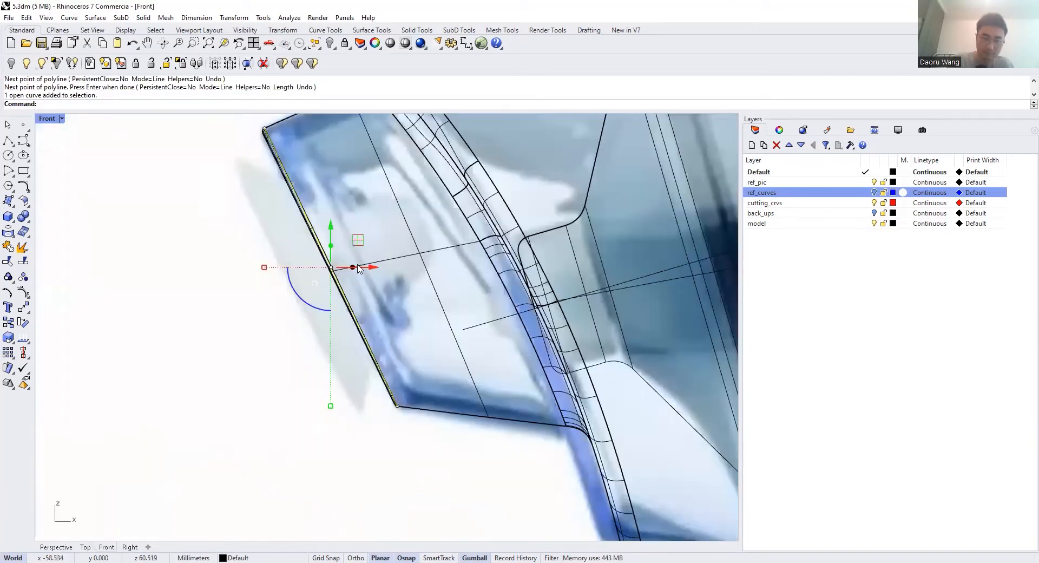
pyautogui.moveTo(366, 269); pyautogui.dragTo(270, 280)
pyautogui.scroll(-7, 336, 288)
pyautogui.press('Escape')
pyautogui.scroll(6, 319, 250)
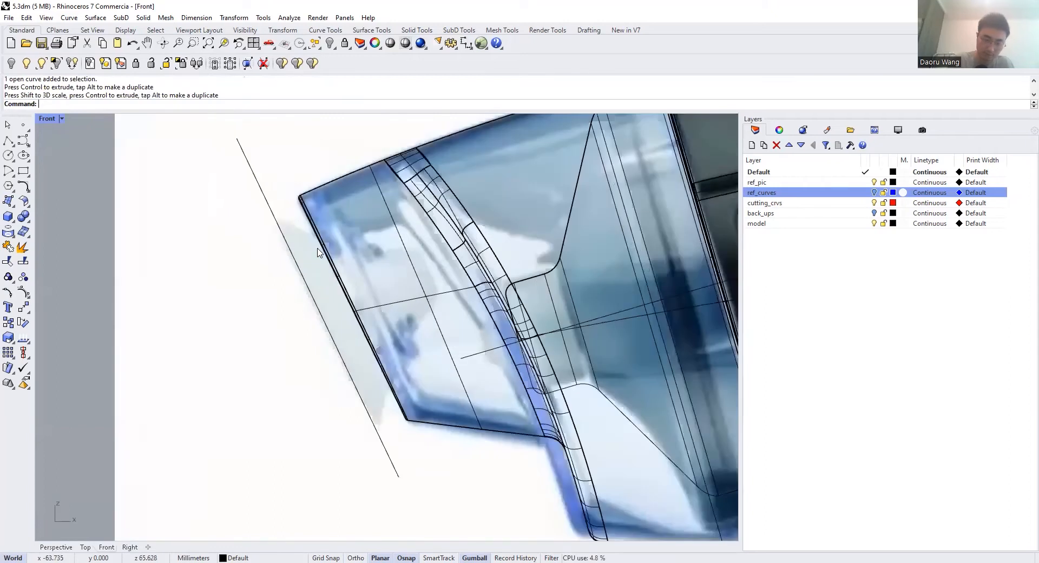
# Copy the slanted line in front of the nozzle tip horizontally inward, placing the duplicate inside the nozzle
pyautogui.scroll(-3, 240, 270)
pyautogui.scroll(3, 172, 262)
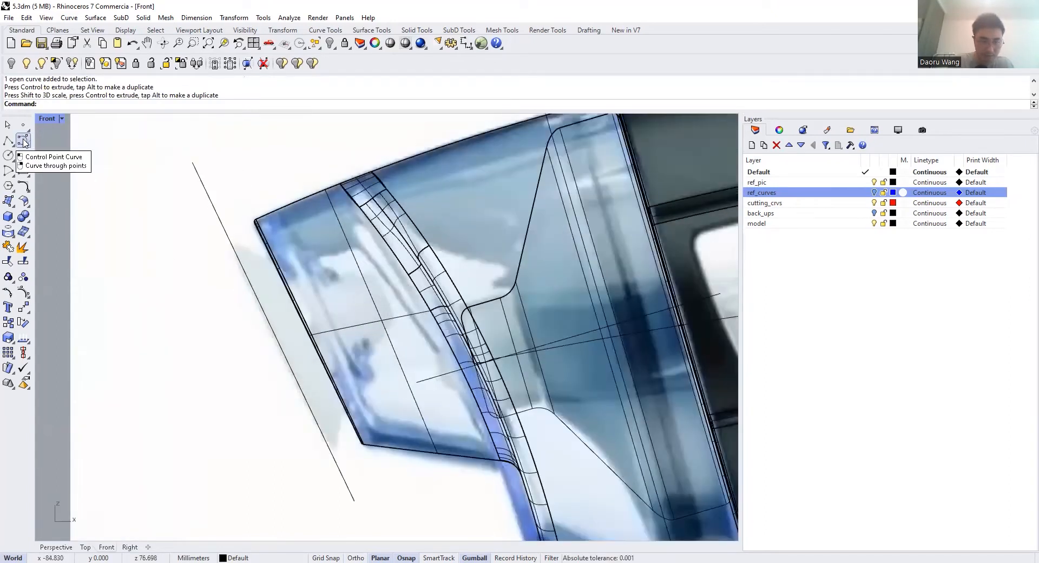
pyautogui.click(265, 314)
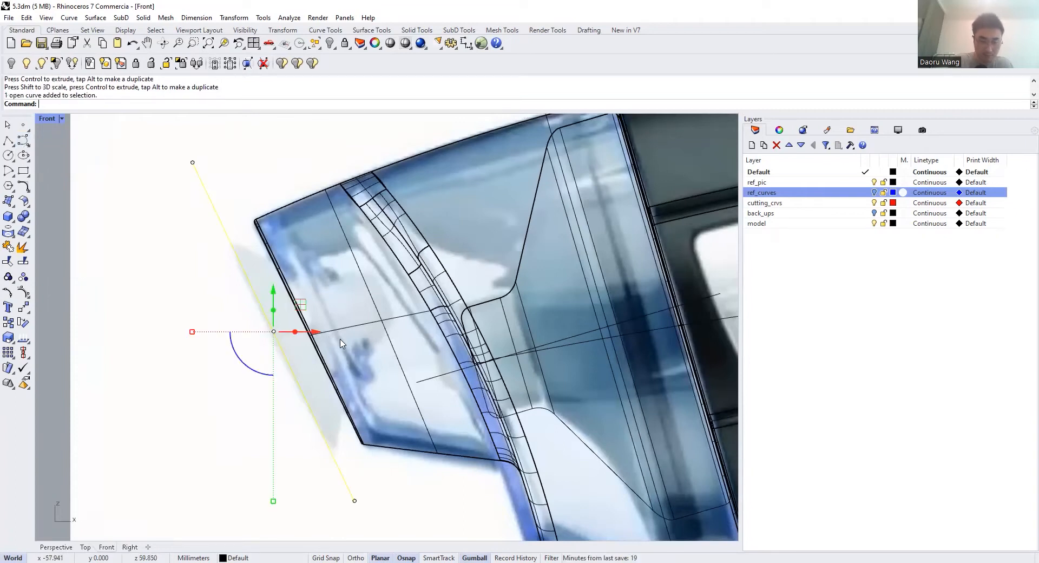
pyautogui.moveTo(322, 335); pyautogui.dragTo(450, 332)
pyautogui.press('Escape')
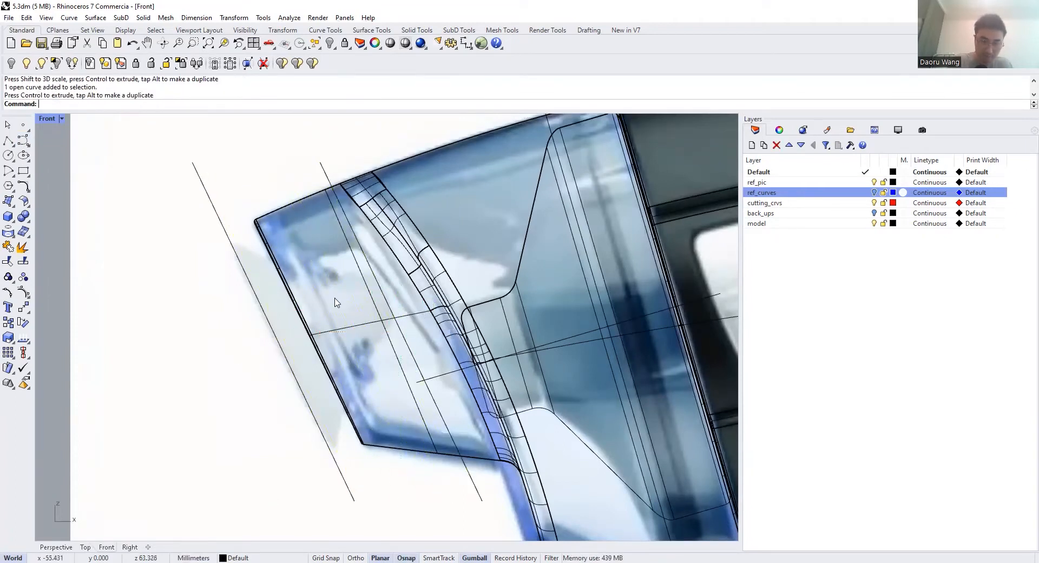
# Draw a 3-point rectangle spanning the two slanted lines, with one edge on the inner line and the opposite edge on the outer line
pyautogui.click(8, 140)
pyautogui.press('Escape')
pyautogui.write('REC')
pyautogui.press('Return')
pyautogui.click(92, 104)
pyautogui.click(384, 297)
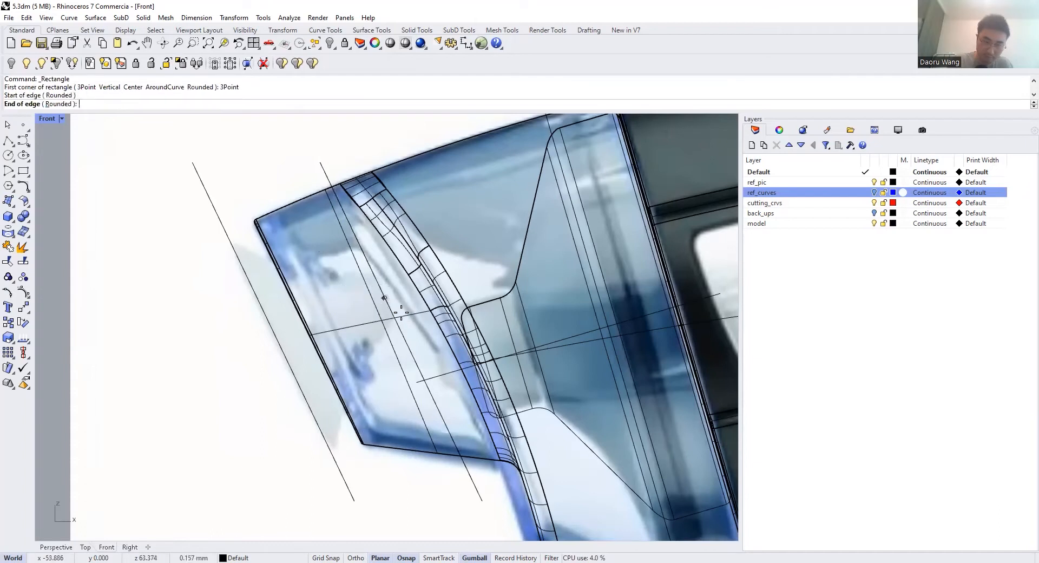
pyautogui.click(431, 396)
pyautogui.click(328, 445)
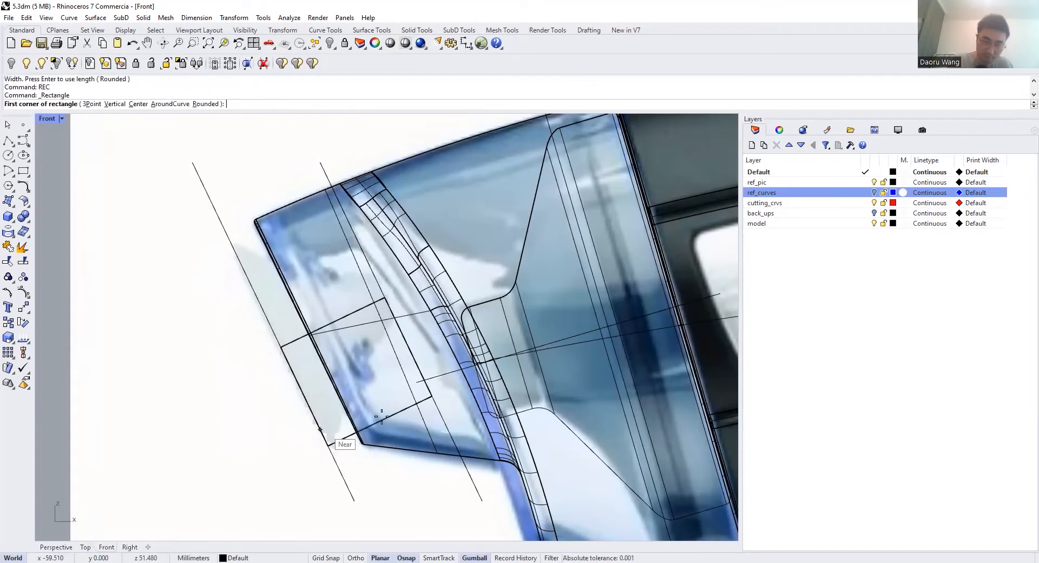
# Explode the rectangle and delete all its segments except the upper edge that perpendicularly connects the two slanted lines
pyautogui.click(8, 276)
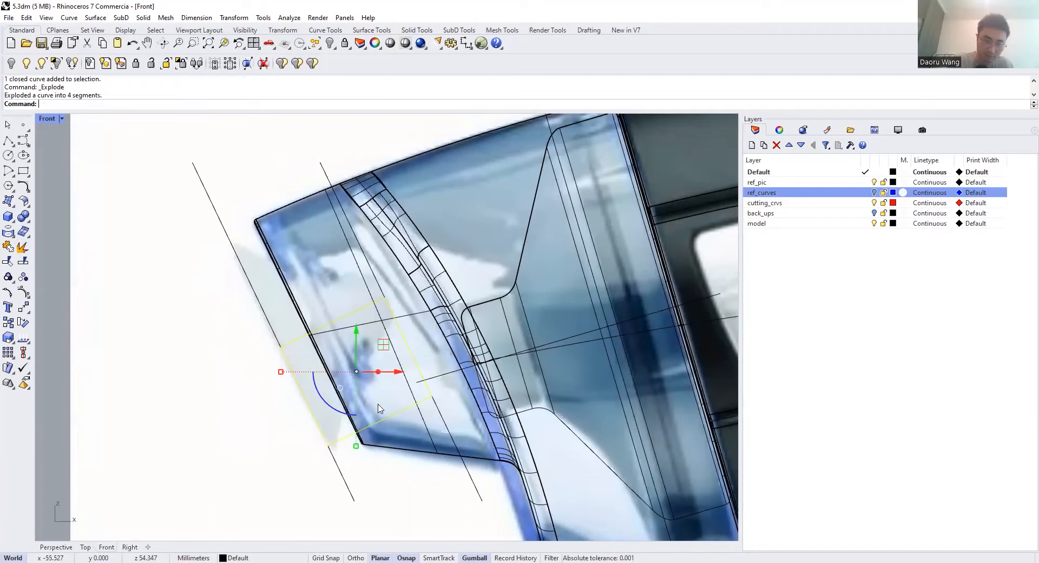
pyautogui.keyDown('ctrl'); pyautogui.click(359, 313); pyautogui.keyUp('ctrl')
pyautogui.write('E')
pyautogui.press('Return')
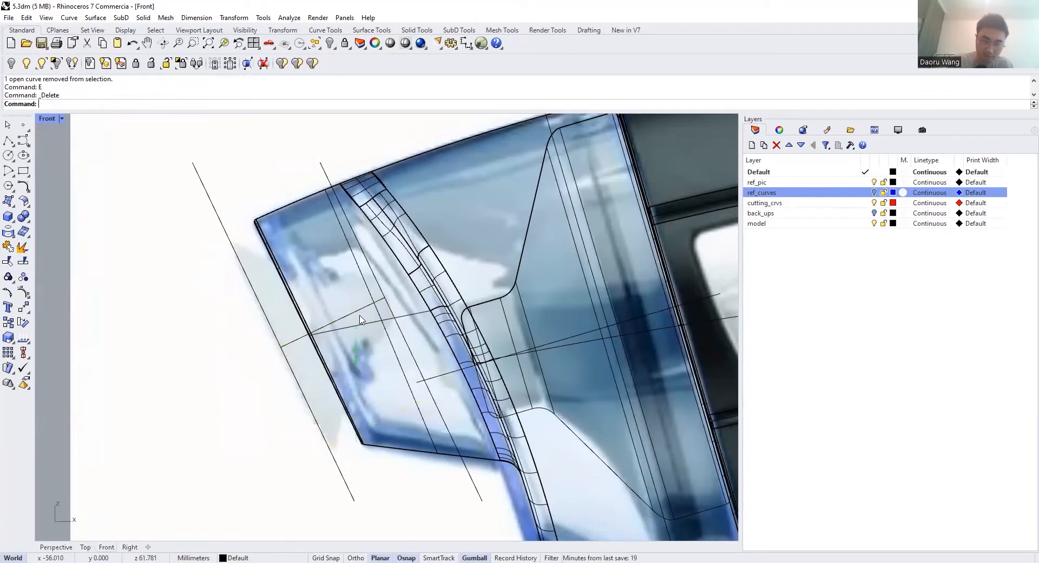
pyautogui.click(364, 314)
pyautogui.scroll(3, 368, 310)
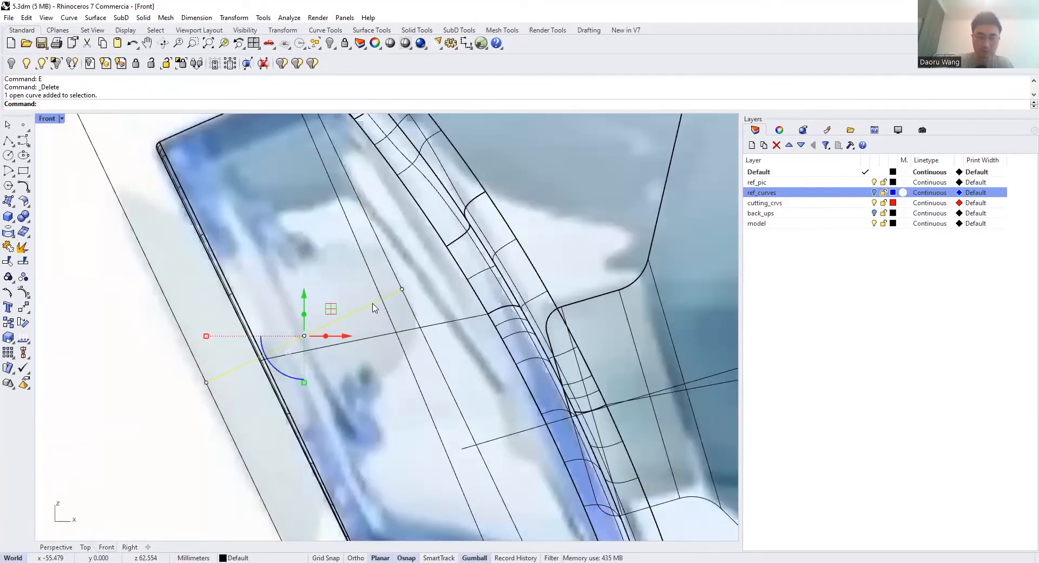
pyautogui.scroll(-2, 375, 304)
pyautogui.click(8, 140)
pyautogui.scroll(1, 351, 283)
pyautogui.press('Escape')
pyautogui.press('Escape')
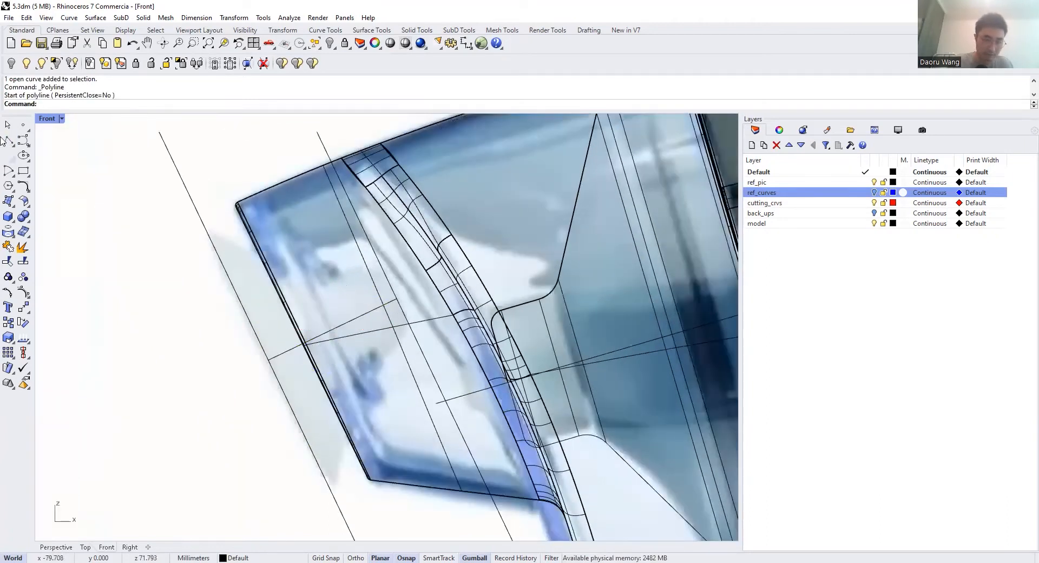
# Draw a straight control point curve about 1.8 mm long up the inner slanted line, starting at the perpendicular line's inner end
pyautogui.click(23, 140)
pyautogui.scroll(3, 401, 331)
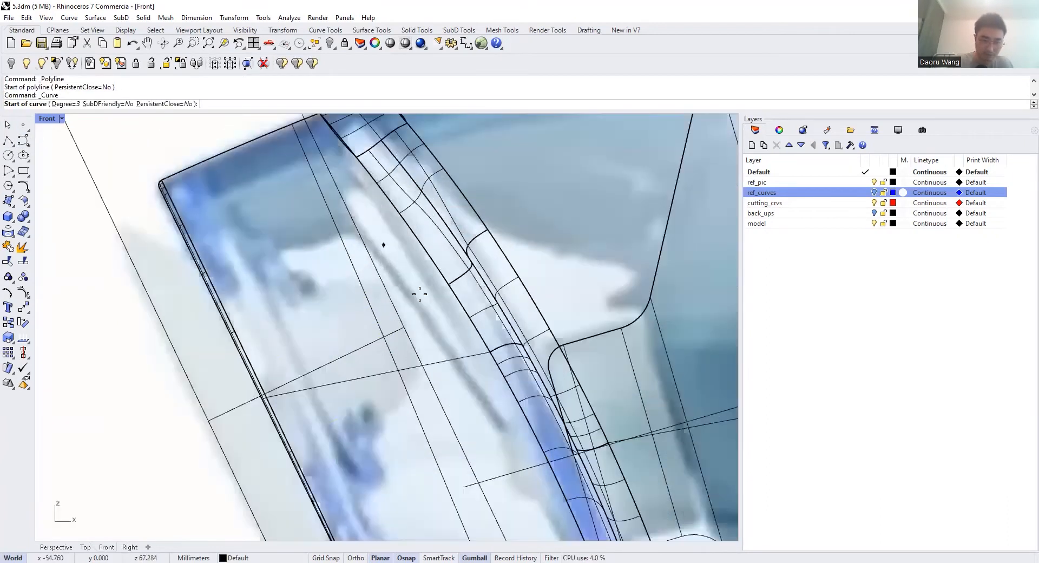
pyautogui.click(409, 341)
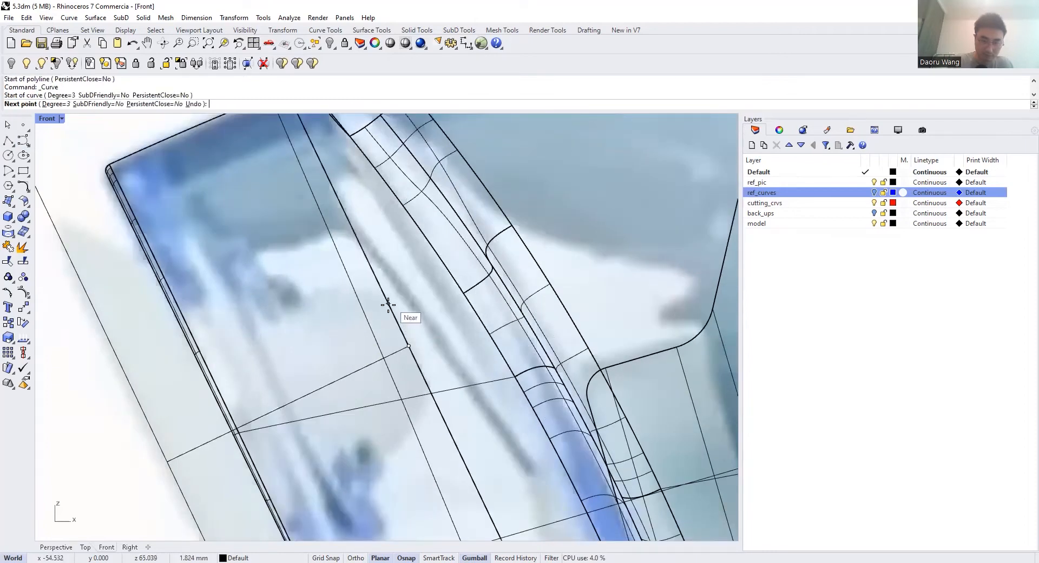
pyautogui.scroll(-1, 388, 305)
pyautogui.scroll(-1, 388, 308)
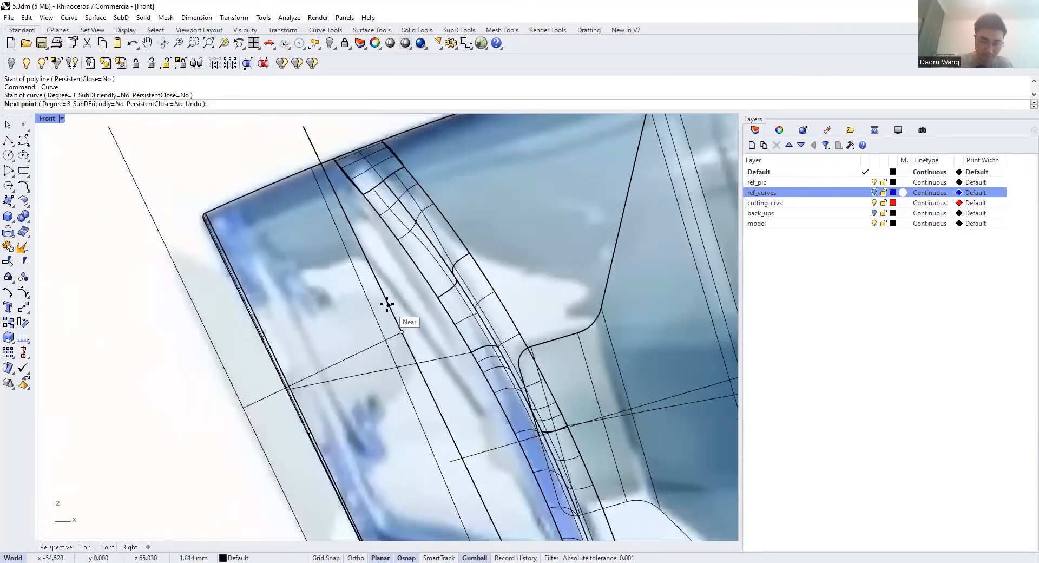
pyautogui.click(387, 304)
pyautogui.press('Return')
# Draw a degree-3 control point curve from the short line's upper end, sweeping outward and up to the outer slanted line
pyautogui.press('Return')
pyautogui.scroll(6, 387, 306)
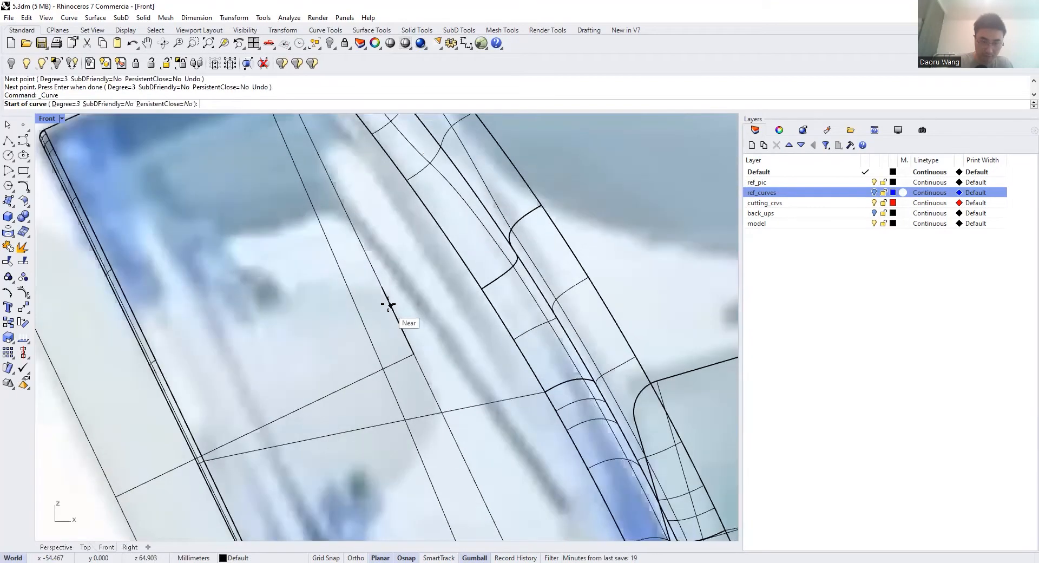
pyautogui.click(390, 304)
pyautogui.scroll(-6, 437, 317)
pyautogui.click(320, 307)
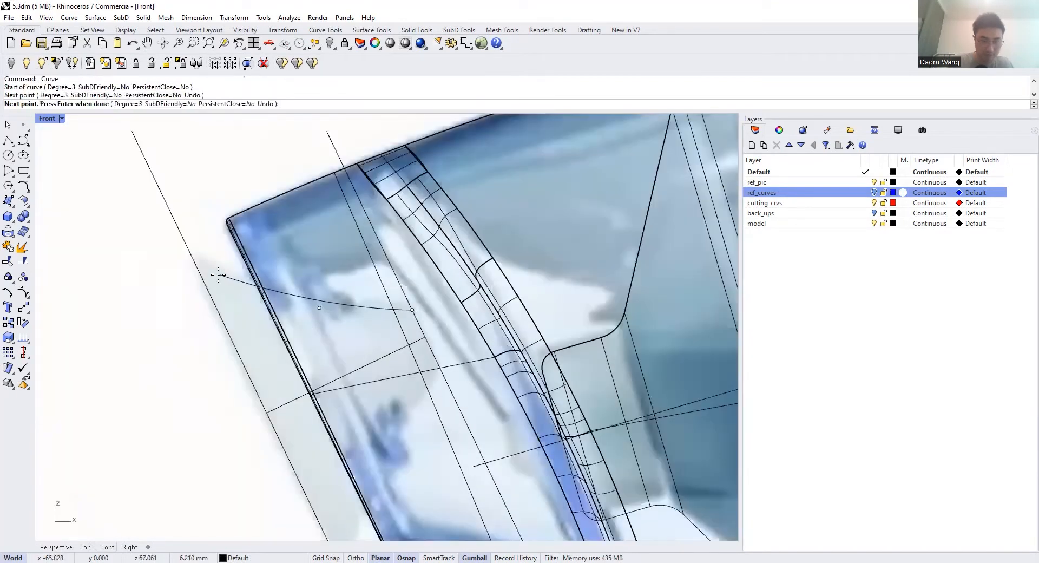
pyautogui.click(282, 299)
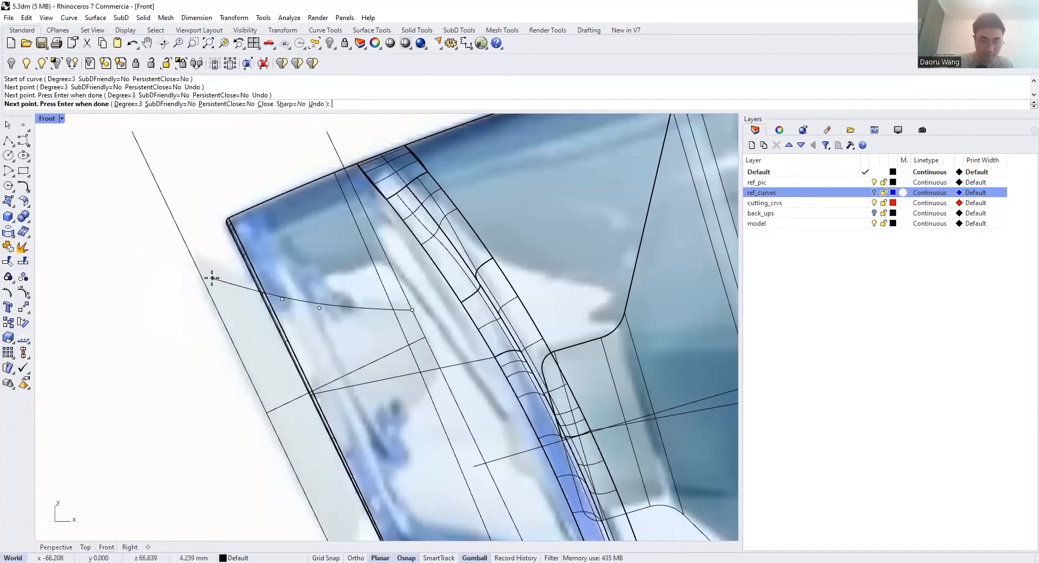
pyautogui.click(190, 251)
pyautogui.press('Return')
pyautogui.click(321, 308)
pyautogui.press('Escape')
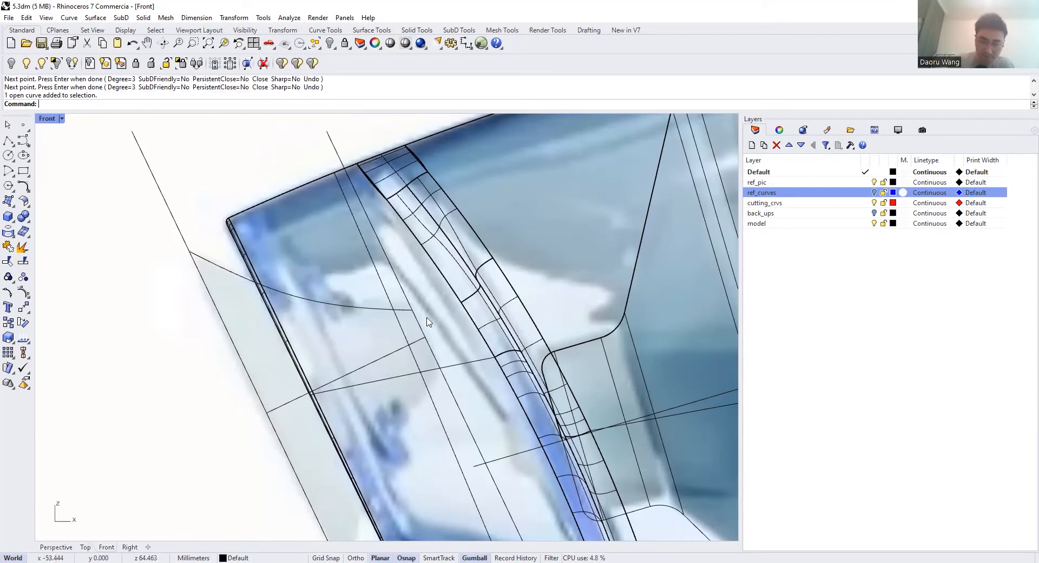
# Fillet the corner between the sweeping curve and the short line with a radius of 1, joining them
pyautogui.click(418, 325)
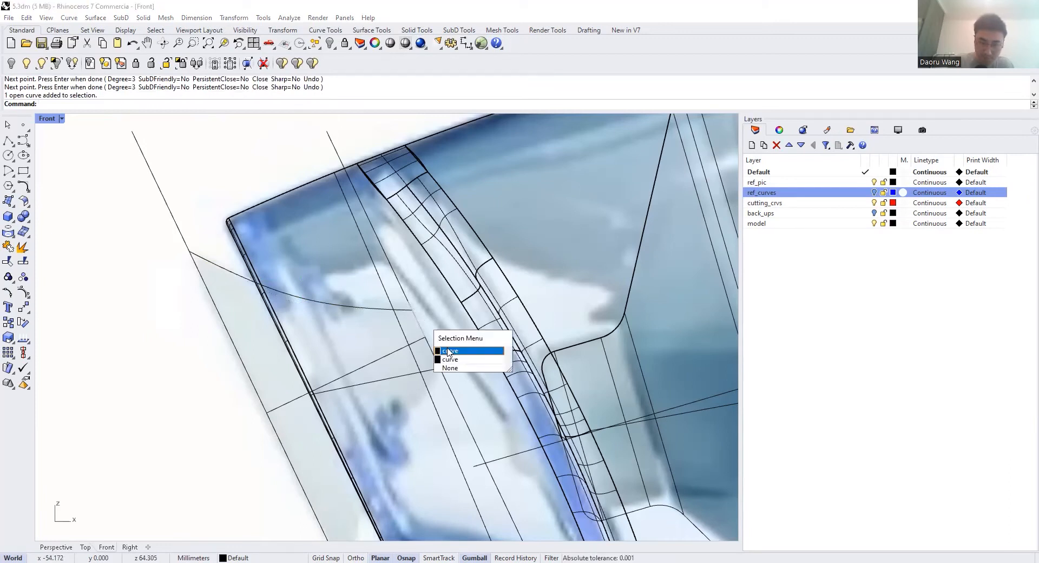
pyautogui.click(446, 347)
pyautogui.scroll(4, 406, 313)
pyautogui.scroll(3, 406, 313)
pyautogui.write('F')
pyautogui.press('Return')
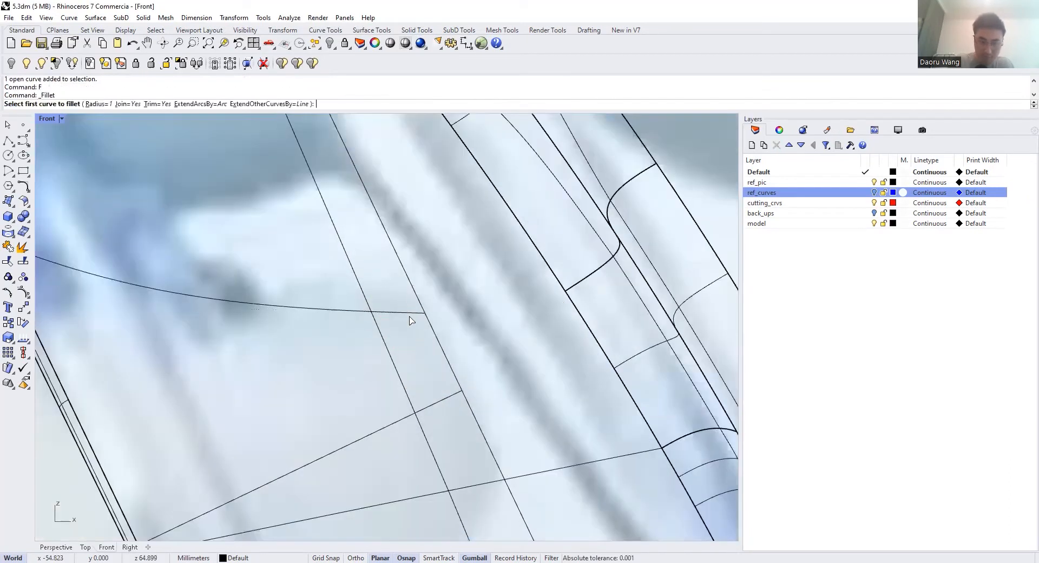
pyautogui.click(413, 319)
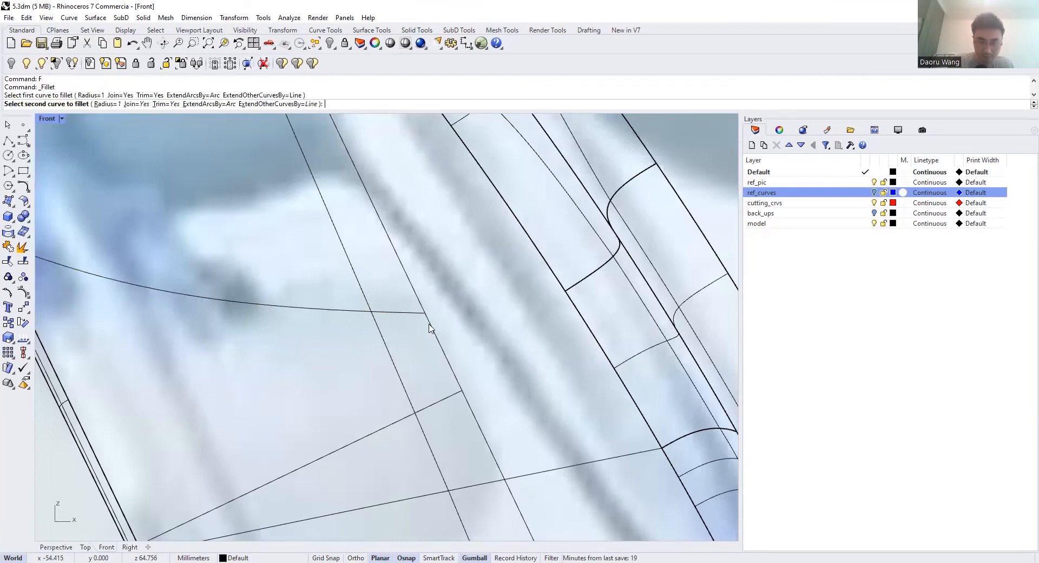
pyautogui.click(429, 328)
pyautogui.click(474, 361)
# Offset the filleted profile curve by 0.5 mm toward its lower, inner side
pyautogui.click(419, 324)
pyautogui.scroll(-5, 422, 322)
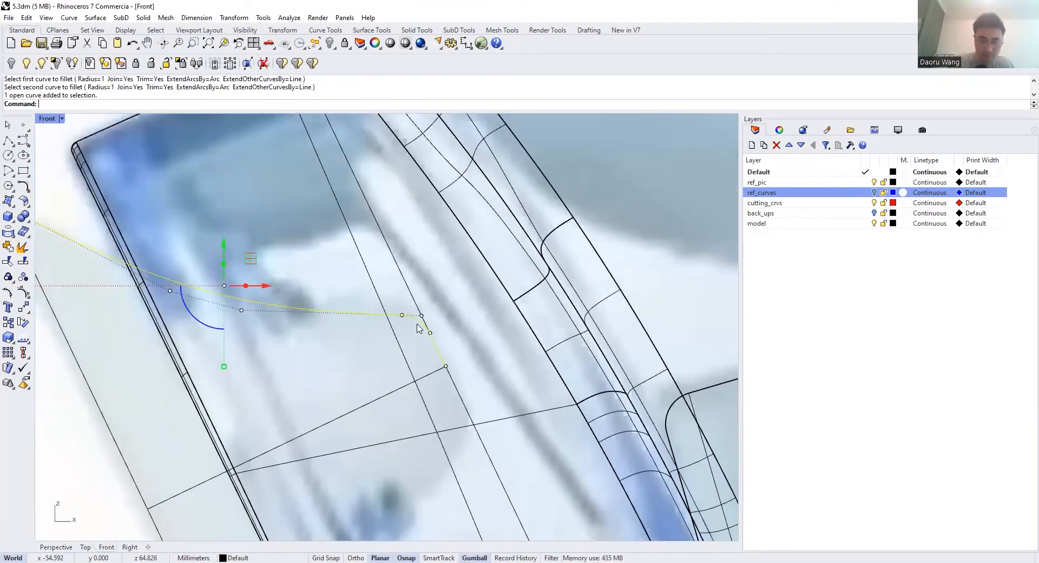
pyautogui.scroll(-2, 327, 303)
pyautogui.write('Offset')
pyautogui.press('Return')
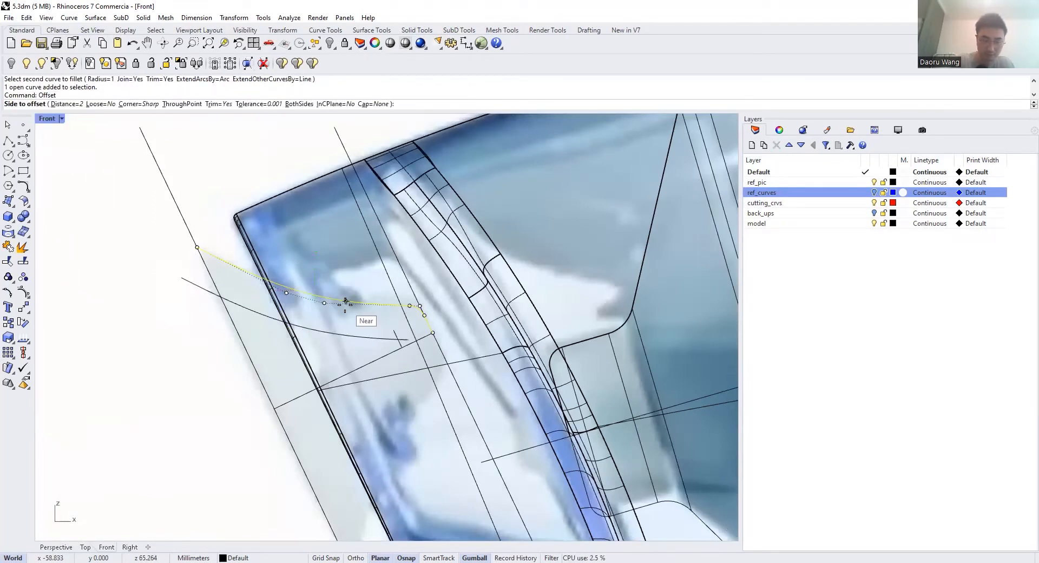
pyautogui.write('0.5')
pyautogui.press('Return')
pyautogui.click(346, 305)
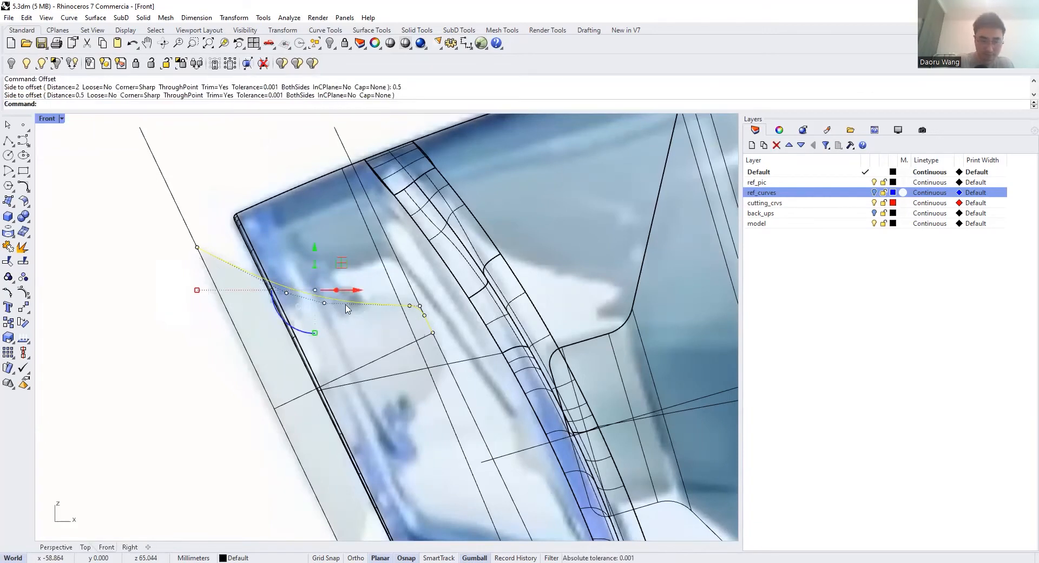
pyautogui.scroll(2, 373, 319)
pyautogui.press('Return')
# Blend the outer ends of the original and offset profile curves with a rounded BlendCrv curve
pyautogui.click(400, 329)
pyautogui.click(400, 340)
pyautogui.click(391, 312)
pyautogui.keyDown('shift'); pyautogui.click(391, 300); pyautogui.keyUp('shift')
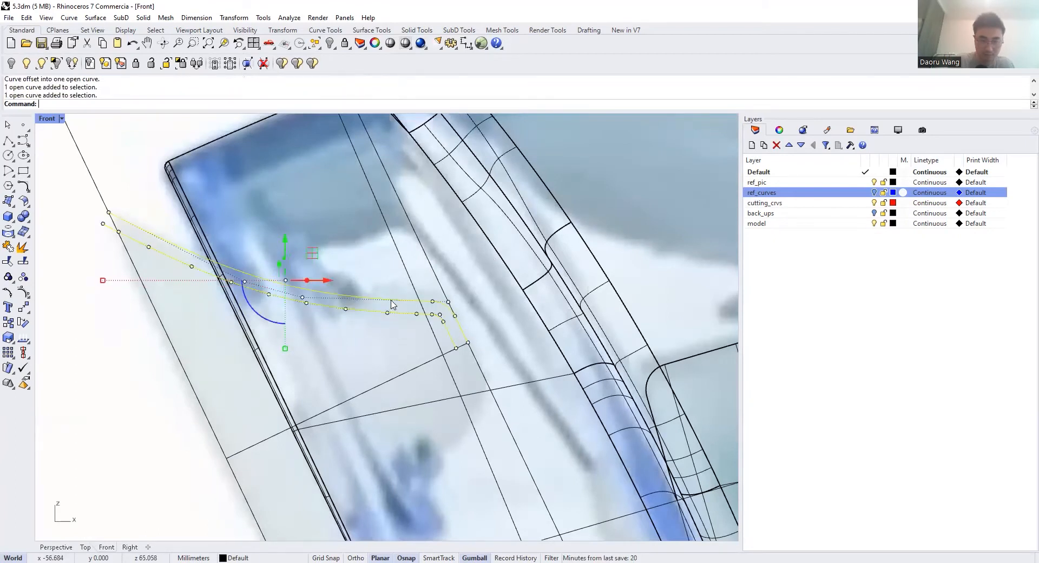
pyautogui.press('Escape')
pyautogui.write('Bl')
pyautogui.press('Return')
pyautogui.click(129, 224)
pyautogui.press('Return')
pyautogui.press('Return')
pyautogui.press('Escape')
# Join the original profile, its offset and the rounded end blend into one open curve
pyautogui.click(443, 323)
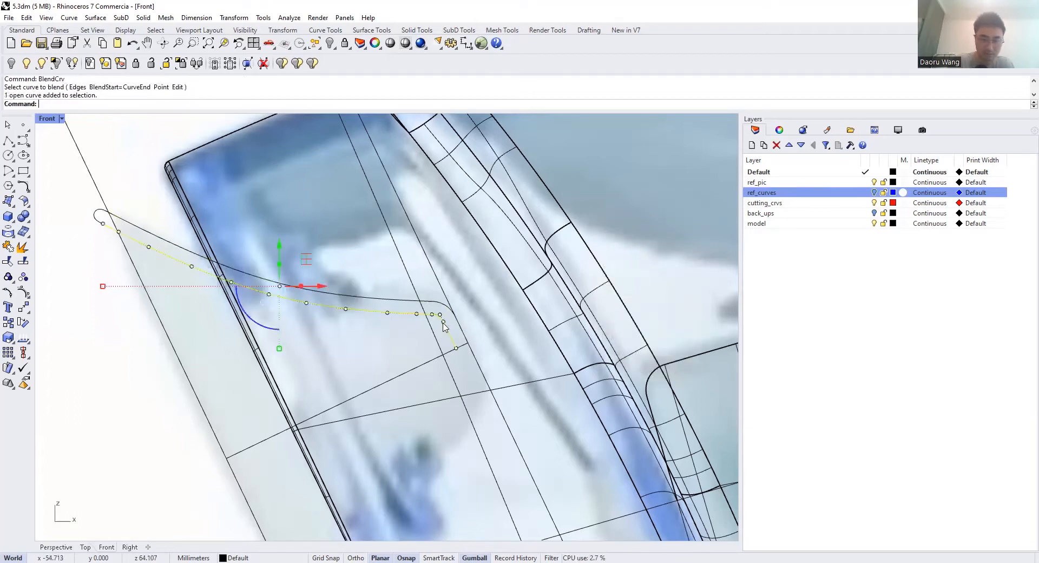
pyautogui.click(111, 215)
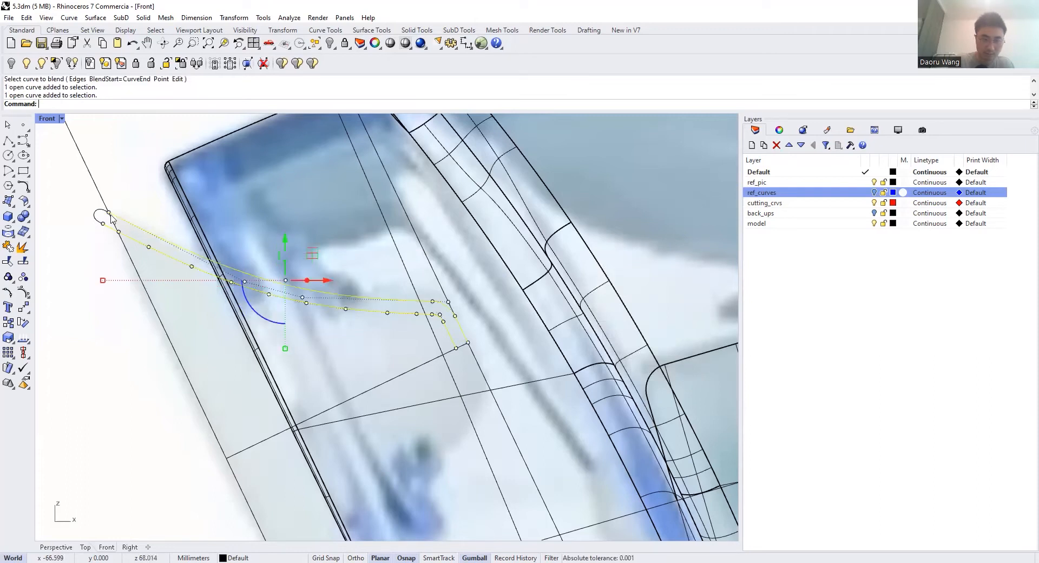
pyautogui.keyDown('shift'); pyautogui.moveTo(88, 187); pyautogui.dragTo(133, 243); pyautogui.keyUp('shift')
pyautogui.click(8, 247)
pyautogui.scroll(-2, 313, 275)
pyautogui.press('Escape')
# Revolve the joined profile 360 degrees around the perpendicular line between the two slanted lines
pyautogui.scroll(2, 349, 309)
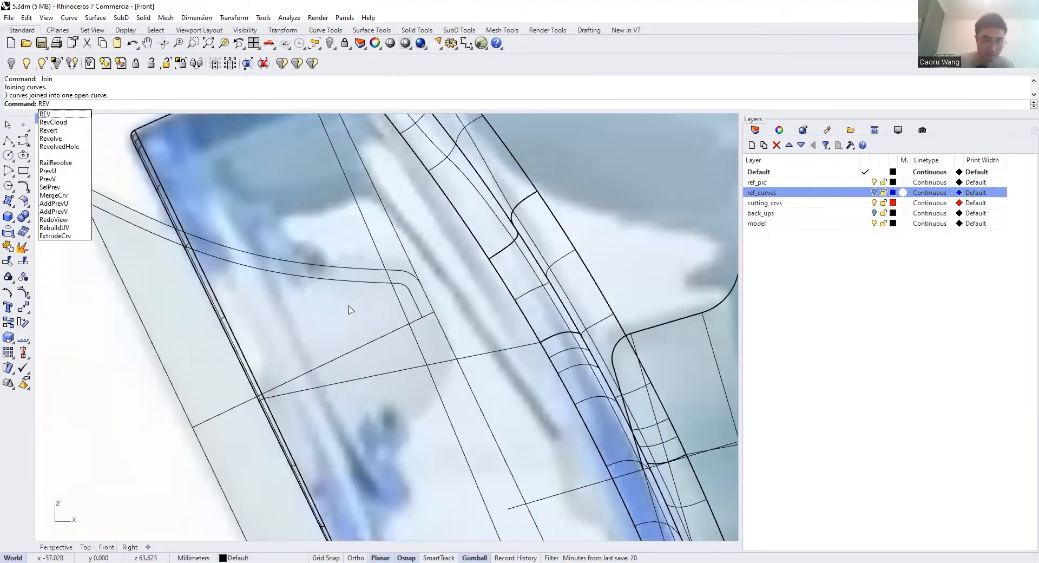
pyautogui.press('Return')
pyautogui.click(353, 281)
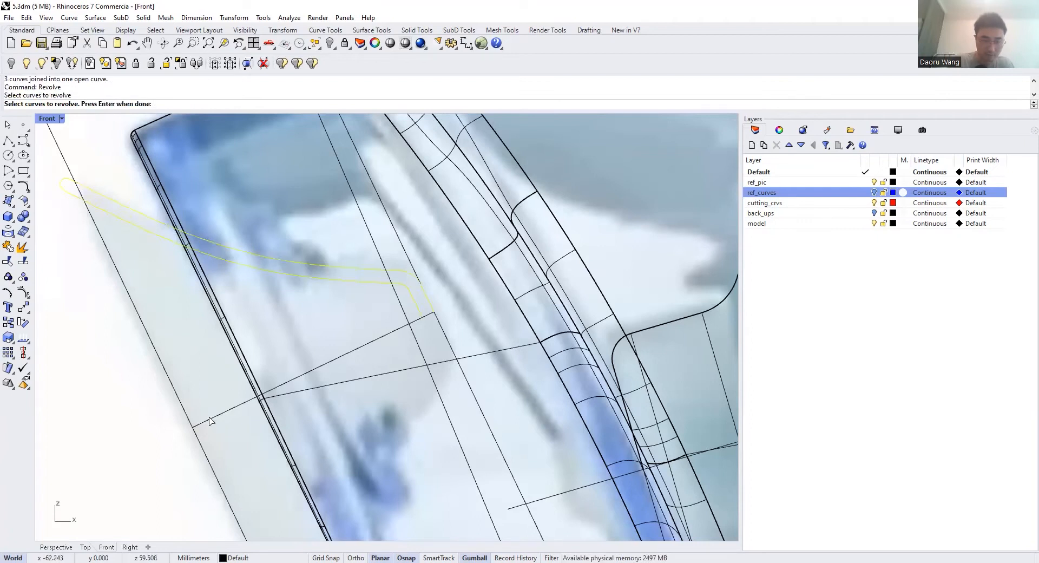
pyautogui.press('Return')
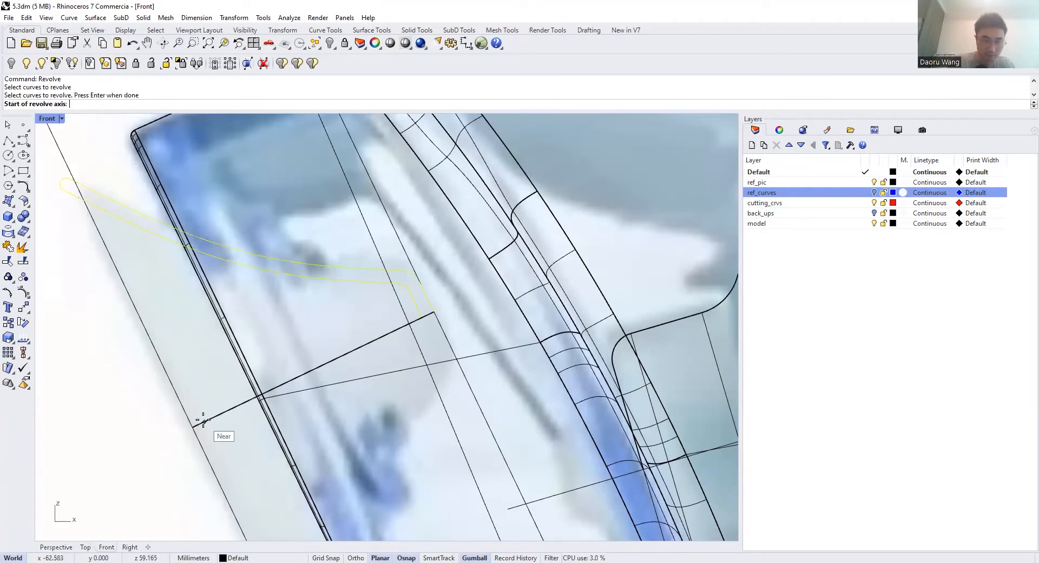
pyautogui.click(193, 427)
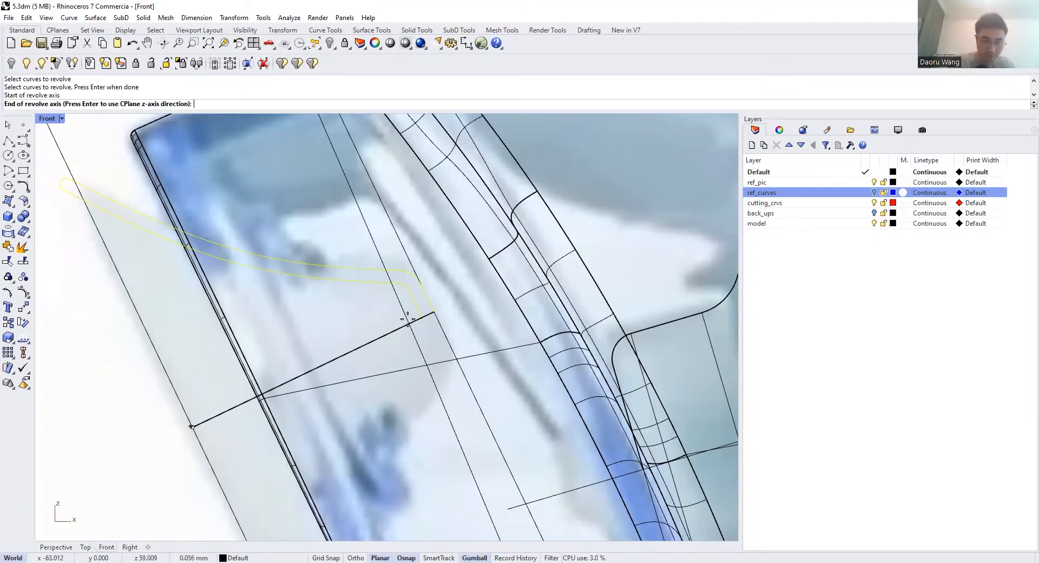
pyautogui.click(437, 312)
pyautogui.press('Return')
pyautogui.press('Return')
# Examine the revolved flared ring at the nozzle tip and its fit with the nozzle body from several angles in the Perspective view
pyautogui.scroll(-4, 468, 319)
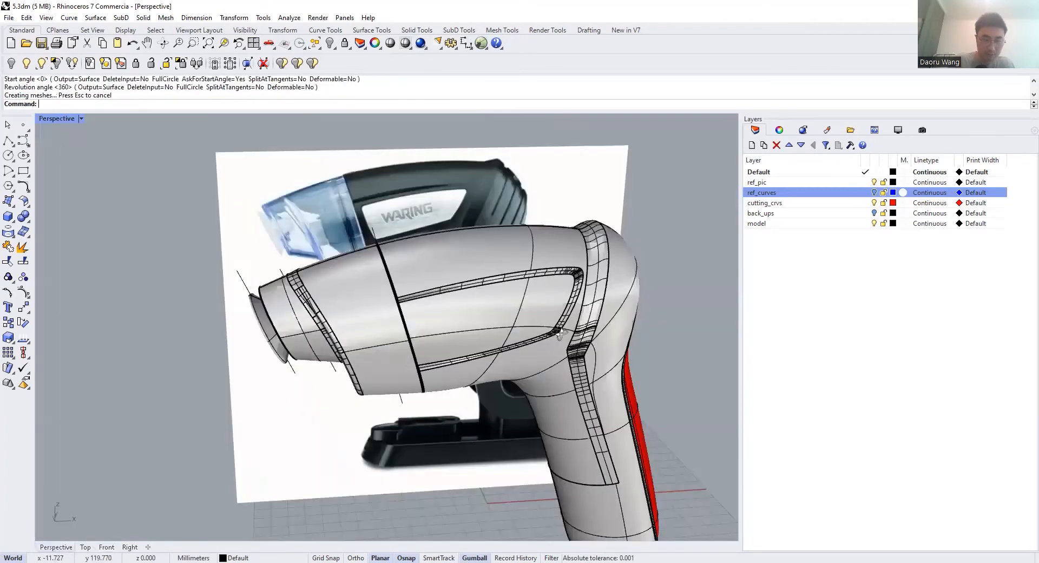
pyautogui.moveTo(346, 303)
pyautogui.mouseDown(button='right')
pyautogui.moveTo(346, 292)
pyautogui.moveTo(326, 312)
pyautogui.mouseUp(button='right')
pyautogui.scroll(4, 346, 292)
pyautogui.moveTo(170, 287); pyautogui.dragTo(236, 269, button='right')
pyautogui.scroll(5, 239, 268)
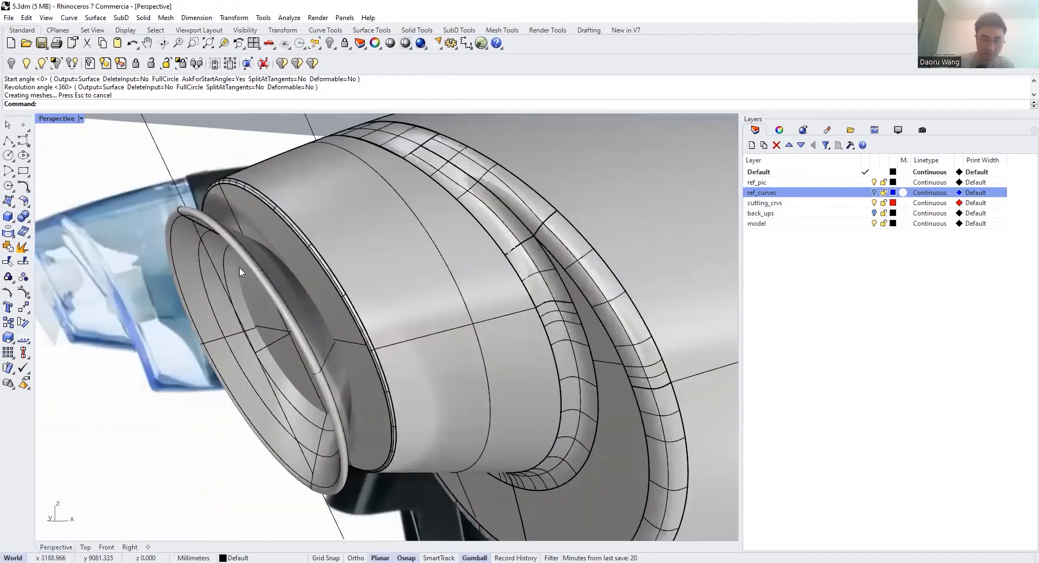
pyautogui.moveTo(419, 259); pyautogui.dragTo(398, 278, button='right')
pyautogui.scroll(-5, 399, 278)
pyautogui.click(437, 274)
pyautogui.press('Escape')
pyautogui.moveTo(411, 241); pyautogui.dragTo(491, 188, button='right')
pyautogui.scroll(2, 439, 275)
pyautogui.scroll(-4, 405, 263)
pyautogui.scroll(2, 497, 190)
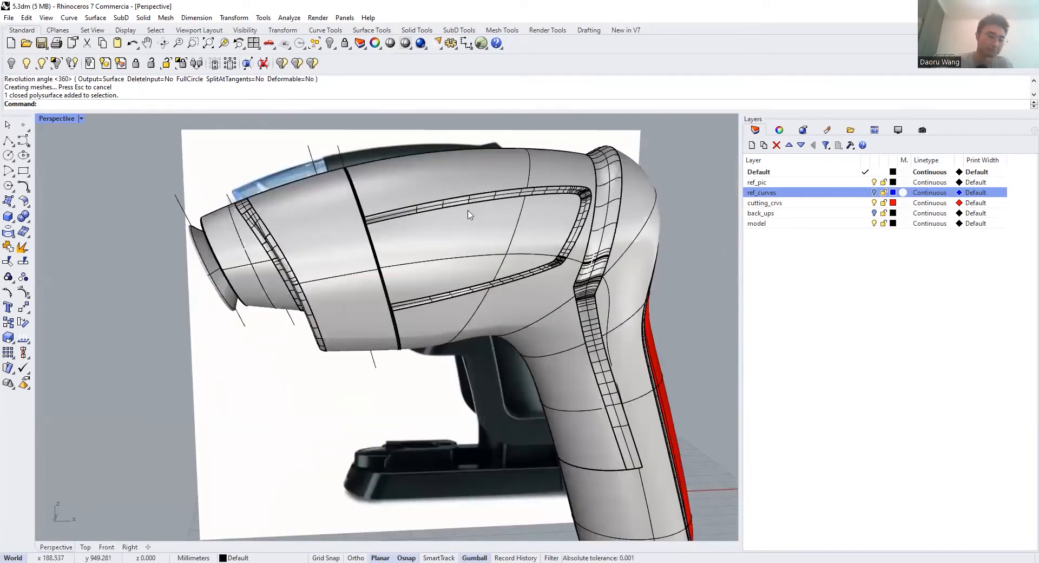
pyautogui.moveTo(215, 243); pyautogui.dragTo(279, 222, button='right')
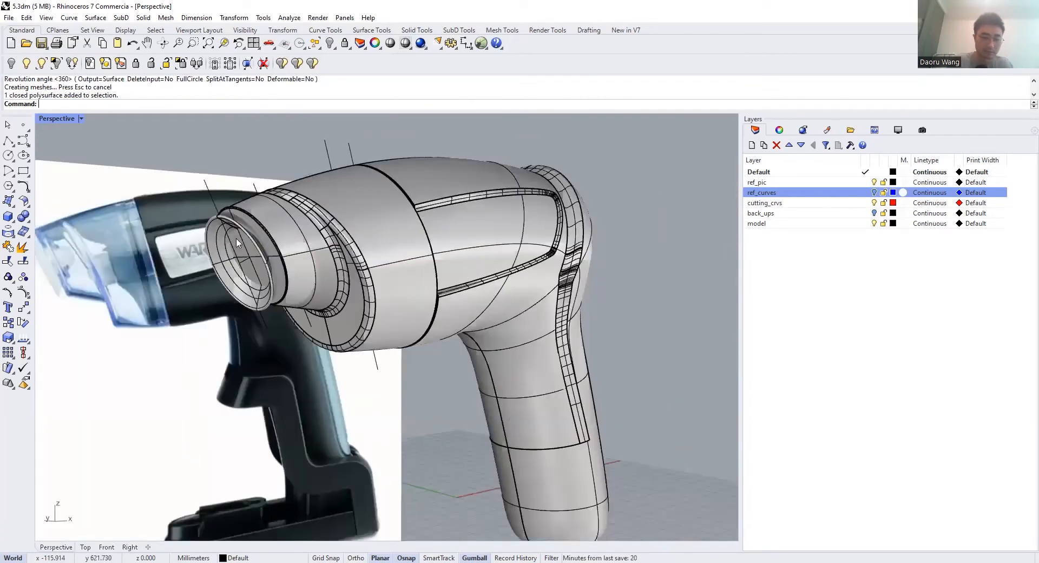
pyautogui.scroll(3, 238, 244)
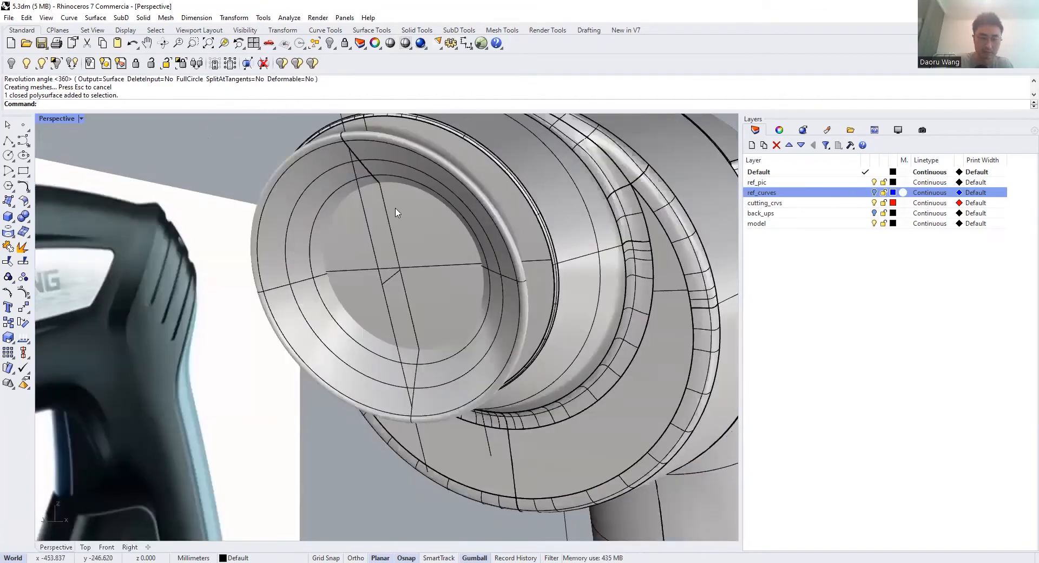
pyautogui.scroll(-3, 398, 214)
pyautogui.scroll(2, 417, 277)
pyautogui.click(416, 277)
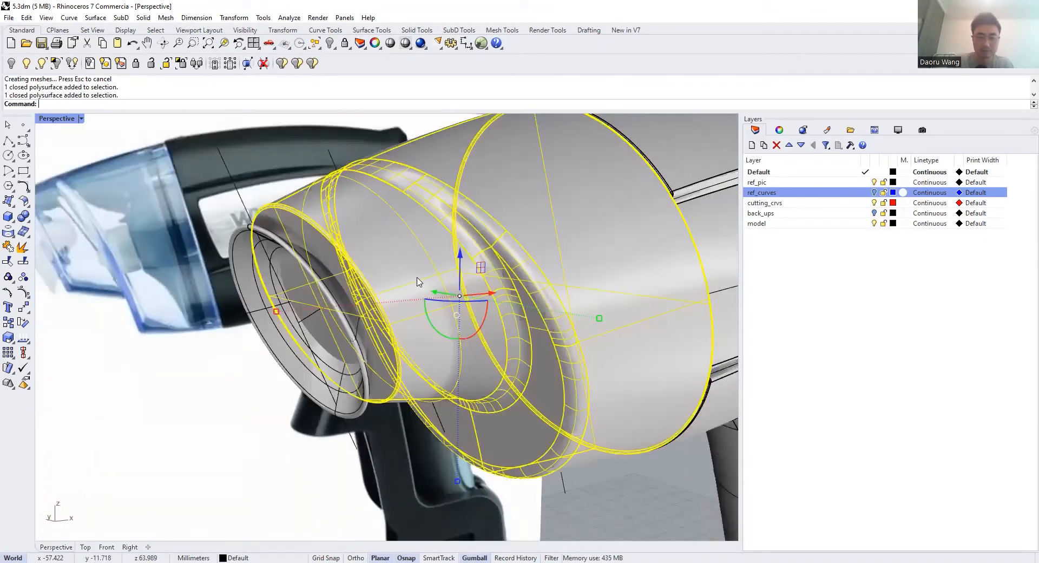
# Examine the whole shaded appliance model against the reference picture from the side and the nozzle end in the Perspective view
pyautogui.press('Escape')
pyautogui.scroll(1, 368, 279)
pyautogui.scroll(-3, 420, 278)
pyautogui.moveTo(478, 266); pyautogui.dragTo(533, 284, button='right')
pyautogui.scroll(-2, 408, 284)
pyautogui.scroll(-3, 470, 289)
pyautogui.scroll(4, 541, 282)
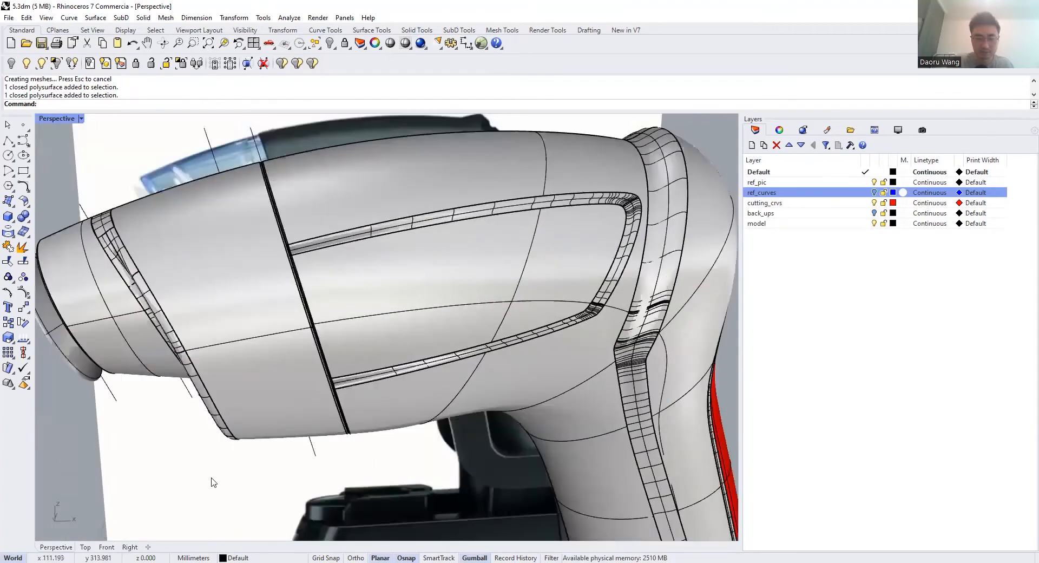
pyautogui.scroll(-3, 359, 311)
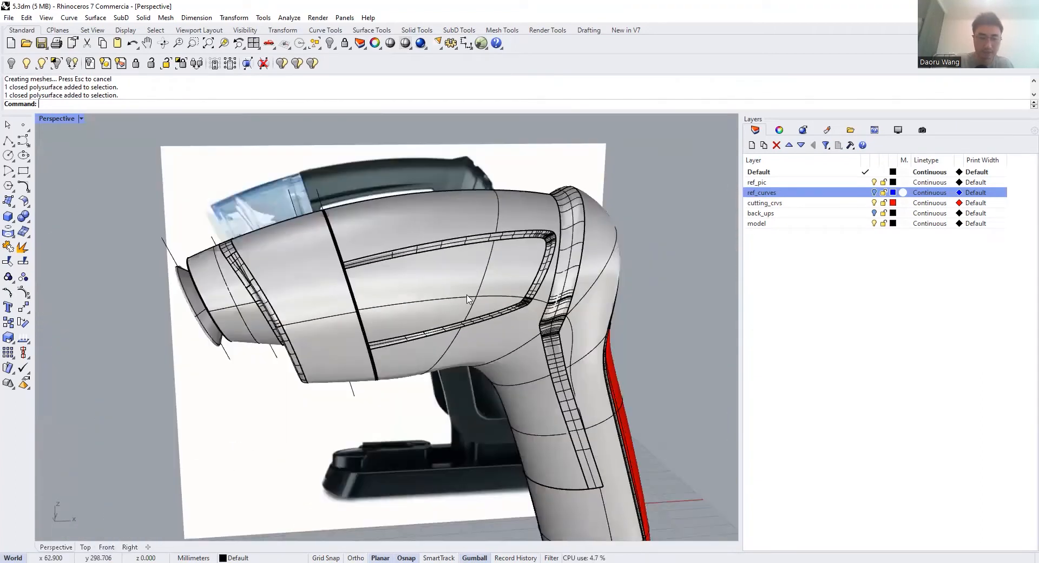
pyautogui.moveTo(360, 312); pyautogui.dragTo(484, 311, button='right')
pyautogui.scroll(2, 485, 313)
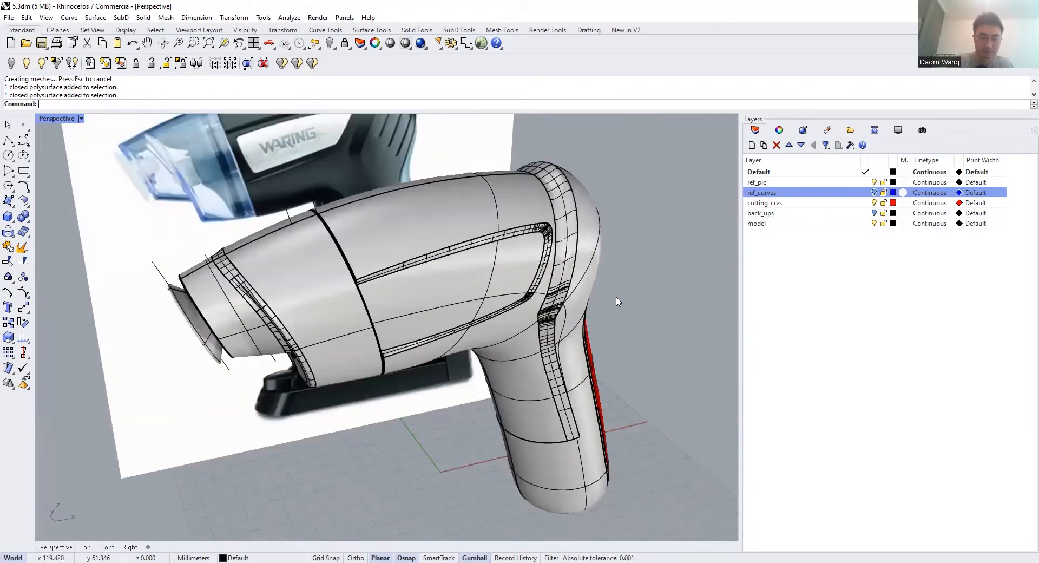
pyautogui.moveTo(405, 345); pyautogui.dragTo(424, 337, button='right')
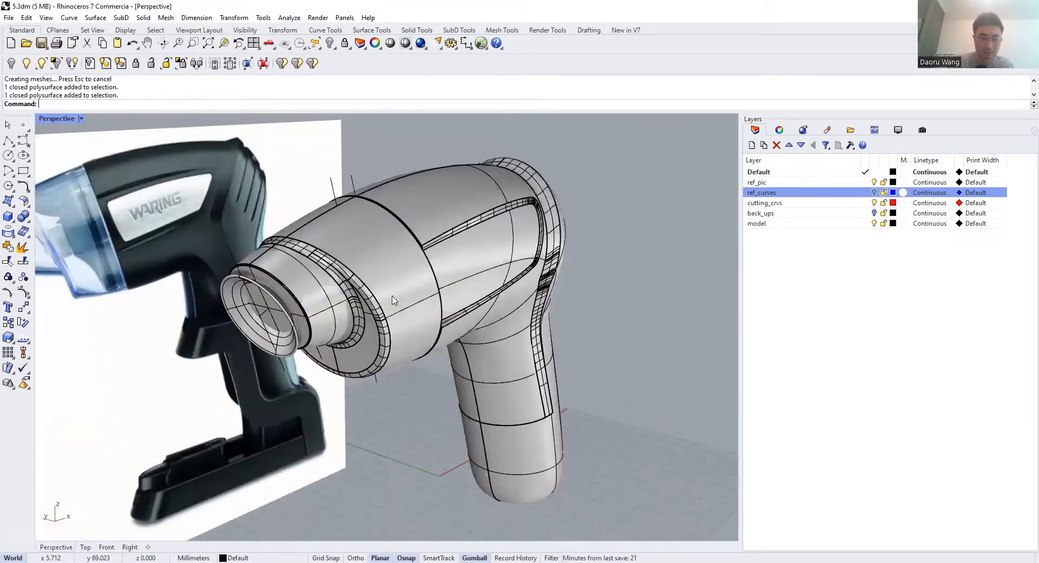
pyautogui.scroll(4, 392, 297)
pyautogui.scroll(-6, 381, 227)
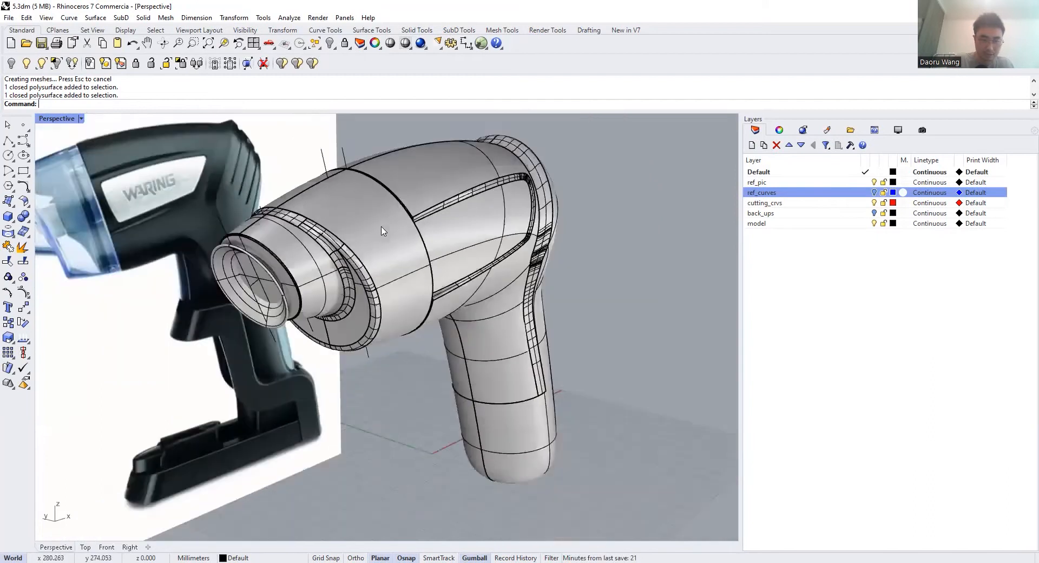
# Set the Perspective view's display mode to Ghosted and orbit around the nozzle
pyautogui.click(81, 119)
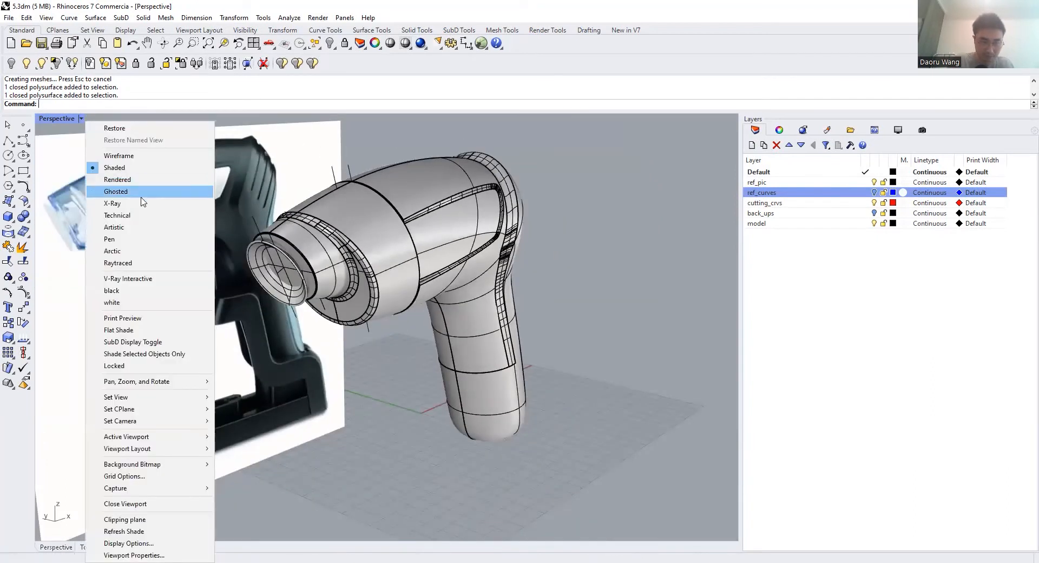
pyautogui.click(141, 194)
pyautogui.scroll(5, 277, 249)
pyautogui.moveTo(277, 249); pyautogui.dragTo(379, 229, button='right')
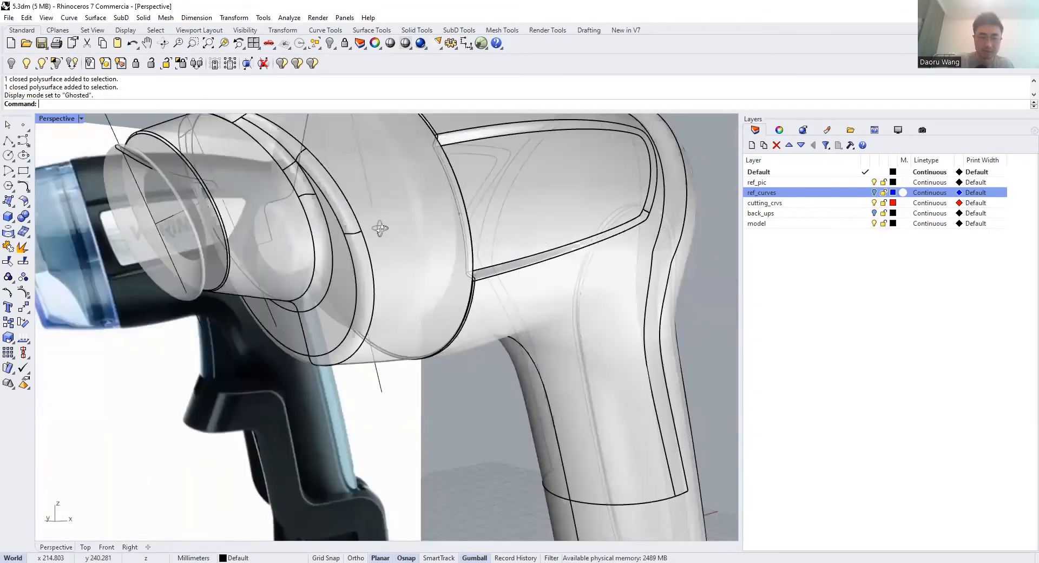
# Examine the ghosted nozzle and body interior, and compare the side recess with the WARING label panel on the reference picture
pyautogui.scroll(-2, 273, 251)
pyautogui.scroll(-3, 311, 295)
pyautogui.scroll(5, 311, 281)
pyautogui.moveTo(312, 270); pyautogui.dragTo(400, 202, button='right')
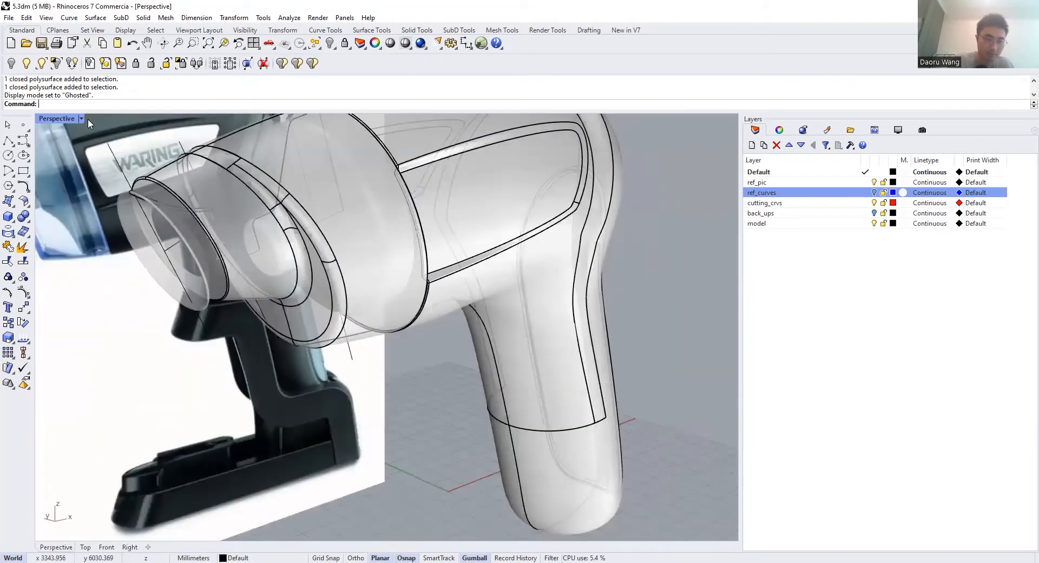
pyautogui.scroll(-5, 342, 257)
pyautogui.moveTo(409, 244); pyautogui.dragTo(317, 295, button='right')
pyautogui.scroll(6, 292, 238)
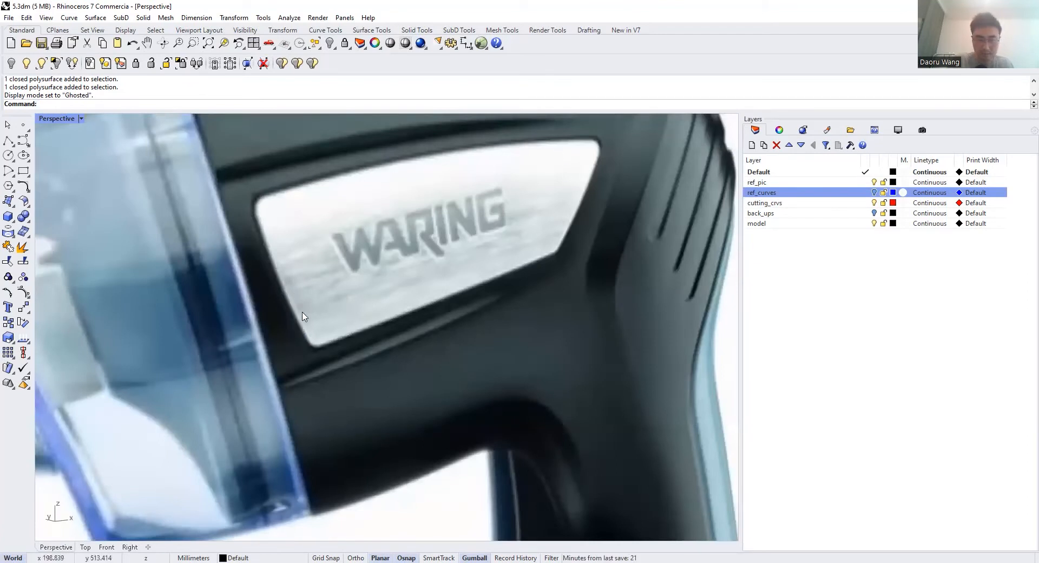
pyautogui.scroll(-5, 337, 314)
pyautogui.moveTo(338, 313); pyautogui.dragTo(541, 287, button='right')
pyautogui.scroll(4, 542, 287)
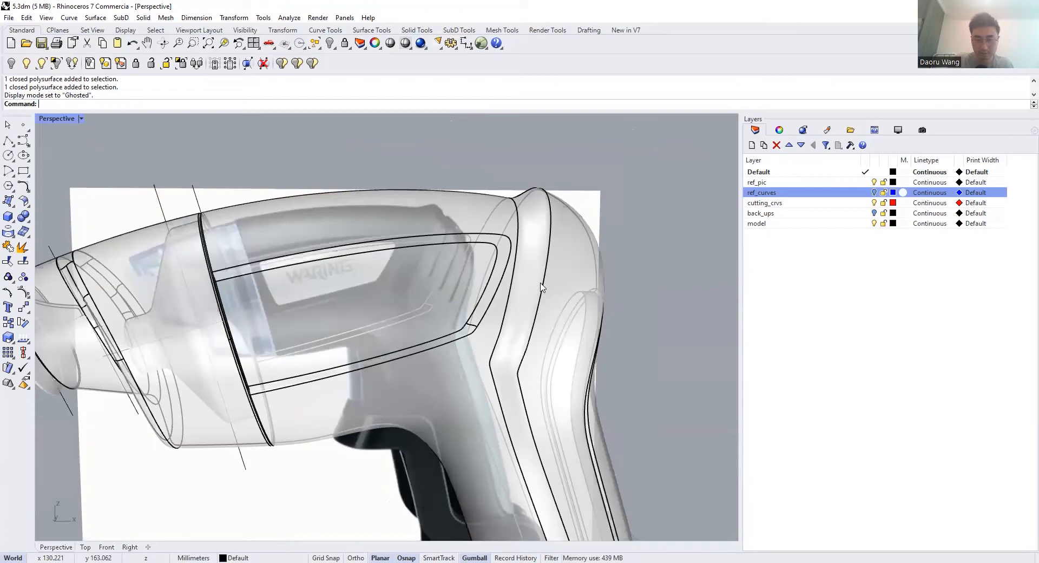
pyautogui.scroll(-4, 464, 290)
pyautogui.moveTo(373, 326); pyautogui.dragTo(324, 401, button='right')
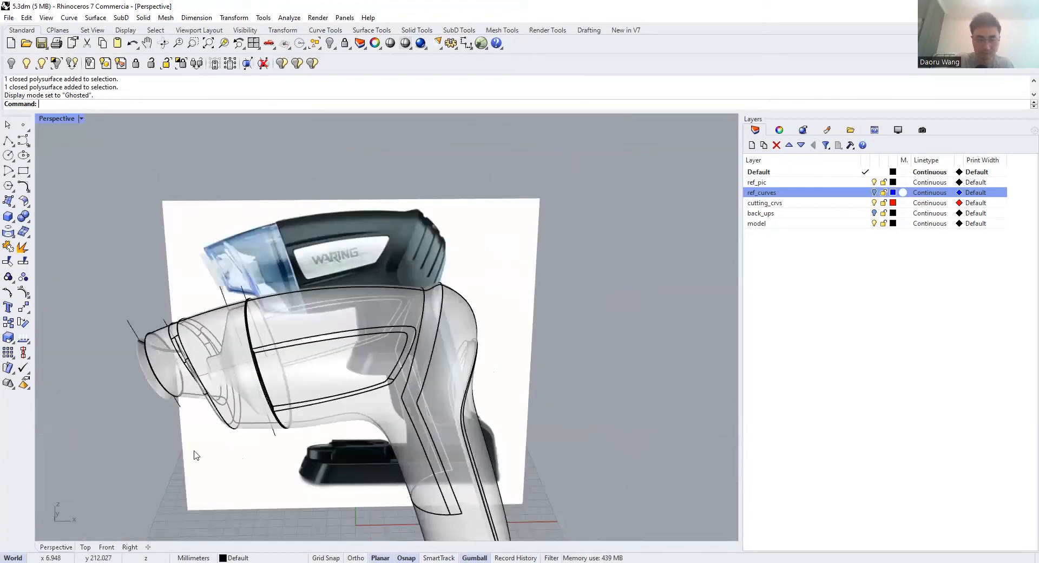
# In the Front view, start a degree-3 control point curve with object snaps off, tracing the WARING label's left edge and upper-left corner
pyautogui.click(109, 546)
pyautogui.scroll(-8, 377, 327)
pyautogui.moveTo(626, 292); pyautogui.dragTo(330, 265, button='right')
pyautogui.scroll(4, 367, 291)
pyautogui.click(24, 141)
pyautogui.scroll(3, 190, 299)
pyautogui.click(404, 555)
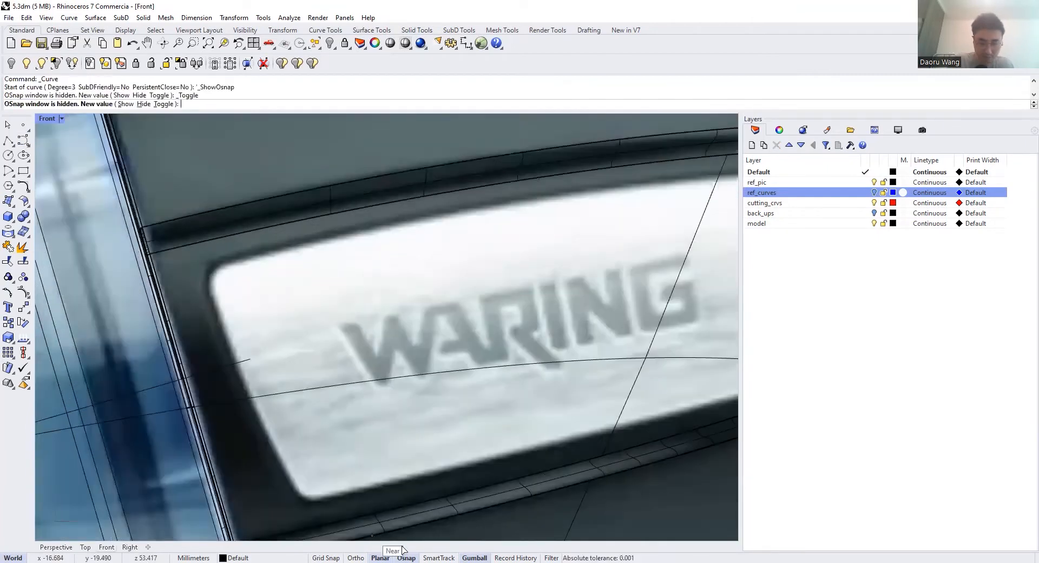
pyautogui.scroll(-2, 374, 379)
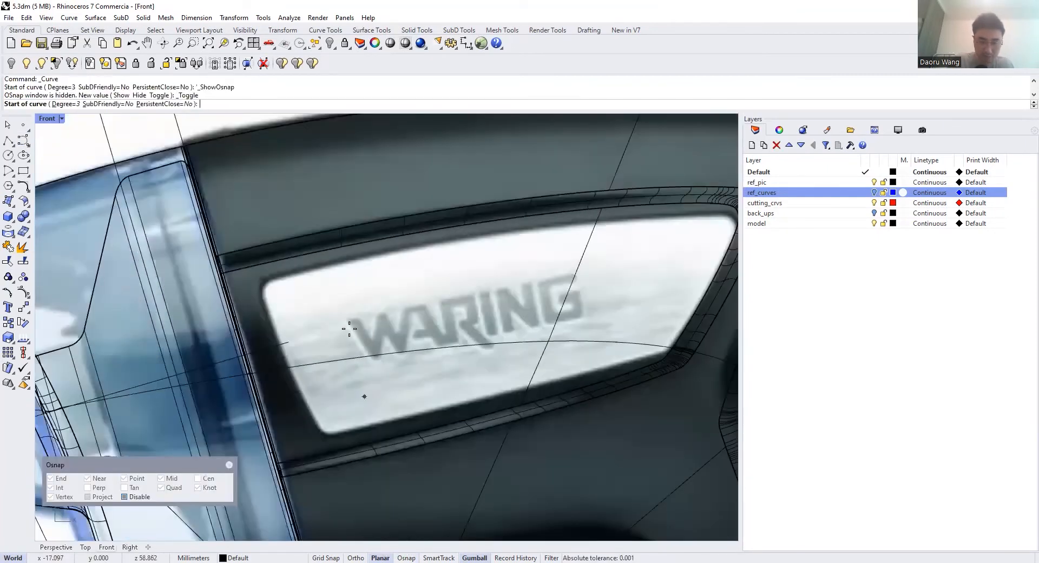
pyautogui.moveTo(440, 293); pyautogui.dragTo(385, 287, button='right')
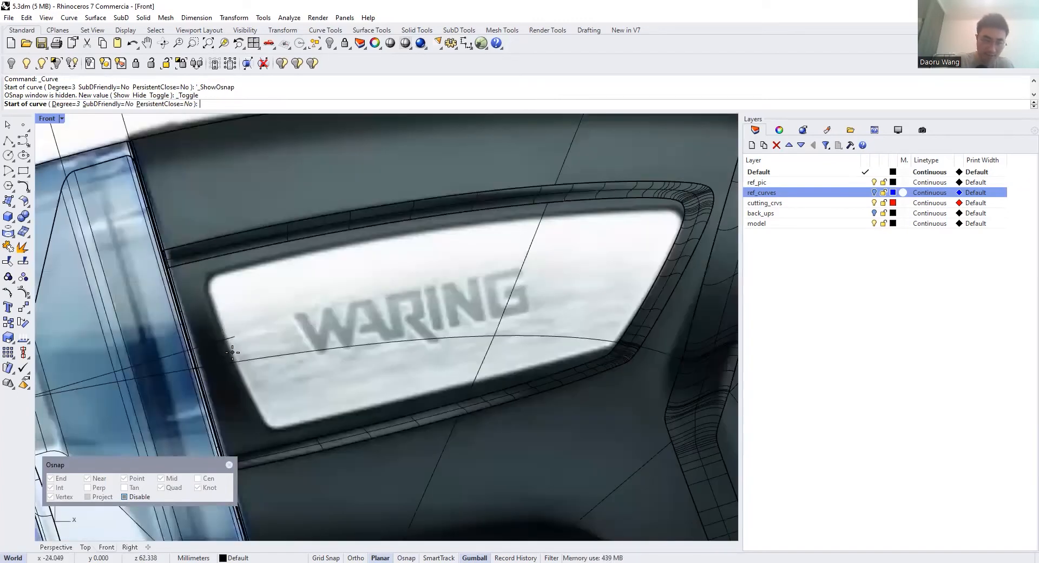
pyautogui.click(230, 351)
pyautogui.scroll(3, 223, 322)
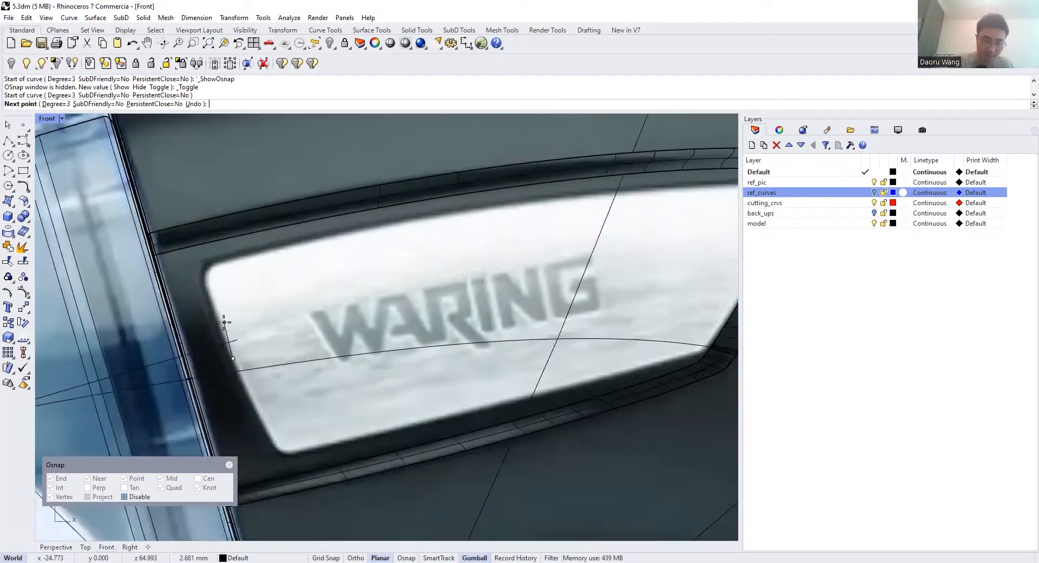
pyautogui.click(194, 277)
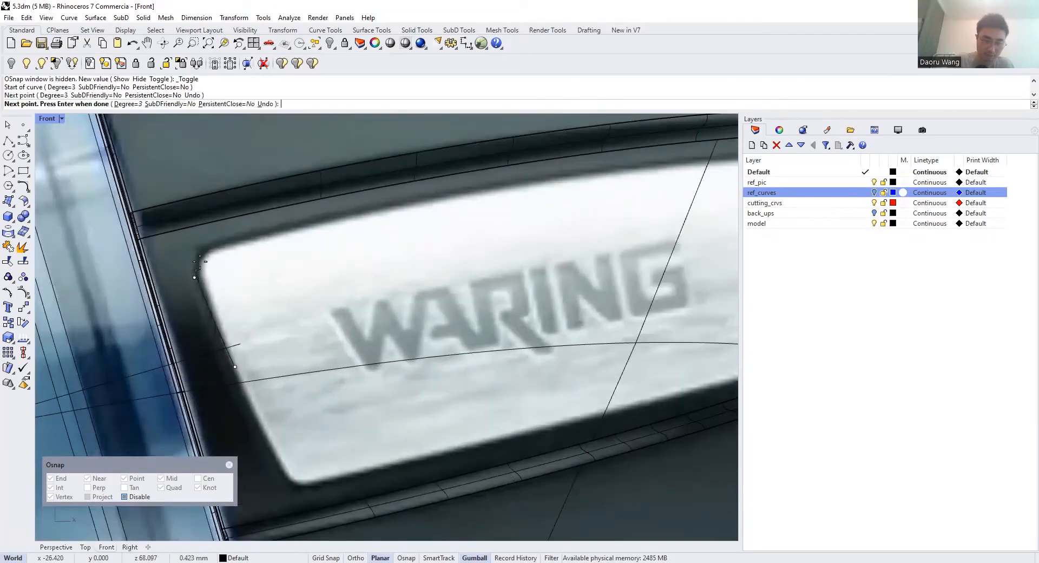
pyautogui.click(201, 254)
pyautogui.click(226, 247)
pyautogui.scroll(-2, 317, 218)
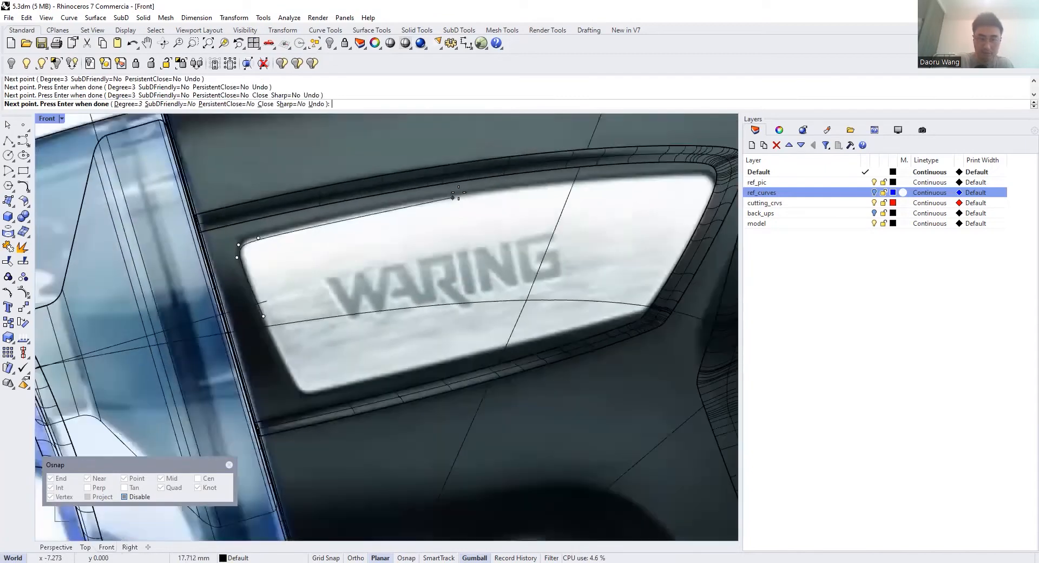
# Continue the curve along the WARING label's upper edge and around its upper-right corner
pyautogui.click(465, 183)
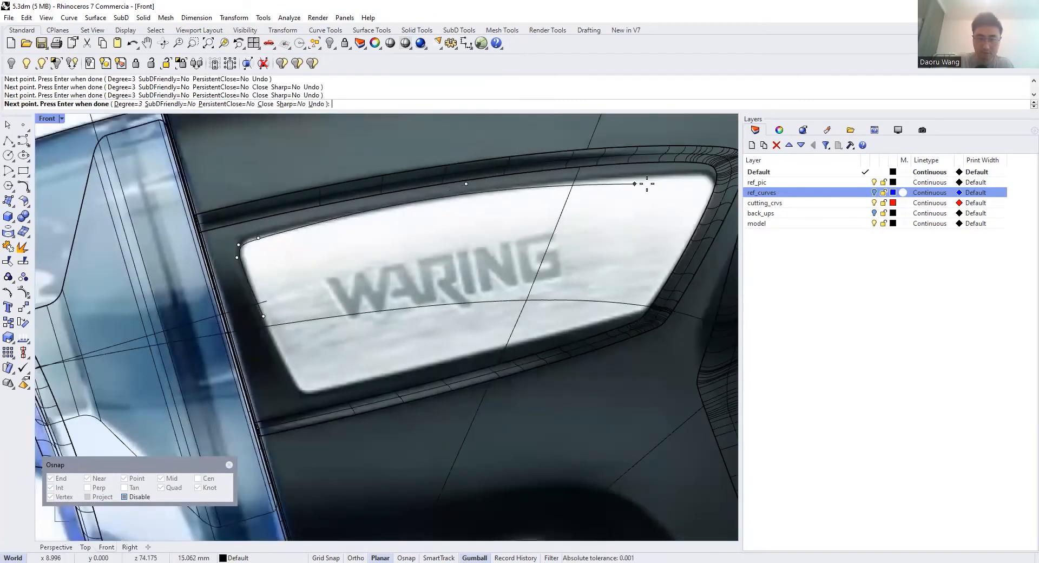
pyautogui.scroll(3, 702, 169)
pyautogui.click(688, 171)
pyautogui.scroll(3, 703, 173)
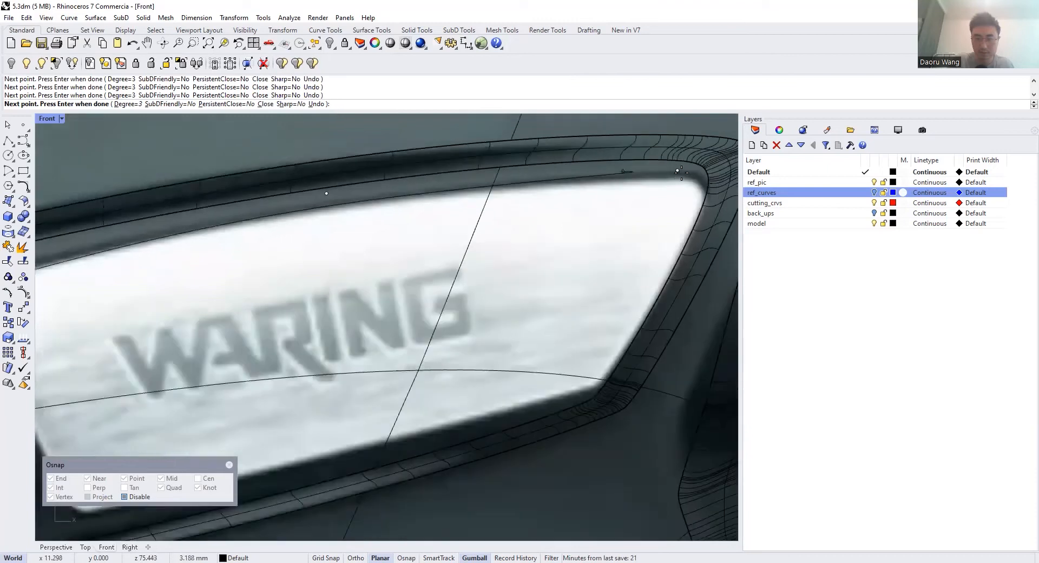
pyautogui.click(706, 172)
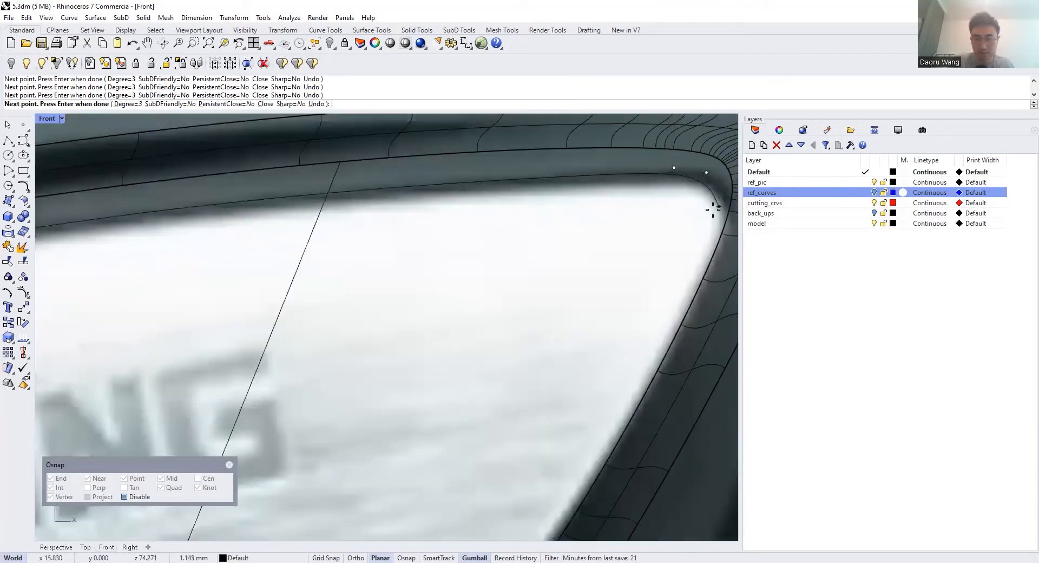
pyautogui.click(717, 209)
pyautogui.scroll(-2, 670, 193)
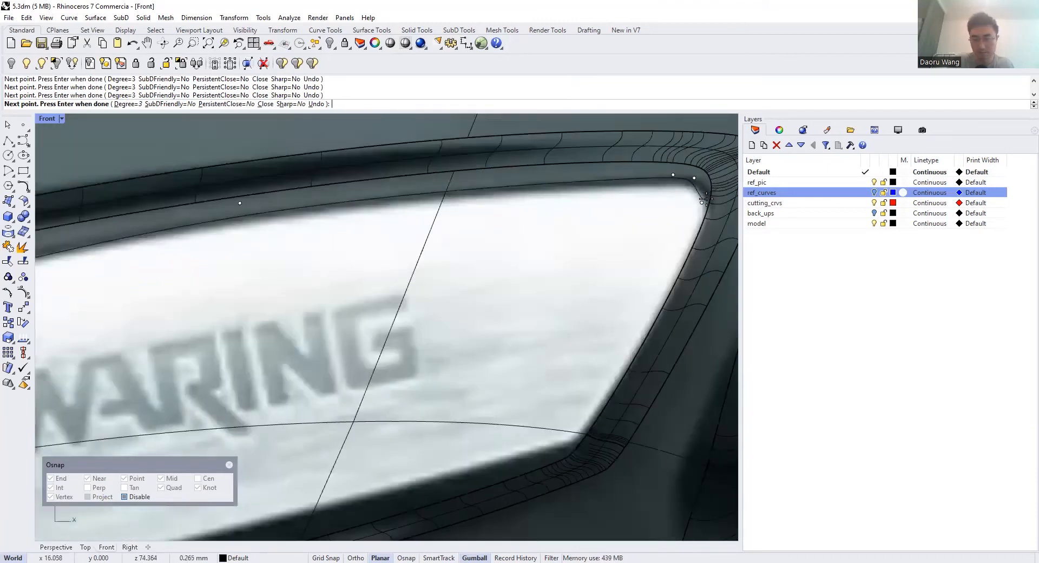
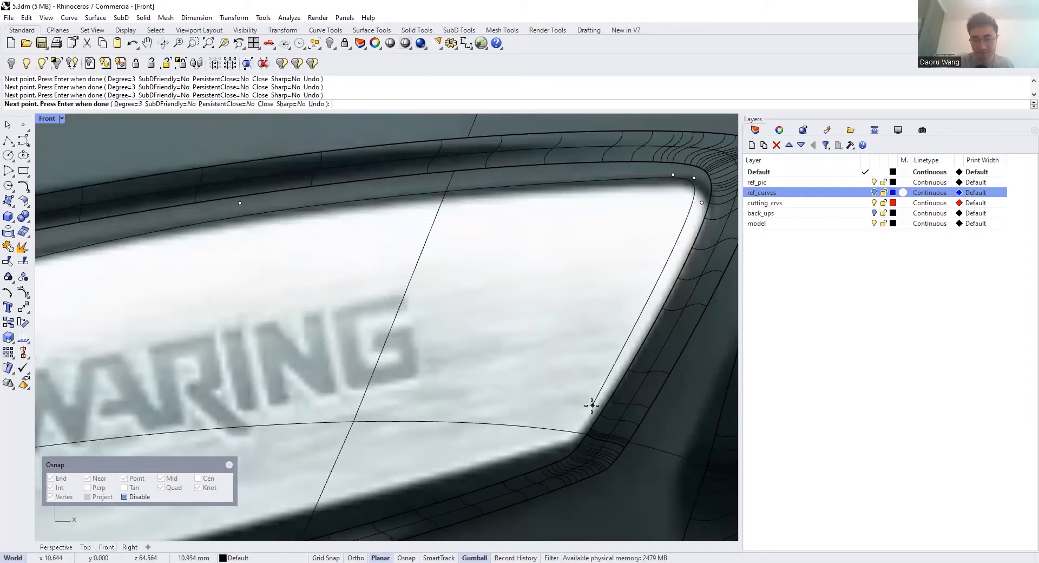
# Continue the curve down the label's right edge, around the lower-right corner and along the lower edge
pyautogui.scroll(-3, 602, 364)
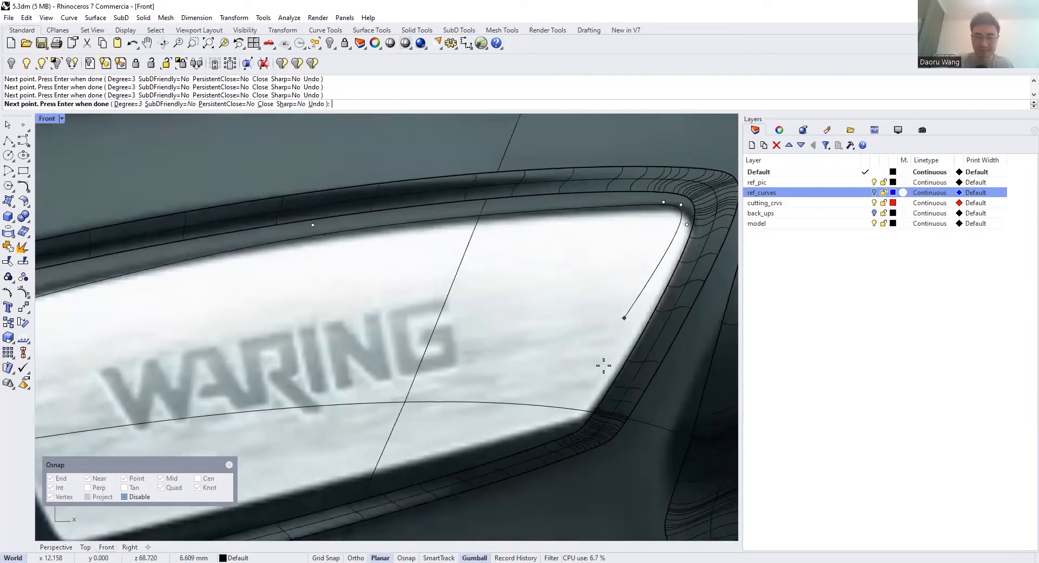
pyautogui.scroll(2, 608, 374)
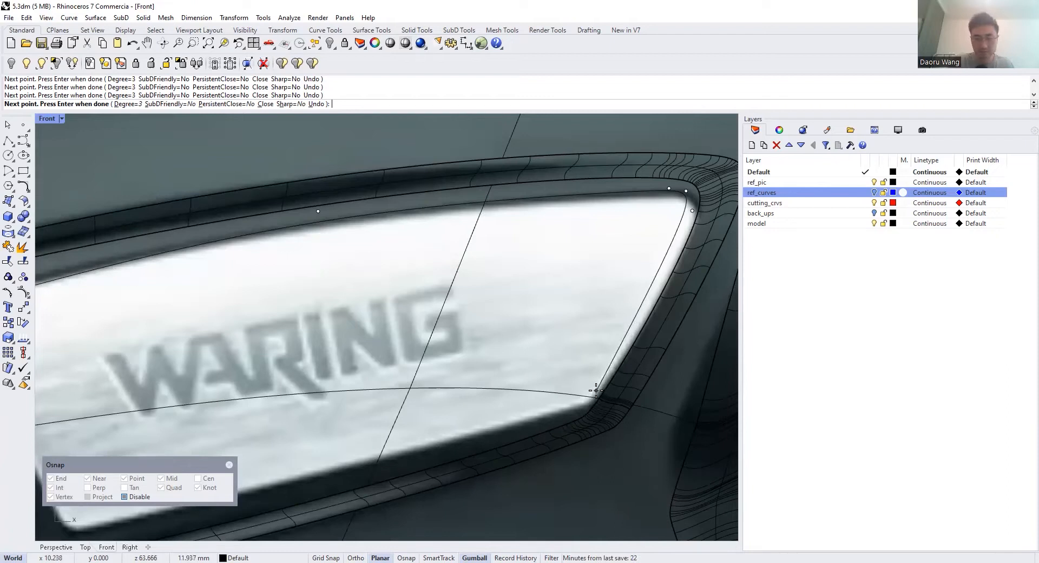
pyautogui.click(596, 390)
pyautogui.click(583, 404)
pyautogui.click(552, 413)
pyautogui.scroll(-4, 561, 405)
pyautogui.scroll(3, 527, 388)
pyautogui.click(541, 379)
# Trace the label's lower-left corner and close the curve on its start point with object snaps turned back on
pyautogui.scroll(3, 313, 435)
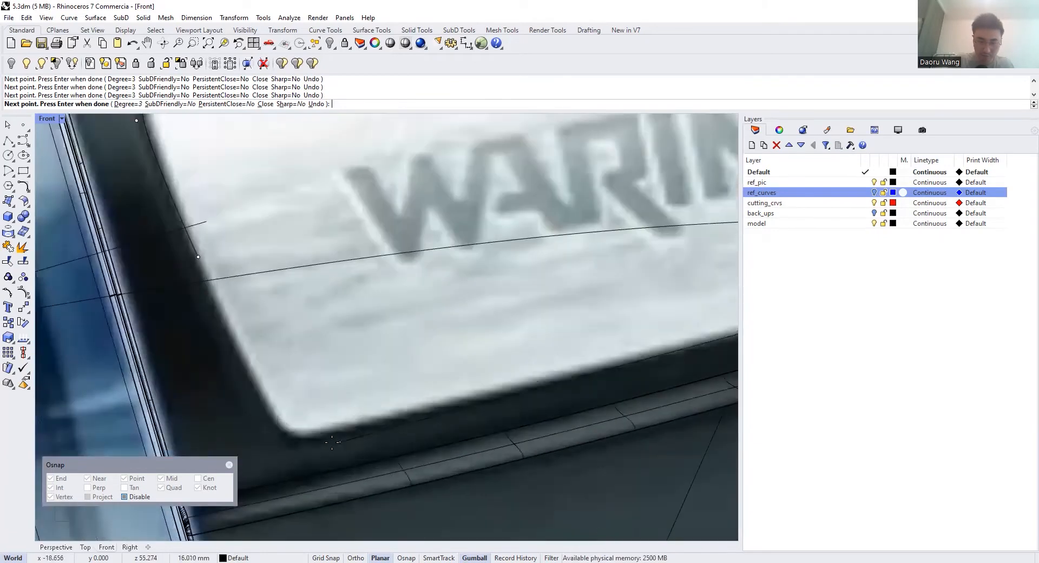
pyautogui.click(325, 437)
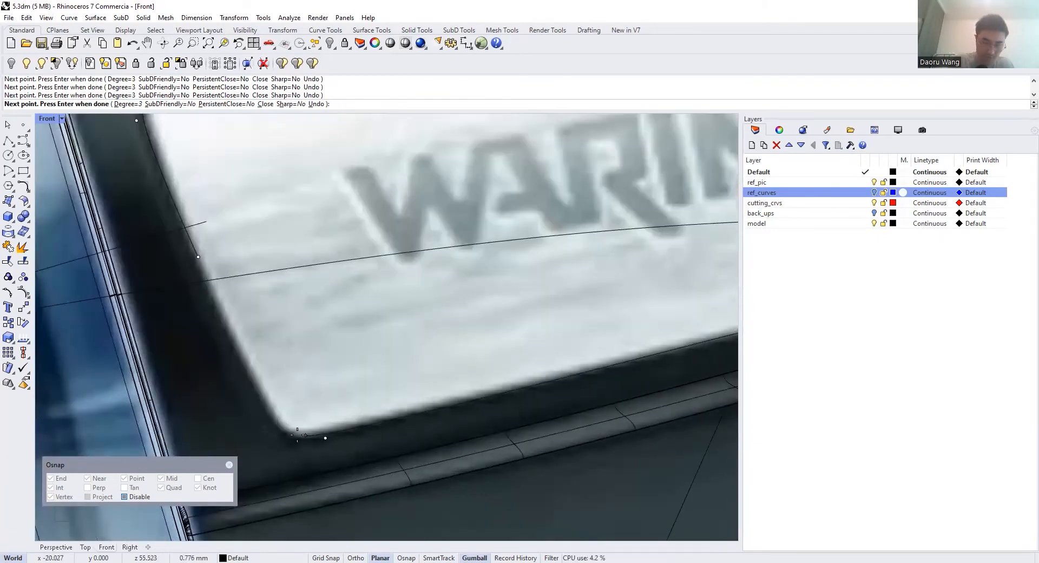
pyautogui.click(260, 410)
pyautogui.scroll(-3, 327, 416)
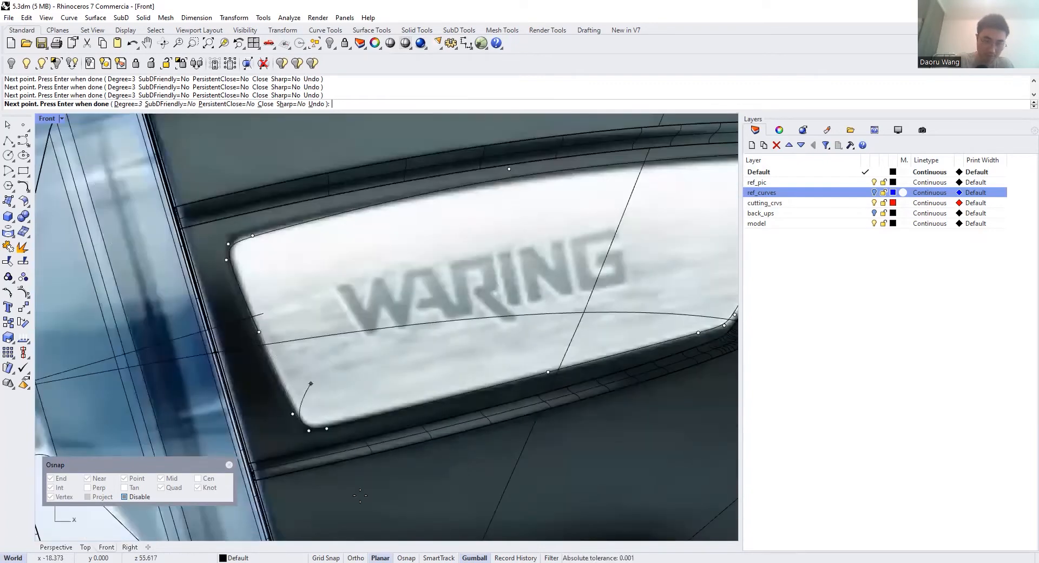
pyautogui.click(406, 556)
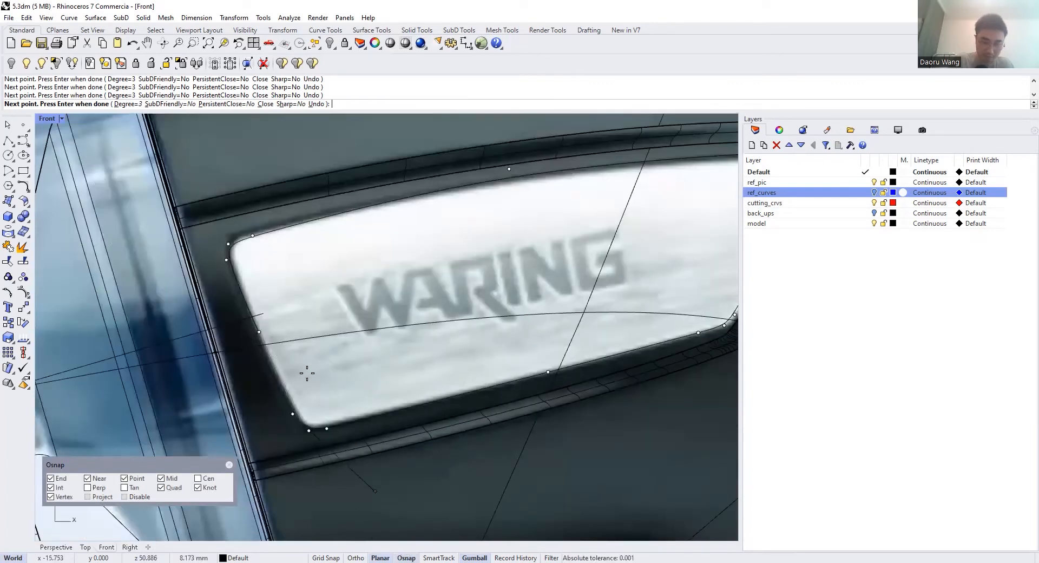
pyautogui.click(260, 333)
pyautogui.rightClick(280, 361)
pyautogui.press('Escape')
# Insert a control point near the middle of the closed label curve's right edge
pyautogui.click(279, 362)
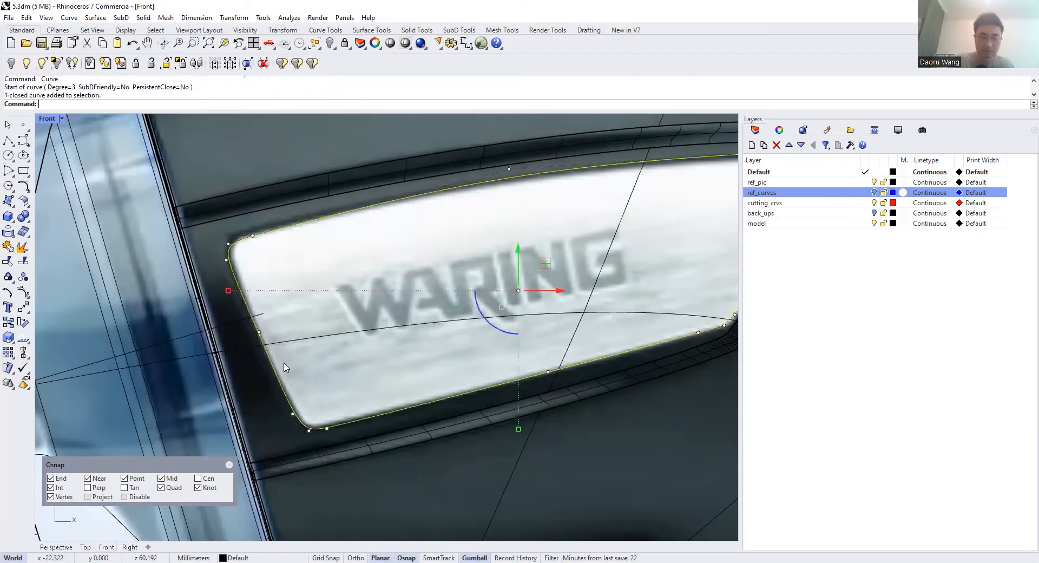
pyautogui.scroll(-2, 284, 368)
pyautogui.scroll(-2, 439, 333)
pyautogui.scroll(2, 439, 333)
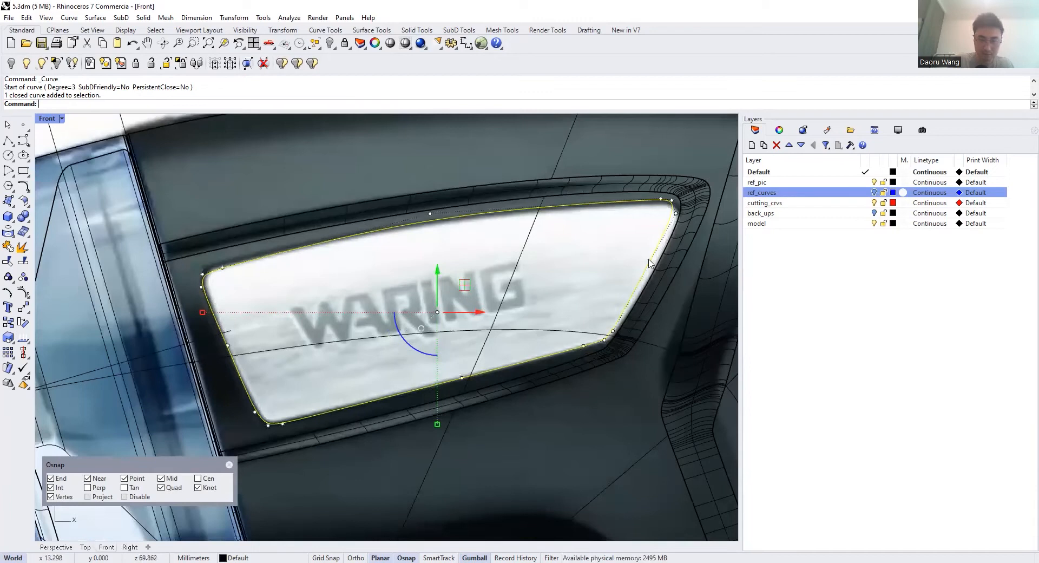
pyautogui.scroll(5, 662, 274)
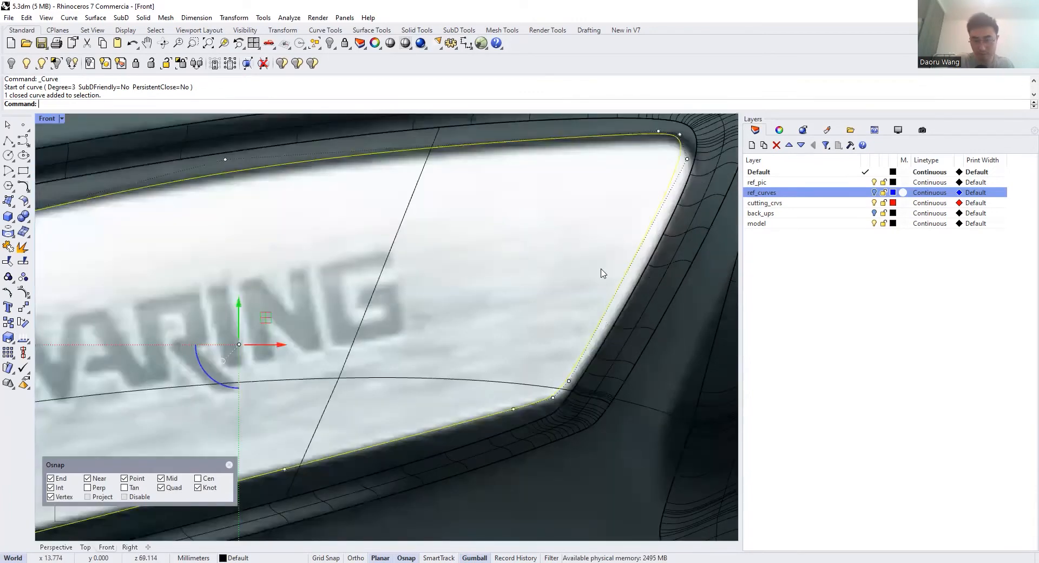
pyautogui.click(591, 279)
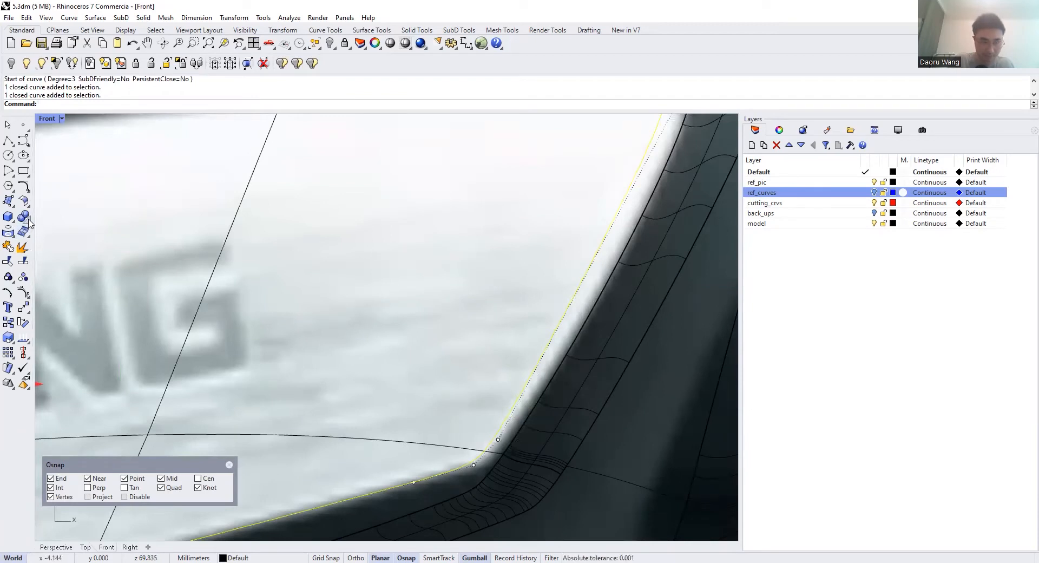
pyautogui.click(24, 293)
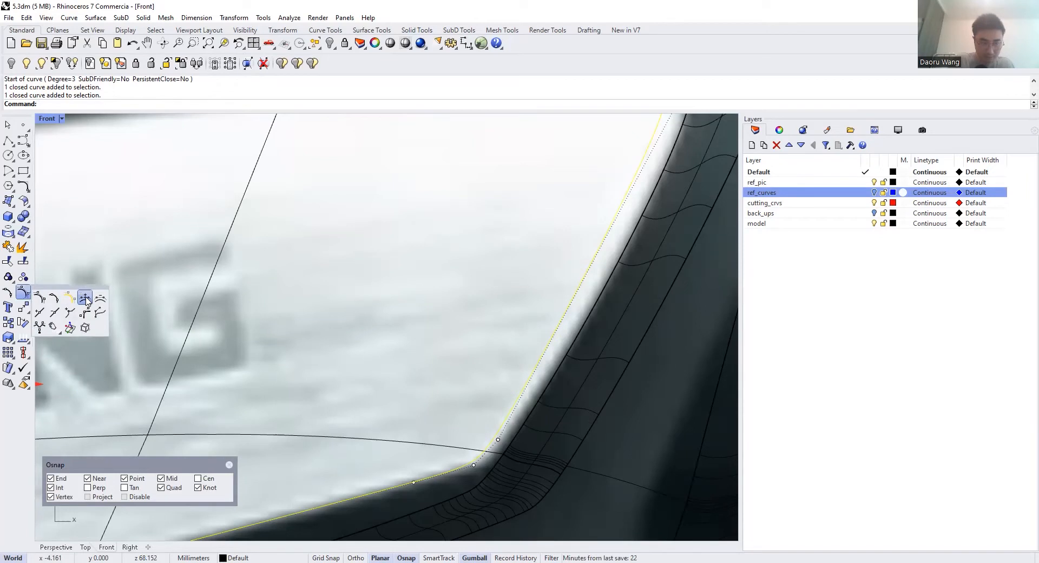
pyautogui.click(84, 298)
pyautogui.scroll(-2, 603, 244)
pyautogui.scroll(-2, 595, 260)
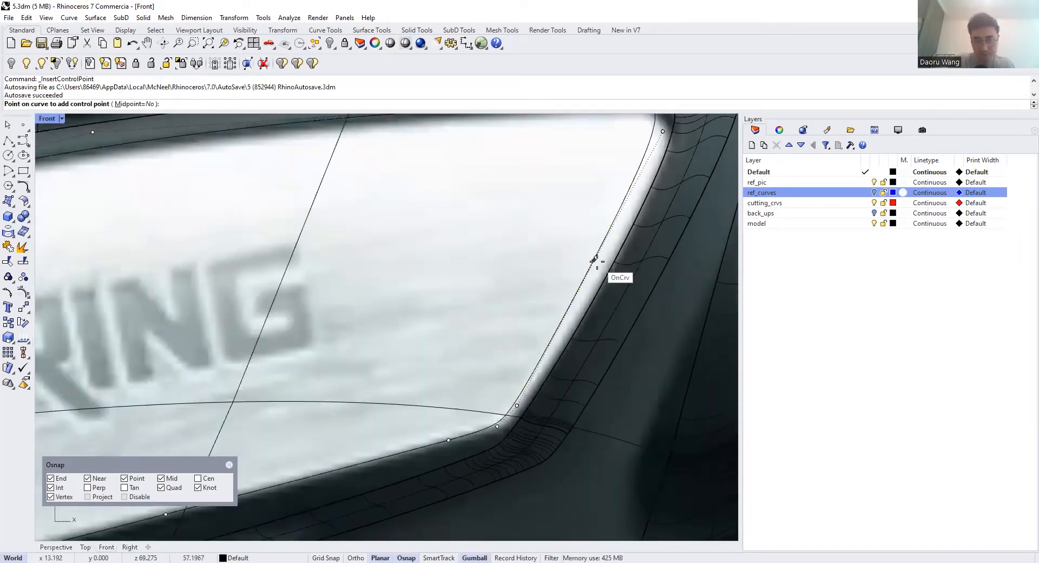
pyautogui.scroll(-2, 595, 261)
pyautogui.click(590, 270)
pyautogui.press('Return')
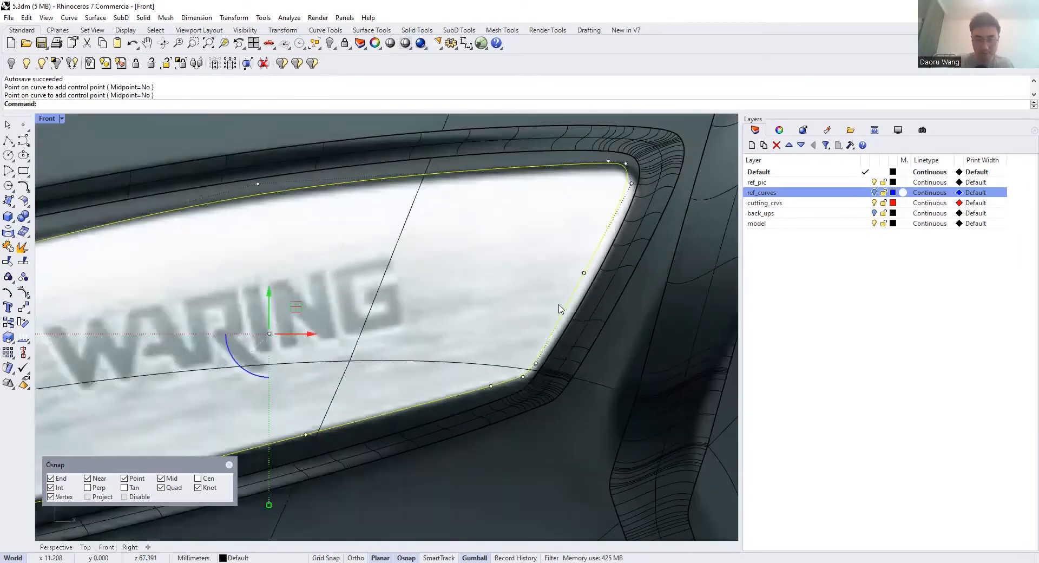
# Hide the model around the closed label curve and adjust the height of the control point in the middle of its upper edge
pyautogui.scroll(-2, 561, 306)
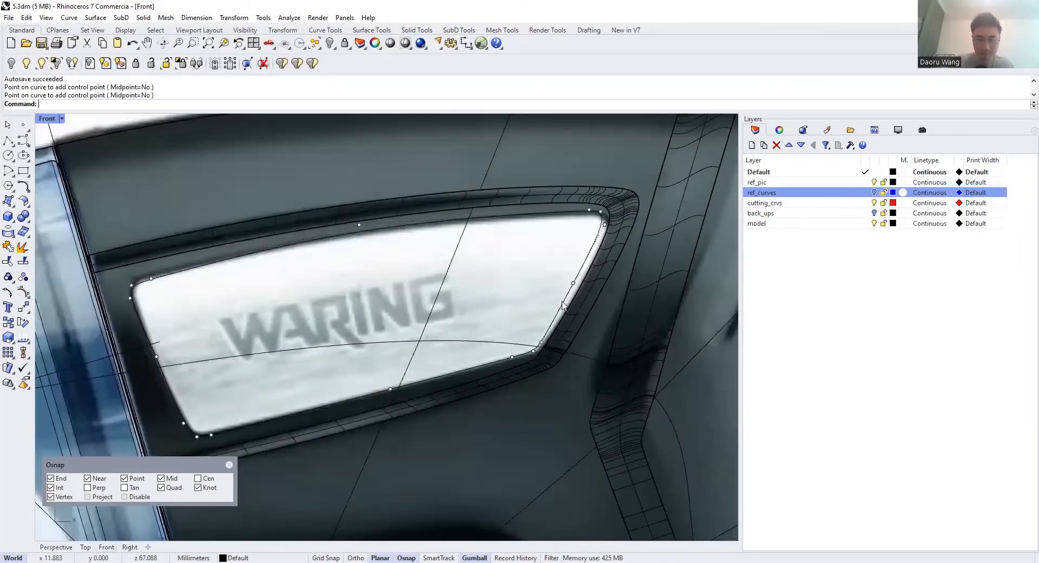
pyautogui.click(331, 43)
pyautogui.click(364, 230)
pyautogui.scroll(2, 338, 235)
pyautogui.click(370, 216)
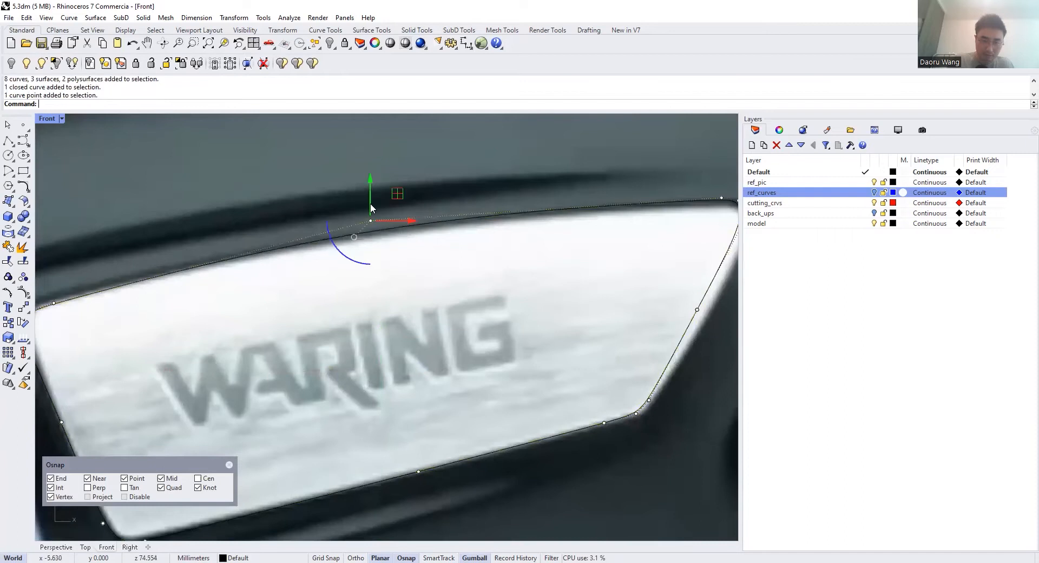
pyautogui.moveTo(371, 193); pyautogui.dragTo(450, 234)
pyautogui.scroll(-6, 444, 200)
pyautogui.scroll(11, 243, 238)
pyautogui.scroll(-4, 374, 251)
pyautogui.moveTo(395, 188); pyautogui.dragTo(395, 181)
# Reposition the control points at the label curve's upper-left corner to follow the reference picture's rounded corner
pyautogui.click(358, 224)
pyautogui.scroll(3, 351, 210)
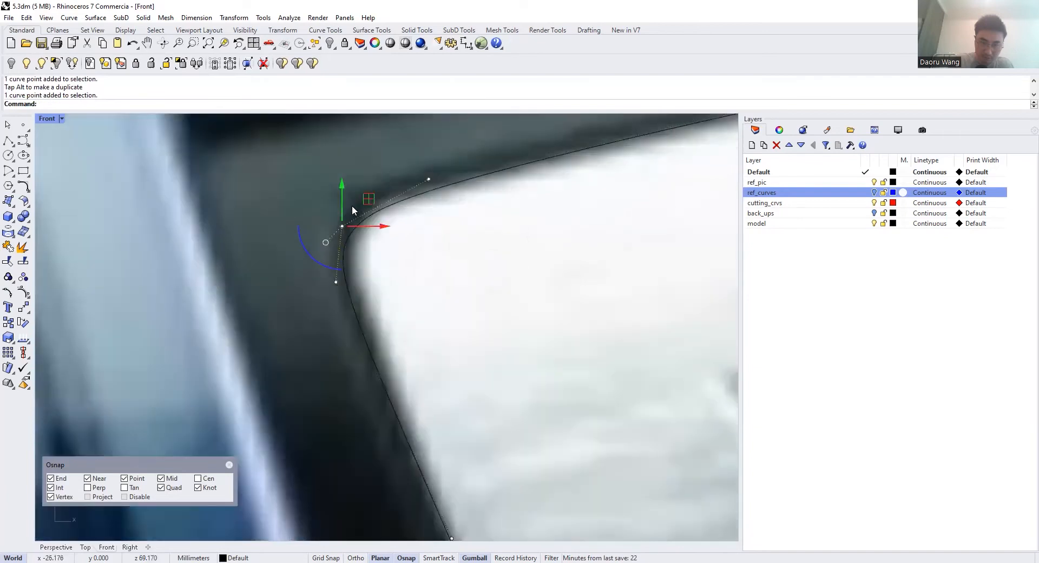
pyautogui.press('Escape')
pyautogui.click(354, 229)
pyautogui.moveTo(368, 238); pyautogui.dragTo(383, 215)
# Move the control point in the middle of the label curve's left edge to match the picture
pyautogui.scroll(-7, 383, 215)
pyautogui.moveTo(383, 214); pyautogui.dragTo(336, 129, button='right')
pyautogui.scroll(4, 436, 382)
pyautogui.moveTo(349, 247); pyautogui.dragTo(359, 233)
# Examine how closely the label curve follows the reference picture at its lower-left corner and right edge
pyautogui.scroll(-6, 359, 233)
pyautogui.scroll(10, 406, 338)
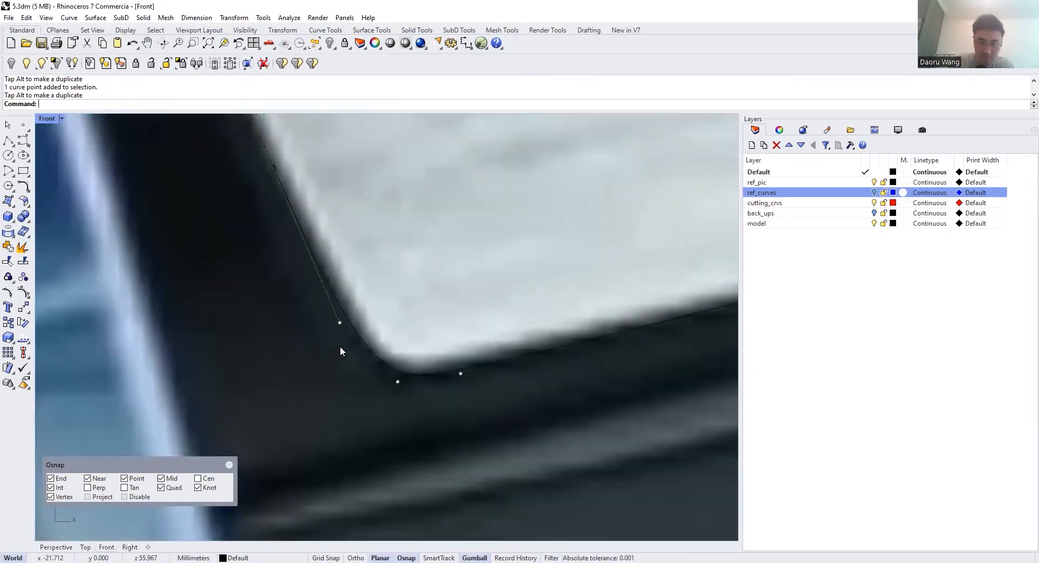
pyautogui.scroll(-10, 341, 346)
pyautogui.moveTo(627, 318); pyautogui.dragTo(451, 357, button='right')
pyautogui.scroll(-4, 490, 333)
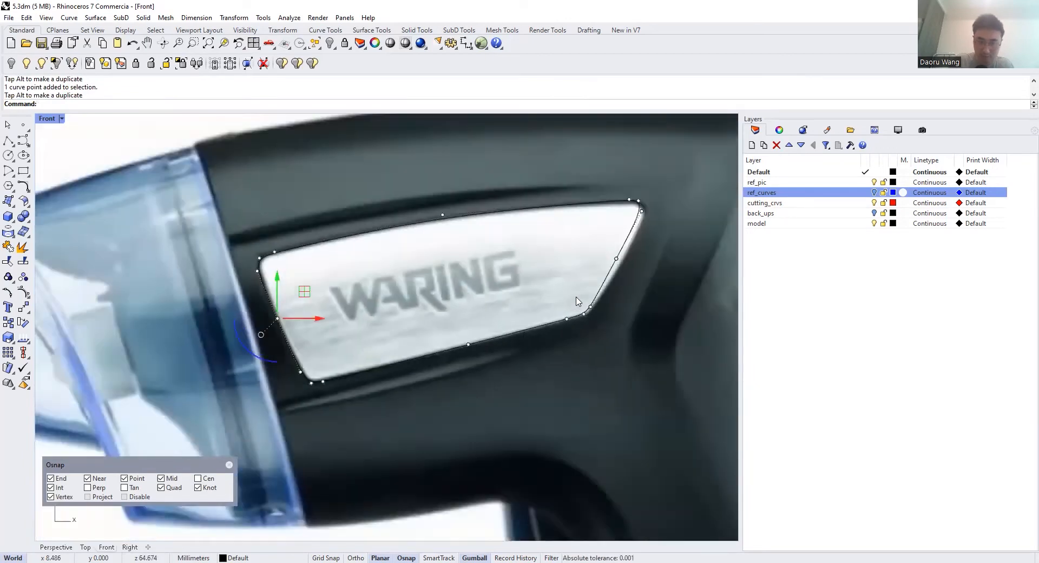
pyautogui.scroll(5, 578, 298)
pyautogui.scroll(-5, 595, 286)
pyautogui.scroll(6, 601, 278)
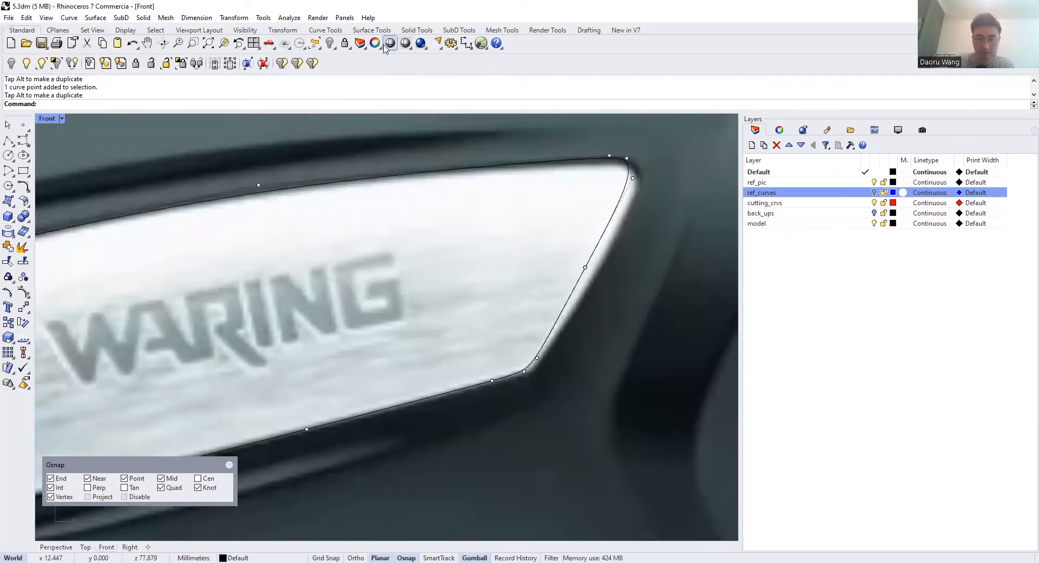
# Show the hidden model parts and move the control points at the label curve's upper-right corner outward
pyautogui.rightClick(329, 43)
pyautogui.scroll(5, 610, 165)
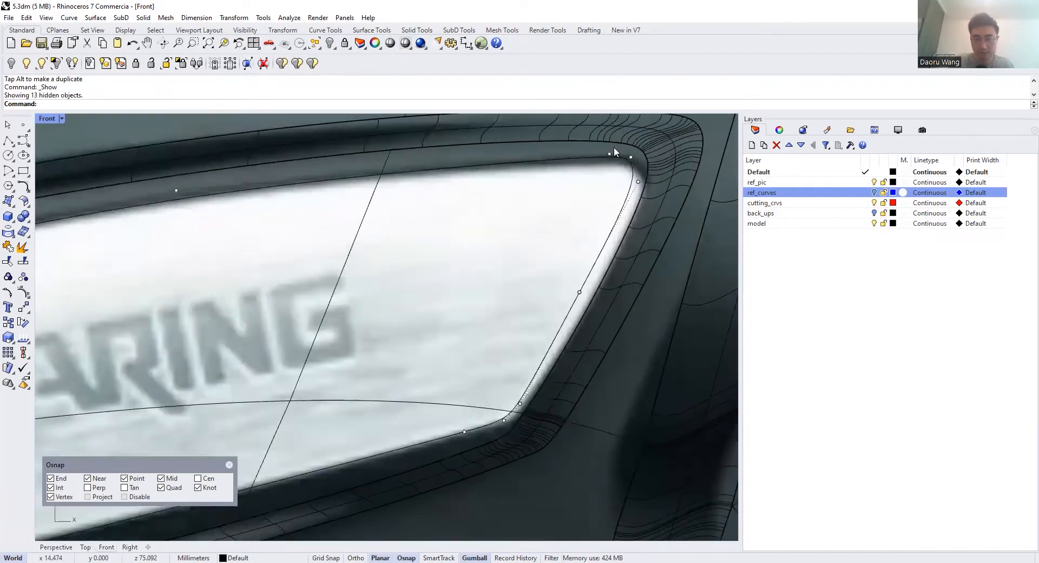
pyautogui.click(614, 157)
pyautogui.scroll(2, 614, 154)
pyautogui.moveTo(617, 155); pyautogui.dragTo(662, 148)
pyautogui.click(655, 163)
# Check the finished label curve against the body recess in the Front and Perspective views, and clear the selection
pyautogui.scroll(-3, 615, 205)
pyautogui.scroll(-4, 439, 262)
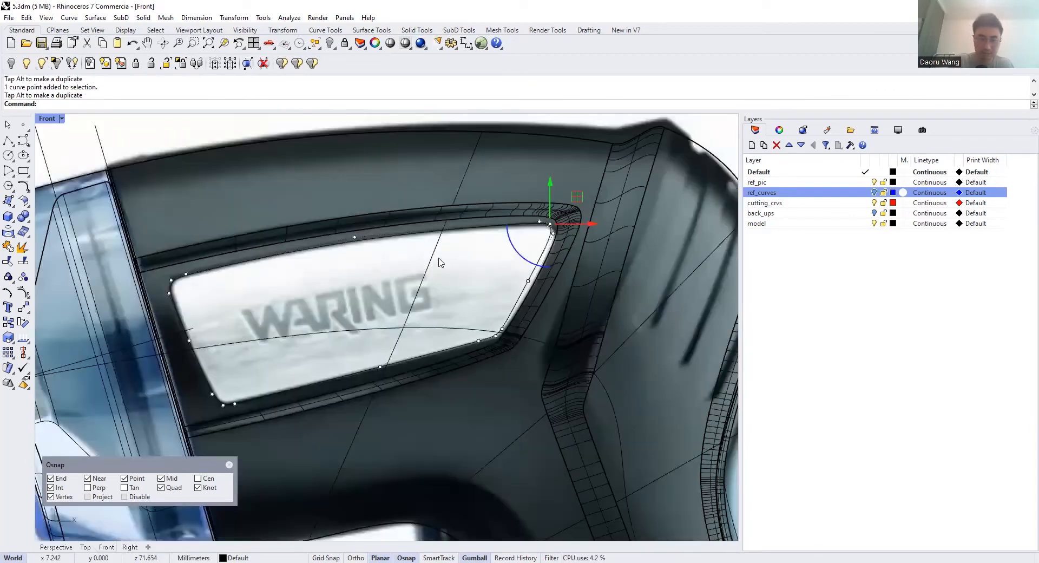
pyautogui.scroll(3, 395, 255)
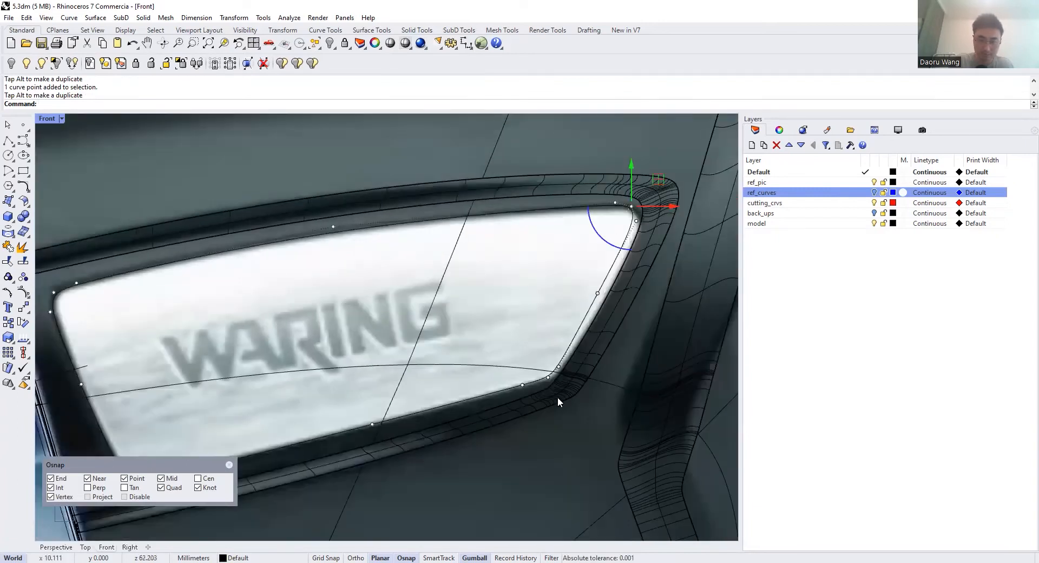
pyautogui.scroll(8, 509, 398)
pyautogui.scroll(-8, 482, 421)
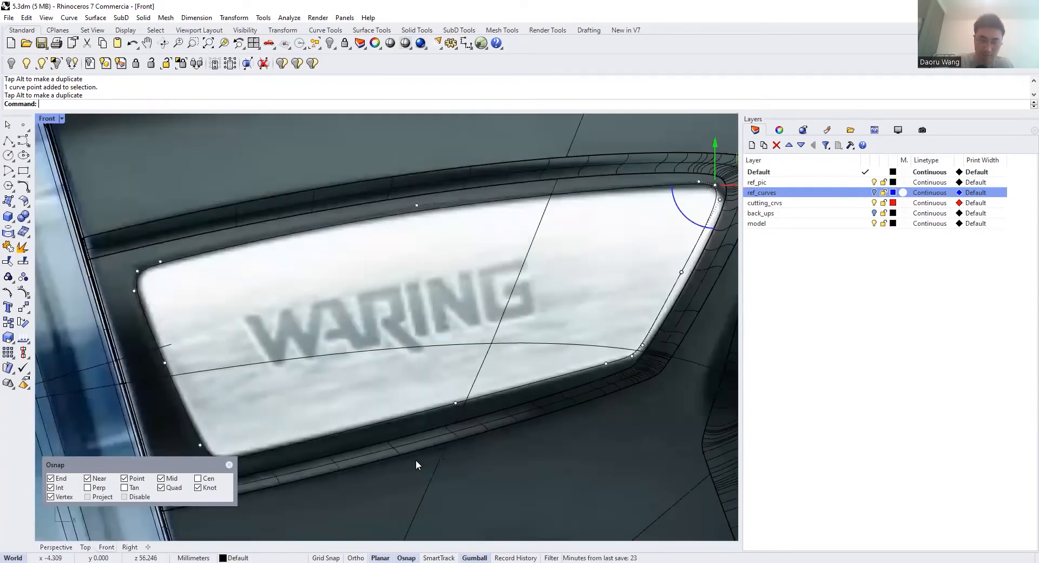
pyautogui.scroll(-3, 117, 536)
pyautogui.click(56, 546)
pyautogui.scroll(3, 400, 357)
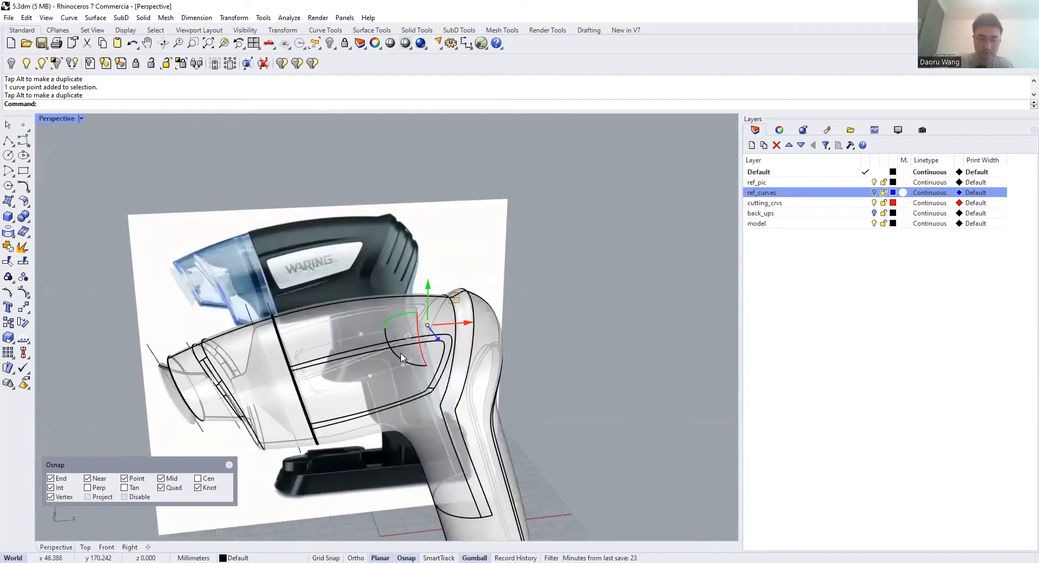
pyautogui.click(107, 547)
pyautogui.scroll(3, 462, 312)
pyautogui.click(505, 313)
pyautogui.press('Escape')
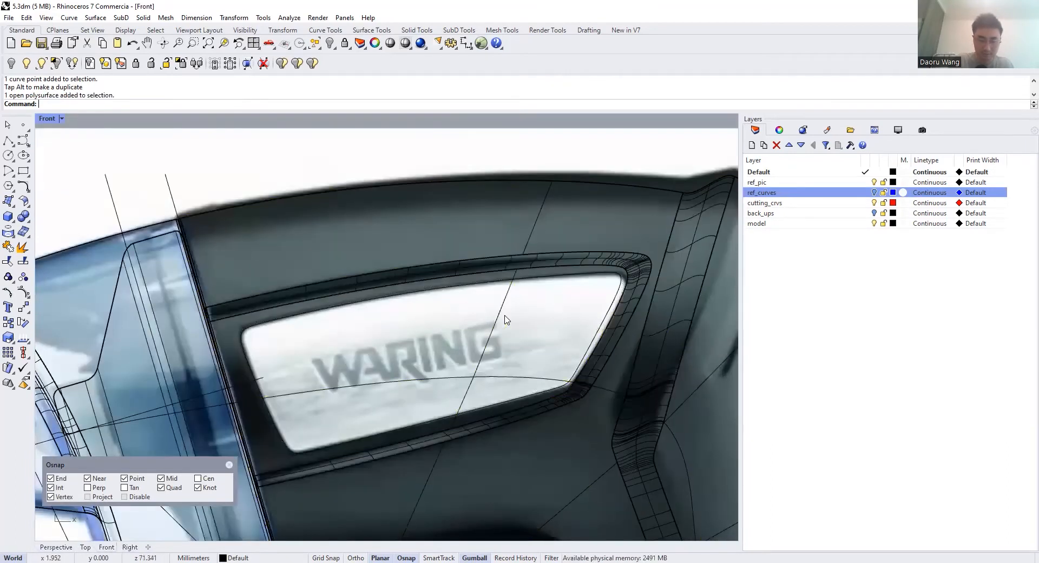
# Set the Top view to the Shaded display mode and frame the whole appliance
pyautogui.click(85, 547)
pyautogui.scroll(-5, 388, 348)
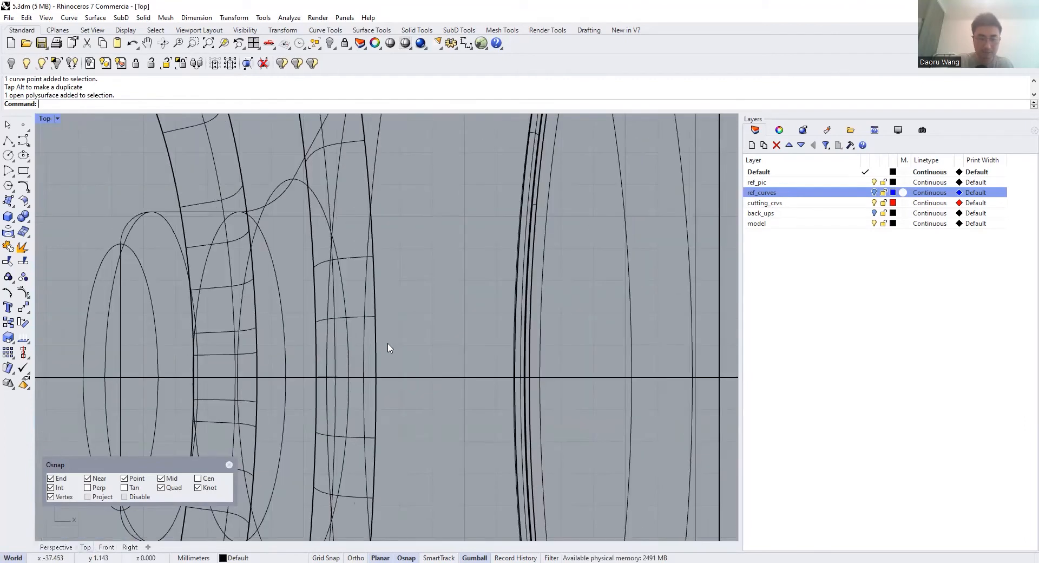
pyautogui.rightClick(329, 43)
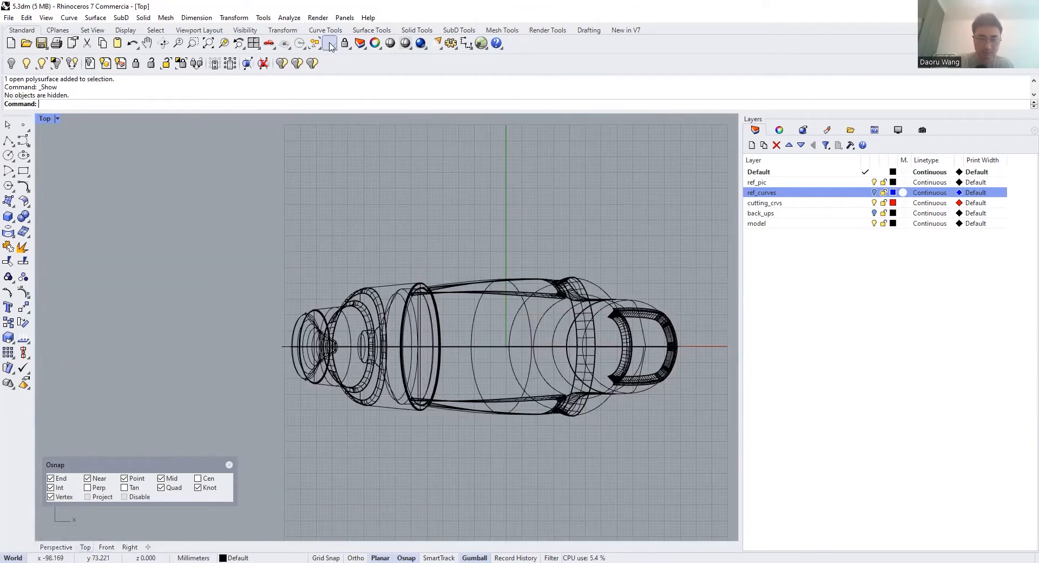
pyautogui.moveTo(450, 216); pyautogui.dragTo(424, 210, button='right')
pyautogui.click(56, 120)
pyautogui.click(81, 161)
pyautogui.scroll(3, 468, 271)
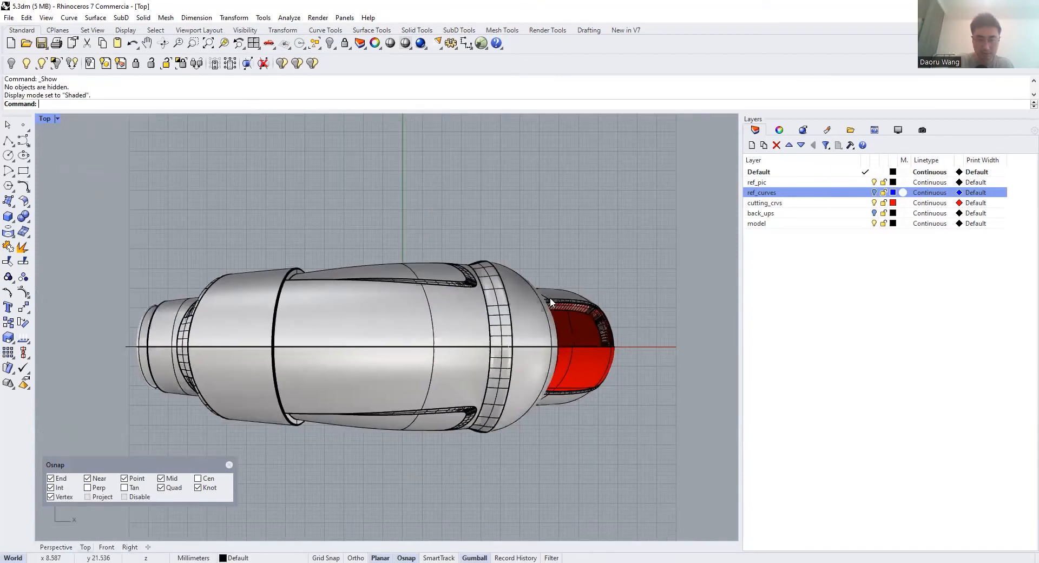
# Explode the main body and handle polysurface into separate surfaces
pyautogui.click(557, 303)
pyautogui.keyDown('shift'); pyautogui.click(559, 324); pyautogui.keyUp('shift')
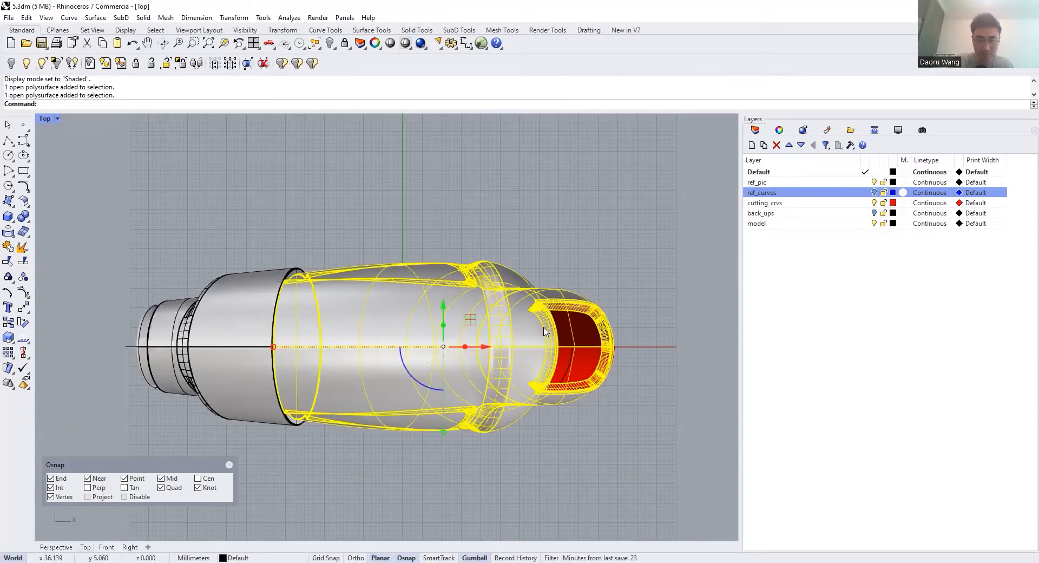
pyautogui.click(26, 249)
# Delete the exploded body and handle surfaces on the positive-Y side of the centre line
pyautogui.moveTo(548, 329); pyautogui.dragTo(347, 269)
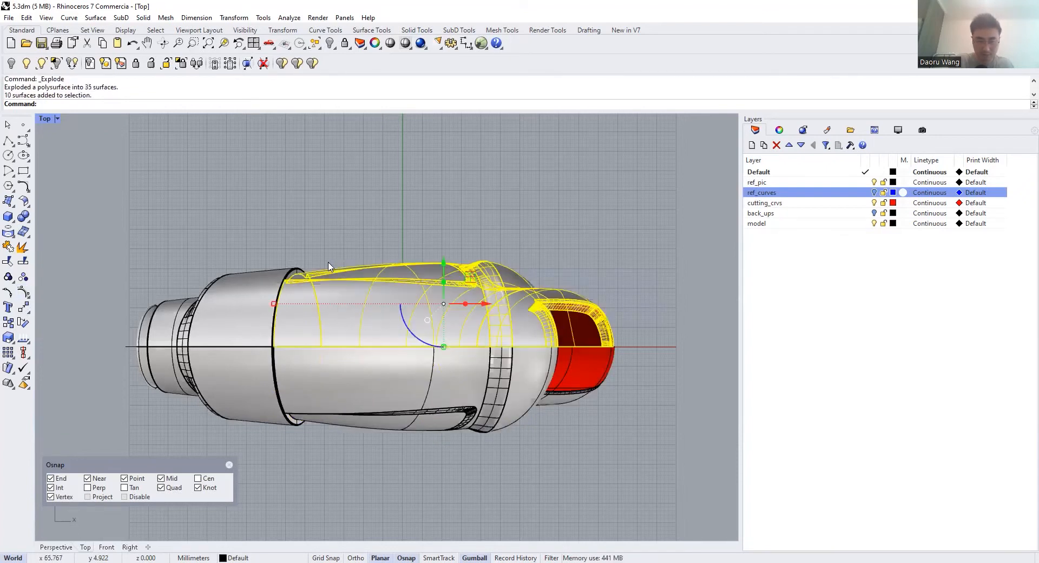
pyautogui.write('E')
pyautogui.press('Return')
# Hide the cap surface that closes the body's front opening
pyautogui.scroll(6, 290, 278)
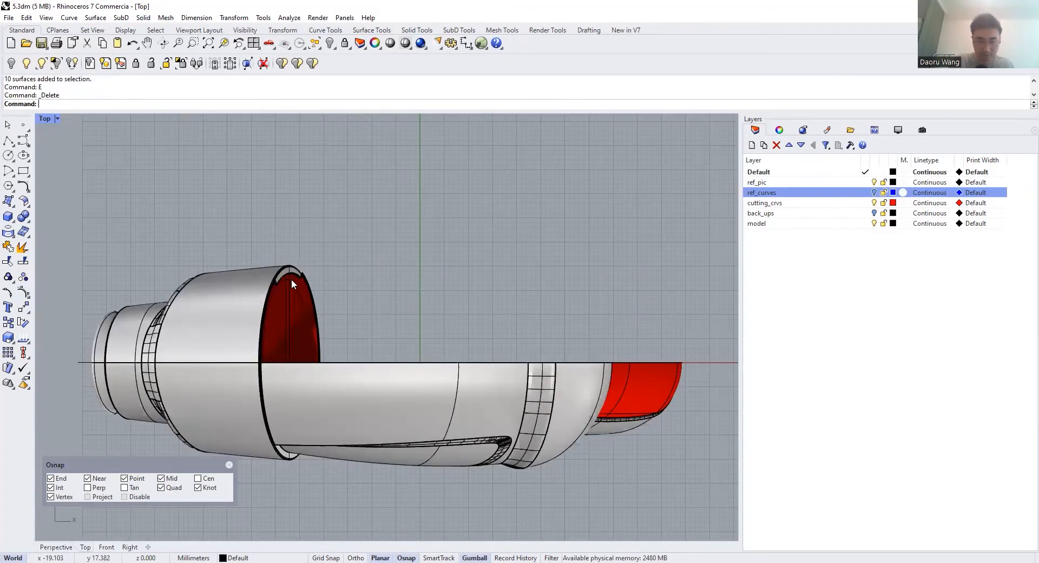
pyautogui.scroll(-5, 285, 316)
pyautogui.click(284, 317)
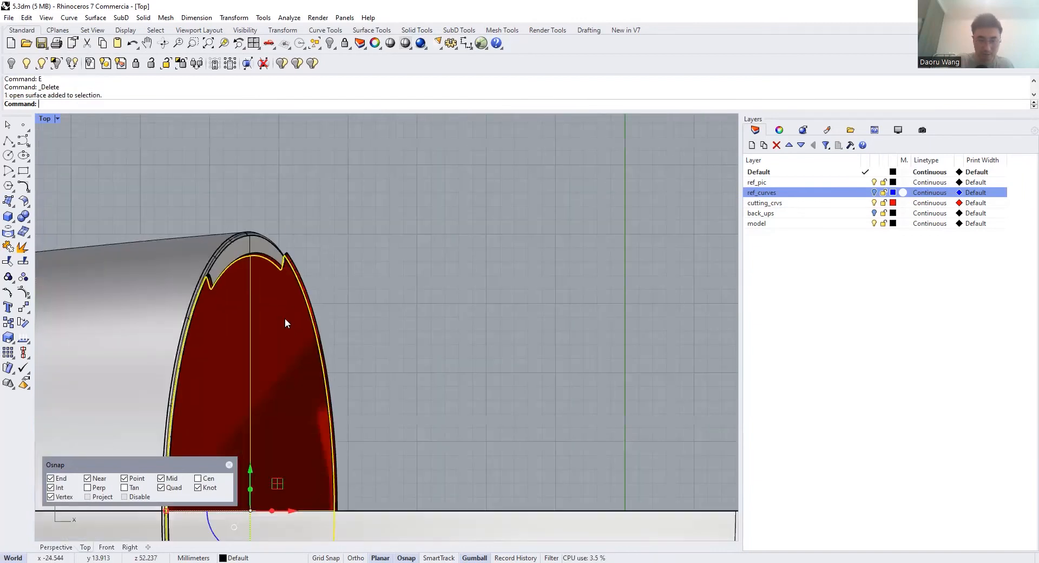
pyautogui.middleClick(284, 317)
pyautogui.click(255, 312)
# Hide the closed front housing polysurface and the closed inner surface behind it
pyautogui.click(252, 330)
pyautogui.scroll(2, 238, 331)
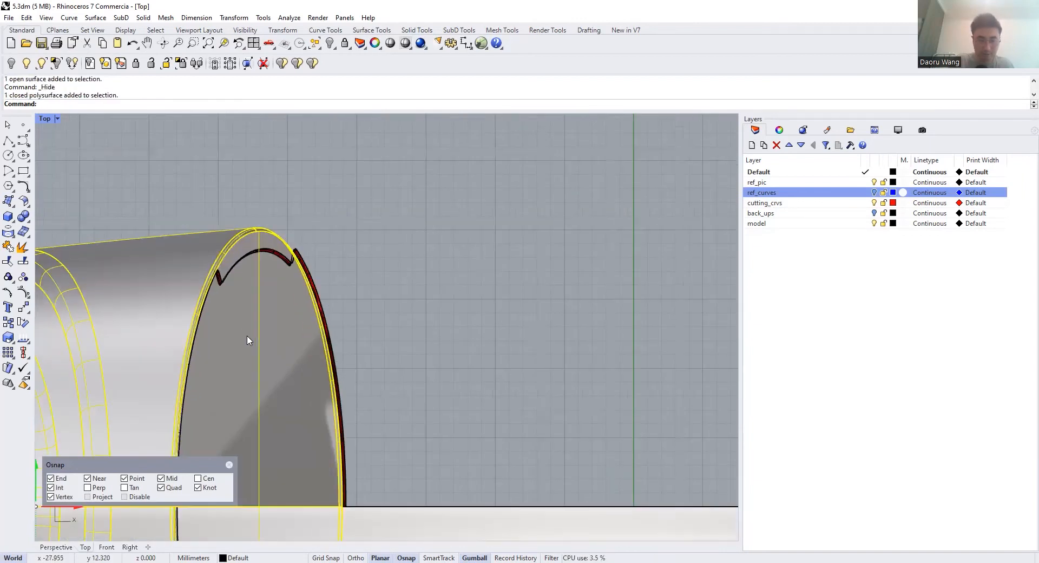
pyautogui.middleClick(217, 331)
pyautogui.click(217, 331)
pyautogui.scroll(-8, 312, 336)
pyautogui.click(312, 336)
pyautogui.scroll(4, 311, 336)
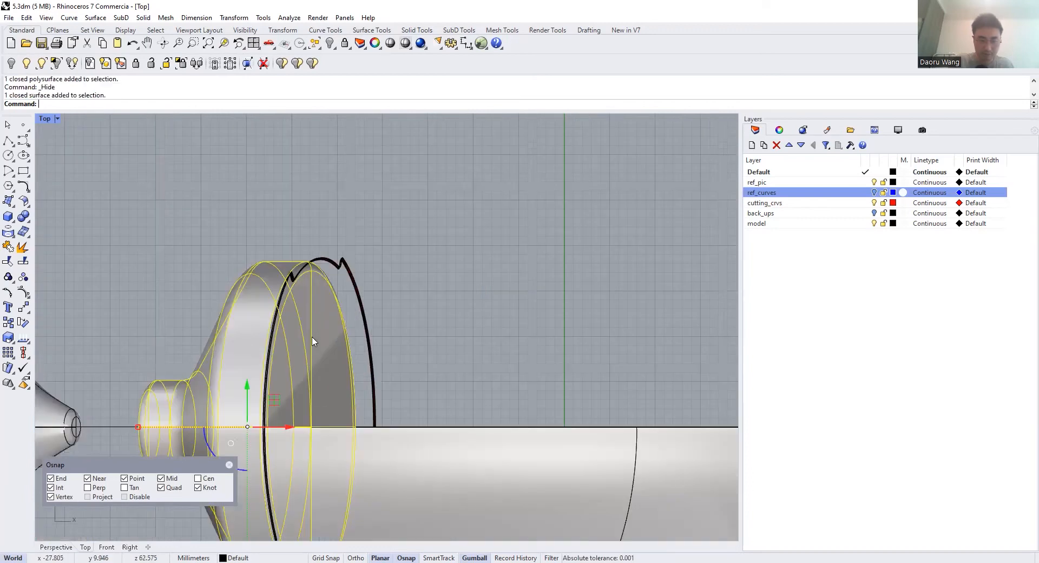
pyautogui.middleClick(312, 336)
pyautogui.click(282, 341)
# Delete the seven thin rim surfaces left on the positive-Y side of the body's front opening
pyautogui.moveTo(391, 346); pyautogui.dragTo(227, 225)
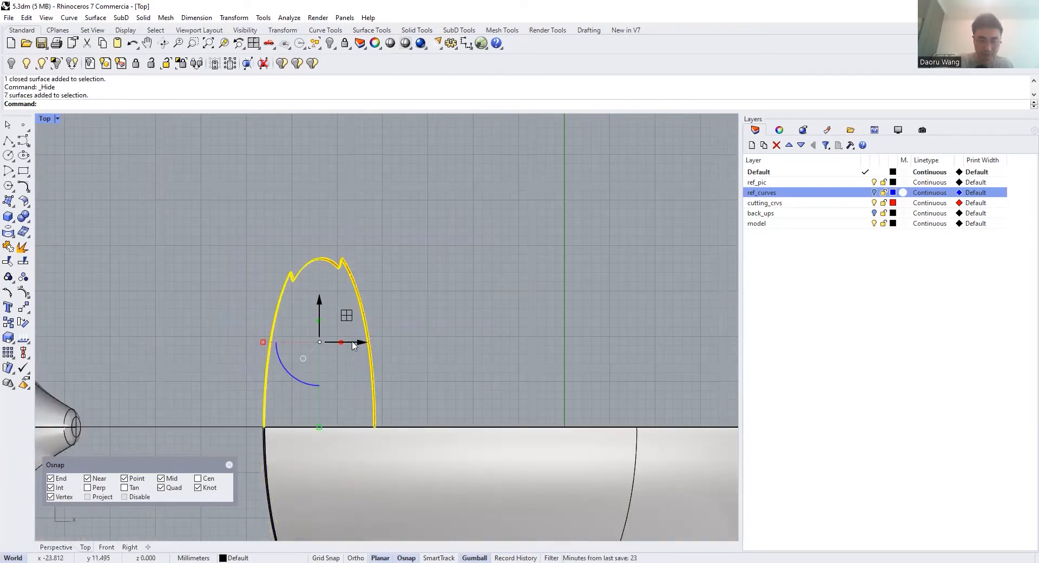
pyautogui.scroll(8, 302, 399)
pyautogui.scroll(-3, 274, 401)
pyautogui.scroll(6, 309, 398)
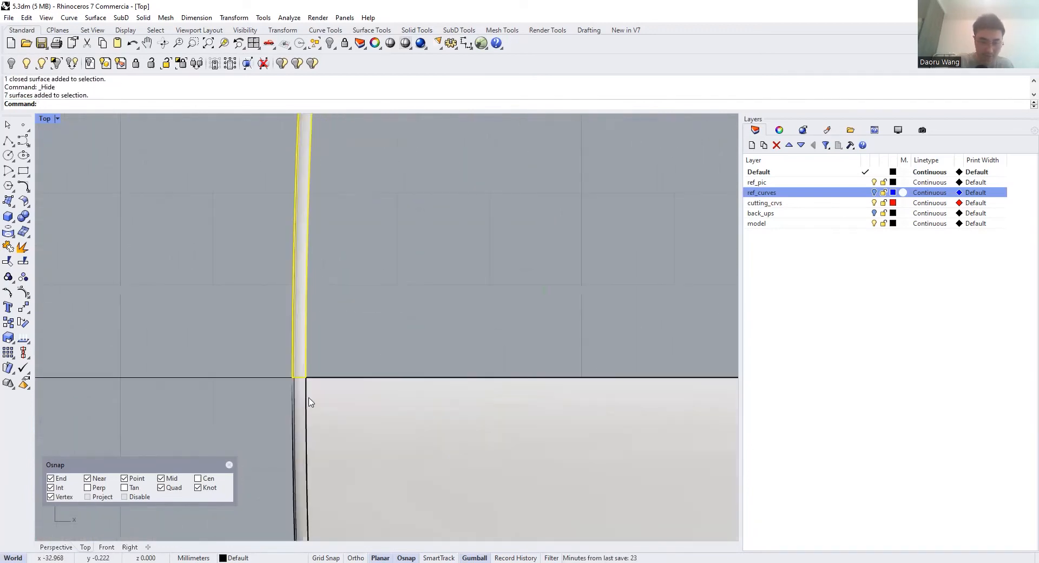
pyautogui.scroll(-4, 311, 373)
pyautogui.scroll(-3, 263, 256)
pyautogui.press('Delete')
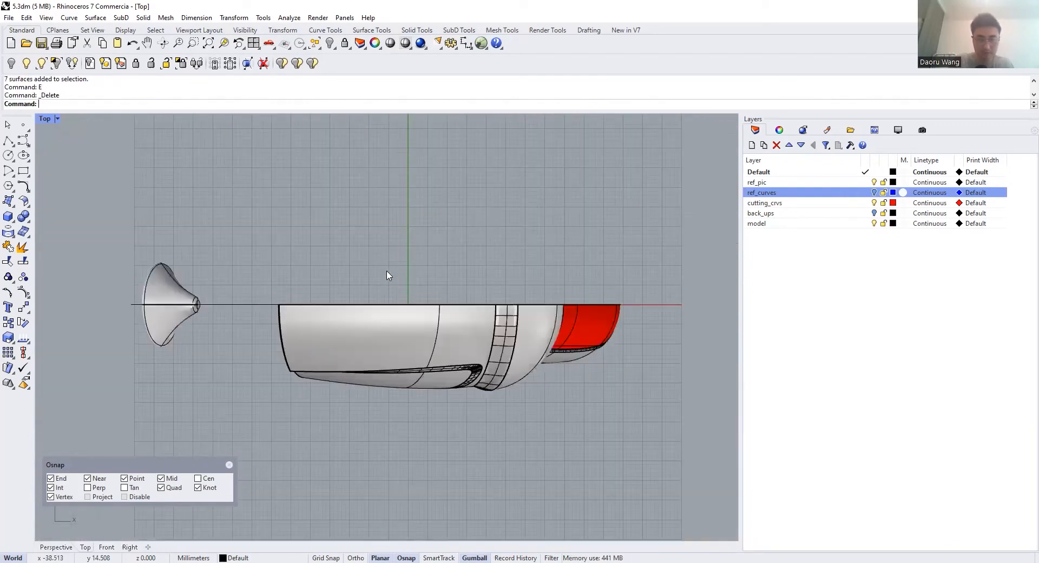
# Show the hidden front parts again and select the cap surface at the body's front opening
pyautogui.scroll(-3, 248, 243)
pyautogui.rightClick(329, 43)
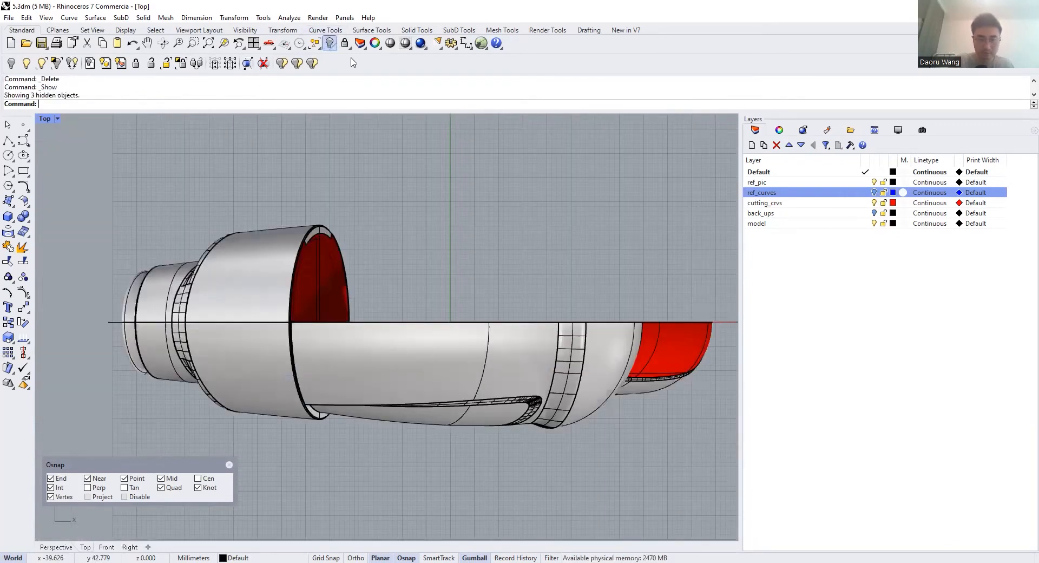
pyautogui.scroll(8, 257, 235)
pyautogui.click(257, 235)
pyautogui.scroll(-5, 258, 236)
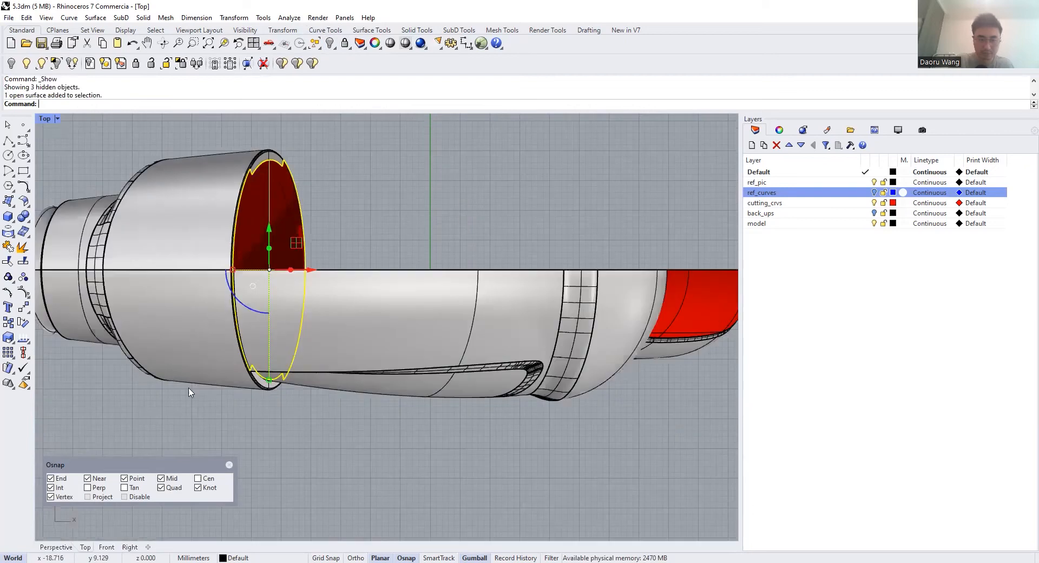
# Examine the inset grip surface and its recess at the back of the handle in the Perspective view
pyautogui.click(59, 546)
pyautogui.scroll(-3, 348, 358)
pyautogui.scroll(3, 388, 314)
pyautogui.moveTo(389, 314); pyautogui.dragTo(246, 429, button='right')
pyautogui.moveTo(328, 389); pyautogui.dragTo(341, 345, button='right')
pyautogui.click(329, 348)
pyautogui.scroll(-7, 485, 261)
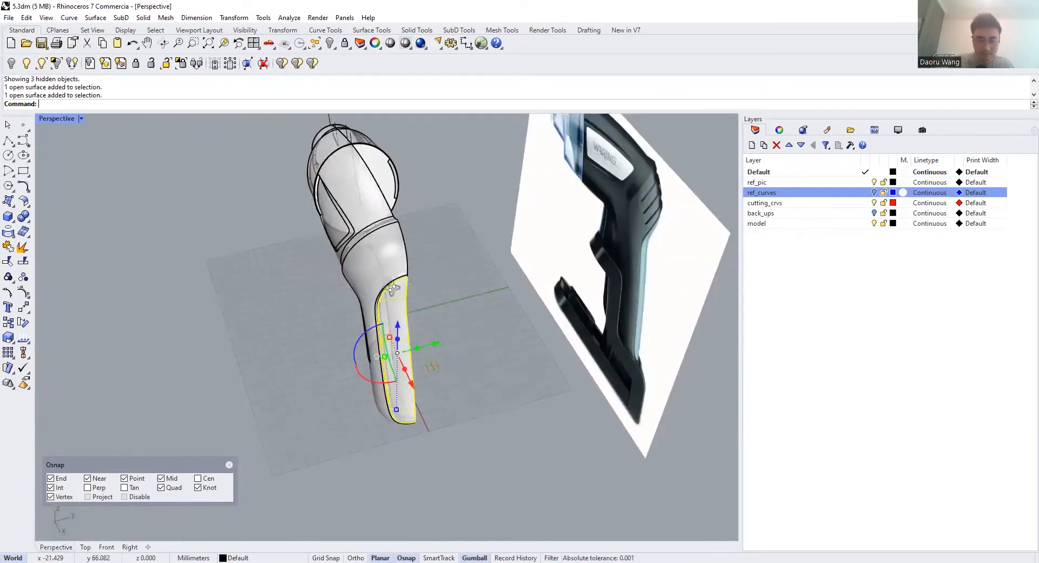
pyautogui.moveTo(392, 287); pyautogui.dragTo(299, 288, button='right')
pyautogui.scroll(7, 462, 321)
pyautogui.moveTo(423, 311); pyautogui.dragTo(415, 274, button='right')
pyautogui.scroll(6, 414, 274)
pyautogui.scroll(-5, 480, 262)
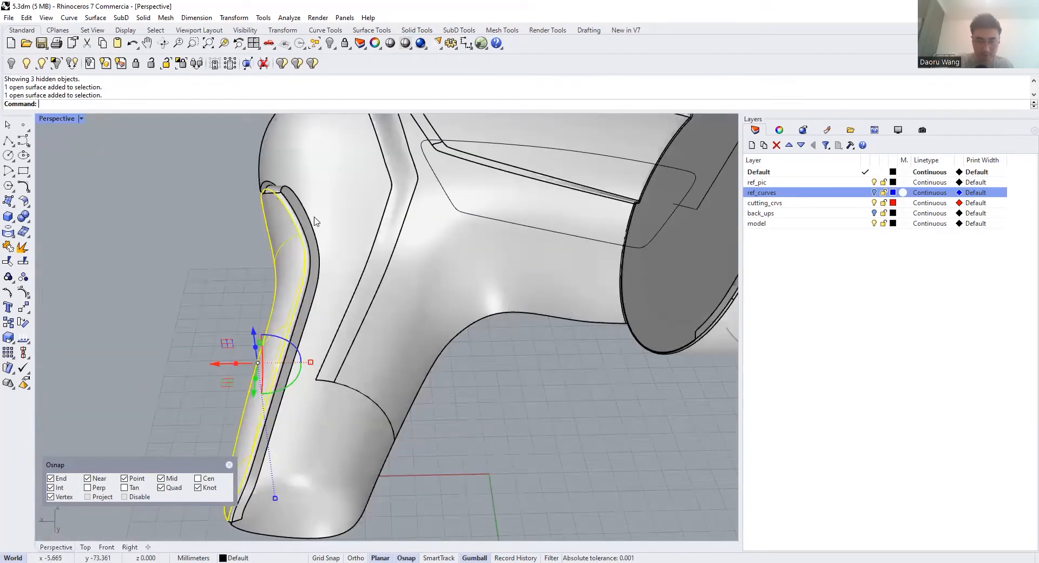
# Try hiding the grip inset and its neighbouring recess surface at the back of the handle, and undo the hide
pyautogui.scroll(3, 317, 221)
pyautogui.click(325, 238)
pyautogui.scroll(5, 310, 234)
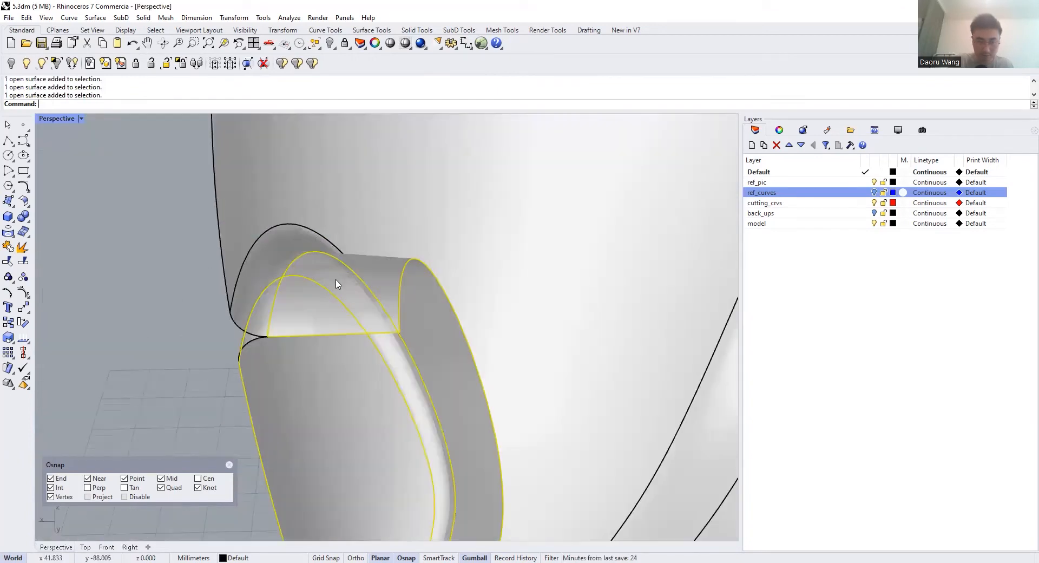
pyautogui.middleClick(304, 278)
pyautogui.click(307, 276)
pyautogui.scroll(-8, 366, 333)
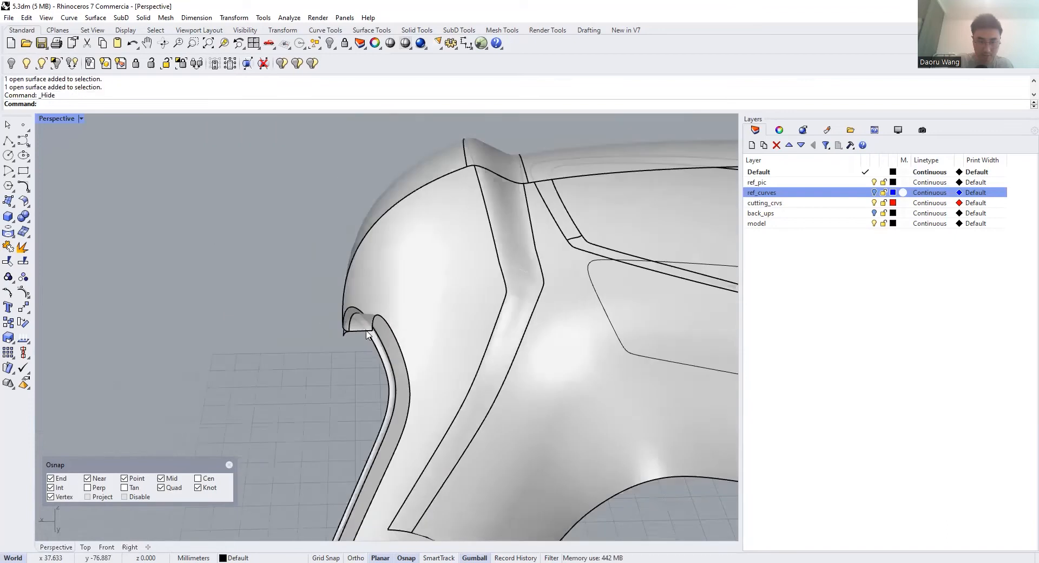
pyautogui.moveTo(375, 310); pyautogui.dragTo(389, 294, button='right')
pyautogui.hotkey('ctrl', 'z')
# Select the rear grip inset together with its adjoining groove and recess wall surfaces, and join them
pyautogui.moveTo(432, 252); pyautogui.dragTo(351, 280, button='right')
pyautogui.click(298, 310)
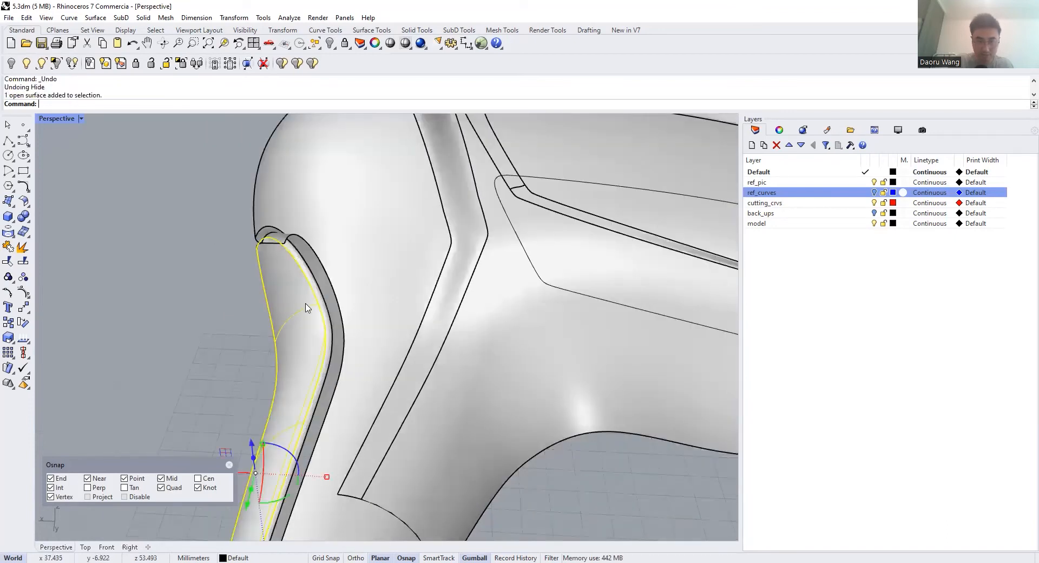
pyautogui.click(318, 297)
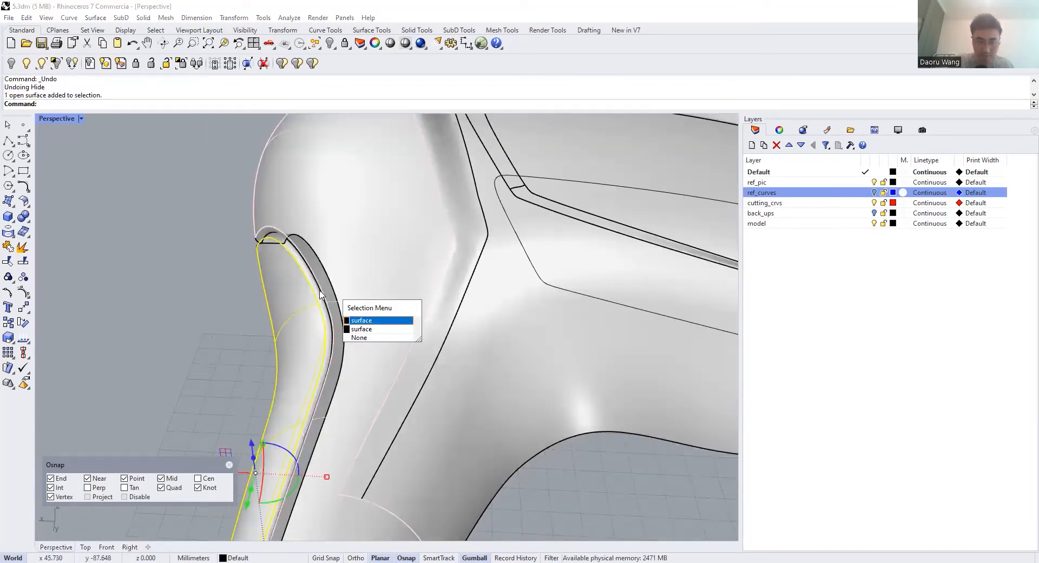
pyautogui.scroll(3, 321, 295)
pyautogui.click(319, 295)
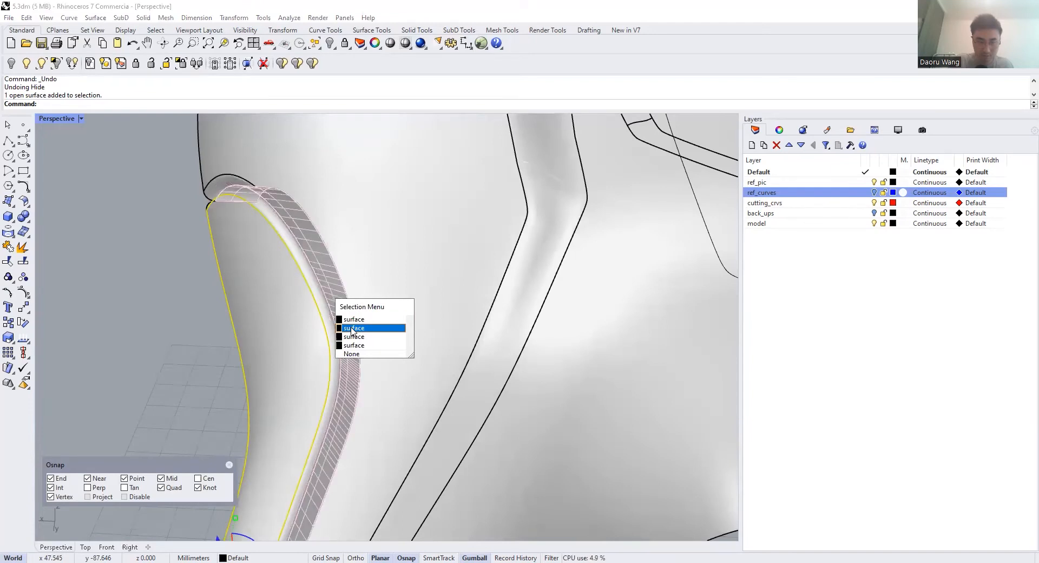
pyautogui.click(351, 330)
pyautogui.scroll(2, 324, 292)
pyautogui.moveTo(281, 211); pyautogui.dragTo(248, 141, button='right')
pyautogui.keyDown('shift'); pyautogui.click(247, 141); pyautogui.keyUp('shift')
pyautogui.click(8, 247)
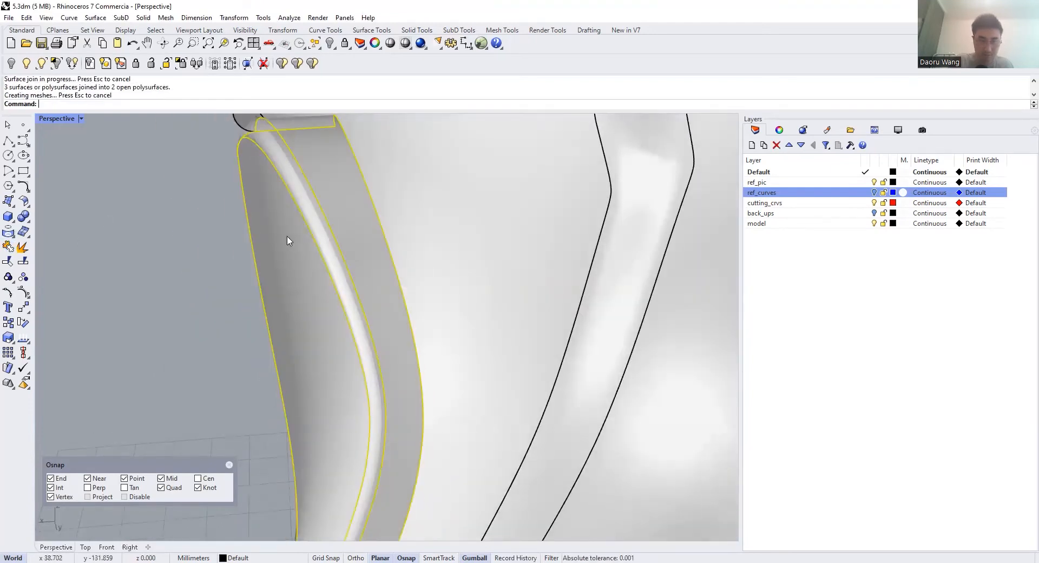
# Check which surfaces at the back of the handle belong to the joined grip polysurface by selecting them, and clear the selection
pyautogui.scroll(-4, 289, 240)
pyautogui.click(297, 272)
pyautogui.scroll(-2, 407, 236)
pyautogui.scroll(2, 348, 225)
pyautogui.scroll(3, 366, 204)
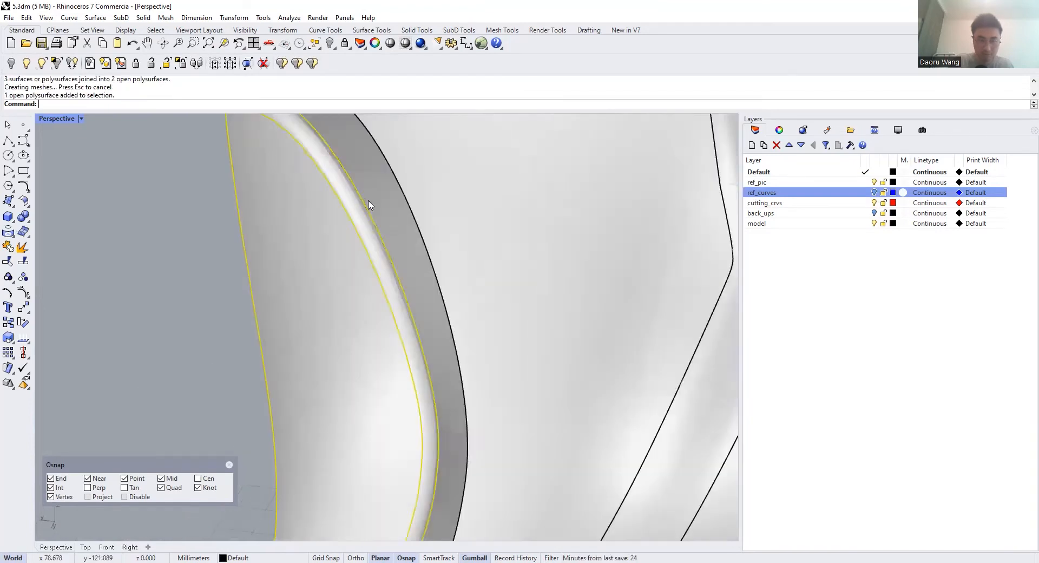
pyautogui.keyDown('shift'); pyautogui.click(382, 216); pyautogui.keyUp('shift')
pyautogui.moveTo(393, 224); pyautogui.dragTo(432, 244, button='right')
pyautogui.scroll(4, 306, 163)
pyautogui.press('Escape')
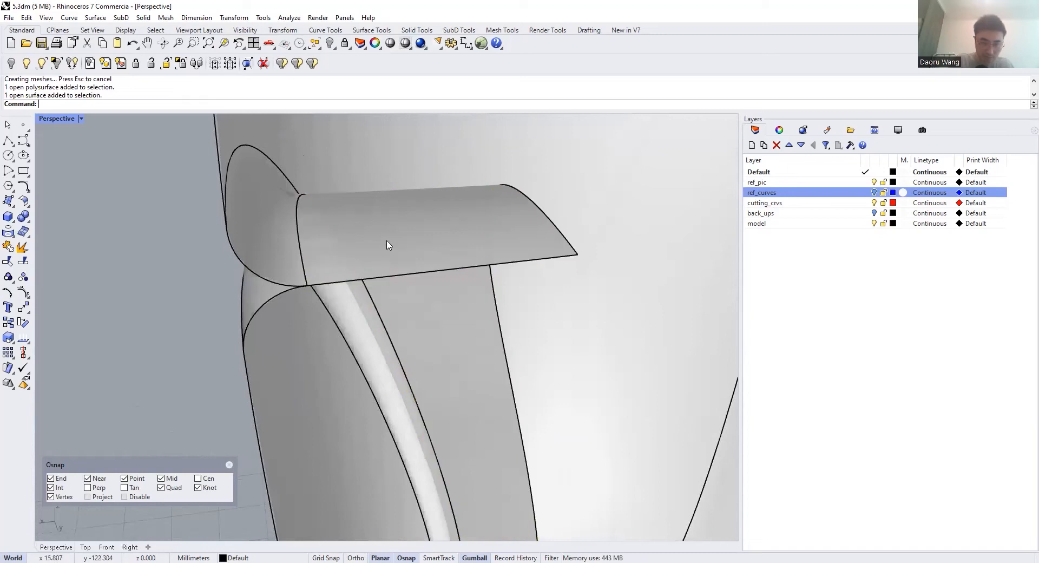
# Join the curved ledge surface at the upper end of the rear grip recess to the grip polysurface
pyautogui.click(401, 250)
pyautogui.click(431, 276)
pyautogui.keyDown('shift'); pyautogui.click(272, 314); pyautogui.keyUp('shift')
pyautogui.click(8, 248)
pyautogui.click(193, 260)
# Create a layer named "end cap" and move the joined grip polysurface to it
pyautogui.click(300, 305)
pyautogui.scroll(-12, 364, 270)
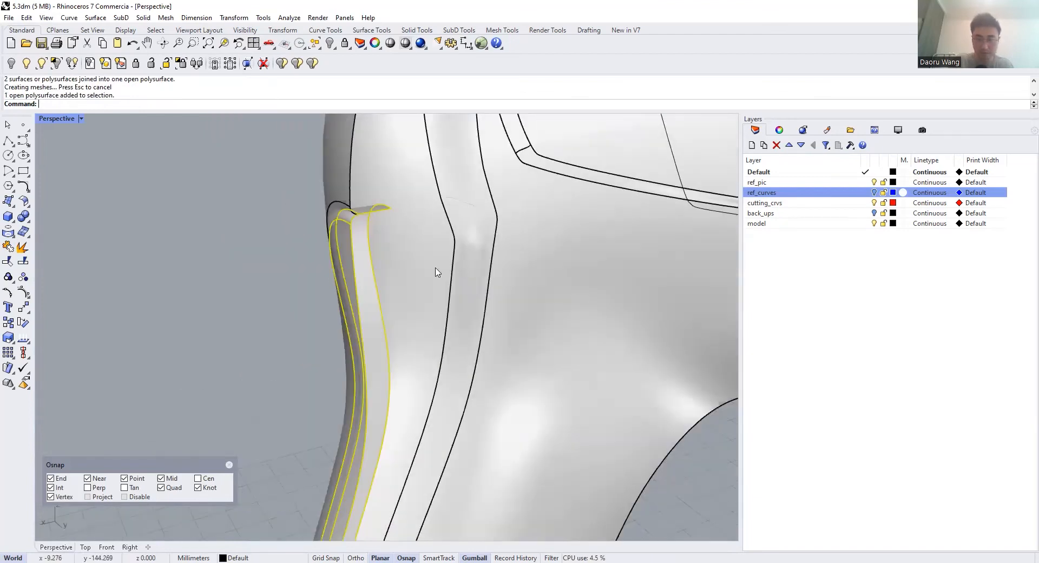
pyautogui.click(756, 223)
pyautogui.click(751, 146)
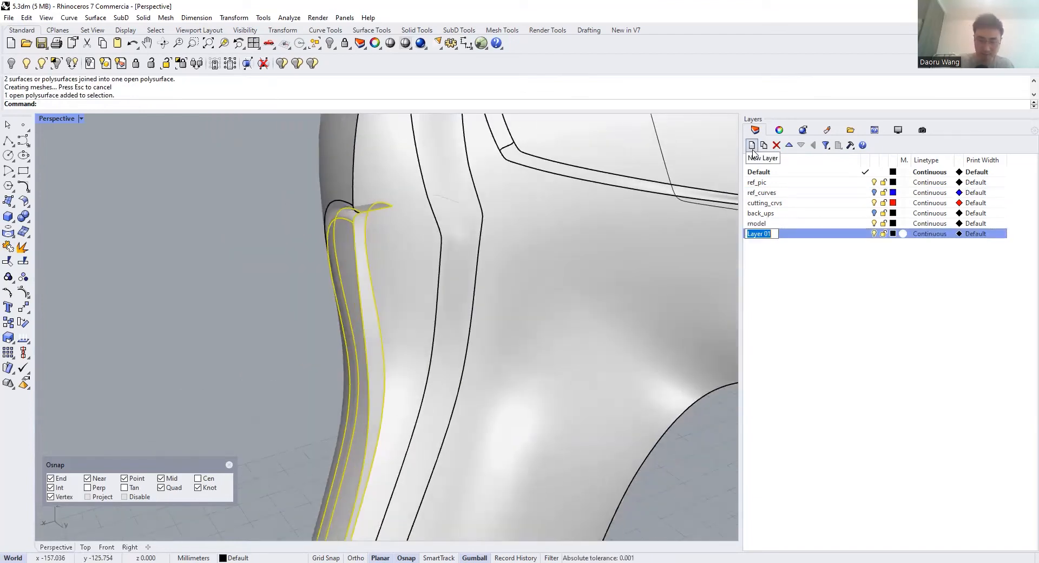
pyautogui.write('end cap')
pyautogui.press('Return')
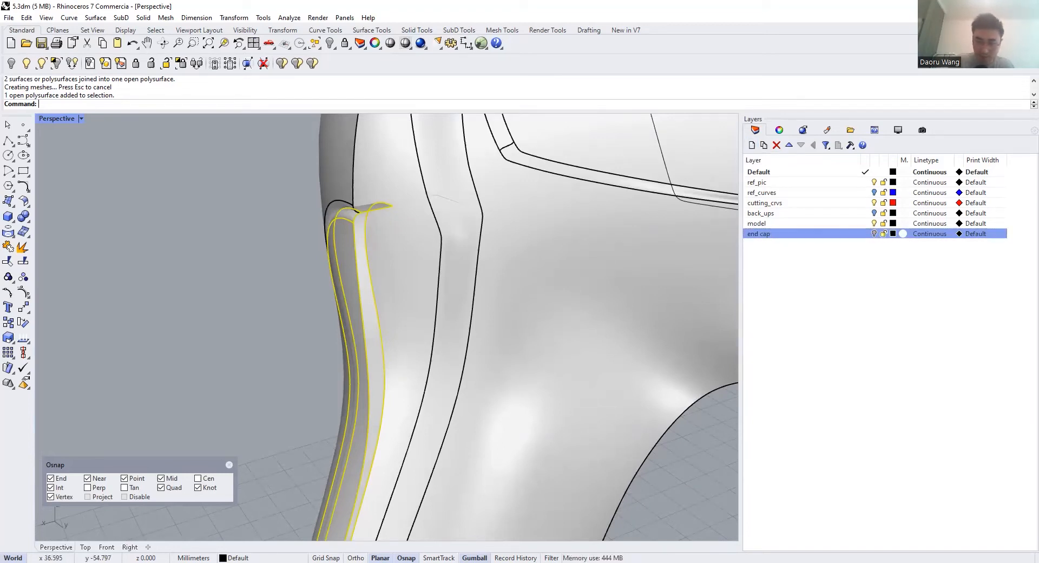
pyautogui.click(236, 548)
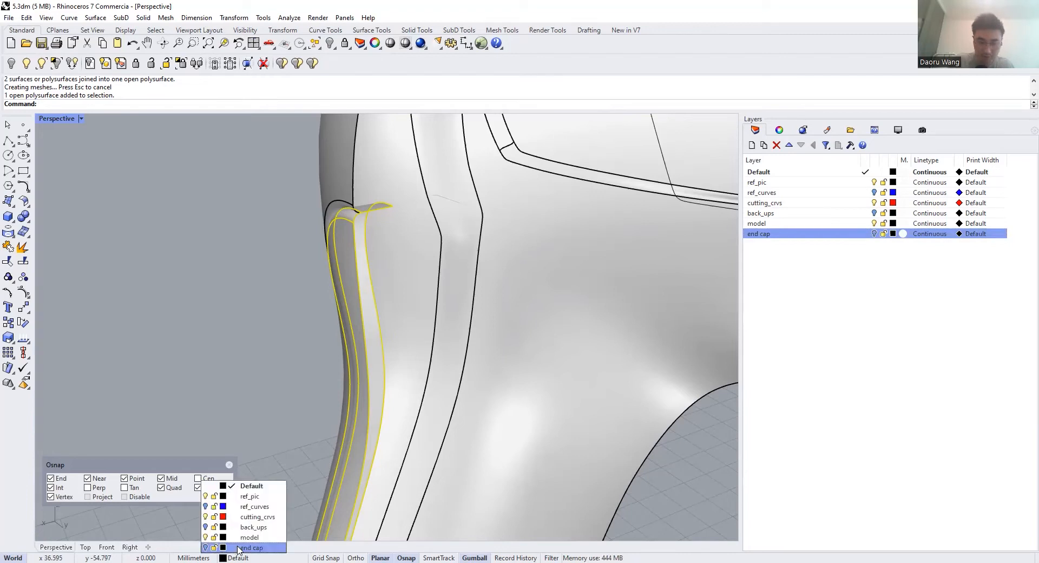
pyautogui.click(238, 548)
# Select the visible handle body surfaces together and group them
pyautogui.click(360, 273)
pyautogui.moveTo(360, 273); pyautogui.dragTo(364, 302, button='right')
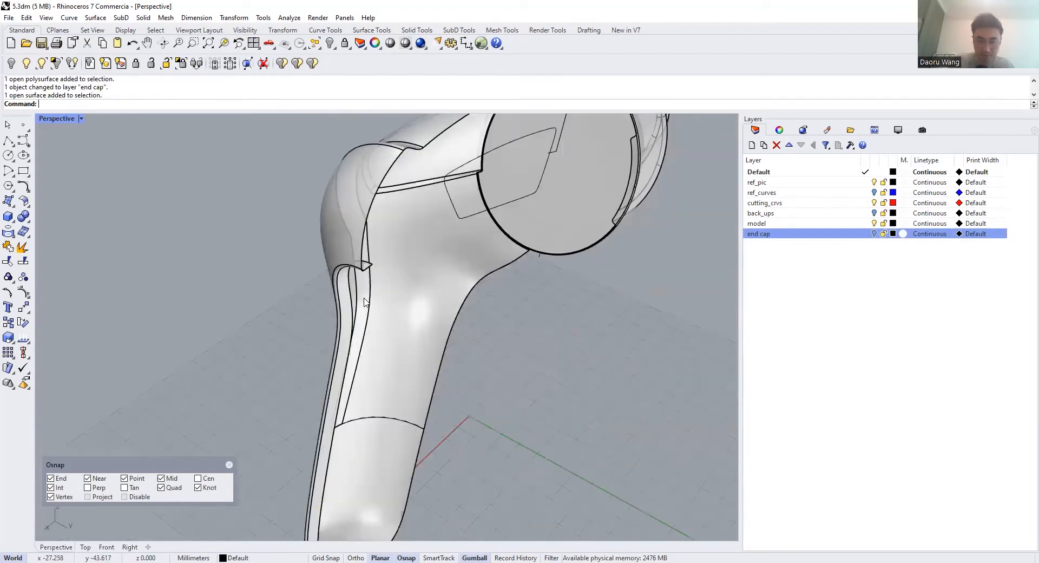
pyautogui.scroll(3, 364, 302)
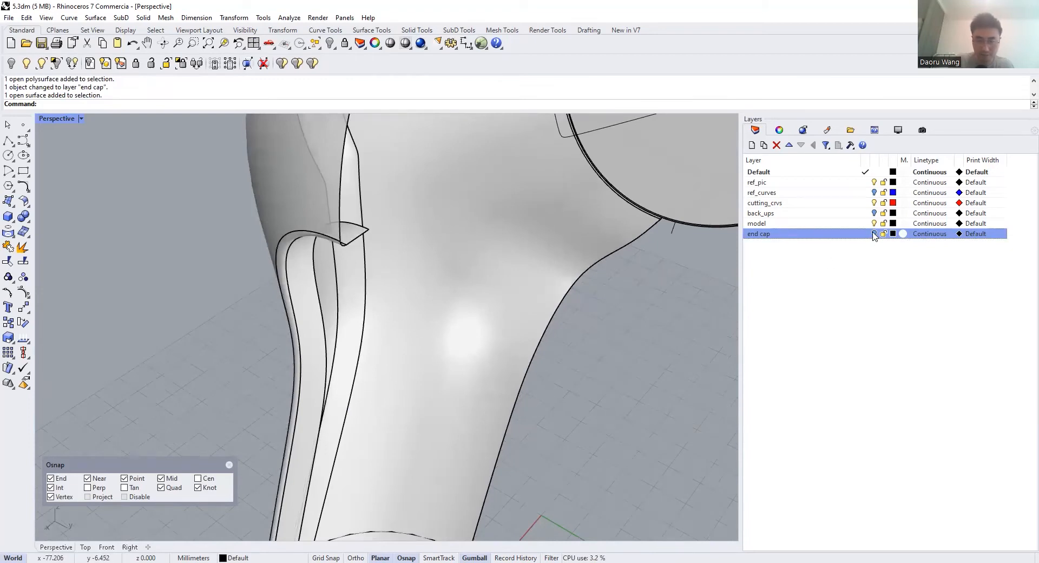
pyautogui.moveTo(581, 429); pyautogui.dragTo(273, 302)
pyautogui.scroll(-2, 273, 302)
pyautogui.moveTo(377, 291); pyautogui.dragTo(329, 331, button='right')
pyautogui.scroll(-6, 317, 320)
pyautogui.scroll(5, 317, 318)
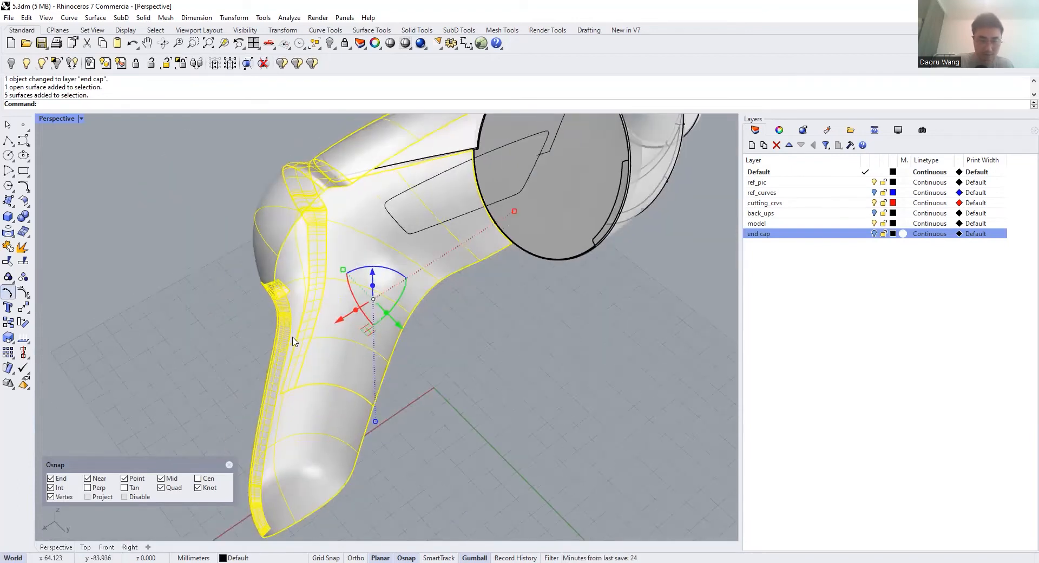
pyautogui.hotkey('ctrl', 'g')
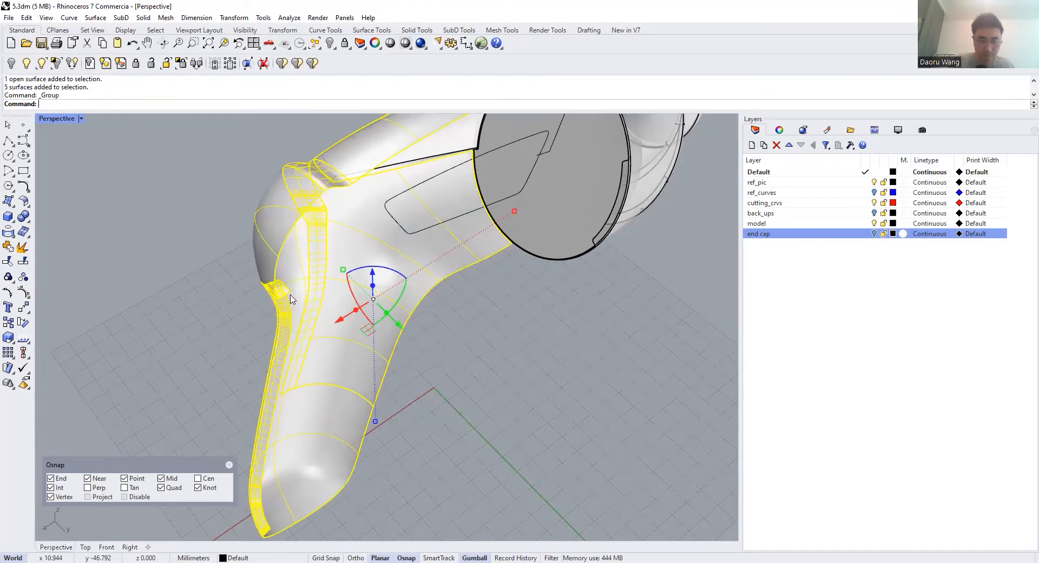
# Hide the grouped body and show the end cap layer to check the grip alone, and restore both visibility states
pyautogui.middleClick(262, 292)
pyautogui.click(874, 233)
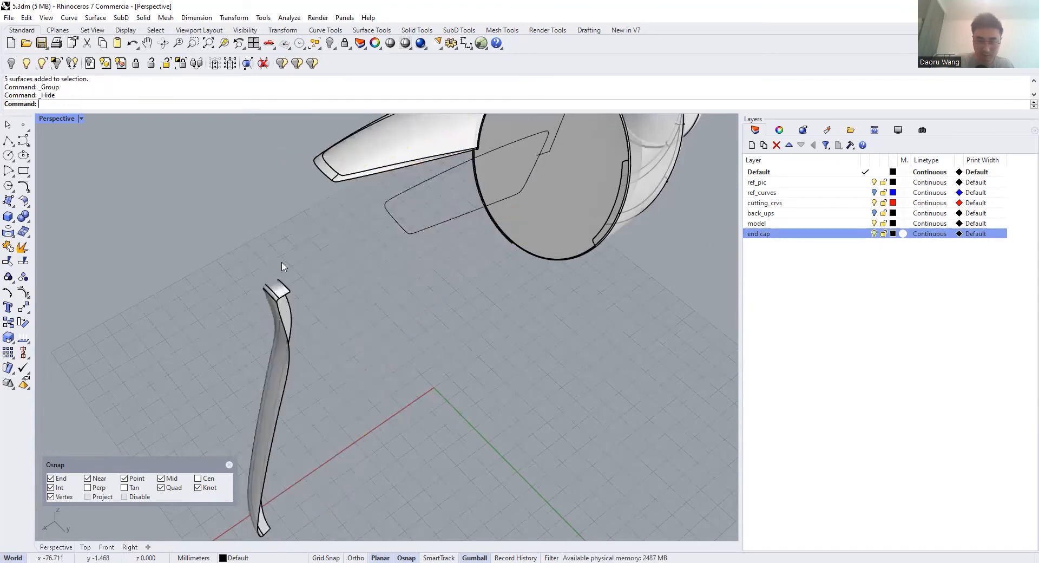
pyautogui.click(874, 233)
pyautogui.rightClick(329, 43)
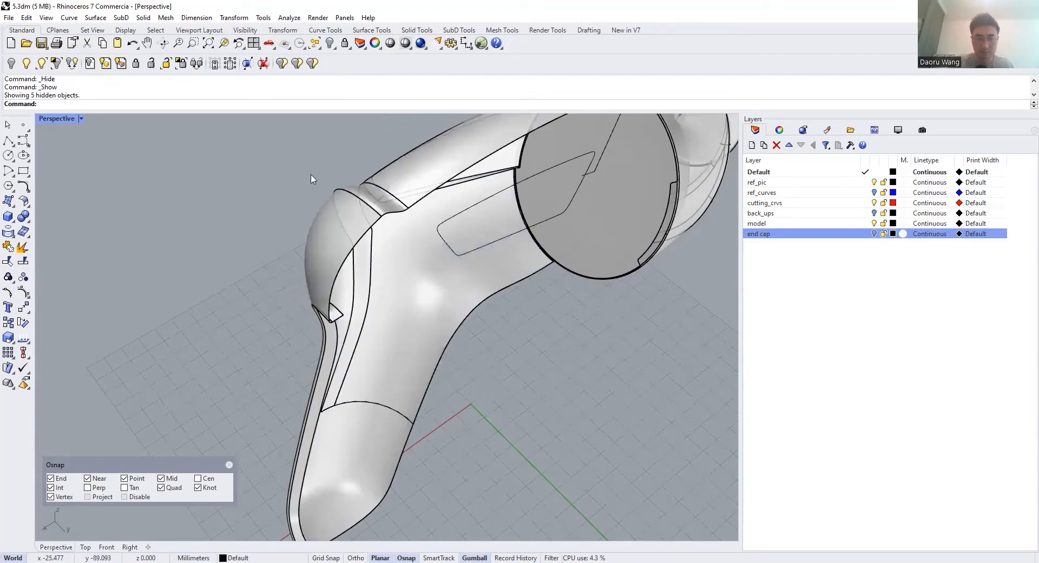
# Examine the grouped body and the label outline on its side in the Perspective view
pyautogui.scroll(-2, 288, 245)
pyautogui.moveTo(475, 200); pyautogui.dragTo(427, 223, button='right')
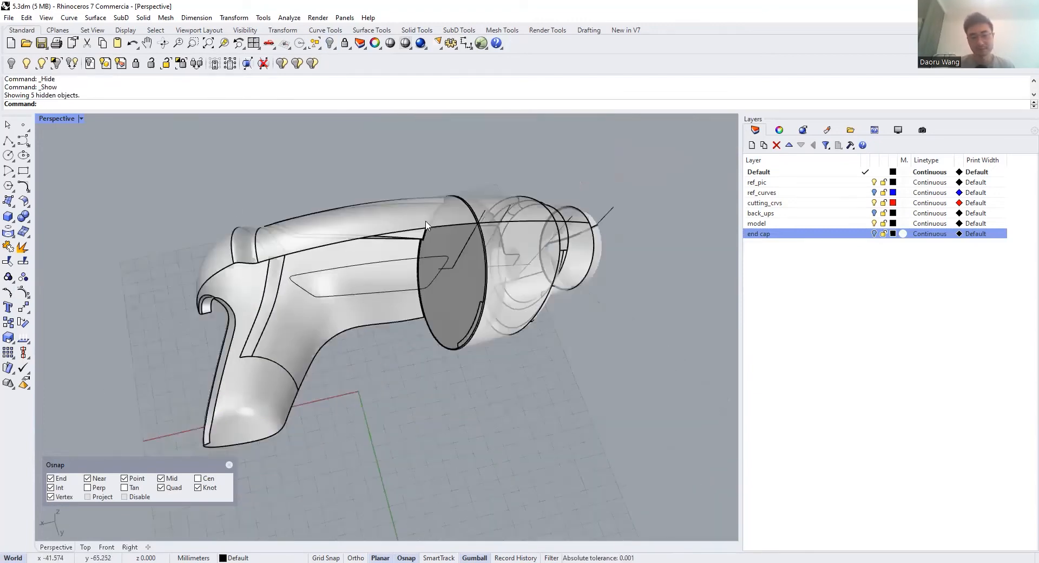
pyautogui.scroll(3, 392, 216)
pyautogui.click(392, 215)
pyautogui.scroll(-2, 391, 215)
pyautogui.scroll(-4, 436, 227)
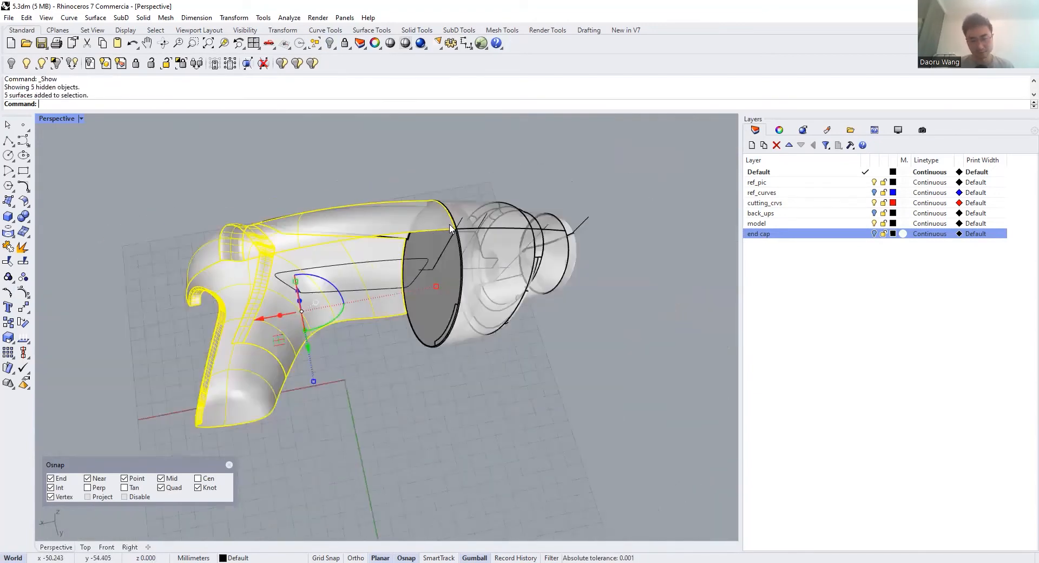
pyautogui.scroll(2, 436, 227)
pyautogui.scroll(2, 434, 227)
pyautogui.moveTo(411, 259); pyautogui.dragTo(437, 247, button='right')
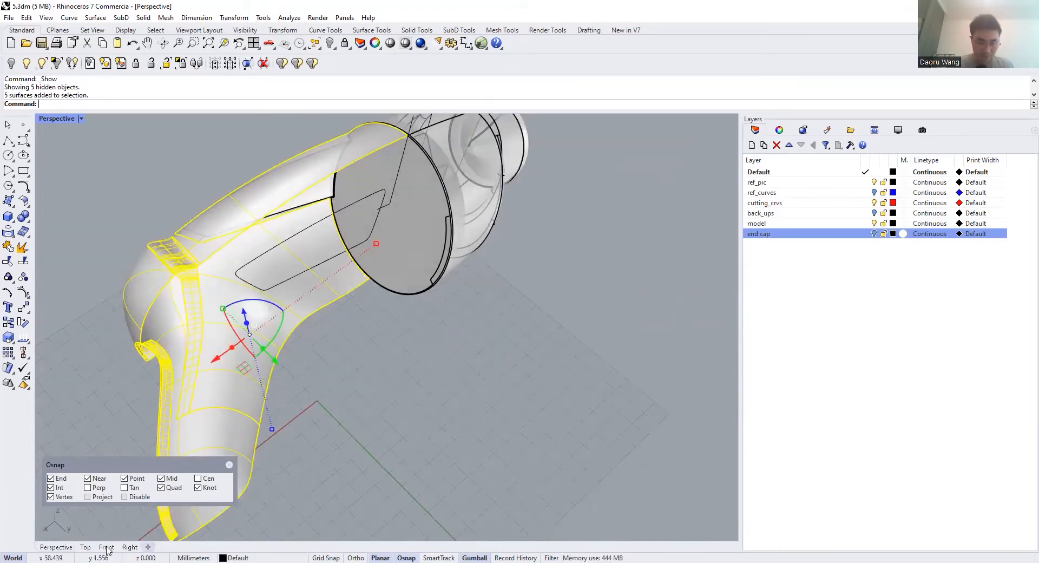
# In the Front view, split the inset side panel surface with the curve outlining the WARING label
pyautogui.hotkey('ctrl', 'F2')
pyautogui.press('Escape')
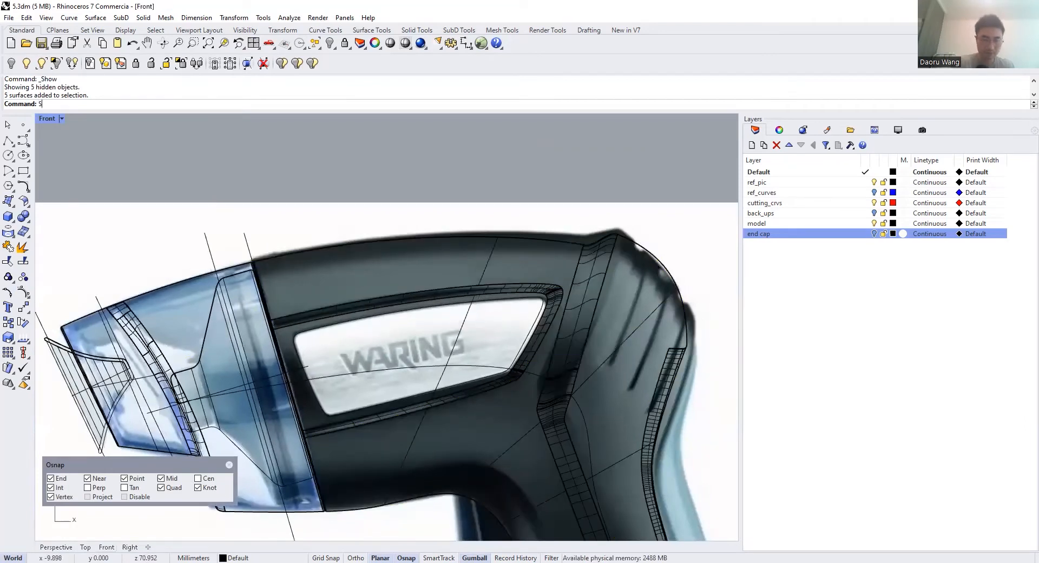
pyautogui.write('Split')
pyautogui.press('Return')
pyautogui.scroll(2, 393, 326)
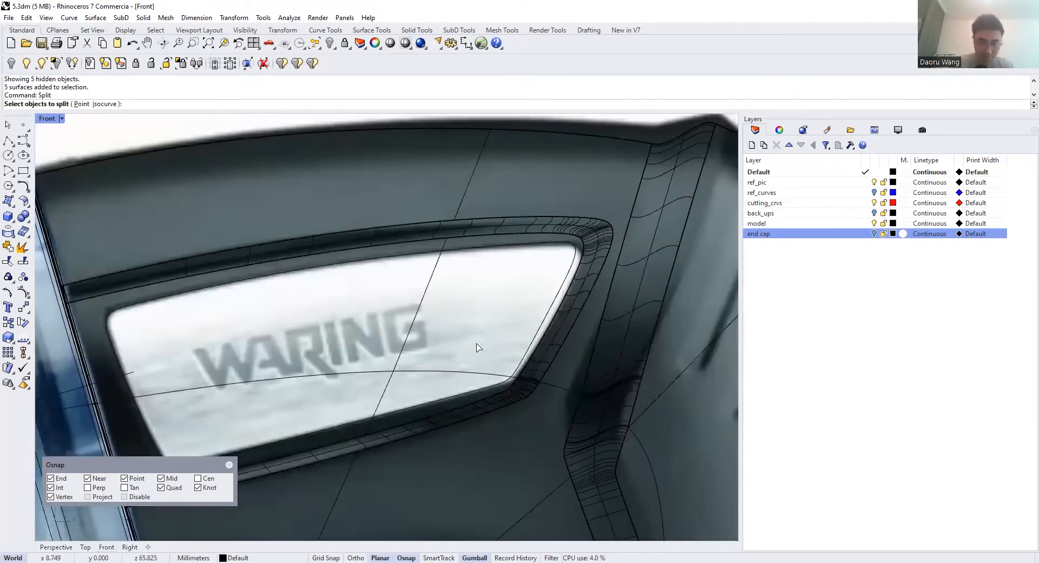
pyautogui.scroll(-2, 246, 313)
pyautogui.scroll(3, 185, 308)
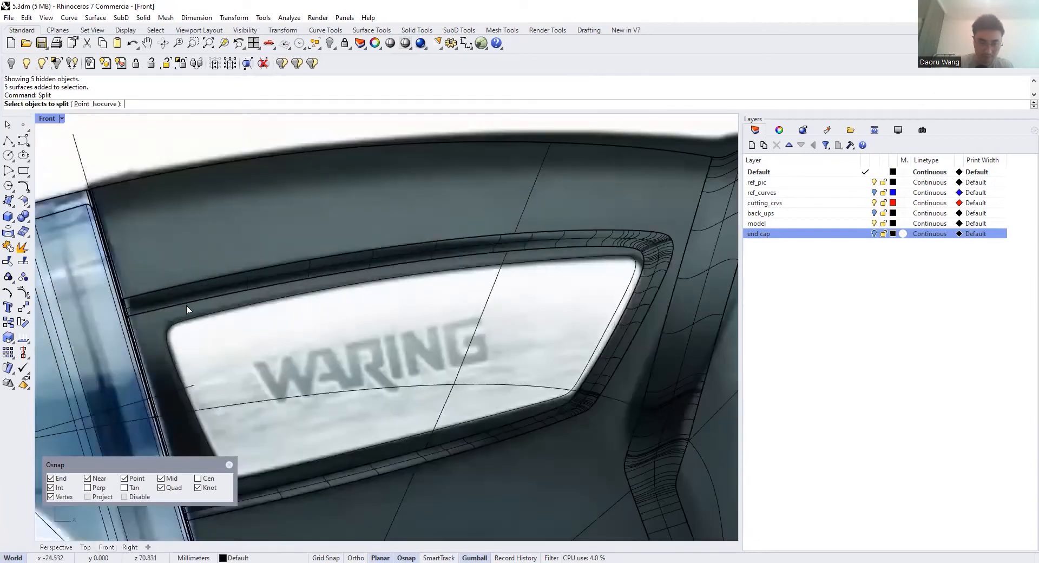
pyautogui.click(187, 305)
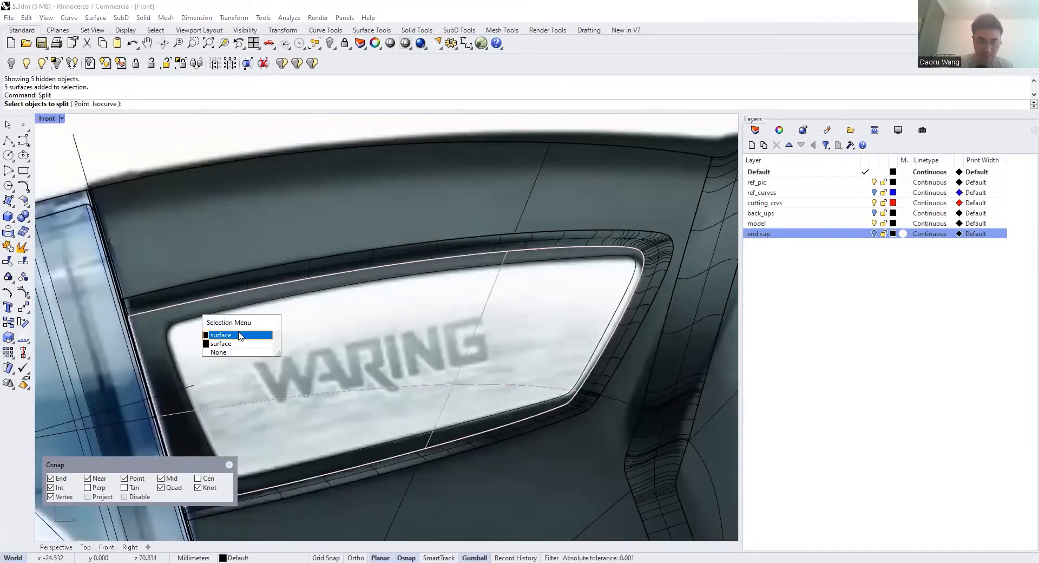
pyautogui.press('Return')
pyautogui.scroll(-1, 393, 320)
pyautogui.press('Return')
pyautogui.scroll(4, 239, 313)
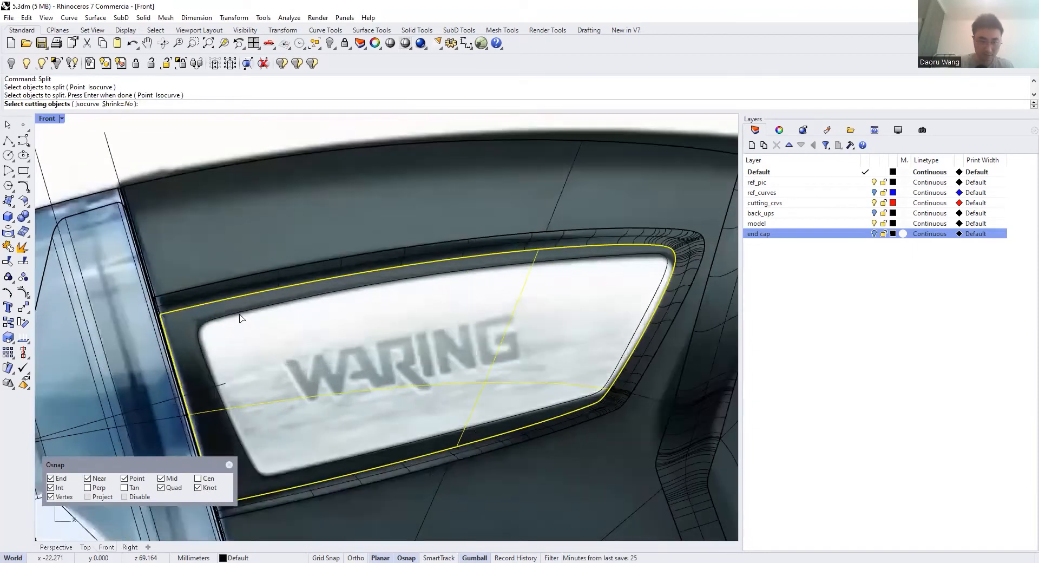
pyautogui.click(238, 312)
pyautogui.scroll(-2, 306, 309)
pyautogui.press('Return')
# Inspect the split label piece and the surrounding rim and groove on the handle's side in the Perspective view
pyautogui.click(56, 546)
pyautogui.moveTo(424, 303); pyautogui.dragTo(546, 278, button='right')
pyautogui.scroll(4, 489, 152)
pyautogui.scroll(-3, 413, 264)
pyautogui.click(504, 176)
pyautogui.moveTo(517, 195); pyautogui.dragTo(579, 176, button='right')
pyautogui.scroll(5, 510, 179)
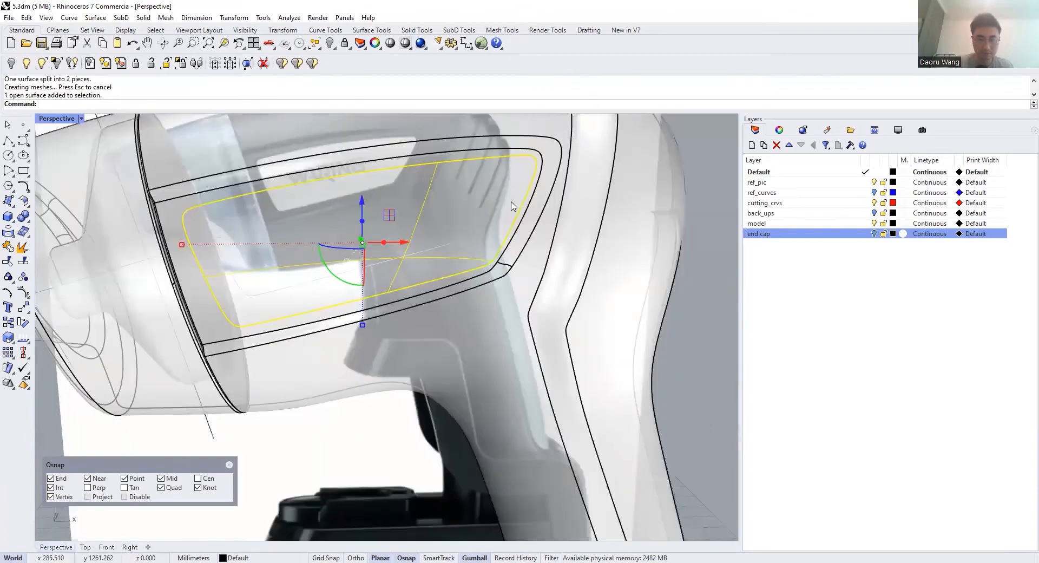
pyautogui.press('Escape')
pyautogui.moveTo(511, 201); pyautogui.dragTo(521, 236, button='right')
pyautogui.scroll(3, 521, 237)
pyautogui.scroll(-7, 529, 222)
pyautogui.scroll(8, 548, 177)
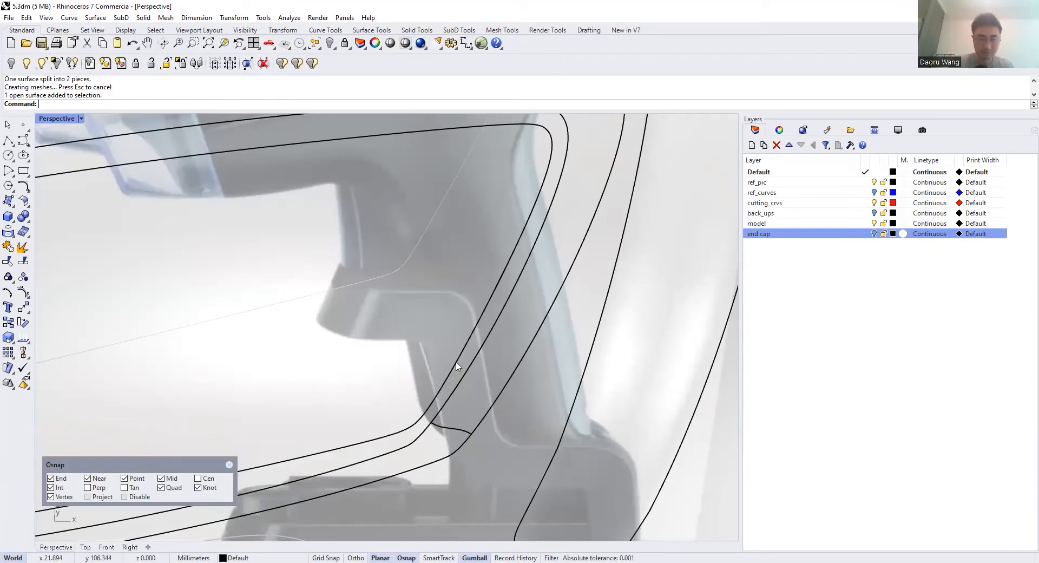
pyautogui.scroll(-3, 518, 263)
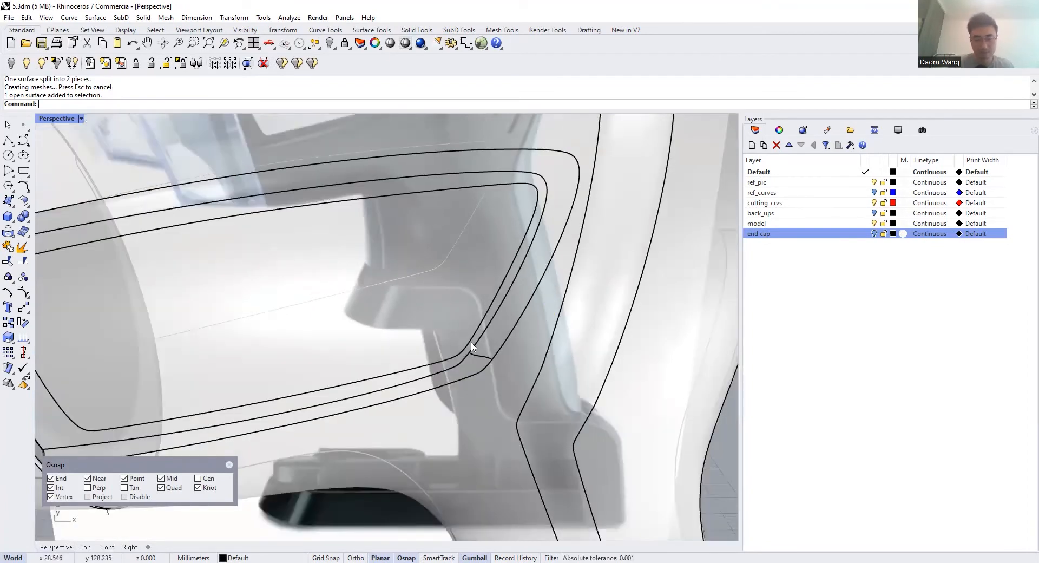
pyautogui.scroll(-4, 490, 338)
pyautogui.scroll(1, 345, 187)
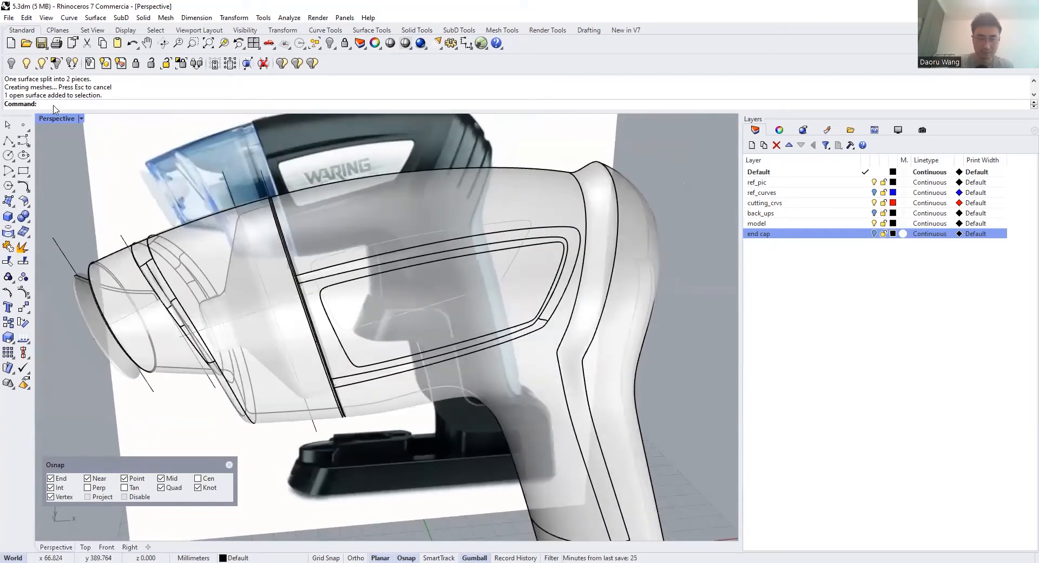
# Preview the body in Rendered display mode, and set the Perspective view to Shaded for a closer look at the label area
pyautogui.click(82, 119)
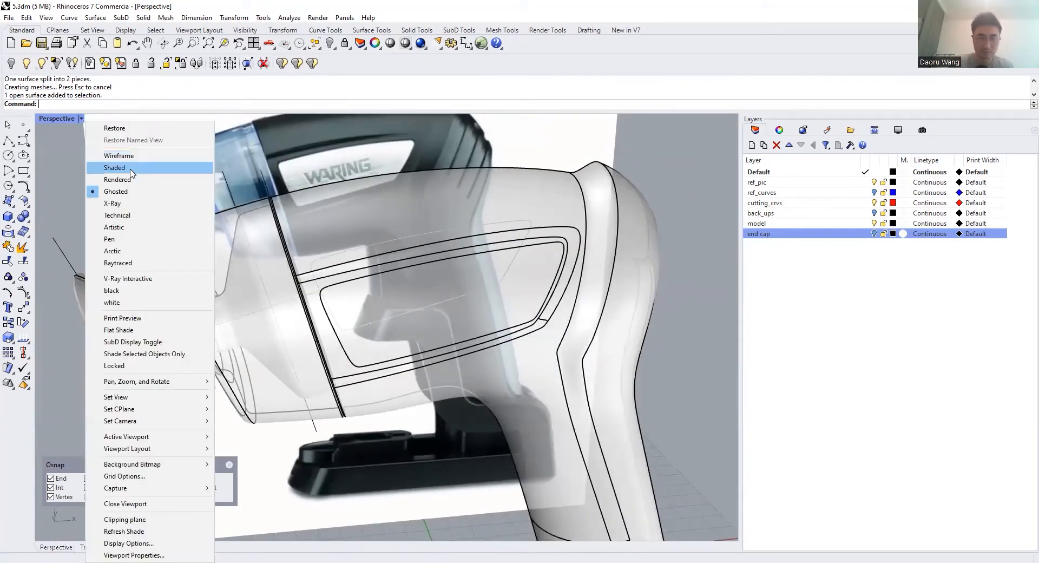
pyautogui.click(111, 183)
pyautogui.scroll(5, 455, 251)
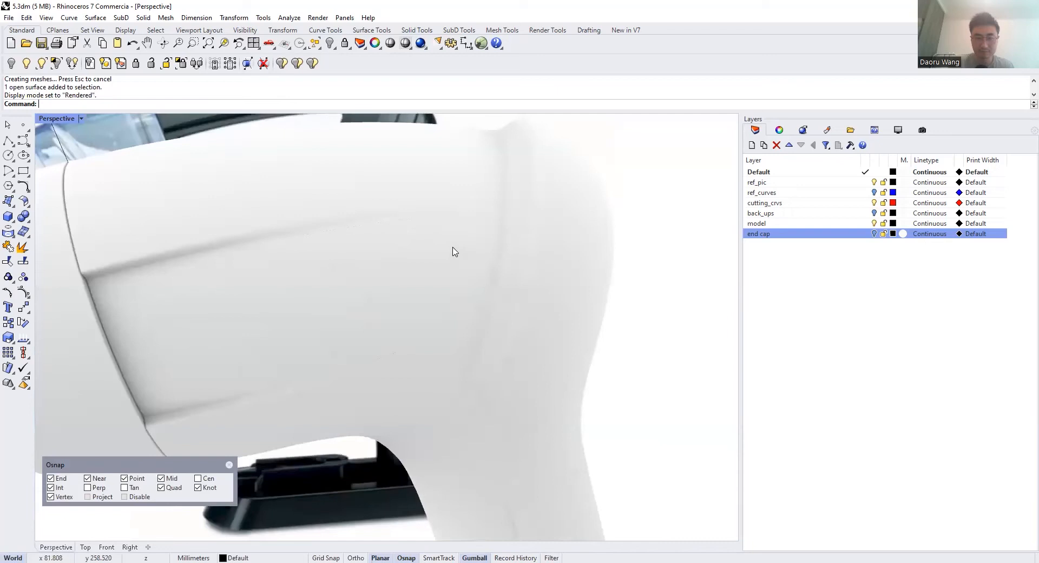
pyautogui.click(81, 118)
pyautogui.click(110, 171)
pyautogui.scroll(5, 479, 248)
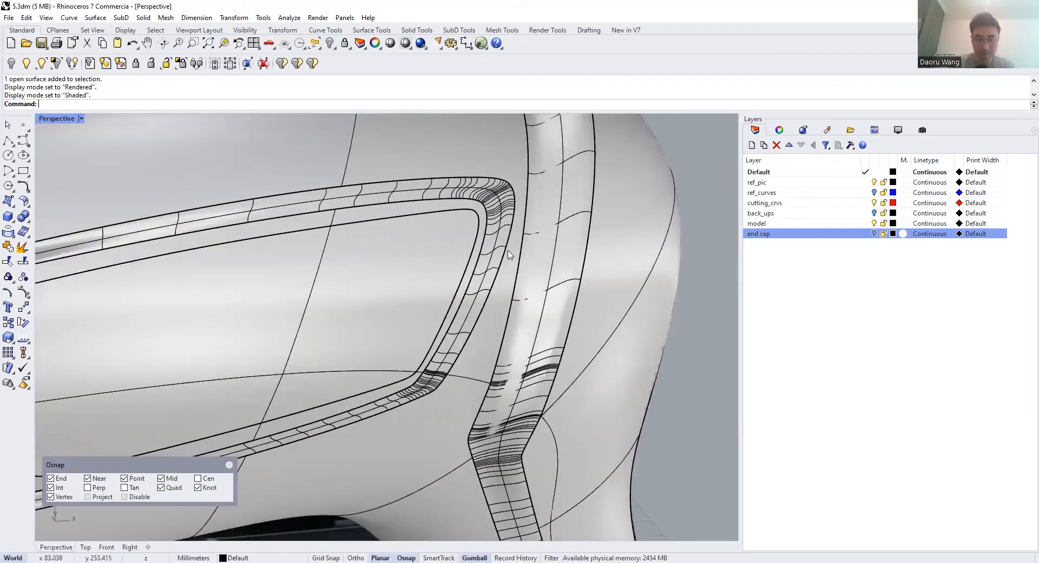
# Check how the rim around the label relates to the grouped body by selecting them together, and clear the selection
pyautogui.click(485, 265)
pyautogui.press('Escape')
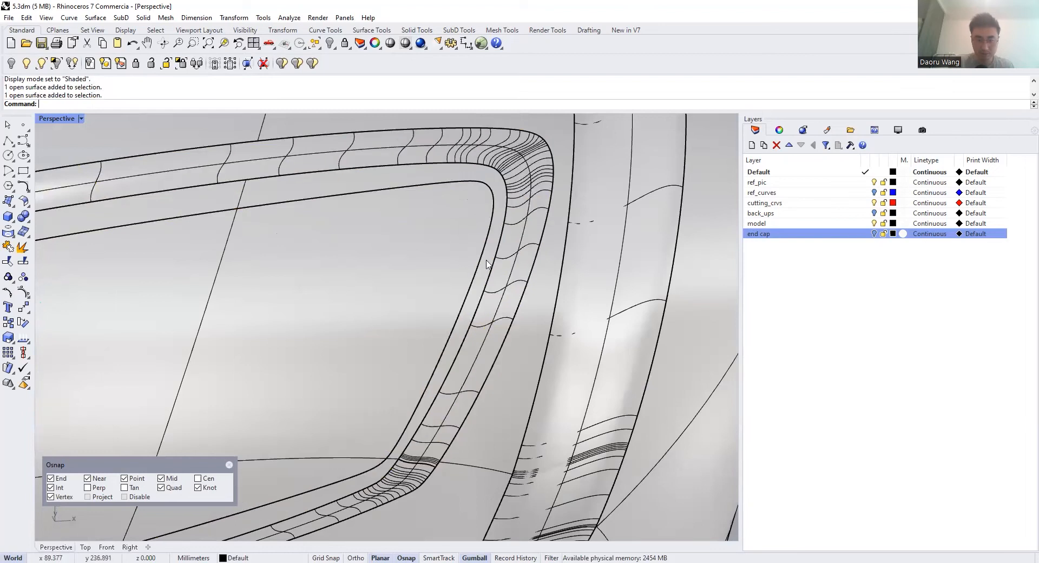
pyautogui.click(501, 264)
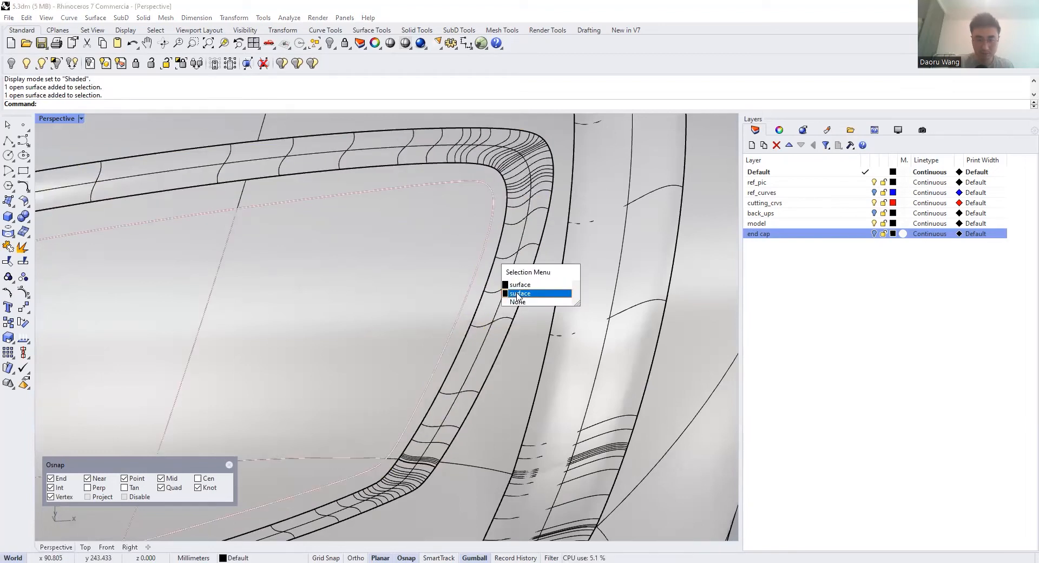
pyautogui.click(519, 294)
pyautogui.scroll(-4, 494, 263)
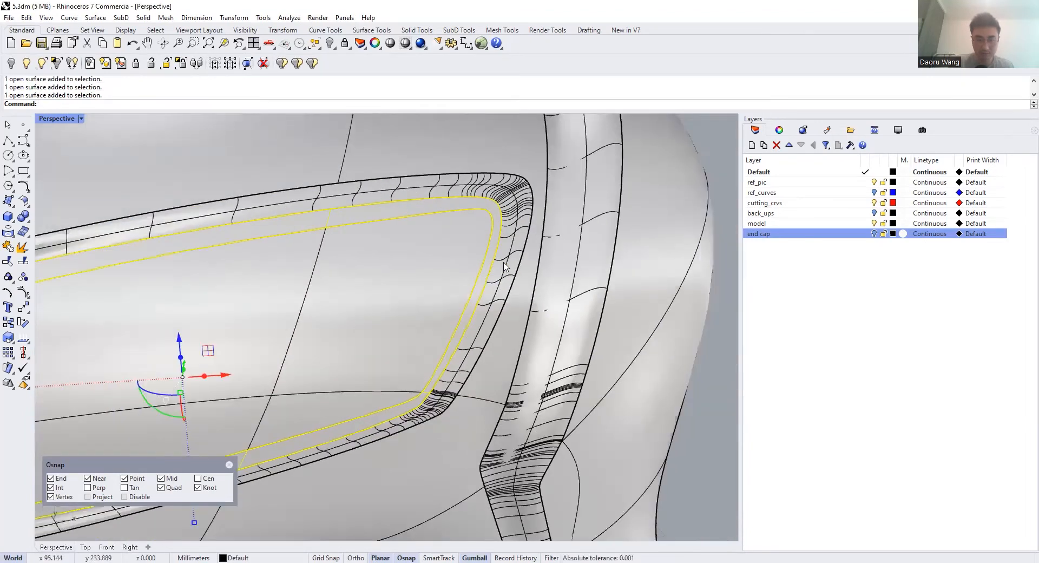
pyautogui.keyDown('shift'); pyautogui.click(505, 263); pyautogui.keyUp('shift')
pyautogui.scroll(-2, 505, 263)
pyautogui.keyDown('shift'); pyautogui.click(446, 379); pyautogui.keyUp('shift')
pyautogui.keyDown('shift'); pyautogui.click(478, 387); pyautogui.keyUp('shift')
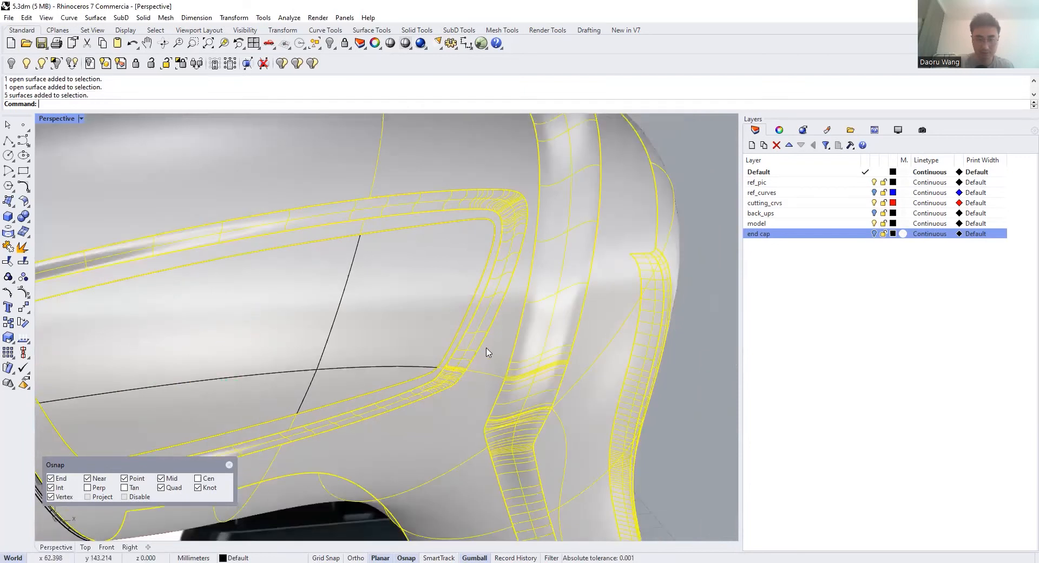
pyautogui.scroll(-5, 488, 350)
pyautogui.moveTo(501, 296); pyautogui.dragTo(508, 296, button='right')
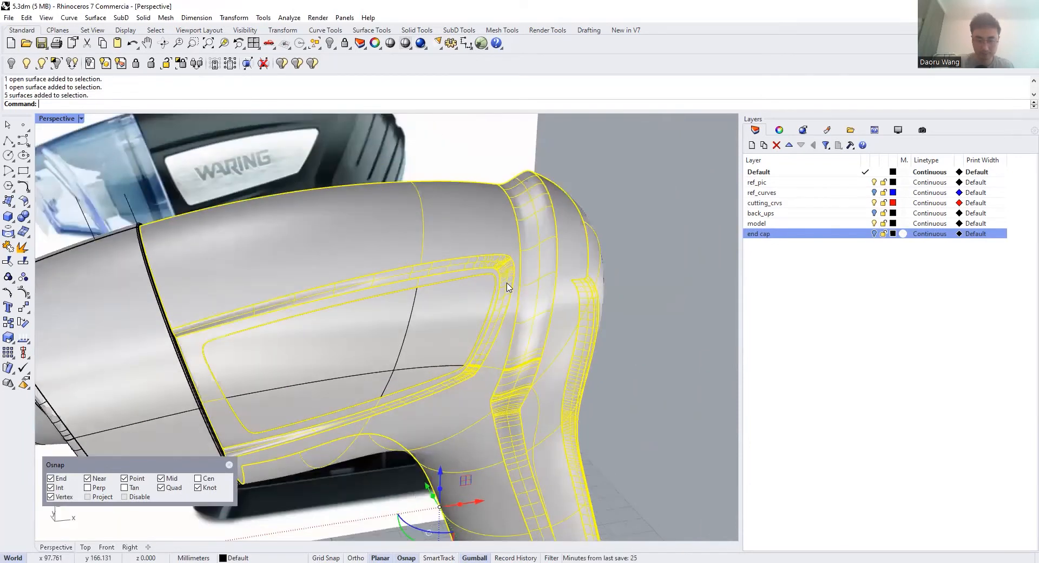
pyautogui.scroll(2, 507, 287)
pyautogui.press('Escape')
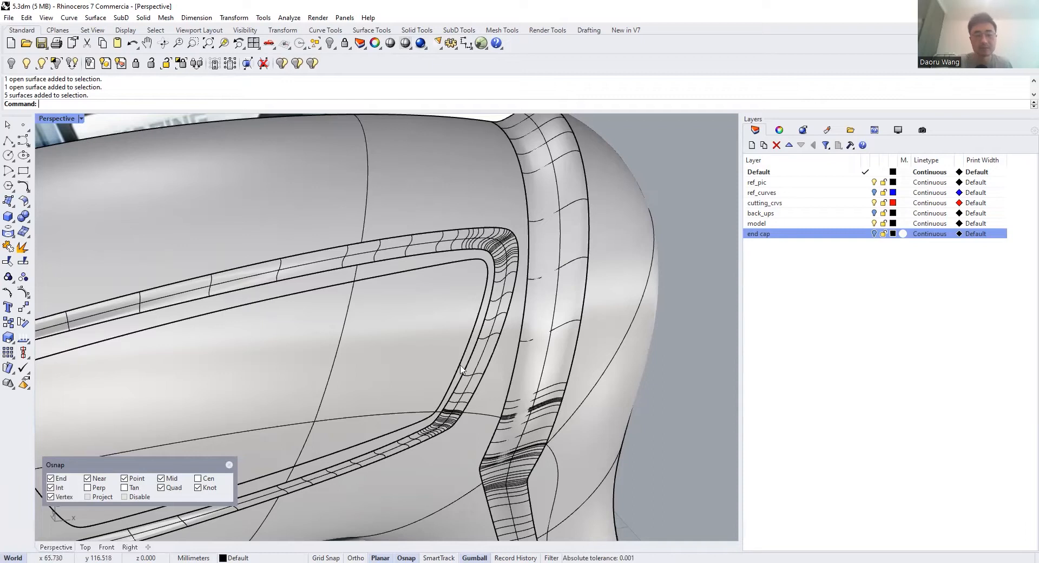
# Set the Perspective view to Rendered display mode and inspect the side groove and label area
pyautogui.click(81, 119)
pyautogui.click(116, 178)
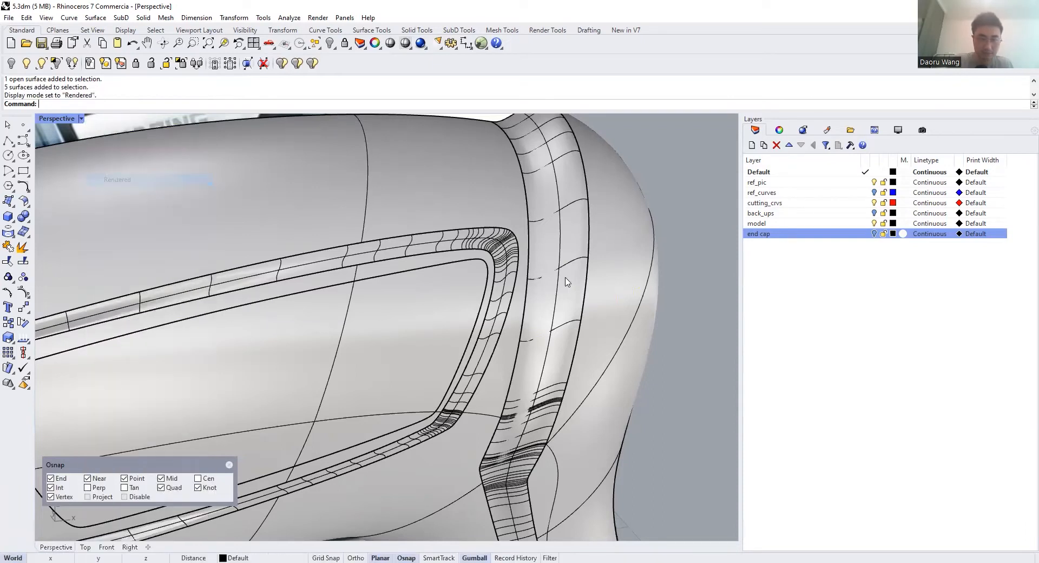
pyautogui.scroll(-2, 535, 307)
pyautogui.scroll(7, 534, 306)
pyautogui.moveTo(534, 306); pyautogui.dragTo(531, 298, button='right')
pyautogui.scroll(-3, 542, 224)
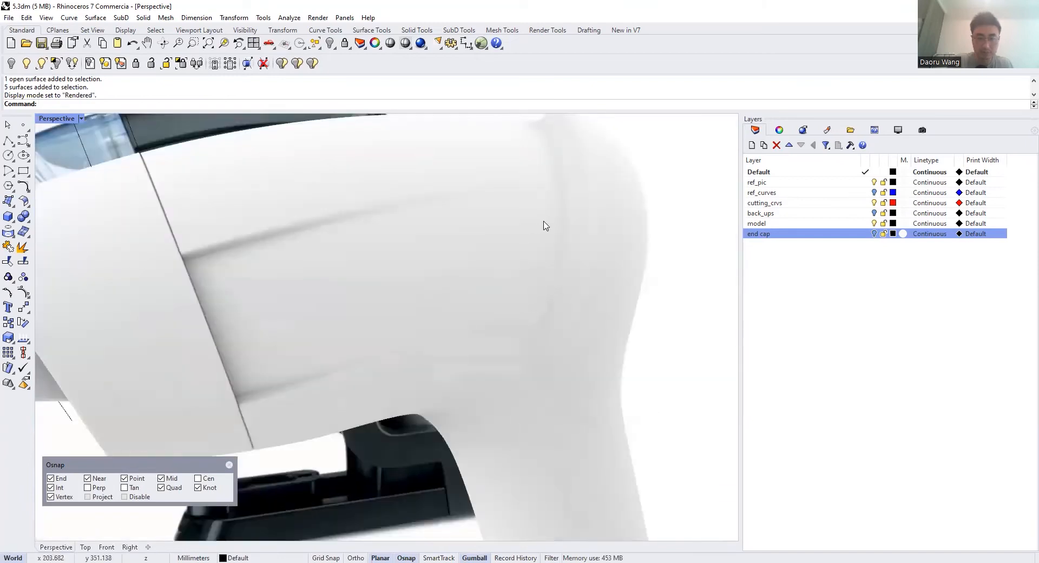
# Check the rendered side groove and label area up close, and return the Perspective view to Shaded display mode
pyautogui.scroll(4, 532, 245)
pyautogui.scroll(-4, 533, 308)
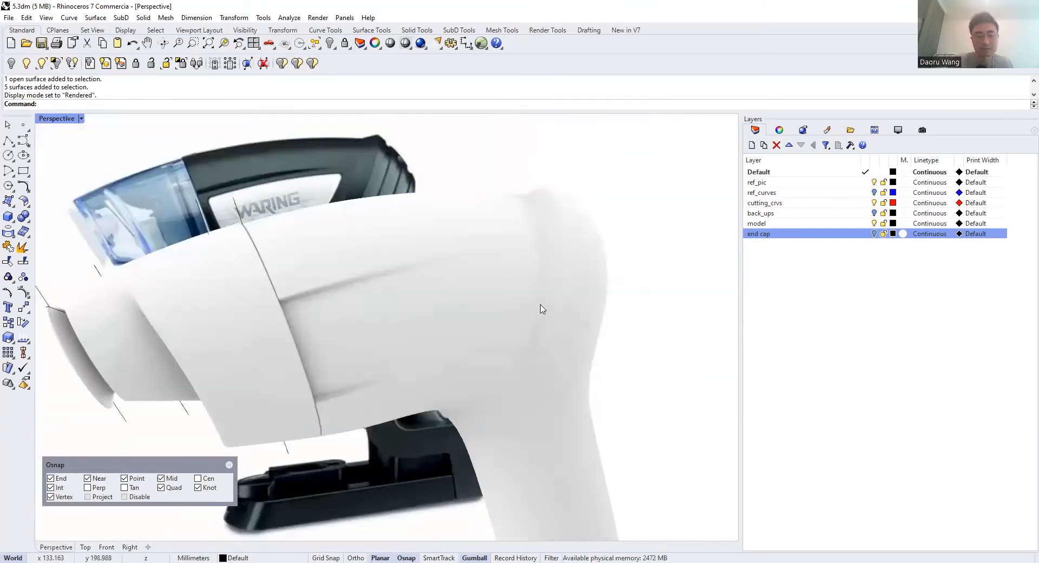
pyautogui.click(81, 118)
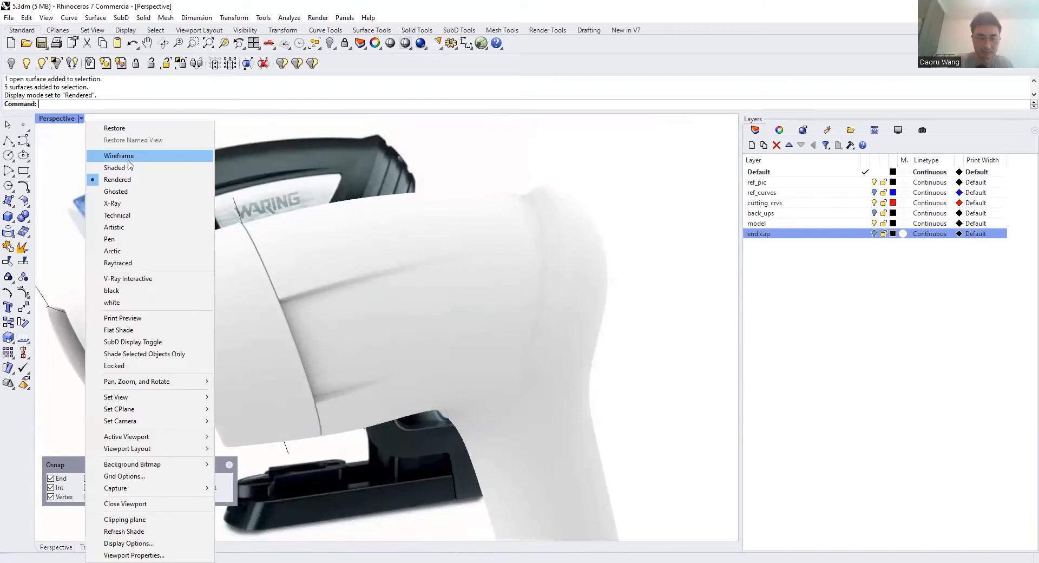
pyautogui.click(115, 167)
# Isolate the label panel surface together with the narrow border surface surrounding it on the handle's side
pyautogui.click(483, 293)
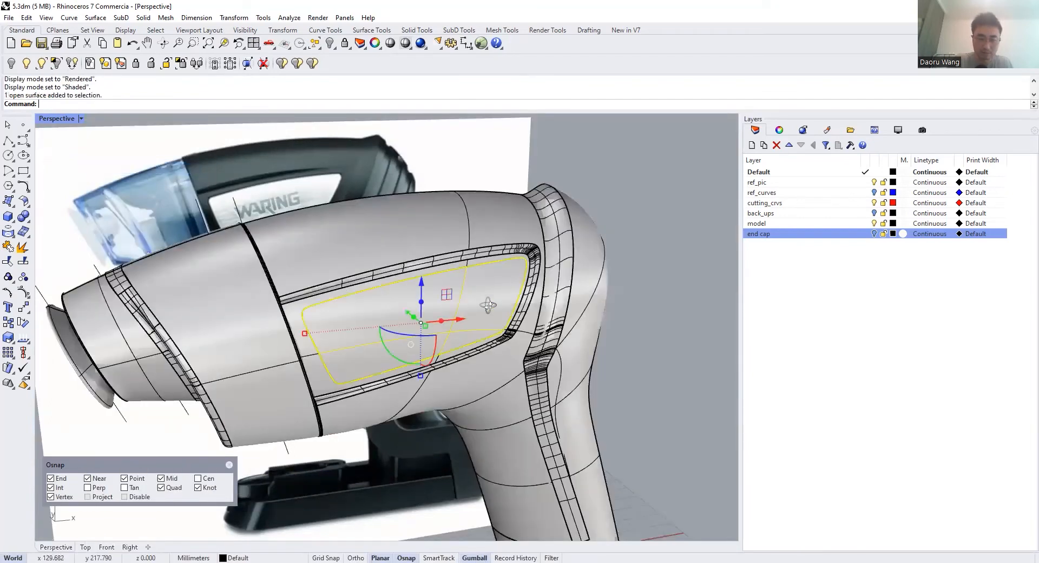
pyautogui.scroll(3, 479, 300)
pyautogui.scroll(2, 419, 286)
pyautogui.moveTo(412, 282); pyautogui.dragTo(377, 320, button='right')
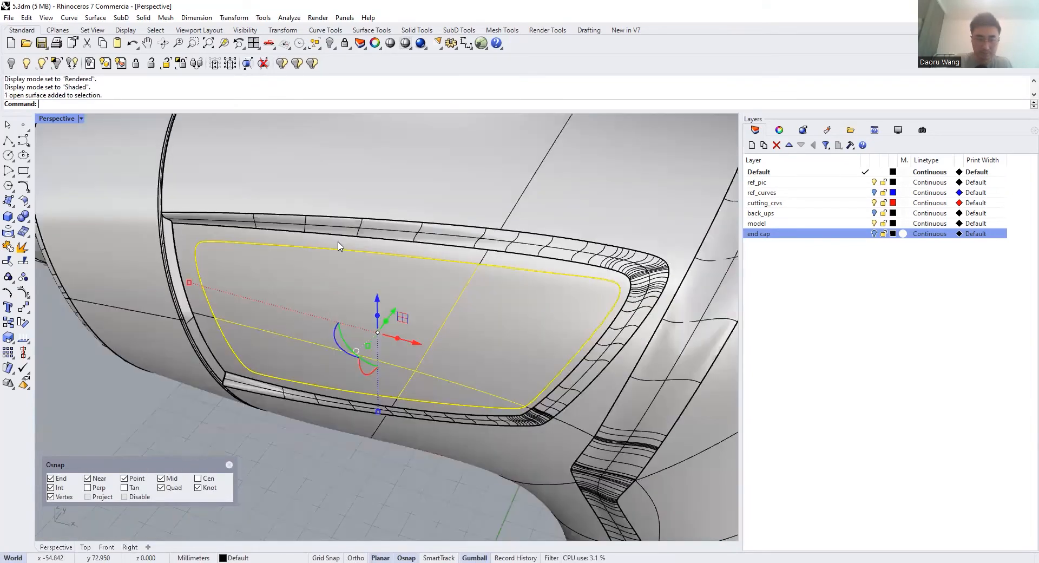
pyautogui.keyDown('shift'); pyautogui.click(343, 245); pyautogui.keyUp('shift')
pyautogui.scroll(3, 346, 245)
pyautogui.scroll(-5, 425, 269)
pyautogui.scroll(2, 423, 270)
pyautogui.moveTo(431, 269); pyautogui.dragTo(421, 267, button='right')
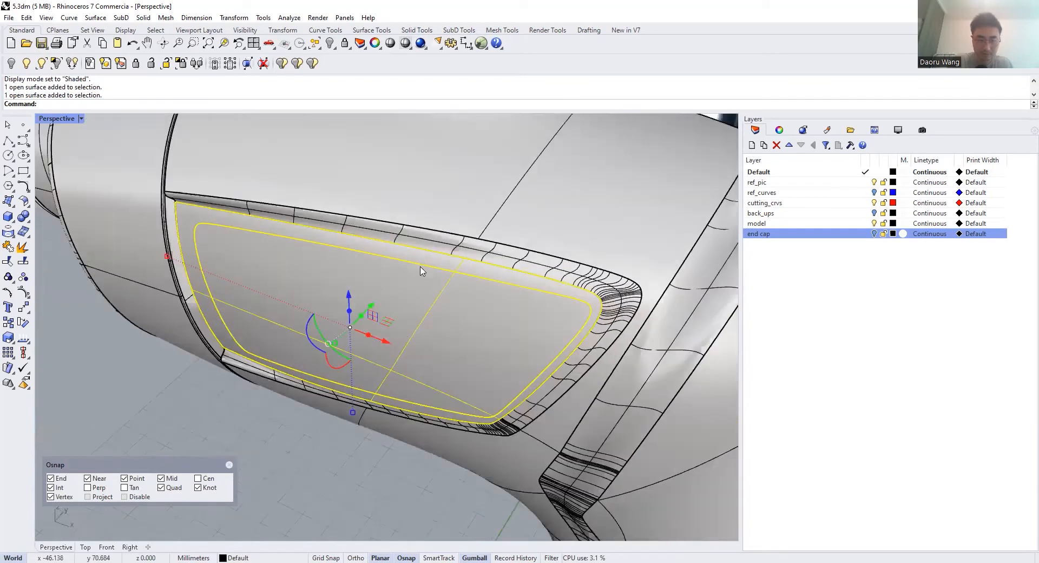
pyautogui.click(330, 43)
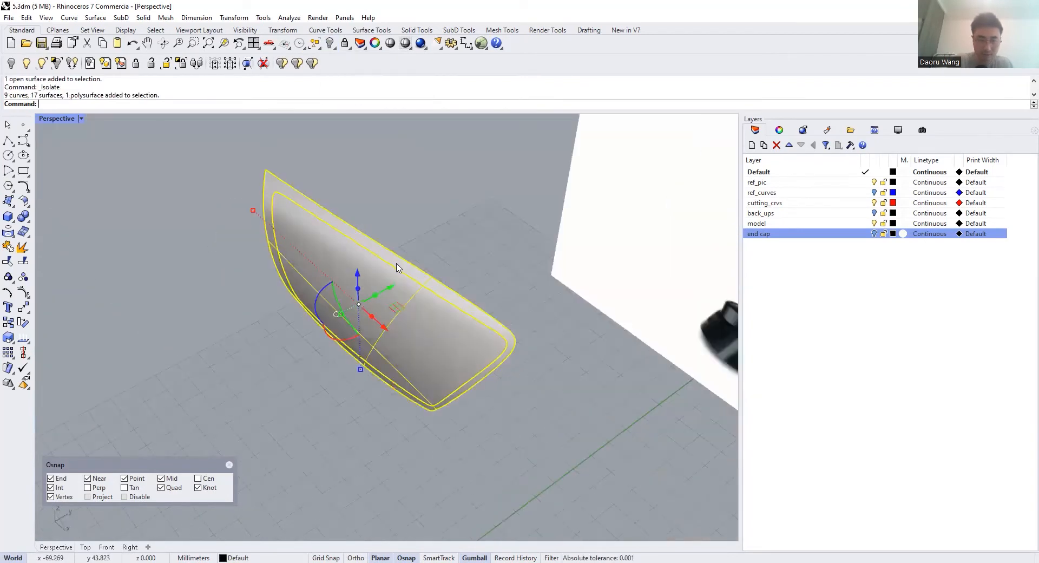
# Examine the back side of the isolated label and border surfaces, clear the selection, and bring up the solid creation tools
pyautogui.click(397, 264)
pyautogui.scroll(2, 397, 264)
pyautogui.moveTo(396, 267); pyautogui.dragTo(193, 208, button='right')
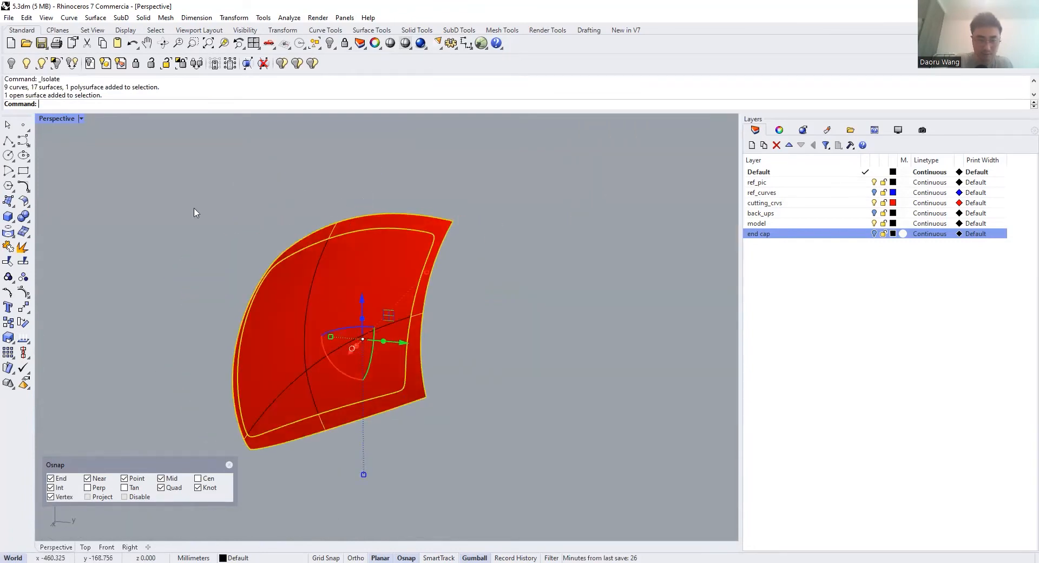
pyautogui.press('Escape')
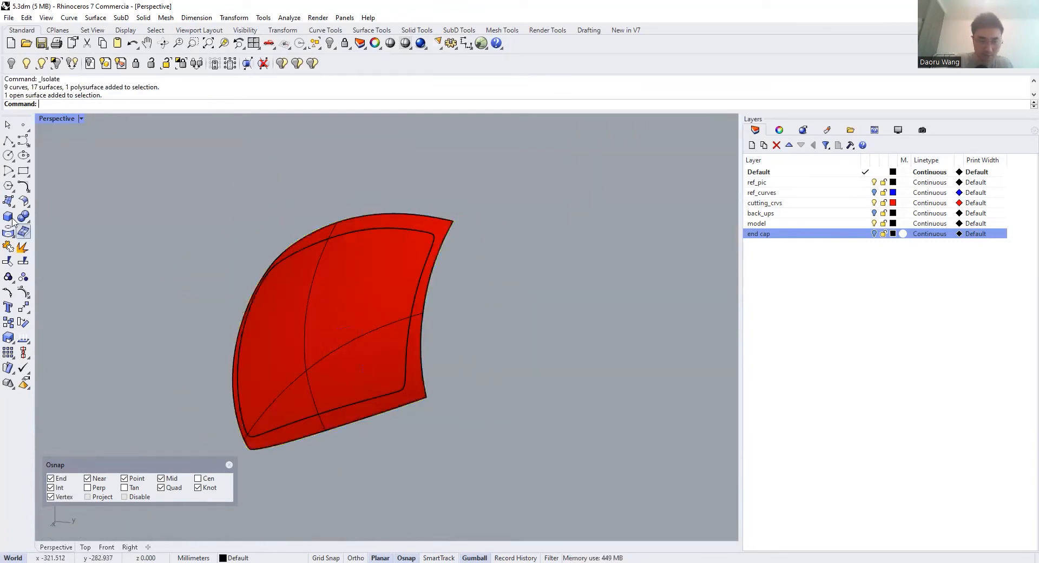
pyautogui.click(15, 221)
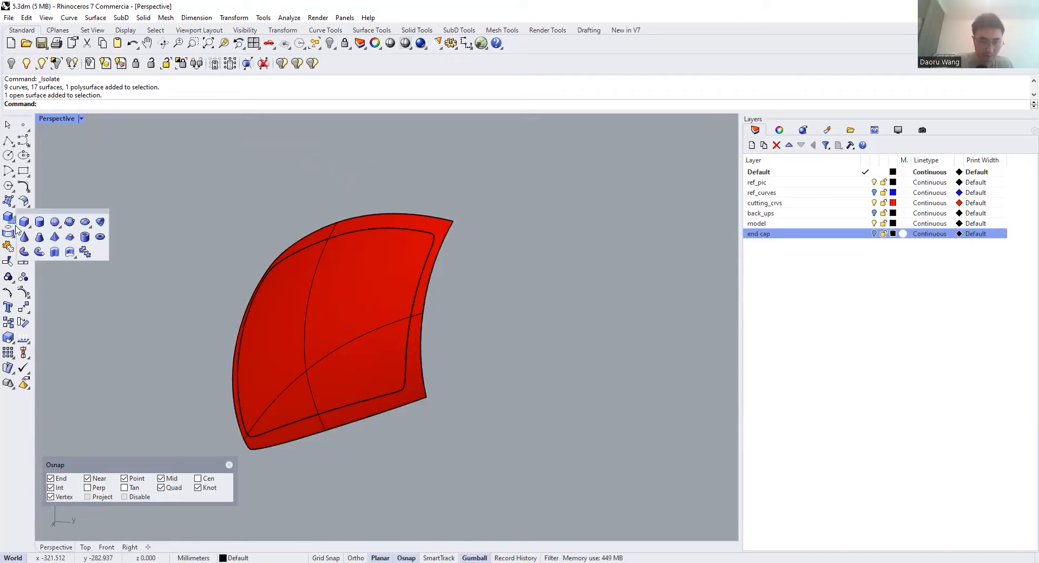
# Extrude the panel's inner outline 1 mm normal to the base surface with the direction flipped
pyautogui.click(13, 236)
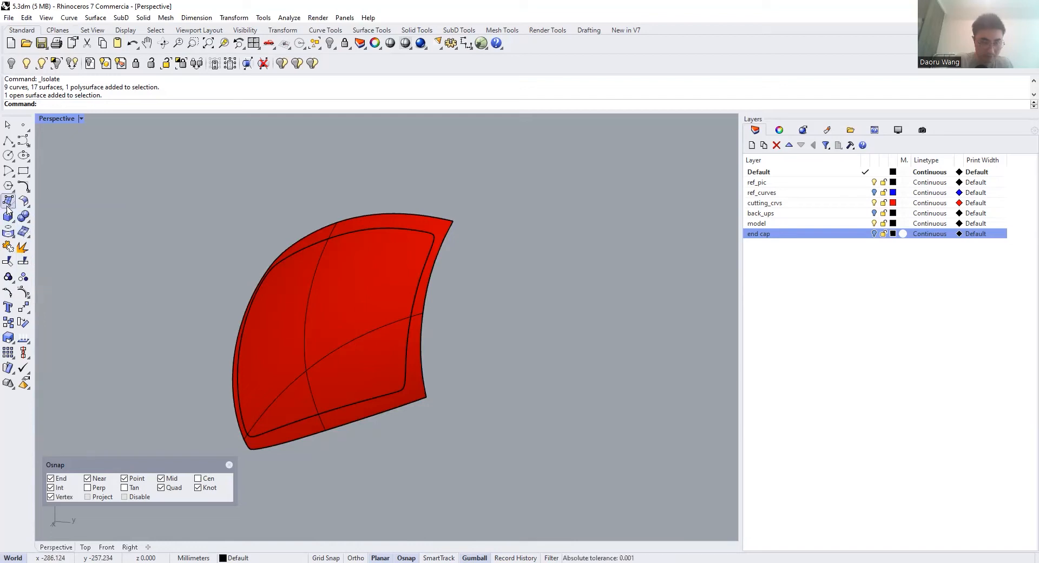
pyautogui.moveTo(12, 208)
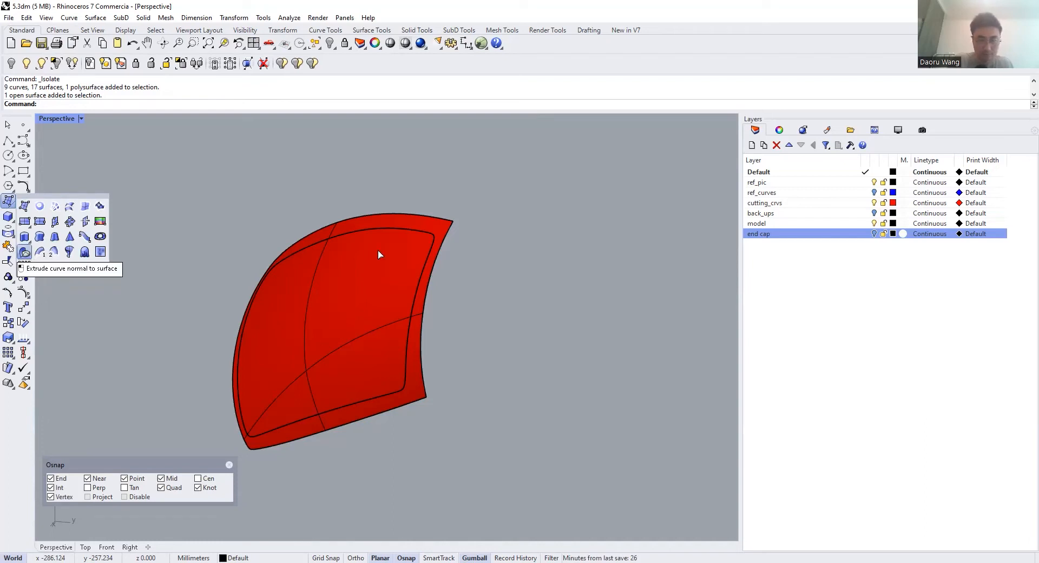
pyautogui.scroll(4, 422, 228)
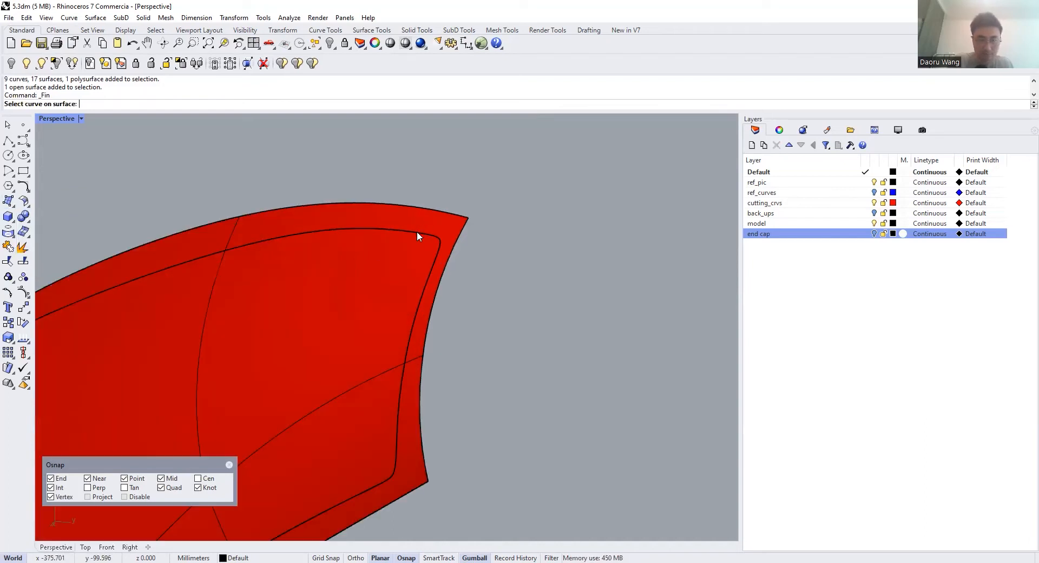
pyautogui.click(439, 250)
pyautogui.click(444, 263)
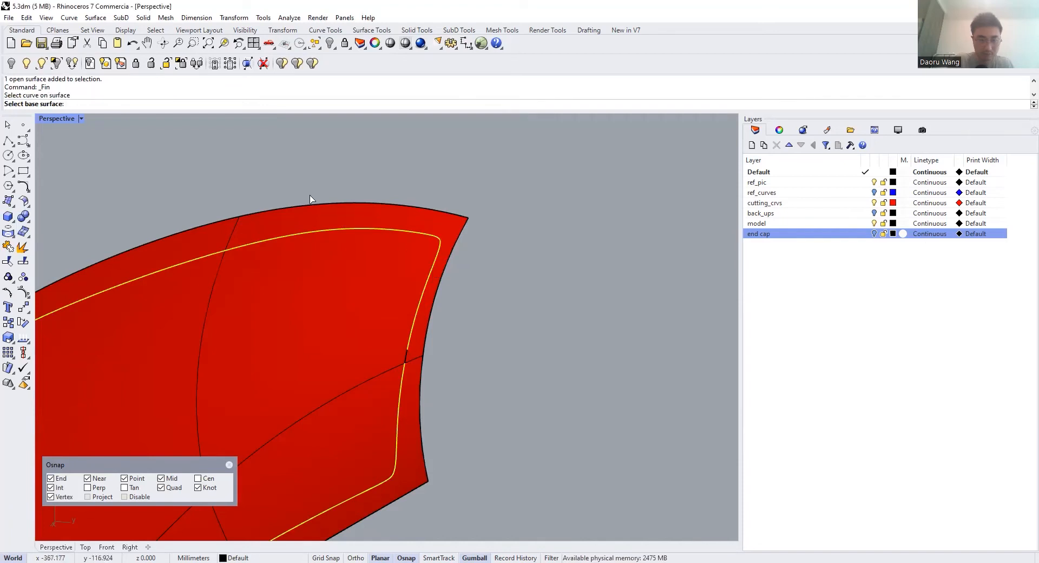
pyautogui.click(433, 234)
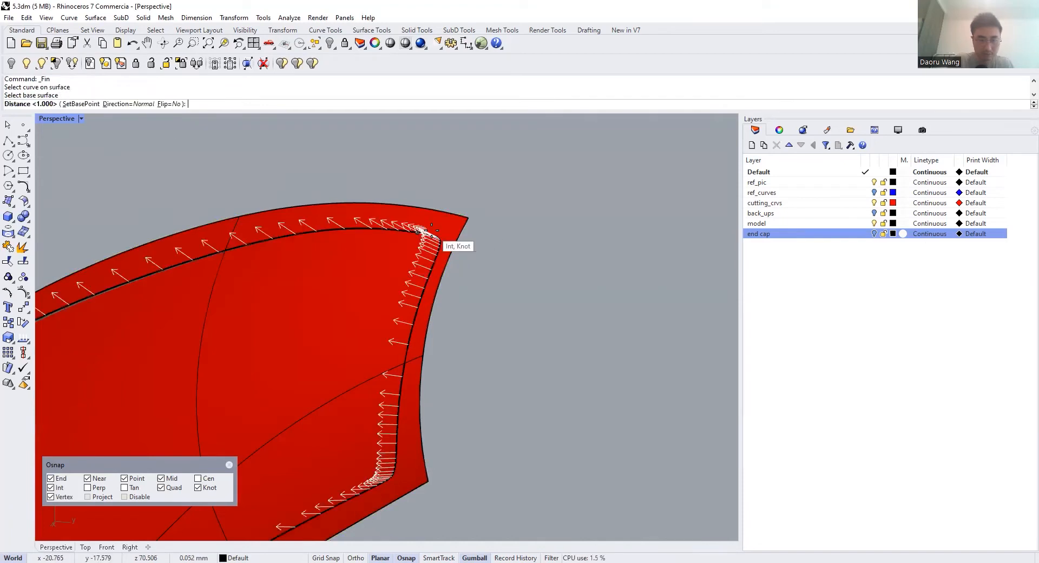
pyautogui.moveTo(459, 259); pyautogui.dragTo(200, 144, button='right')
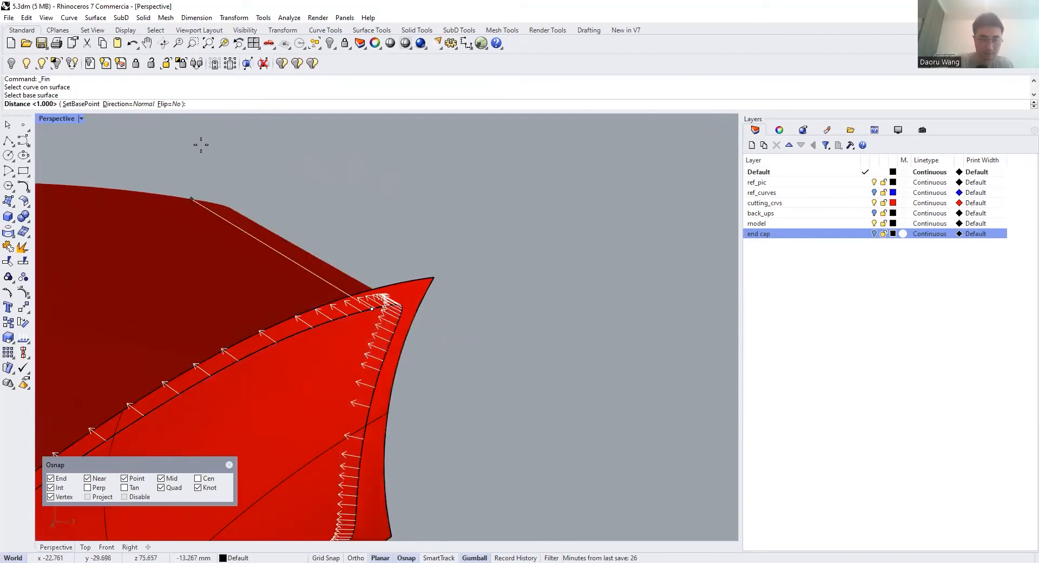
pyautogui.click(169, 103)
pyautogui.press('Return')
pyautogui.press('Return')
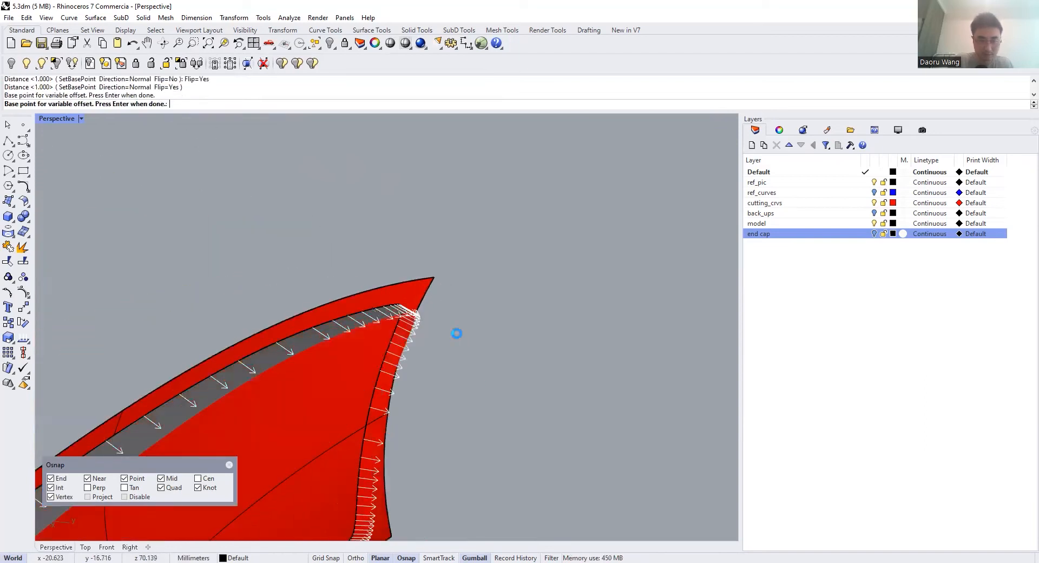
# Examine the extruded fin strip around the inner outline for gaps and missing segments
pyautogui.scroll(-6, 457, 262)
pyautogui.scroll(8, 425, 268)
pyautogui.click(416, 255)
pyautogui.scroll(-3, 417, 254)
pyautogui.moveTo(417, 244); pyautogui.dragTo(405, 266, button='right')
pyautogui.keyDown('shift'); pyautogui.click(406, 280); pyautogui.keyUp('shift')
pyautogui.scroll(-4, 427, 261)
pyautogui.press('Escape')
pyautogui.click(325, 350)
pyautogui.keyDown('shift'); pyautogui.click(338, 285); pyautogui.keyUp('shift')
pyautogui.moveTo(350, 318); pyautogui.dragTo(281, 330, button='right')
pyautogui.moveTo(422, 359); pyautogui.dragTo(383, 295, button='right')
pyautogui.scroll(-6, 384, 296)
pyautogui.scroll(12, 471, 371)
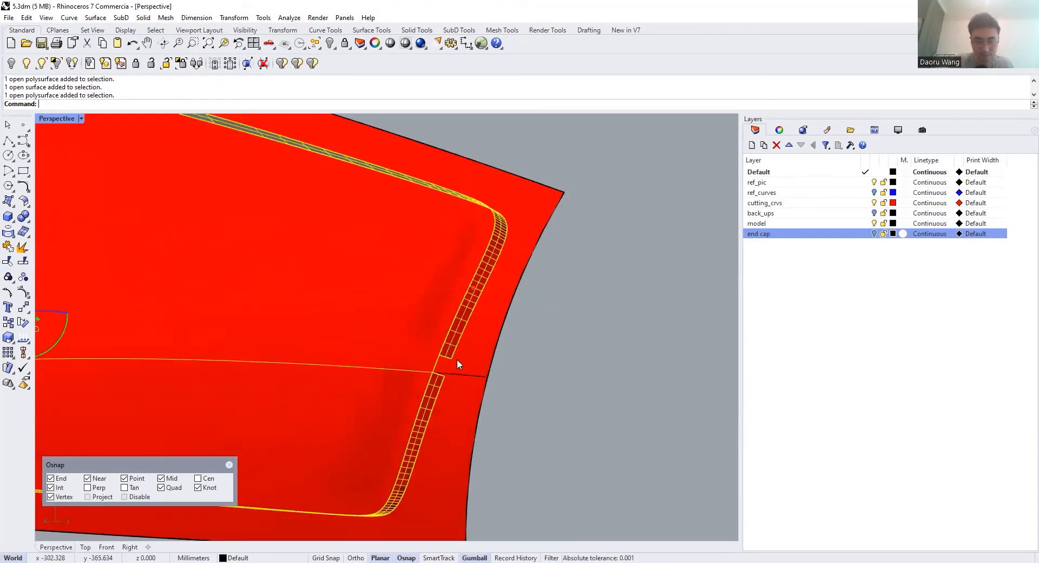
pyautogui.press('Escape')
pyautogui.click(402, 363)
pyautogui.press('Escape')
pyautogui.scroll(-5, 514, 407)
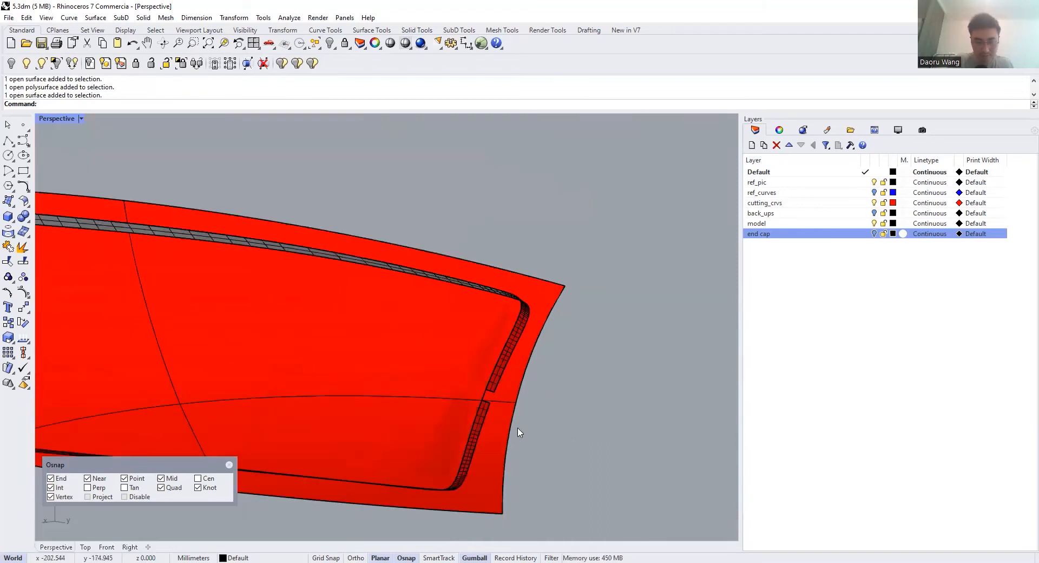
pyautogui.scroll(11, 513, 408)
pyautogui.rightClick(433, 359)
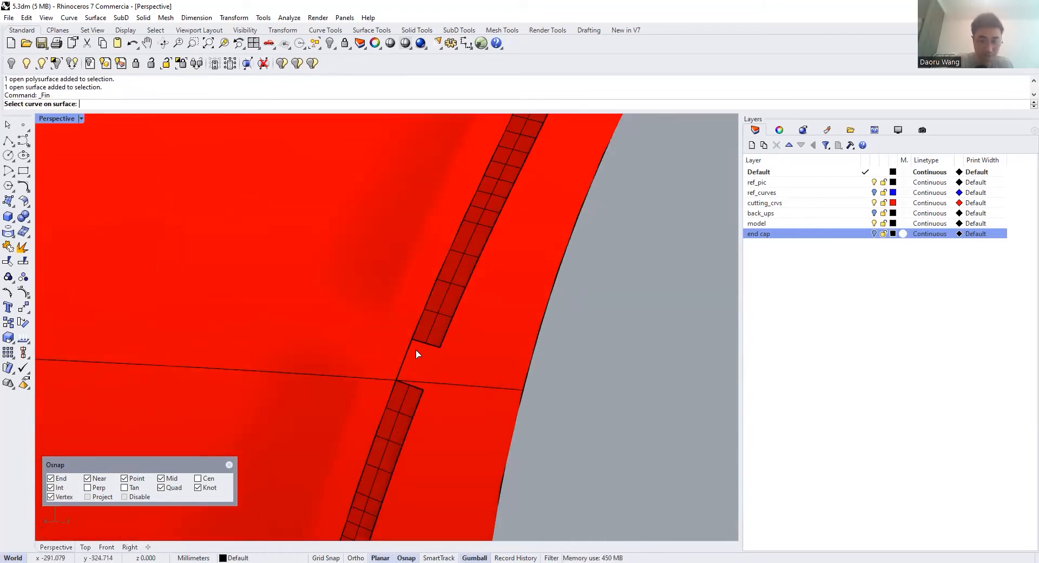
pyautogui.press('Return')
pyautogui.press('Return')
pyautogui.press('Return')
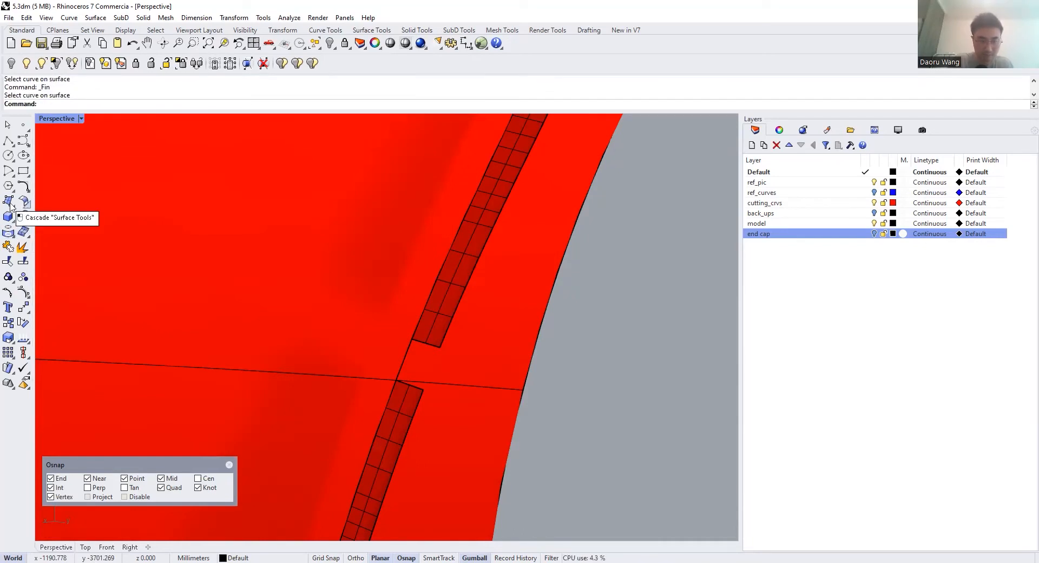
pyautogui.click(13, 207)
pyautogui.press('Return')
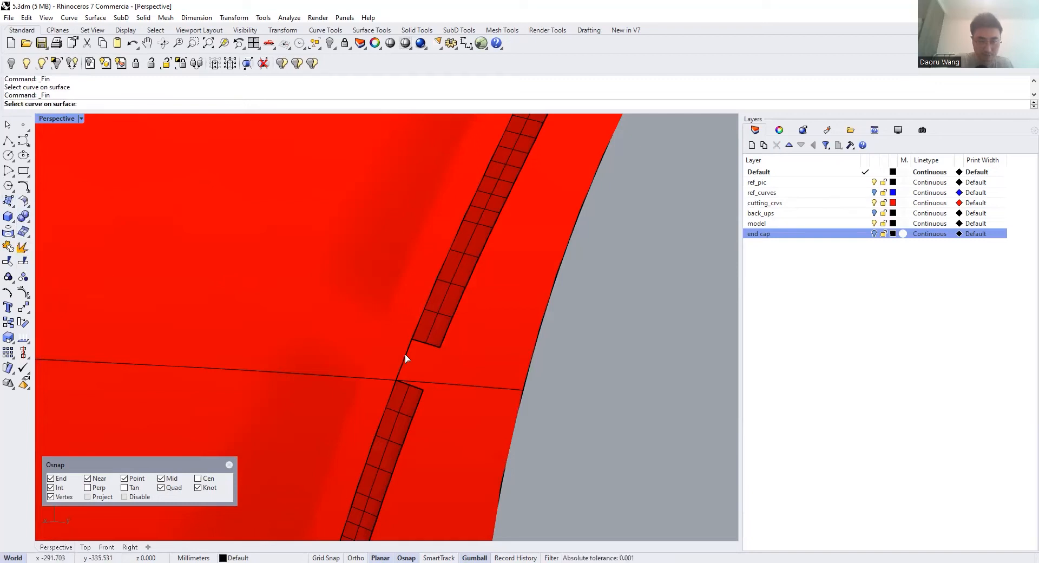
pyautogui.click(406, 353)
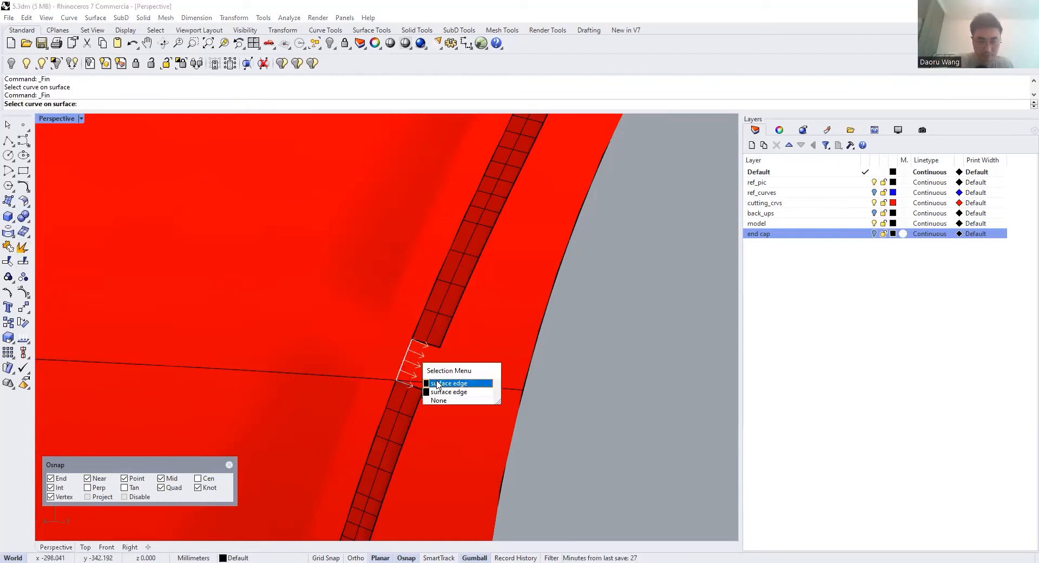
pyautogui.click(424, 382)
# Extrude the short edge segment in the fin's gap 1 mm normal to the surface, matching the existing fin's direction
pyautogui.press('Return')
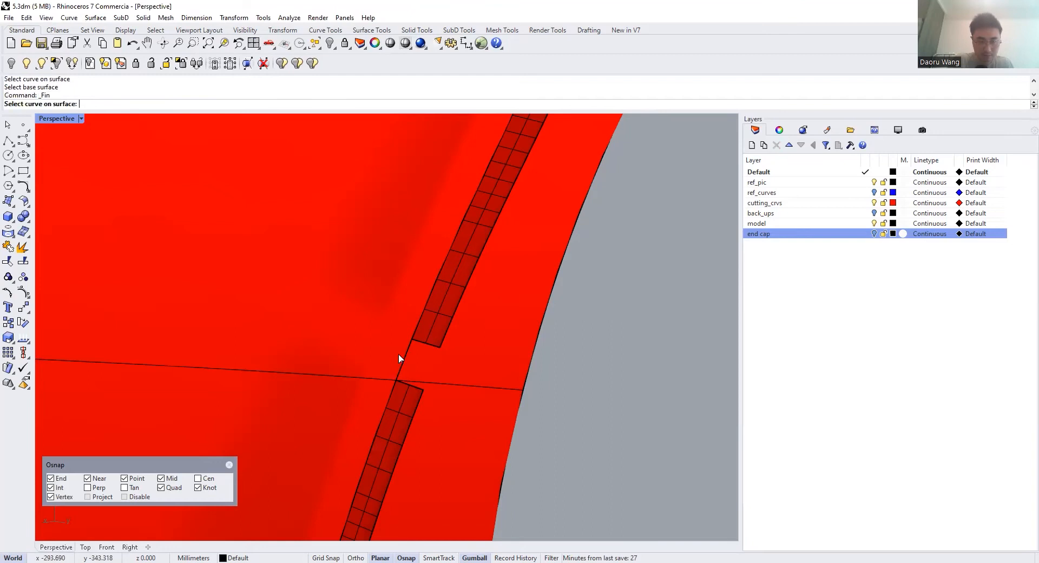
pyautogui.click(405, 352)
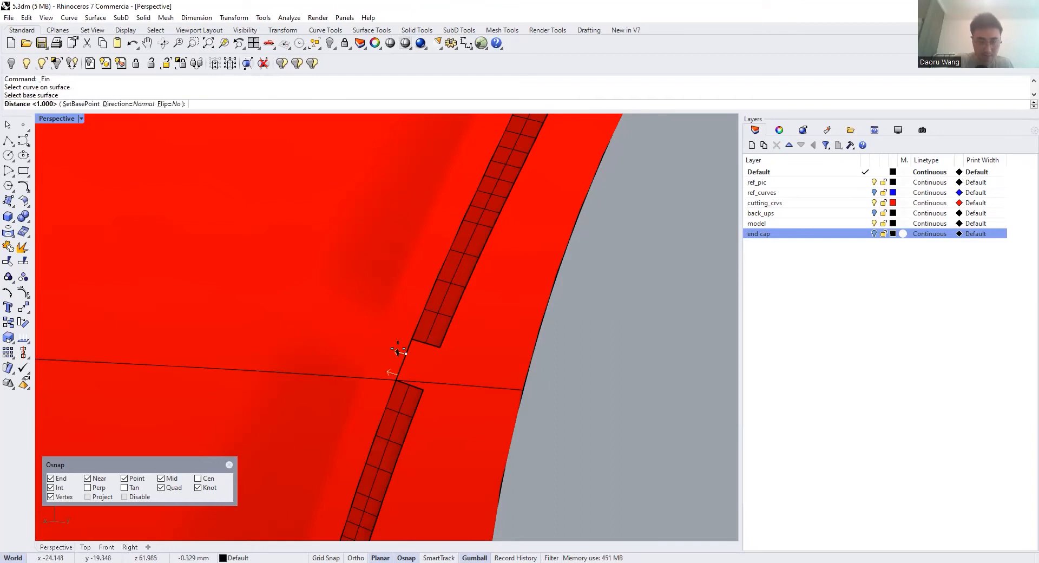
pyautogui.click(425, 379)
pyautogui.press('Return')
# Join the short filler strip with the rest of the fin around the inner outline
pyautogui.click(422, 370)
pyautogui.keyDown('shift'); pyautogui.click(404, 417); pyautogui.keyUp('shift')
pyautogui.scroll(-5, 438, 323)
pyautogui.scroll(-10, 448, 312)
pyautogui.moveTo(448, 313); pyautogui.dragTo(403, 325, button='right')
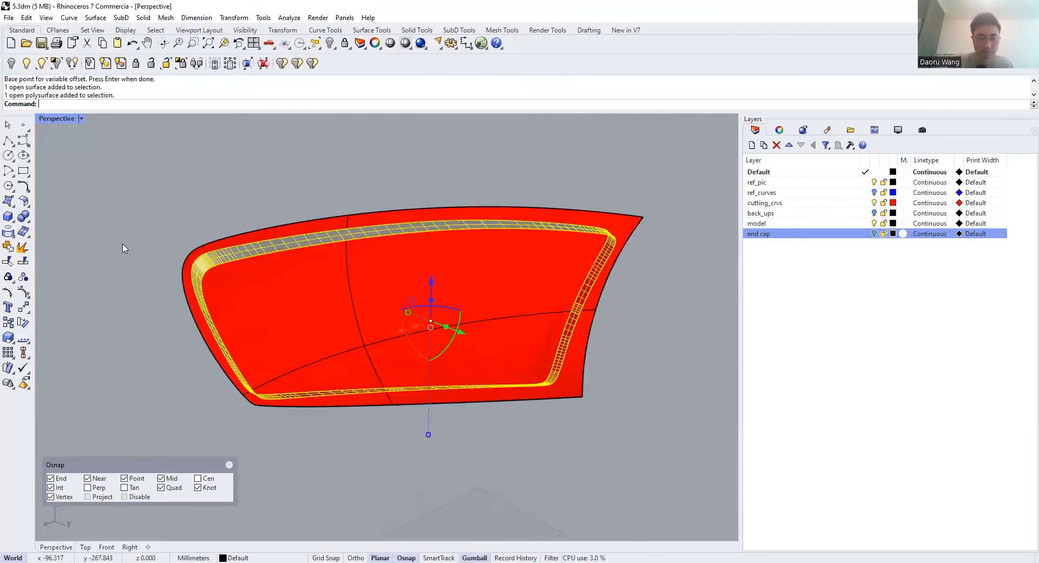
pyautogui.click(9, 246)
# Duplicate the joined fin in place
pyautogui.moveTo(373, 233); pyautogui.dragTo(406, 250, button='right')
pyautogui.hotkey('ctrl', 'c')
pyautogui.hotkey('ctrl', 'v')
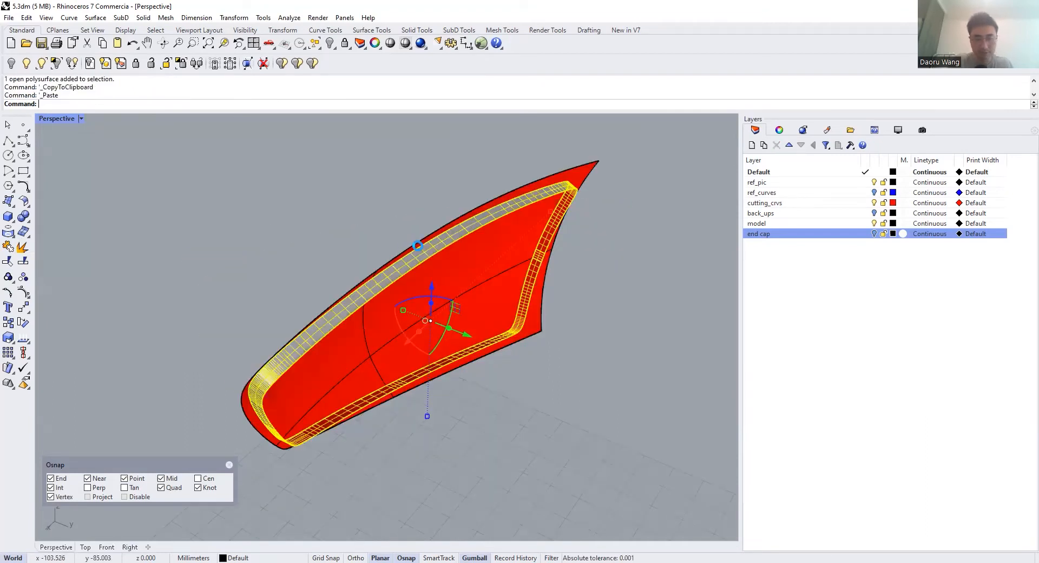
pyautogui.press('Escape')
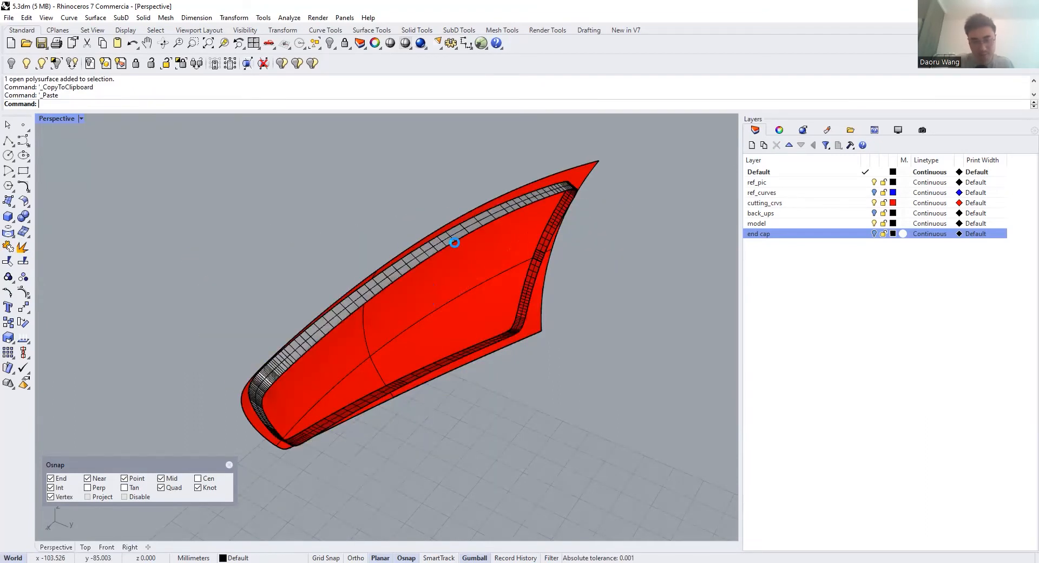
# Join one copy of the fin with the outer border surface and hide the resulting piece
pyautogui.click(455, 242)
pyautogui.scroll(2, 456, 241)
pyautogui.keyDown('shift'); pyautogui.click(453, 197); pyautogui.keyUp('shift')
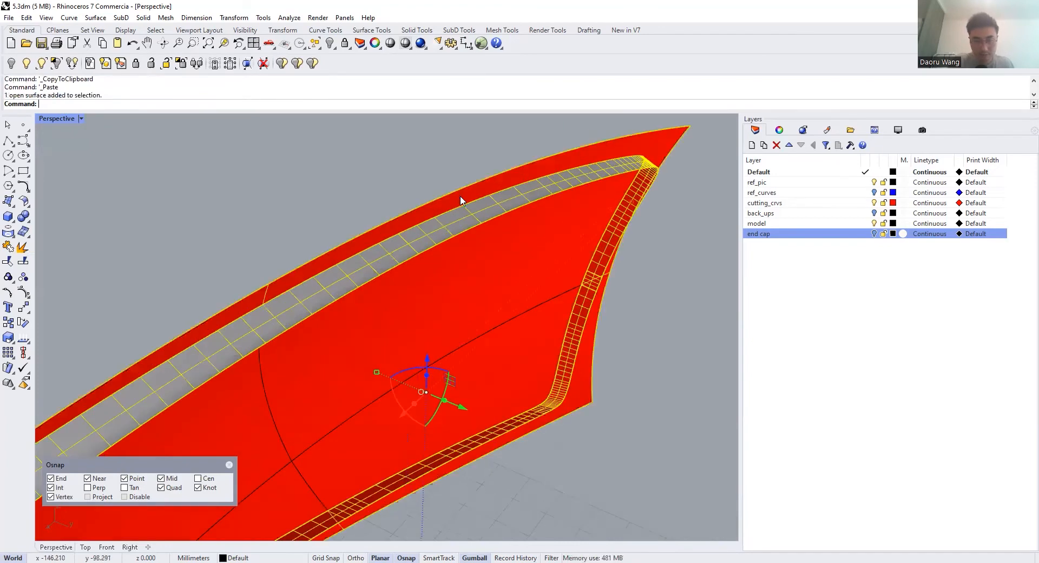
pyautogui.scroll(-3, 454, 199)
pyautogui.click(13, 246)
pyautogui.moveTo(487, 193); pyautogui.dragTo(500, 228, button='right')
pyautogui.middleClick(479, 218)
pyautogui.click(462, 212)
# Join the remaining fin copy with the inner panel surface
pyautogui.scroll(-6, 428, 205)
pyautogui.moveTo(373, 254); pyautogui.dragTo(264, 189)
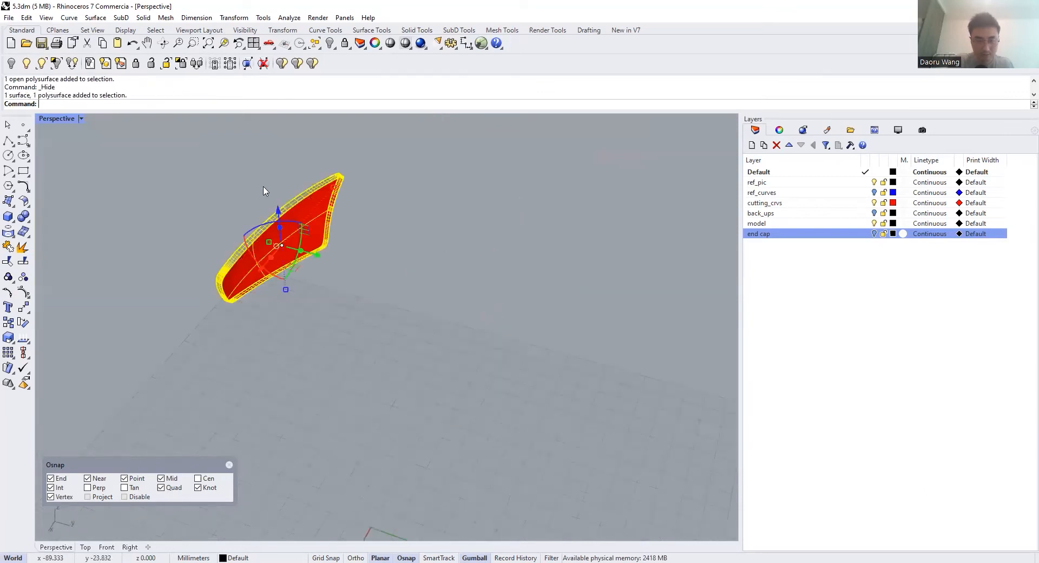
pyautogui.click(9, 246)
# Show all hidden objects and lock the inner panel and outer border polysurfaces
pyautogui.click(330, 43)
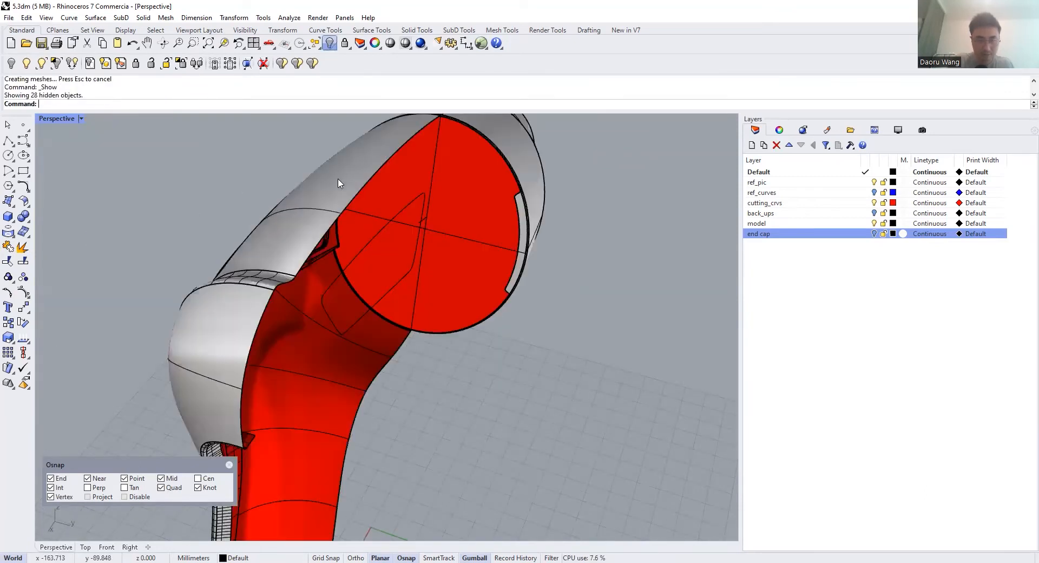
pyautogui.scroll(4, 448, 191)
pyautogui.scroll(3, 581, 233)
pyautogui.scroll(-3, 394, 218)
pyautogui.click(428, 173)
pyautogui.moveTo(393, 217)
pyautogui.mouseDown(button='right')
pyautogui.moveTo(427, 174)
pyautogui.moveTo(399, 204)
pyautogui.mouseUp(button='right')
pyautogui.scroll(4, 416, 185)
pyautogui.keyDown('shift'); pyautogui.click(414, 185); pyautogui.keyUp('shift')
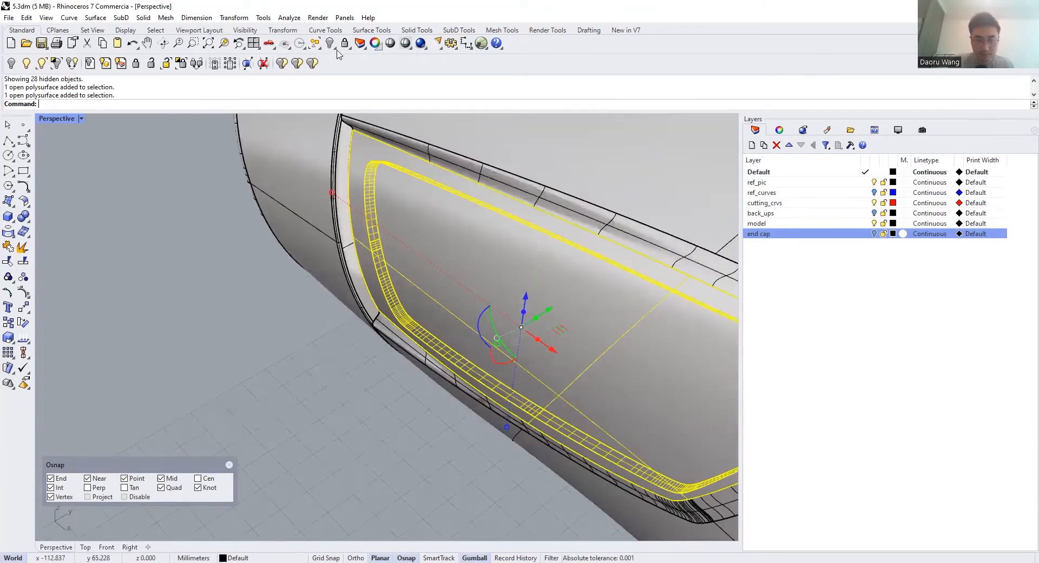
pyautogui.click(338, 49)
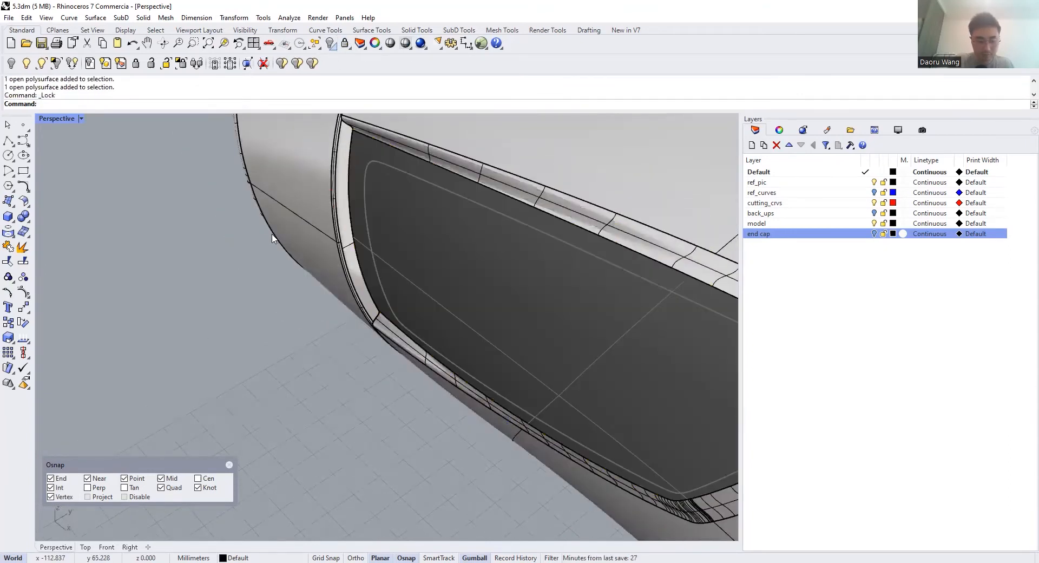
# Hide all remaining unlocked objects and unlock the panel pieces
pyautogui.hotkey('ctrl', 'a')
pyautogui.middleClick(237, 268)
pyautogui.click(234, 265)
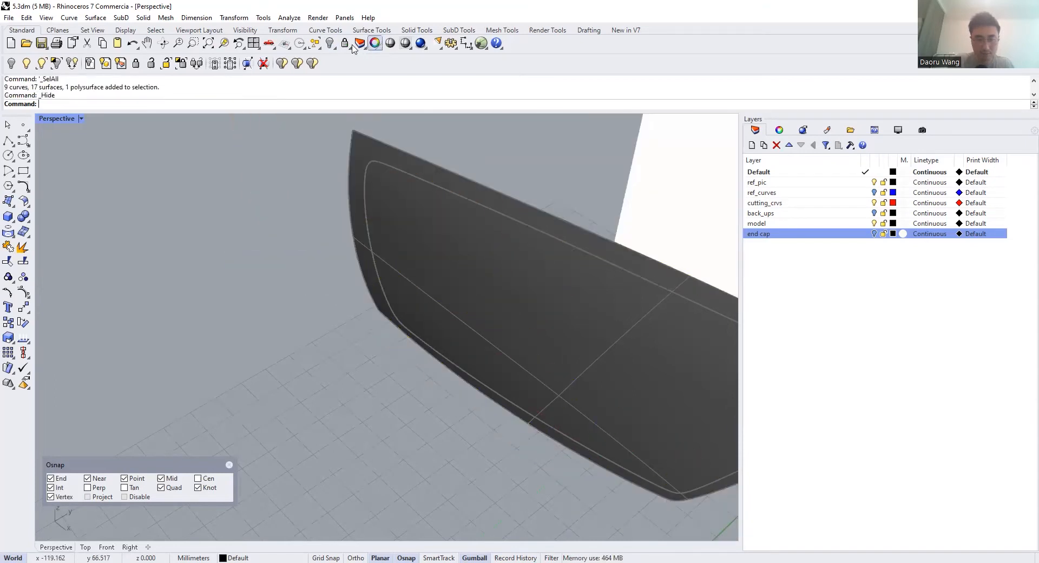
pyautogui.rightClick(345, 43)
# Examine the isolated inner panel polysurface and its fin along the seam with the border
pyautogui.scroll(-5, 390, 270)
pyautogui.moveTo(389, 271); pyautogui.dragTo(350, 230, button='right')
pyautogui.click(301, 217)
pyautogui.scroll(6, 337, 172)
pyautogui.moveTo(357, 186); pyautogui.dragTo(488, 226, button='right')
pyautogui.scroll(-5, 423, 218)
pyautogui.scroll(5, 361, 231)
pyautogui.moveTo(360, 234); pyautogui.dragTo(362, 241, button='right')
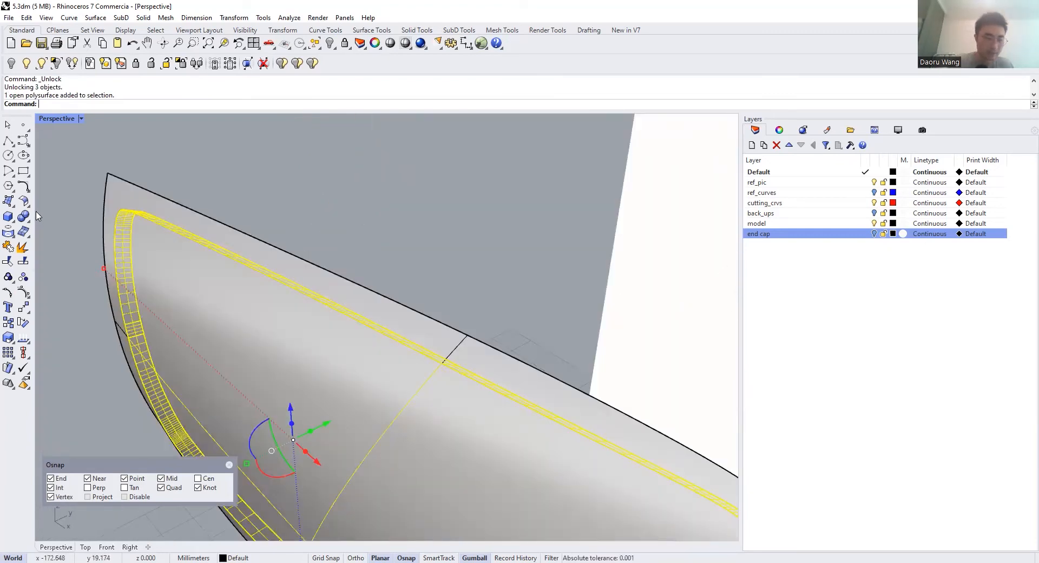
pyautogui.press('Delete')
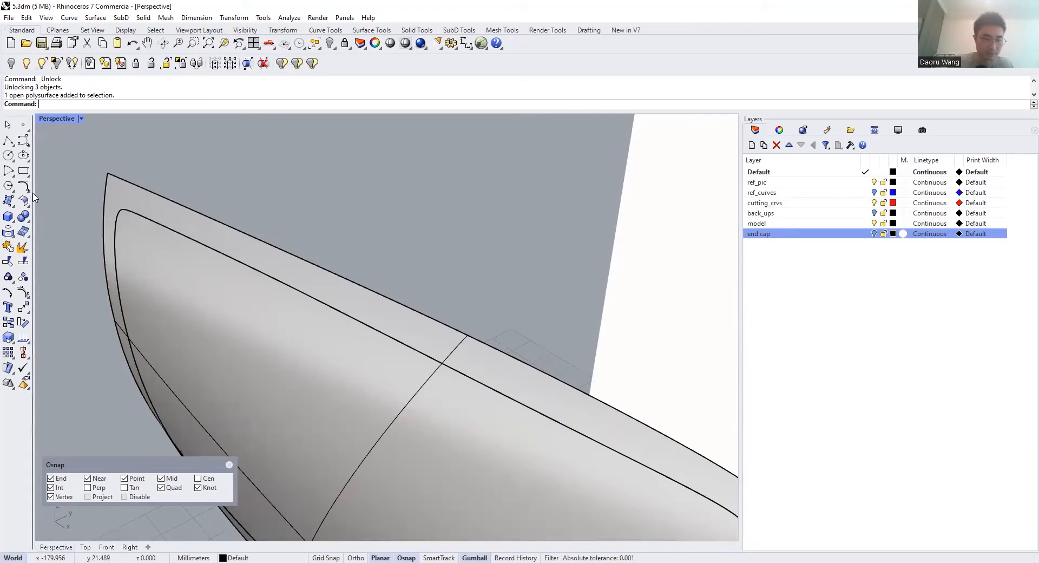
# Fillet all edges adjoining the inner panel face with a 0.25 mm radius using the FaceEdges option
pyautogui.click(28, 222)
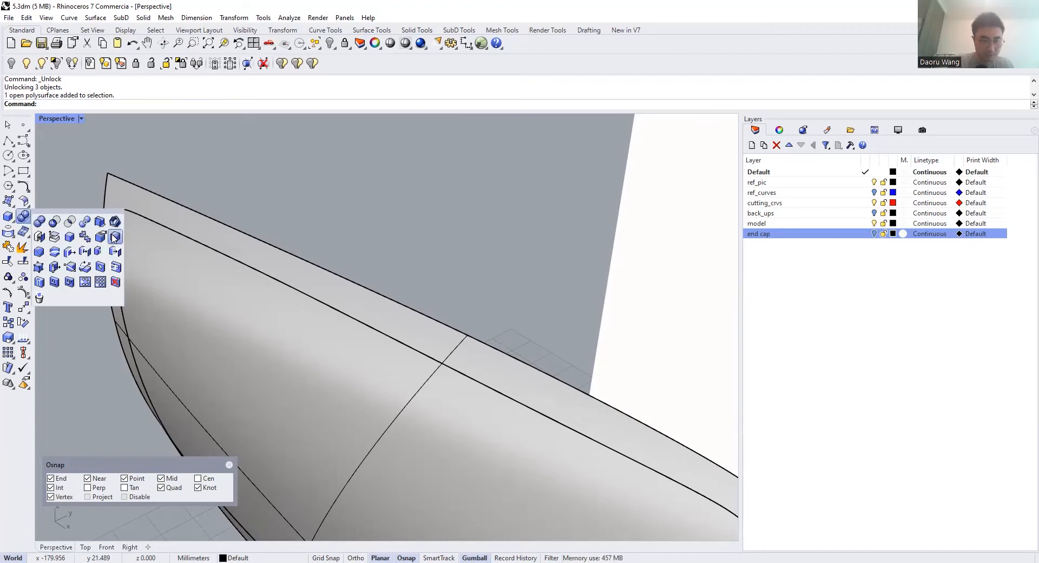
pyautogui.scroll(-7, 264, 211)
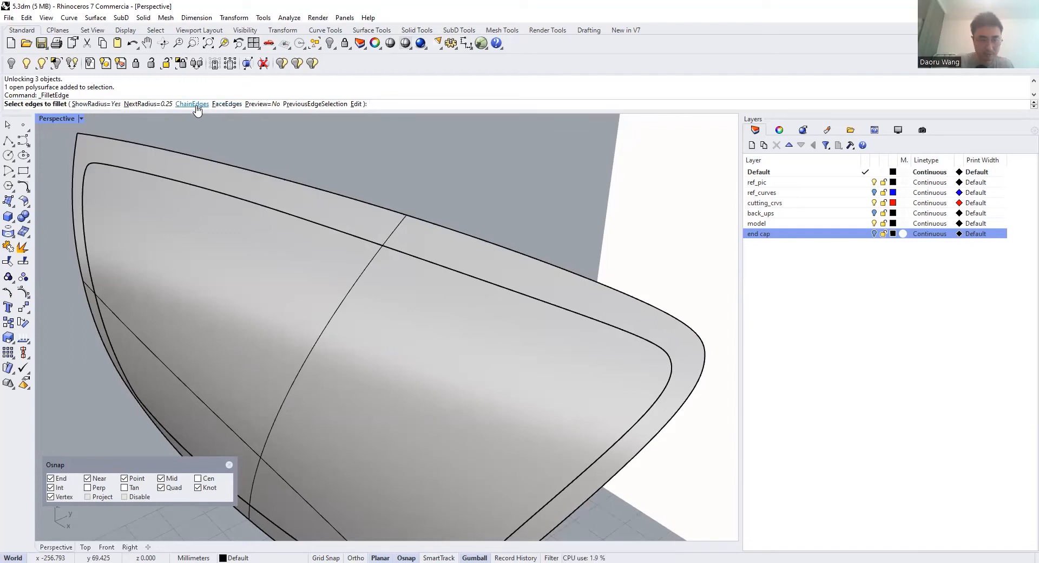
pyautogui.click(231, 105)
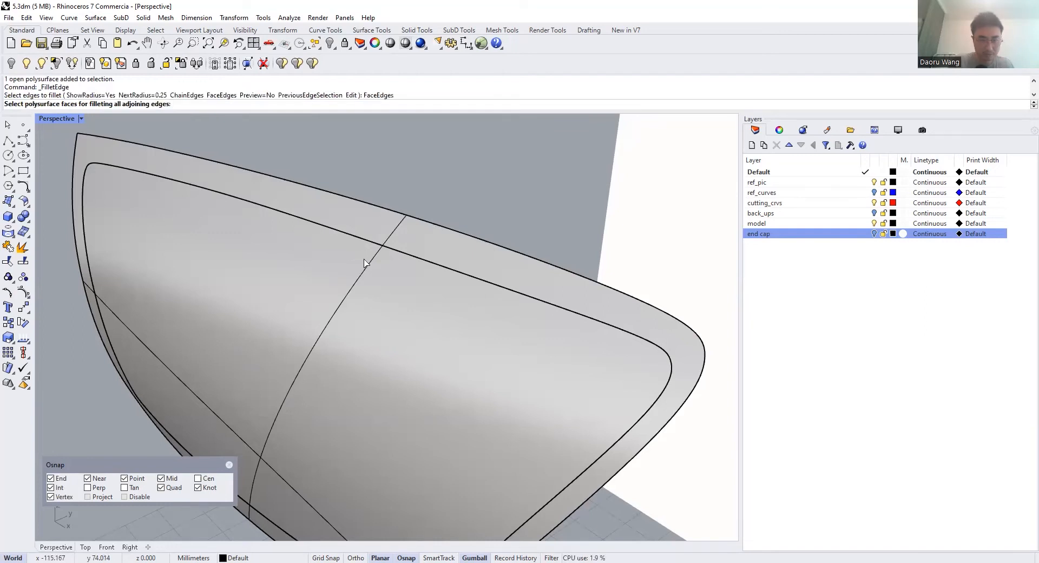
pyautogui.click(364, 263)
pyautogui.scroll(-5, 378, 254)
pyautogui.press('Return')
pyautogui.scroll(3, 319, 230)
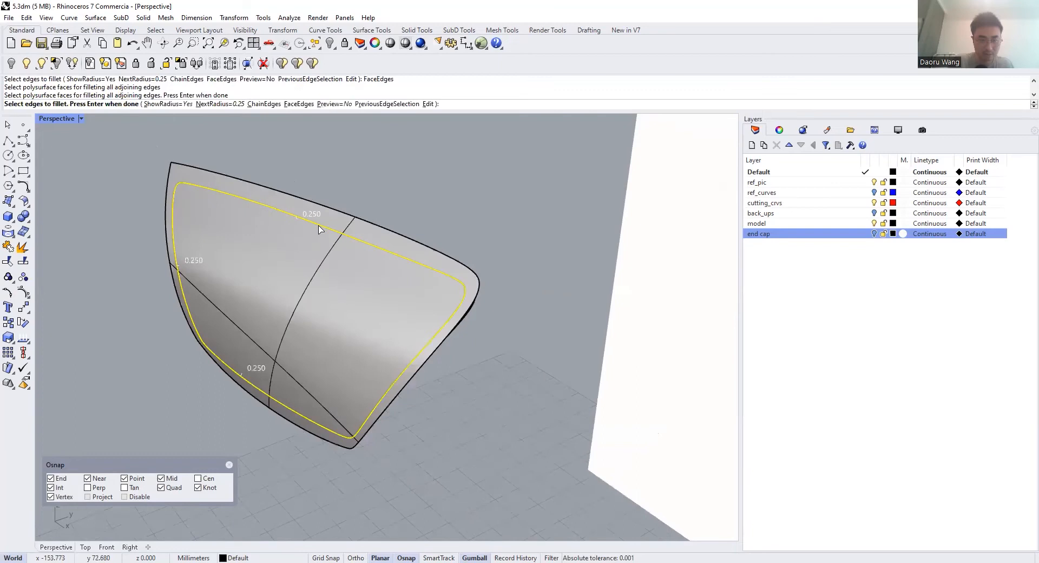
pyautogui.scroll(3, 319, 229)
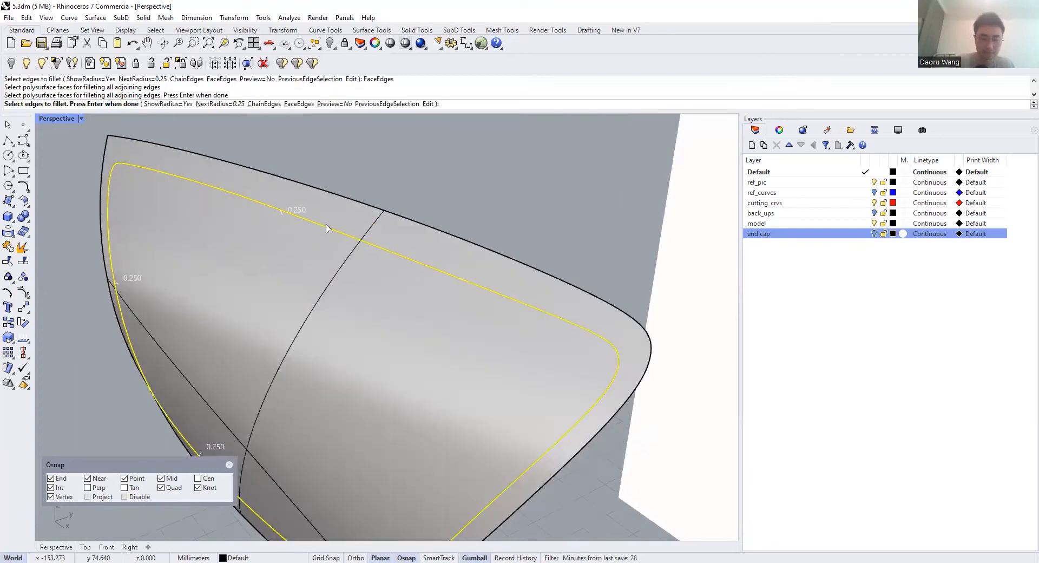
pyautogui.scroll(-5, 447, 254)
pyautogui.moveTo(447, 255)
pyautogui.mouseDown(button='right')
pyautogui.moveTo(322, 255)
pyautogui.moveTo(434, 267)
pyautogui.mouseUp(button='right')
pyautogui.press('Return')
pyautogui.press('Return')
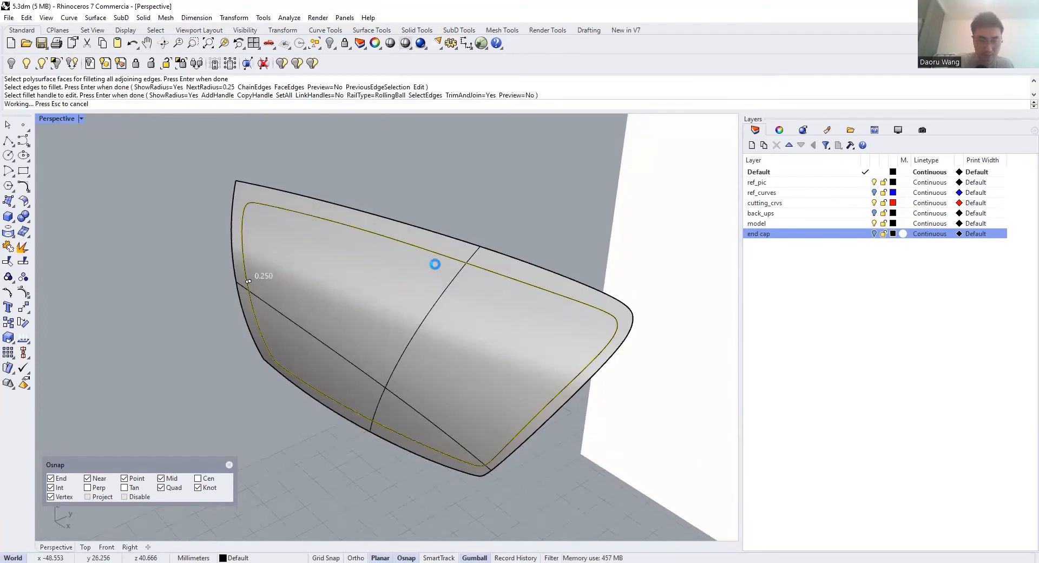
# Inspect the filleted inner panel and the seam along the surrounding border
pyautogui.scroll(5, 277, 259)
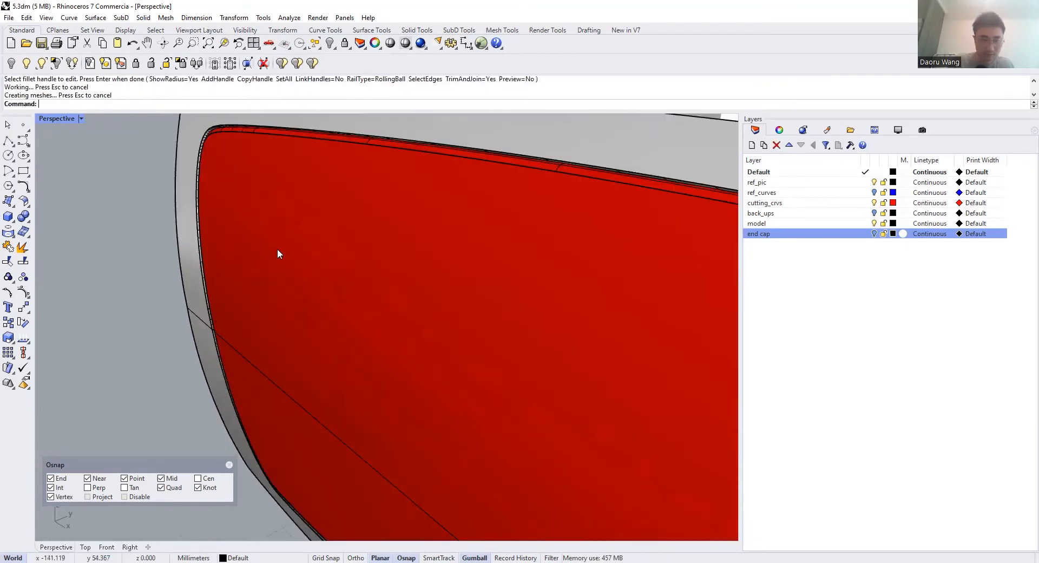
pyautogui.click(276, 248)
pyautogui.moveTo(299, 249); pyautogui.dragTo(368, 227, button='right')
pyautogui.scroll(-5, 368, 228)
pyautogui.scroll(5, 189, 327)
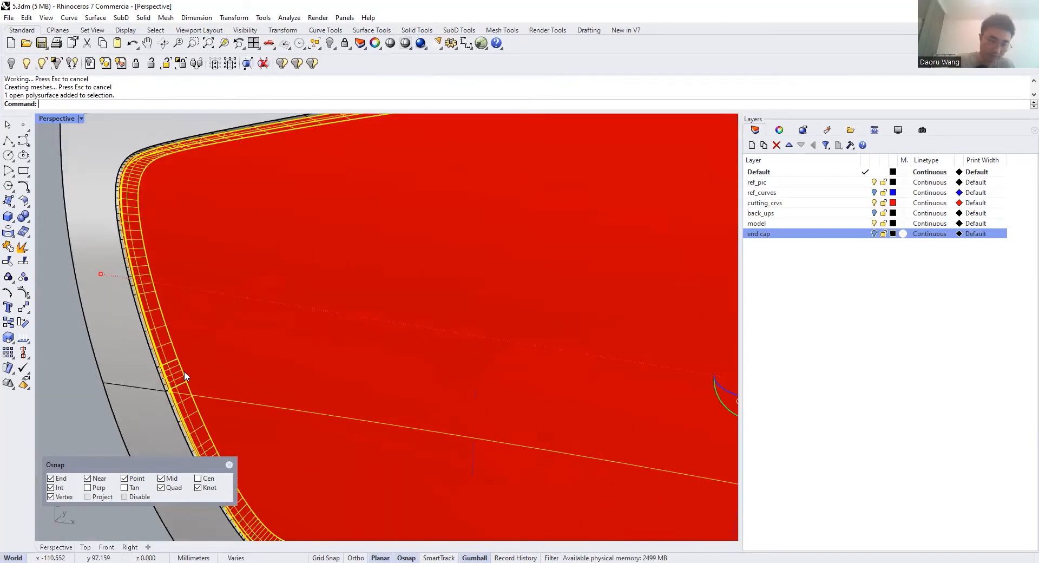
pyautogui.scroll(5, 185, 370)
pyautogui.scroll(-5, 138, 406)
pyautogui.scroll(-5, 171, 415)
pyautogui.click(271, 374)
pyautogui.moveTo(271, 374); pyautogui.dragTo(297, 366, button='right')
pyautogui.scroll(6, 300, 356)
pyautogui.click(331, 304)
pyautogui.scroll(-8, 334, 308)
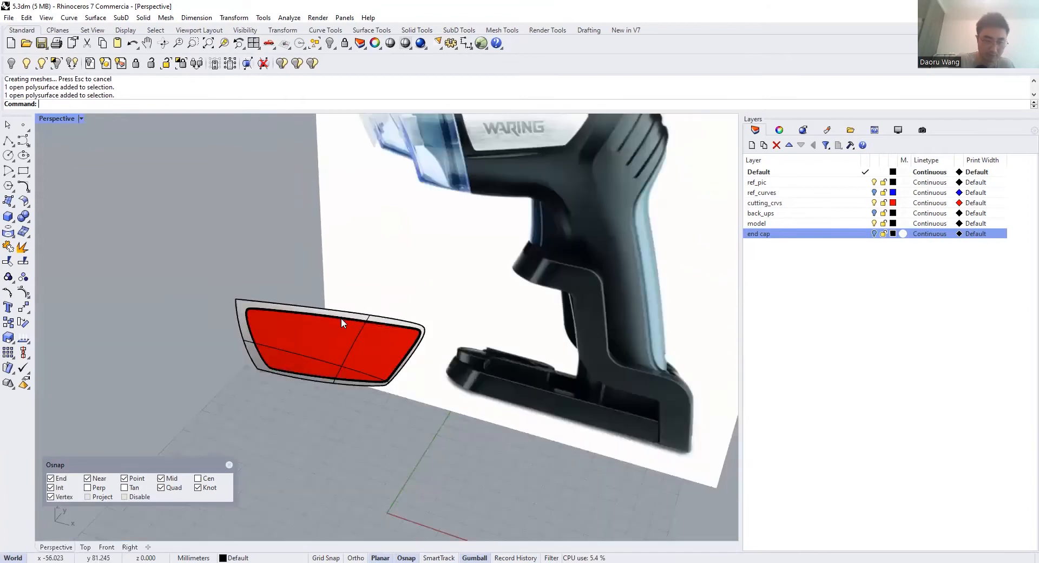
pyautogui.scroll(4, 335, 311)
pyautogui.scroll(4, 334, 312)
pyautogui.click(332, 312)
pyautogui.scroll(8, 328, 317)
pyautogui.press('Escape')
pyautogui.rightClick(326, 319)
pyautogui.click(322, 333)
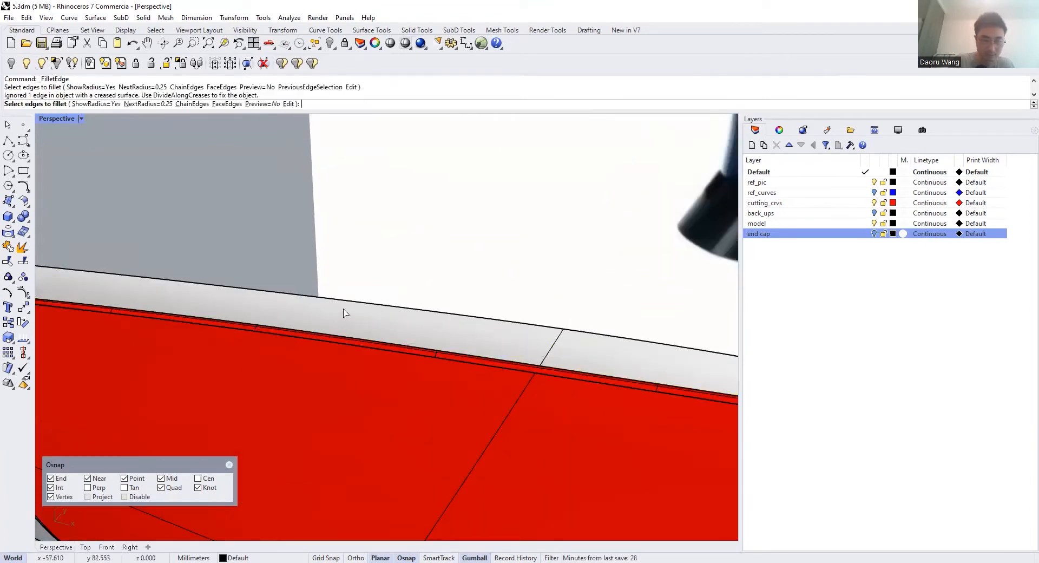
pyautogui.scroll(-10, 343, 311)
pyautogui.press('Escape')
# Fillet the border frame's inner edges around the panel with a 0.25 mm radius using the FaceEdges option
pyautogui.press('space')
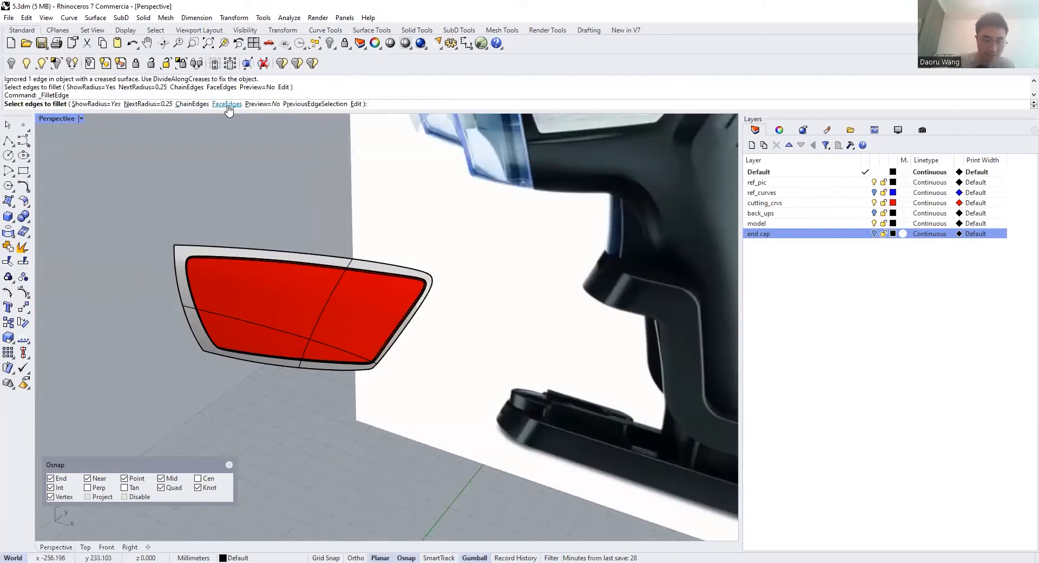
pyautogui.click(227, 104)
pyautogui.click(186, 259)
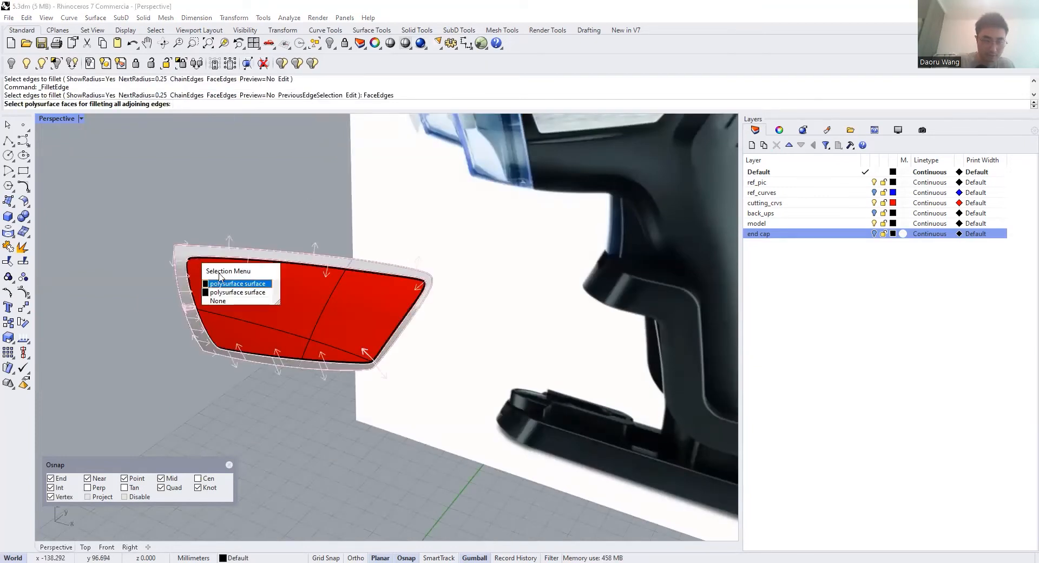
pyautogui.click(225, 286)
pyautogui.scroll(5, 199, 231)
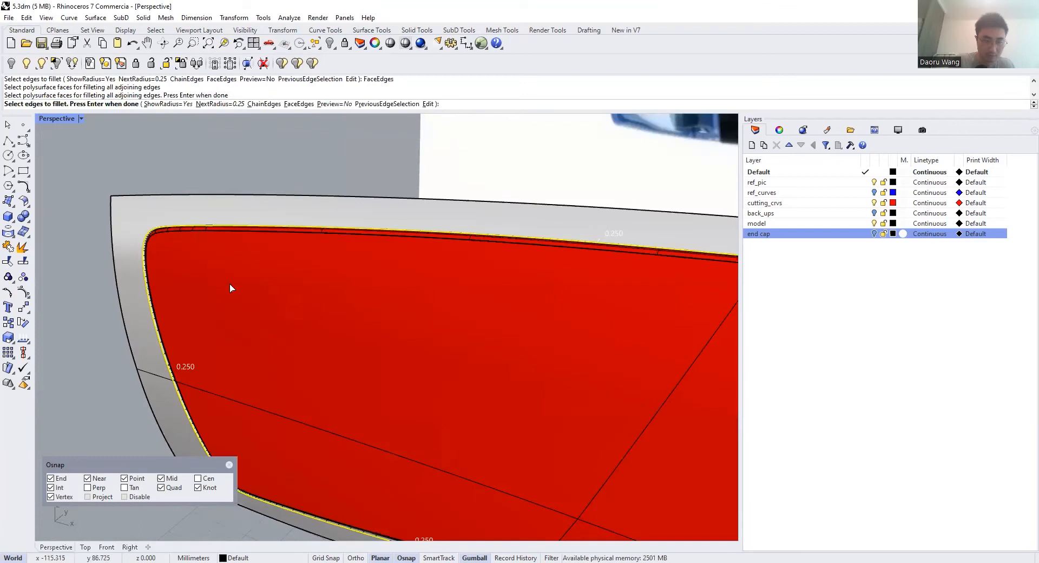
pyautogui.scroll(-1, 232, 266)
pyautogui.press('Return')
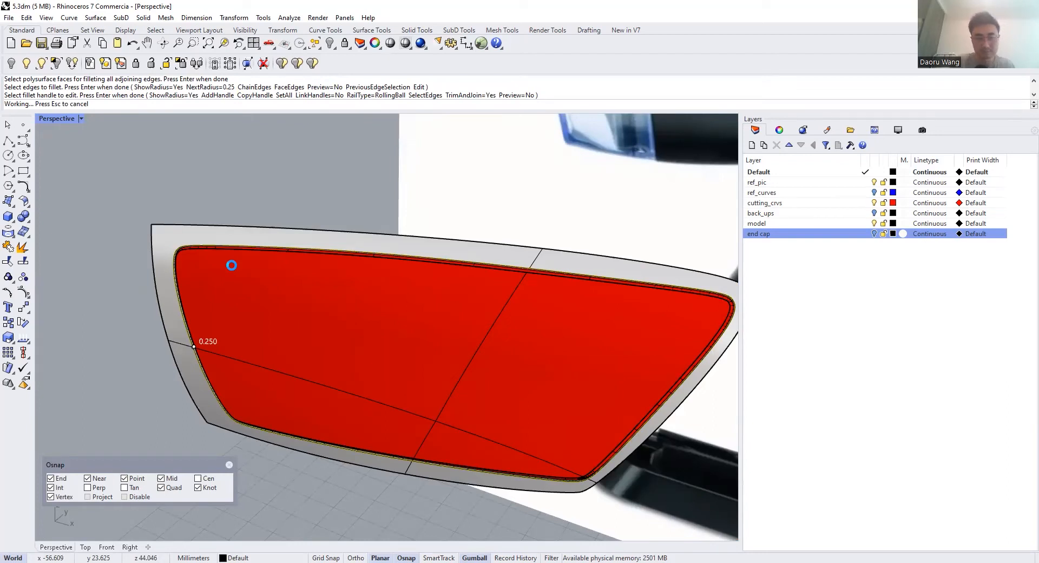
# Flip the surface direction of the red inner panel polysurface with the Dir command
pyautogui.scroll(8, 222, 253)
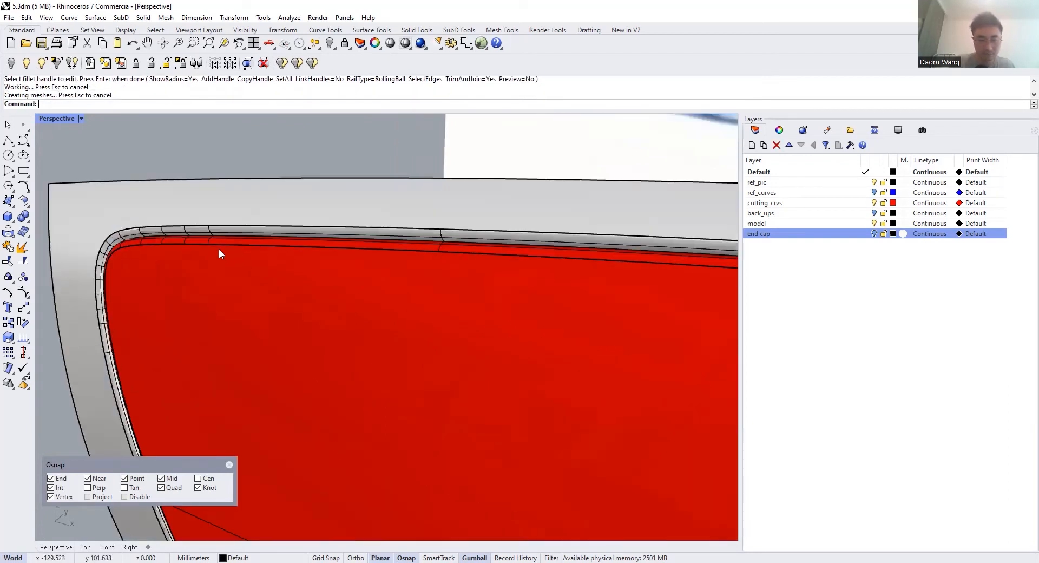
pyautogui.scroll(-8, 227, 241)
pyautogui.moveTo(233, 225); pyautogui.dragTo(260, 125, button='right')
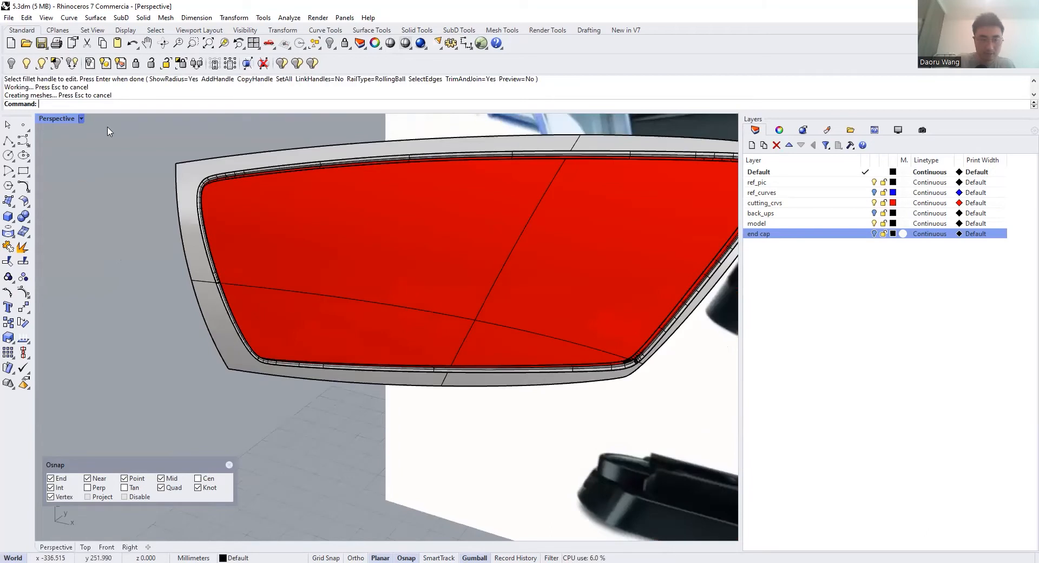
pyautogui.click(221, 214)
pyautogui.click(23, 337)
pyautogui.click(360, 260)
pyautogui.rightClick(479, 231)
pyautogui.press('Escape')
pyautogui.scroll(-8, 468, 254)
pyautogui.moveTo(468, 254); pyautogui.dragTo(576, 189, button='right')
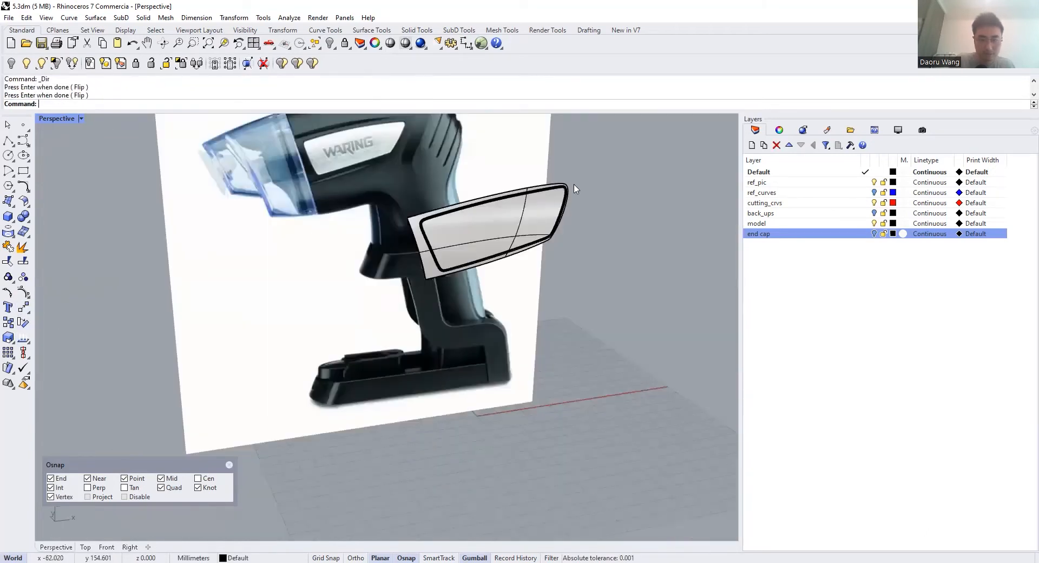
# Show all hidden objects and set the Perspective viewport to the Rendered display mode
pyautogui.scroll(6, 540, 205)
pyautogui.scroll(5, 540, 205)
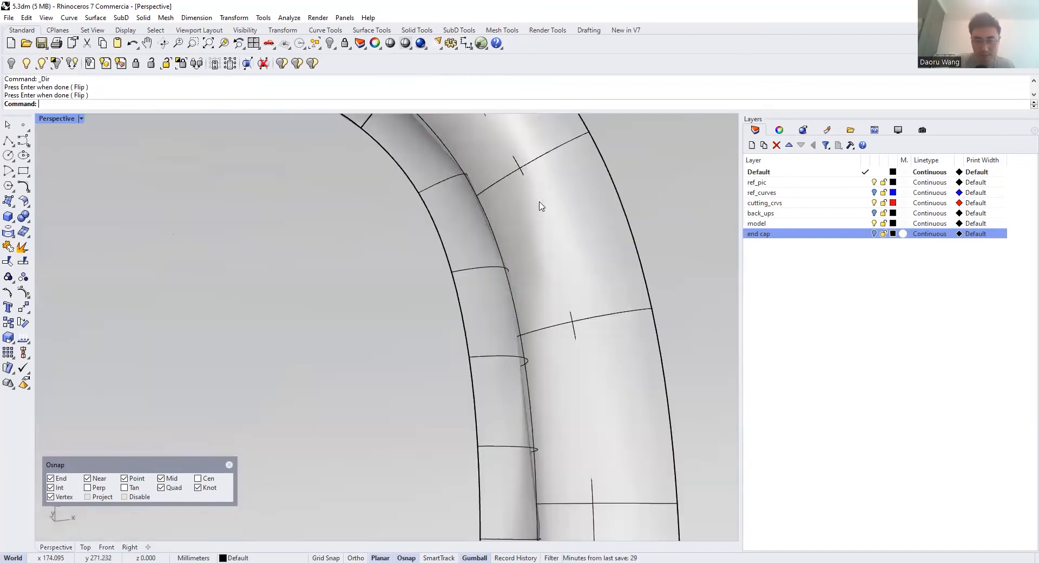
pyautogui.scroll(-5, 540, 204)
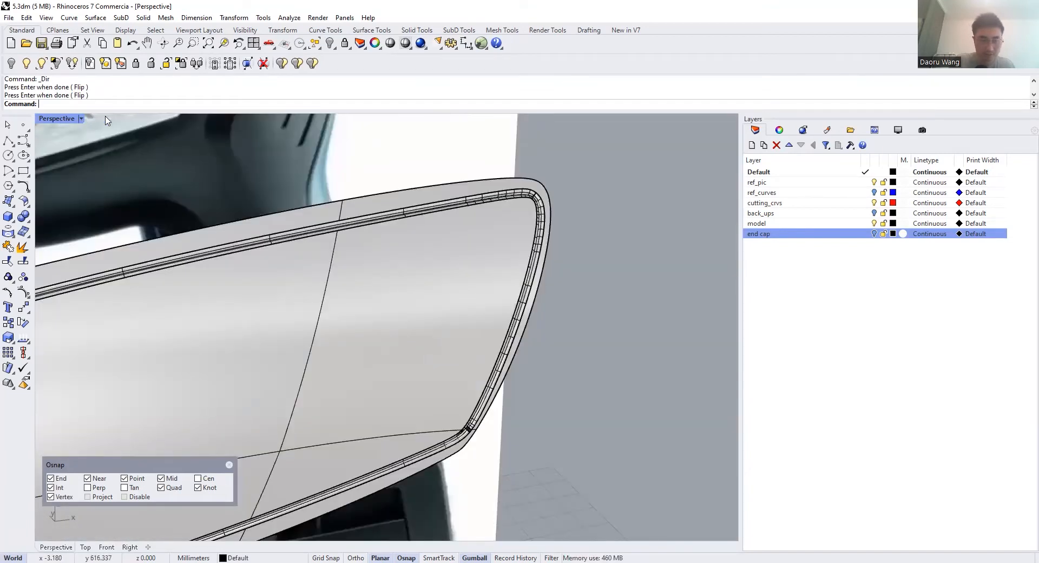
pyautogui.rightClick(329, 43)
pyautogui.click(81, 119)
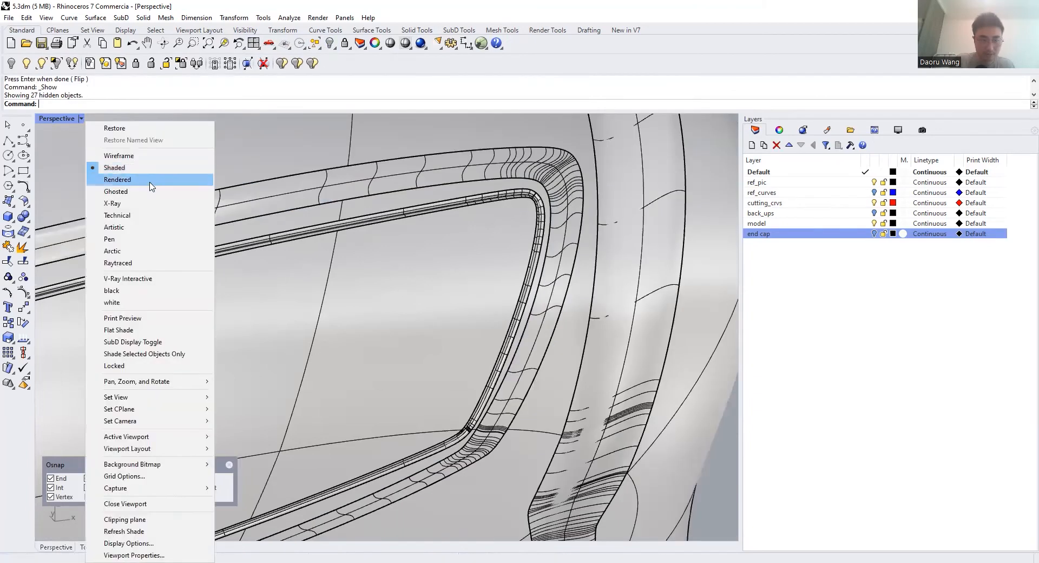
pyautogui.click(151, 181)
# Examine the rendered parting seam around the inset panel and check which polysurfaces meet along it
pyautogui.scroll(-6, 462, 215)
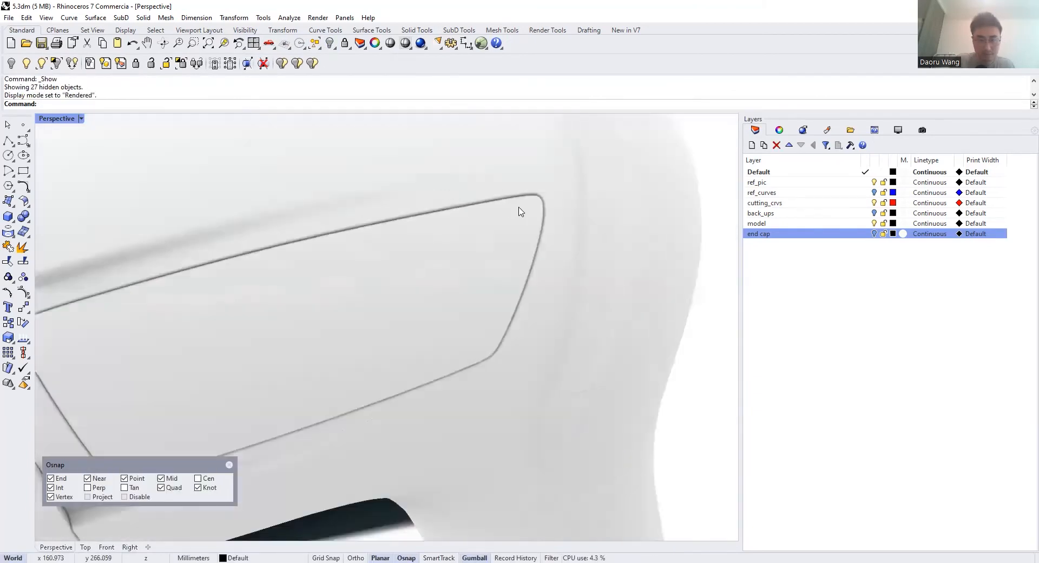
pyautogui.scroll(5, 411, 276)
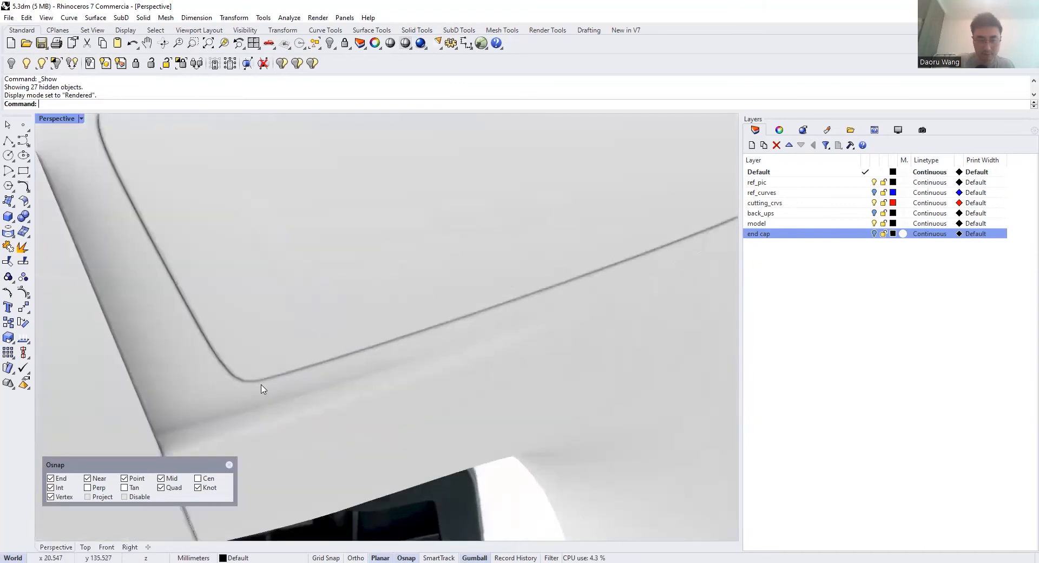
pyautogui.scroll(-5, 268, 385)
pyautogui.scroll(5, 653, 205)
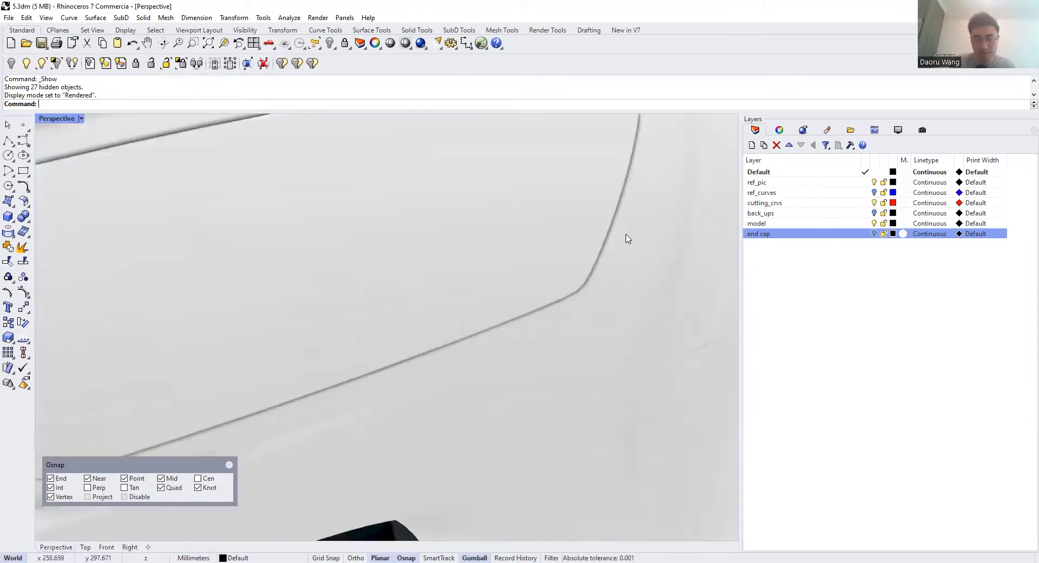
pyautogui.scroll(-5, 628, 239)
pyautogui.scroll(5, 646, 168)
pyautogui.click(576, 242)
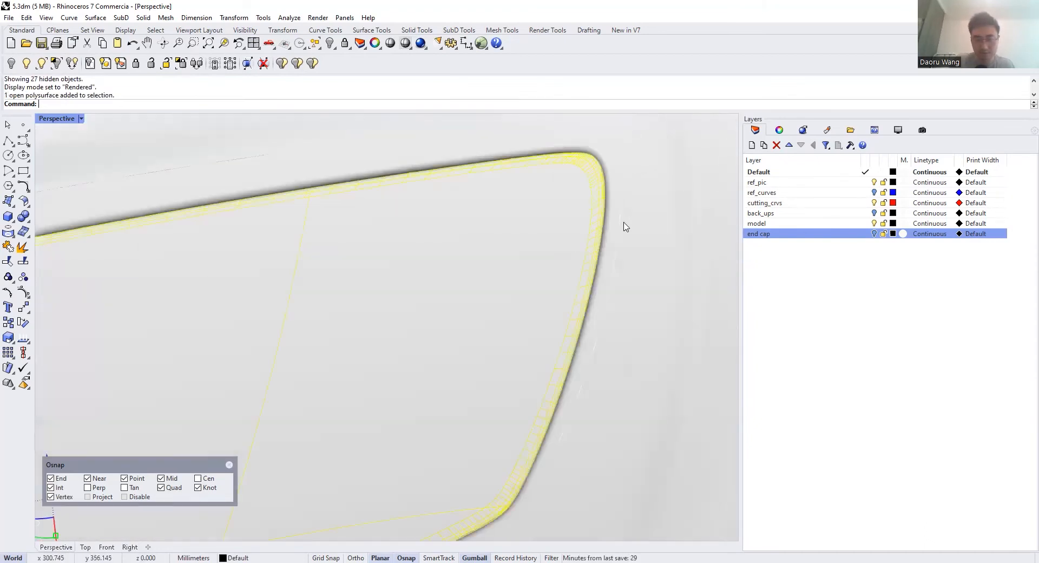
pyautogui.click(653, 252)
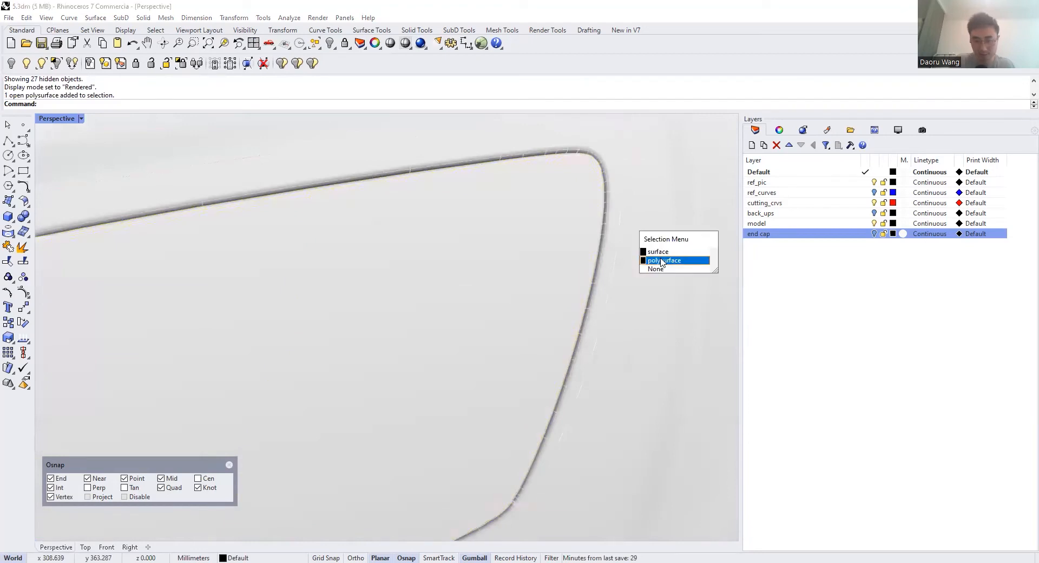
pyautogui.click(661, 262)
pyautogui.moveTo(628, 249); pyautogui.dragTo(591, 244, button='right')
pyautogui.press('Escape')
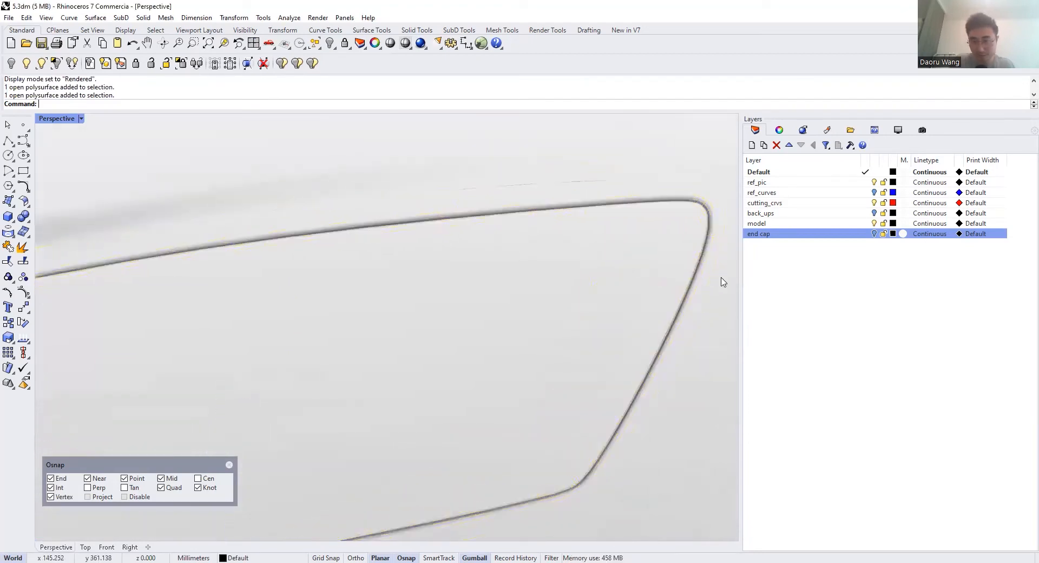
pyautogui.moveTo(722, 281); pyautogui.dragTo(689, 277, button='right')
pyautogui.moveTo(580, 258); pyautogui.dragTo(603, 260, button='right')
# Join the panel's border with the adjoining body surfaces into one polysurface
pyautogui.click(573, 251)
pyautogui.click(7, 246)
pyautogui.press('Escape')
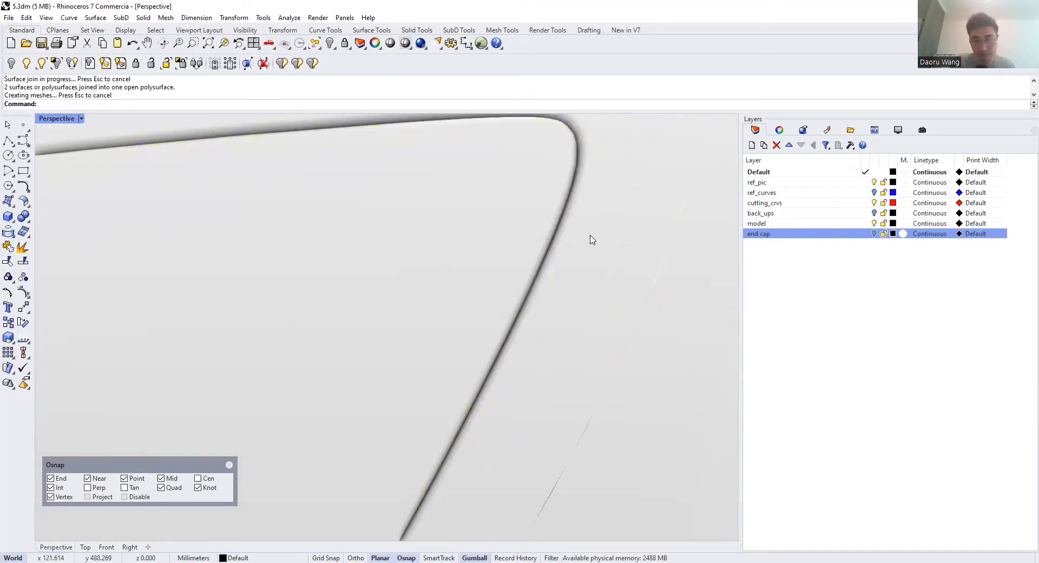
pyautogui.hotkey('ctrl', 'a')
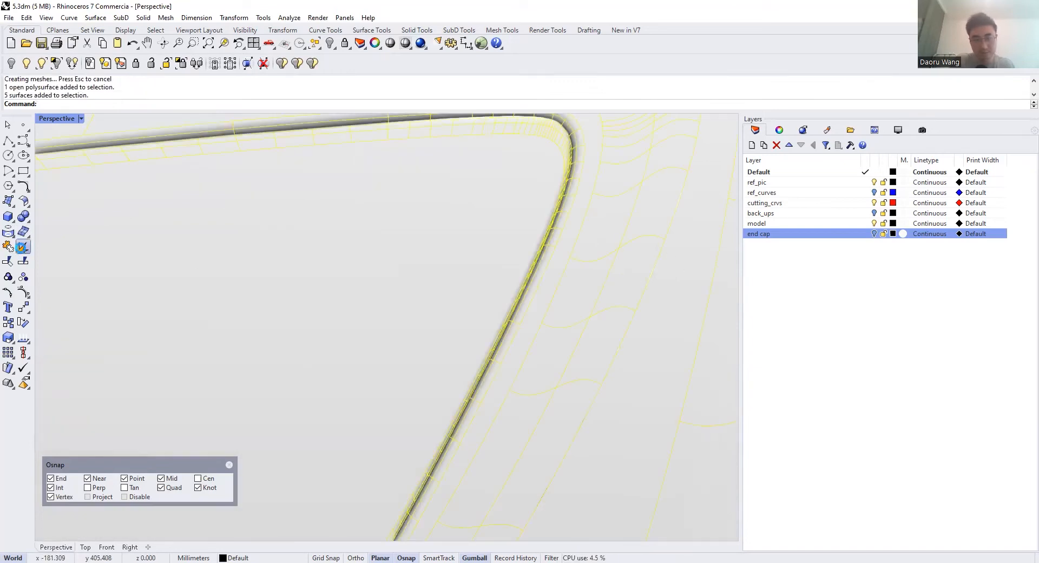
pyautogui.click(22, 246)
pyautogui.scroll(-3, 584, 271)
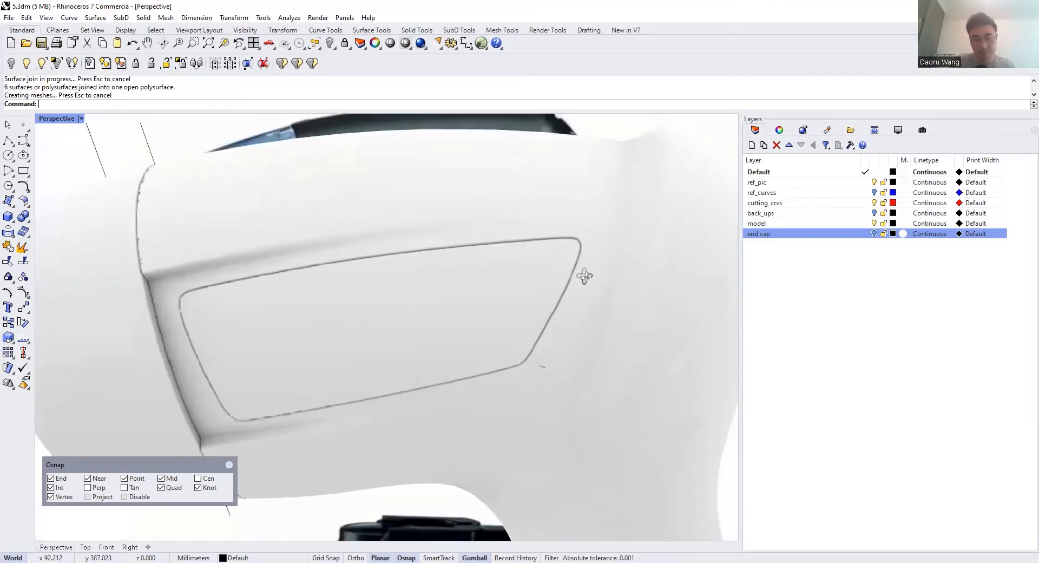
# Select everything in the model and join it
pyautogui.hotkey('ctrl', 'a')
pyautogui.click(8, 246)
pyautogui.press('Escape')
pyautogui.scroll(-5, 501, 277)
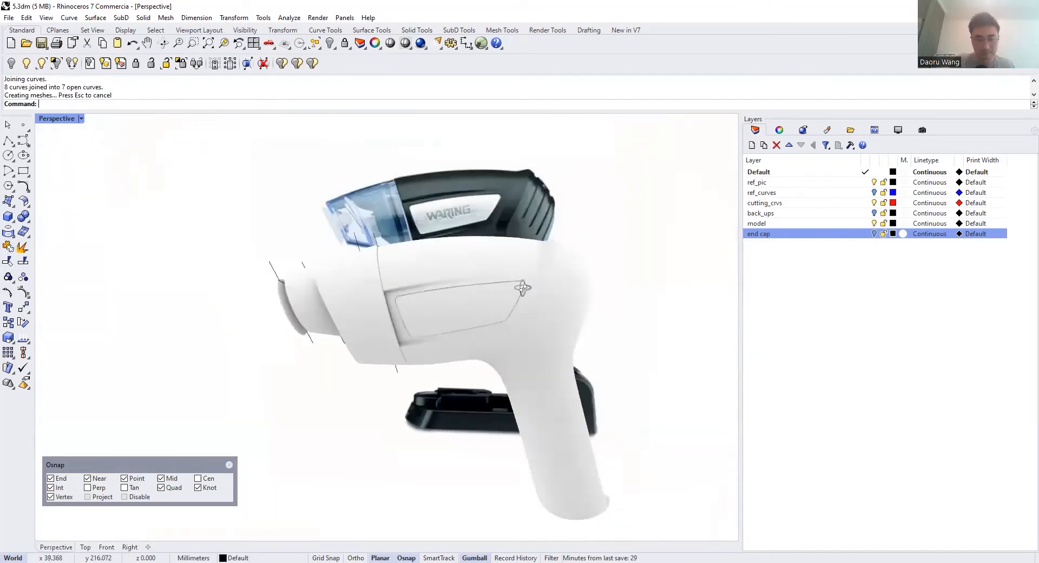
# Return the maximized Perspective viewport to the Shaded display mode and view the model from above
pyautogui.scroll(8, 492, 276)
pyautogui.scroll(-4, 485, 275)
pyautogui.moveTo(464, 281); pyautogui.dragTo(472, 299, button='right')
pyautogui.scroll(-4, 438, 312)
pyautogui.click(426, 323)
pyautogui.moveTo(393, 273); pyautogui.dragTo(392, 346, button='right')
pyautogui.rightClick(330, 42)
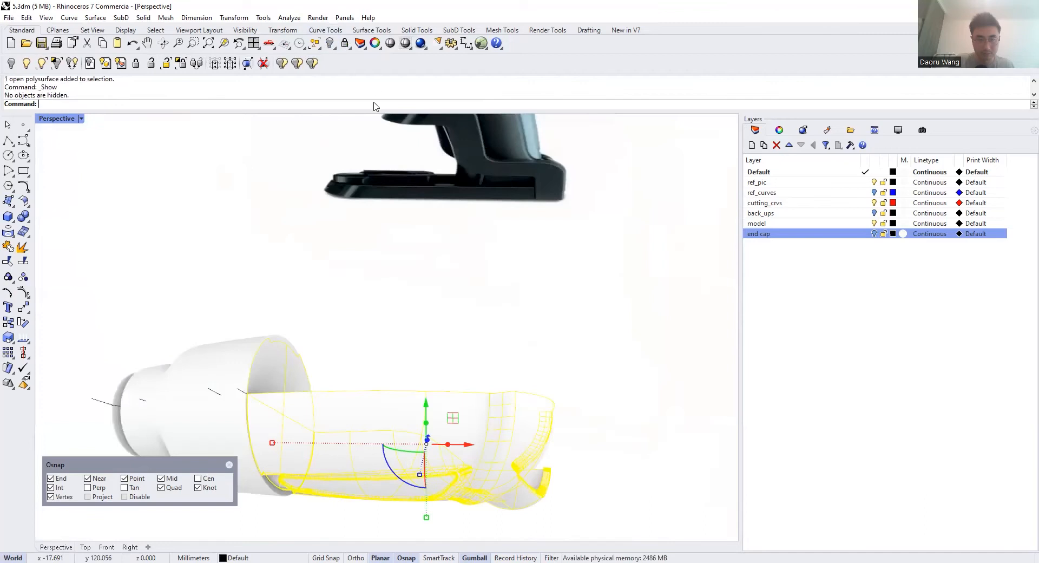
pyautogui.doubleClick(78, 123)
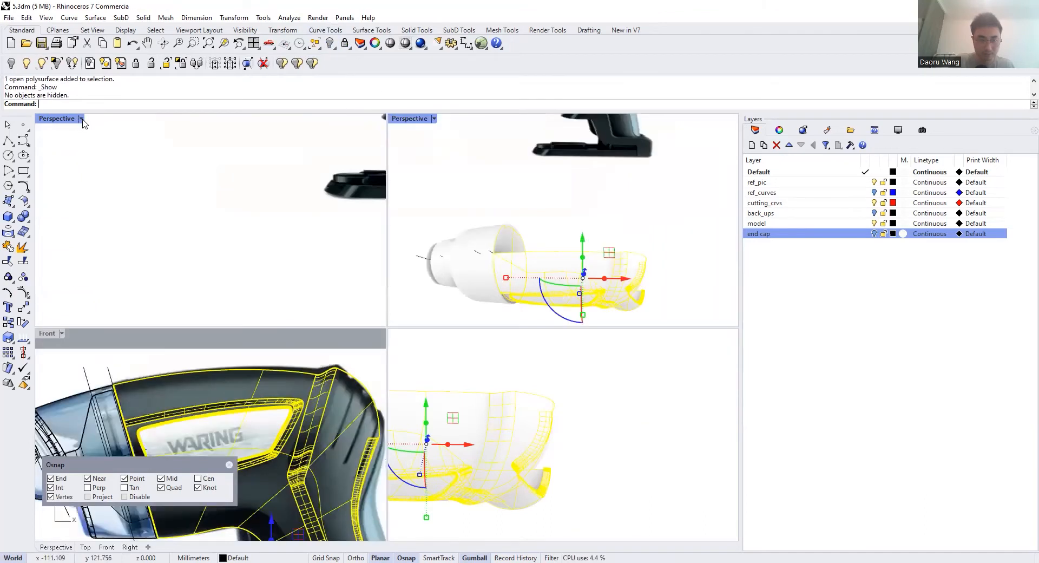
pyautogui.doubleClick(403, 119)
pyautogui.click(80, 118)
pyautogui.click(114, 167)
pyautogui.moveTo(381, 297); pyautogui.dragTo(325, 282, button='right')
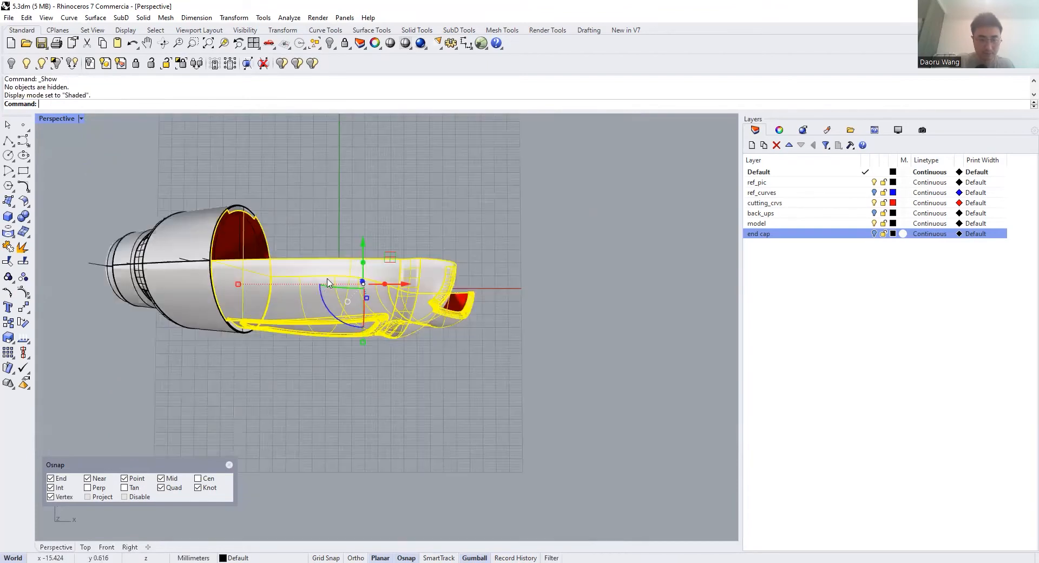
pyautogui.scroll(2, 327, 282)
# Explode the main body half and rejoin its surfaces
pyautogui.click(152, 228)
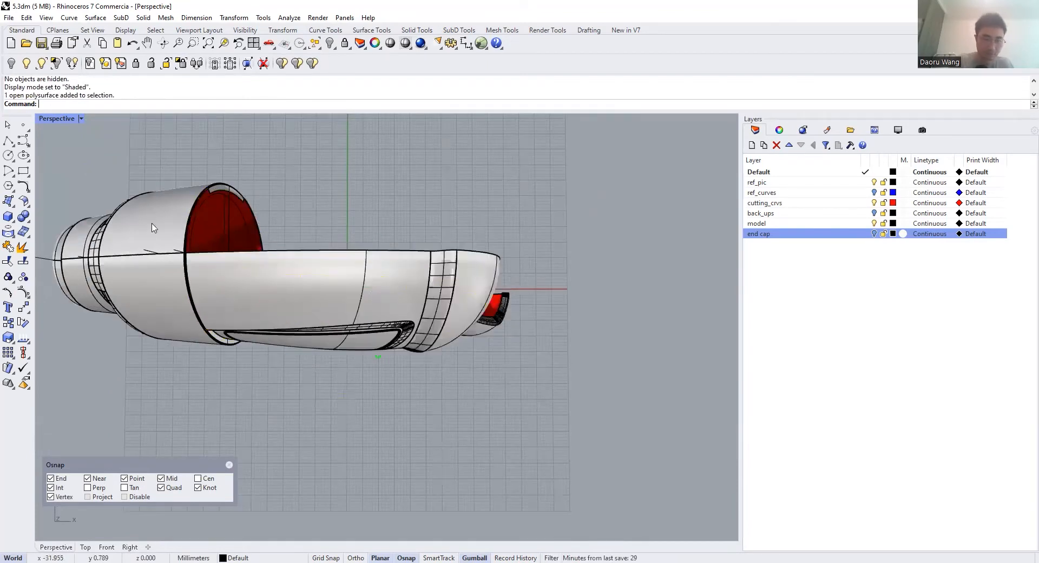
pyautogui.click(282, 272)
pyautogui.click(19, 252)
pyautogui.keyDown('ctrl'); pyautogui.click(240, 235); pyautogui.keyUp('ctrl')
pyautogui.click(20, 246)
# Mirror a copy of the body half across the X axis, starting the mirror plane at the origin (0)
pyautogui.click(342, 271)
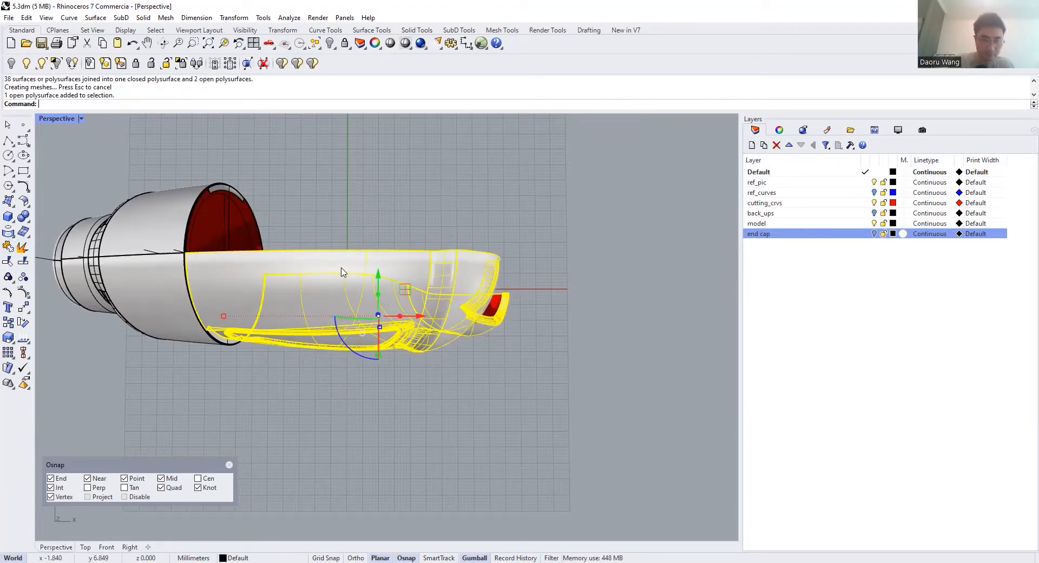
pyautogui.write('MI')
pyautogui.press('Return')
pyautogui.write('0')
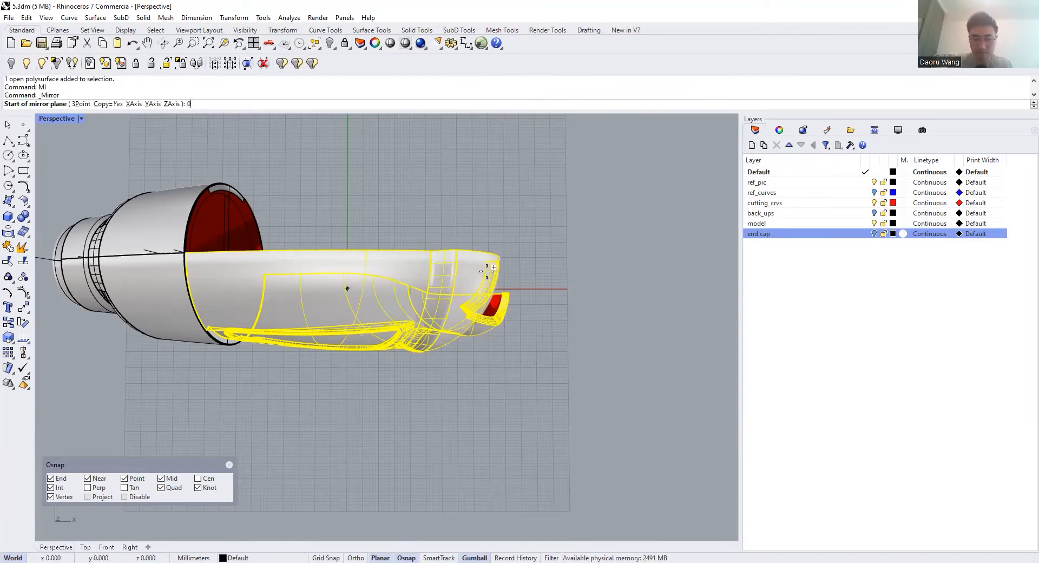
pyautogui.press('Return')
pyautogui.click(650, 288)
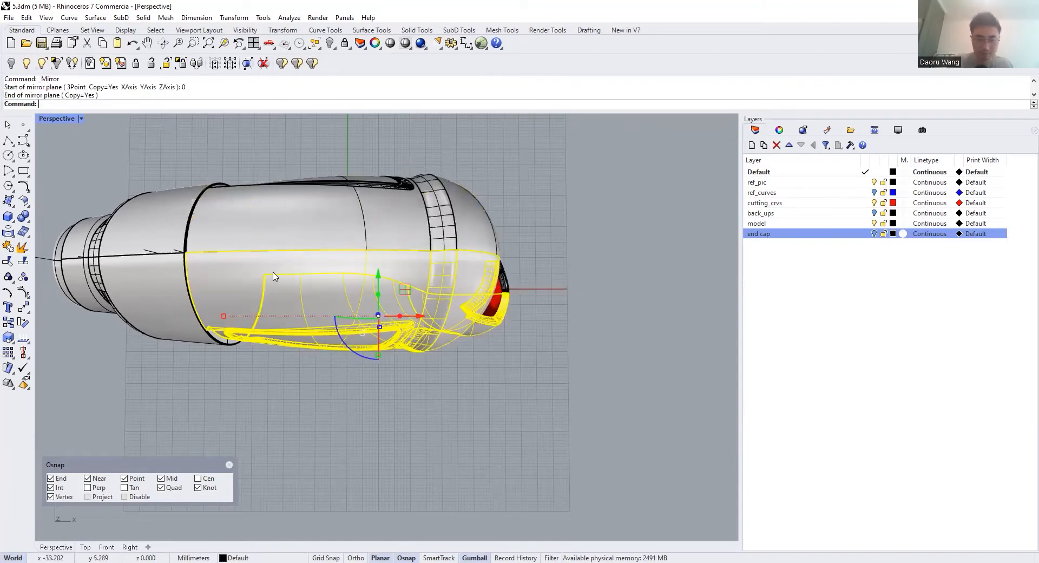
# Join the original and mirrored body halves along the centre line
pyautogui.scroll(5, 273, 276)
pyautogui.click(333, 257)
pyautogui.click(330, 260)
pyautogui.scroll(-6, 329, 261)
pyautogui.click(257, 329)
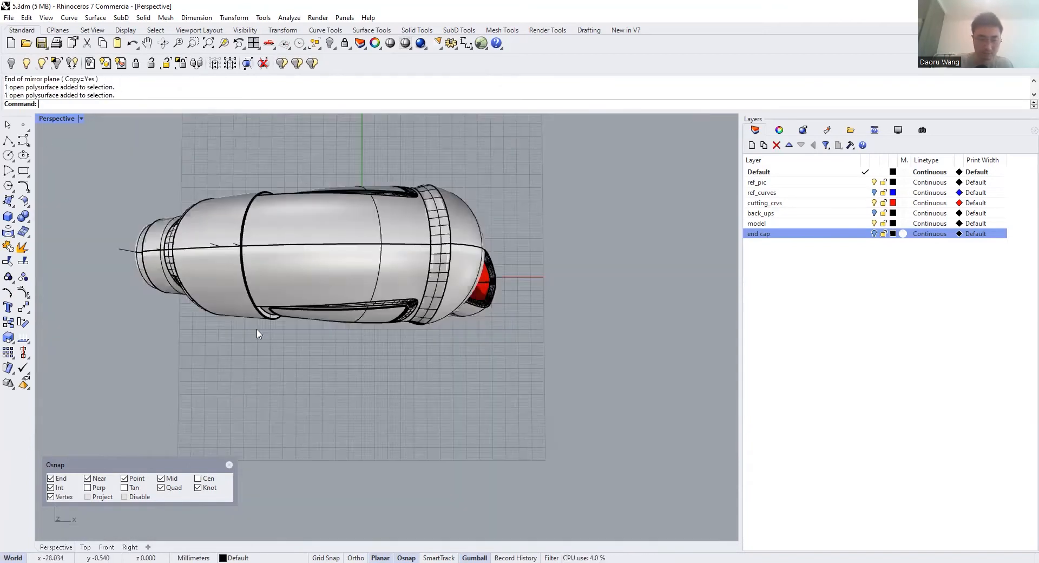
pyautogui.hotkey('ctrl', 'a')
pyautogui.click(8, 247)
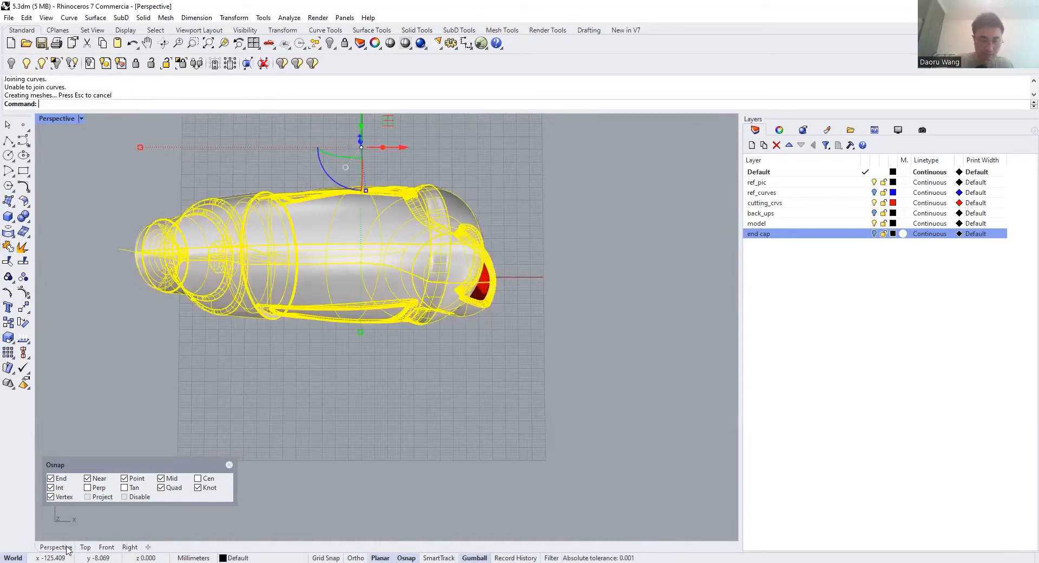
pyautogui.press('Escape')
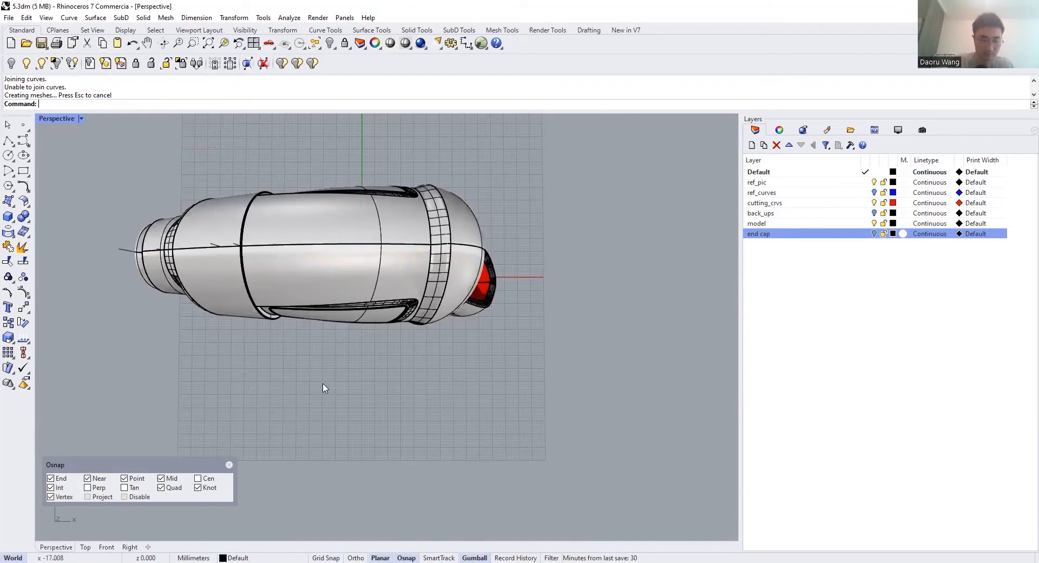
# Examine the joined body, its side panels and the handle from several angles
pyautogui.moveTo(324, 389); pyautogui.dragTo(348, 267, button='right')
pyautogui.click(287, 225)
pyautogui.moveTo(283, 222); pyautogui.dragTo(388, 177, button='right')
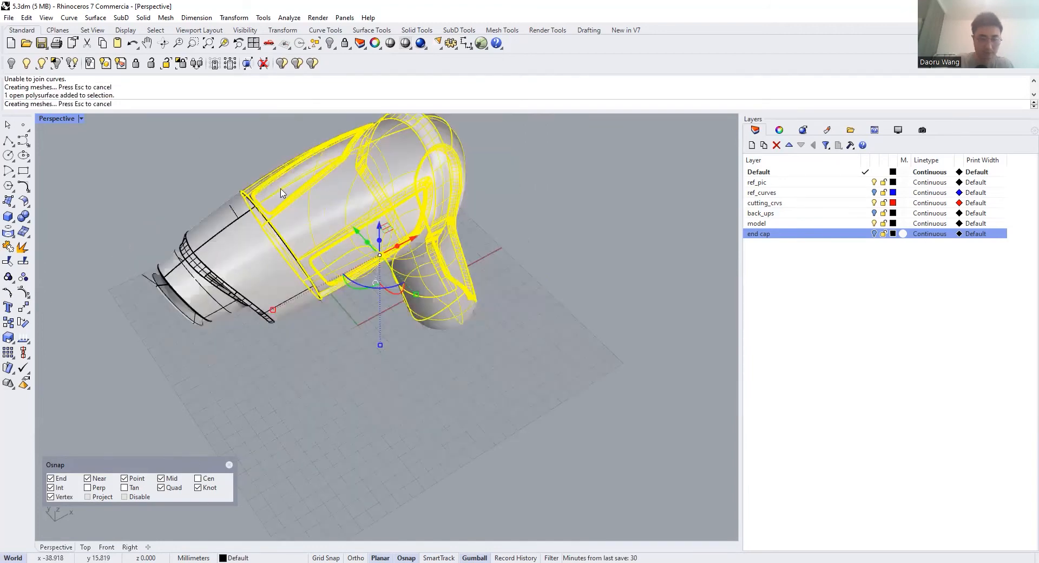
pyautogui.moveTo(453, 168); pyautogui.dragTo(404, 207, button='right')
pyautogui.moveTo(454, 244); pyautogui.dragTo(595, 232, button='right')
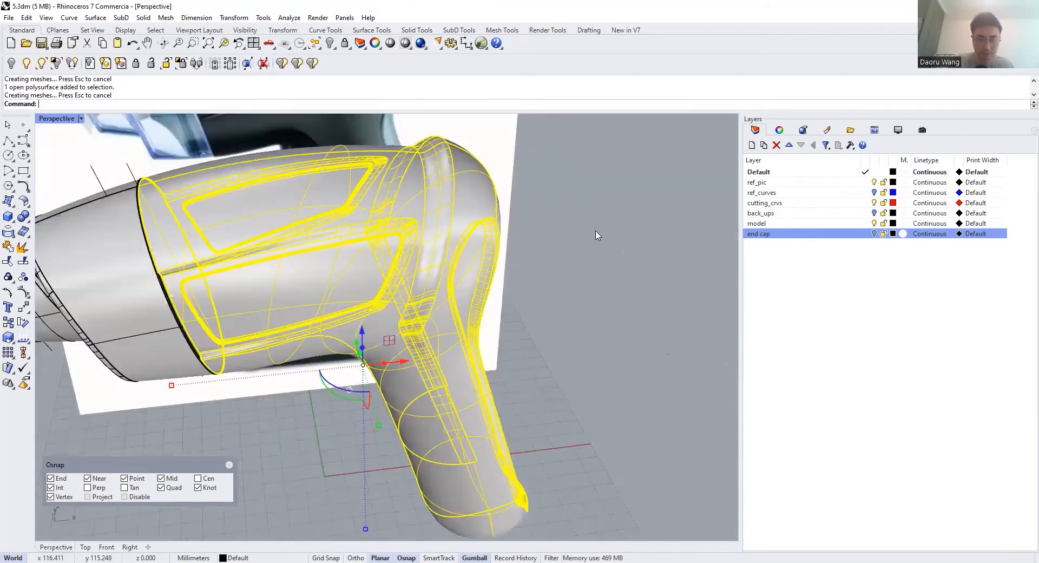
pyautogui.press('Escape')
pyautogui.scroll(-4, 407, 199)
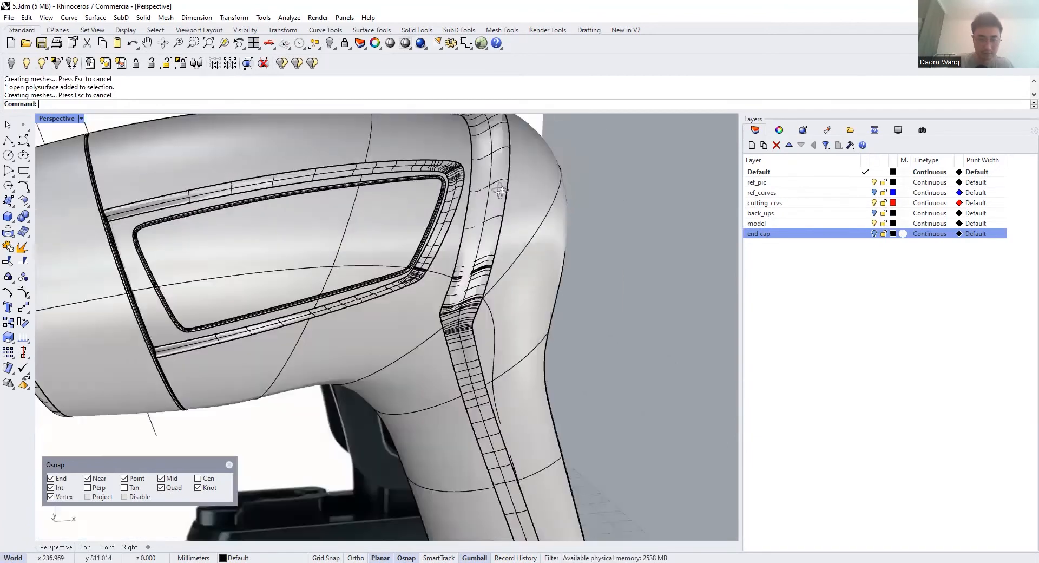
pyautogui.scroll(-5, 520, 194)
pyautogui.scroll(4, 376, 236)
# Hide the front cover, the inner nozzle piece and the cone-shaped part, leaving only the main body visible
pyautogui.click(376, 236)
pyautogui.hotkey('ctrl', 'h')
pyautogui.click(377, 246)
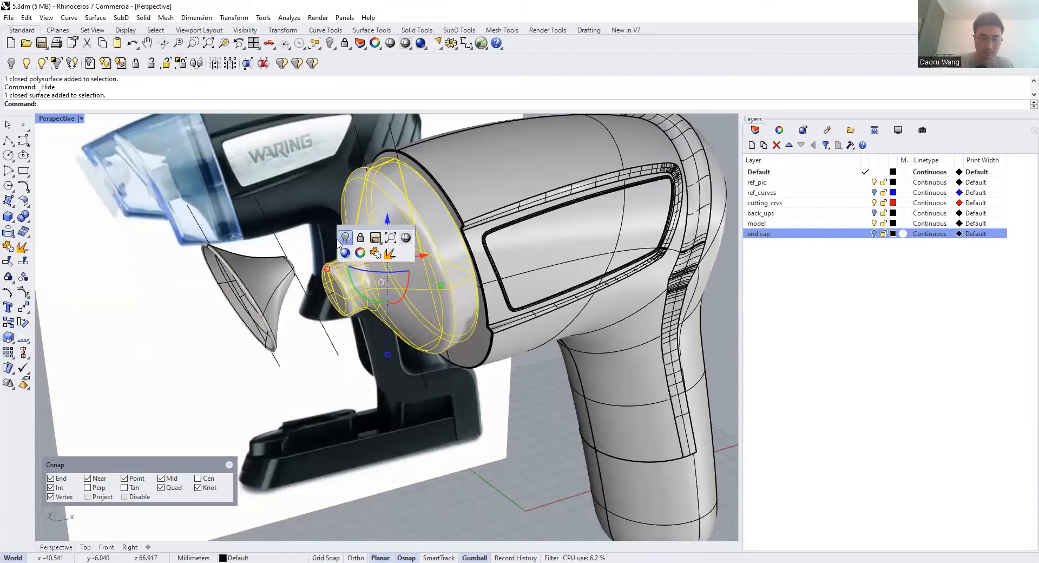
pyautogui.hotkey('ctrl', 'h')
pyautogui.click(265, 280)
pyautogui.hotkey('ctrl', 'h')
pyautogui.scroll(6, 489, 187)
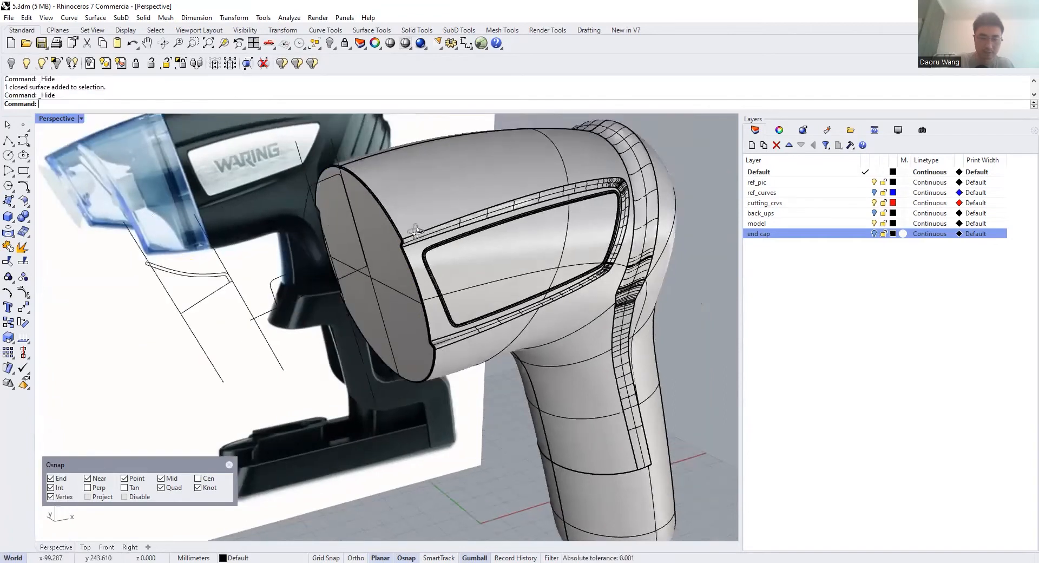
pyautogui.scroll(-10, 262, 234)
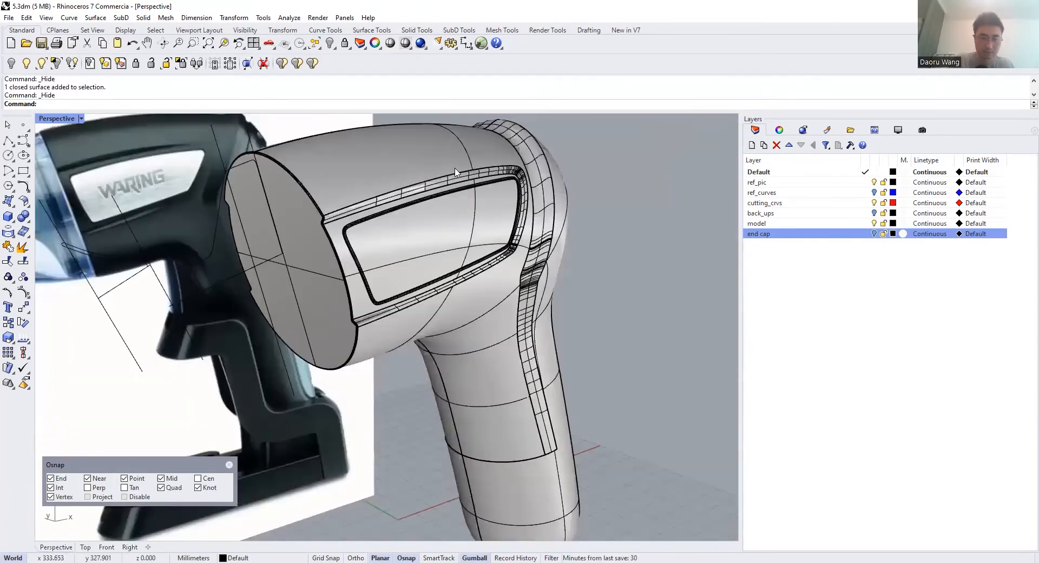
# Run a Zebra analysis on the joined main body and examine the stripes across its top surface and rear seam
pyautogui.click(455, 171)
pyautogui.write('Zebra')
pyautogui.press('Return')
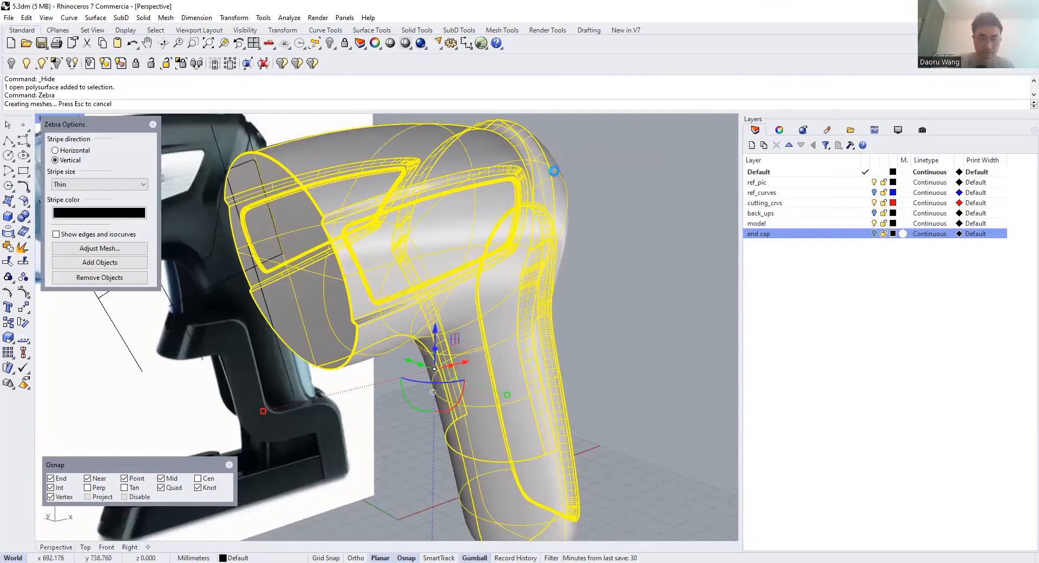
pyautogui.moveTo(564, 211); pyautogui.dragTo(497, 190, button='right')
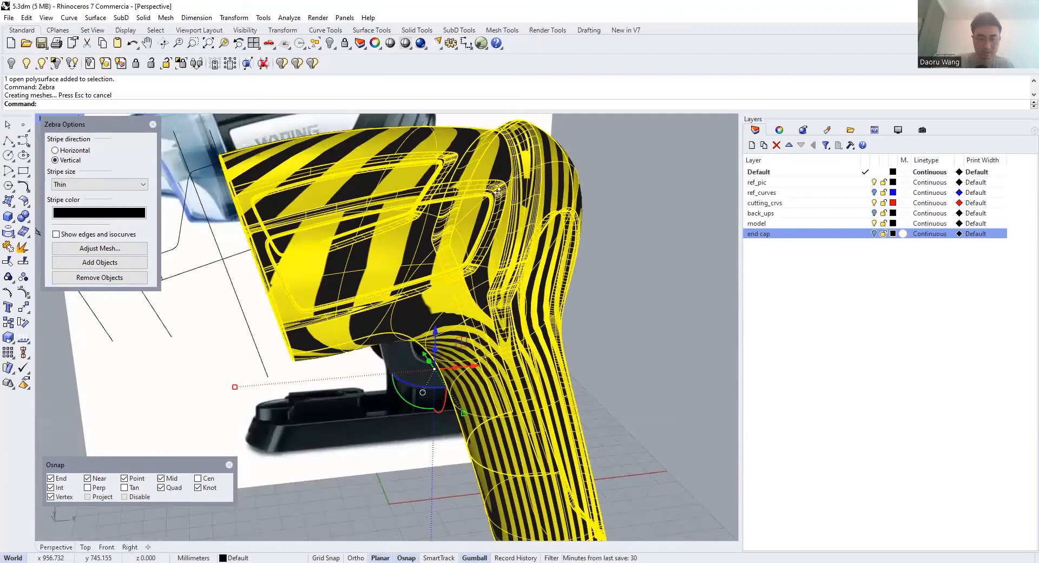
pyautogui.moveTo(374, 227); pyautogui.dragTo(485, 232, button='right')
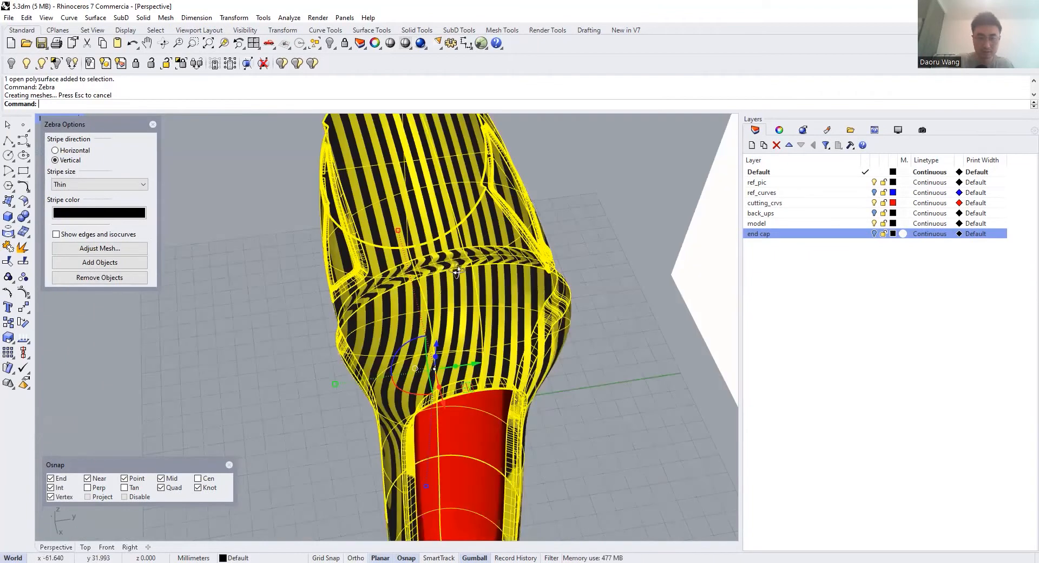
pyautogui.scroll(3, 361, 157)
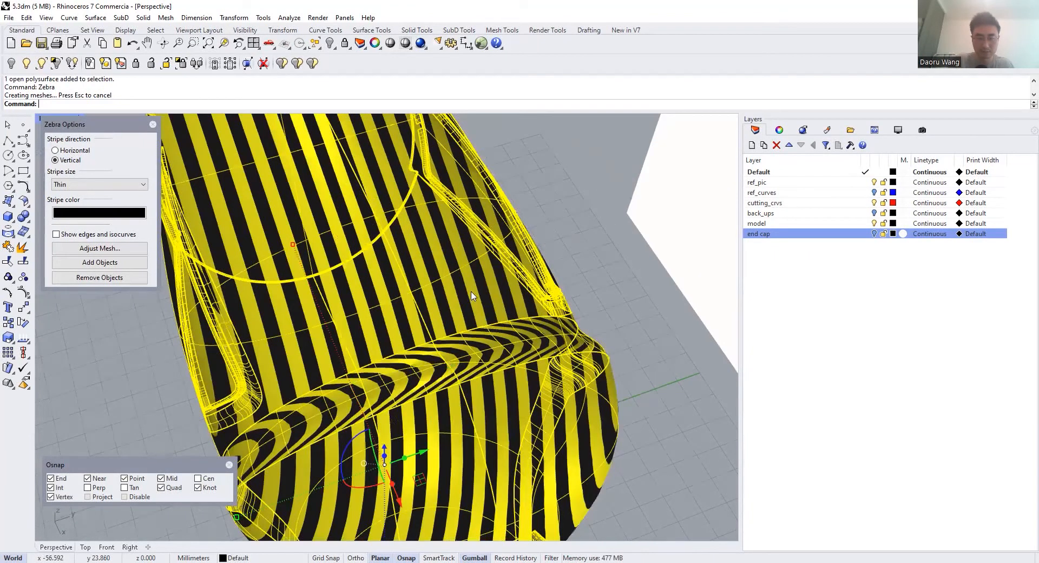
pyautogui.moveTo(471, 295); pyautogui.dragTo(576, 276, button='right')
pyautogui.scroll(-5, 513, 321)
# Check the zebra stripes on the underside where the barrel blends into the handle, and close the analysis
pyautogui.moveTo(513, 321); pyautogui.dragTo(449, 246, button='right')
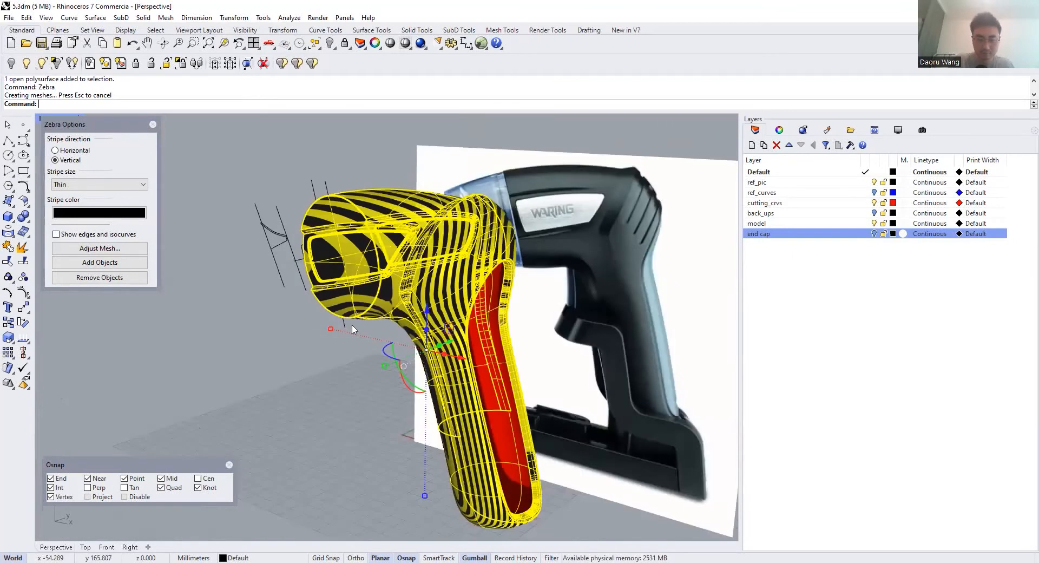
pyautogui.moveTo(353, 327); pyautogui.dragTo(500, 286, button='right')
pyautogui.scroll(5, 445, 331)
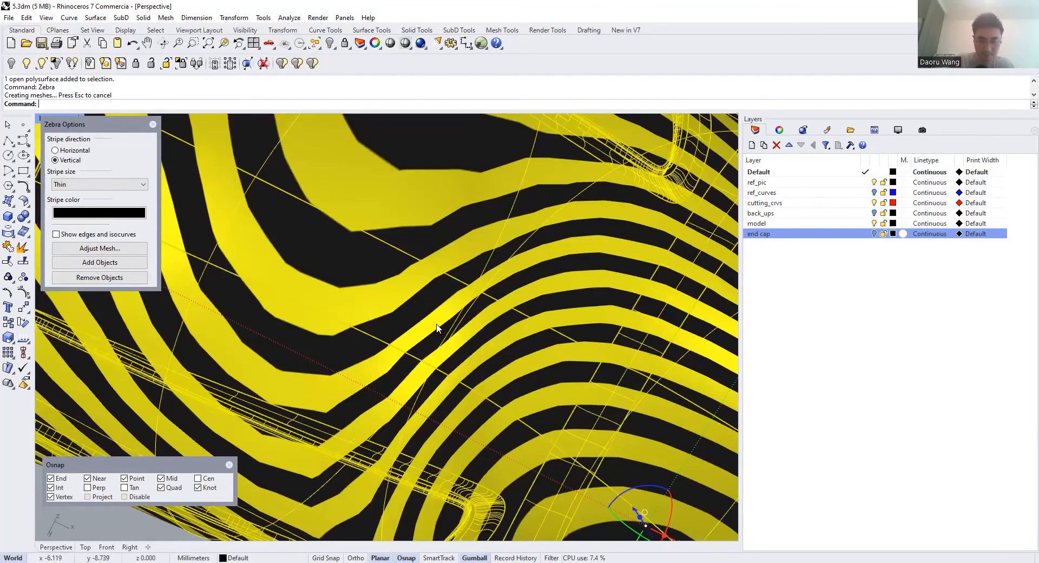
pyautogui.scroll(-5, 455, 361)
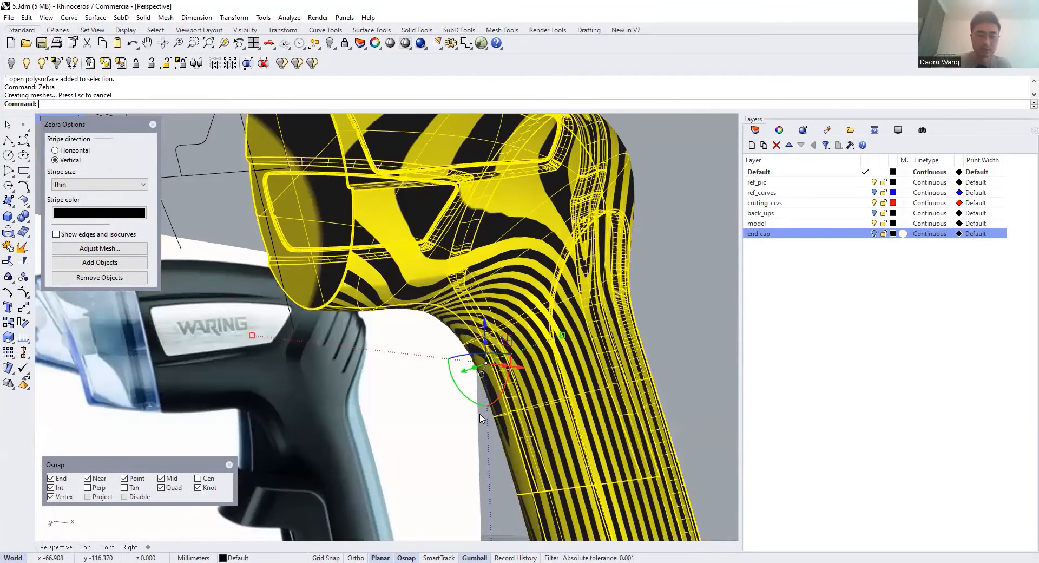
pyautogui.scroll(-5, 481, 419)
pyautogui.moveTo(481, 418); pyautogui.dragTo(476, 460, button='right')
pyautogui.click(385, 118)
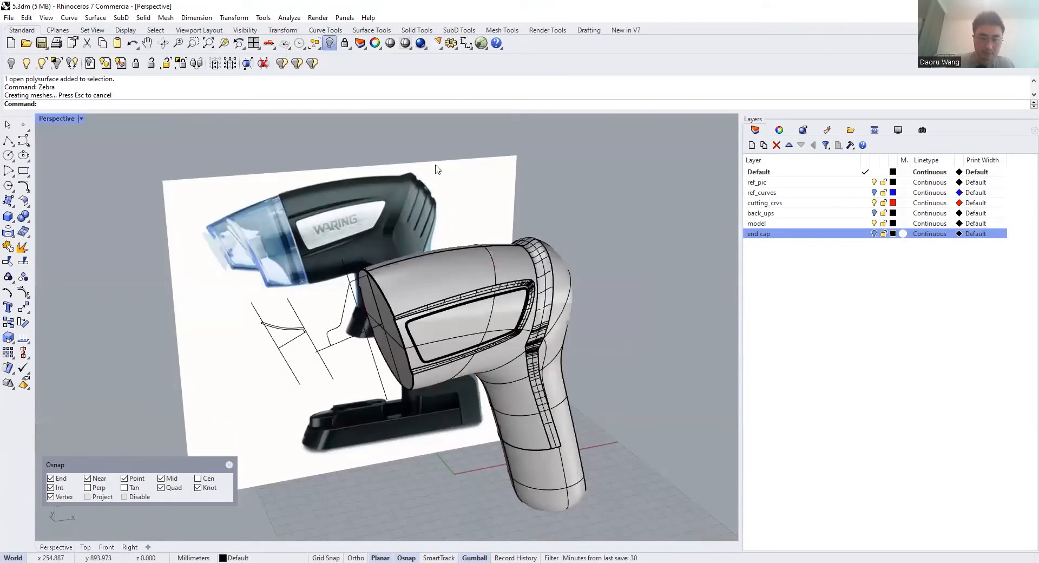
# Hide the main body and move the leftover construction curves and surfaces to the ref_curves layer
pyautogui.click(409, 277)
pyautogui.click(328, 42)
pyautogui.scroll(-5, 409, 278)
pyautogui.moveTo(410, 278); pyautogui.dragTo(530, 281, button='right')
pyautogui.moveTo(384, 212); pyautogui.dragTo(649, 465)
pyautogui.scroll(4, 675, 470)
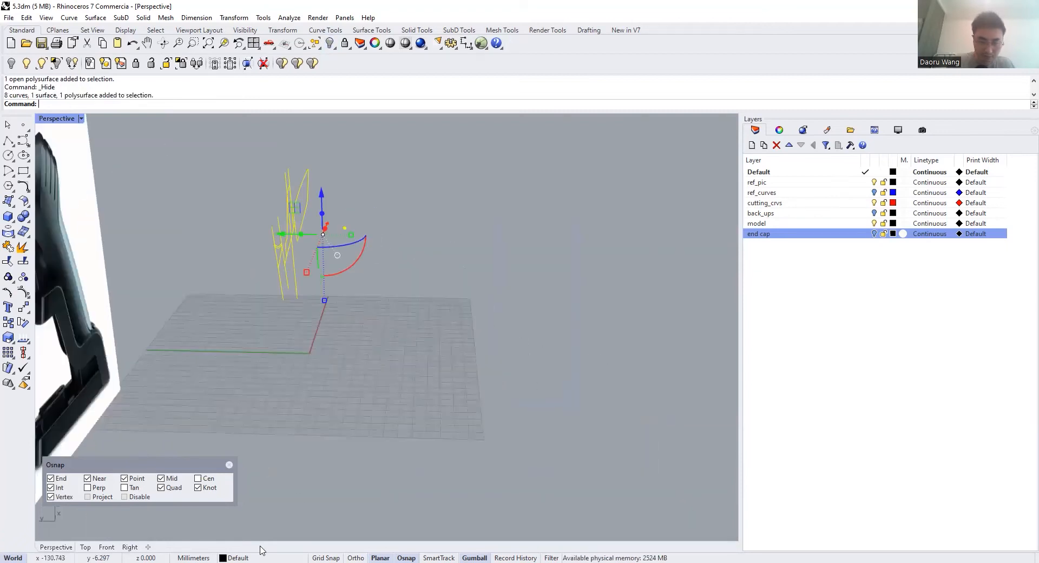
pyautogui.click(241, 557)
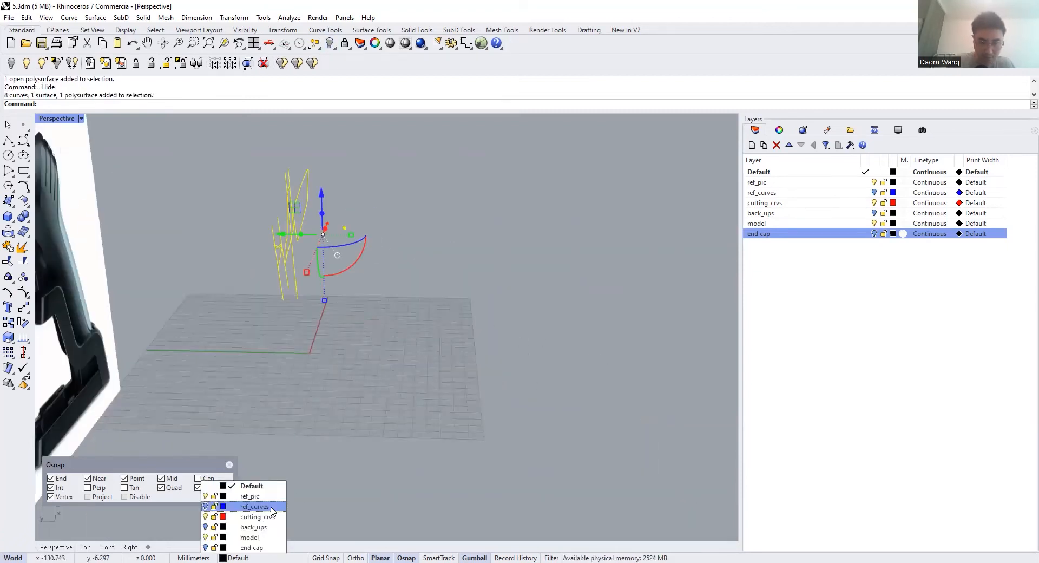
pyautogui.click(271, 507)
# Show all the hidden vacuum parts again
pyautogui.scroll(-3, 422, 319)
pyautogui.rightClick(329, 43)
pyautogui.scroll(4, 457, 285)
pyautogui.moveTo(457, 285); pyautogui.dragTo(591, 289, button='right')
pyautogui.scroll(6, 591, 289)
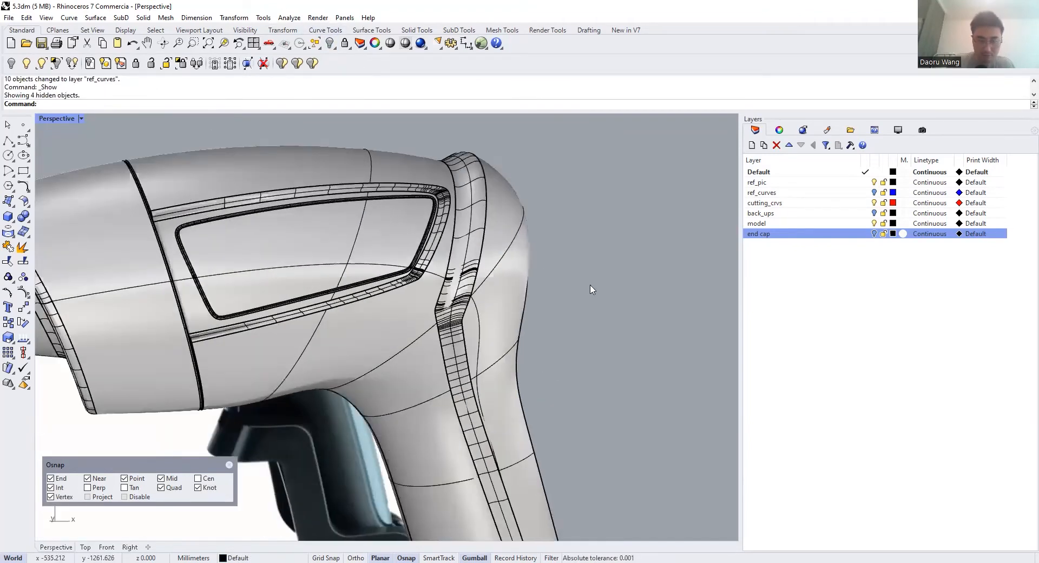
# Examine the complete vacuum model from several angles and close the object snap settings
pyautogui.scroll(-3, 591, 290)
pyautogui.moveTo(437, 296); pyautogui.dragTo(374, 272, button='right')
pyautogui.scroll(4, 374, 272)
pyautogui.moveTo(545, 281); pyautogui.dragTo(523, 294, button='right')
pyautogui.scroll(-5, 524, 294)
pyautogui.scroll(4, 523, 293)
pyautogui.scroll(-5, 307, 297)
pyautogui.moveTo(307, 297); pyautogui.dragTo(437, 258, button='right')
pyautogui.scroll(4, 437, 257)
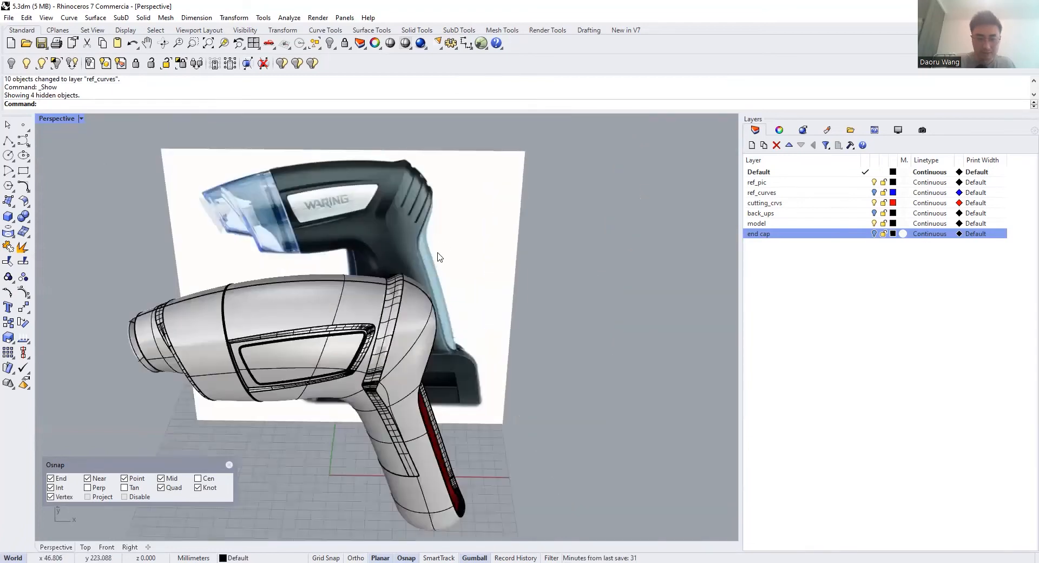
pyautogui.click(230, 464)
# Examine the WARING logo on the reference picture's side panel and compare it with the modelled panel
pyautogui.scroll(6, 362, 219)
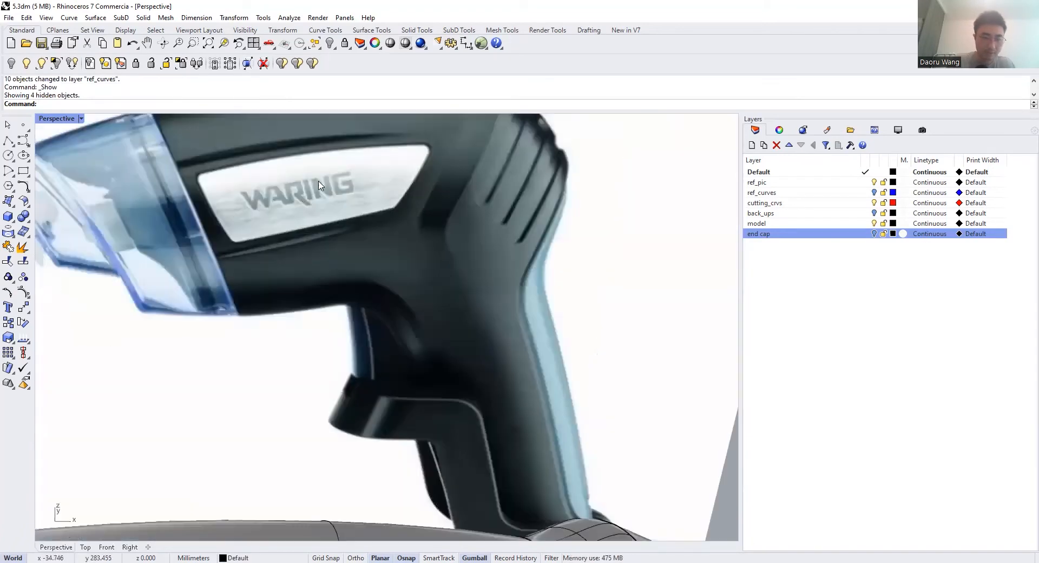
pyautogui.scroll(3, 270, 192)
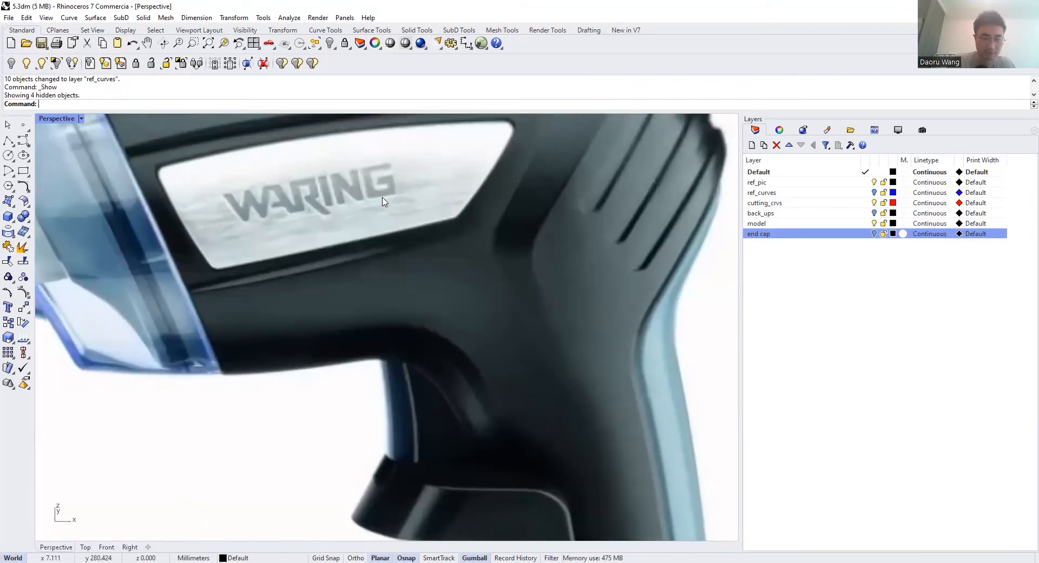
pyautogui.scroll(-5, 352, 210)
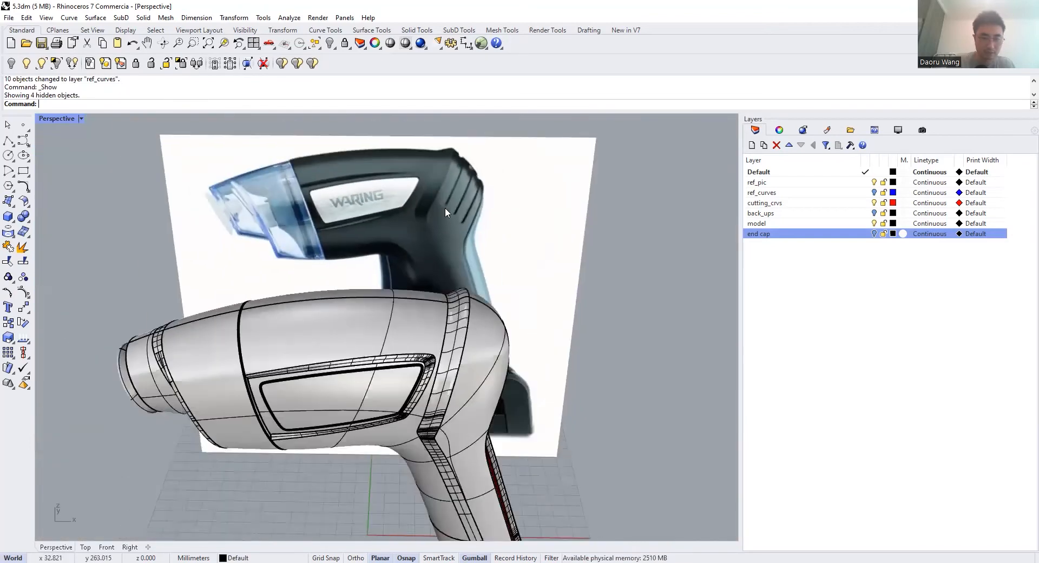
pyautogui.scroll(3, 311, 212)
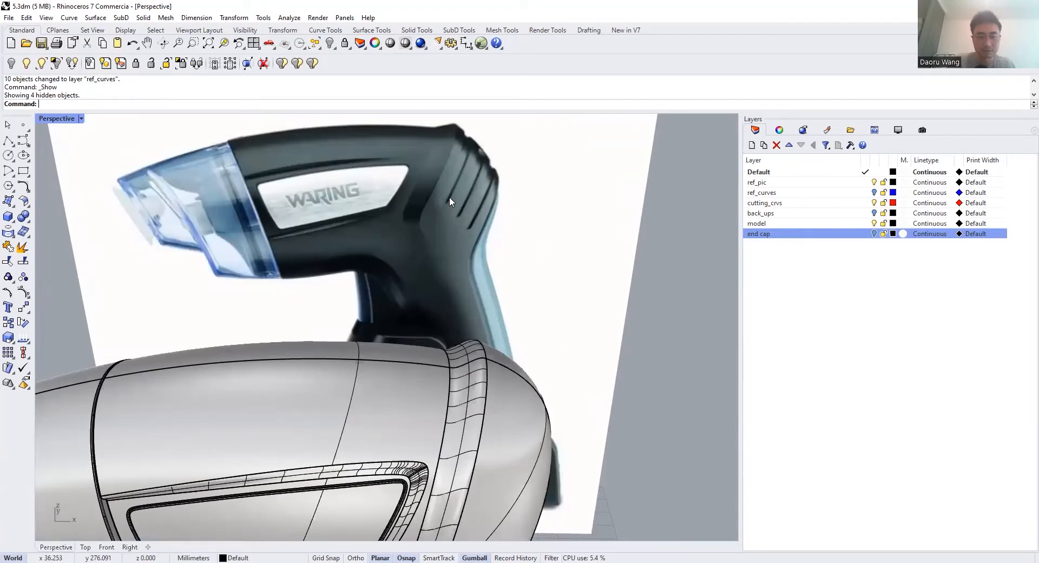
pyautogui.scroll(5, 329, 195)
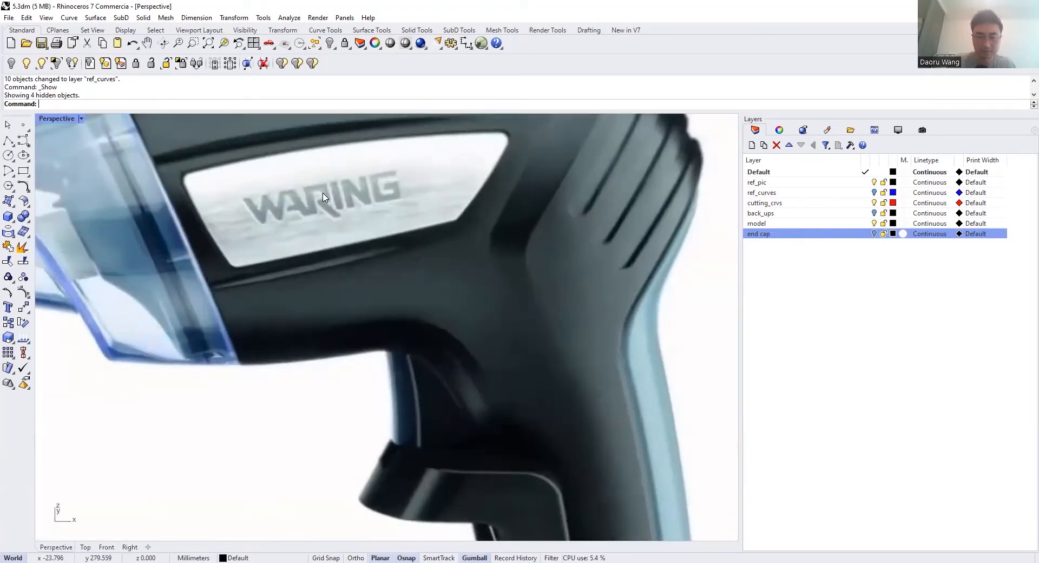
pyautogui.scroll(3, 328, 199)
pyautogui.scroll(-3, 357, 197)
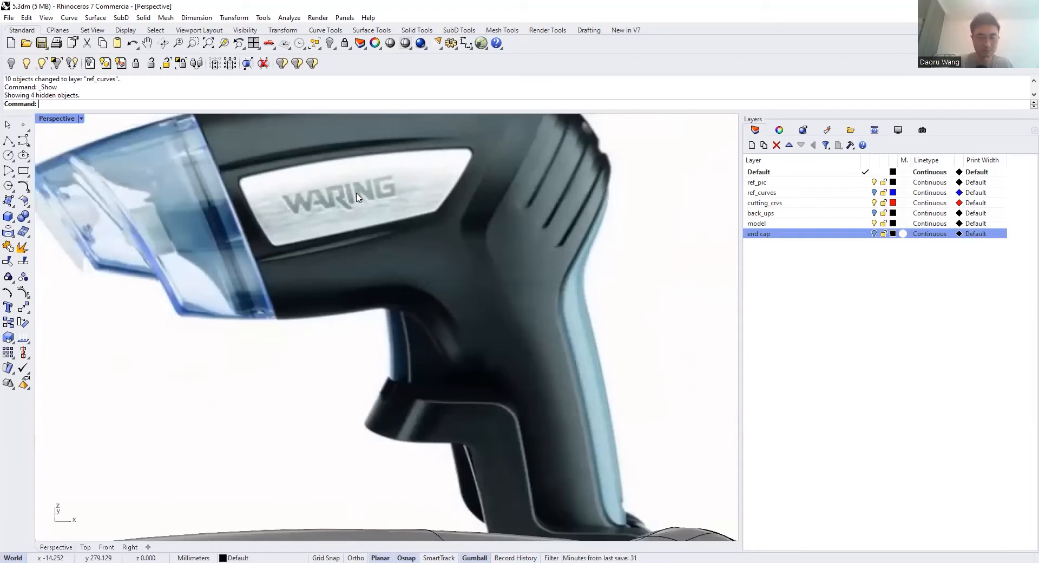
pyautogui.scroll(-3, 357, 196)
pyautogui.scroll(3, 357, 195)
pyautogui.scroll(-3, 356, 189)
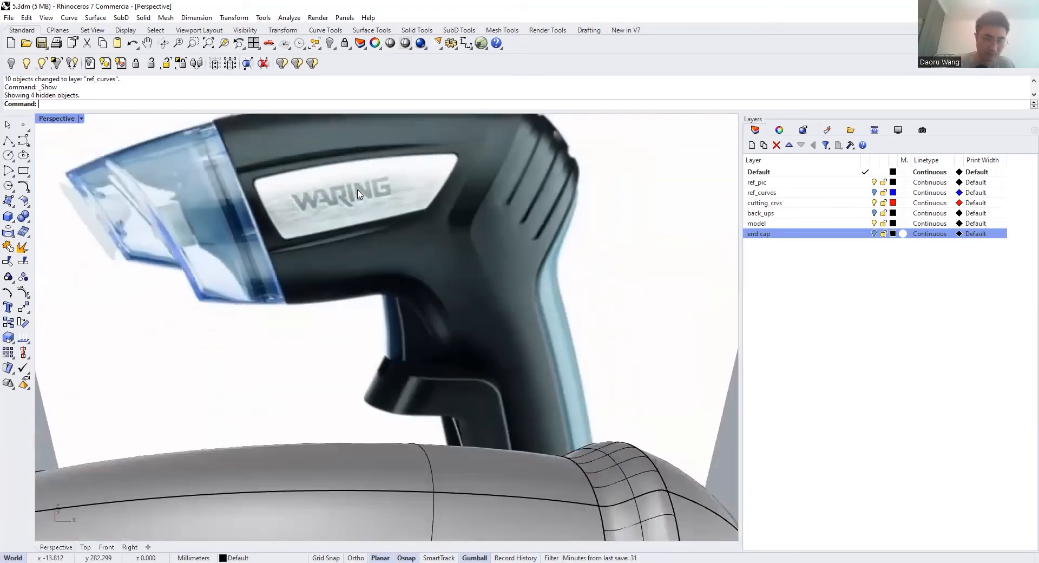
pyautogui.scroll(-6, 357, 185)
pyautogui.scroll(2, 461, 218)
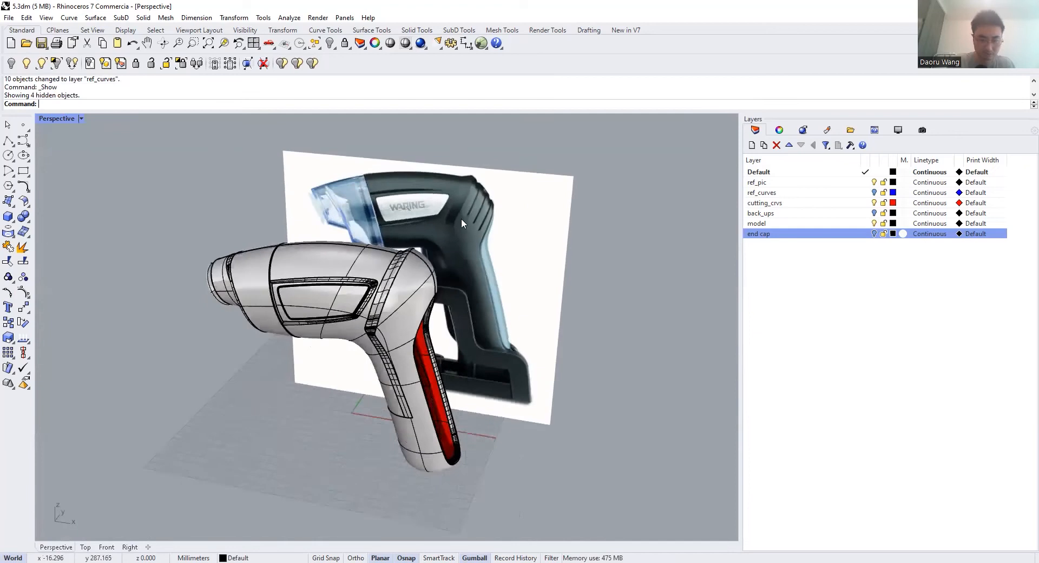
# Compare the stepped rear edge and vent slots in the reference picture with the model's plain rear end
pyautogui.scroll(2, 480, 213)
pyautogui.scroll(2, 484, 205)
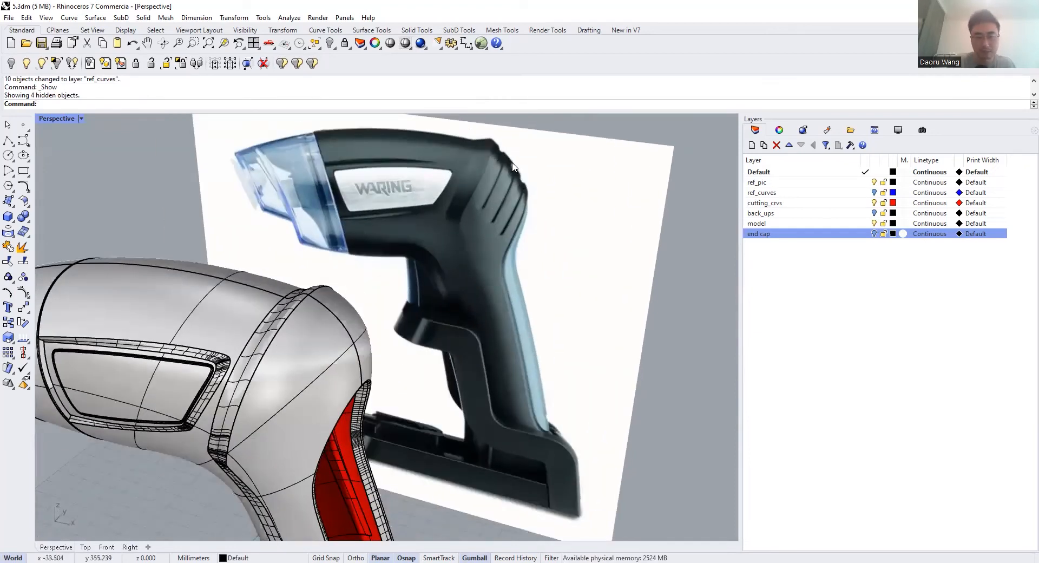
pyautogui.scroll(-3, 489, 205)
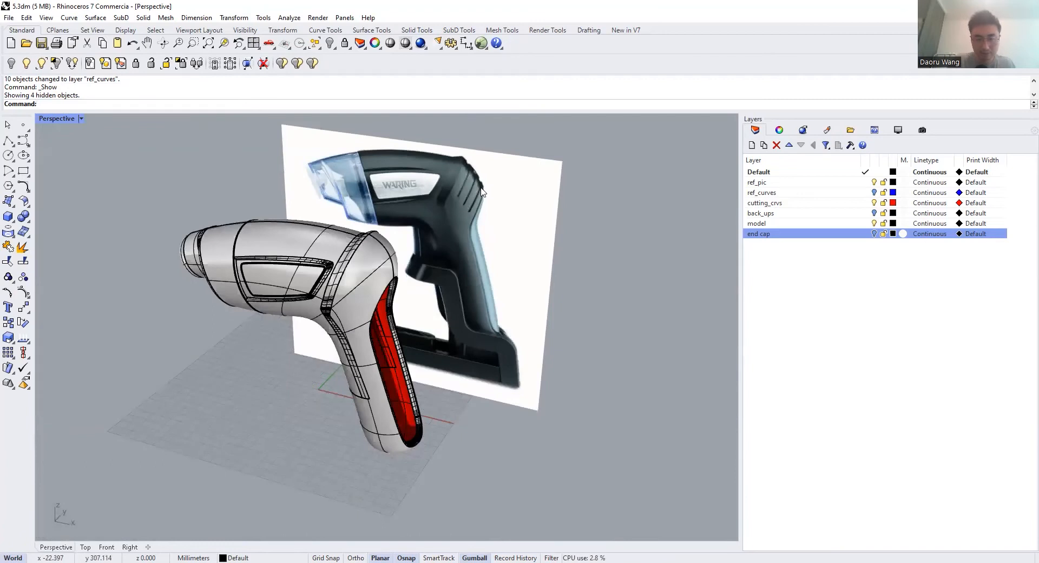
pyautogui.scroll(3, 480, 179)
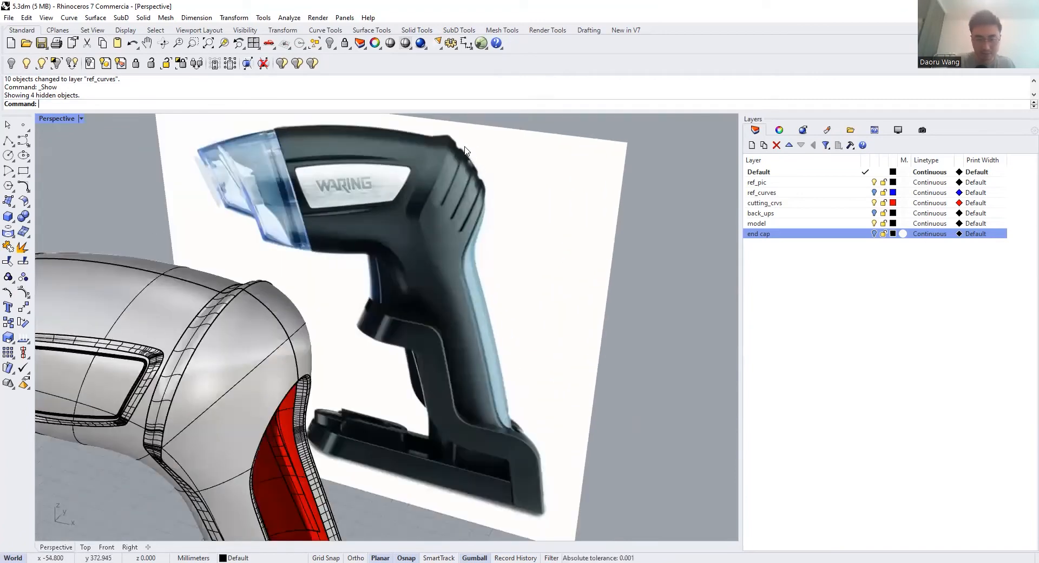
pyautogui.scroll(4, 468, 147)
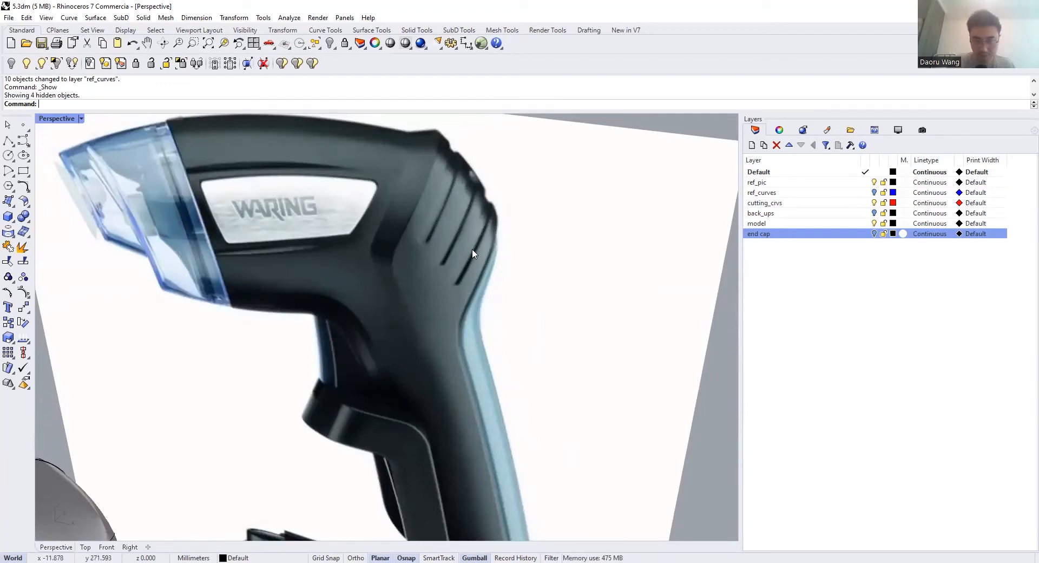
pyautogui.scroll(-6, 423, 216)
pyautogui.scroll(4, 408, 221)
pyautogui.moveTo(408, 215); pyautogui.dragTo(426, 223, button='right')
pyautogui.scroll(2, 413, 216)
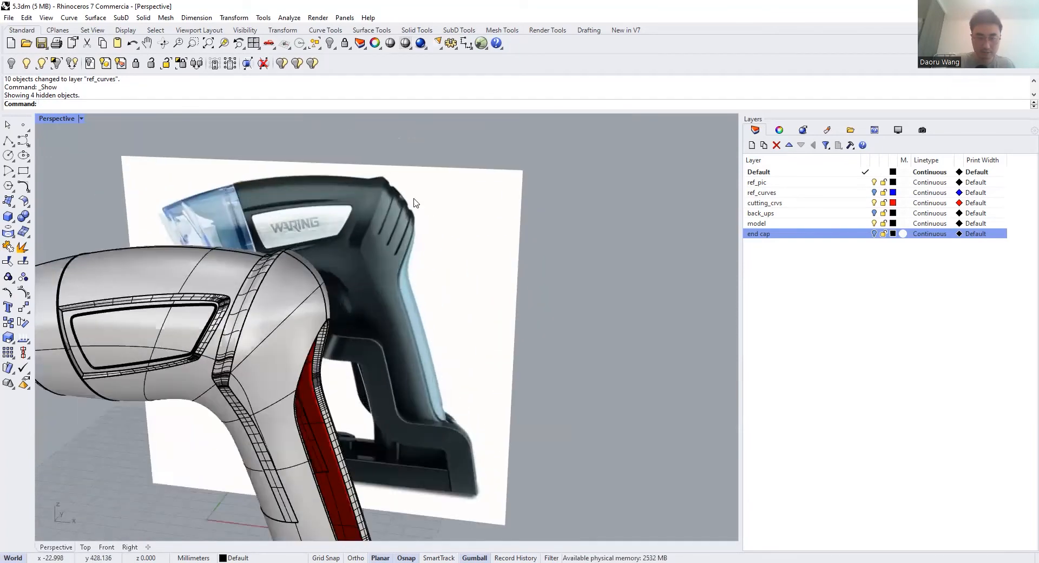
pyautogui.moveTo(404, 133); pyautogui.dragTo(376, 141, button='right')
pyautogui.scroll(-3, 373, 142)
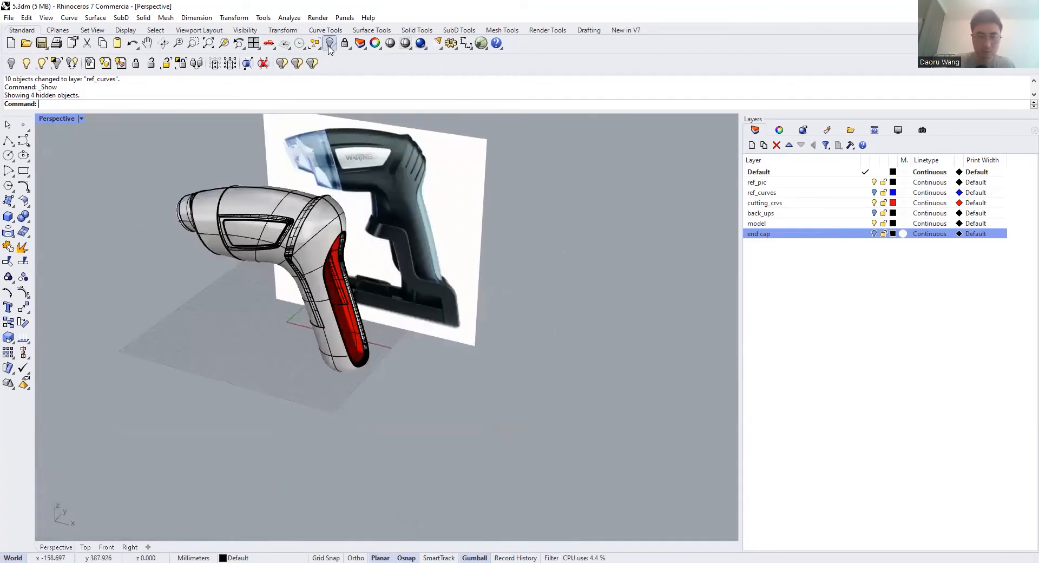
pyautogui.scroll(2, 390, 163)
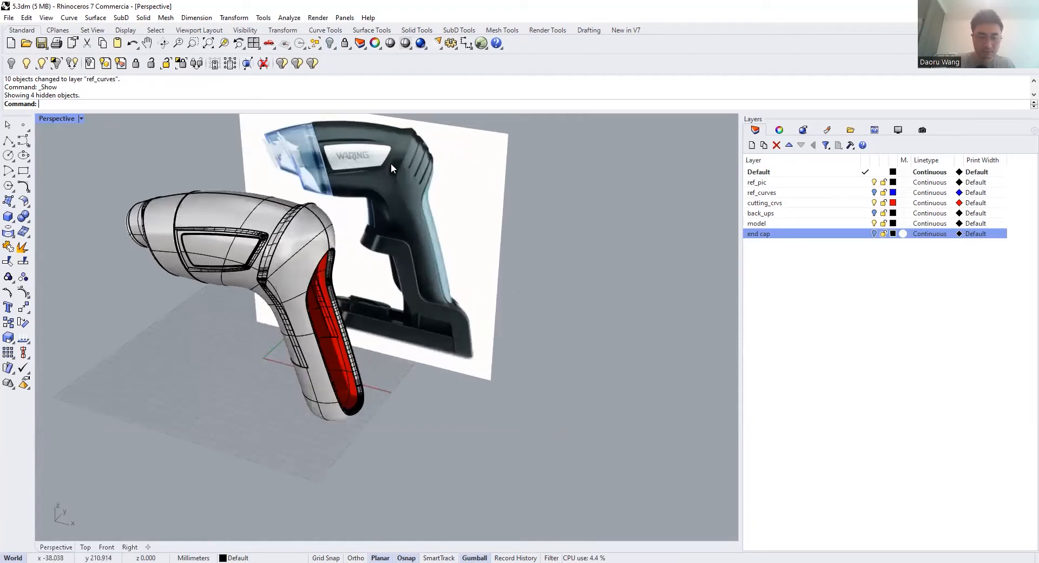
pyautogui.scroll(5, 391, 163)
# Select the reference picture and examine the shape and spacing of its three slanted rear vent slots up close
pyautogui.click(433, 127)
pyautogui.scroll(10, 434, 135)
pyautogui.scroll(-8, 437, 173)
pyautogui.moveTo(484, 207); pyautogui.dragTo(481, 196, button='right')
pyautogui.scroll(-6, 459, 259)
pyautogui.scroll(6, 459, 249)
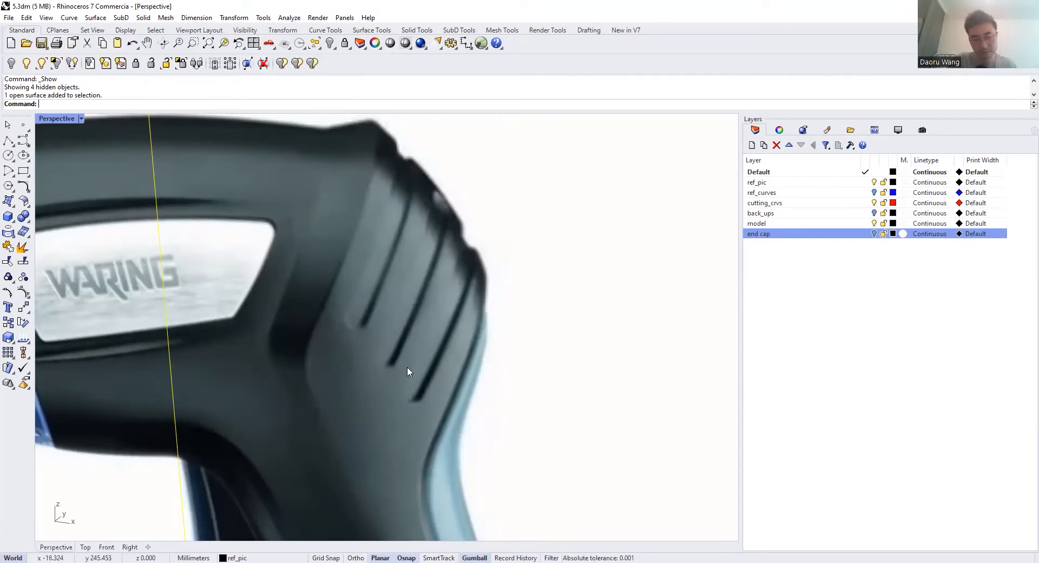
pyautogui.scroll(-5, 379, 215)
pyautogui.moveTo(379, 217); pyautogui.dragTo(399, 238, button='right')
pyautogui.scroll(6, 368, 257)
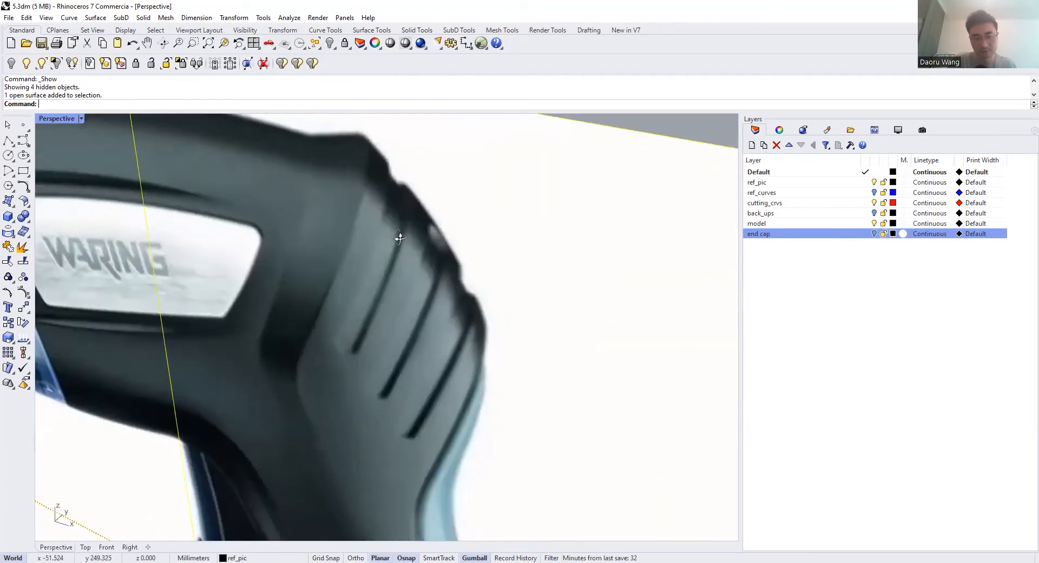
pyautogui.scroll(-5, 399, 238)
pyautogui.scroll(6, 410, 232)
pyautogui.scroll(-1, 417, 227)
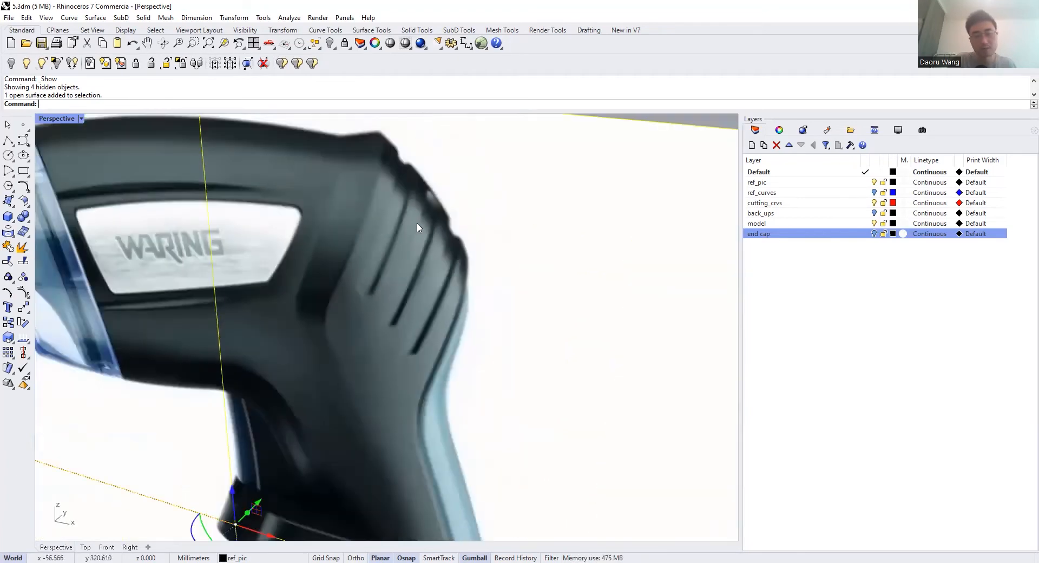
pyautogui.scroll(-1, 427, 216)
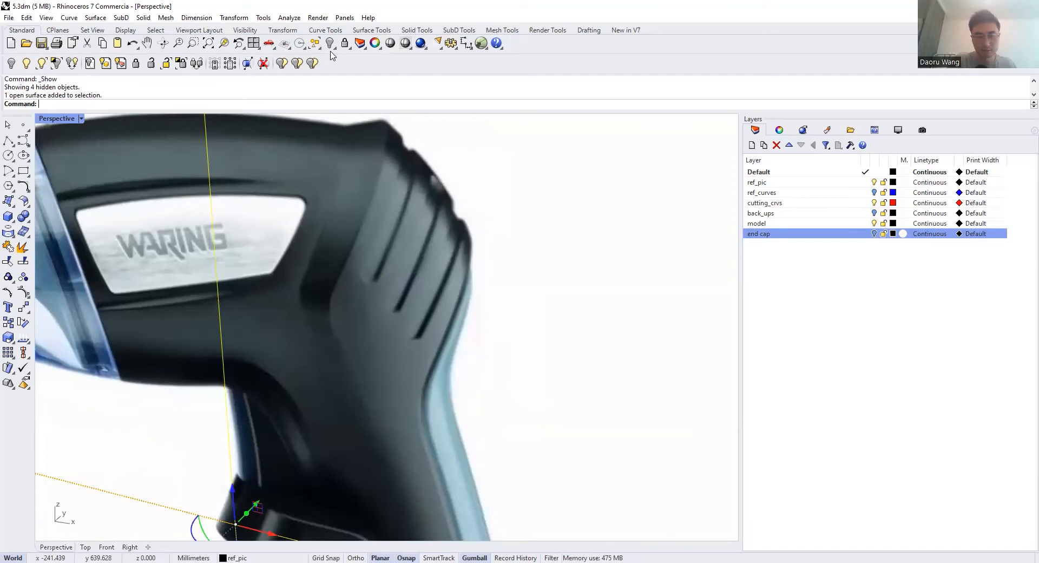
pyautogui.scroll(-1, 400, 165)
pyautogui.moveTo(400, 166); pyautogui.dragTo(361, 249, button='right')
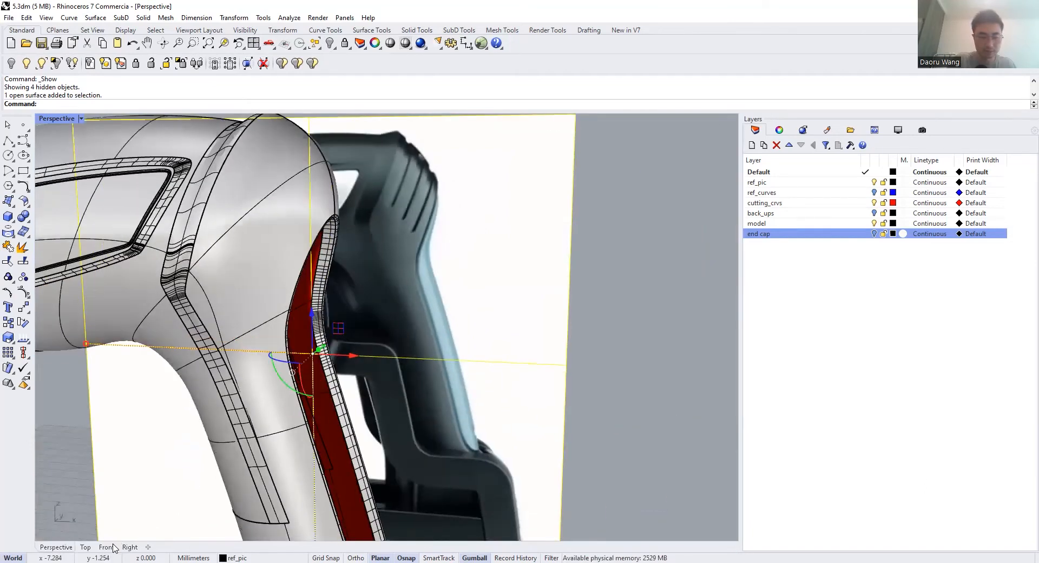
# Draw a circle over the lower end of the rearmost vent slot of the reference picture in the Front view
pyautogui.click(108, 546)
pyautogui.scroll(-3, 553, 310)
pyautogui.scroll(3, 553, 309)
pyautogui.scroll(6, 541, 304)
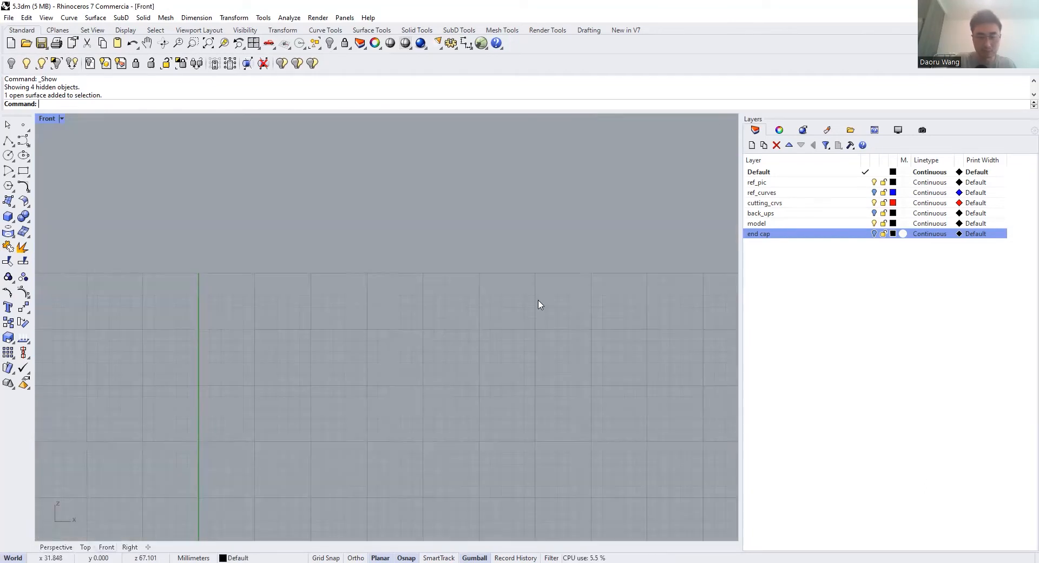
pyautogui.scroll(-2, 536, 304)
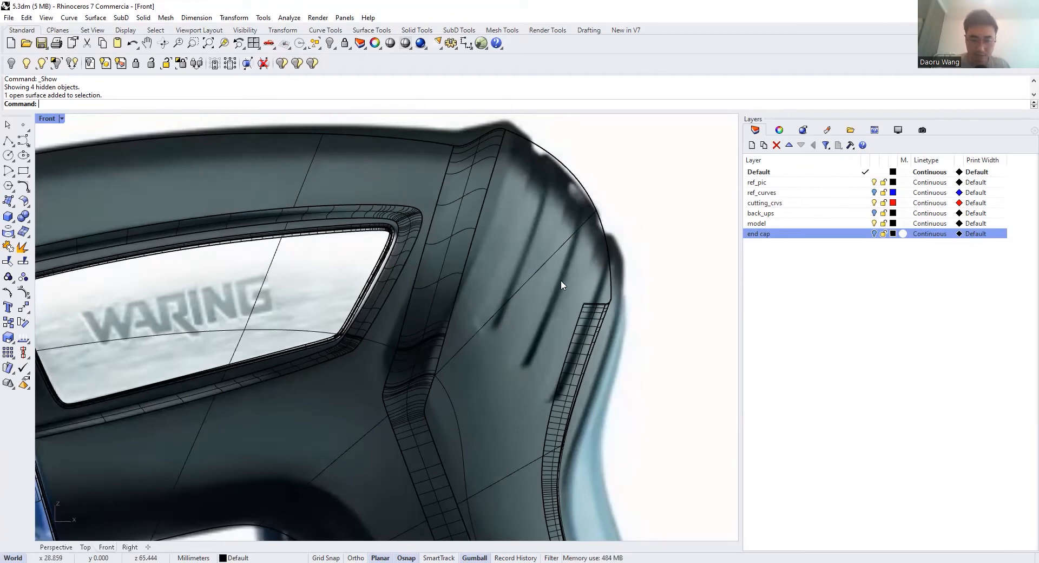
pyautogui.scroll(2, 513, 314)
pyautogui.write('C')
pyautogui.press('Return')
pyautogui.scroll(2, 470, 328)
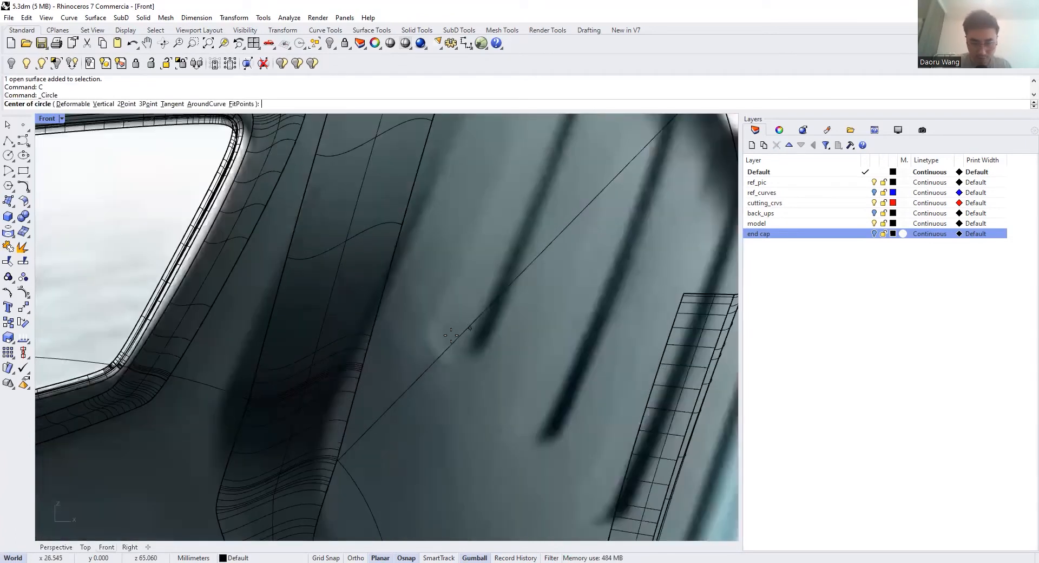
pyautogui.scroll(2, 577, 394)
pyautogui.click(561, 445)
pyautogui.click(555, 470)
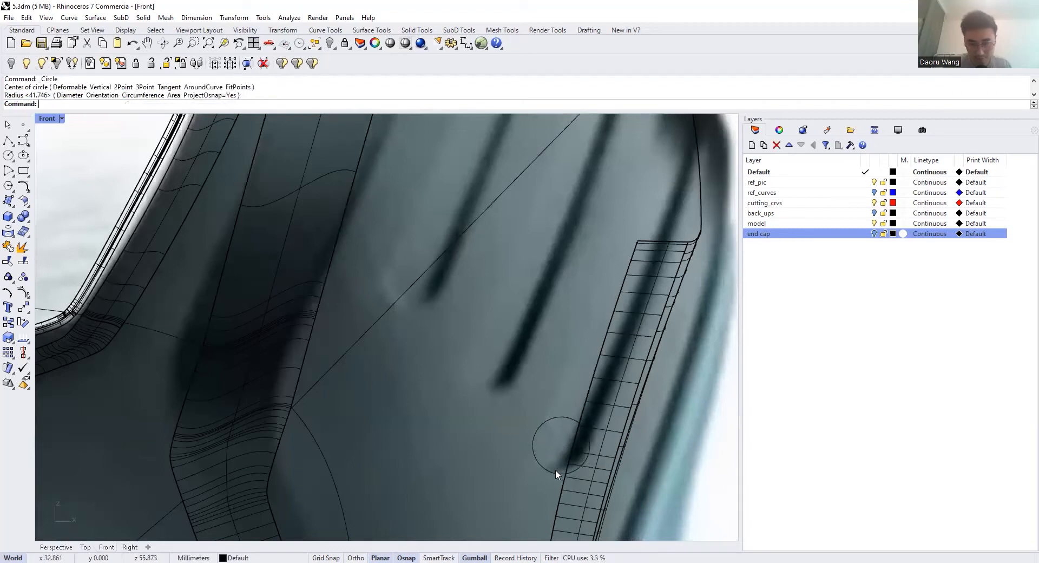
# Project the circle onto the vacuum body polysurface along the Front view's construction plane normal
pyautogui.click(553, 472)
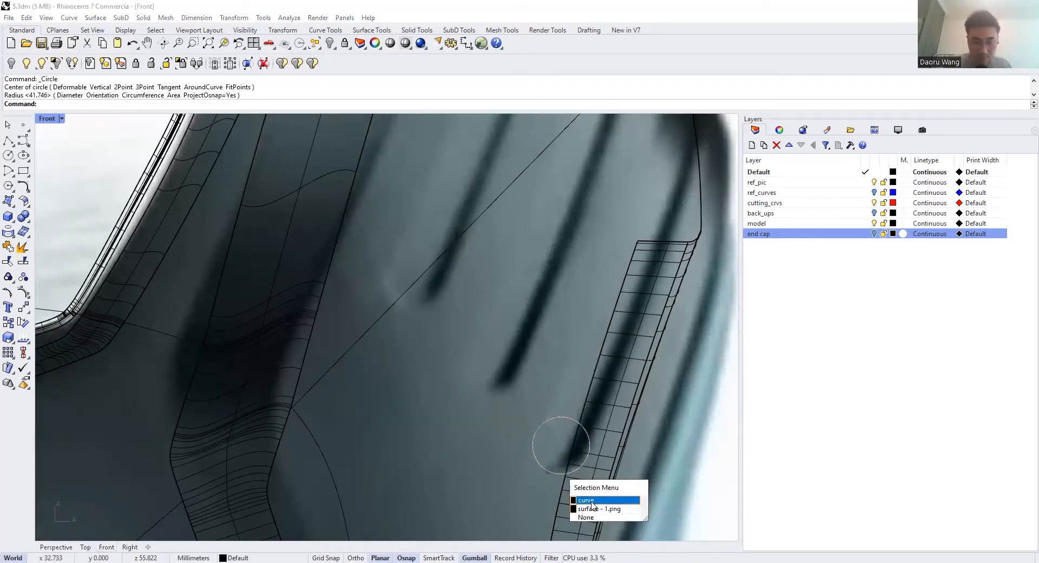
pyautogui.click(59, 547)
pyautogui.scroll(-4, 398, 301)
pyautogui.scroll(5, 344, 301)
pyautogui.moveTo(344, 300); pyautogui.dragTo(178, 401, button='right')
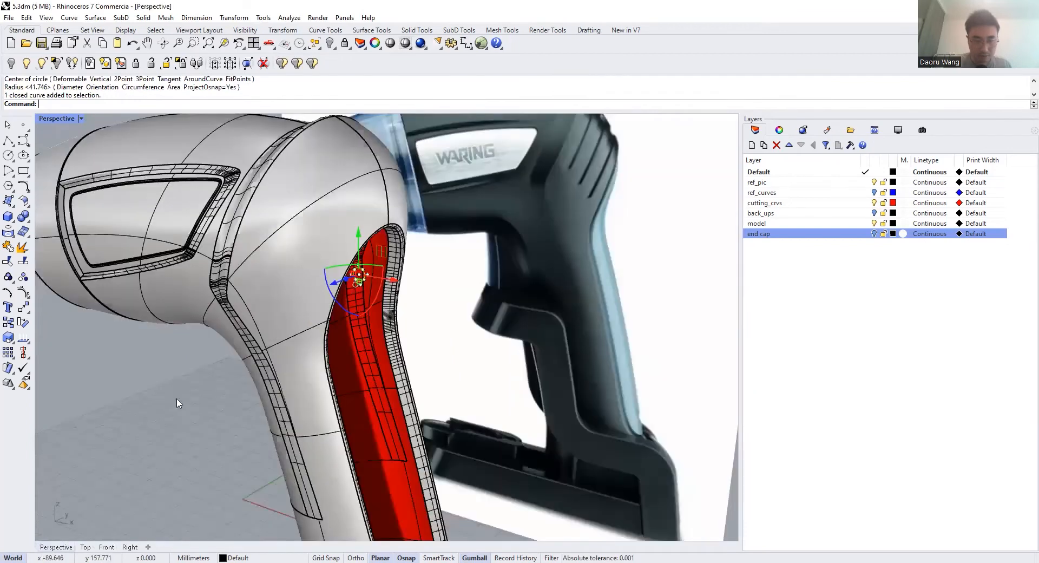
pyautogui.click(107, 547)
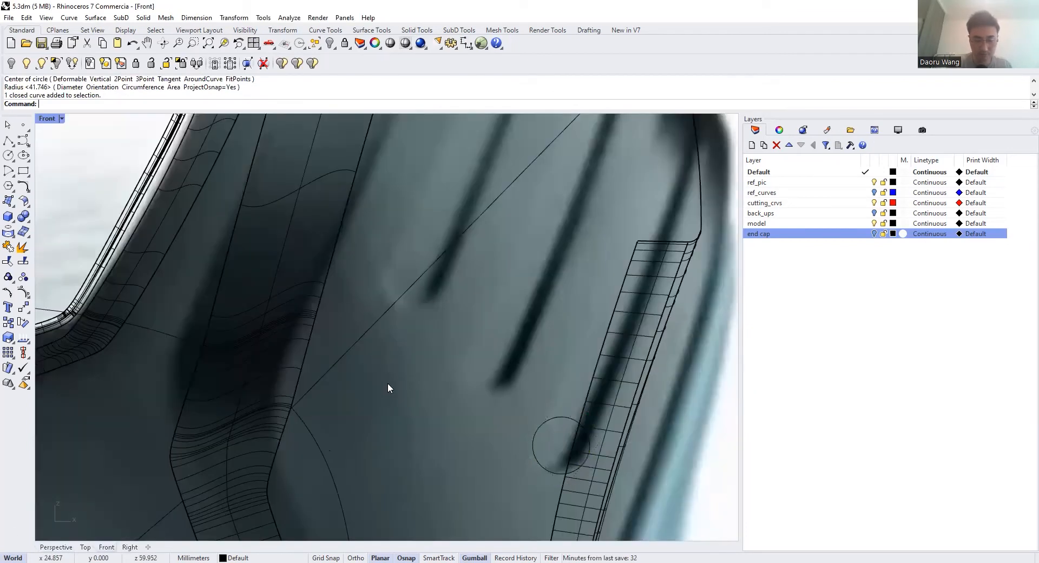
pyautogui.press('Return')
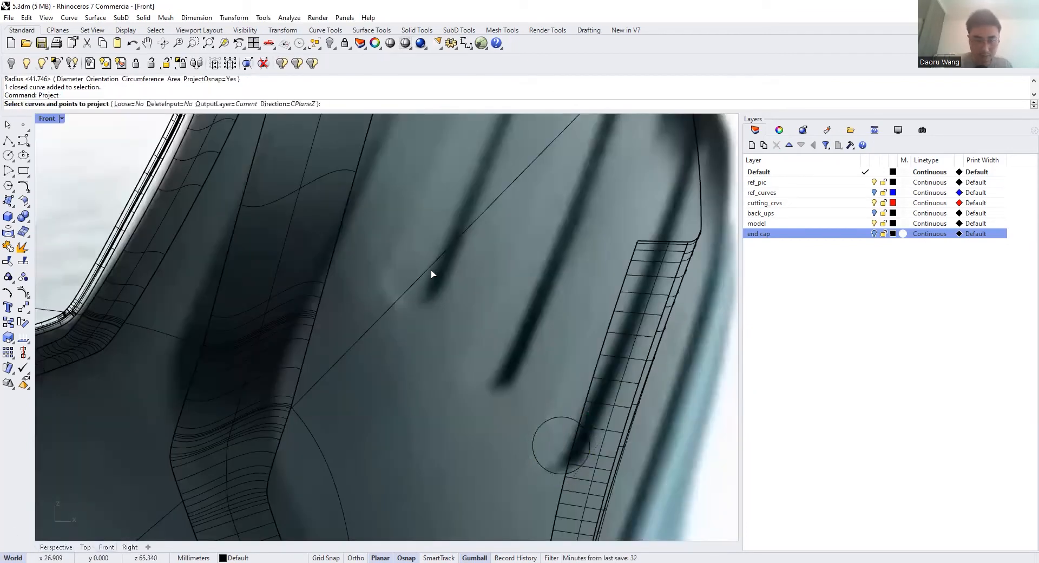
pyautogui.click(556, 417)
pyautogui.press('Return')
pyautogui.click(437, 258)
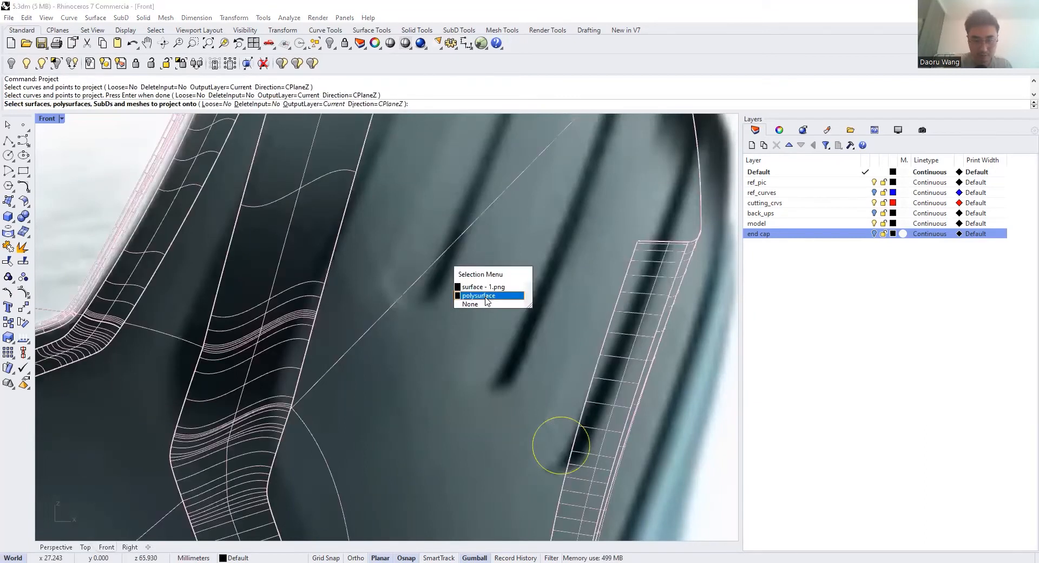
pyautogui.click(486, 298)
# Examine where the projected circles land on the body's rear end, comparing the Perspective view with the Front view
pyautogui.click(55, 546)
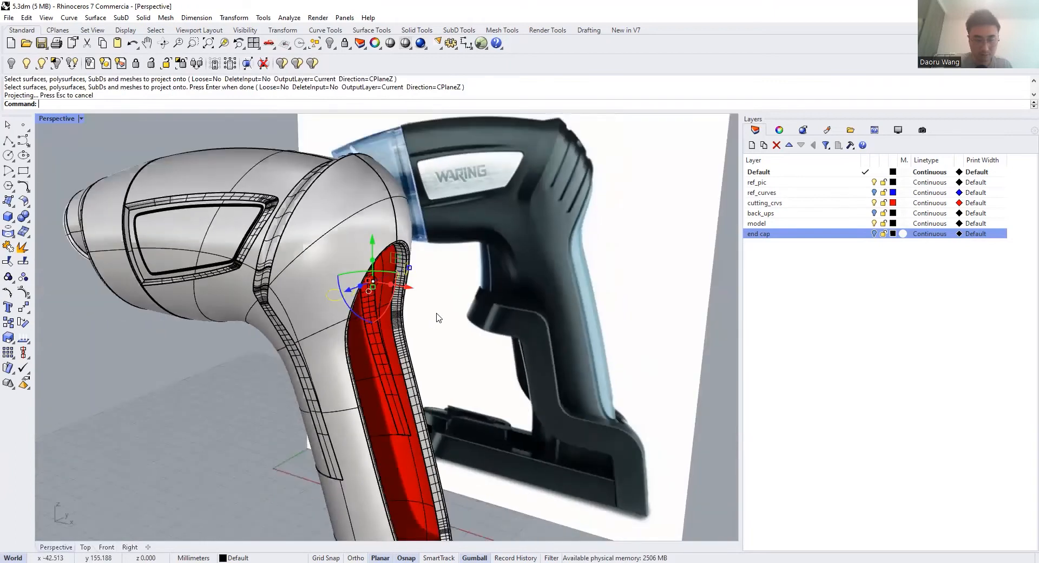
pyautogui.moveTo(438, 318); pyautogui.dragTo(409, 327, button='right')
pyautogui.scroll(-4, 400, 310)
pyautogui.scroll(7, 389, 294)
pyautogui.moveTo(297, 316)
pyautogui.mouseDown(button='right')
pyautogui.moveTo(302, 294)
pyautogui.moveTo(435, 259)
pyautogui.mouseUp(button='right')
pyautogui.click(106, 547)
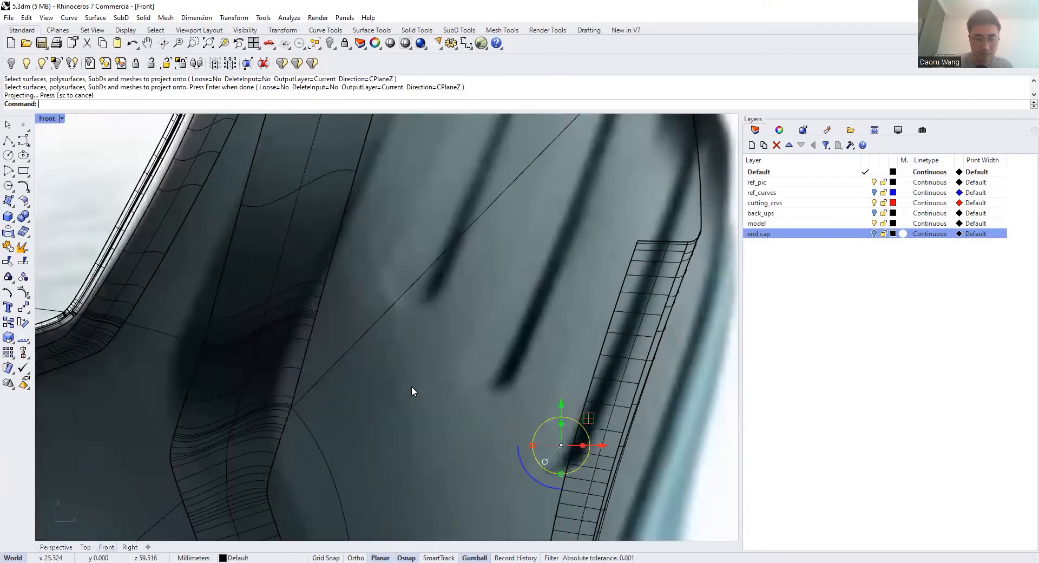
pyautogui.scroll(-4, 470, 375)
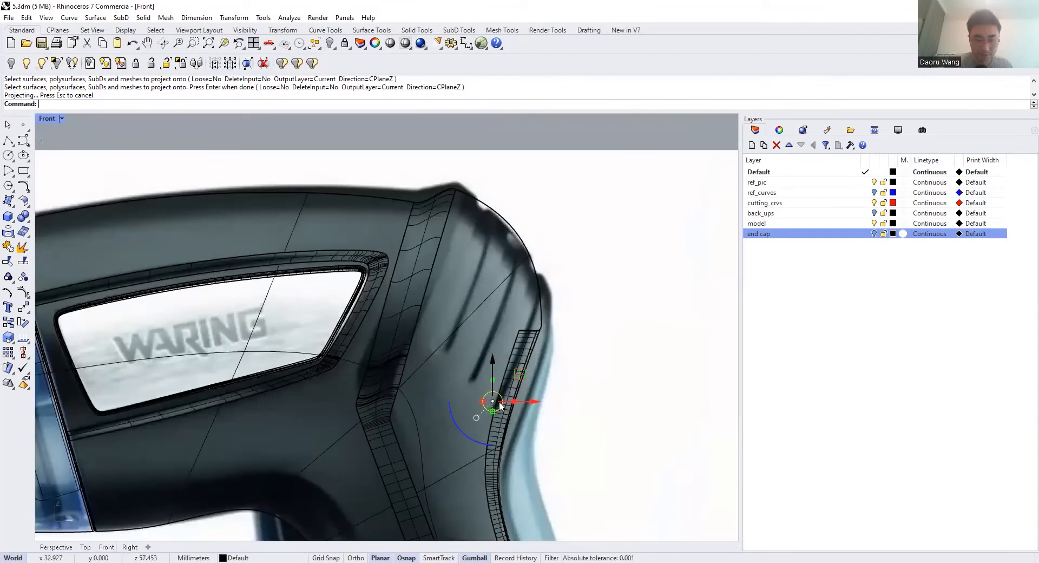
pyautogui.scroll(5, 493, 403)
pyautogui.click(59, 547)
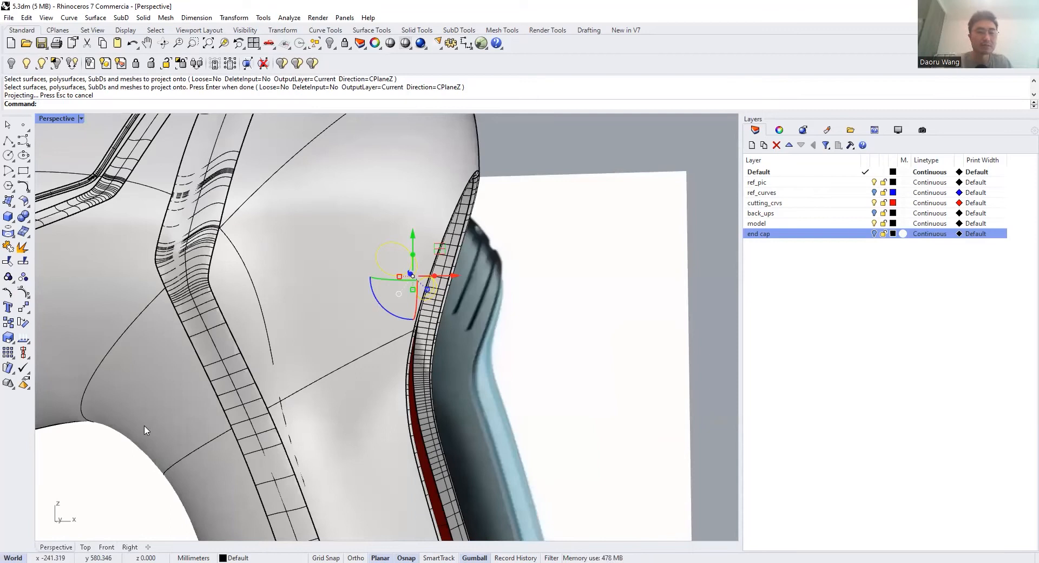
# Delete the distorted projected circle on the body's outer rear side and the projected curve on the inner surface
pyautogui.moveTo(182, 432); pyautogui.dragTo(289, 292, button='right')
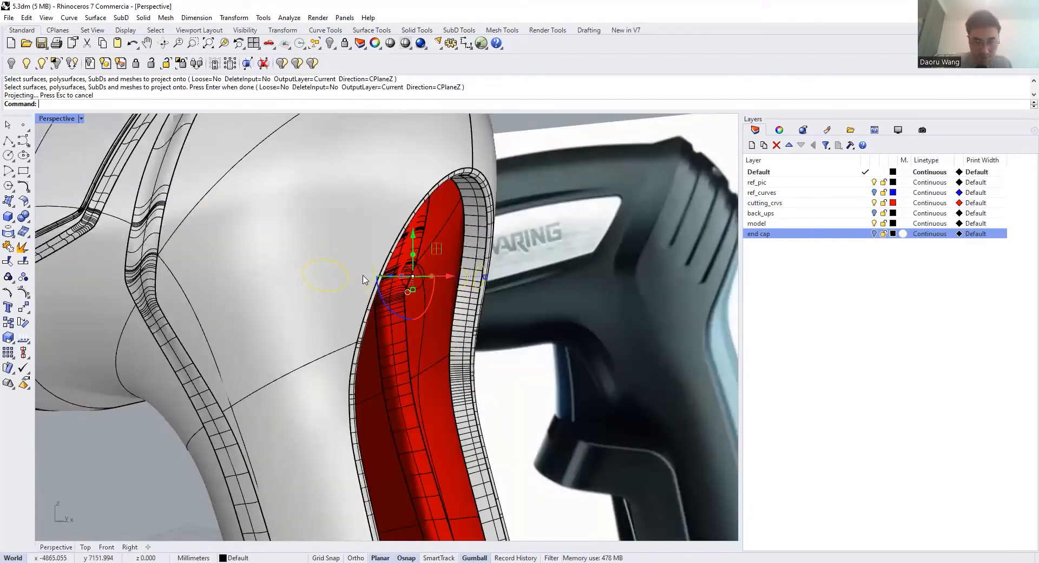
pyautogui.scroll(3, 303, 282)
pyautogui.click(272, 273)
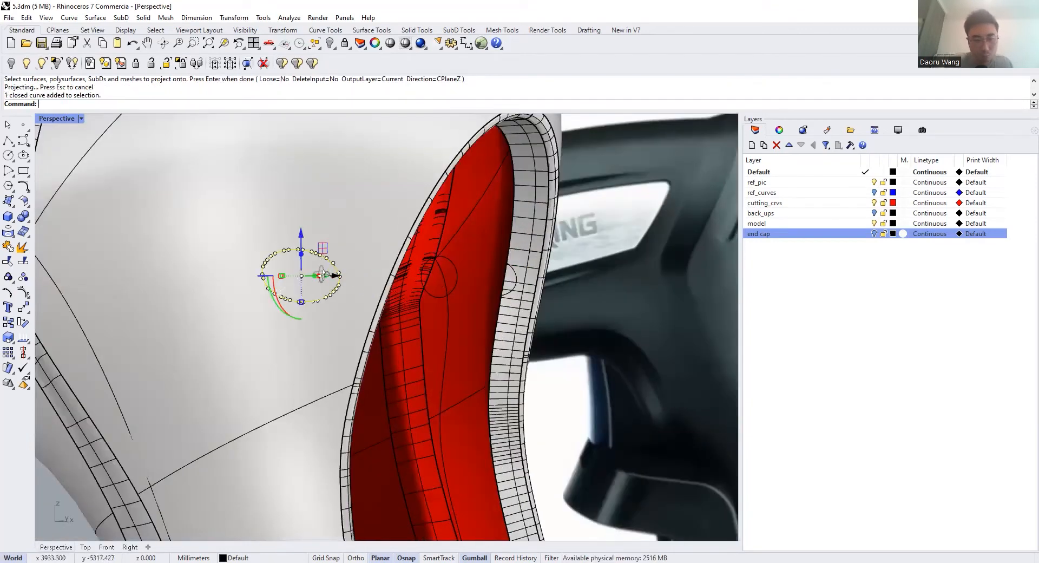
pyautogui.scroll(2, 265, 273)
pyautogui.scroll(-4, 365, 265)
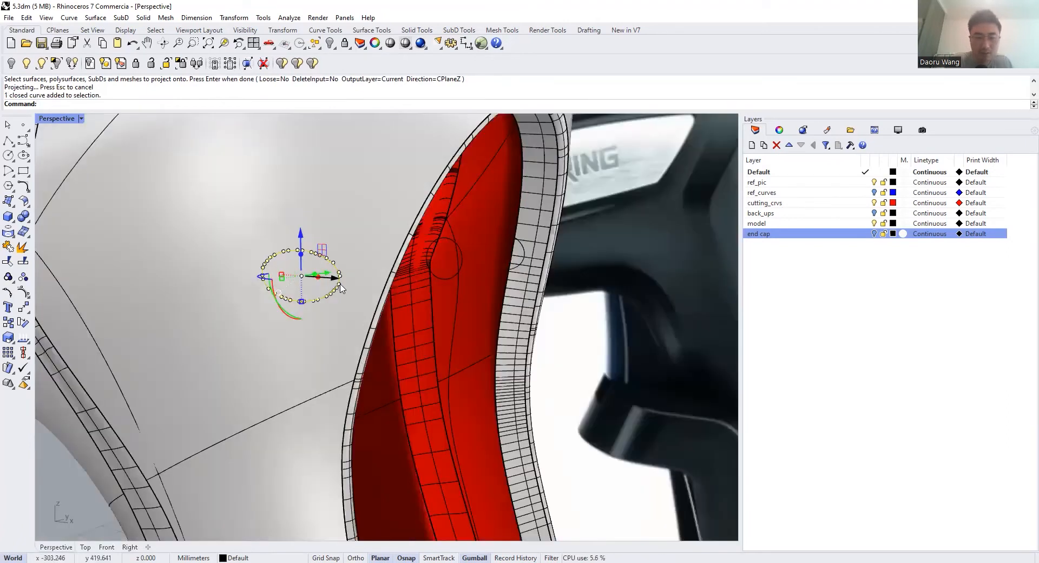
pyautogui.scroll(2, 427, 262)
pyautogui.write('e')
pyautogui.press('space')
pyautogui.click(416, 270)
pyautogui.write('e')
pyautogui.press('space')
pyautogui.scroll(-6, 354, 330)
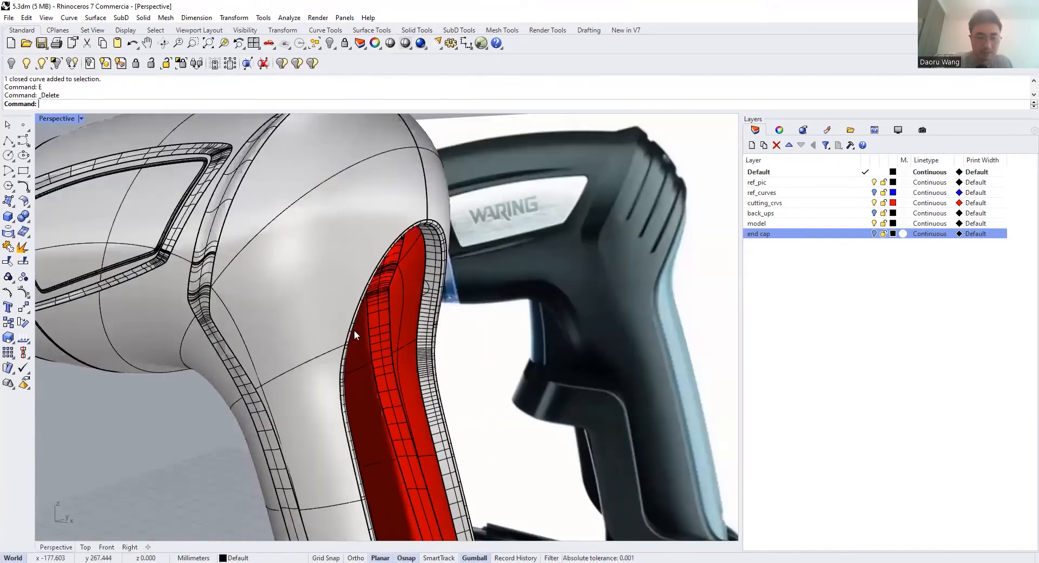
# Undo the curve deletions, the projection and the circle drawn over the vent slot
pyautogui.hotkey('ctrl', 'z')
pyautogui.hotkey('ctrl', 'z')
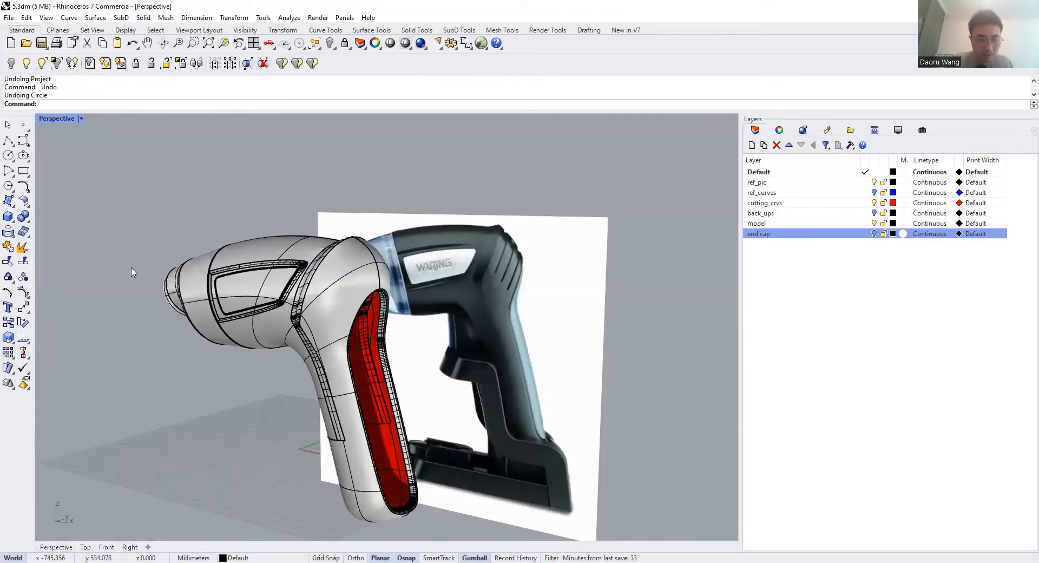
pyautogui.scroll(3, 132, 273)
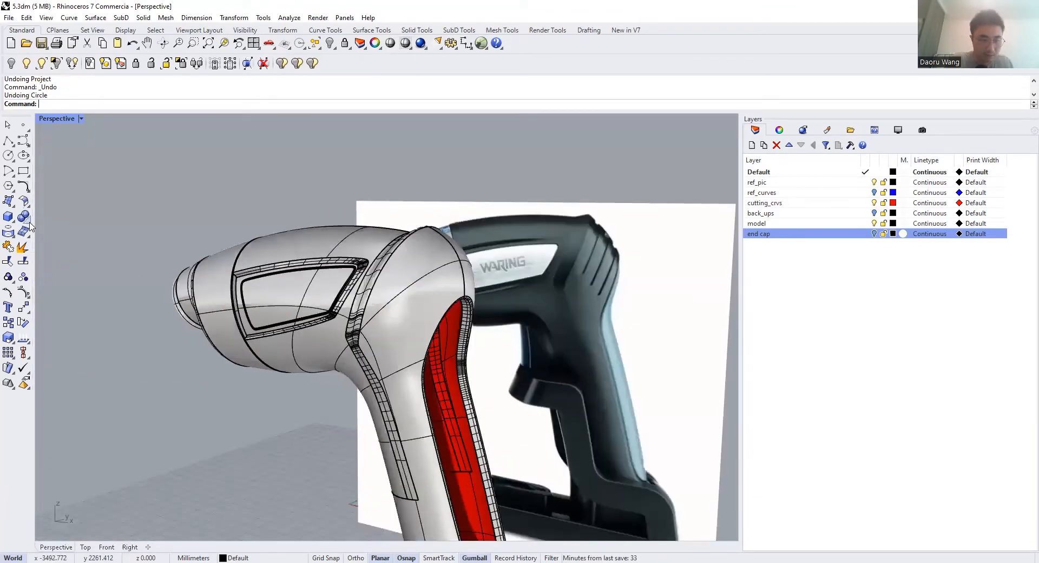
# Try placing a round hole on the rear side of the vacuum body with its direction set to SrfNormal
pyautogui.click(26, 218)
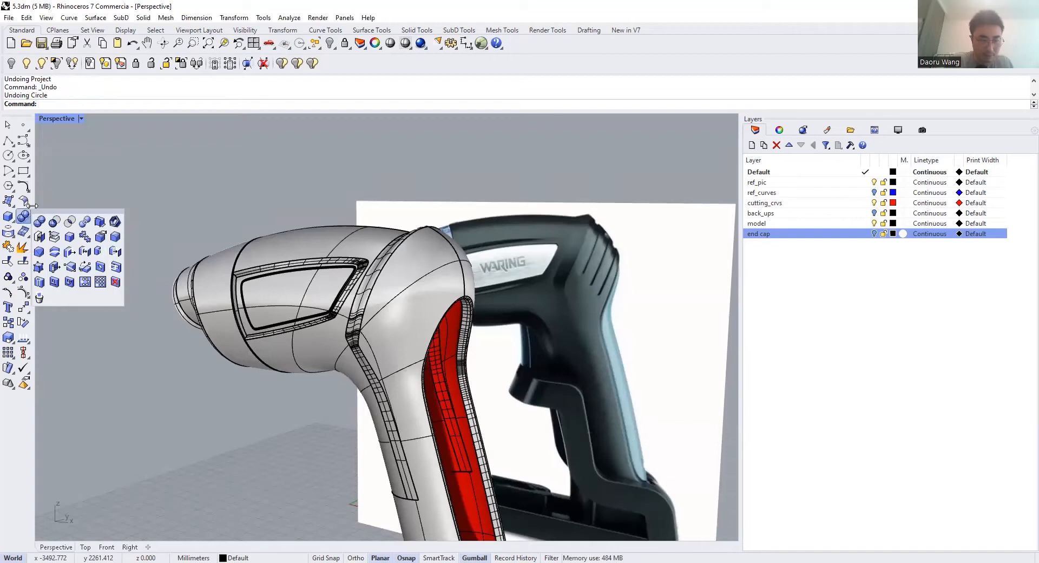
pyautogui.click(27, 204)
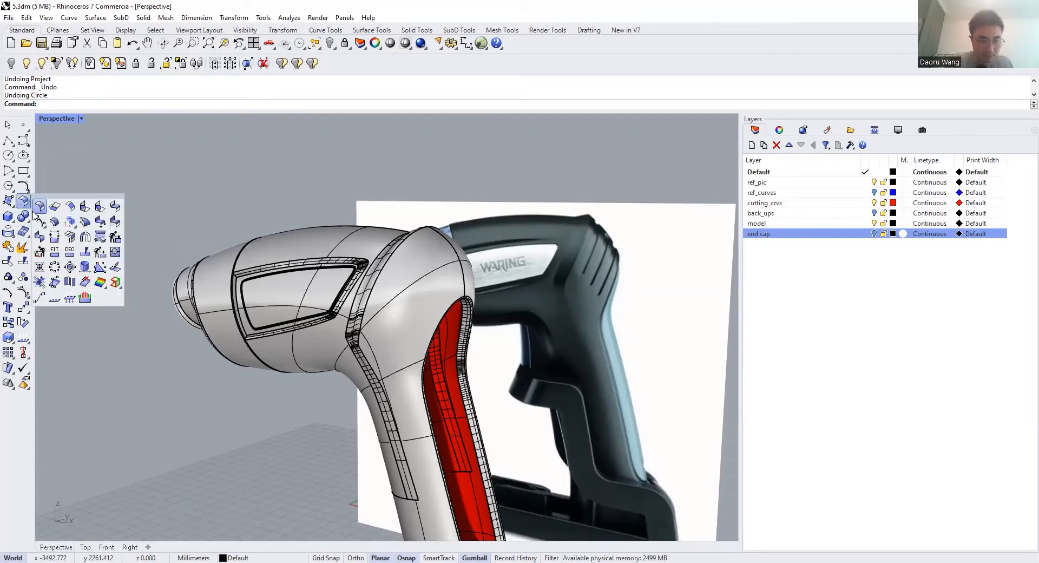
pyautogui.click(26, 218)
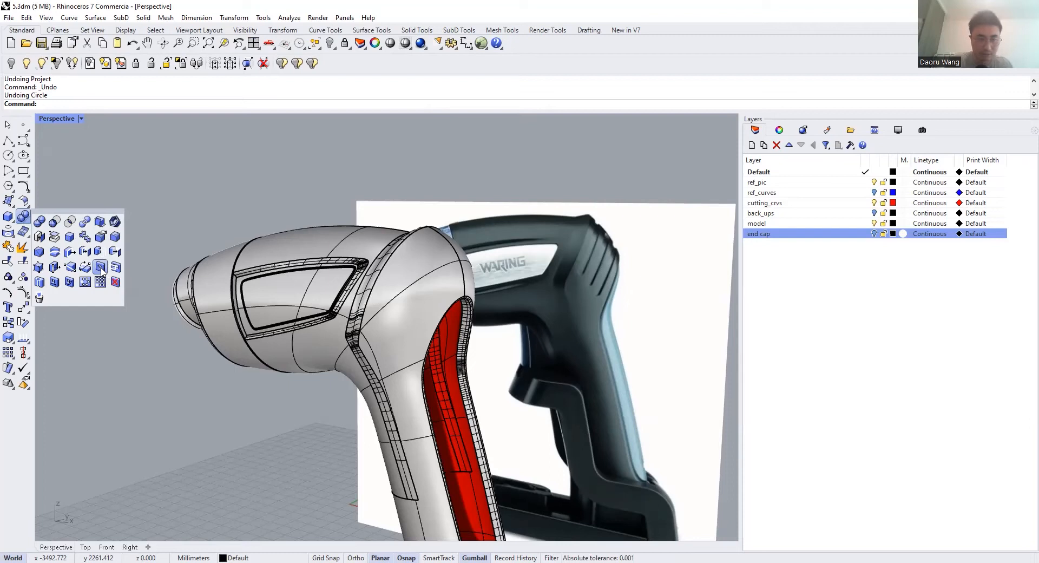
pyautogui.click(101, 271)
pyautogui.click(419, 345)
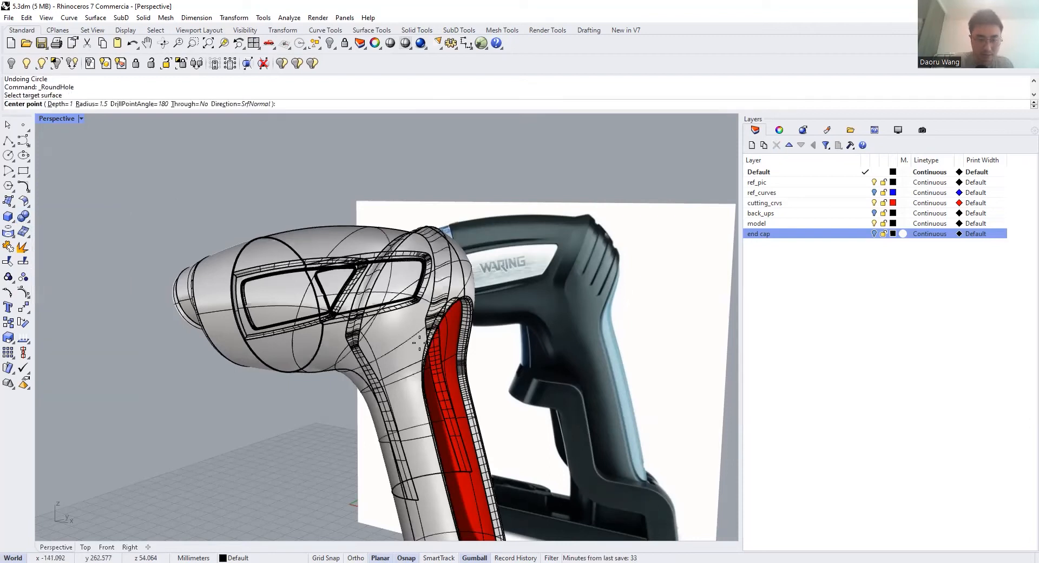
pyautogui.scroll(5, 416, 338)
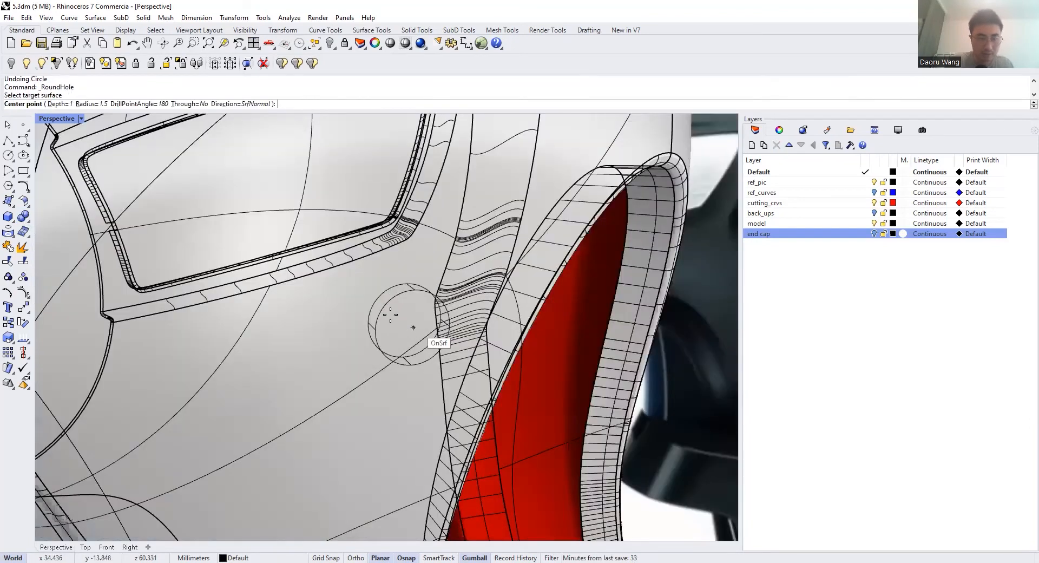
pyautogui.click(229, 104)
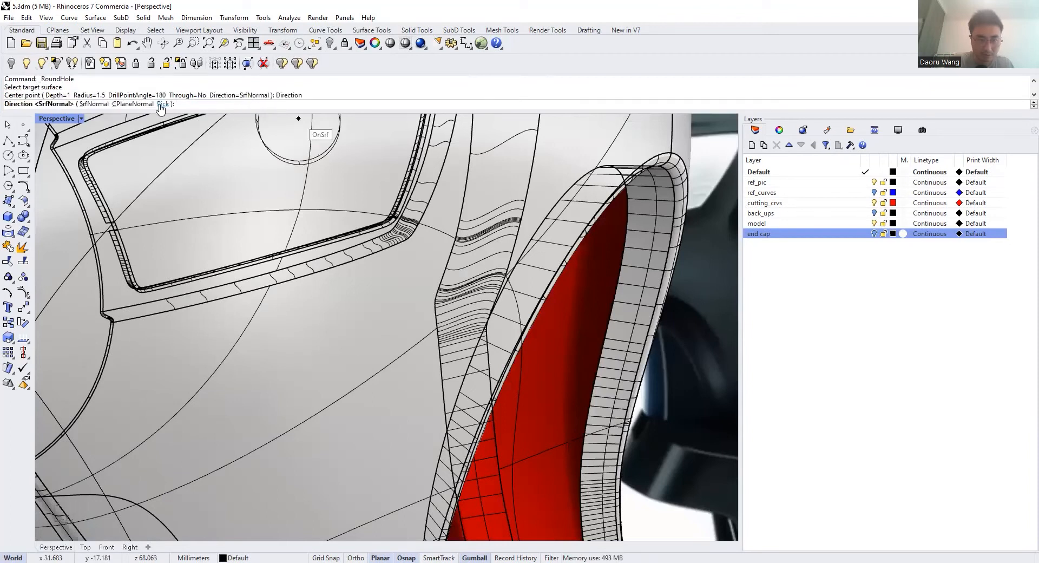
pyautogui.click(94, 104)
pyautogui.scroll(-3, 389, 312)
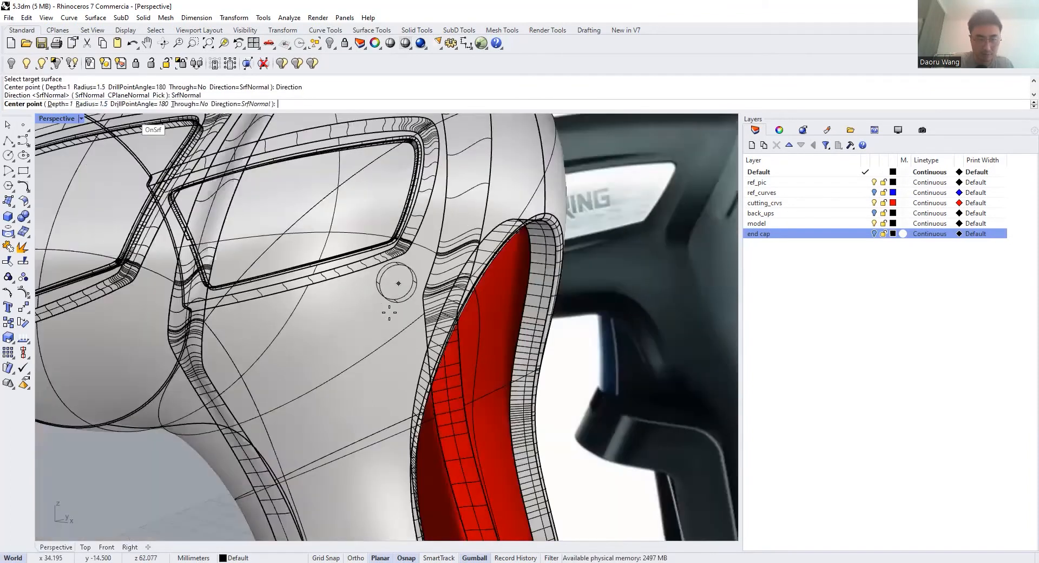
pyautogui.scroll(-2, 368, 320)
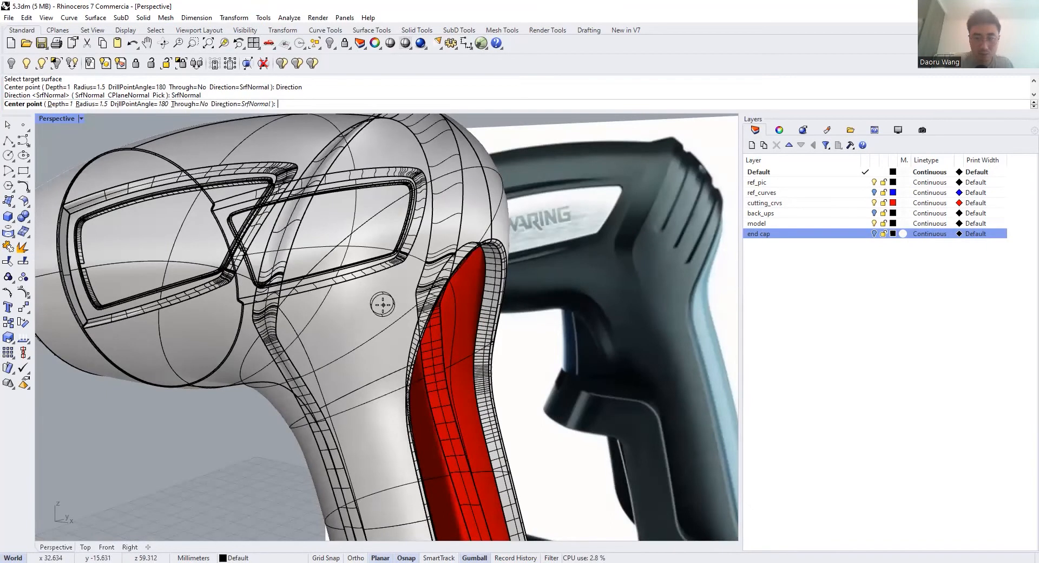
pyautogui.scroll(2, 384, 303)
pyautogui.scroll(-3, 386, 303)
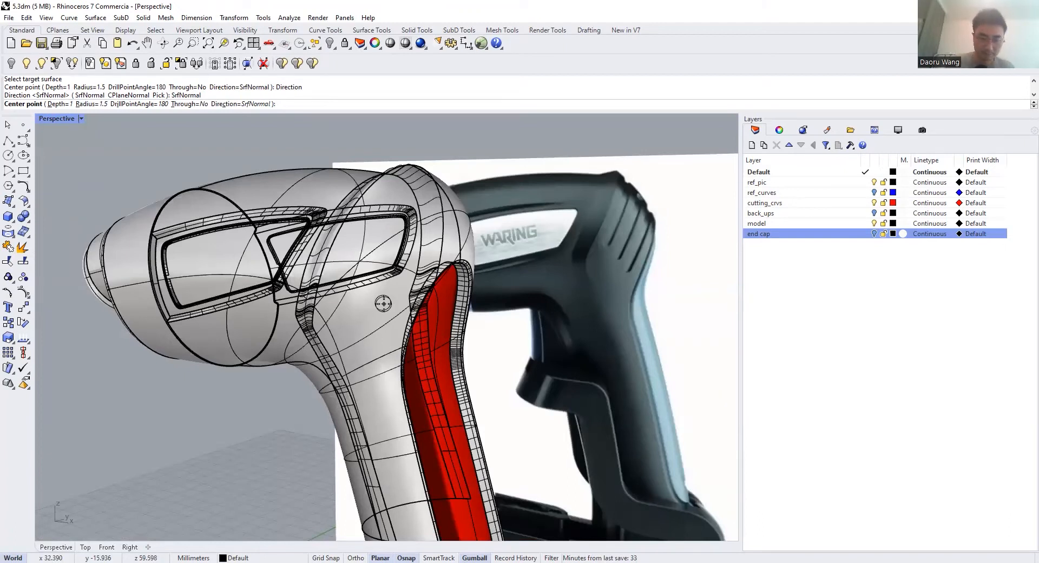
pyautogui.scroll(2, 383, 303)
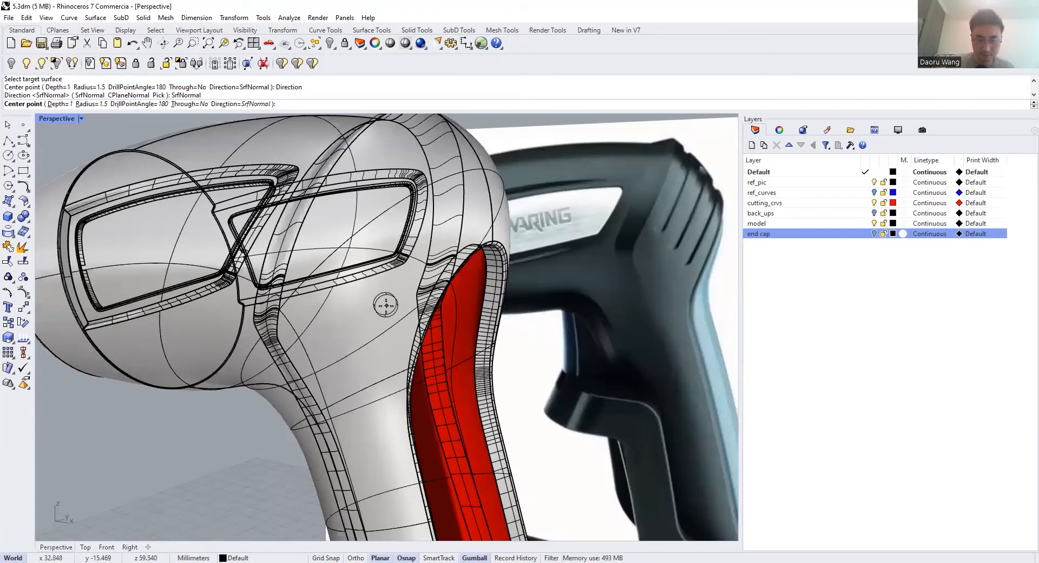
pyautogui.press('Escape')
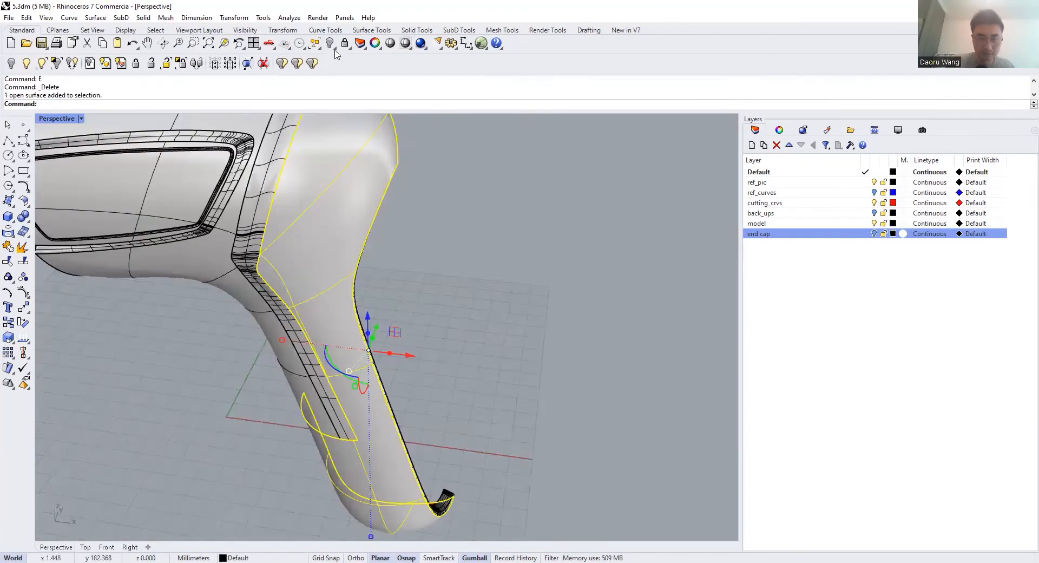
# Leave only the rear body surface and the reference picture visible, and lock the reference picture
pyautogui.rightClick(334, 47)
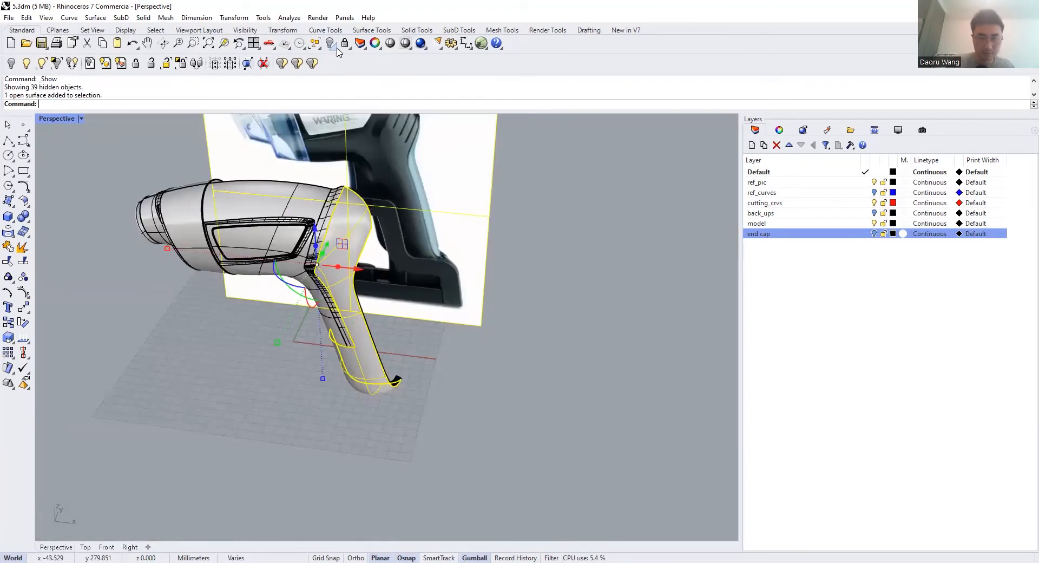
pyautogui.click(335, 47)
pyautogui.click(372, 63)
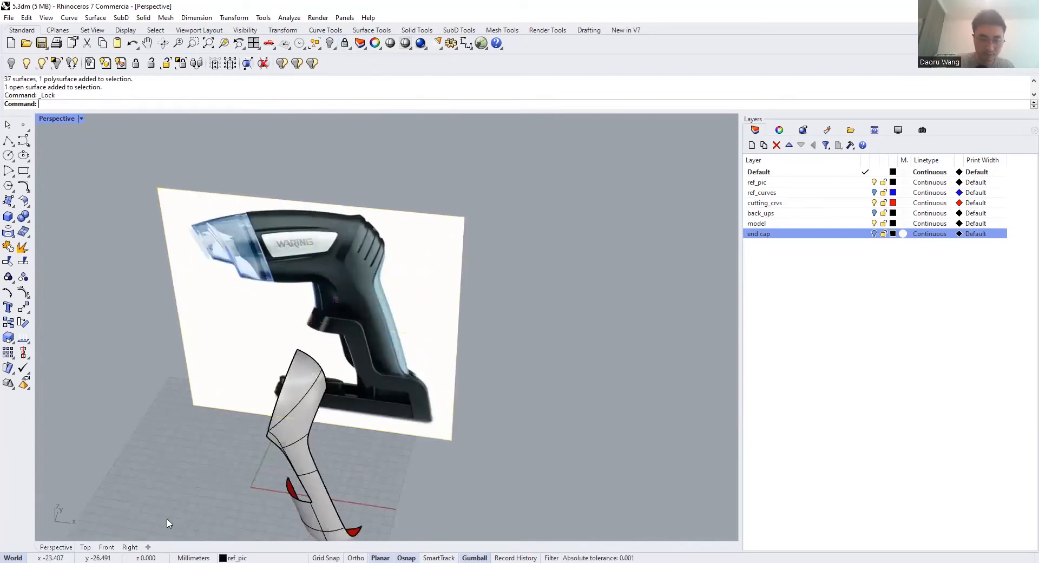
# Draw a diagonal line about 30 mm long through the lower ends of the vent slots in the front view
pyautogui.click(107, 547)
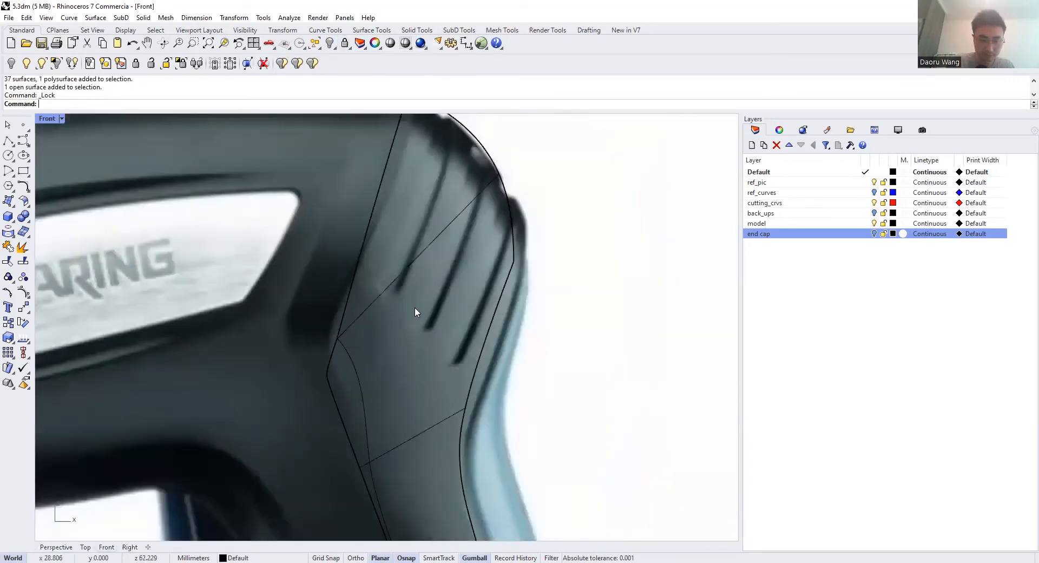
pyautogui.scroll(-2, 416, 306)
pyautogui.scroll(3, 418, 306)
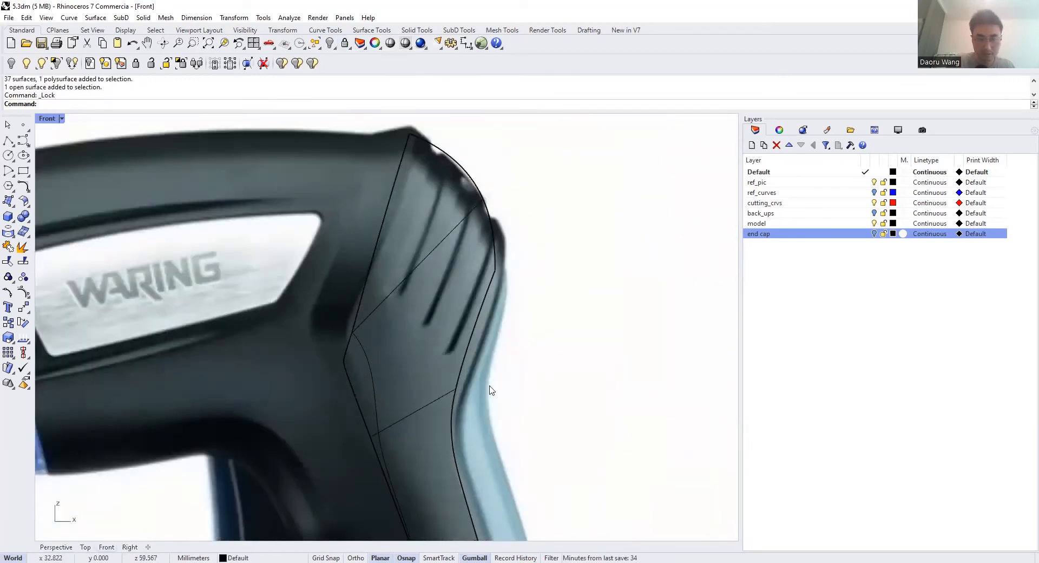
pyautogui.click(8, 141)
pyautogui.scroll(3, 405, 265)
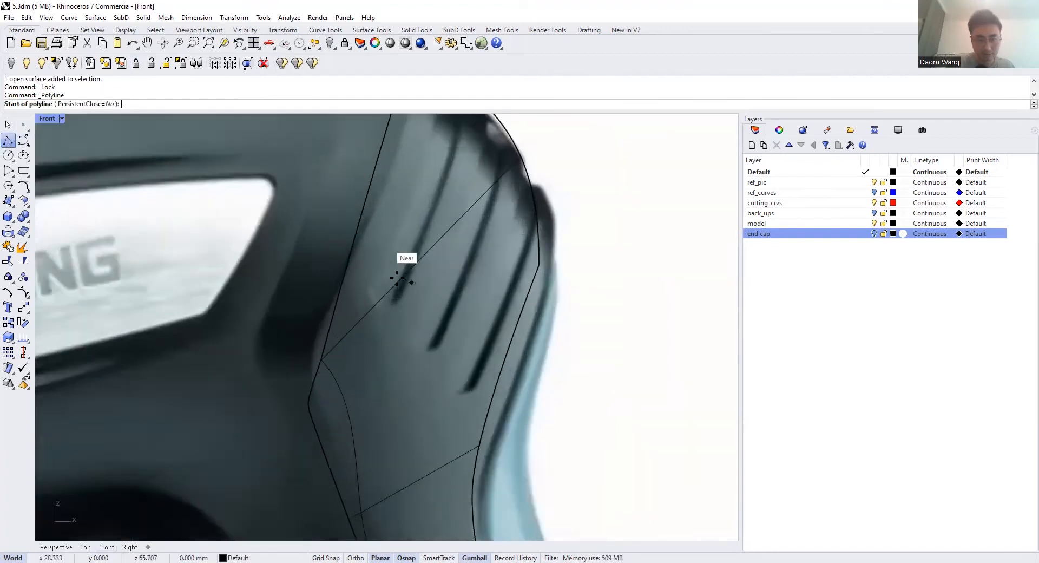
pyautogui.click(289, 200)
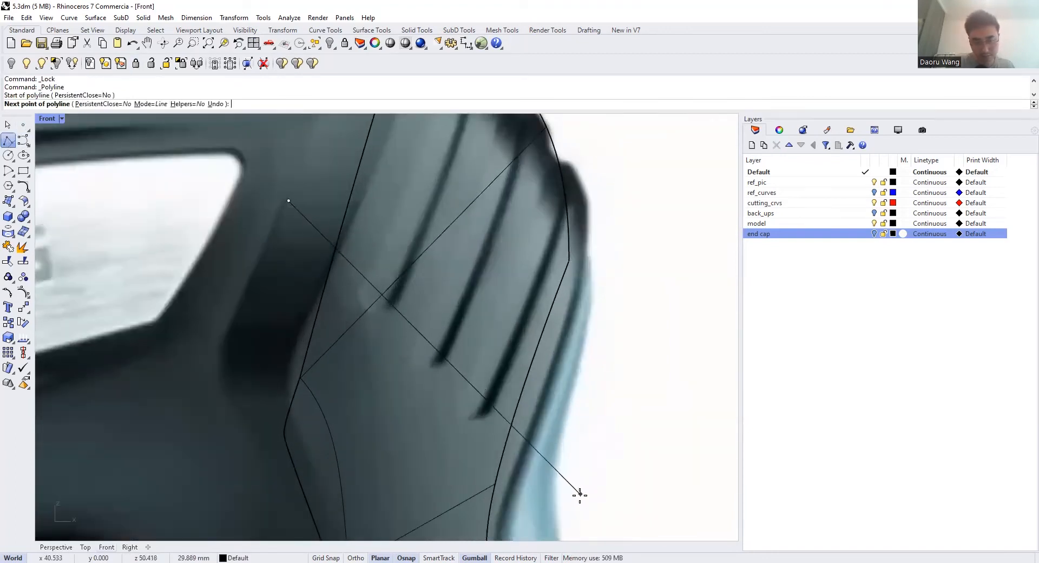
pyautogui.click(583, 494)
pyautogui.press('Return')
pyautogui.scroll(-2, 517, 420)
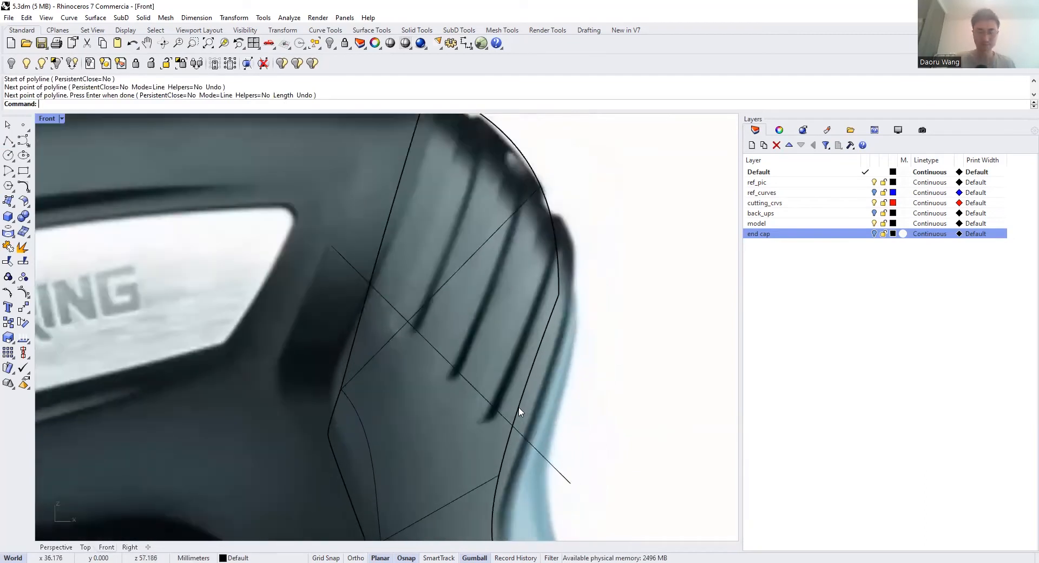
# Draw a straight line along the rear body surface's front edge, from its top corner to the corner beside the handle
pyautogui.scroll(-1, 454, 310)
pyautogui.scroll(1, 445, 216)
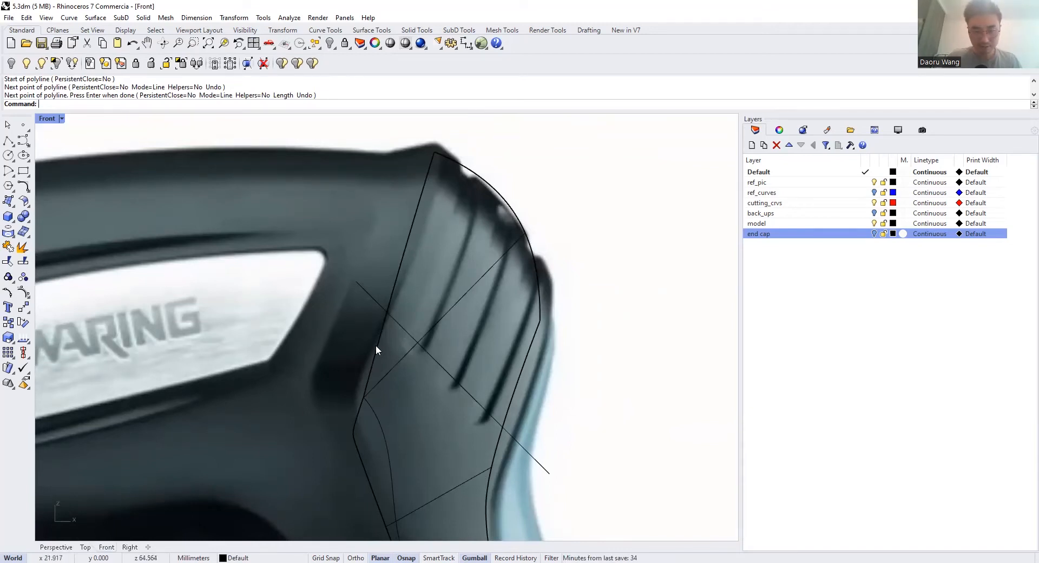
pyautogui.scroll(1, 395, 345)
pyautogui.scroll(-2, 407, 300)
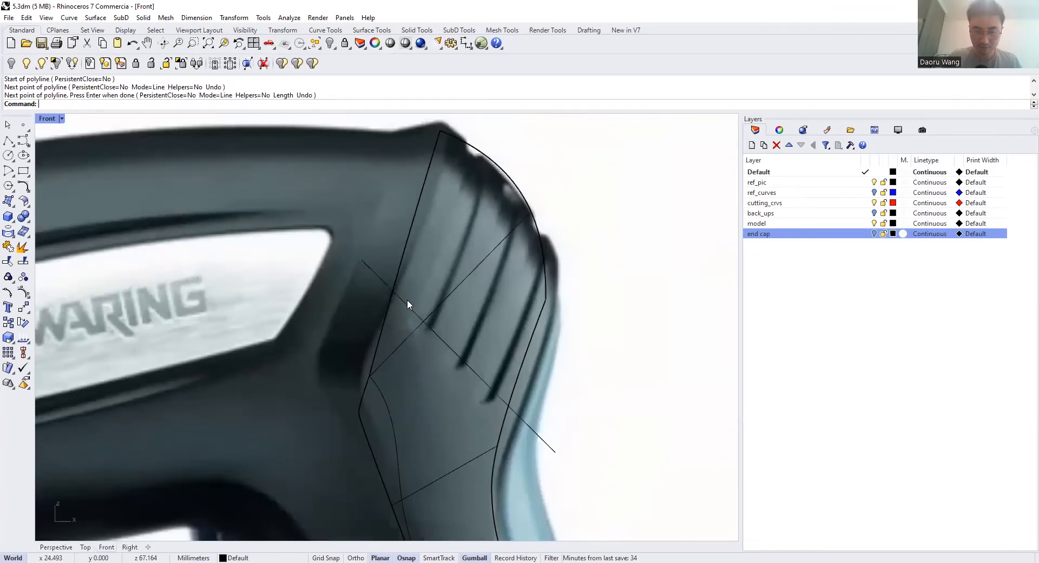
pyautogui.scroll(-1, 472, 269)
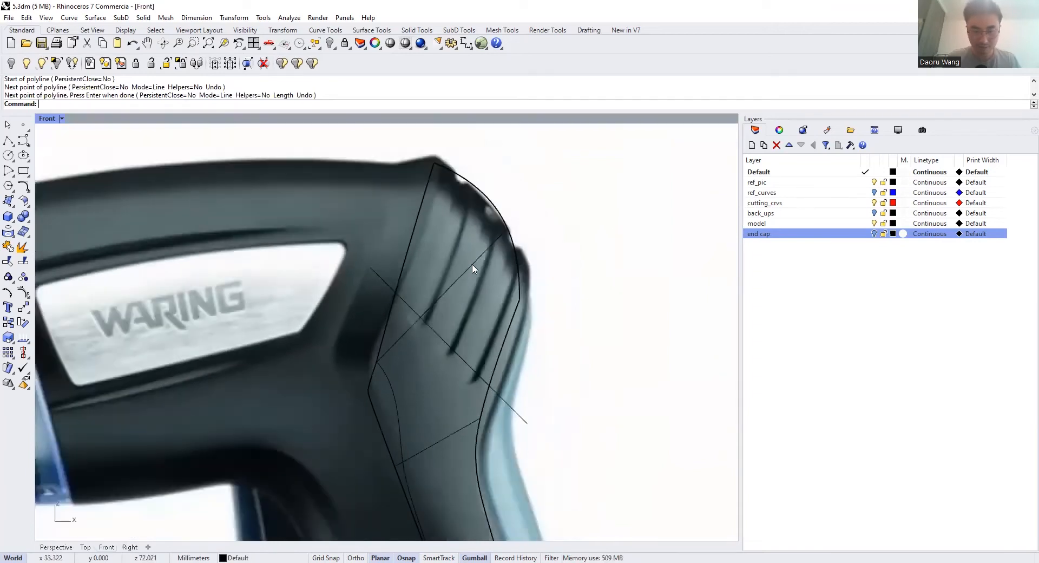
pyautogui.click(8, 140)
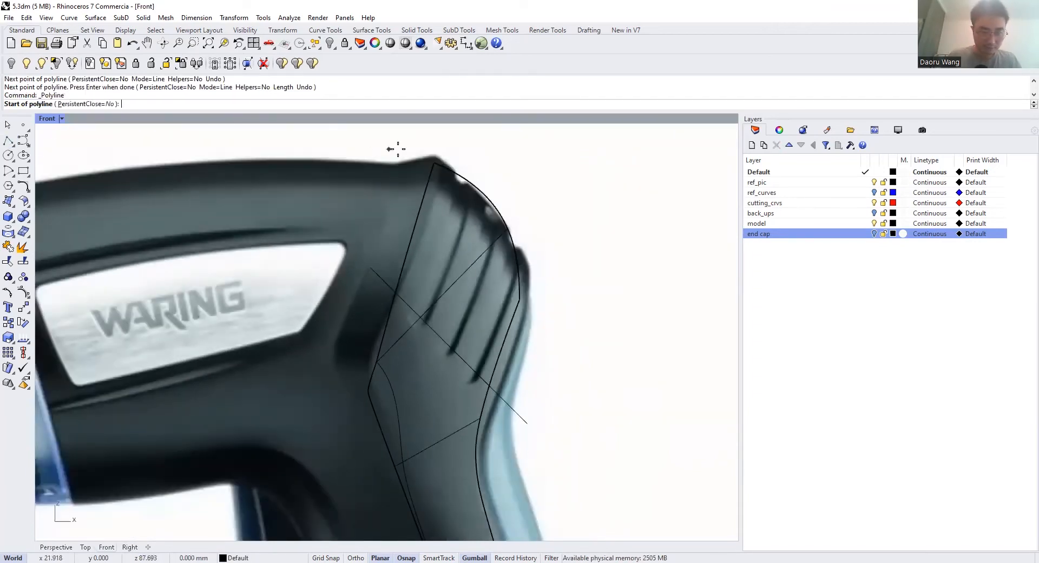
pyautogui.click(432, 161)
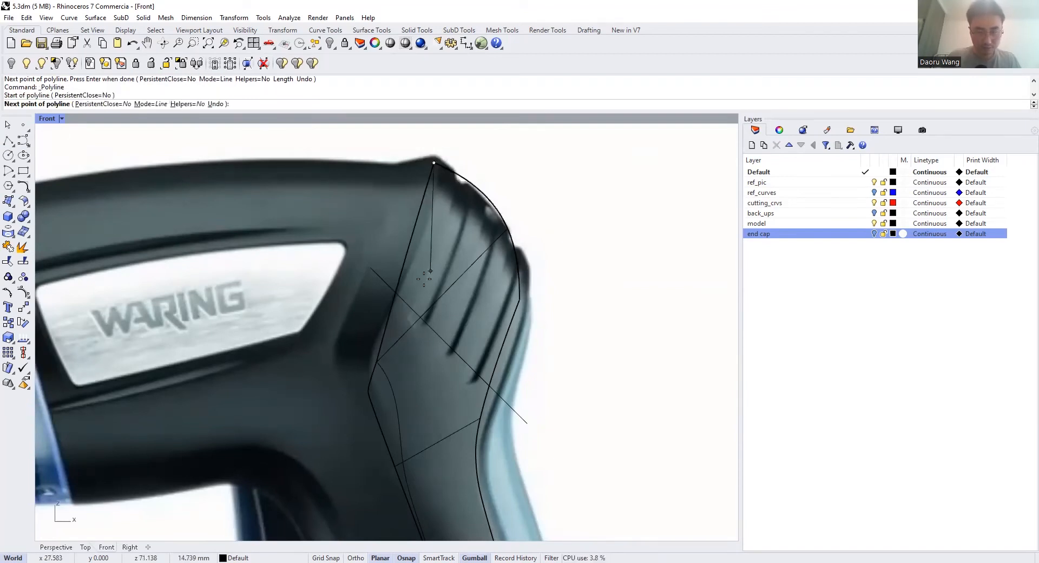
pyautogui.click(376, 361)
pyautogui.press('Return')
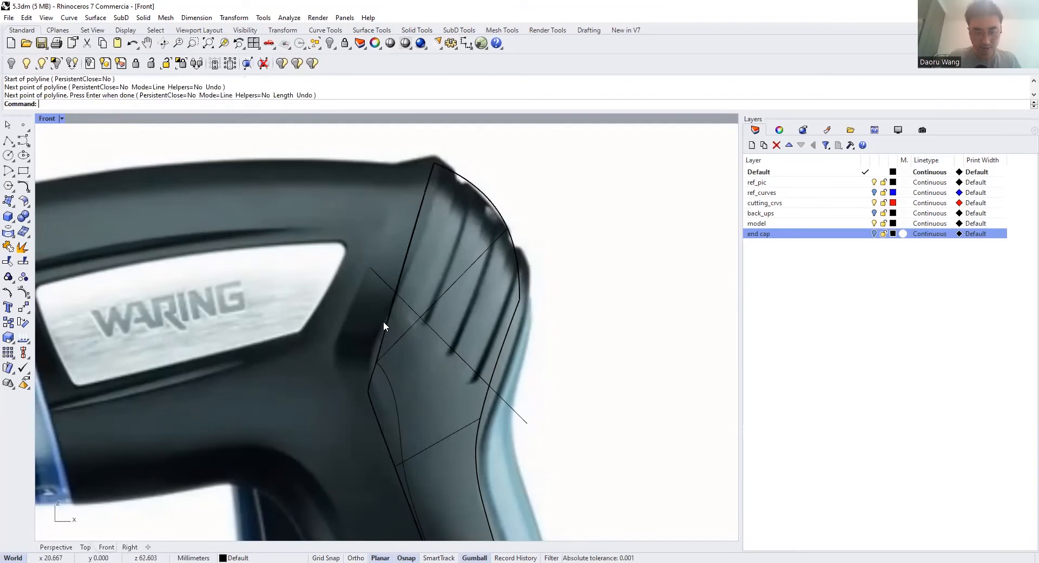
# Move the new edge line inward over the body, towards the first vent slot
pyautogui.click(386, 322)
pyautogui.scroll(2, 423, 264)
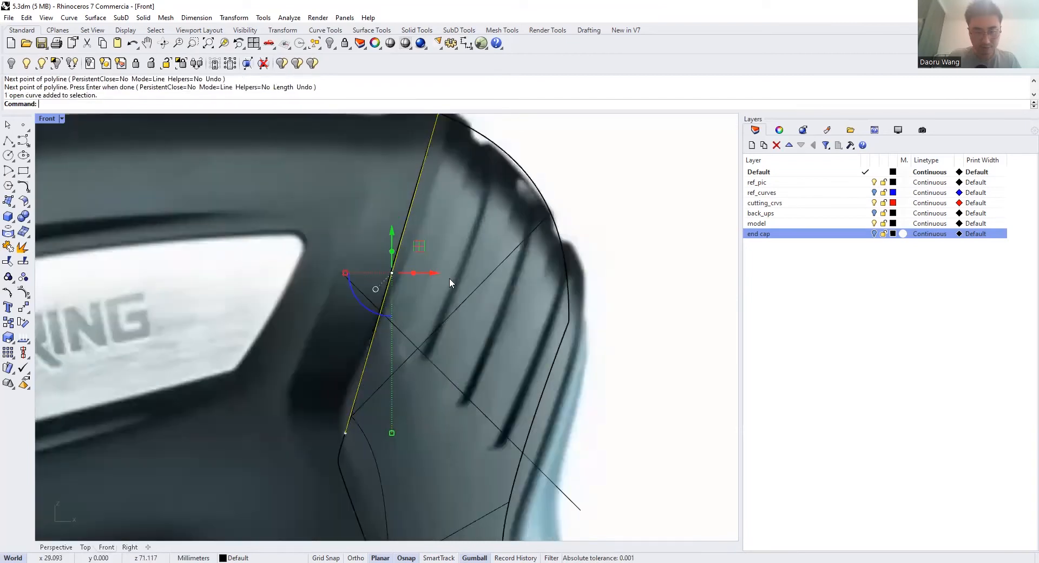
pyautogui.moveTo(449, 276); pyautogui.dragTo(468, 270)
# Project the diagonal line onto the rear body surface in the front view
pyautogui.click(428, 358)
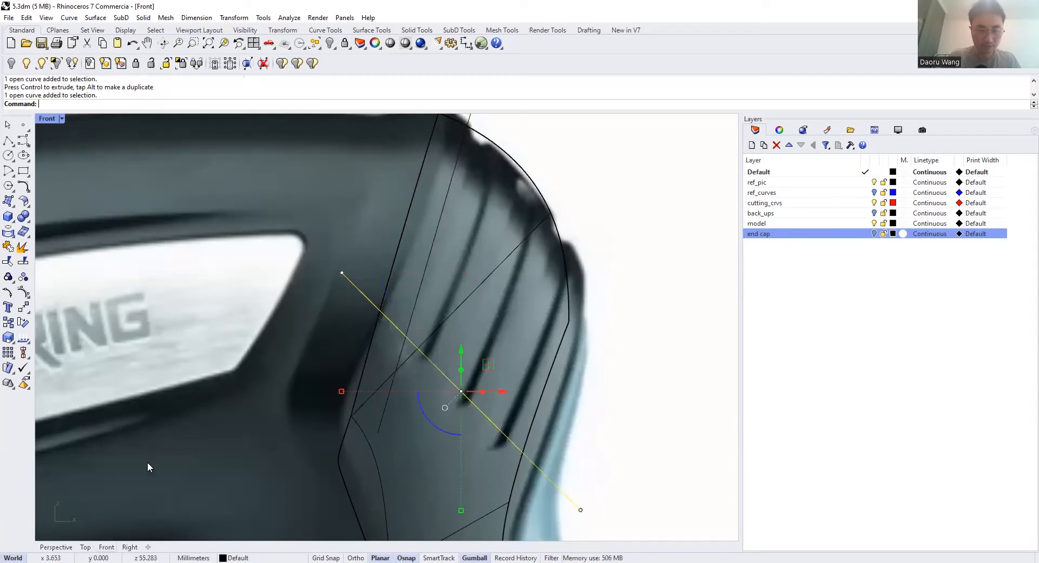
pyautogui.click(452, 333)
pyautogui.click(433, 360)
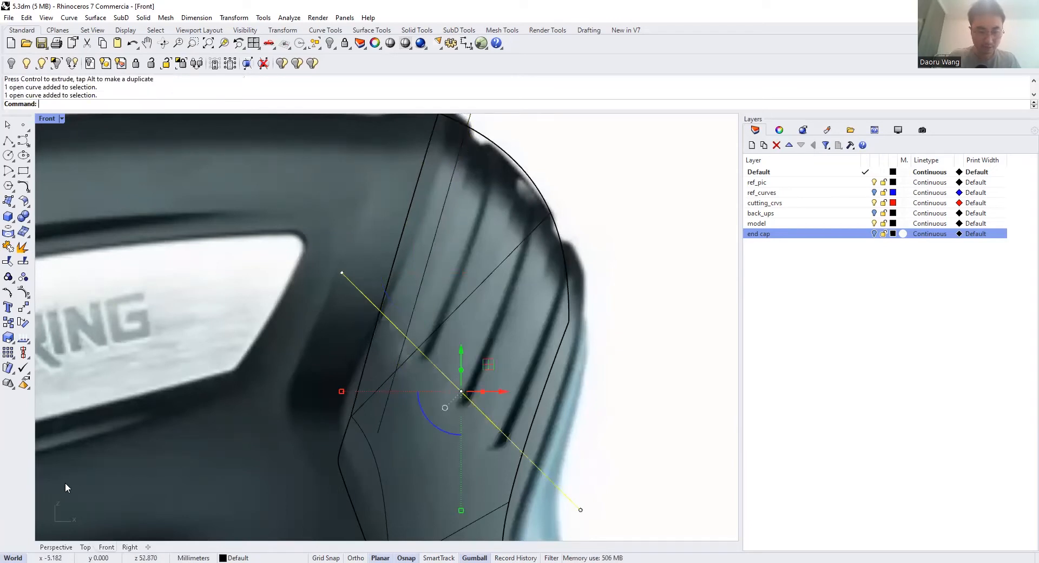
pyautogui.click(56, 546)
pyautogui.moveTo(419, 270); pyautogui.dragTo(349, 335, button='right')
pyautogui.scroll(6, 343, 342)
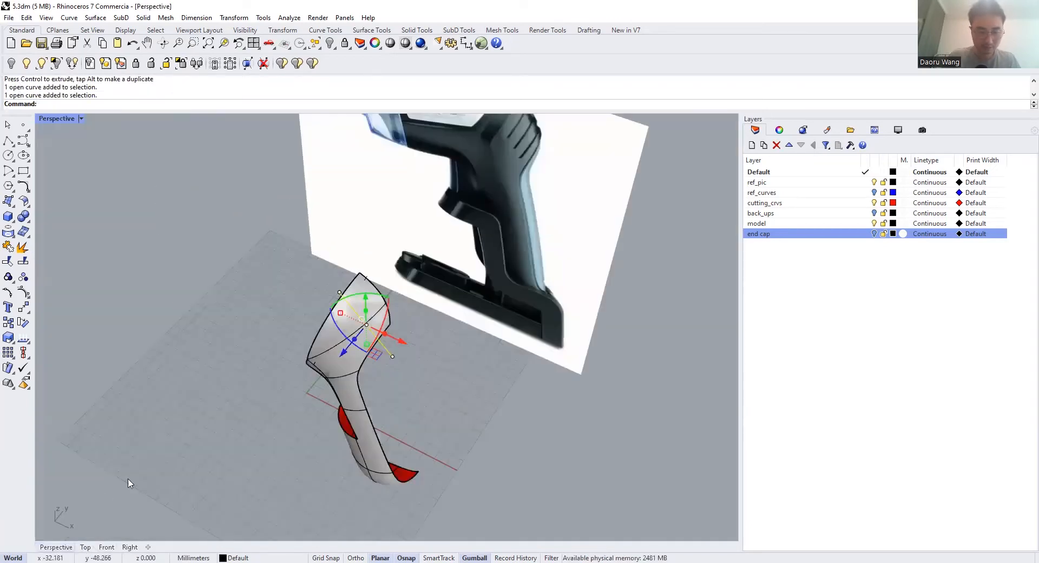
pyautogui.click(107, 547)
pyautogui.write('Project')
pyautogui.press('Return')
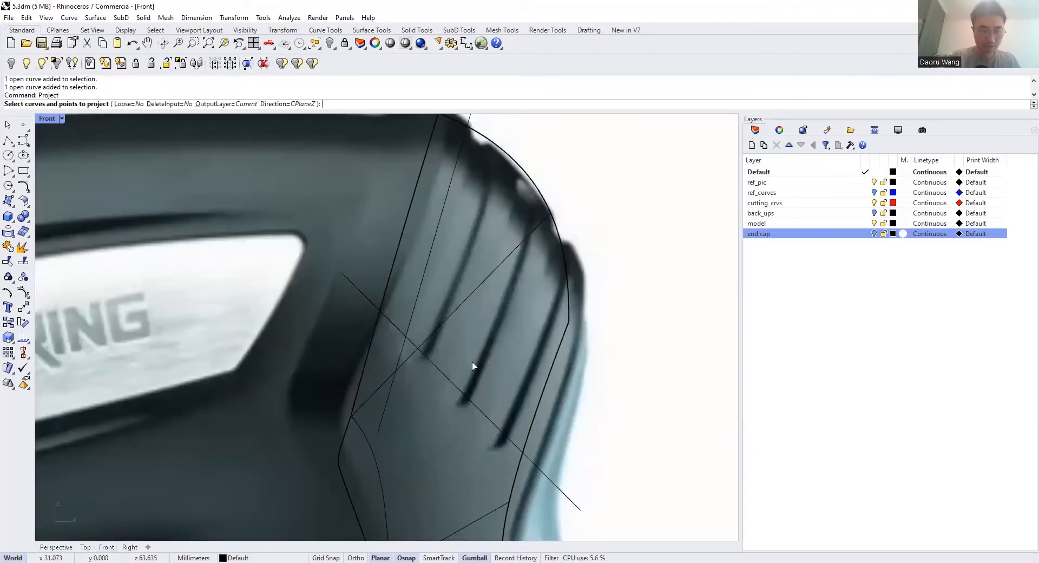
pyautogui.click(427, 358)
pyautogui.press('Return')
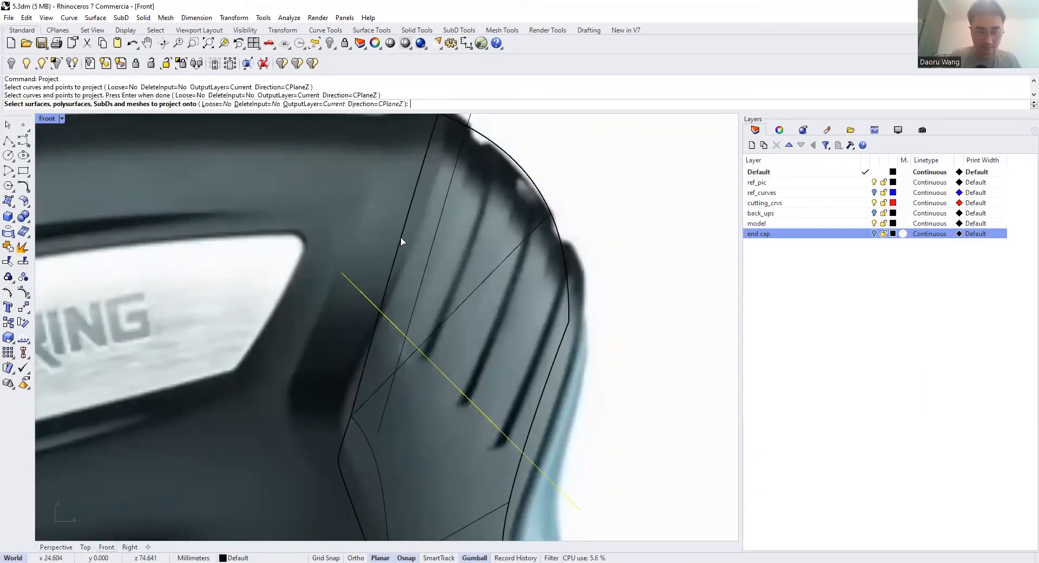
pyautogui.scroll(-2, 399, 239)
pyautogui.click(388, 384)
pyautogui.press('Return')
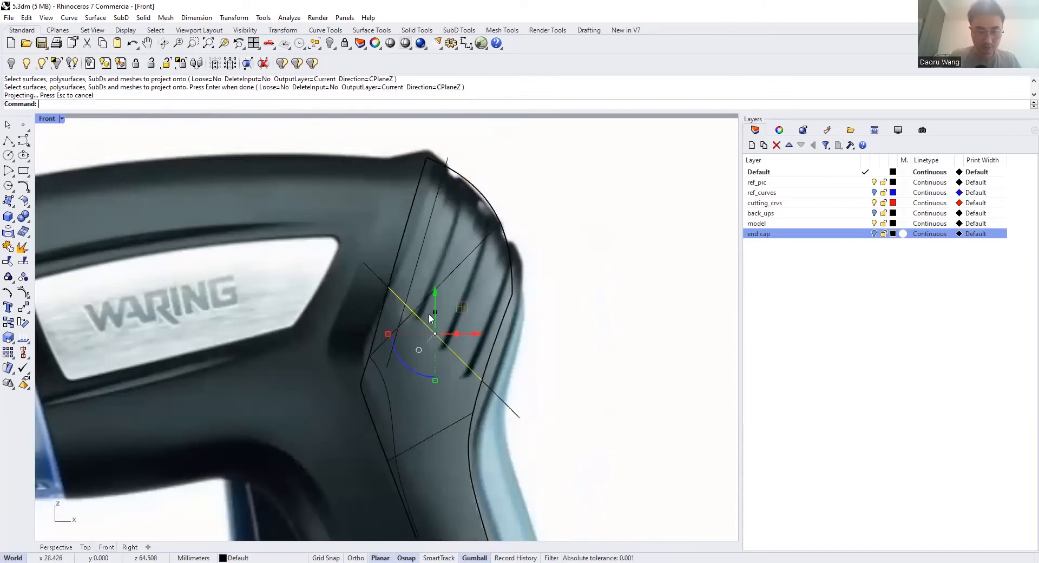
# Divide the projected curve on the body into four equal segments marked by points
pyautogui.scroll(2, 239, 413)
pyautogui.click(56, 546)
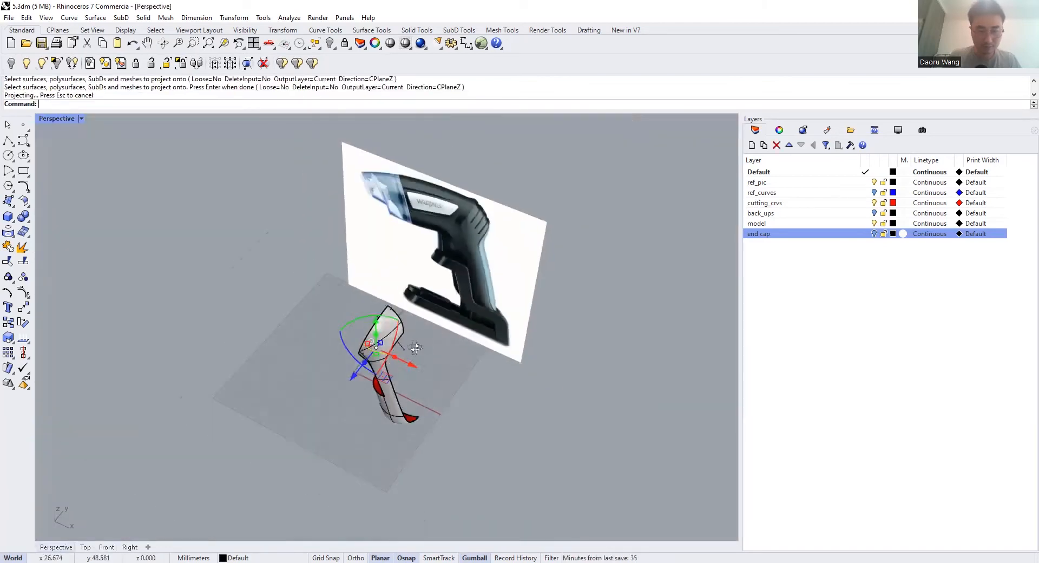
pyautogui.scroll(3, 389, 342)
pyautogui.scroll(4, 452, 297)
pyautogui.write('DIV')
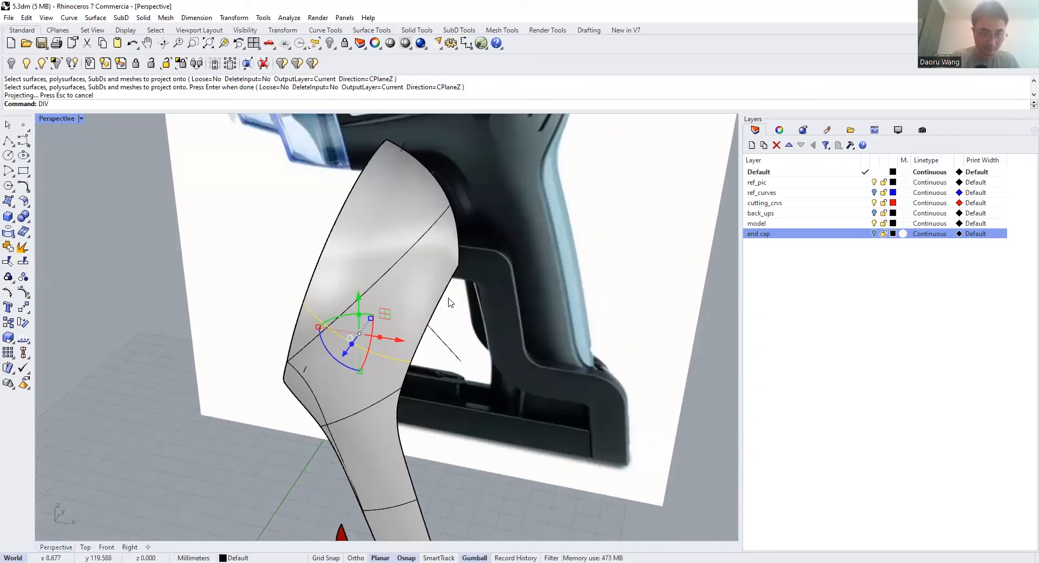
pyautogui.press('Return')
pyautogui.scroll(5, 411, 327)
pyautogui.scroll(-2, 369, 309)
pyautogui.moveTo(369, 310); pyautogui.dragTo(363, 277, button='right')
pyautogui.press('Escape')
# Place round holes of radius 1.5 and depth 1, normal to the surface, at the curve's three inner division points
pyautogui.scroll(2, 273, 318)
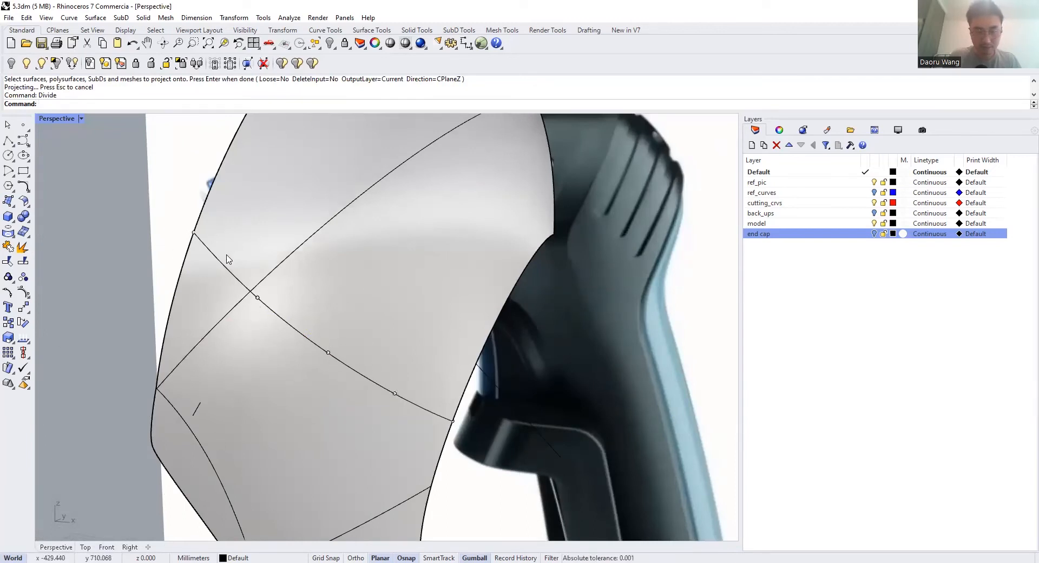
pyautogui.click(106, 546)
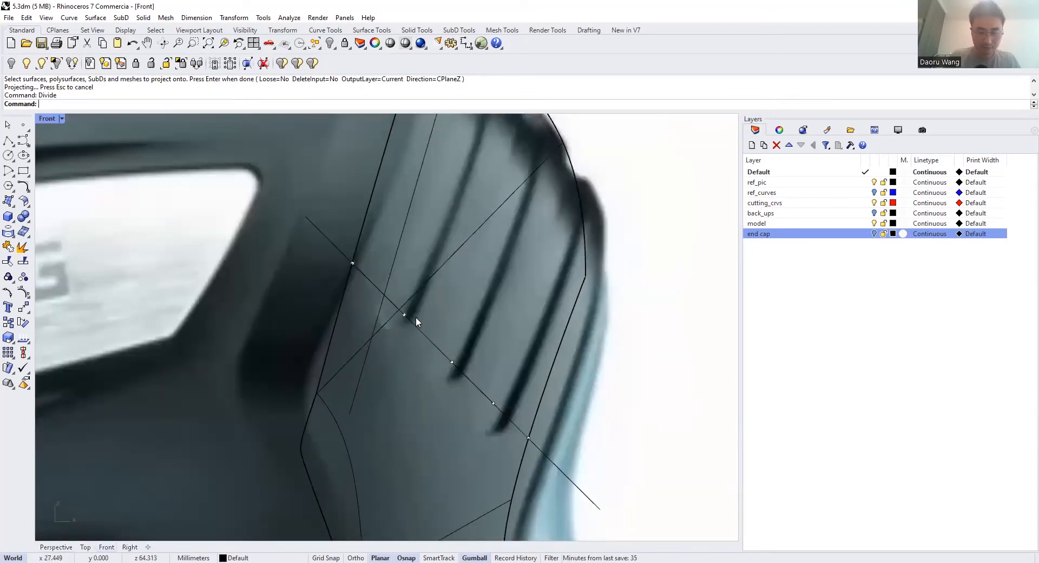
pyautogui.click(55, 547)
pyautogui.scroll(5, 377, 289)
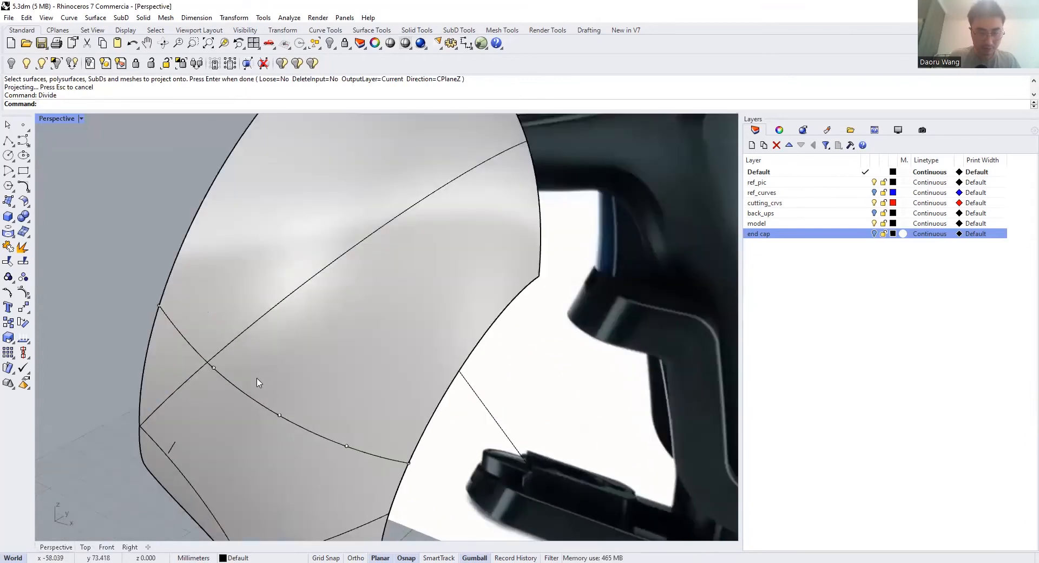
pyautogui.moveTo(258, 381); pyautogui.dragTo(358, 309, button='right')
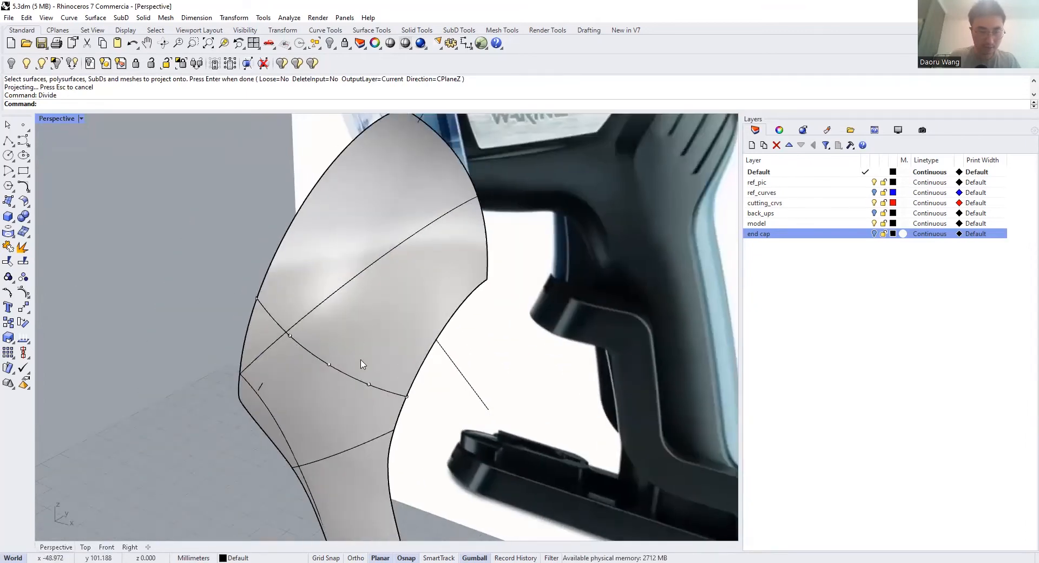
pyautogui.click(28, 206)
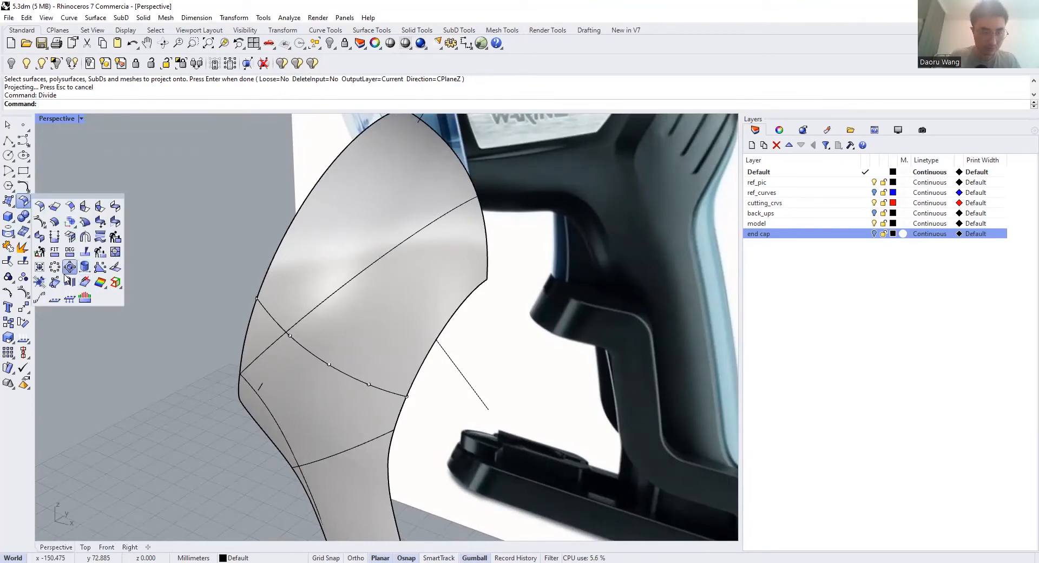
pyautogui.click(29, 224)
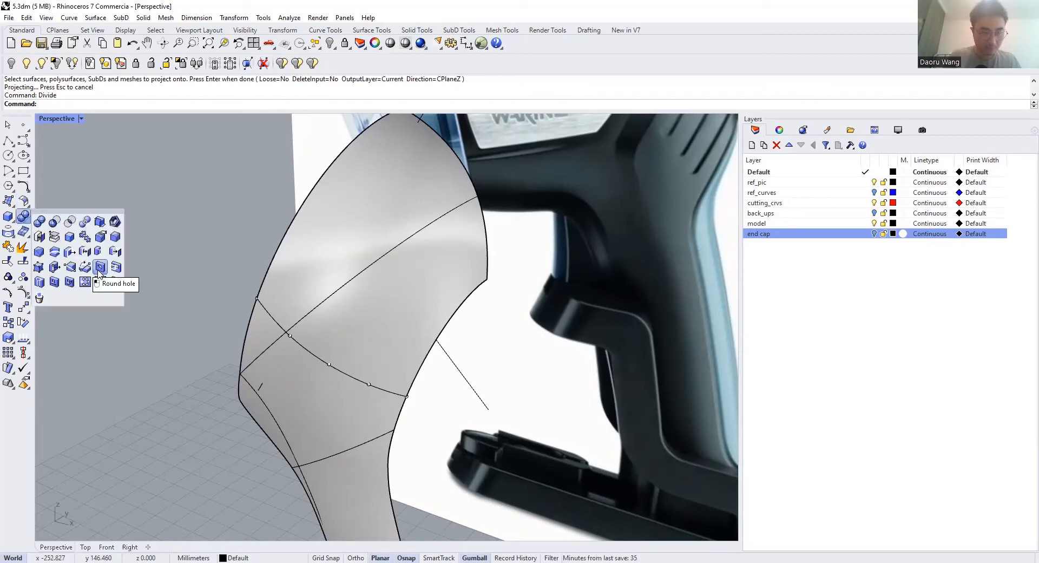
pyautogui.click(99, 270)
pyautogui.click(303, 292)
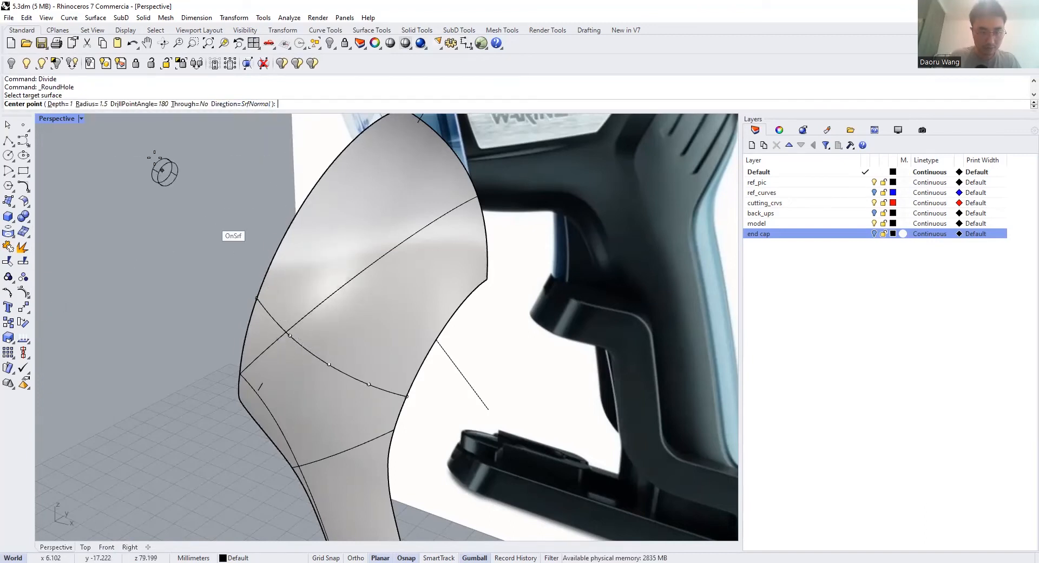
pyautogui.click(290, 336)
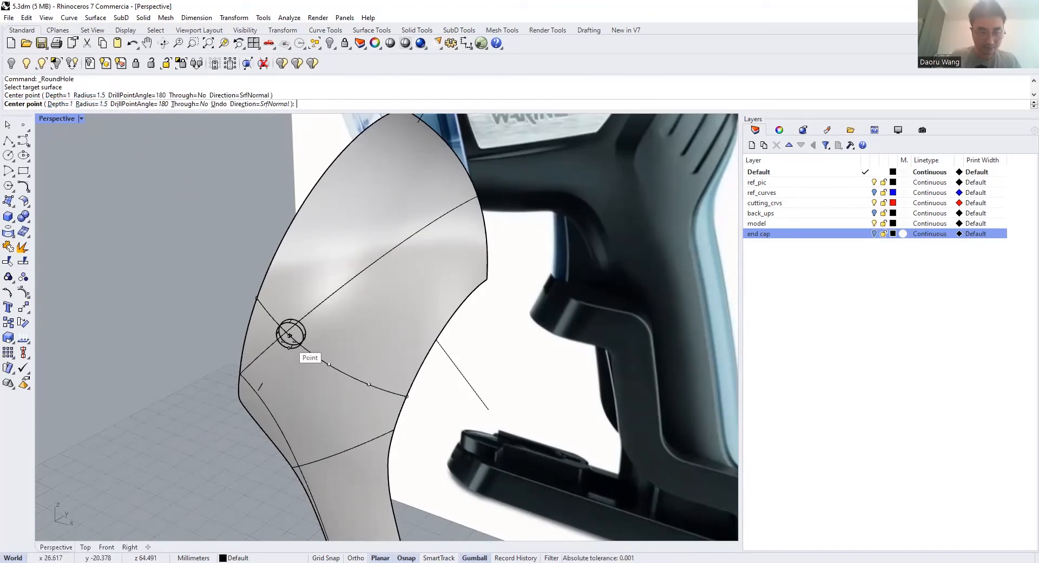
pyautogui.click(329, 364)
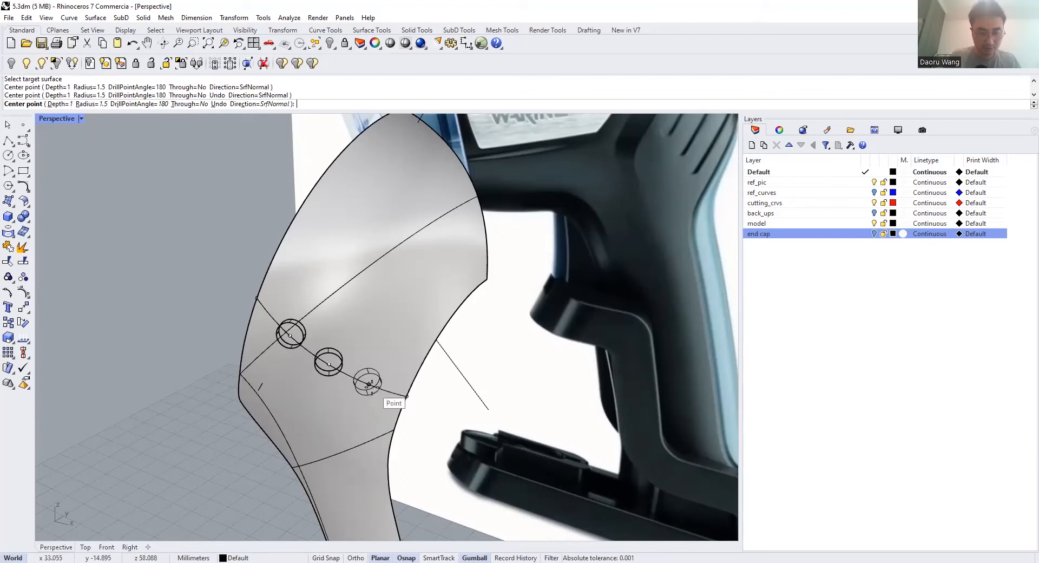
pyautogui.click(365, 382)
pyautogui.press('Return')
# Examine the three round holes on the rear body surface and compare them with the reference picture's vent slots
pyautogui.scroll(3, 361, 377)
pyautogui.scroll(2, 362, 373)
pyautogui.scroll(-4, 369, 352)
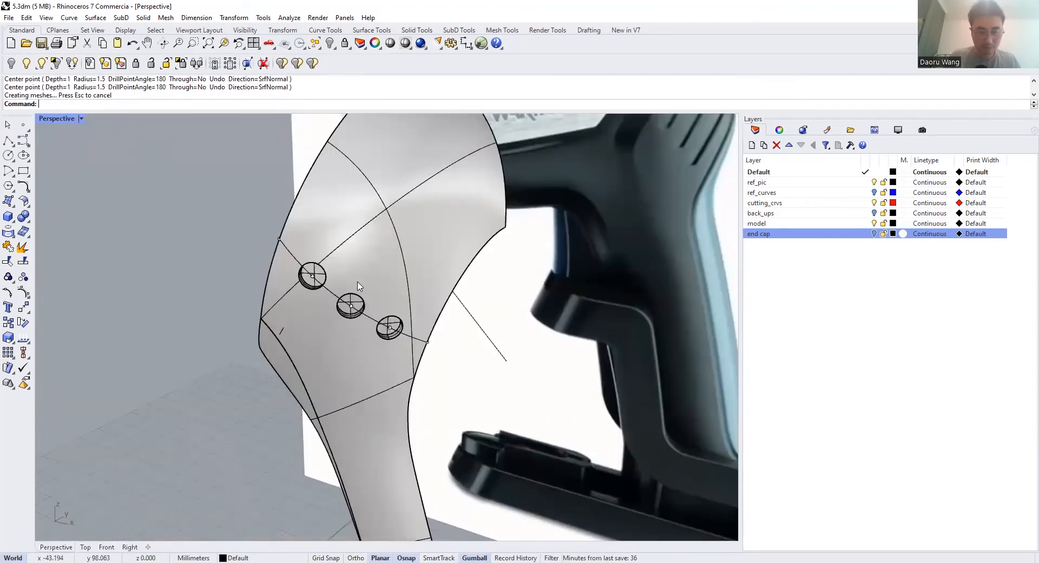
pyautogui.scroll(3, 347, 290)
pyautogui.click(352, 283)
pyautogui.scroll(6, 351, 282)
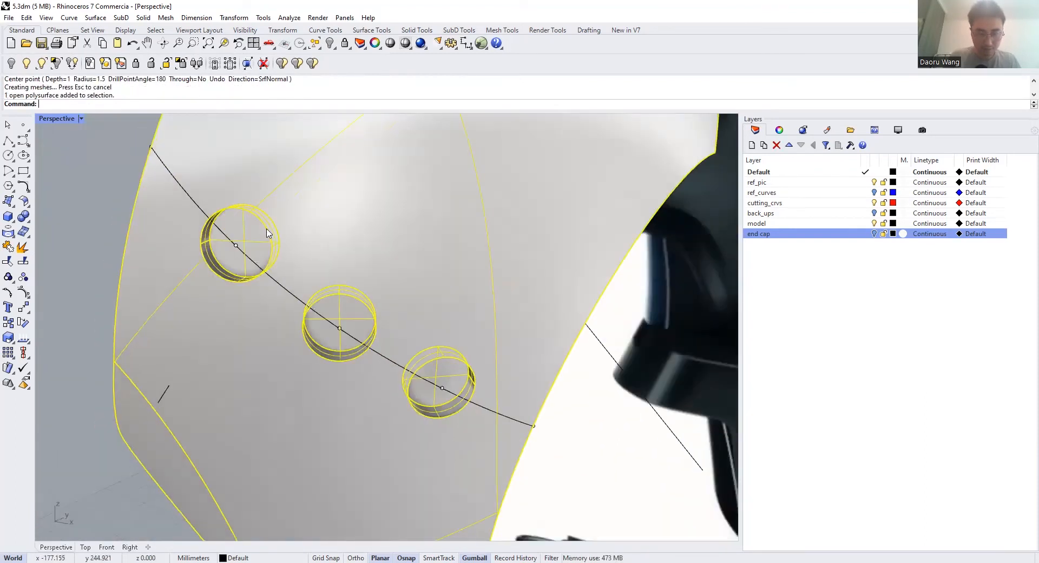
pyautogui.press('Escape')
pyautogui.scroll(-3, 238, 274)
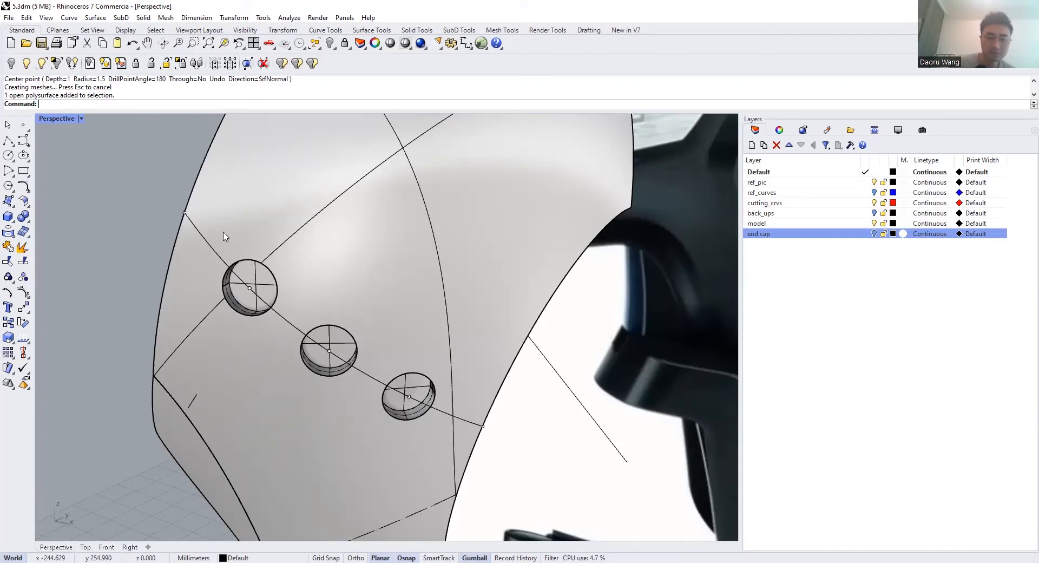
pyautogui.scroll(-2, 238, 288)
pyautogui.scroll(-5, 414, 287)
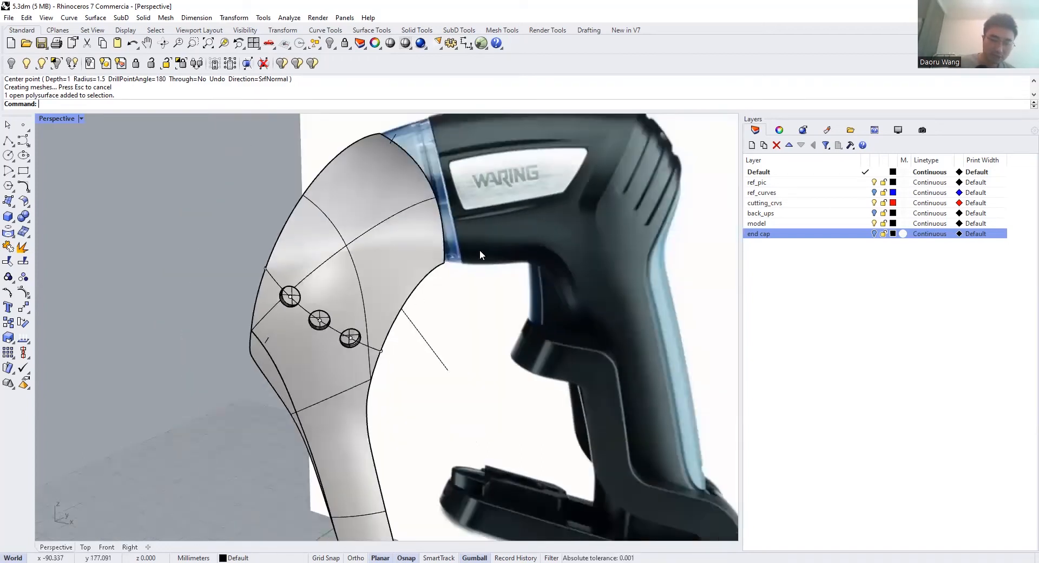
pyautogui.scroll(5, 560, 183)
pyautogui.scroll(-5, 358, 232)
pyautogui.scroll(5, 223, 331)
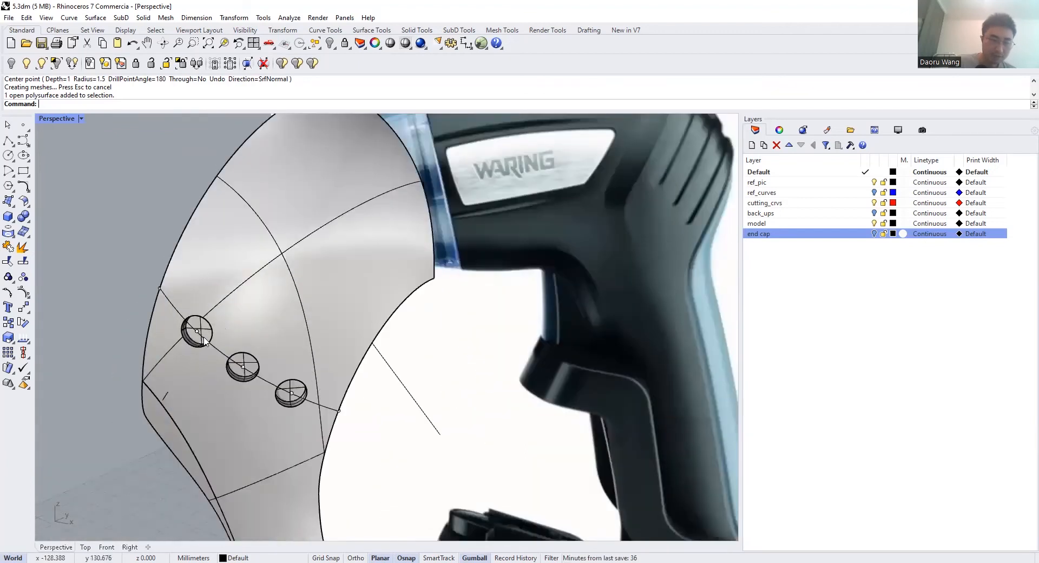
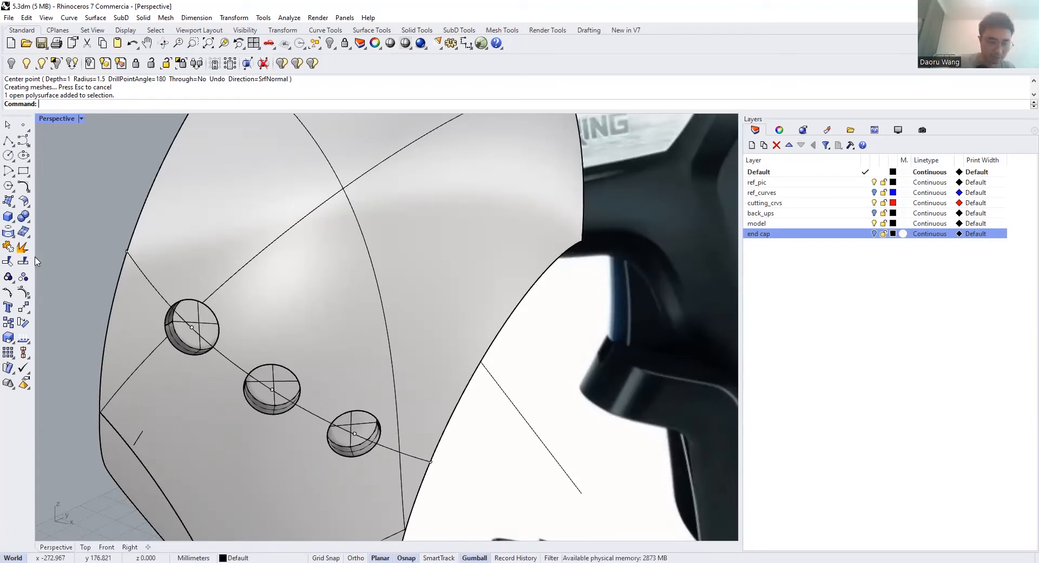
# Duplicate the outer rim edges of the three round holes on the rear body surface as curves
pyautogui.click(12, 238)
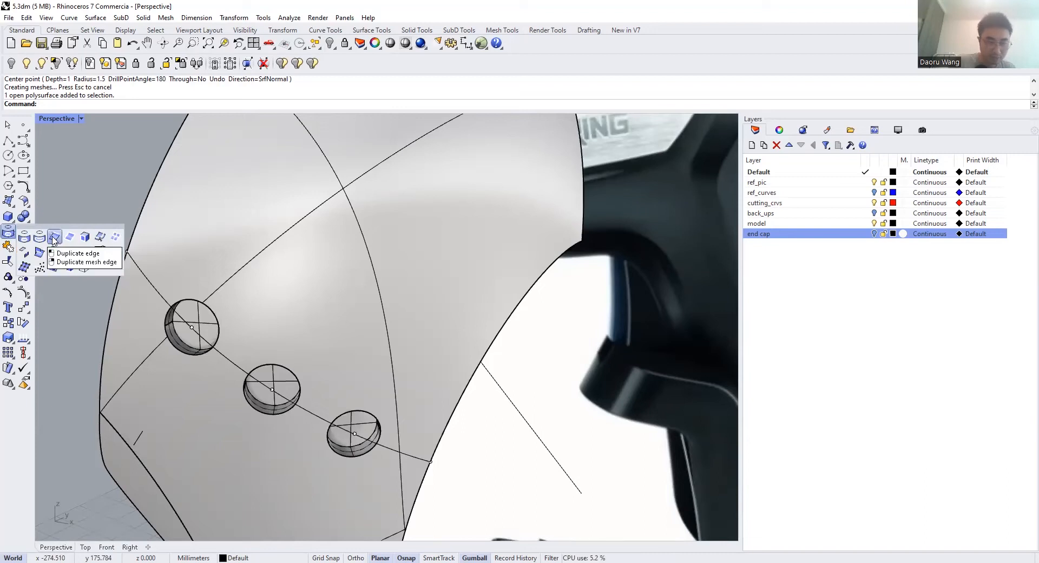
pyautogui.click(54, 238)
pyautogui.click(172, 313)
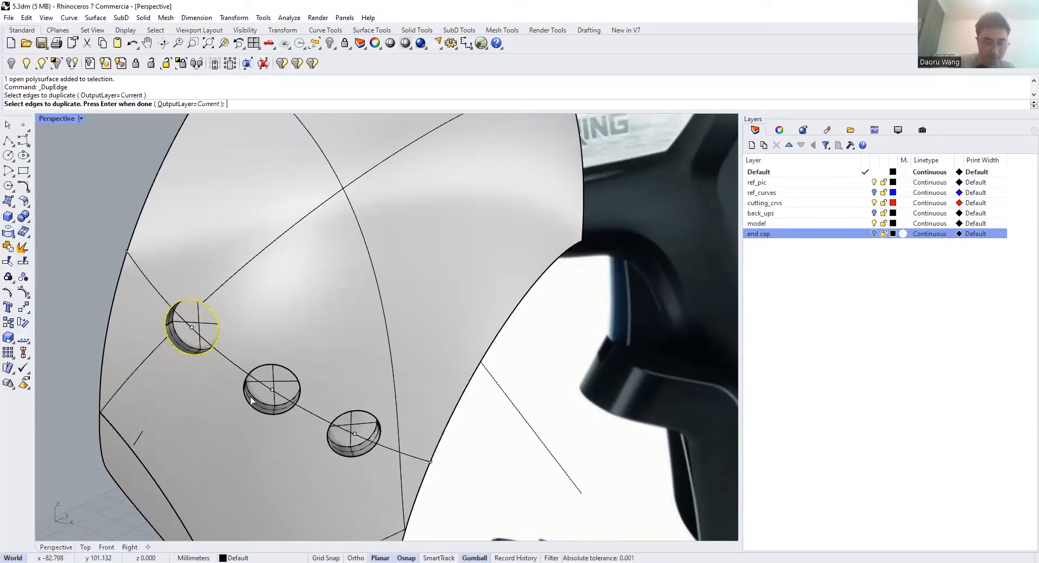
pyautogui.click(250, 404)
pyautogui.click(333, 450)
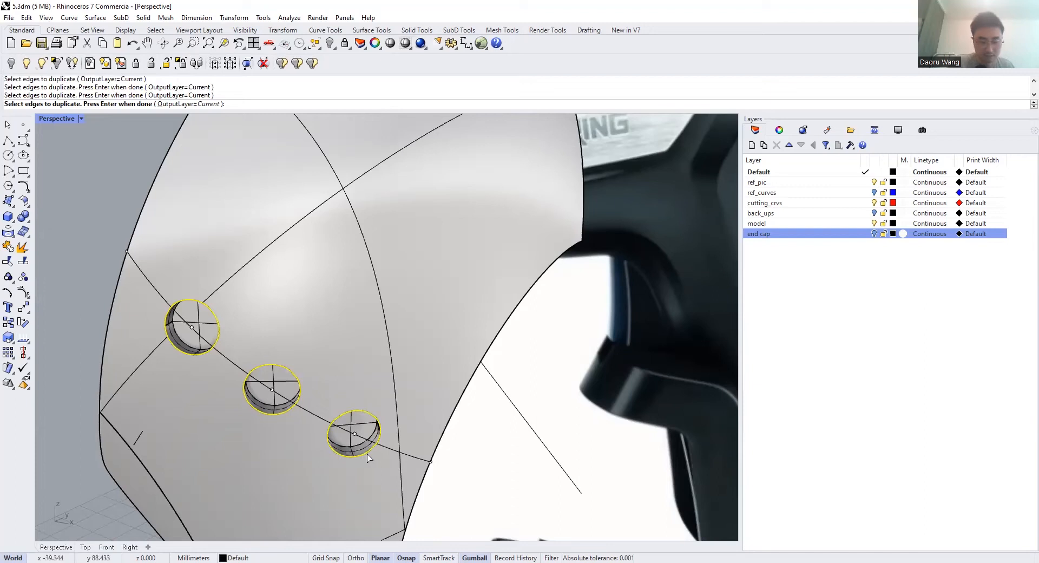
pyautogui.press('Return')
pyautogui.scroll(4, 252, 315)
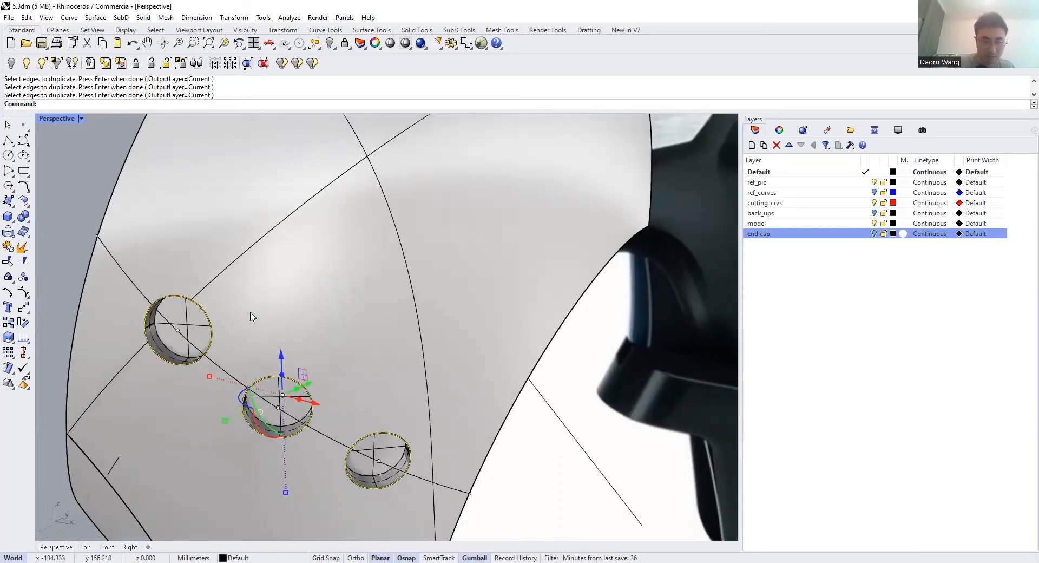
pyautogui.moveTo(252, 315); pyautogui.dragTo(265, 292, button='right')
pyautogui.press('Escape')
# Untrim the three round holes from the rear body surface, leaving only the duplicated circle curves
pyautogui.scroll(-6, 265, 292)
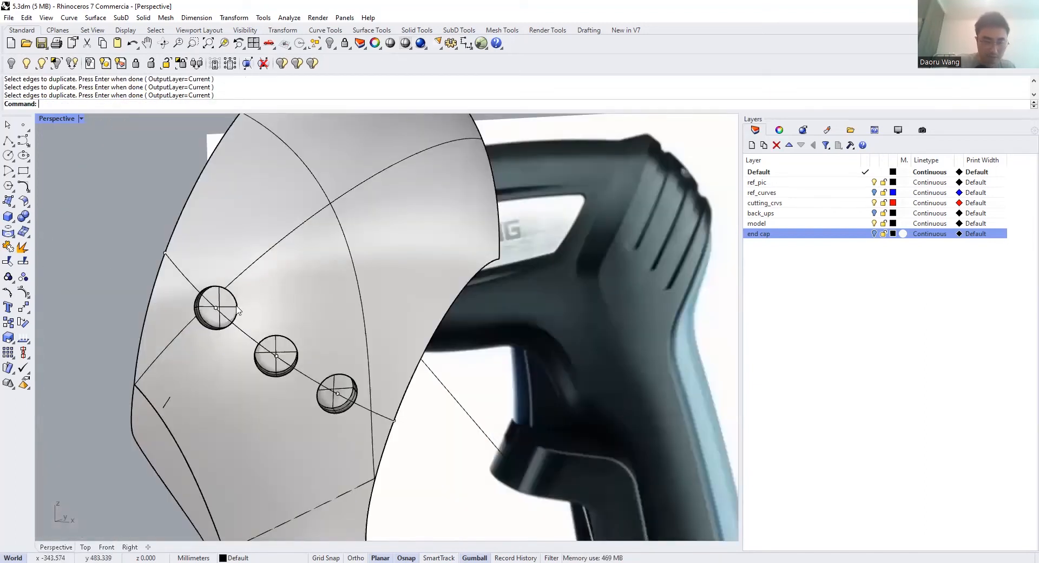
pyautogui.click(246, 317)
pyautogui.press('Escape')
pyautogui.scroll(3, 212, 321)
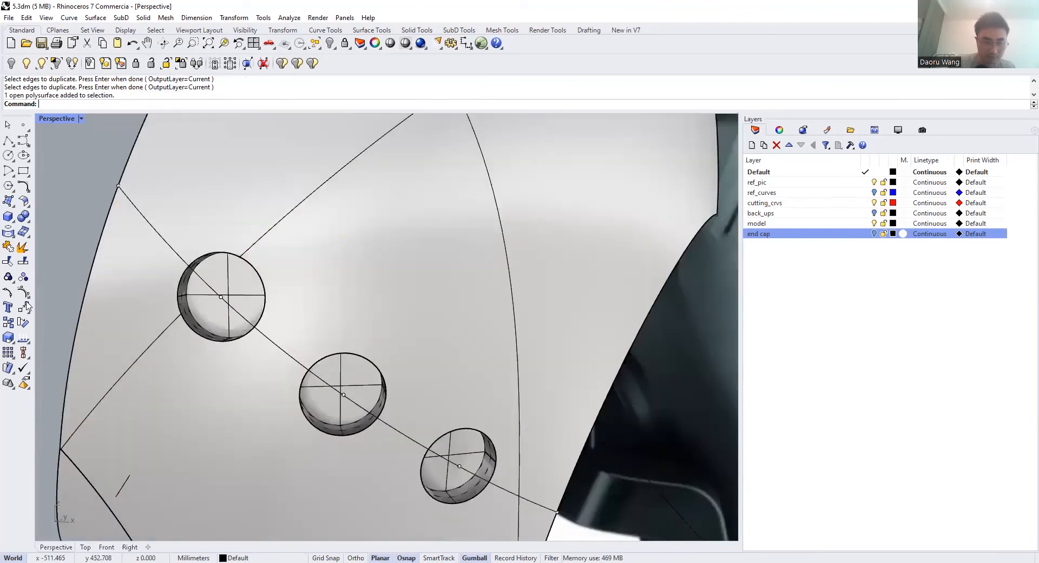
pyautogui.rightClick(7, 261)
pyautogui.click(254, 336)
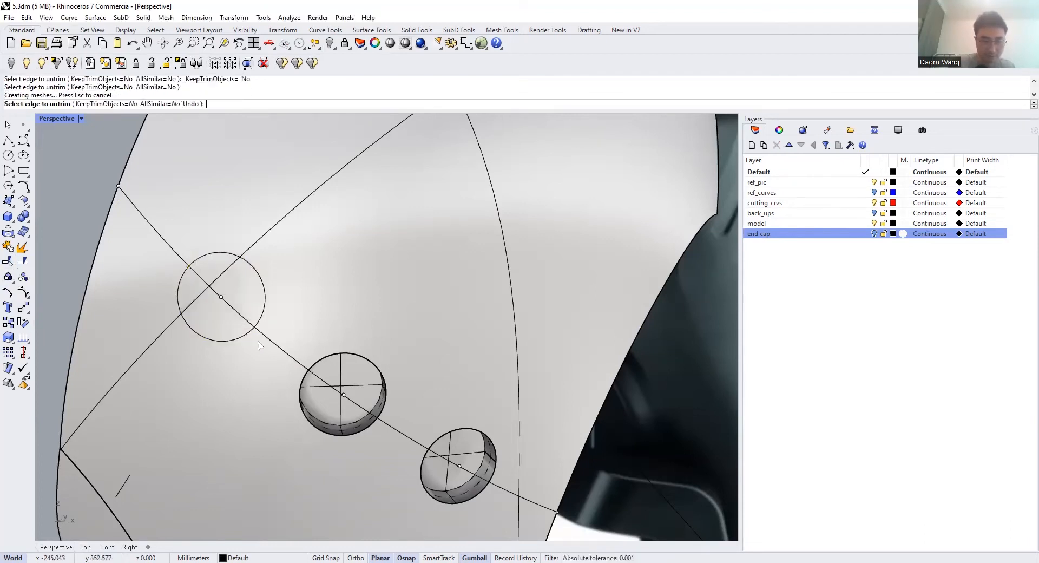
pyautogui.click(341, 439)
pyautogui.click(425, 491)
pyautogui.scroll(-12, 329, 264)
pyautogui.moveTo(329, 264); pyautogui.dragTo(346, 252, button='right')
pyautogui.scroll(5, 394, 283)
pyautogui.rightClick(394, 283)
pyautogui.scroll(-6, 394, 283)
pyautogui.scroll(5, 344, 252)
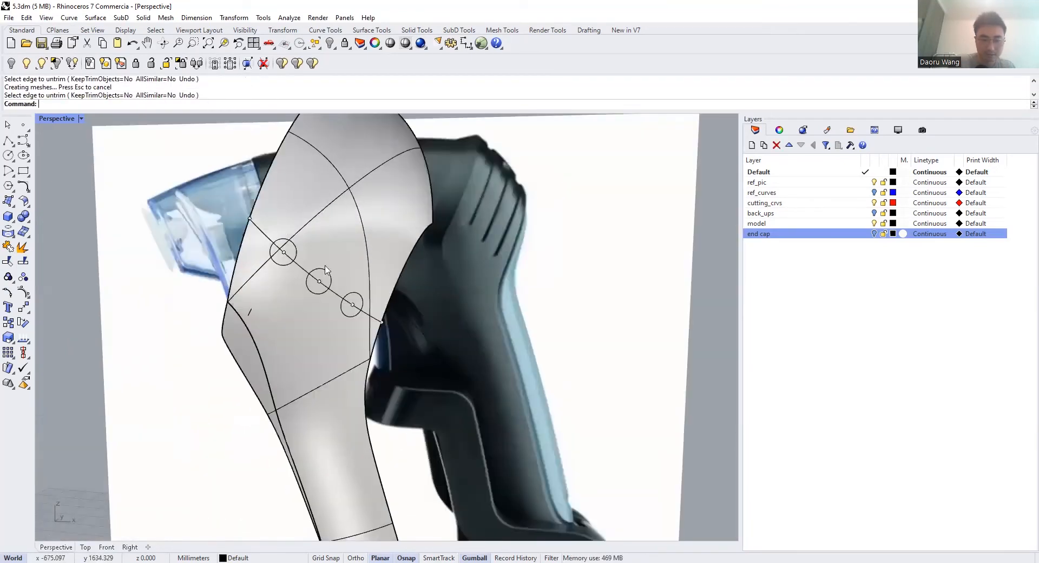
# Group the three duplicated circle curves together with the rear body polysurface
pyautogui.click(357, 297)
pyautogui.scroll(3, 357, 296)
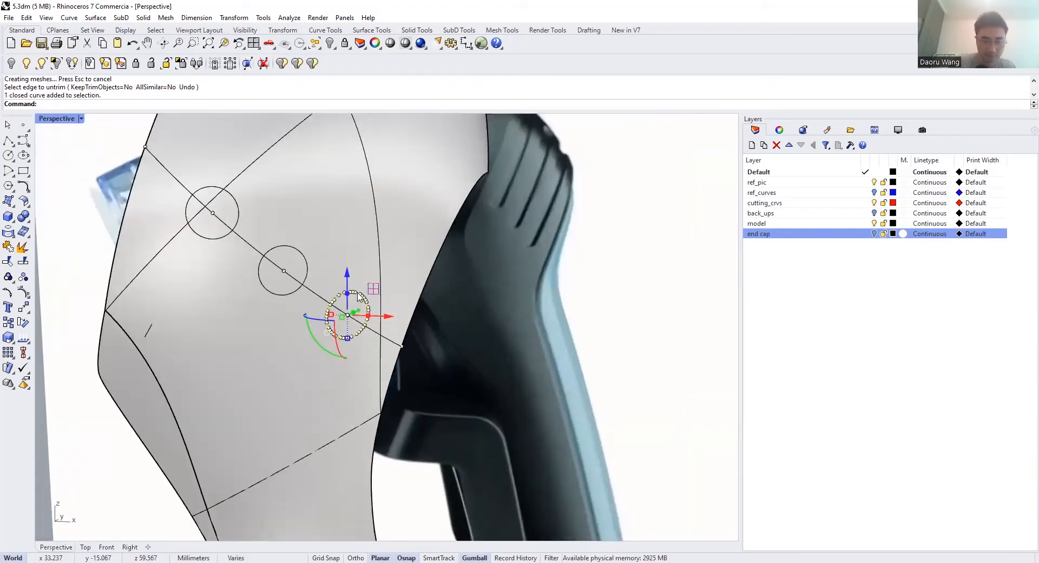
pyautogui.press('Escape')
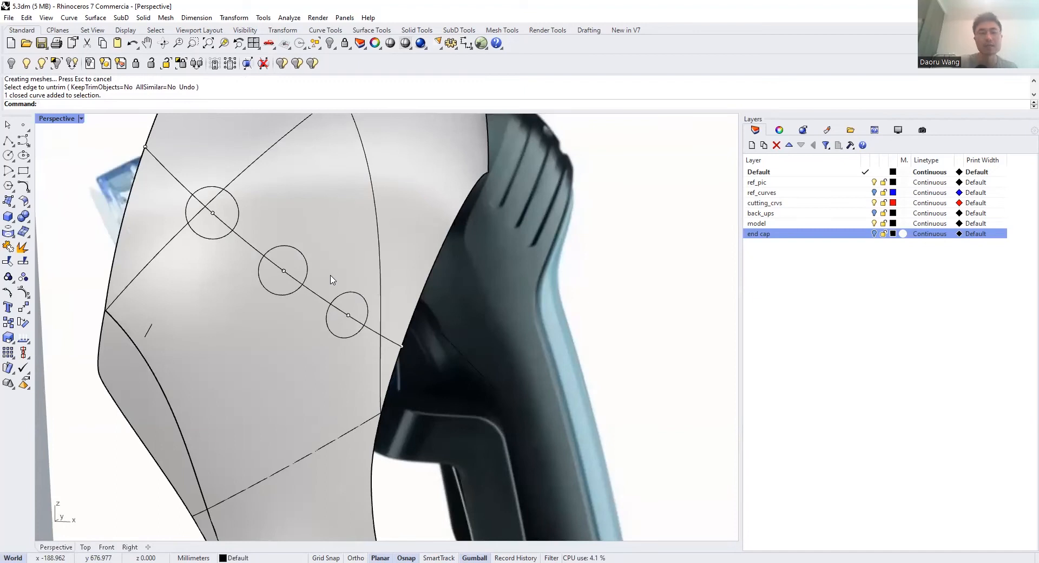
pyautogui.click(295, 262)
pyautogui.keyDown('shift'); pyautogui.click(357, 296); pyautogui.keyUp('shift')
pyautogui.keyDown('shift'); pyautogui.click(231, 197); pyautogui.keyUp('shift')
pyautogui.keyDown('shift'); pyautogui.click(312, 165); pyautogui.keyUp('shift')
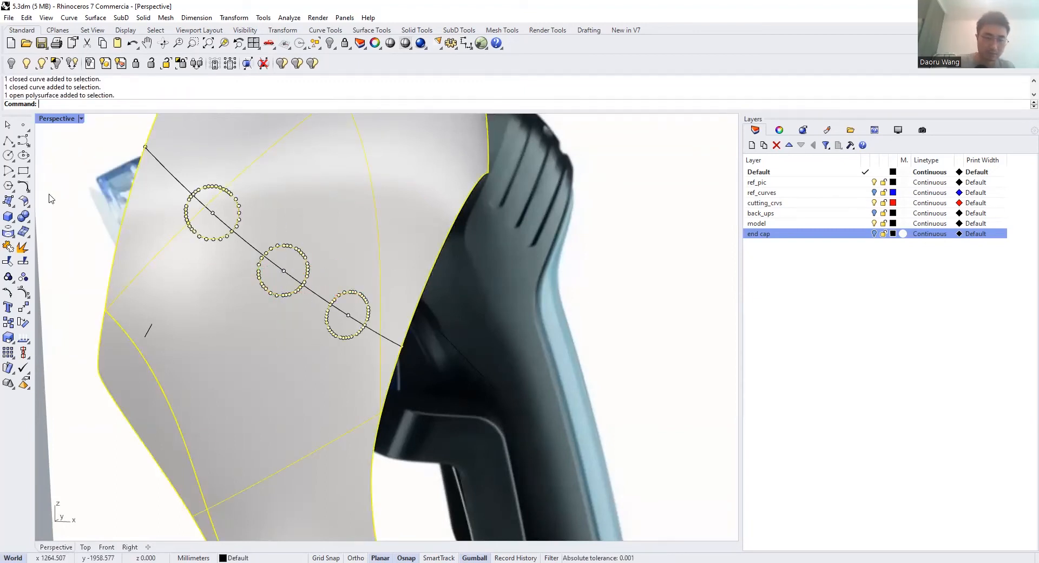
pyautogui.click(8, 277)
pyautogui.scroll(-2, 265, 323)
pyautogui.scroll(-4, 265, 324)
pyautogui.press('Escape')
pyautogui.press('Escape')
# Move the division points, the projected curve and the diagonal line to the ref_curves layer
pyautogui.moveTo(63, 179); pyautogui.dragTo(399, 388)
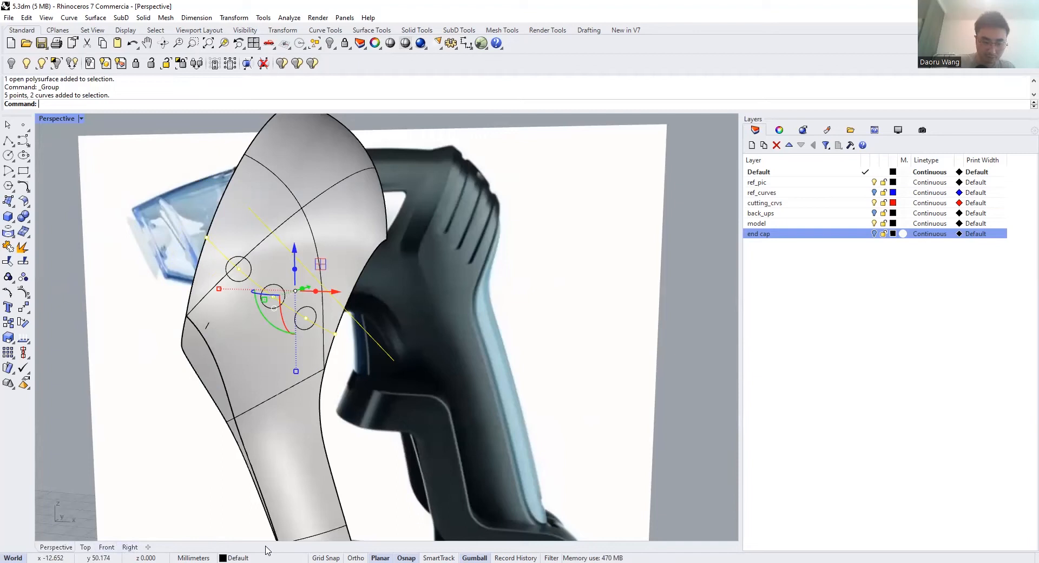
pyautogui.click(238, 557)
pyautogui.click(254, 506)
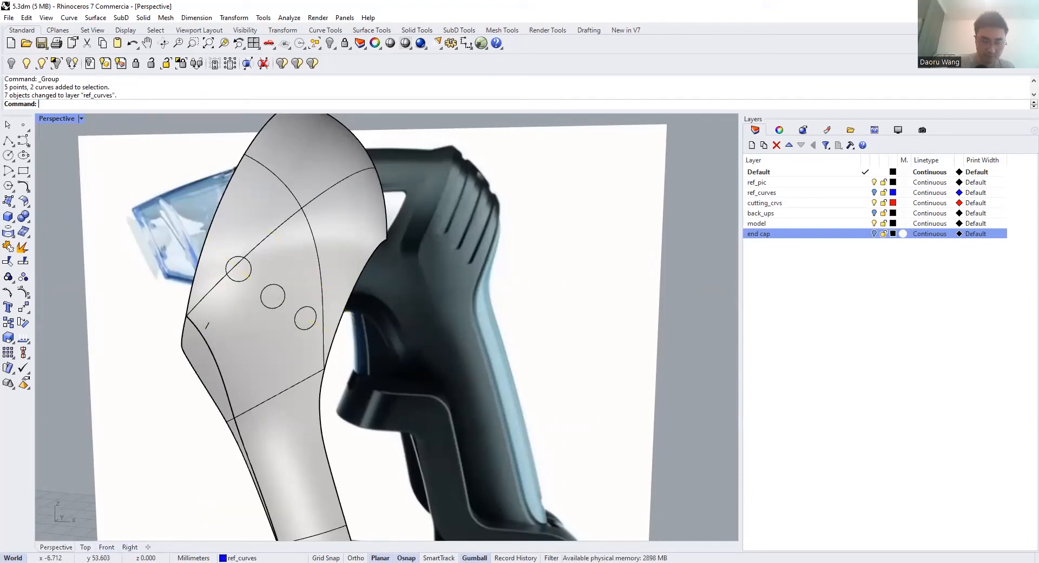
# In the front view, move the slanted slot line by its lower end so it touches the near side of the uppermost circle tangentially
pyautogui.click(107, 547)
pyautogui.scroll(3, 463, 284)
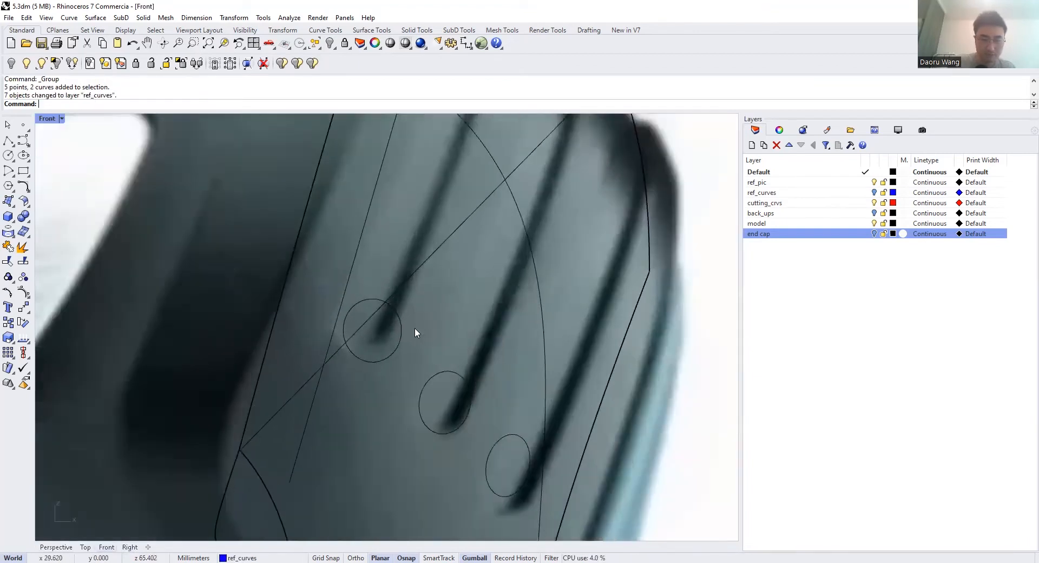
pyautogui.scroll(-5, 415, 327)
pyautogui.click(397, 274)
pyautogui.scroll(2, 401, 281)
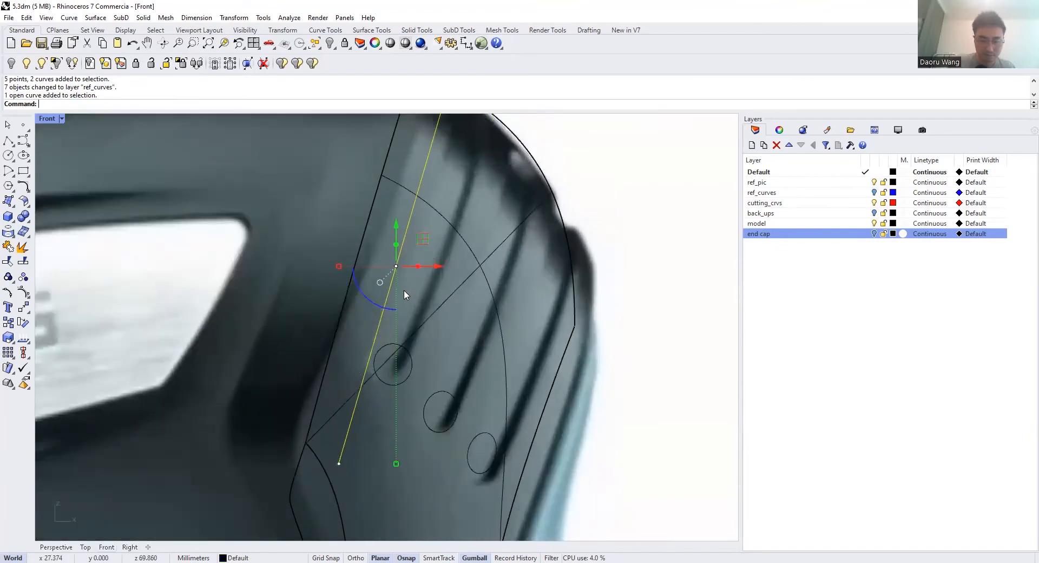
pyautogui.scroll(-2, 404, 290)
pyautogui.write('M')
pyautogui.press('Return')
pyautogui.click(362, 399)
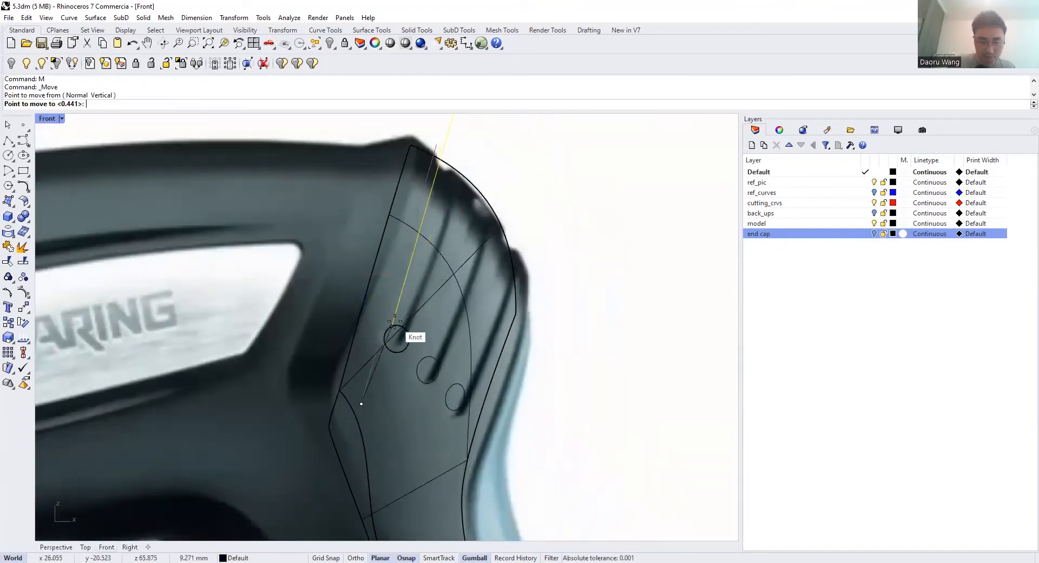
pyautogui.scroll(10, 382, 357)
pyautogui.scroll(3, 366, 357)
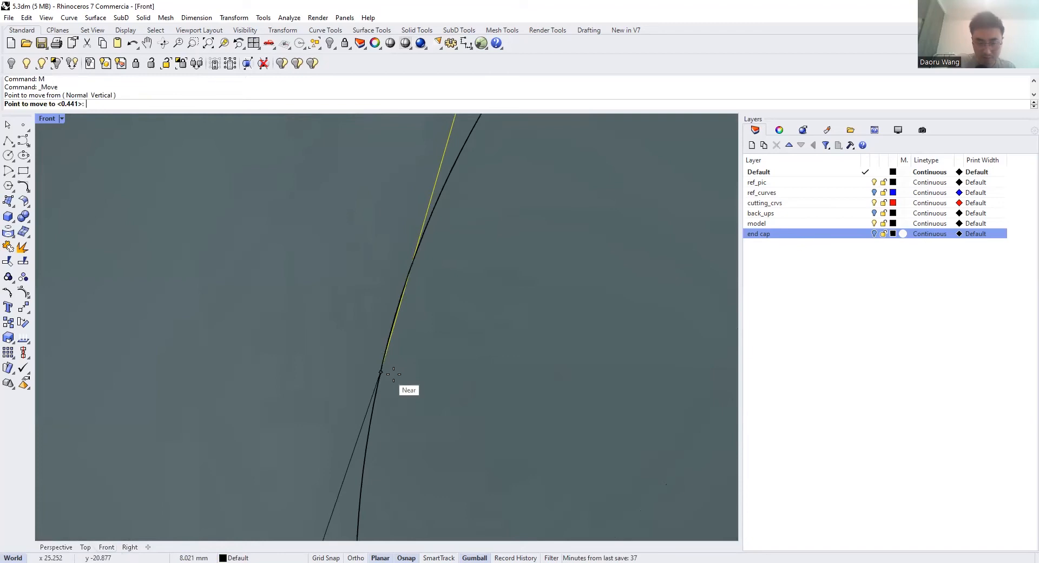
pyautogui.scroll(1, 400, 295)
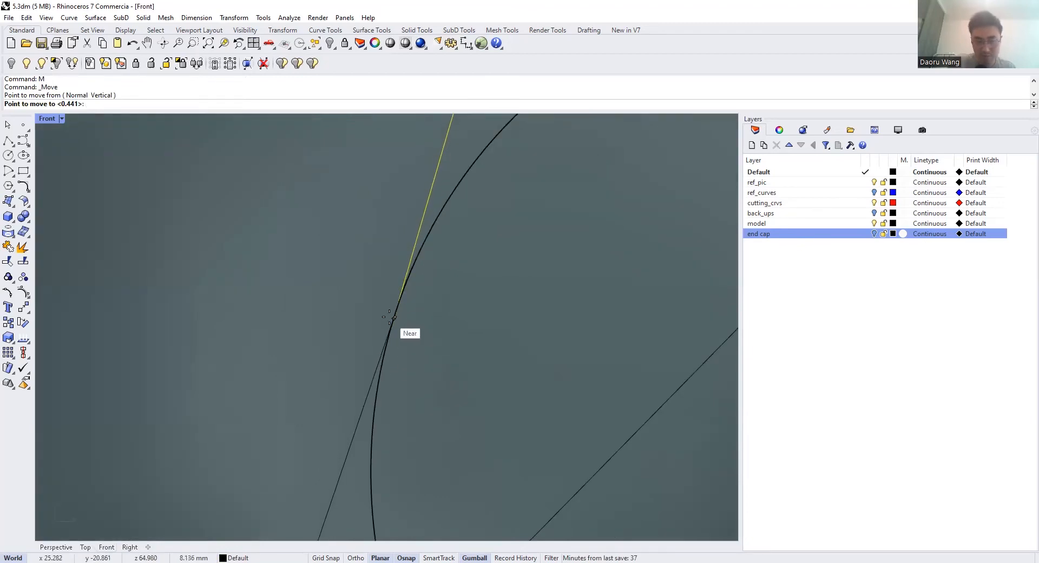
pyautogui.scroll(-1, 389, 316)
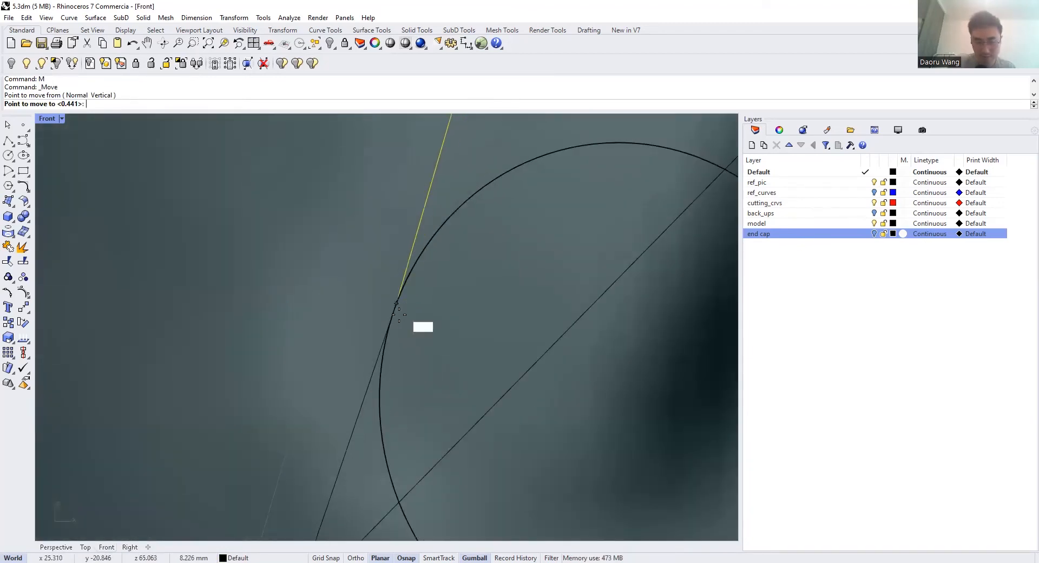
pyautogui.scroll(2, 381, 387)
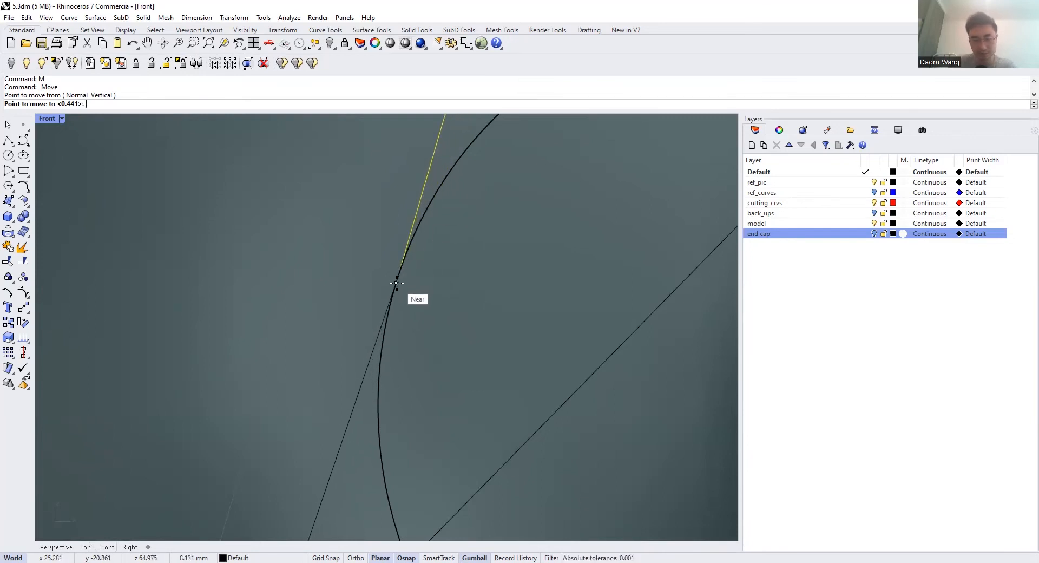
pyautogui.scroll(4, 396, 283)
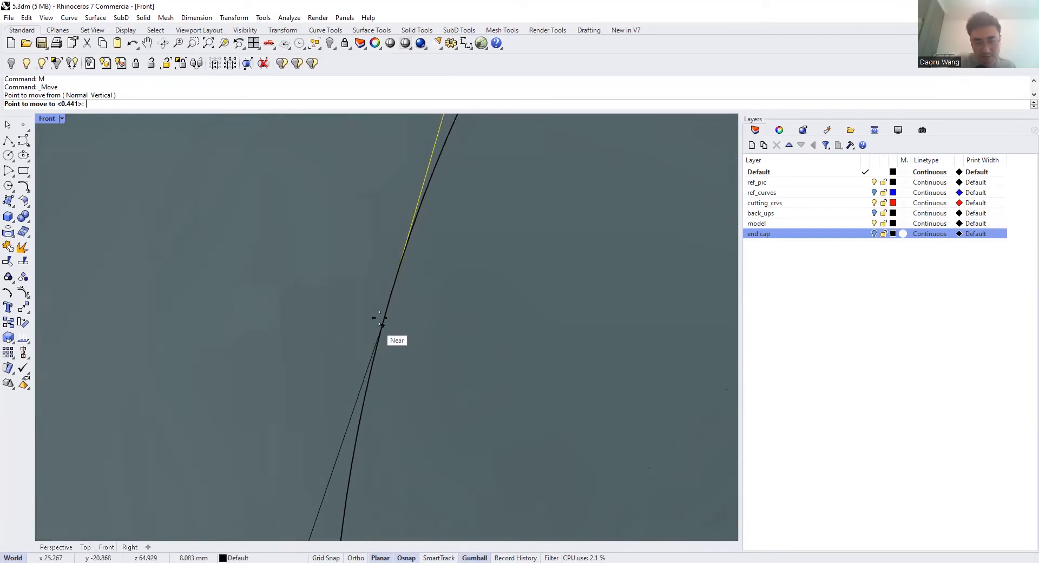
pyautogui.click(390, 290)
pyautogui.scroll(-8, 328, 229)
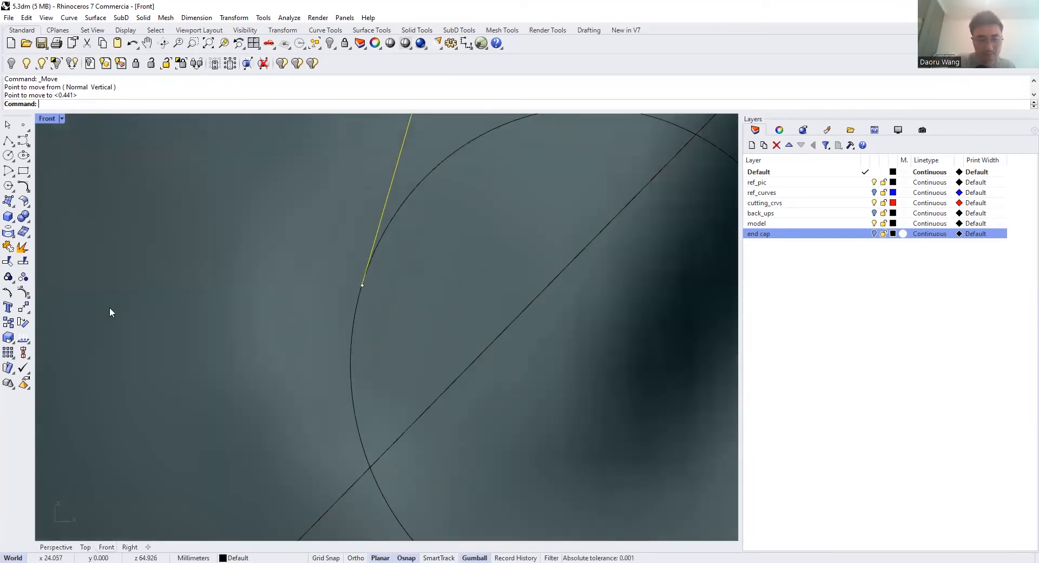
# Copy the slanted line from its lower end to the opposite side of the uppermost circle
pyautogui.click(8, 322)
pyautogui.click(362, 285)
pyautogui.scroll(-4, 362, 285)
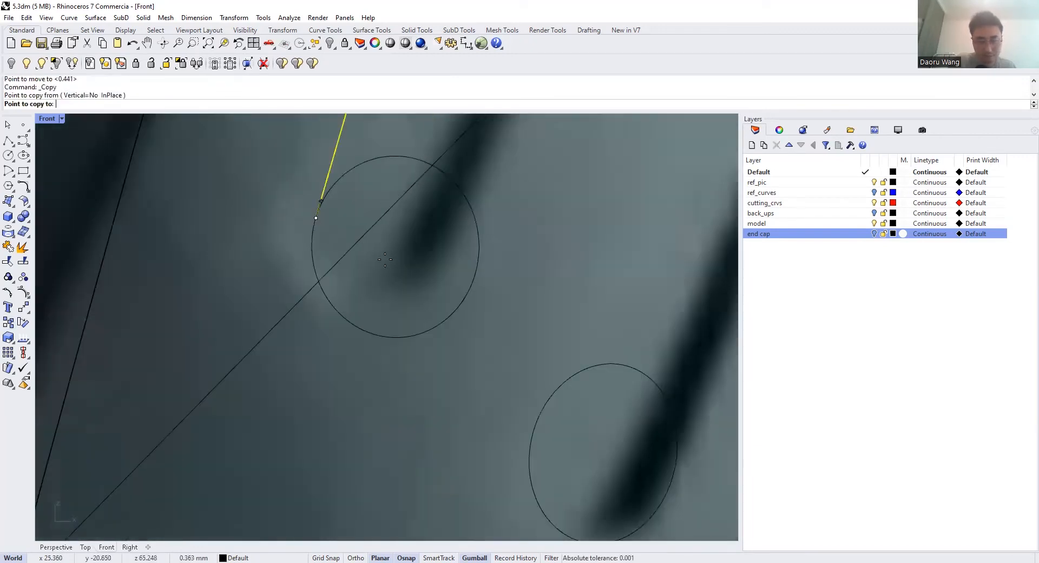
pyautogui.scroll(3, 320, 197)
pyautogui.scroll(4, 487, 278)
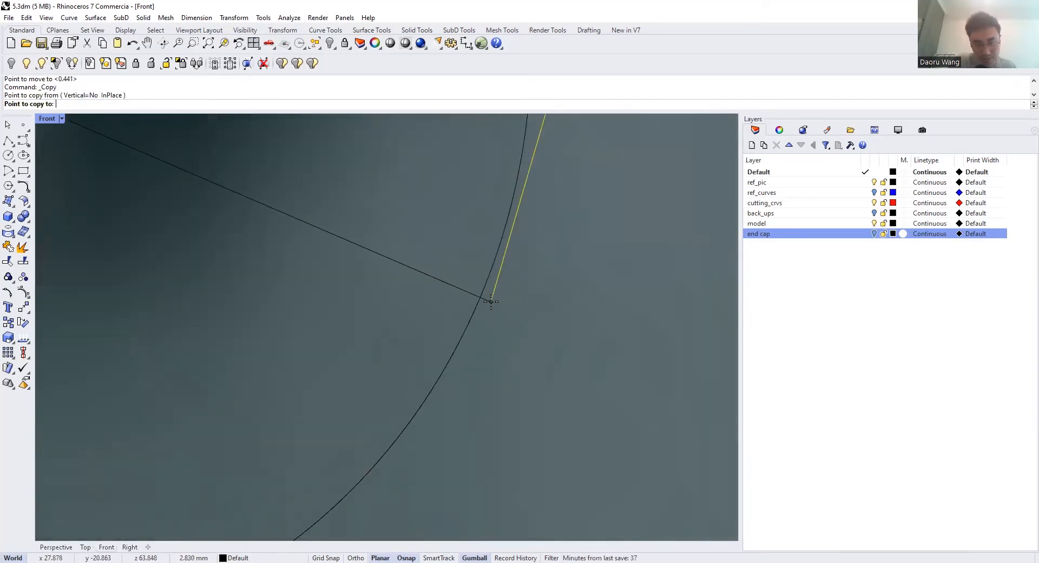
pyautogui.scroll(2, 500, 253)
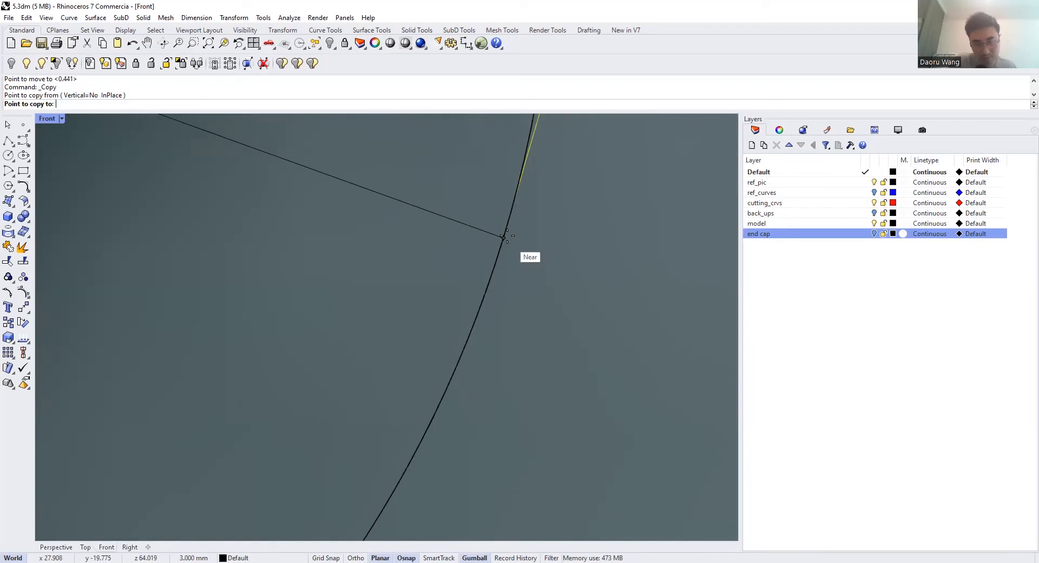
pyautogui.click(503, 233)
# Place copies of the slanted line tangent to both sides of the middle circle
pyautogui.scroll(-5, 504, 233)
pyautogui.scroll(6, 336, 262)
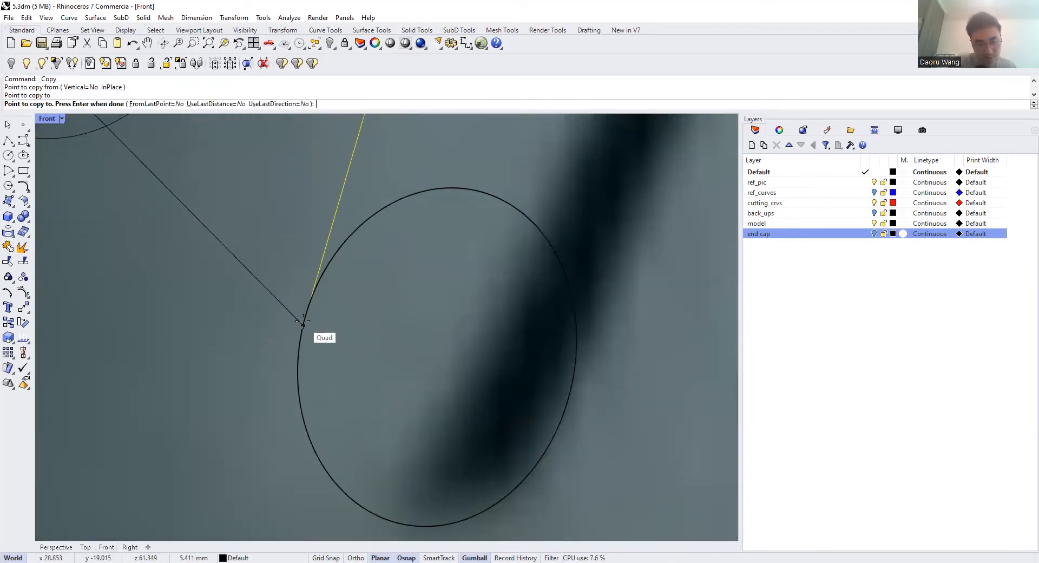
pyautogui.click(304, 315)
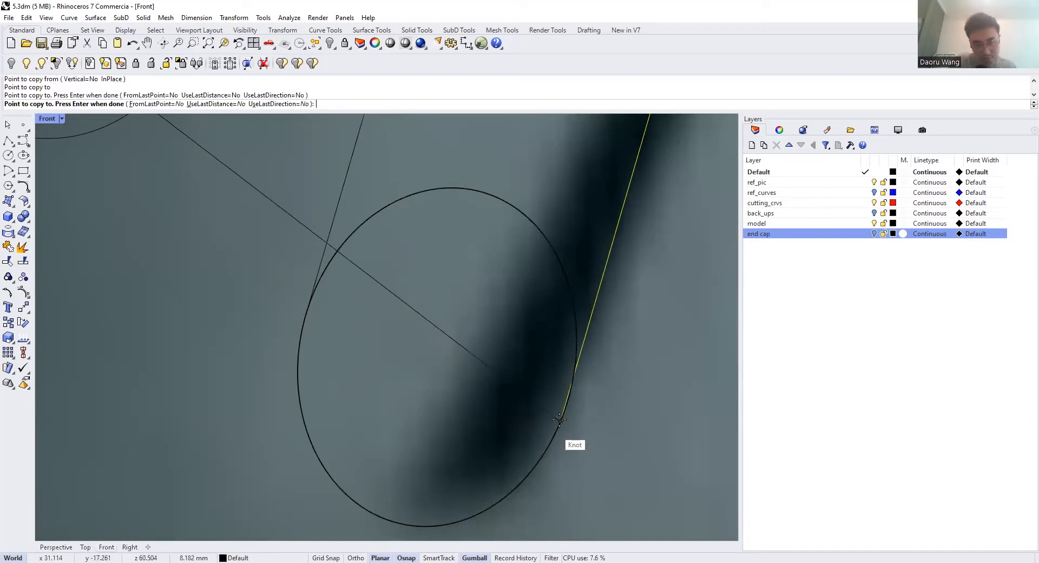
pyautogui.click(570, 404)
# Place copies of the slanted line tangent to both sides of the lowest circle and finish copying
pyautogui.scroll(-4, 540, 378)
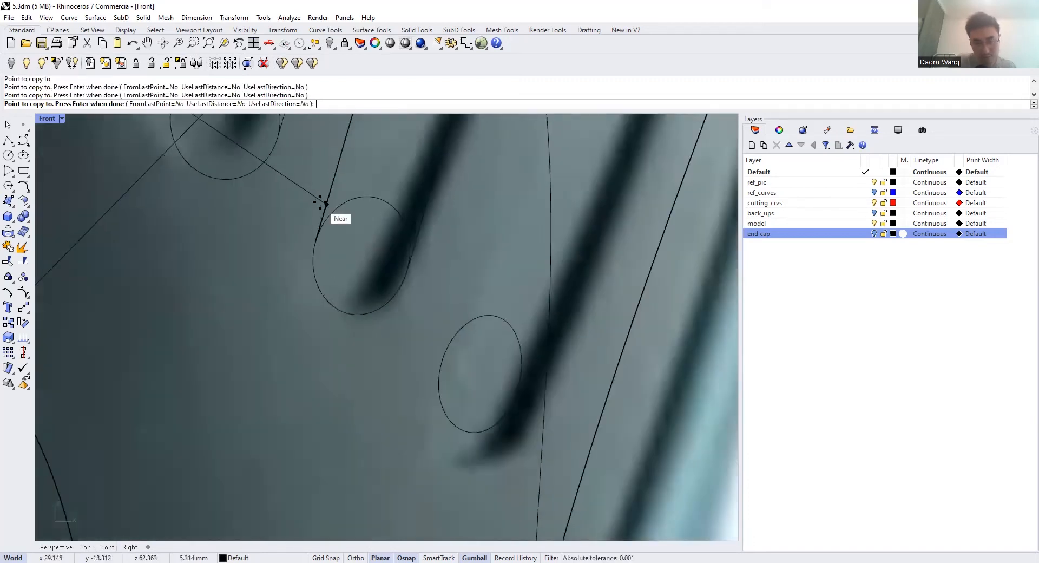
pyautogui.scroll(4, 369, 252)
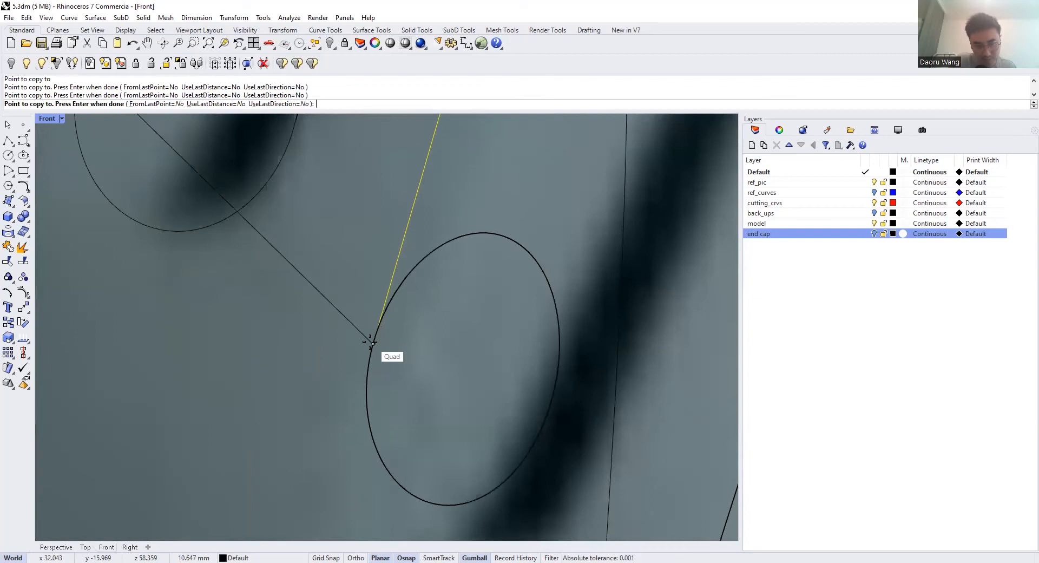
pyautogui.scroll(2, 373, 344)
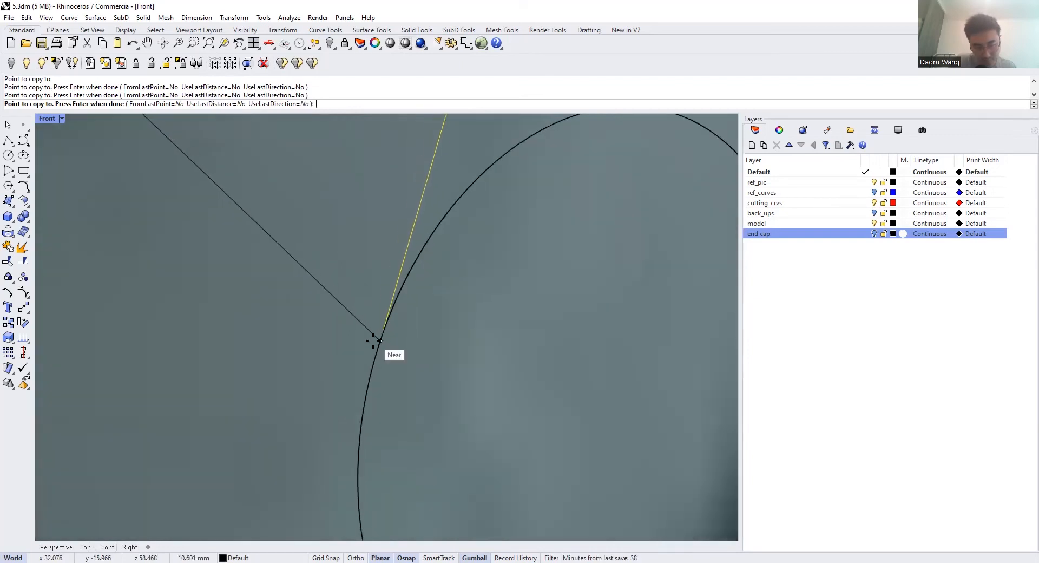
pyautogui.click(366, 375)
pyautogui.scroll(-3, 379, 325)
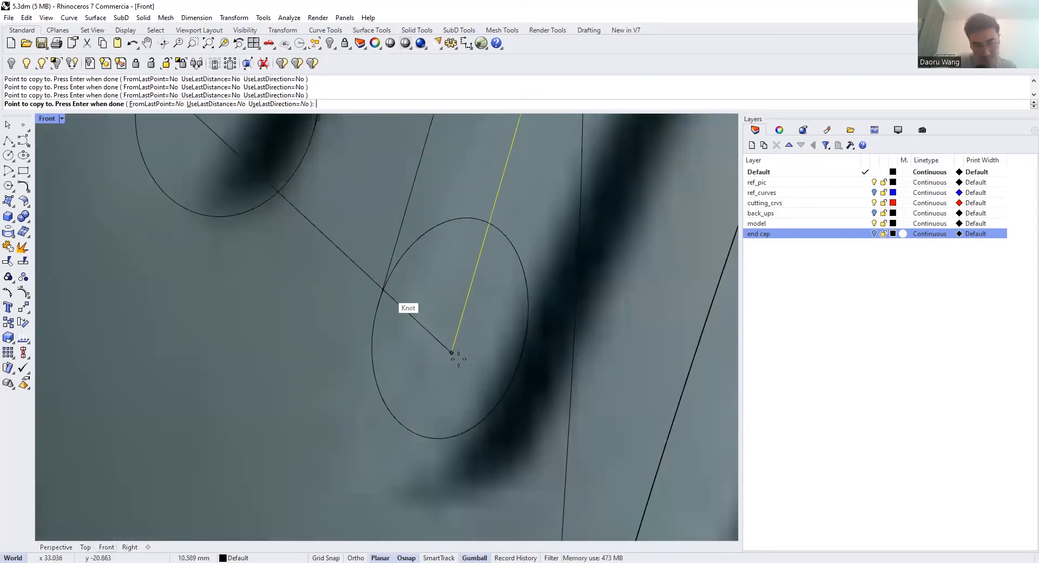
pyautogui.scroll(3, 389, 301)
pyautogui.scroll(-3, 390, 302)
pyautogui.scroll(3, 532, 371)
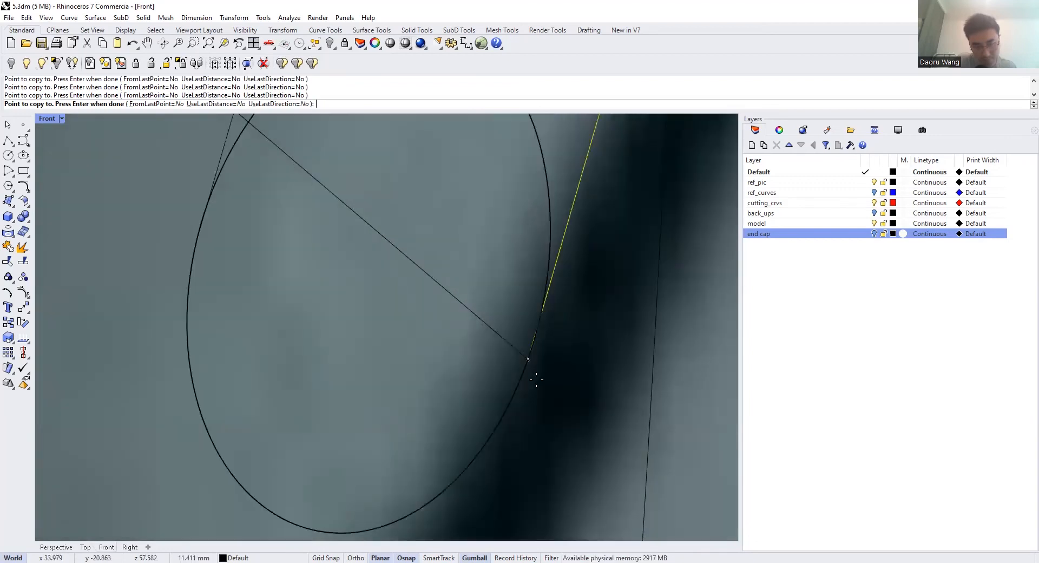
pyautogui.scroll(2, 527, 357)
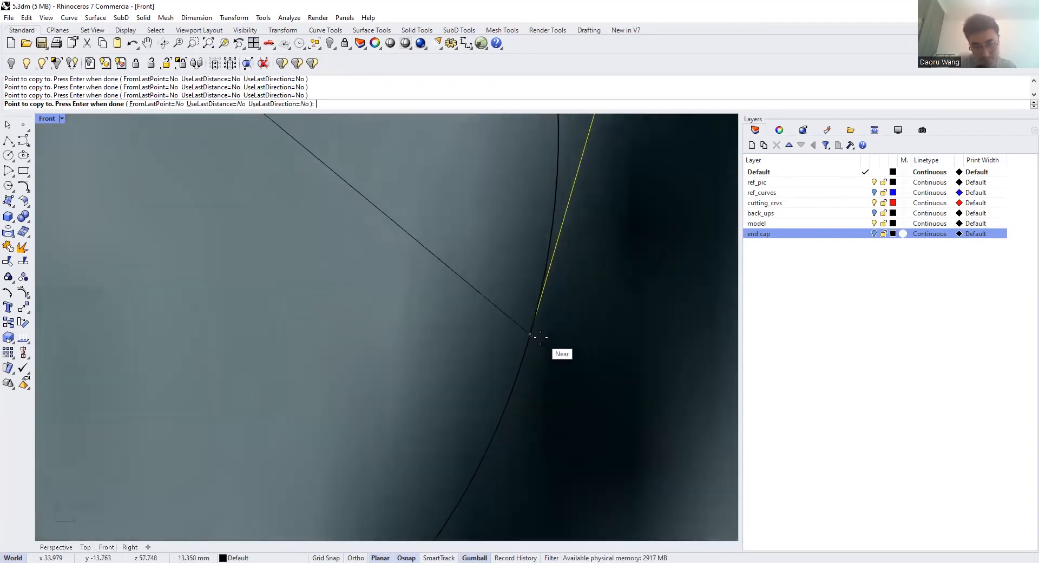
pyautogui.press('Return')
pyautogui.scroll(-6, 475, 325)
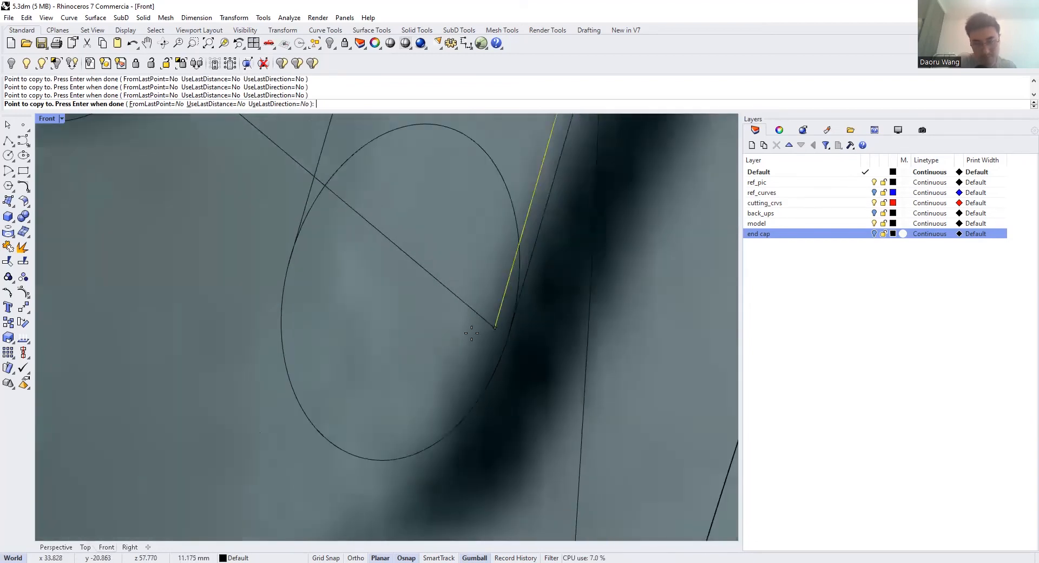
pyautogui.scroll(-1, 391, 375)
pyautogui.press('Escape')
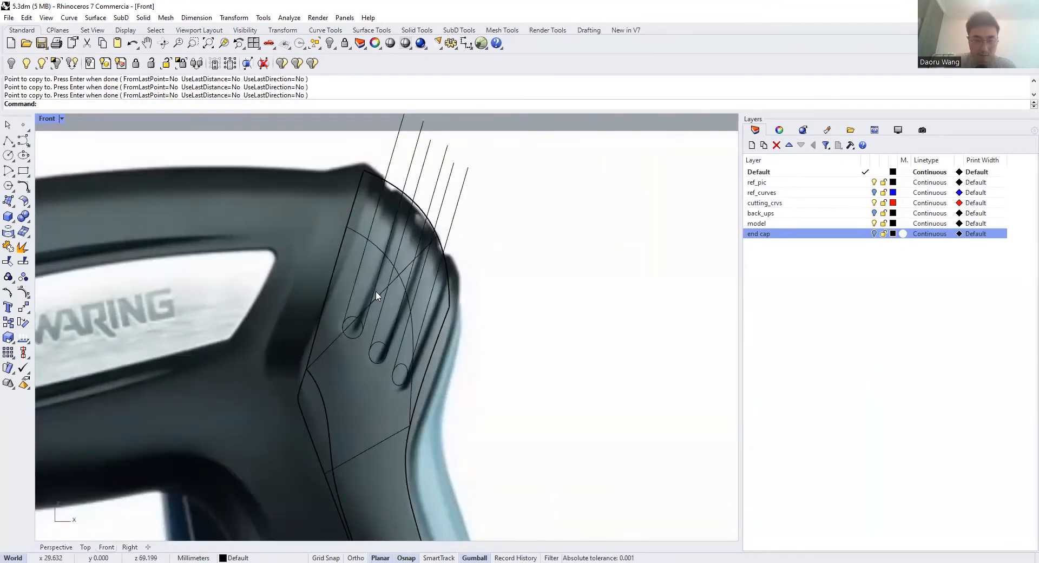
# In the front view, project the six slanted slot lines onto the vacuum body's rear surface
pyautogui.scroll(2, 353, 322)
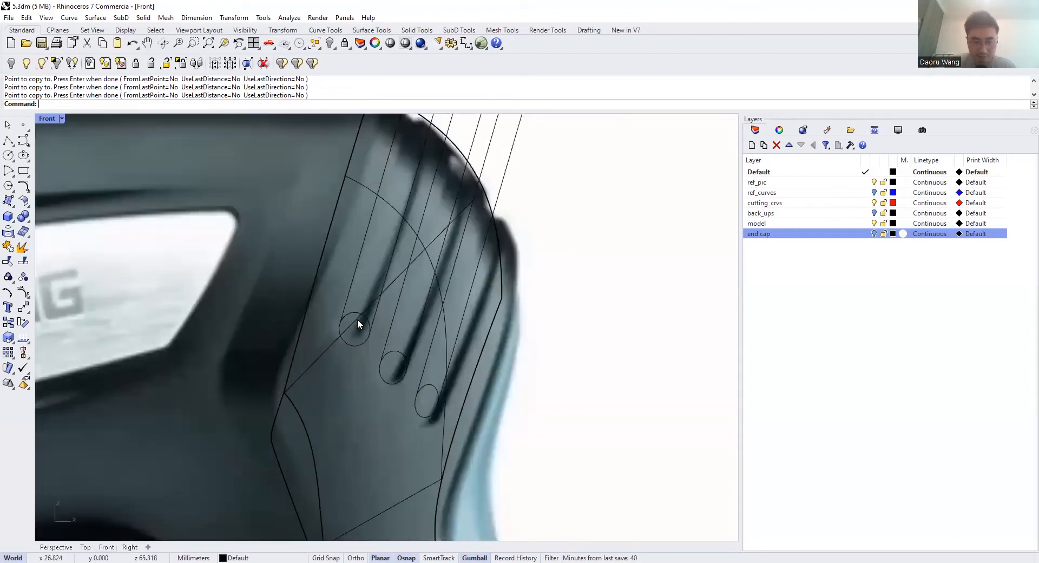
pyautogui.scroll(-3, 357, 319)
pyautogui.scroll(2, 416, 247)
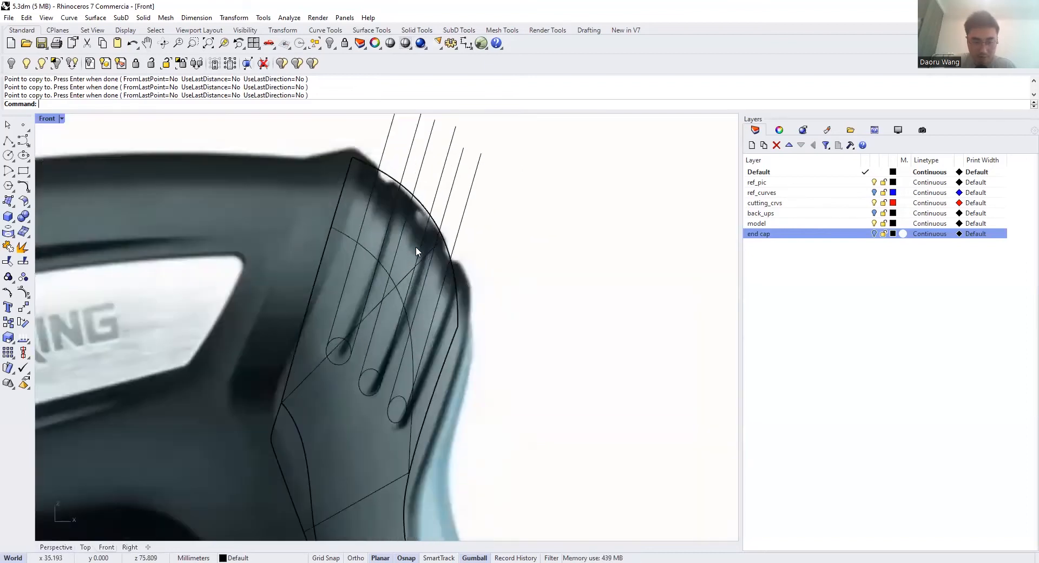
pyautogui.moveTo(414, 244); pyautogui.dragTo(442, 253, button='right')
pyautogui.moveTo(538, 191); pyautogui.dragTo(415, 138)
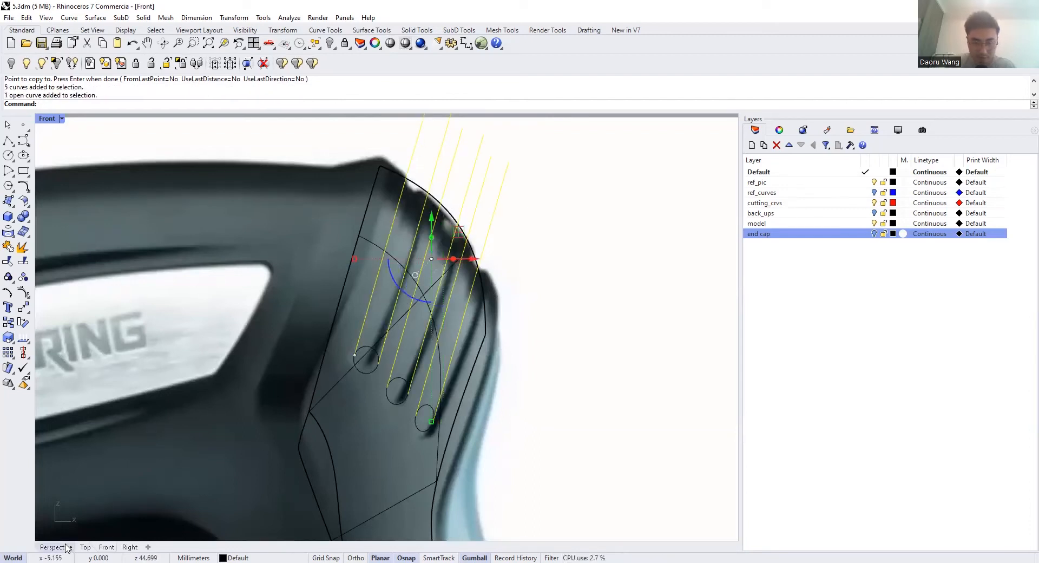
pyautogui.press('Return')
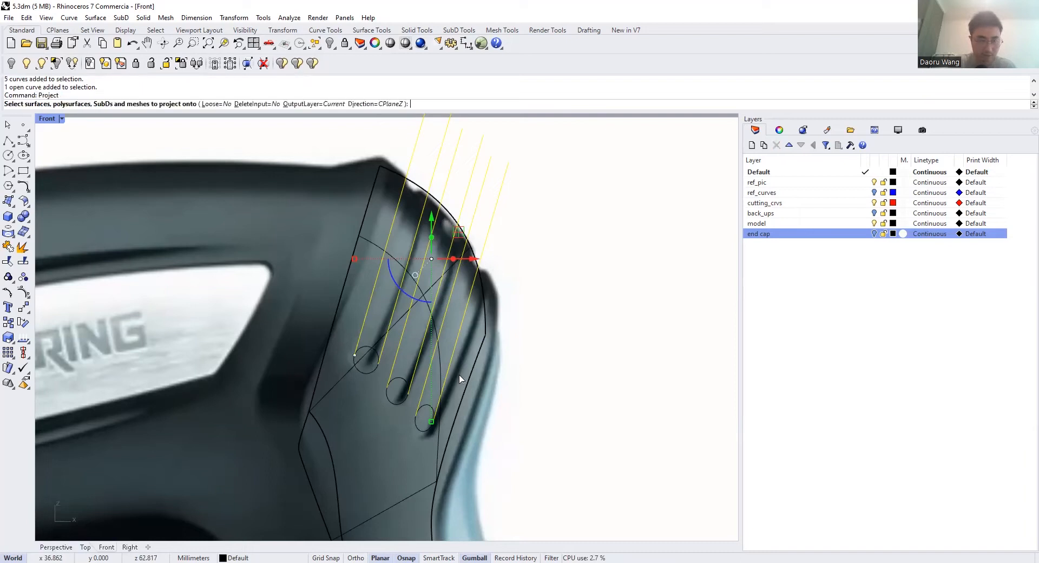
pyautogui.click(366, 242)
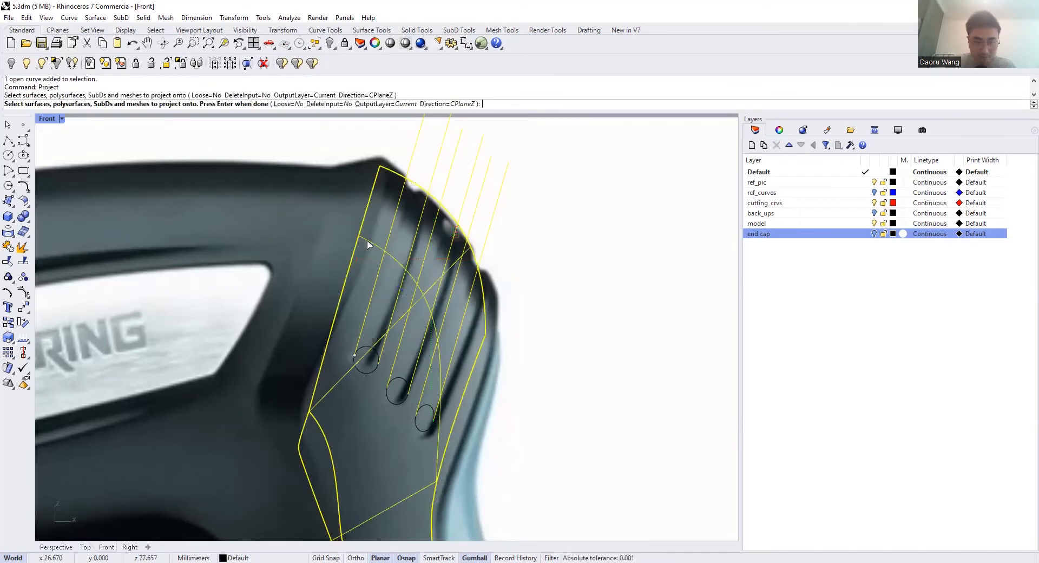
pyautogui.press('Return')
# In the perspective view, move the six original straight slanted lines to the ref_curves layer
pyautogui.click(56, 547)
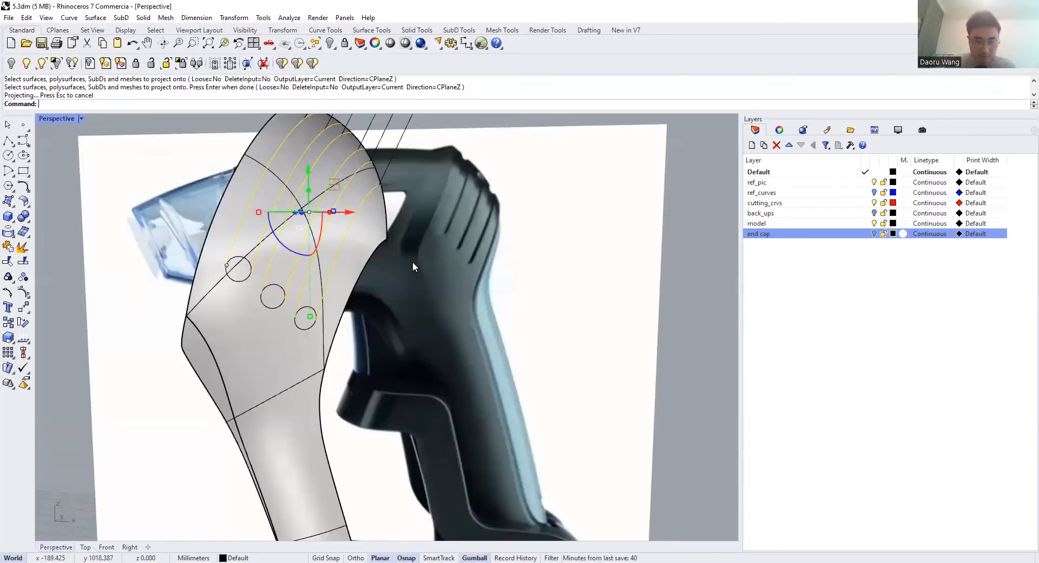
pyautogui.scroll(-5, 398, 200)
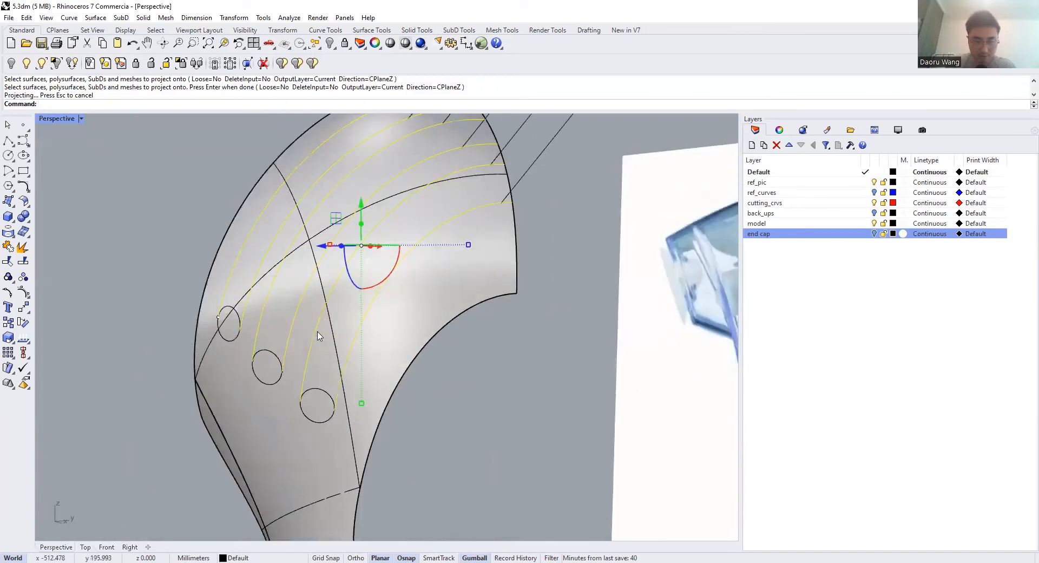
pyautogui.moveTo(706, 258); pyautogui.dragTo(331, 238, button='right')
pyautogui.moveTo(350, 233); pyautogui.dragTo(246, 160)
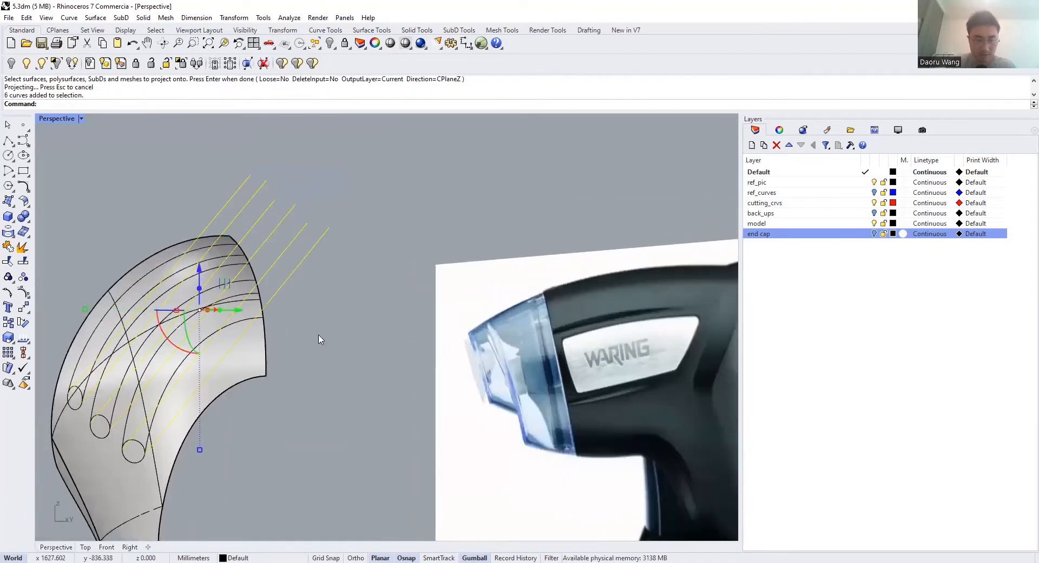
pyautogui.click(261, 556)
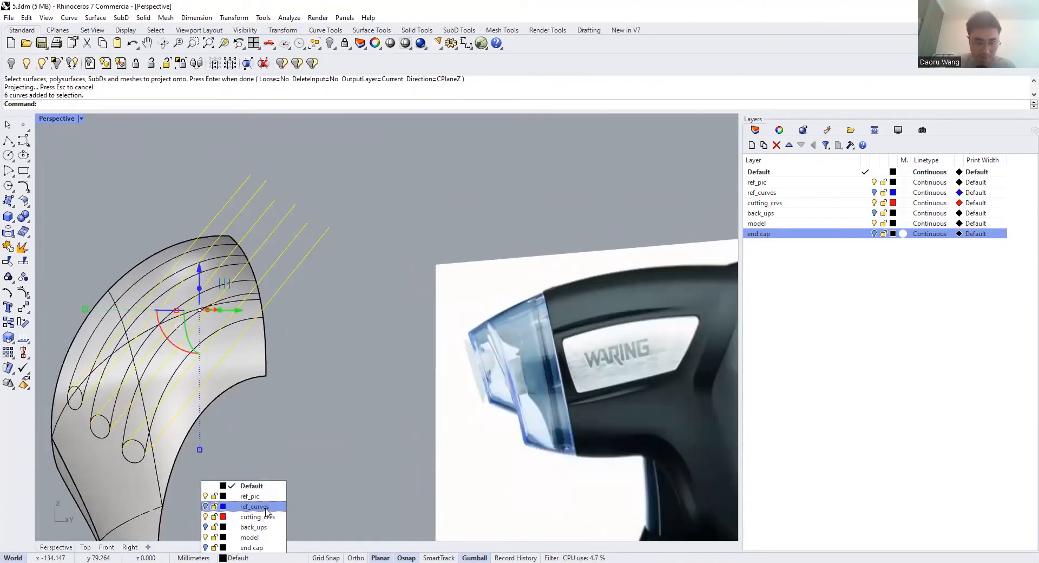
pyautogui.click(254, 506)
# Ungroup the body and the three circles, and hide the body polysurface so only the slot curves remain
pyautogui.scroll(5, 394, 413)
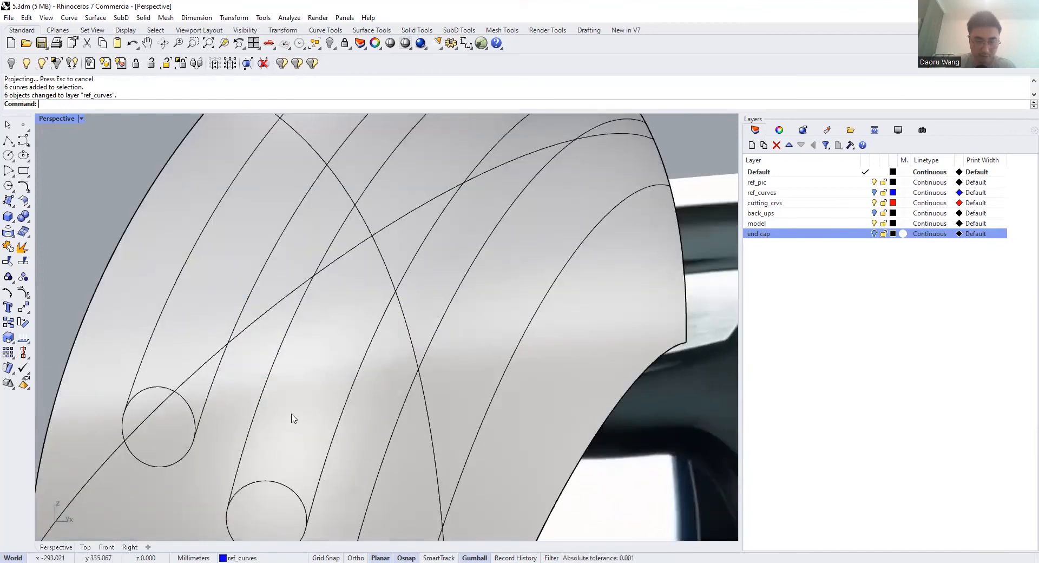
pyautogui.scroll(-2, 289, 417)
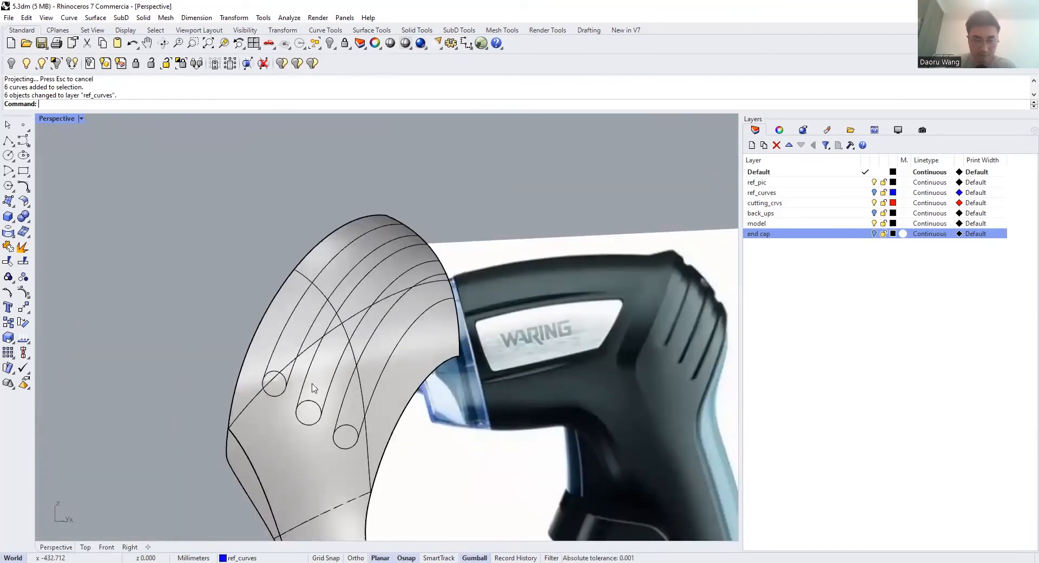
pyautogui.scroll(3, 312, 387)
pyautogui.scroll(-4, 287, 372)
pyautogui.scroll(4, 287, 372)
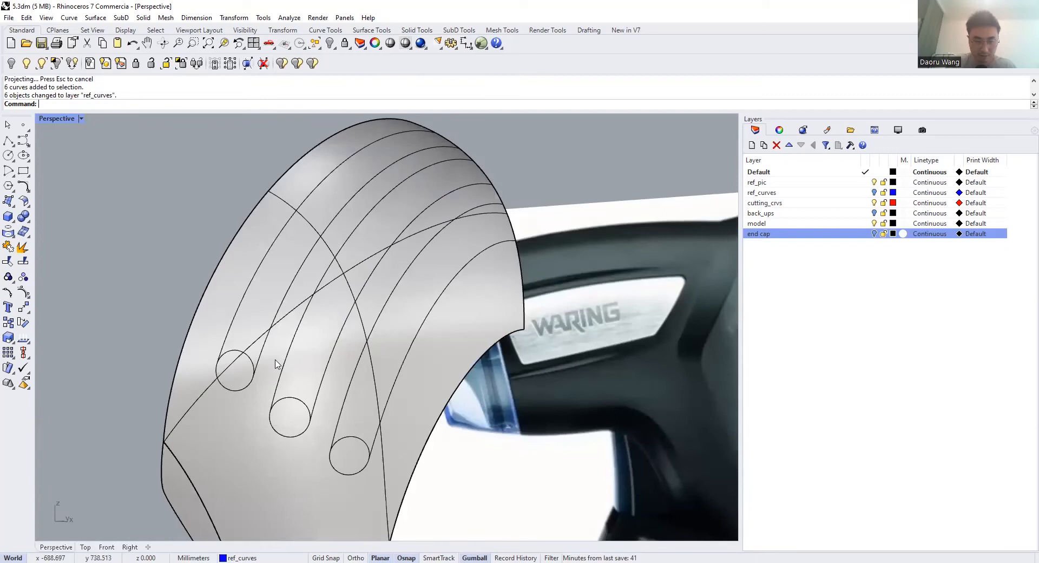
pyautogui.hotkey('ctrl', 'a')
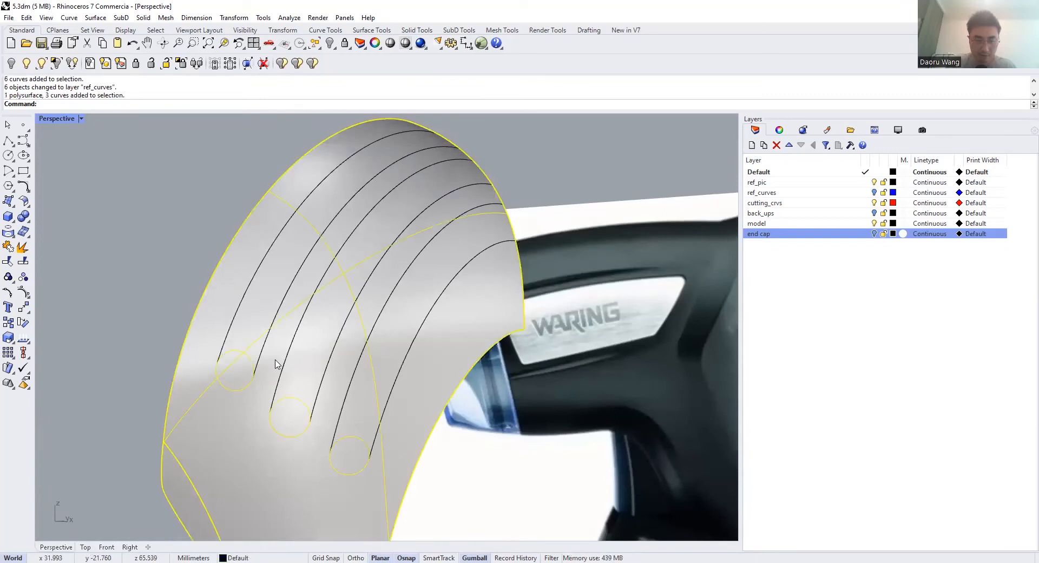
pyautogui.middleClick(251, 352)
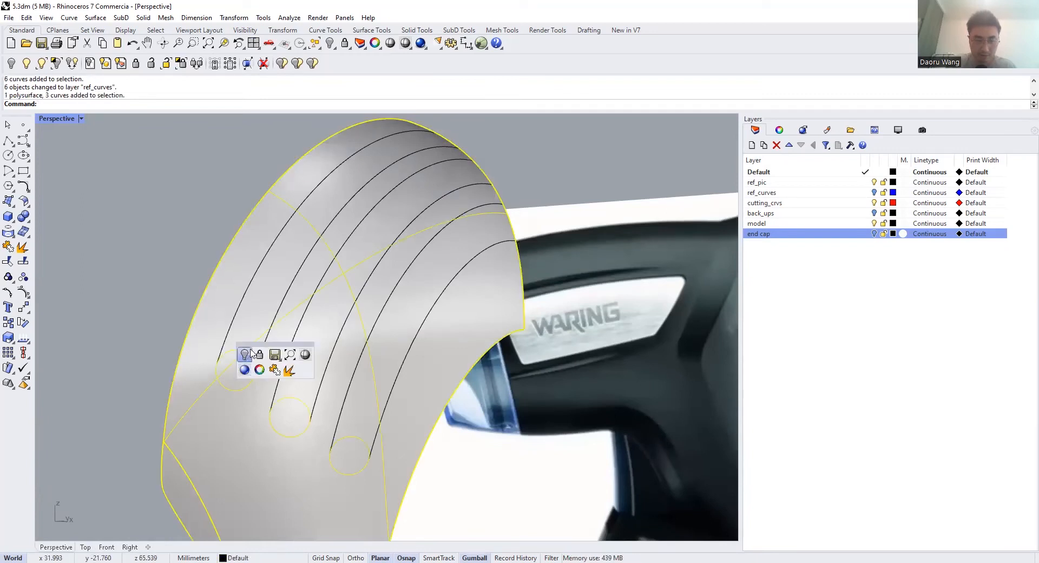
pyautogui.click(32, 279)
pyautogui.click(23, 278)
pyautogui.click(275, 464)
pyautogui.middleClick(245, 457)
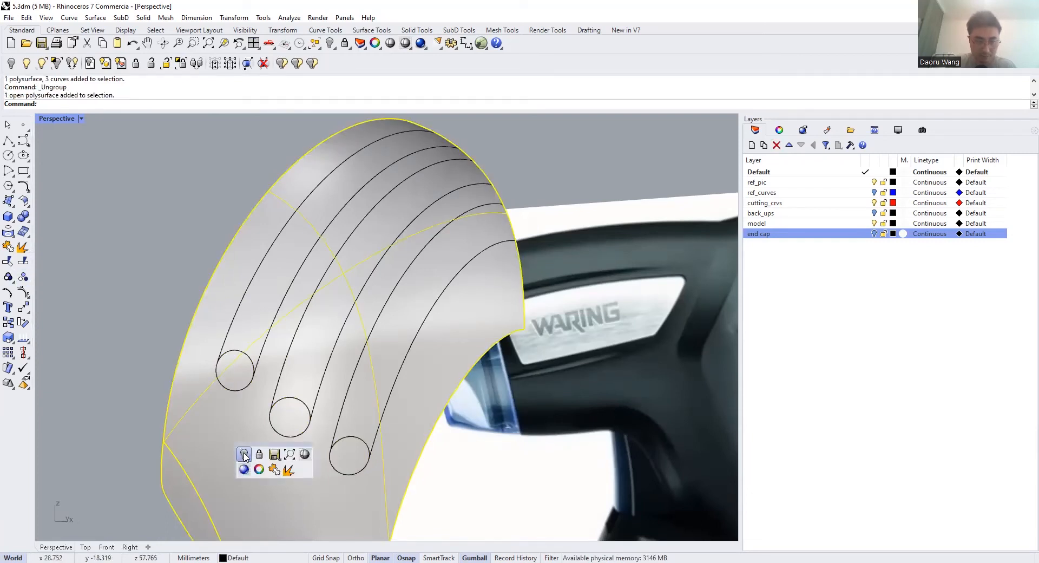
pyautogui.click(244, 454)
# Start Trim with all nine slot curves as cutting objects, try it on the uppermost circle, and undo that trim
pyautogui.scroll(-4, 282, 369)
pyautogui.scroll(7, 281, 355)
pyautogui.moveTo(278, 448); pyautogui.dragTo(180, 316)
pyautogui.scroll(-2, 186, 303)
pyautogui.moveTo(287, 401); pyautogui.dragTo(347, 473, button='right')
pyautogui.moveTo(362, 475); pyautogui.dragTo(132, 281)
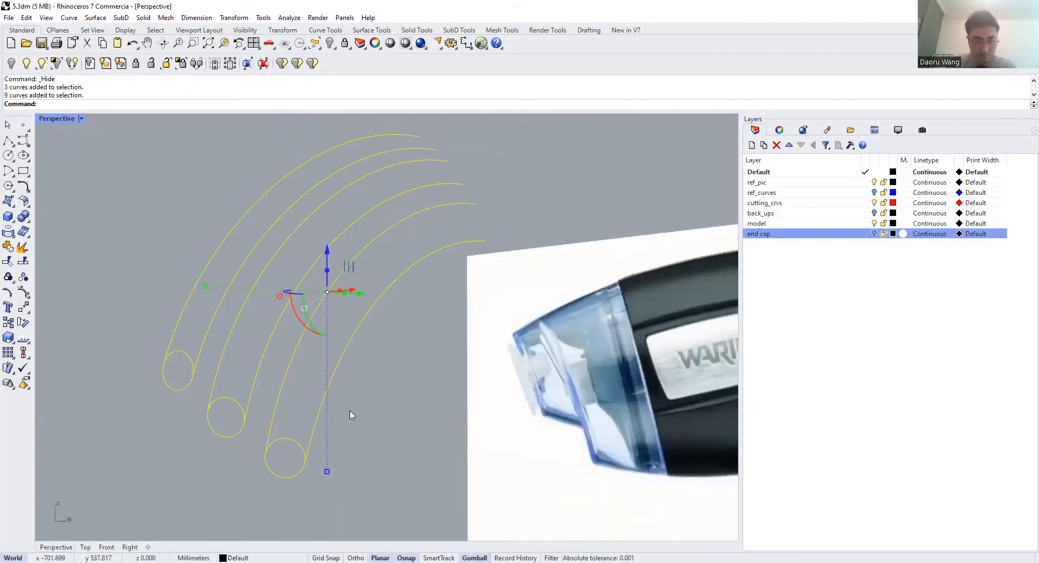
pyautogui.press('Return')
pyautogui.click(191, 360)
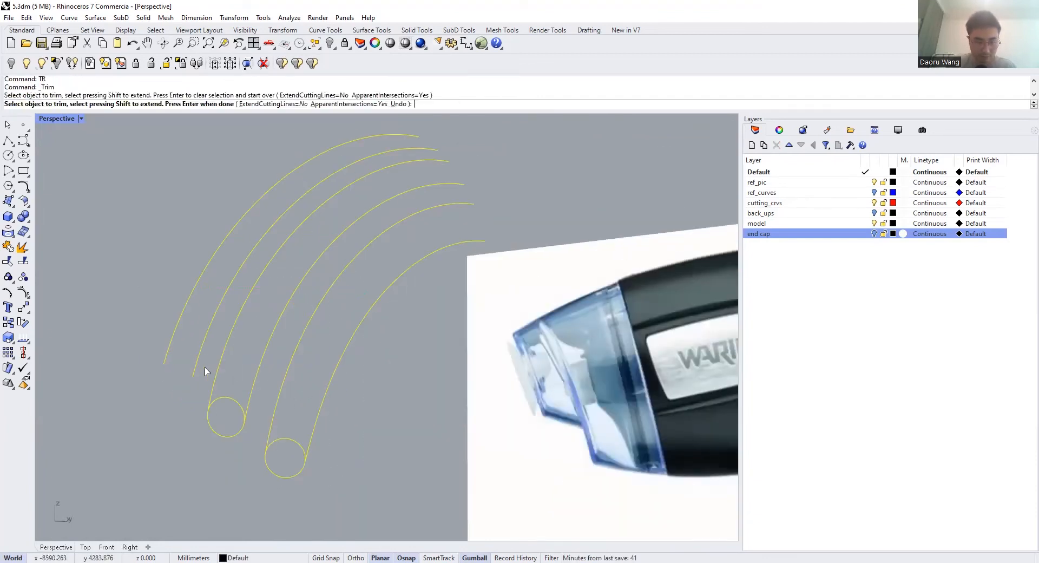
pyautogui.hotkey('ctrl', 'z')
# Trim away the upper arcs of the middle and lowest circles between their slot curves and end the trim
pyautogui.scroll(3, 185, 373)
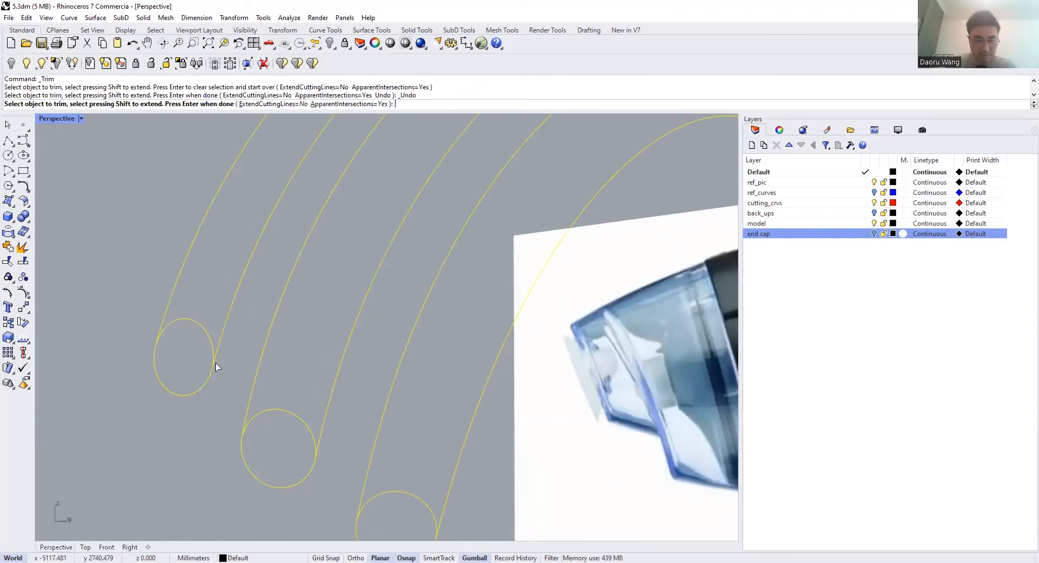
pyautogui.scroll(-4, 232, 360)
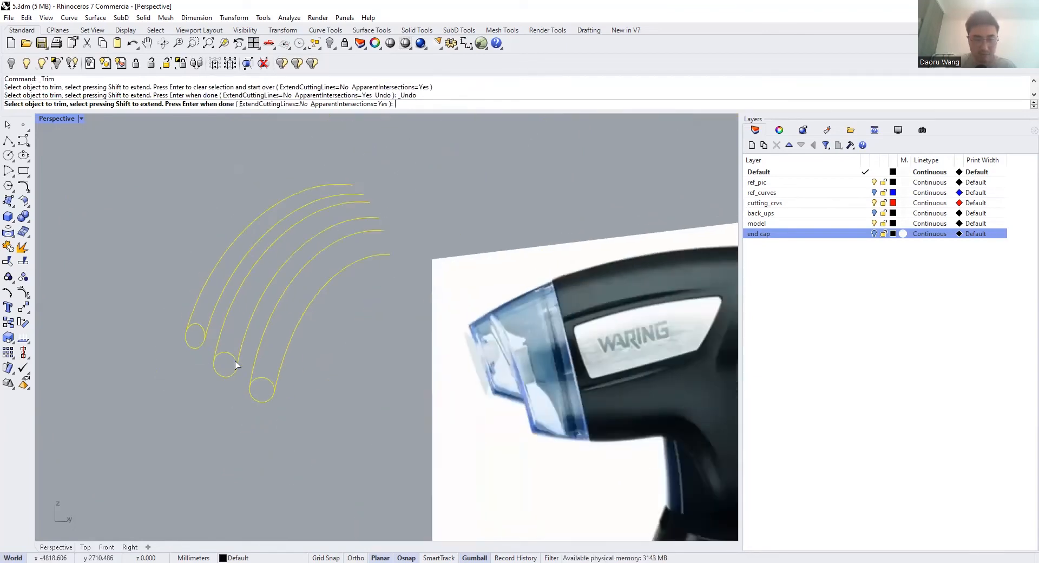
pyautogui.scroll(4, 234, 355)
pyautogui.click(234, 355)
pyautogui.click(331, 421)
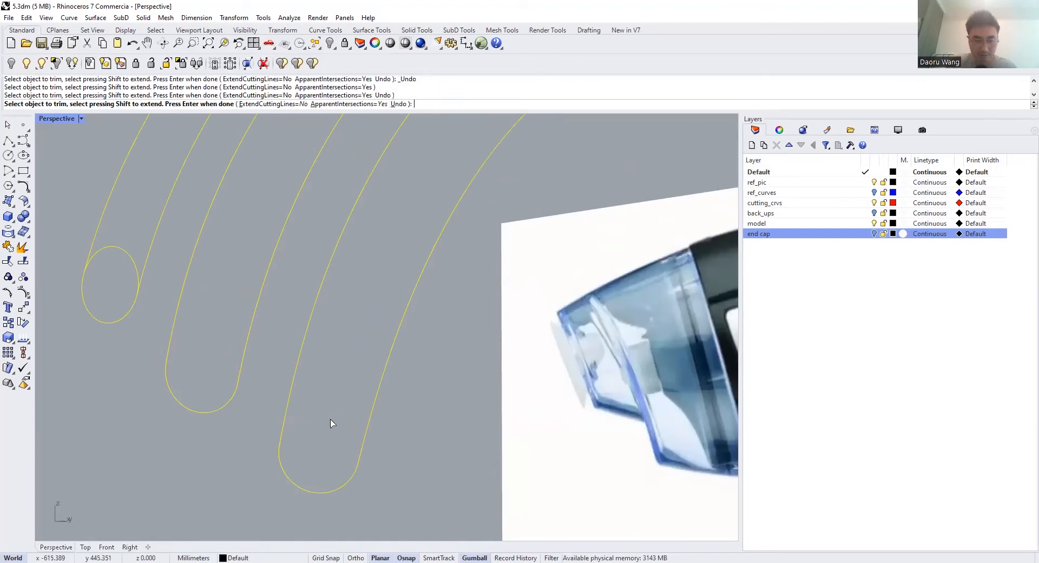
pyautogui.scroll(-3, 261, 357)
pyautogui.scroll(6, 261, 357)
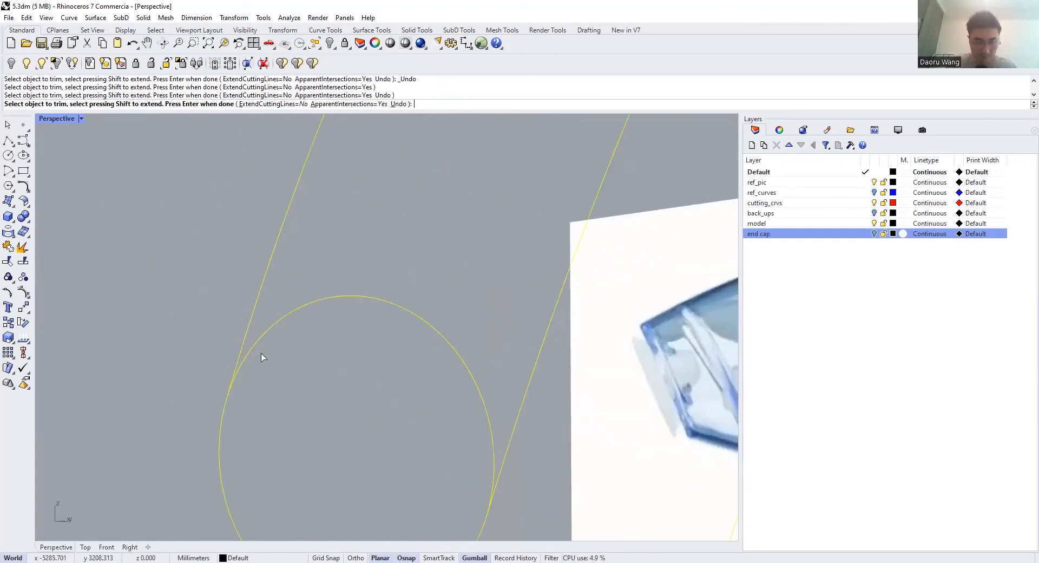
pyautogui.press('Escape')
pyautogui.press('Escape')
# In the front view, examine closely where the uppermost circle meets the lower end of its far-side slot curve
pyautogui.moveTo(505, 483); pyautogui.dragTo(452, 450)
pyautogui.click(106, 547)
pyautogui.scroll(8, 380, 400)
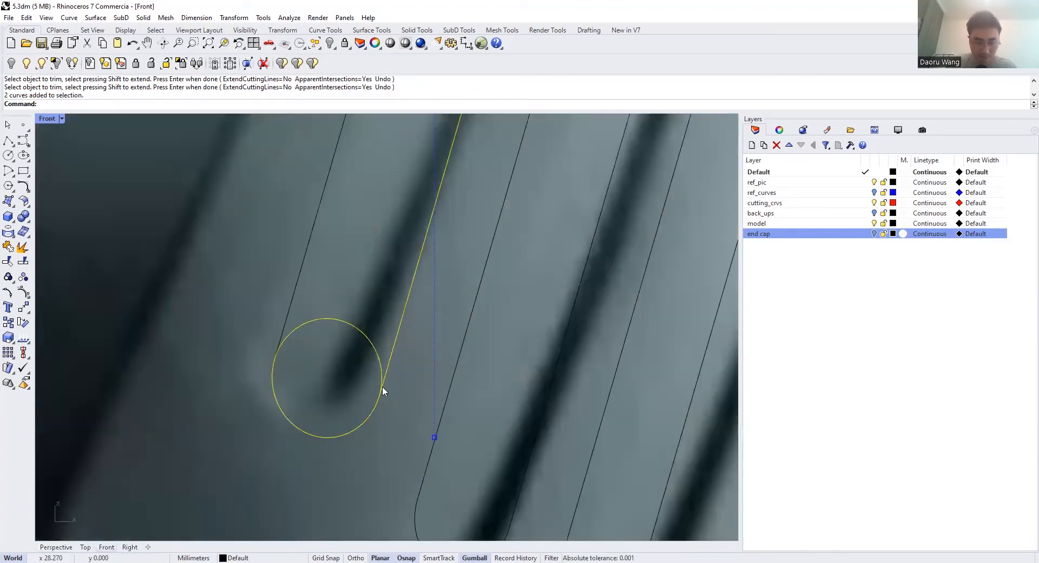
pyautogui.click(380, 406)
pyautogui.scroll(6, 373, 416)
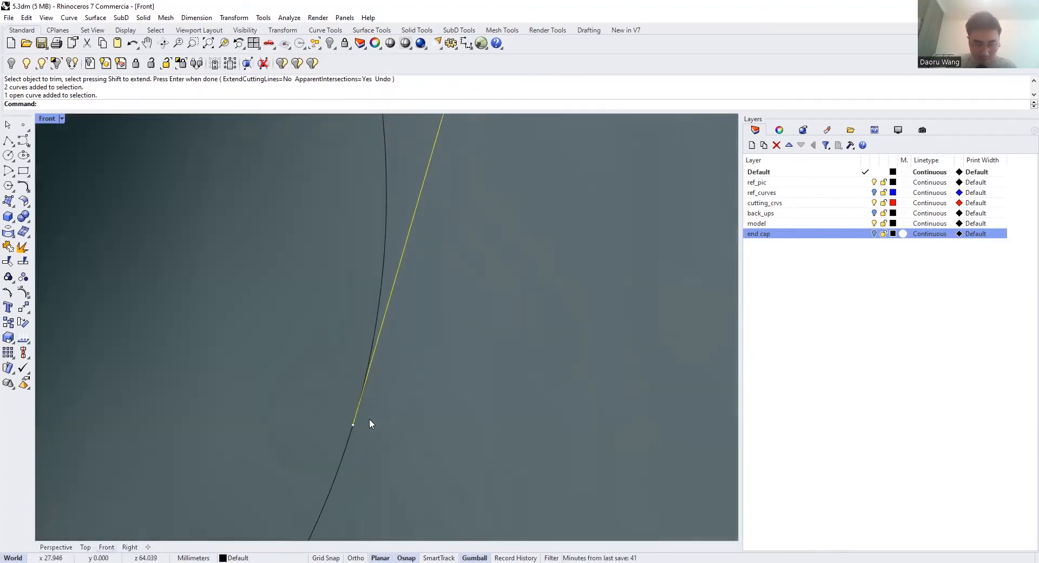
pyautogui.scroll(8, 338, 440)
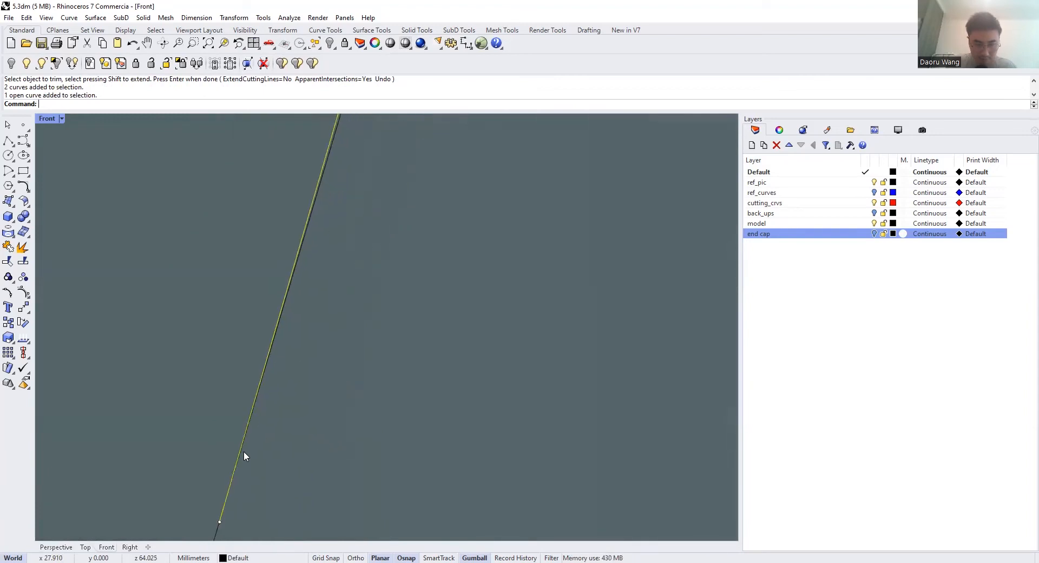
pyautogui.scroll(4, 248, 414)
pyautogui.scroll(-5, 355, 394)
pyautogui.scroll(10, 354, 392)
# Trim the nearly coincident overlap between the uppermost circle and its far-side slot curve at their tangent point
pyautogui.press('Escape')
pyautogui.write('TR')
pyautogui.press('space')
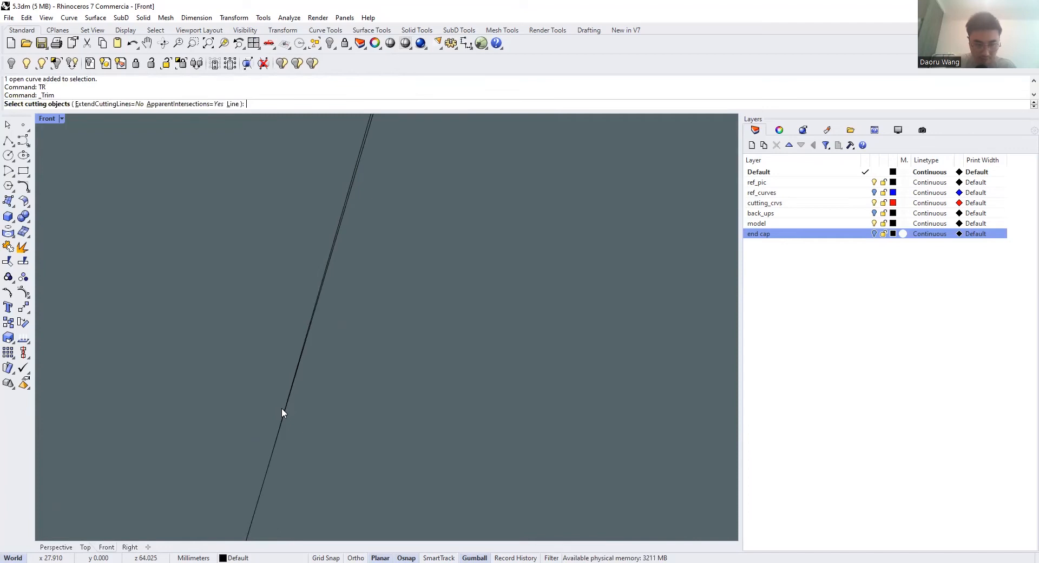
pyautogui.click(293, 379)
pyautogui.press('Return')
pyautogui.click(294, 380)
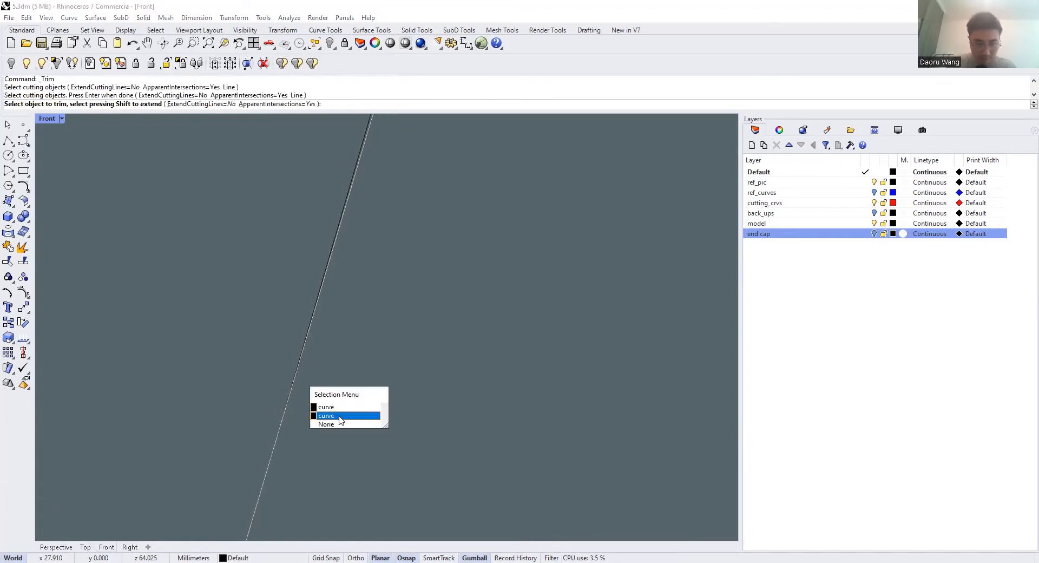
pyautogui.click(340, 420)
pyautogui.scroll(-5, 427, 420)
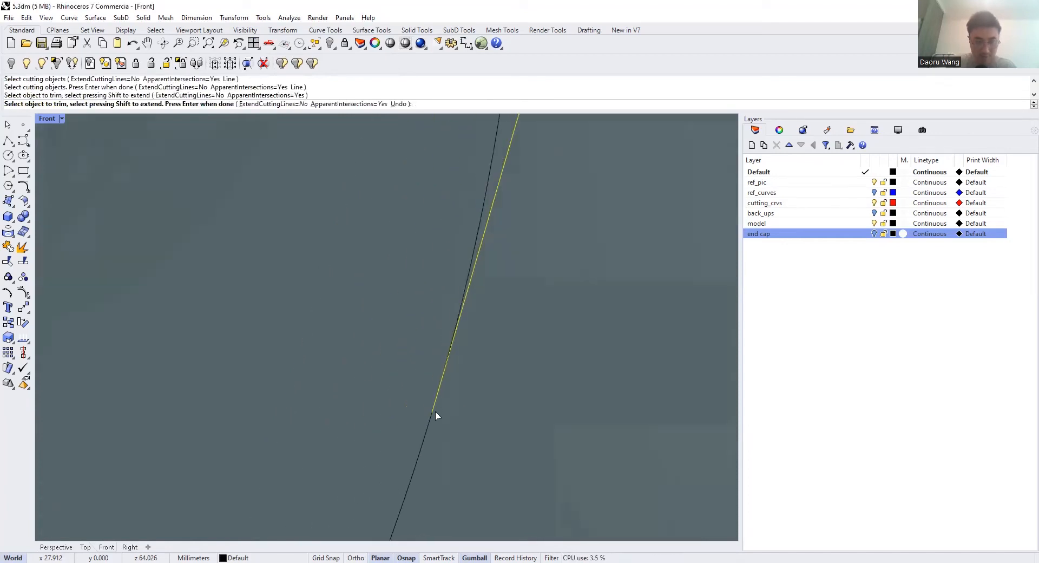
pyautogui.scroll(-3, 439, 388)
pyautogui.press('Return')
pyautogui.write('T')
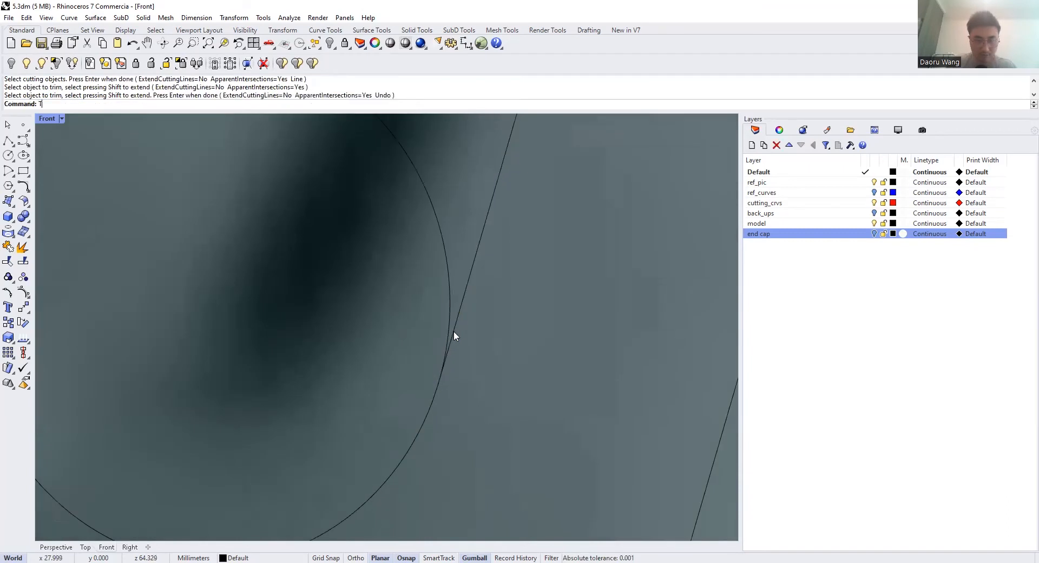
pyautogui.write('R')
pyautogui.press('Return')
pyautogui.click(453, 330)
pyautogui.scroll(-8, 465, 421)
pyautogui.scroll(6, 254, 325)
pyautogui.press('Escape')
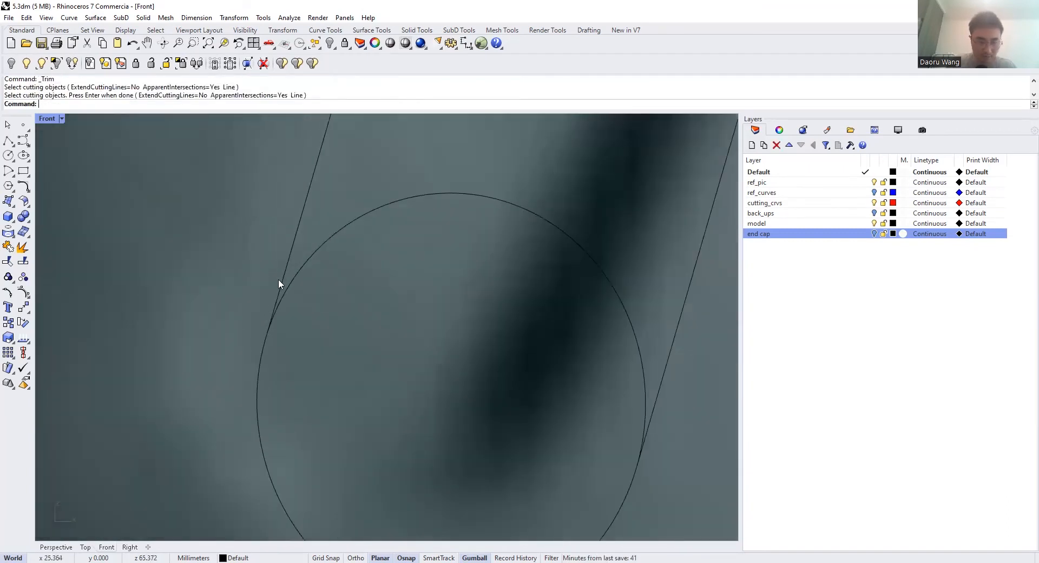
# Trim away the upper arc of the uppermost circle, using its near-side slot curve as the cutting object
pyautogui.click(279, 279)
pyautogui.scroll(6, 280, 288)
pyautogui.scroll(8, 260, 270)
pyautogui.scroll(-20, 170, 496)
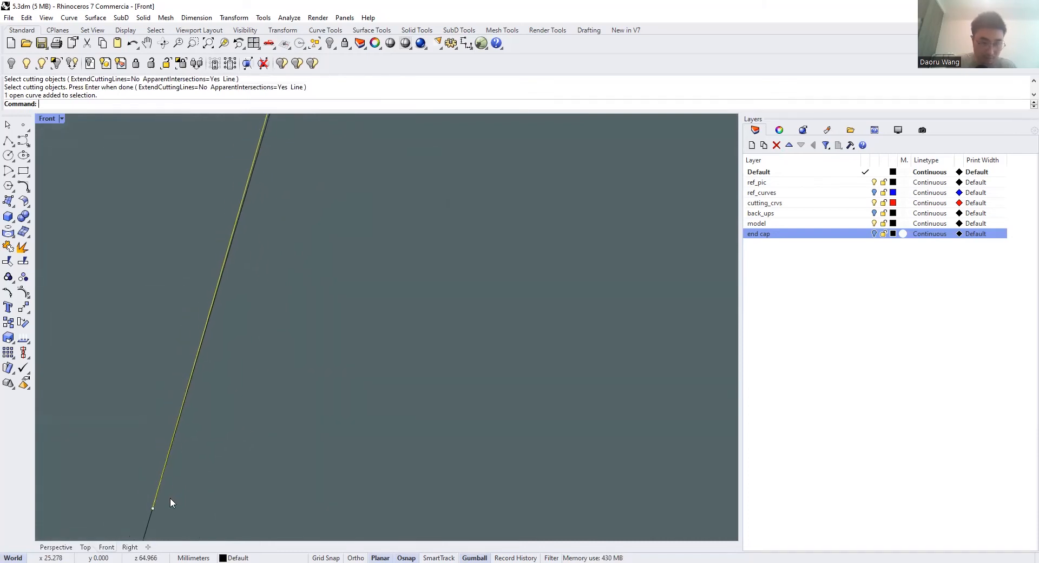
pyautogui.scroll(-5, 214, 373)
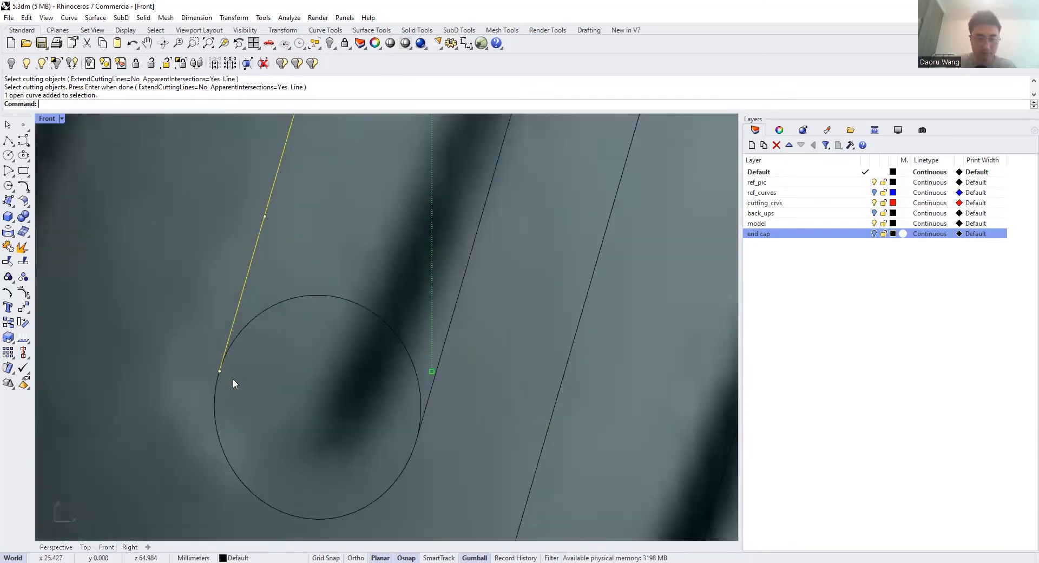
pyautogui.press('Return')
pyautogui.click(326, 378)
pyautogui.press('Return')
pyautogui.scroll(3, 331, 408)
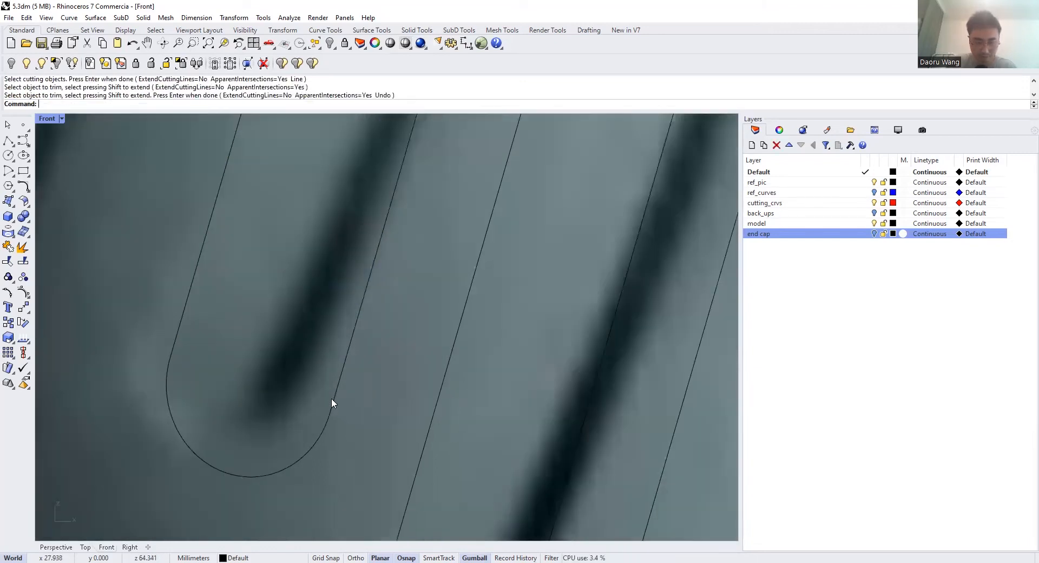
# Select all nine curves of the three slot outlines and join them
pyautogui.scroll(-5, 336, 414)
pyautogui.moveTo(334, 414); pyautogui.dragTo(181, 311)
pyautogui.scroll(-5, 188, 316)
pyautogui.press('Escape')
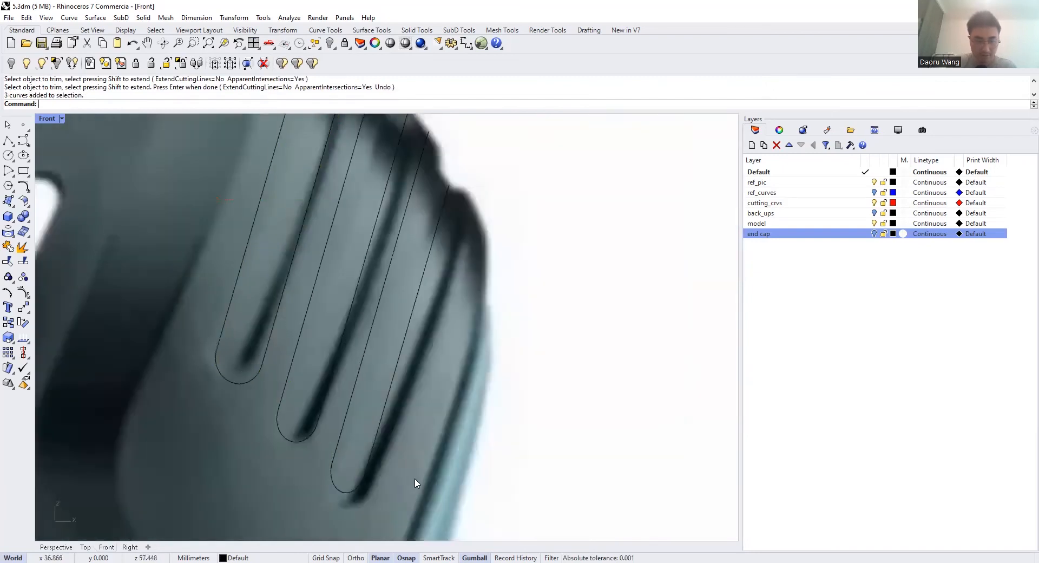
pyautogui.moveTo(452, 480); pyautogui.dragTo(159, 320)
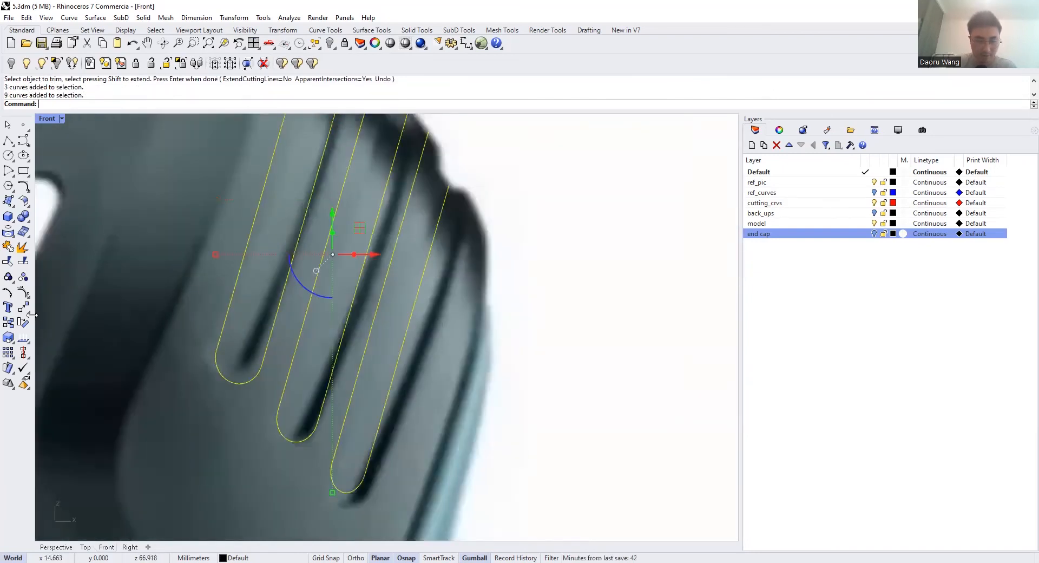
pyautogui.click(8, 292)
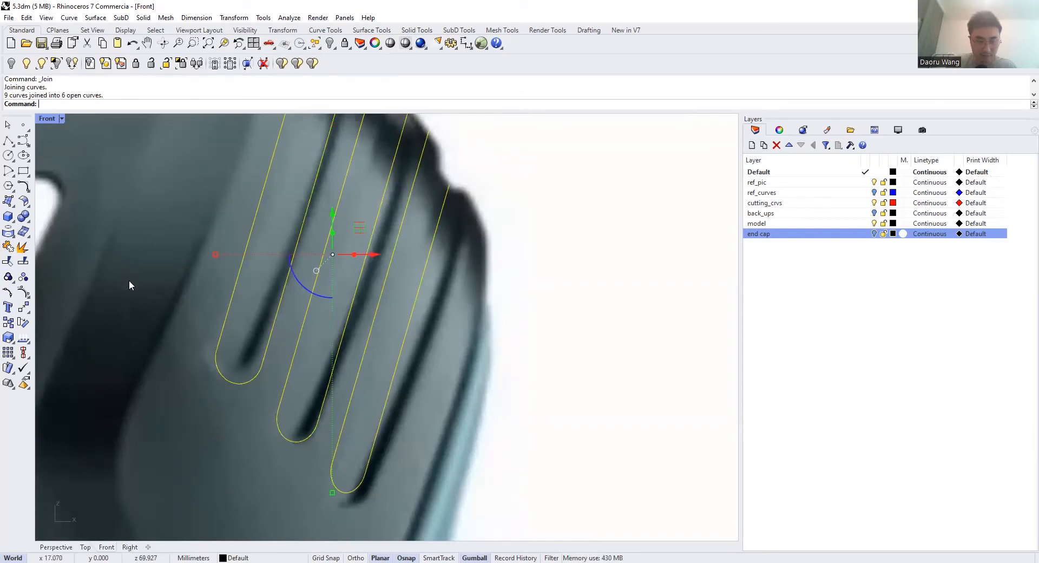
# Check the joined slot outlines one by one to find which edge lines and end arcs are still separate curves
pyautogui.click(263, 360)
pyautogui.click(294, 360)
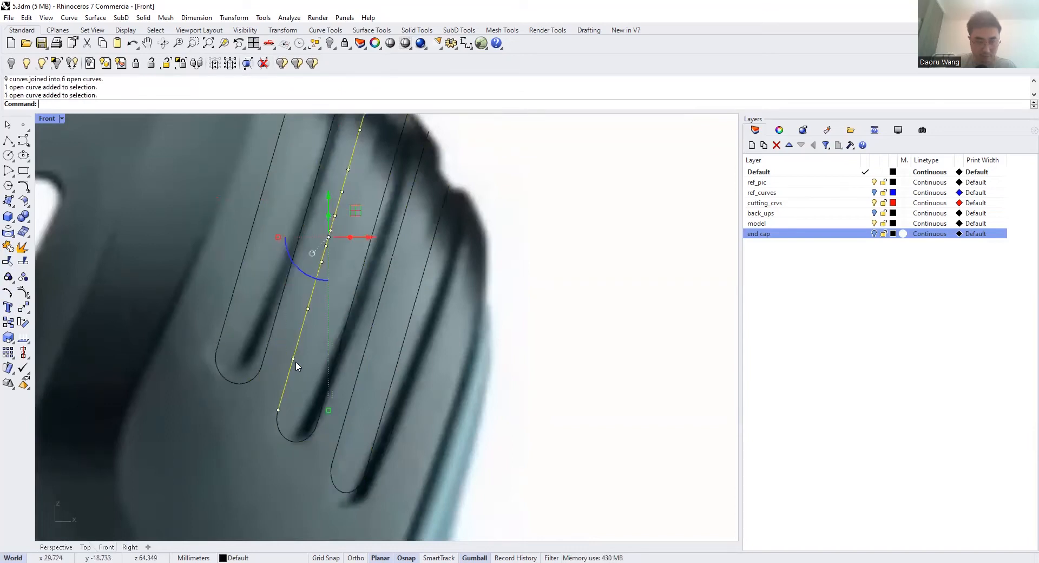
pyautogui.scroll(4, 312, 417)
pyautogui.click(323, 418)
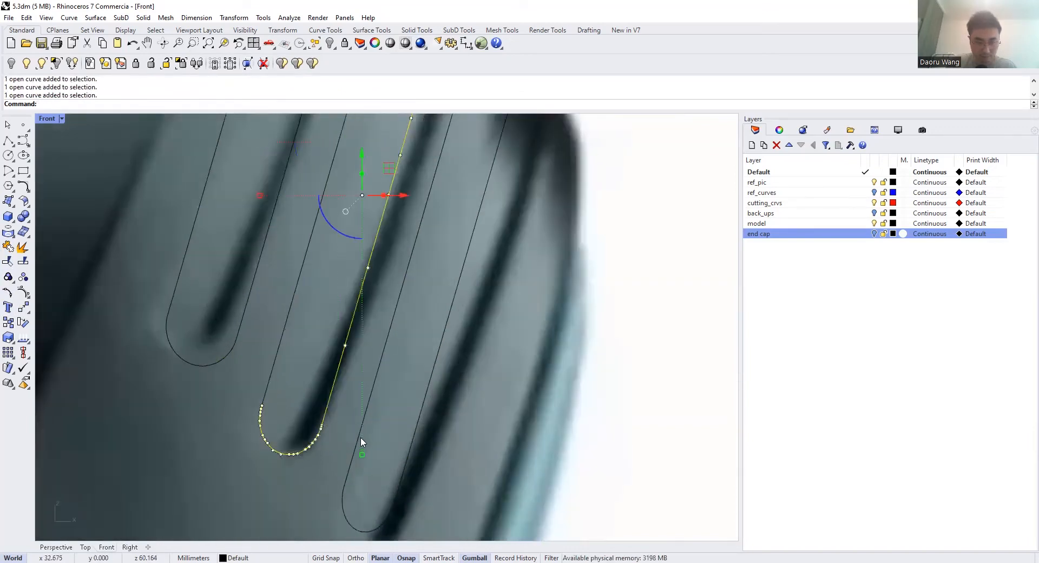
pyautogui.click(407, 456)
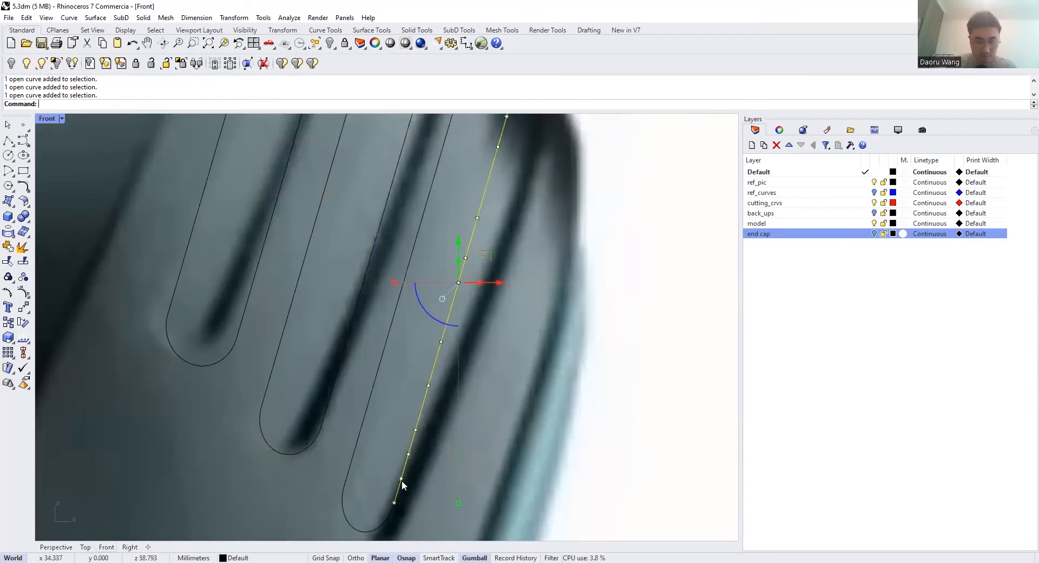
pyautogui.click(161, 315)
pyautogui.scroll(6, 158, 314)
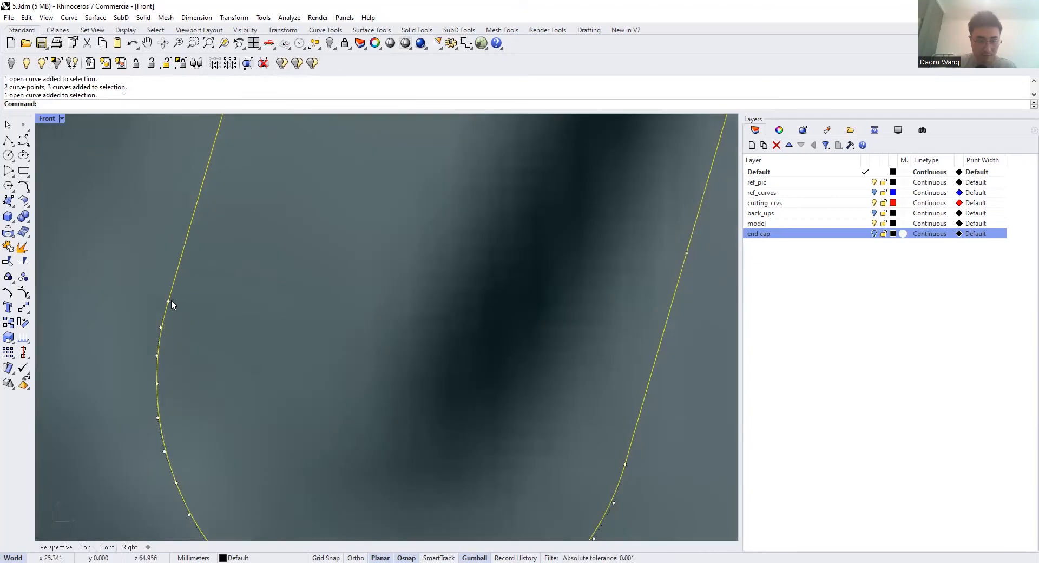
# Try deleting the control points where the uppermost slot's end arc meets its edge lines, and undo the deletion
pyautogui.moveTo(161, 291); pyautogui.dragTo(198, 322)
pyautogui.scroll(-3, 198, 324)
pyautogui.write('e')
pyautogui.press('Return')
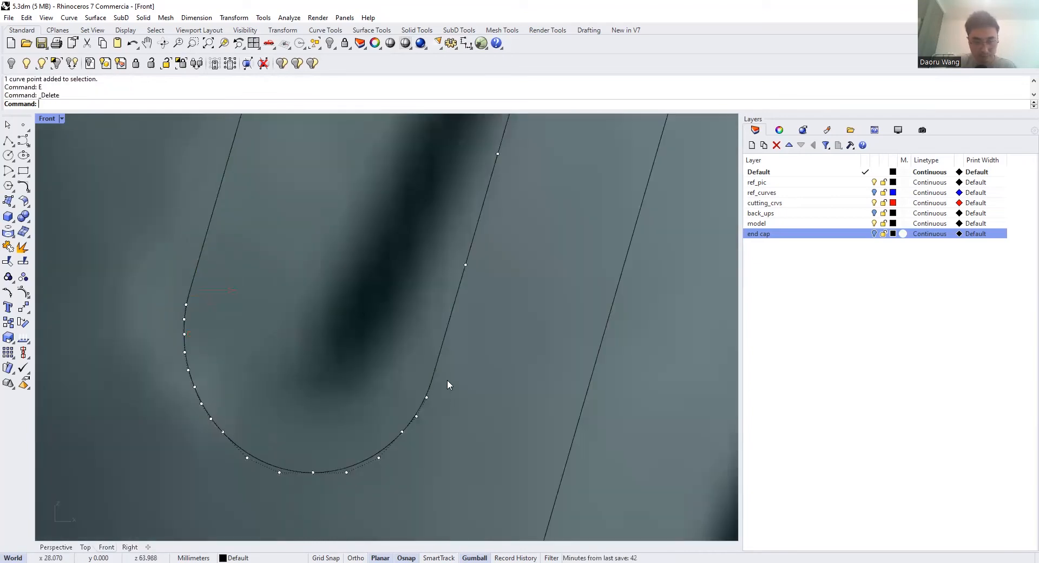
pyautogui.scroll(-3, 417, 381)
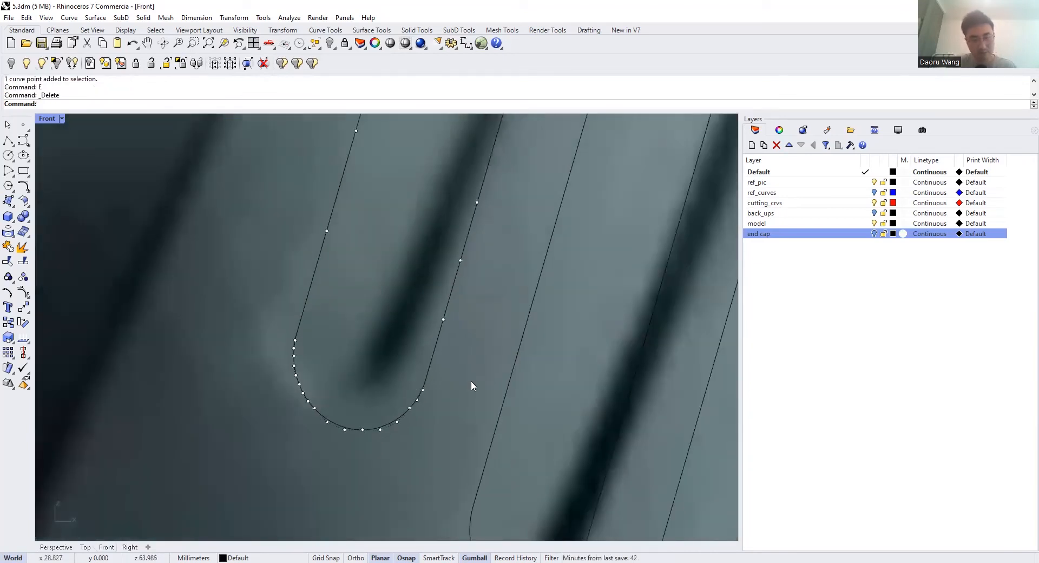
pyautogui.hotkey('ctrl', 'z')
pyautogui.scroll(3, 446, 363)
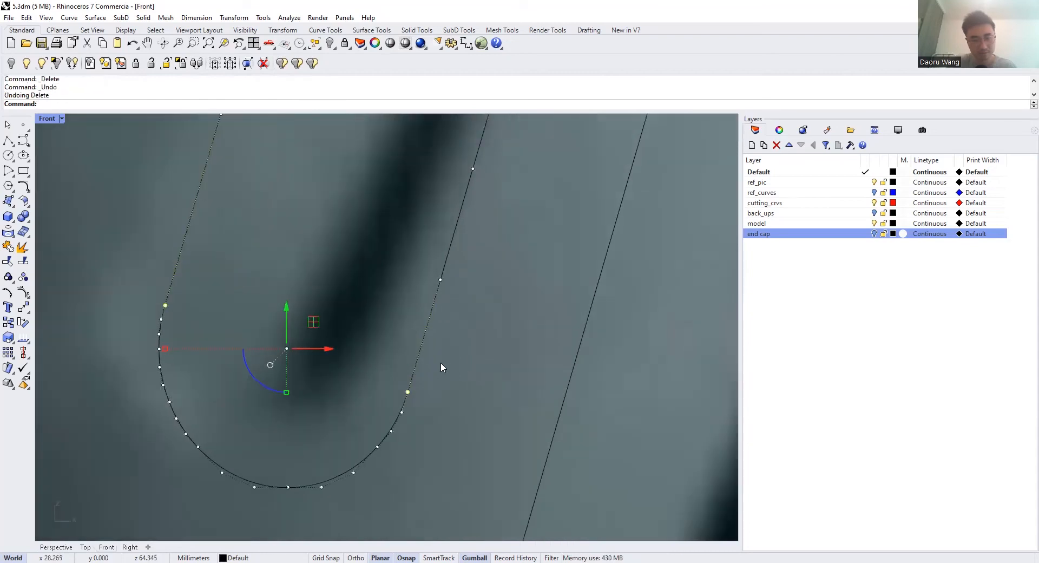
pyautogui.press('Escape')
# In the front view, examine closely where the middle slot's forward edge line meets its end arc
pyautogui.scroll(-3, 218, 345)
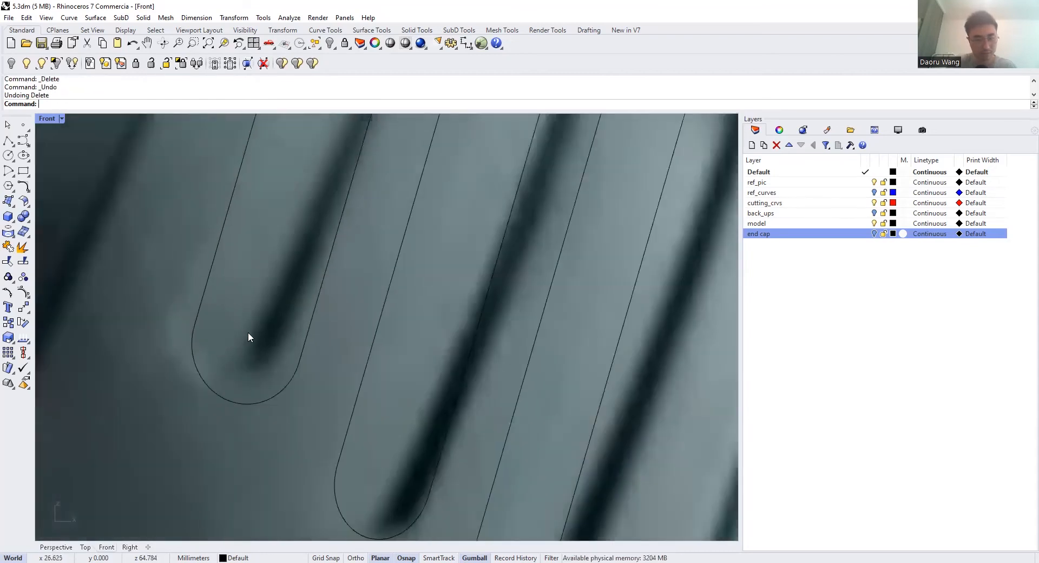
pyautogui.scroll(2, 357, 343)
pyautogui.scroll(1, 297, 382)
pyautogui.click(304, 378)
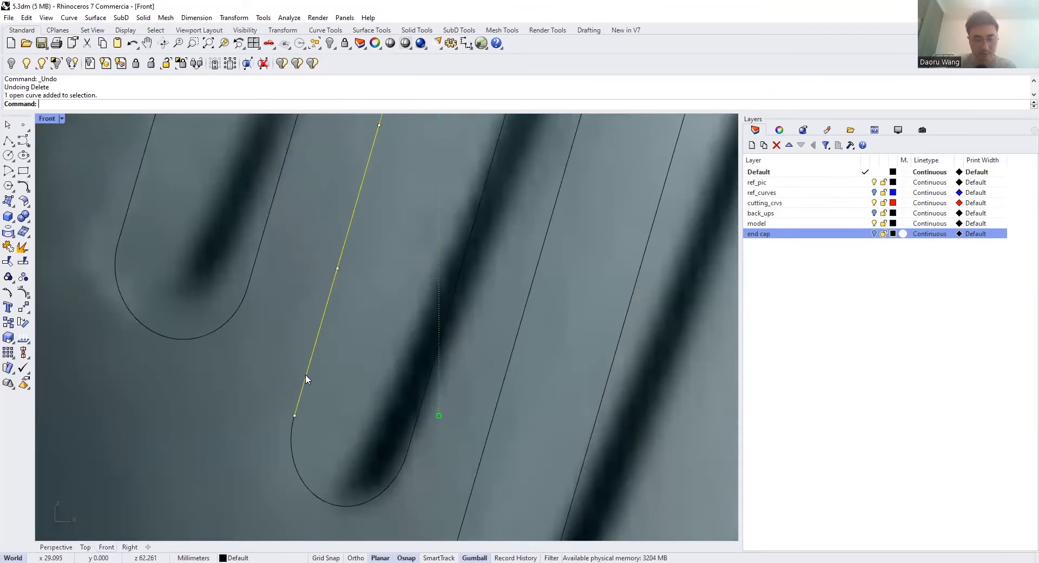
pyautogui.scroll(2, 297, 416)
pyautogui.scroll(3, 297, 417)
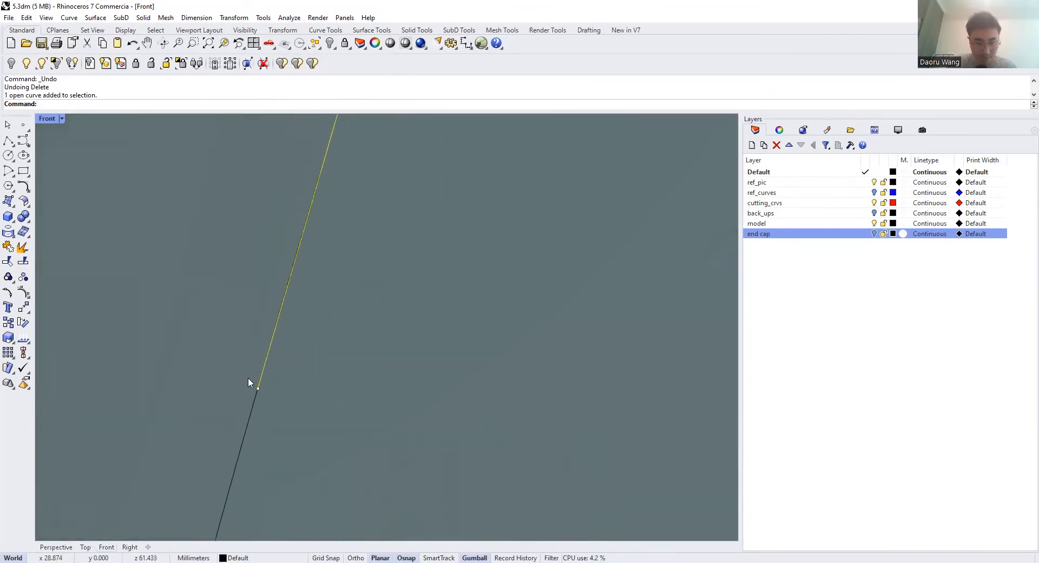
pyautogui.click(257, 385)
pyautogui.click(283, 441)
pyautogui.moveTo(287, 436); pyautogui.dragTo(266, 424, button='right')
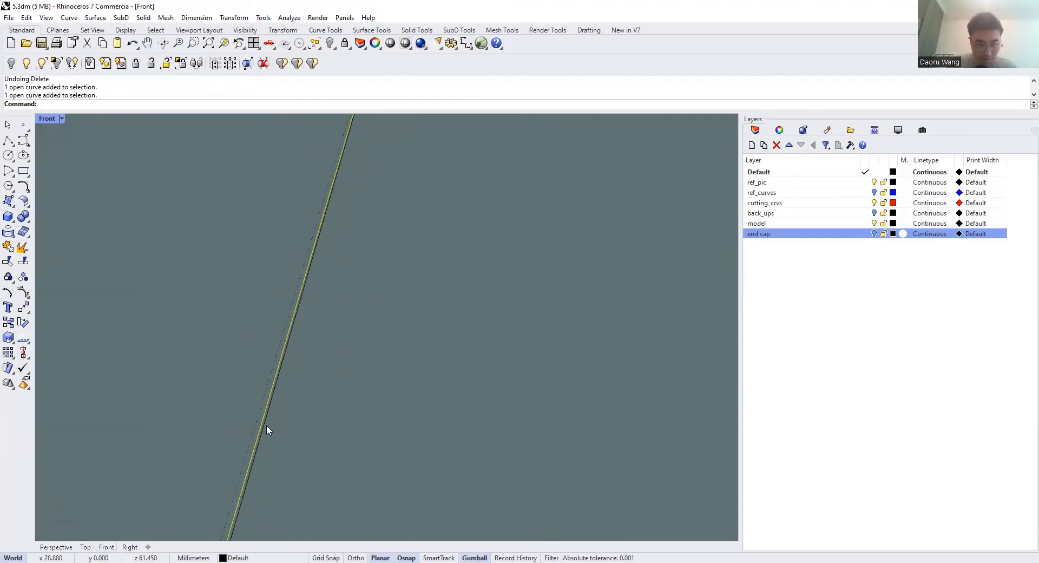
pyautogui.keyDown('shift'); pyautogui.click(266, 424); pyautogui.keyUp('shift')
pyautogui.moveTo(311, 355); pyautogui.dragTo(325, 373, button='right')
pyautogui.scroll(4, 364, 221)
pyautogui.scroll(6, 364, 173)
# Try moving and deleting the control point at the middle slot's forward junction, and undo the deletion
pyautogui.moveTo(350, 160); pyautogui.dragTo(408, 209)
pyautogui.write('M')
pyautogui.press('Return')
pyautogui.click(372, 177)
pyautogui.click(373, 174)
pyautogui.write('E')
pyautogui.press('Return')
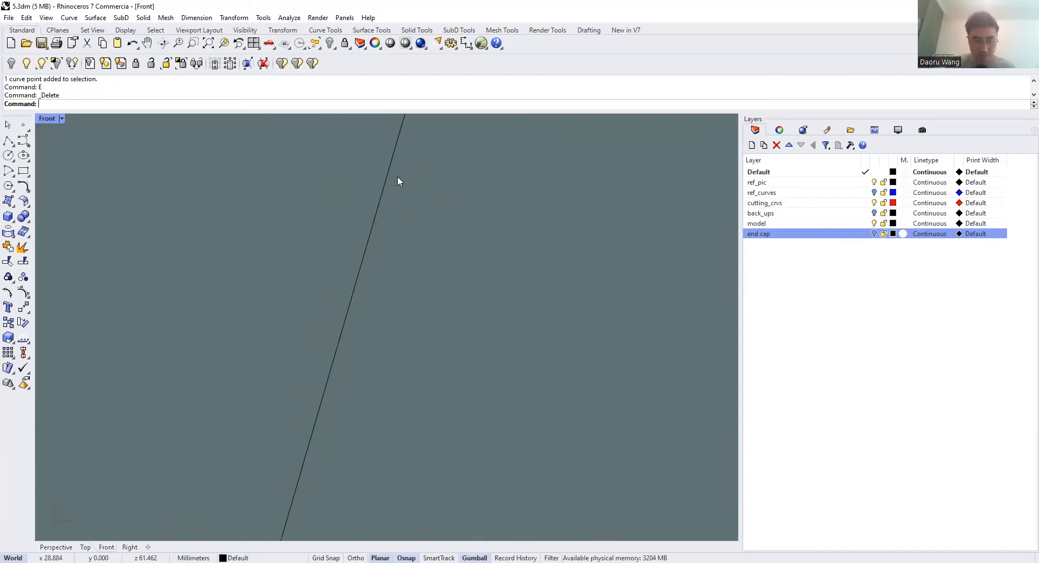
pyautogui.click(361, 217)
pyautogui.hotkey('ctrl', 'z')
# Move the control points at the middle slot's forward junction so the edge line and end arc meet
pyautogui.moveTo(337, 143); pyautogui.dragTo(399, 186)
pyautogui.write('M')
pyautogui.press('Return')
pyautogui.click(366, 156)
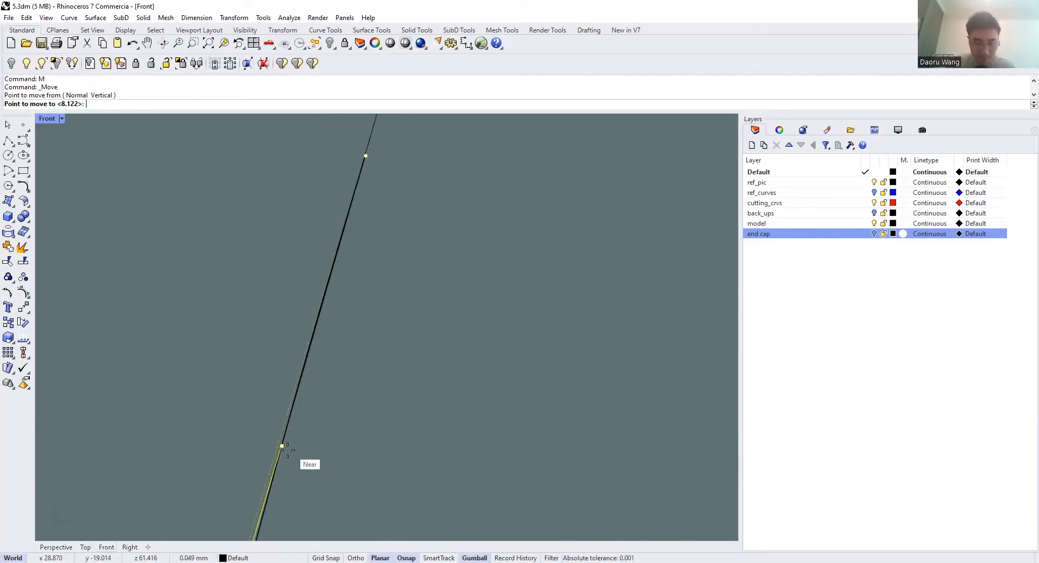
pyautogui.scroll(-8, 543, 365)
pyautogui.click(522, 415)
pyautogui.write('M')
pyautogui.press('Return')
pyautogui.click(521, 415)
pyautogui.click(461, 353)
# Select the middle slot's forward edge line and its remaining outline curve and join them
pyautogui.scroll(-5, 328, 257)
pyautogui.click(342, 293)
pyautogui.scroll(5, 332, 271)
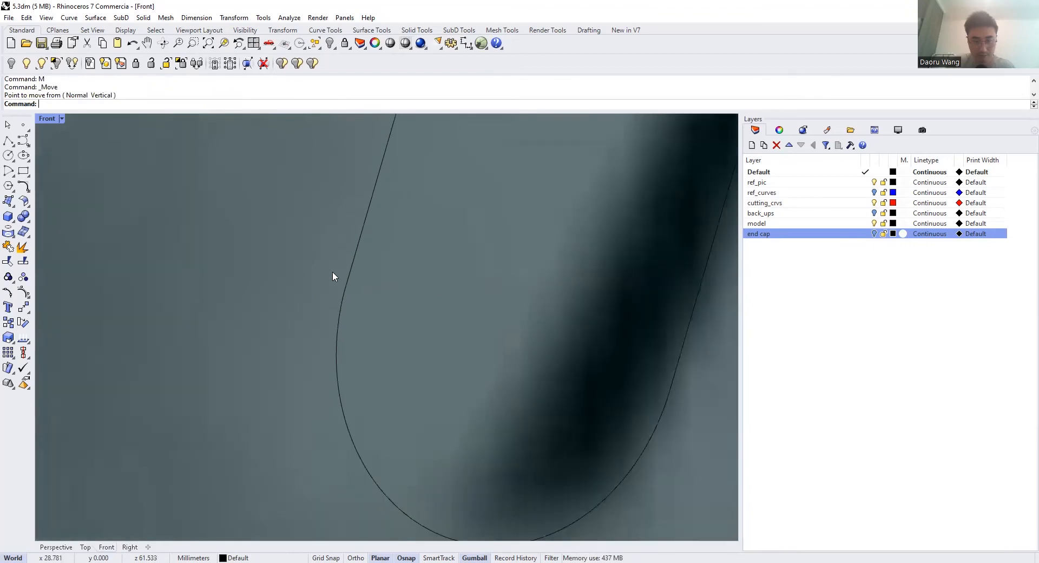
pyautogui.scroll(-1, 342, 295)
pyautogui.keyDown('shift'); pyautogui.click(346, 255); pyautogui.keyUp('shift')
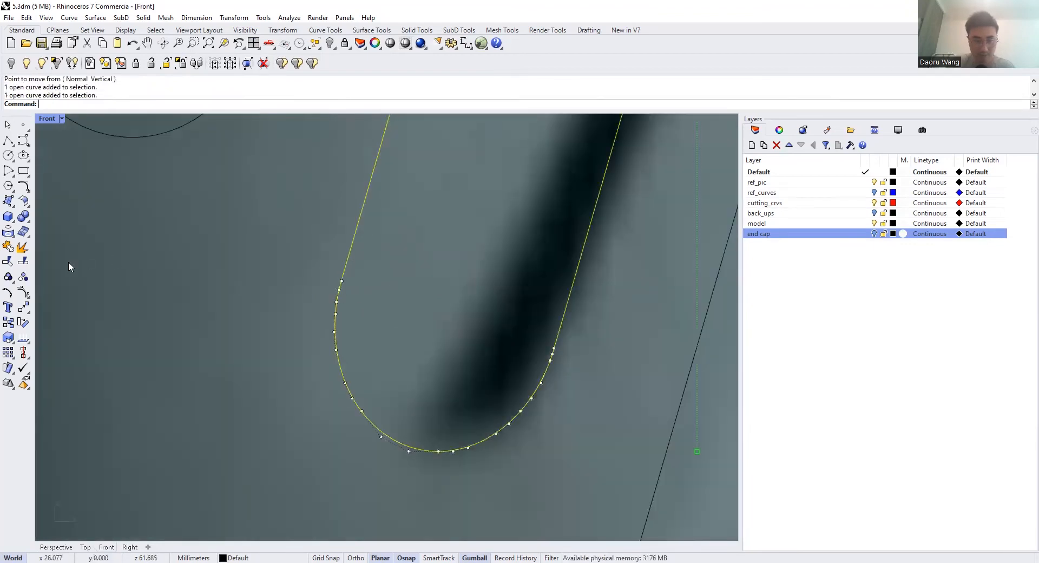
pyautogui.click(8, 262)
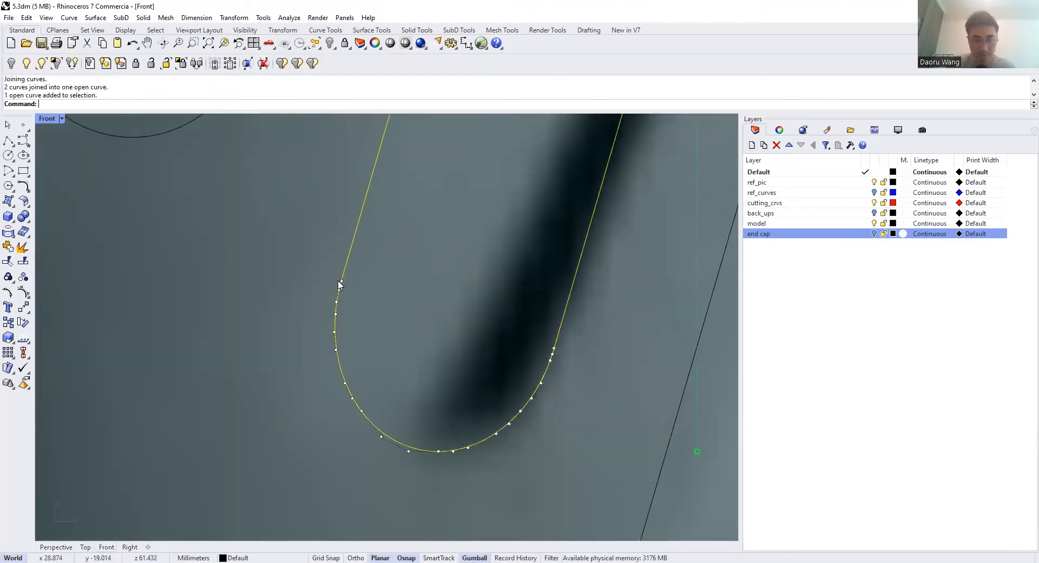
# Trim away the overlapping sliver where the lowest slot's forward edge line meets its end arc
pyautogui.scroll(-4, 338, 283)
pyautogui.click(427, 372)
pyautogui.scroll(6, 400, 379)
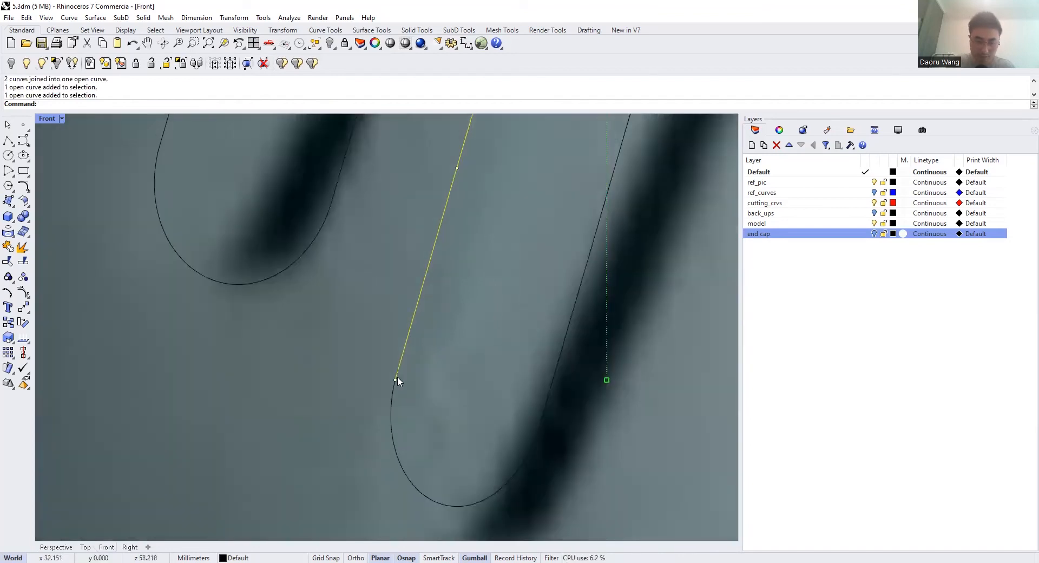
pyautogui.press('Escape')
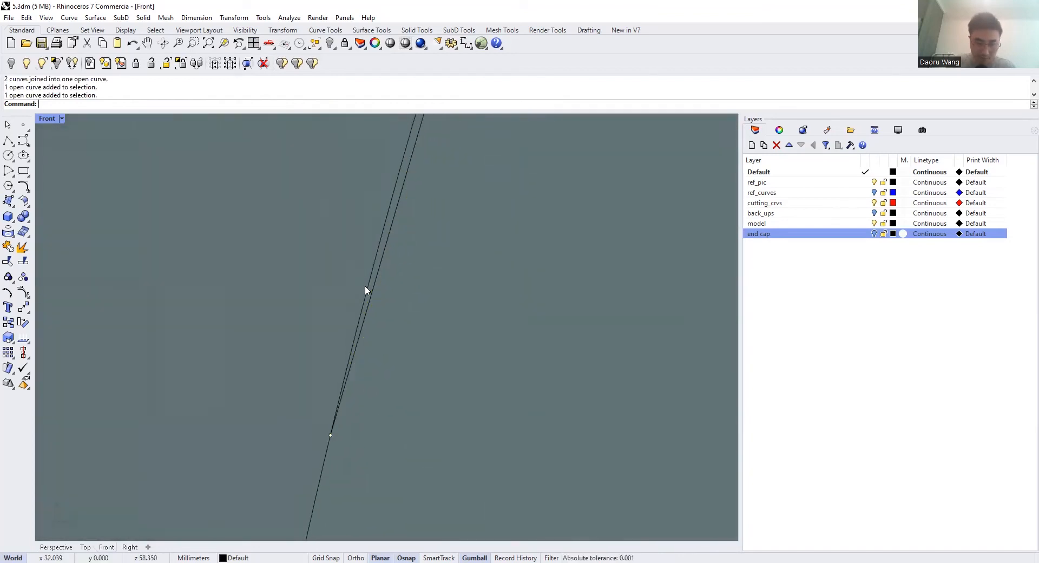
pyautogui.write('tr')
pyautogui.press('space')
pyautogui.click(371, 292)
pyautogui.press('space')
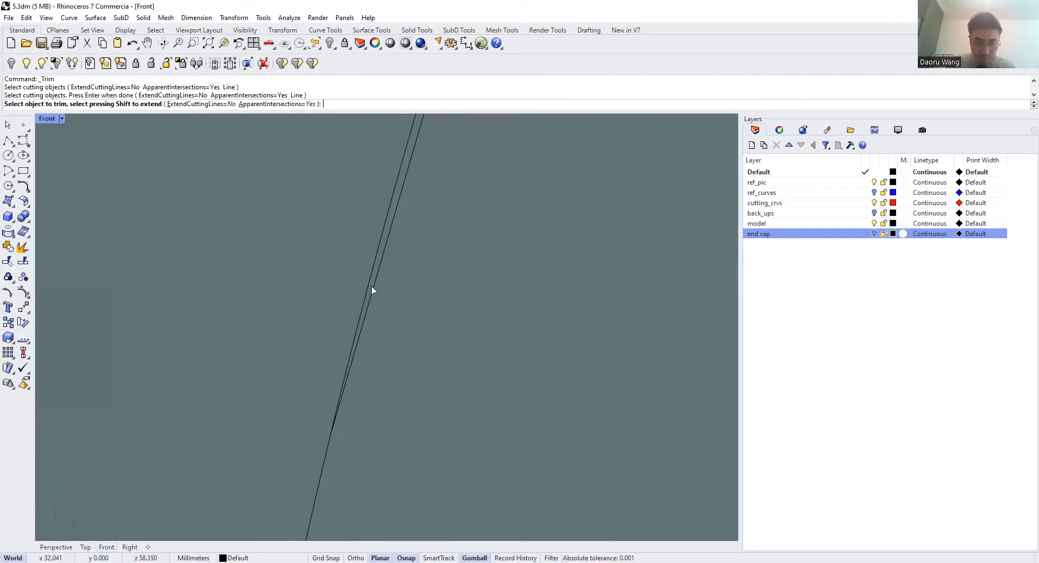
pyautogui.click(371, 291)
pyautogui.click(424, 323)
pyautogui.press('Return')
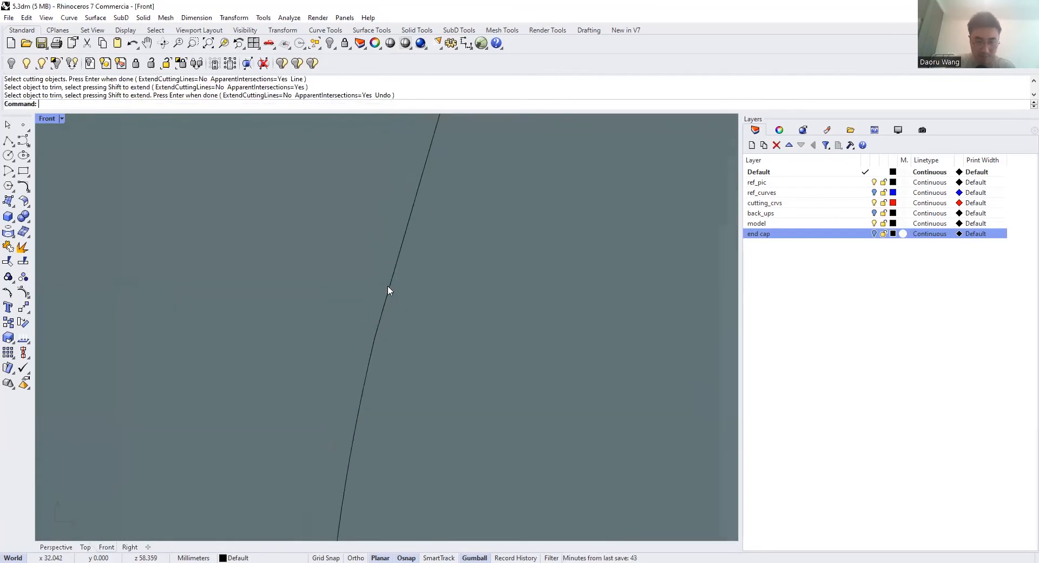
# Examine closely where the lowest slot's rear edge line meets its end arc
pyautogui.scroll(5, 397, 286)
pyautogui.scroll(2, 497, 346)
pyautogui.click(498, 347)
pyautogui.scroll(5, 500, 336)
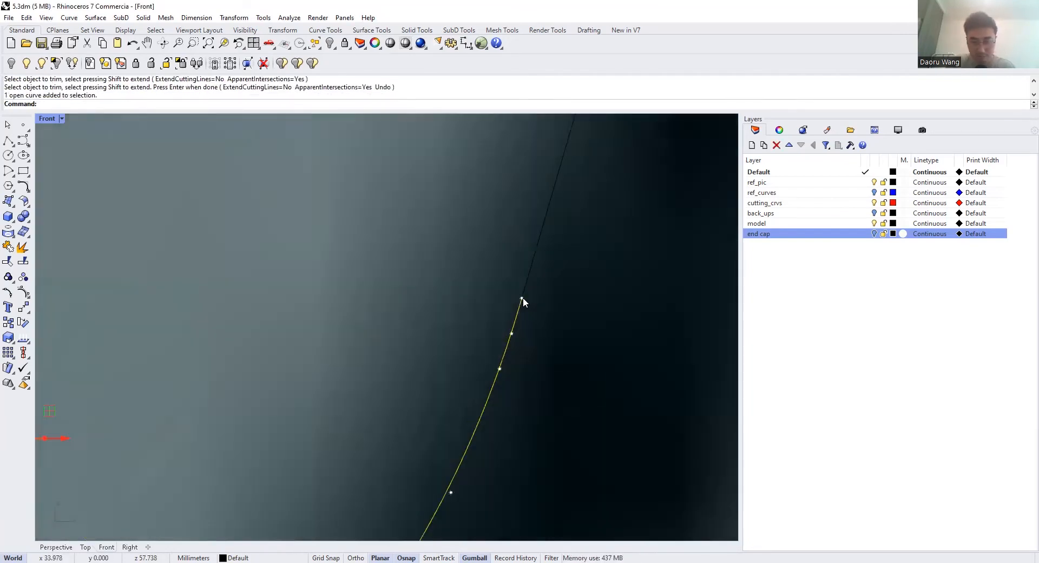
pyautogui.click(520, 298)
pyautogui.moveTo(471, 330); pyautogui.dragTo(507, 377)
pyautogui.press('Escape')
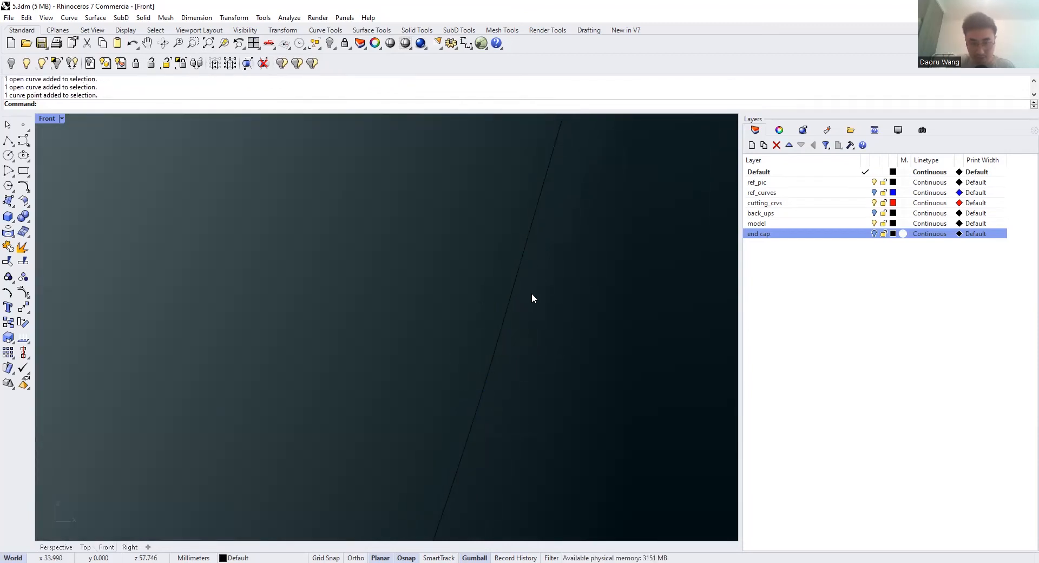
# Move the end control point at the lowest slot's rear junction so the arc and edge line meet
pyautogui.click(472, 420)
pyautogui.moveTo(478, 274); pyautogui.dragTo(543, 333)
pyautogui.press('Return')
pyautogui.click(507, 307)
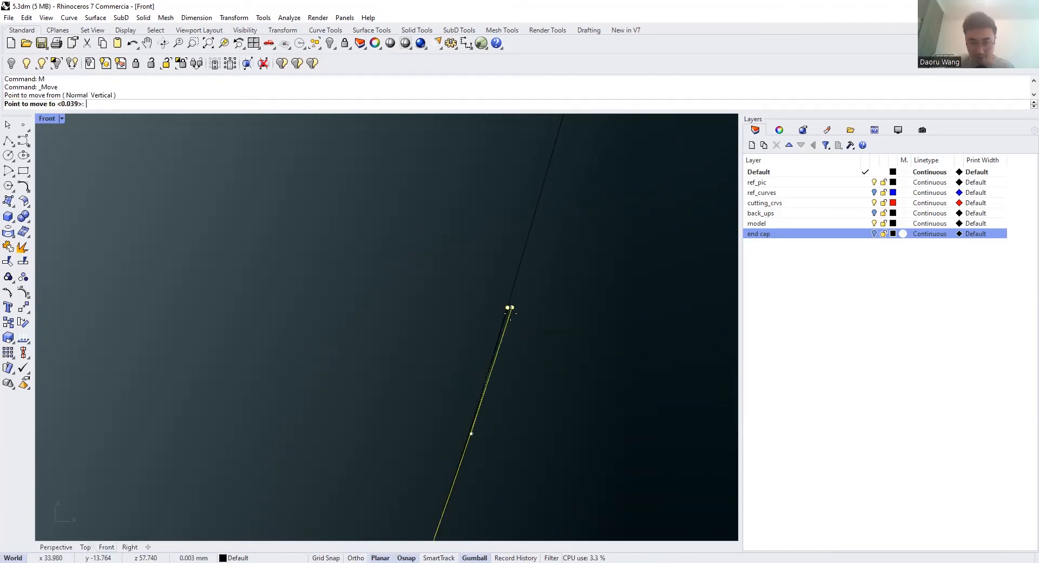
pyautogui.click(581, 396)
pyautogui.write('M')
pyautogui.press('Return')
pyautogui.click(582, 396)
pyautogui.click(492, 352)
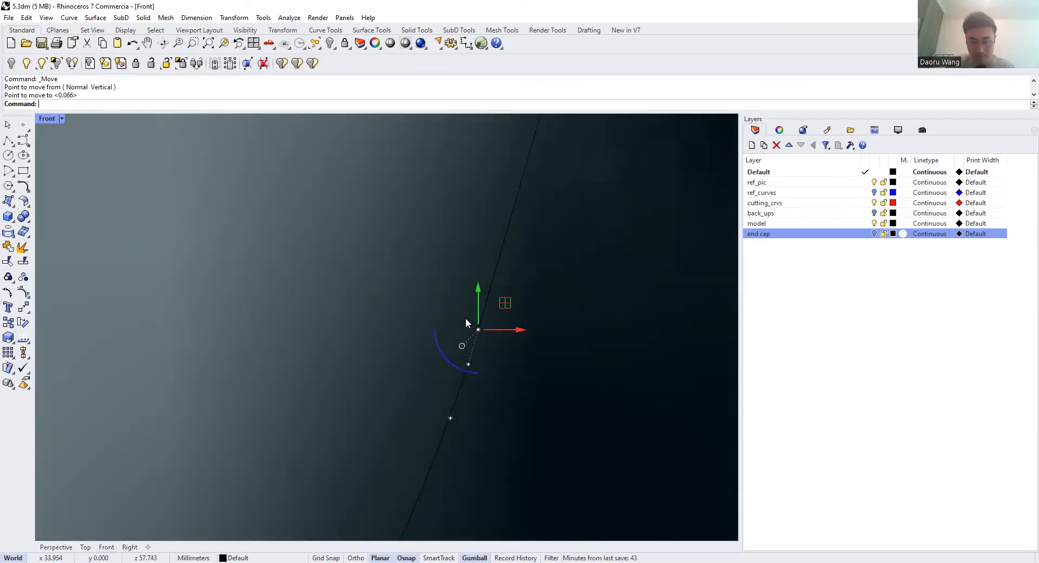
# Join all the slot curves and check the result by selecting the three outlines together
pyautogui.scroll(-6, 465, 317)
pyautogui.scroll(-14, 507, 382)
pyautogui.moveTo(489, 397); pyautogui.dragTo(373, 245)
pyautogui.click(8, 261)
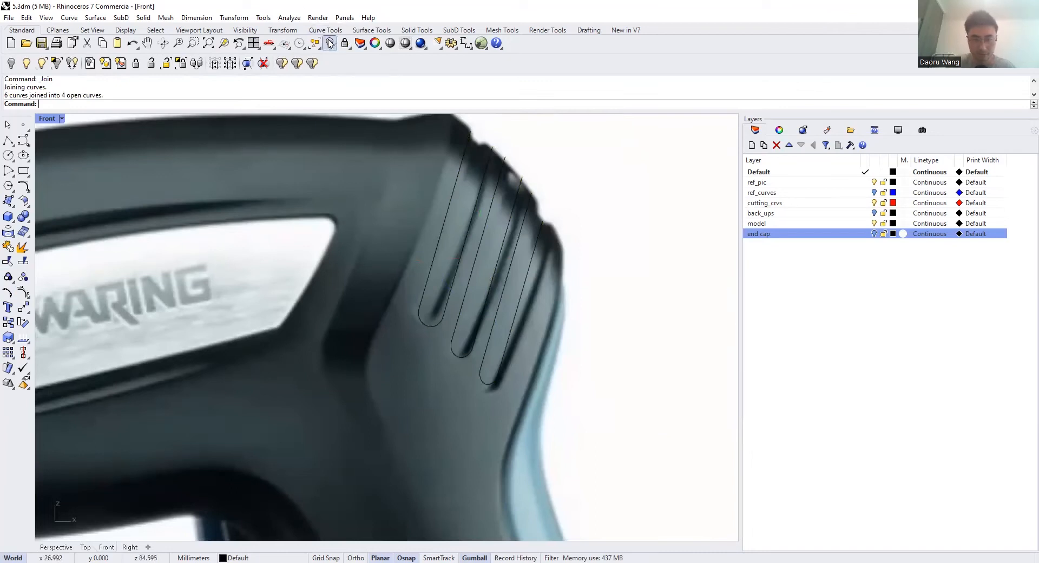
pyautogui.moveTo(559, 378); pyautogui.dragTo(437, 228)
pyautogui.press('Escape')
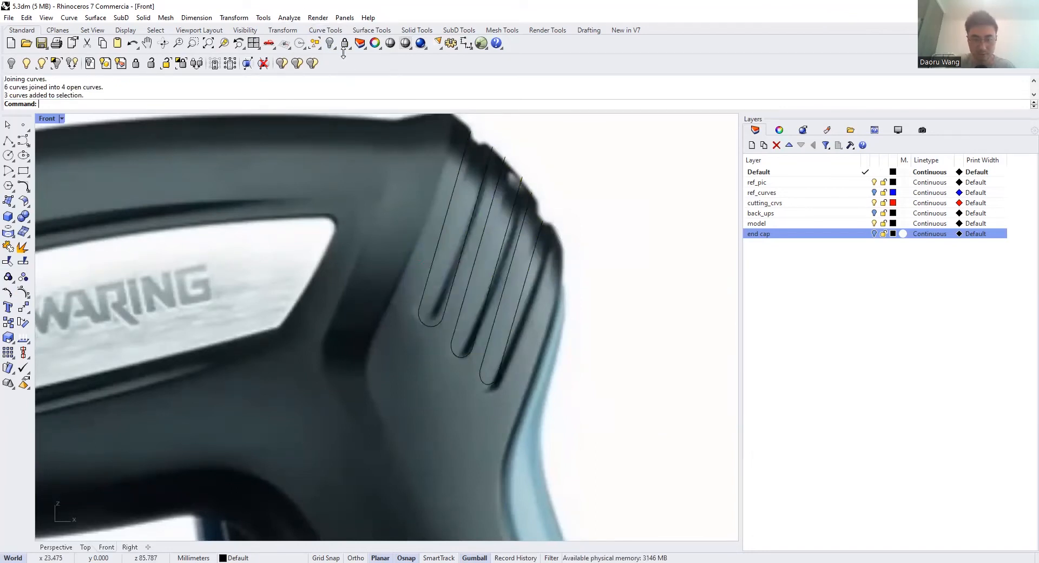
# Show the hidden objects and isolate the rear housing polysurface together with the three slot outlines
pyautogui.click(336, 46)
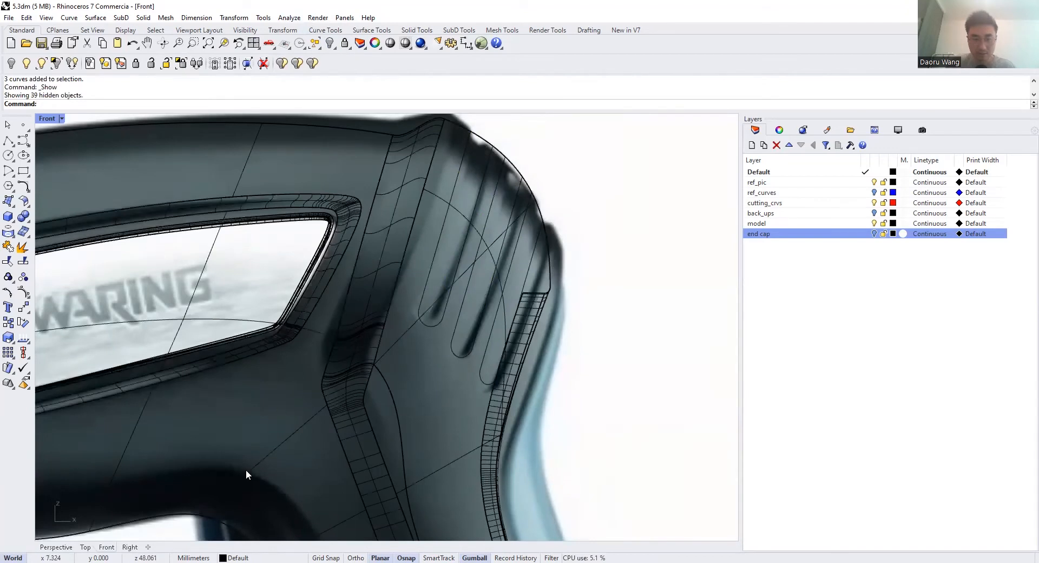
pyautogui.click(402, 335)
pyautogui.keyDown('shift'); pyautogui.click(433, 325); pyautogui.keyUp('shift')
pyautogui.keyDown('shift'); pyautogui.click(475, 339); pyautogui.keyUp('shift')
pyautogui.keyDown('shift'); pyautogui.click(487, 343); pyautogui.keyUp('shift')
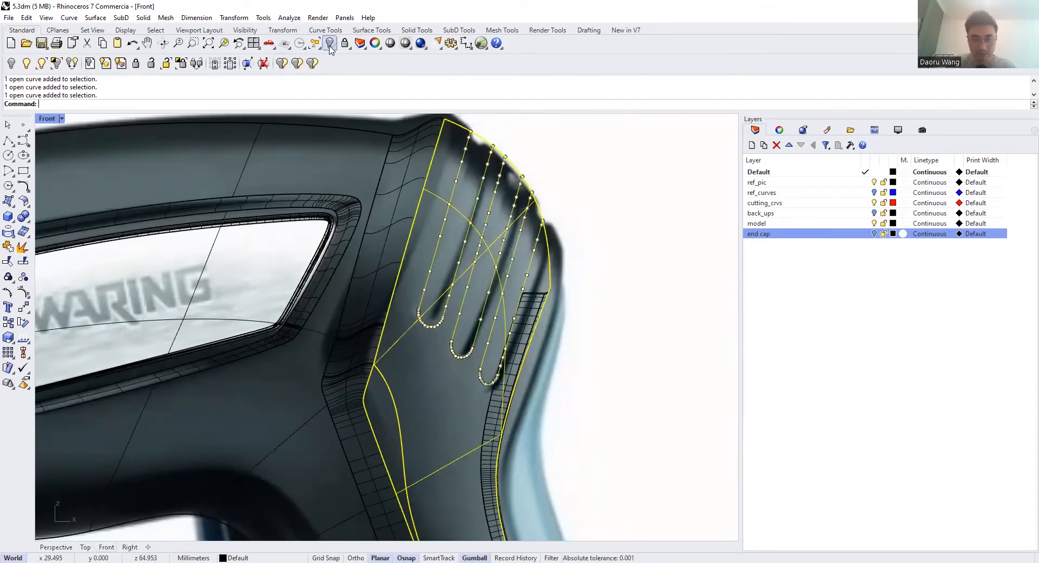
pyautogui.hotkey('ctrl', 'shift', 'h')
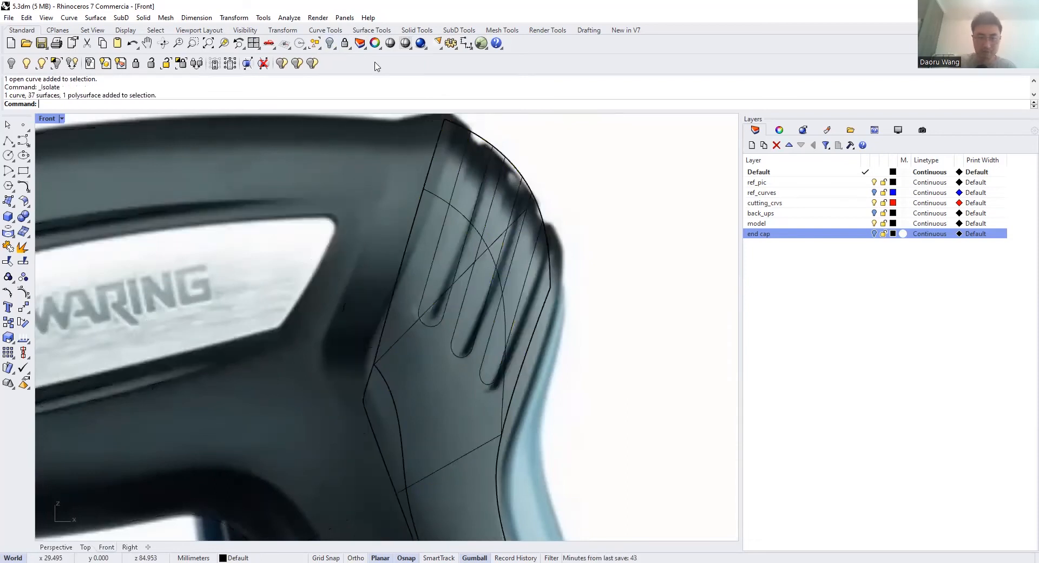
# Split the rear housing polysurface using the three slot outlines as cutting objects
pyautogui.press('Return')
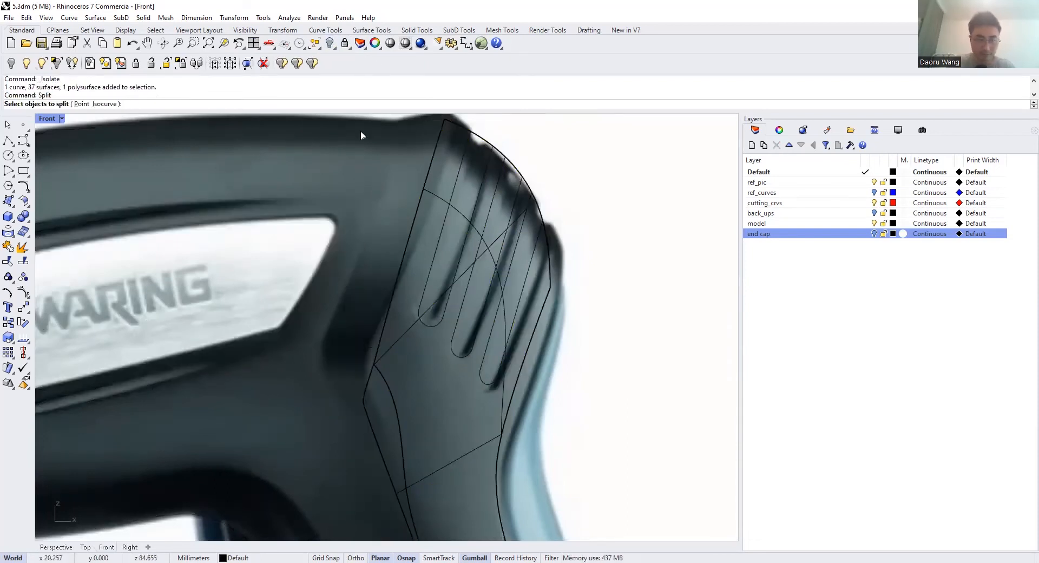
pyautogui.click(438, 198)
pyautogui.press('Return')
pyautogui.click(476, 200)
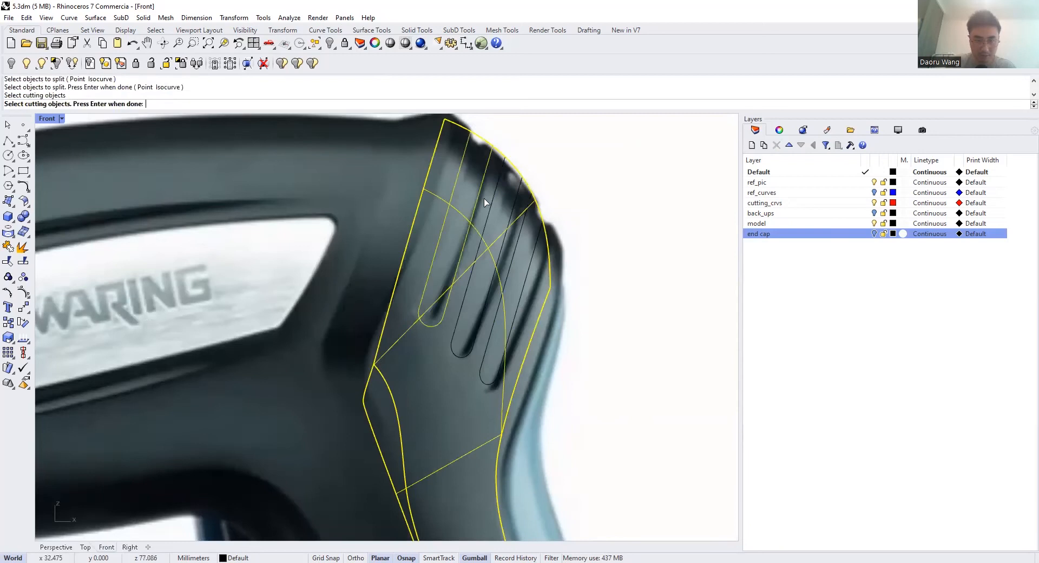
pyautogui.click(506, 217)
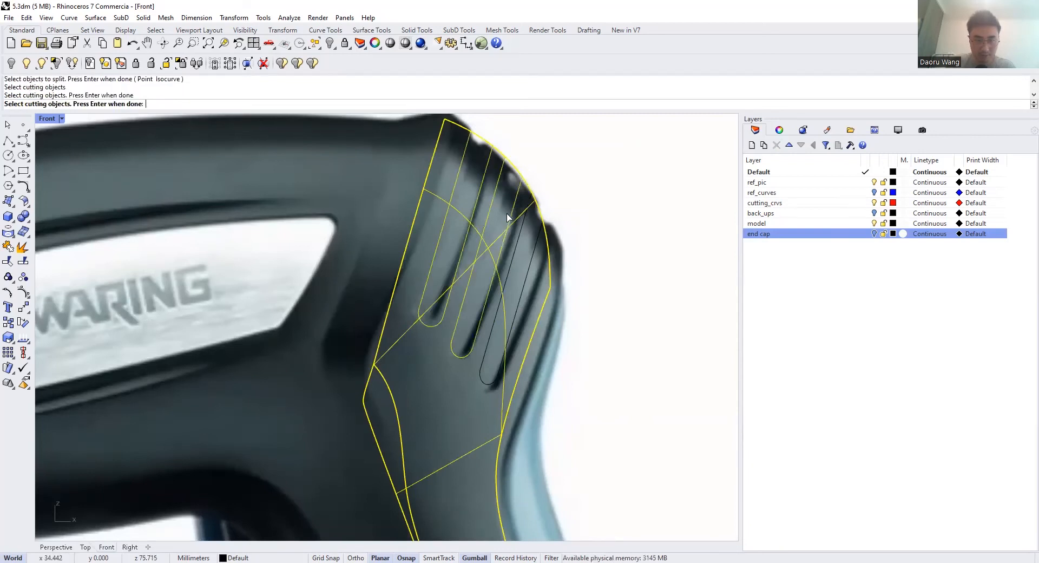
pyautogui.click(514, 247)
pyautogui.press('Return')
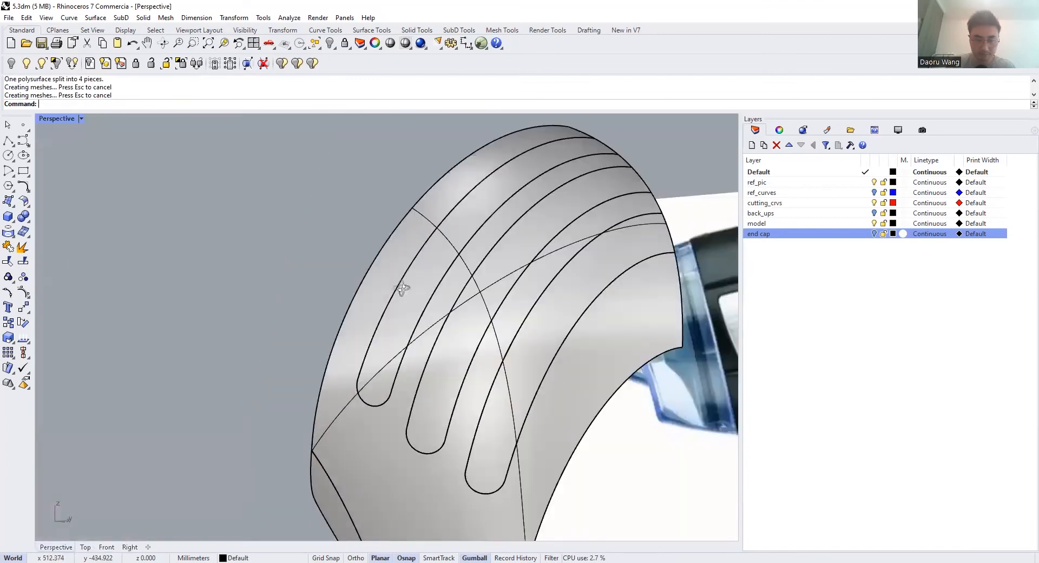
# In the perspective view, select the three slot-shaped surfaces split from the rear housing and compare with the vents in the reference picture
pyautogui.moveTo(385, 274)
pyautogui.mouseDown(button='right')
pyautogui.moveTo(407, 310)
pyautogui.moveTo(397, 308)
pyautogui.moveTo(451, 326)
pyautogui.moveTo(474, 318)
pyautogui.mouseUp(button='right')
pyautogui.scroll(5, 395, 305)
pyautogui.click(396, 298)
pyautogui.keyDown('shift'); pyautogui.click(413, 335); pyautogui.keyUp('shift')
pyautogui.scroll(-7, 415, 335)
pyautogui.scroll(6, 451, 325)
pyautogui.keyDown('shift'); pyautogui.click(430, 315); pyautogui.keyUp('shift')
pyautogui.scroll(-7, 431, 314)
pyautogui.scroll(3, 466, 298)
pyautogui.scroll(-5, 454, 275)
pyautogui.scroll(7, 536, 292)
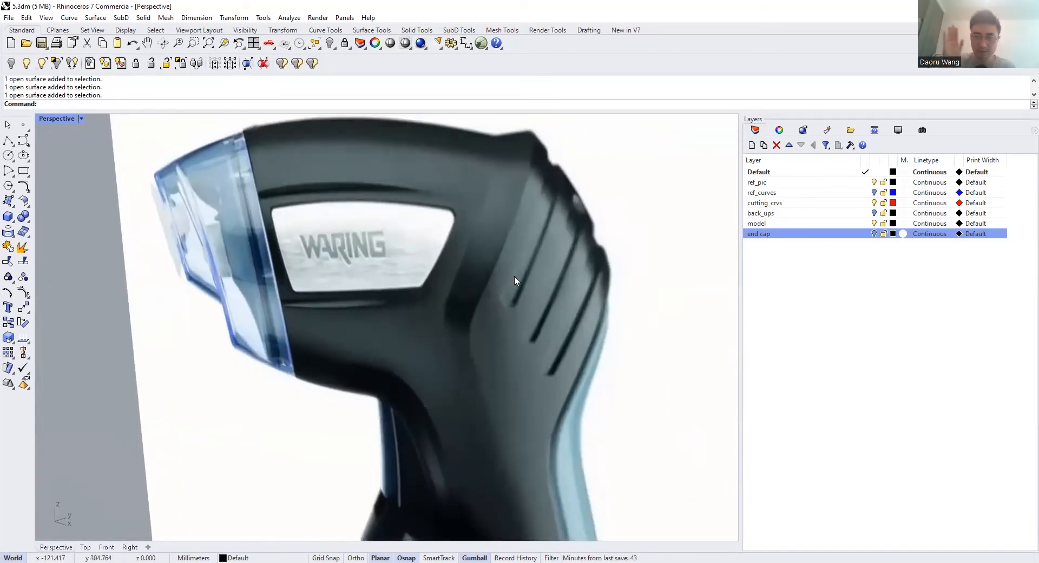
pyautogui.moveTo(513, 275); pyautogui.dragTo(489, 295, button='right')
pyautogui.scroll(-8, 522, 252)
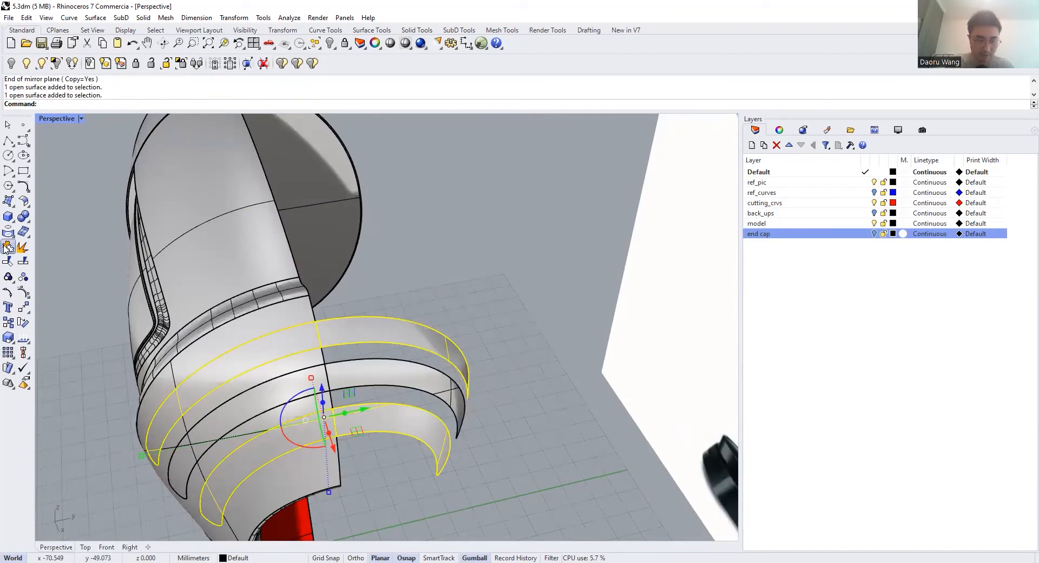
# Join each mirrored slot surface to its original half and select the three resulting slot polysurfaces
pyautogui.click(6, 248)
pyautogui.click(398, 333)
pyautogui.click(397, 350)
pyautogui.click(394, 364)
pyautogui.keyDown('shift'); pyautogui.click(394, 338); pyautogui.keyUp('shift')
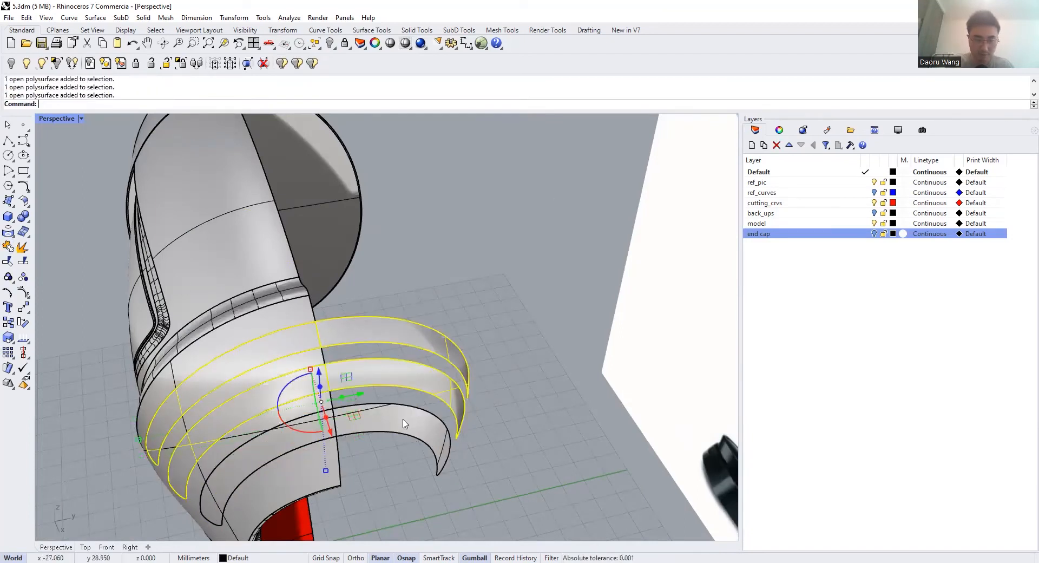
pyautogui.keyDown('shift'); pyautogui.click(396, 427); pyautogui.keyUp('shift')
# Offset the three joined slot polysurfaces by 0.5 mm with all directions flipped towards the inside of the housing
pyautogui.write('offsetsrf')
pyautogui.press('Return')
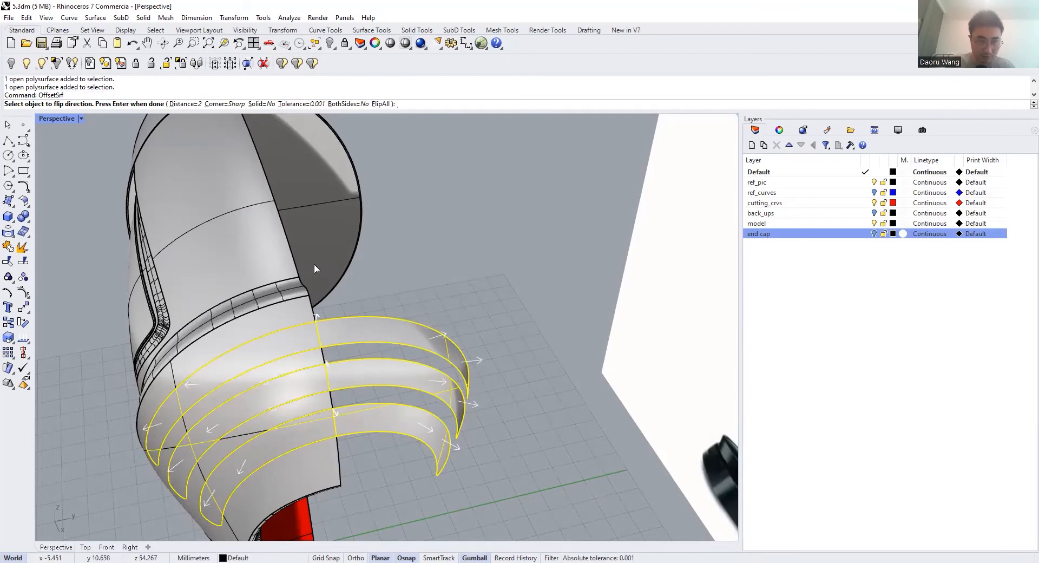
pyautogui.click(182, 104)
pyautogui.write('0.5')
pyautogui.press('Return')
pyautogui.moveTo(439, 244); pyautogui.dragTo(456, 264, button='right')
pyautogui.scroll(3, 448, 270)
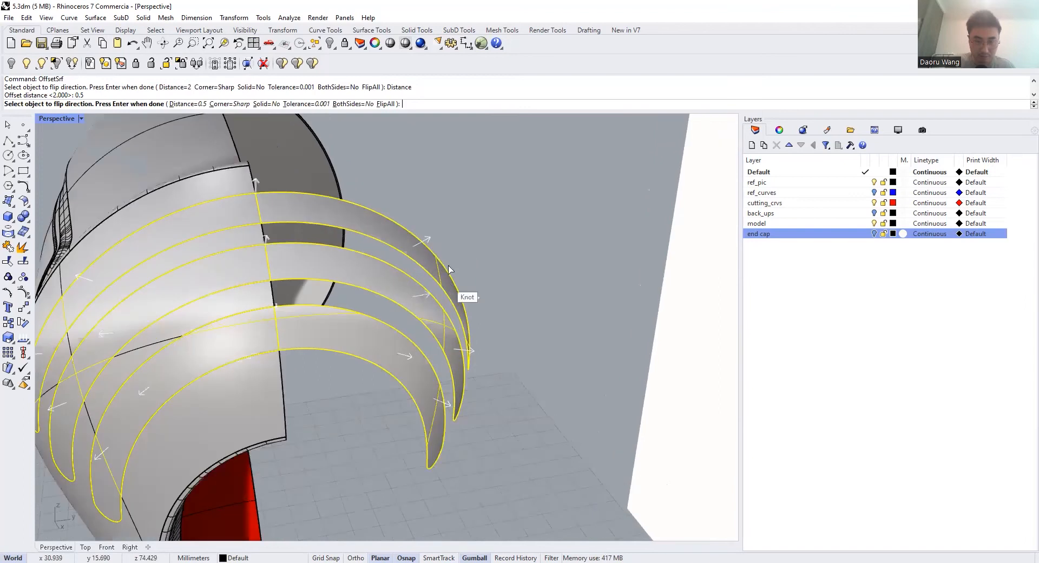
pyautogui.click(387, 104)
pyautogui.moveTo(472, 299); pyautogui.dragTo(342, 173, button='right')
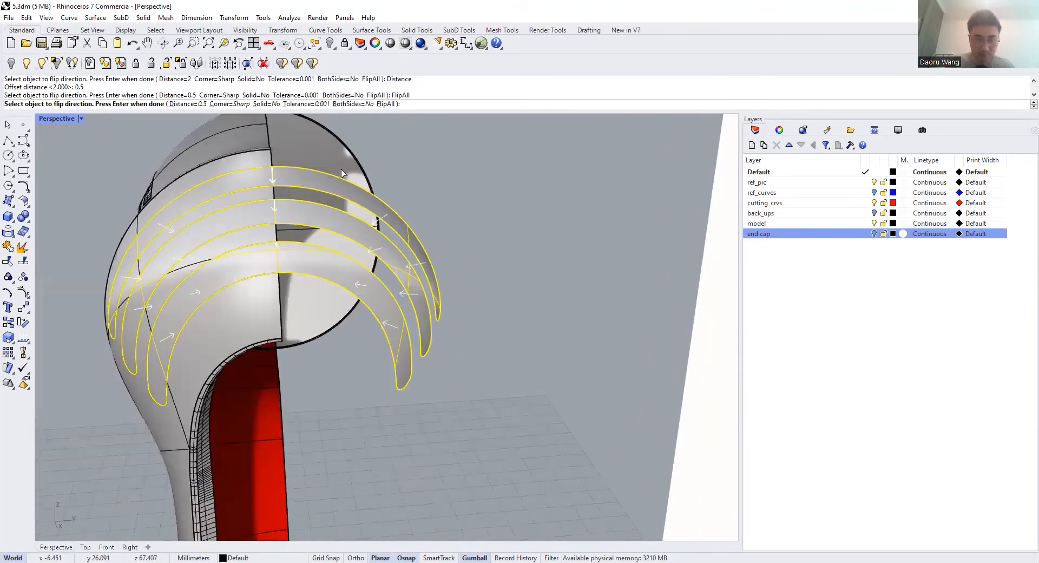
pyautogui.scroll(2, 346, 176)
pyautogui.press('Return')
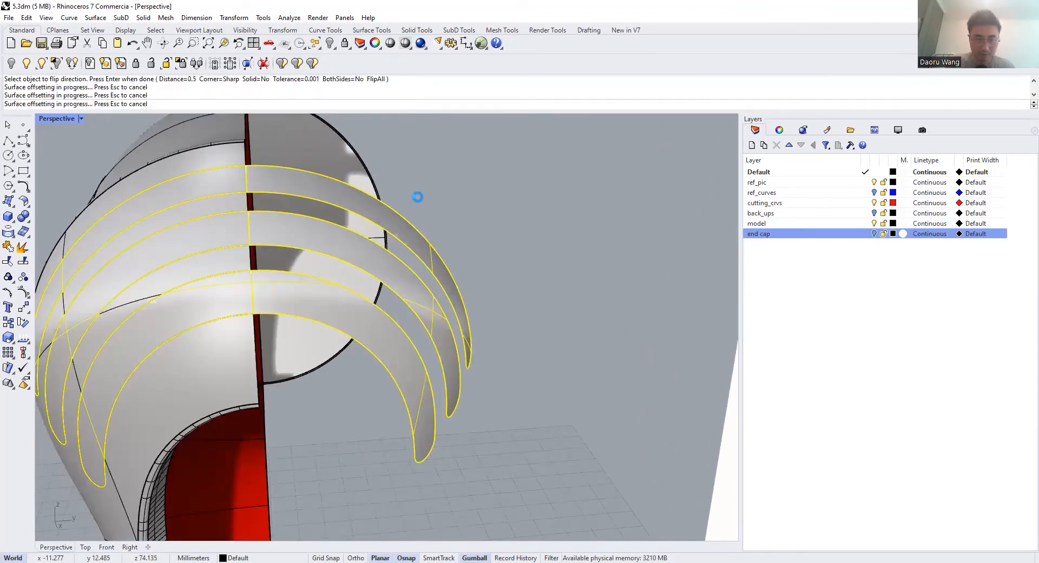
pyautogui.moveTo(422, 199); pyautogui.dragTo(336, 133, button='right')
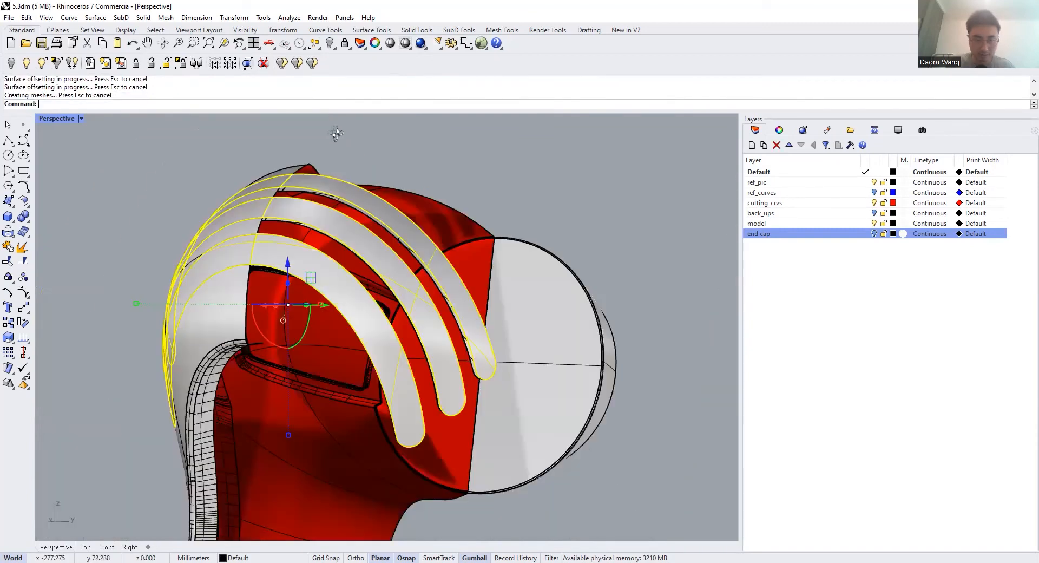
pyautogui.press('Escape')
# Move the three original outer slot polysurfaces to the back_ups layer
pyautogui.moveTo(389, 253); pyautogui.dragTo(365, 315, button='right')
pyautogui.click(354, 268)
pyautogui.keyDown('shift'); pyautogui.click(366, 316); pyautogui.keyUp('shift')
pyautogui.moveTo(383, 222); pyautogui.dragTo(385, 225, button='right')
pyautogui.keyDown('shift'); pyautogui.click(385, 225); pyautogui.keyUp('shift')
pyautogui.moveTo(216, 549); pyautogui.dragTo(260, 549, button='right')
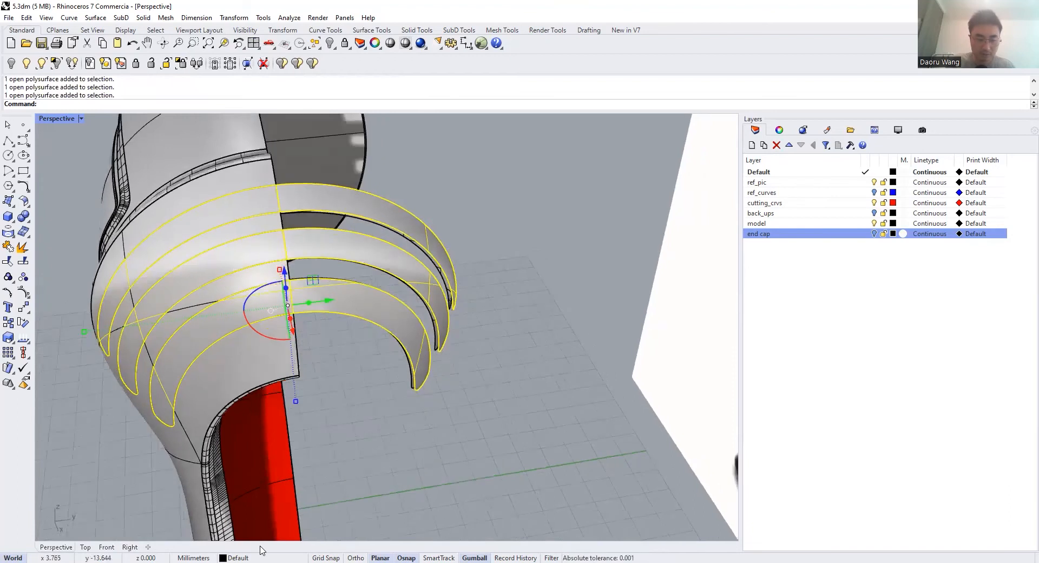
pyautogui.click(257, 558)
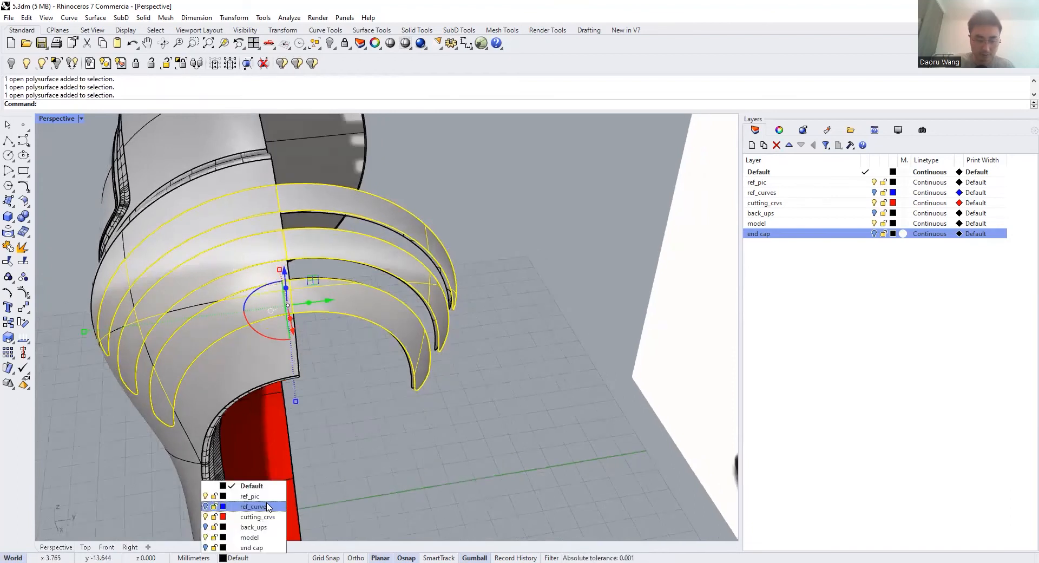
pyautogui.click(273, 531)
# Select the three inward-offset slot polysurfaces and isolate them
pyautogui.click(365, 308)
pyautogui.keyDown('shift'); pyautogui.click(383, 253); pyautogui.keyUp('shift')
pyautogui.keyDown('shift'); pyautogui.click(398, 221); pyautogui.keyUp('shift')
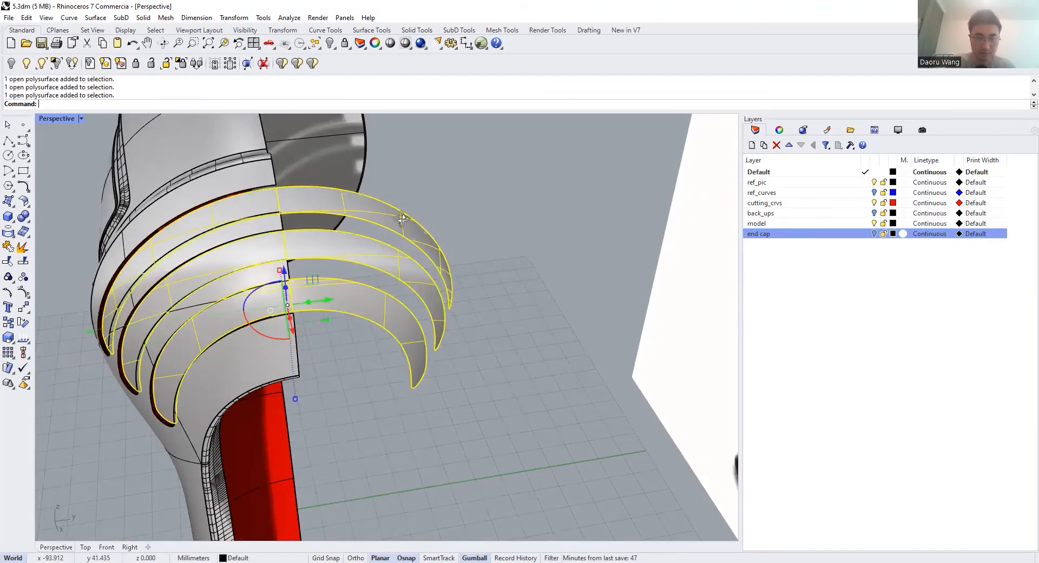
pyautogui.moveTo(401, 220); pyautogui.dragTo(453, 213, button='right')
pyautogui.click(334, 50)
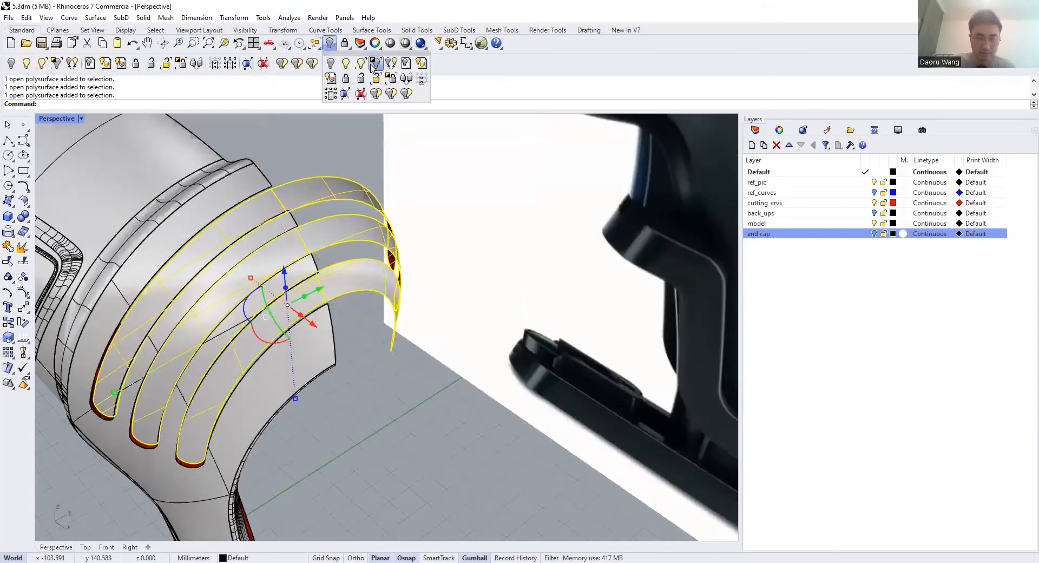
pyautogui.click(375, 63)
# Explode the isolated offset slot polysurfaces and delete their three mirrored halves
pyautogui.hotkey('ctrl', 'a')
pyautogui.click(22, 247)
pyautogui.moveTo(359, 364); pyautogui.dragTo(303, 169, button='right')
pyautogui.press('Delete')
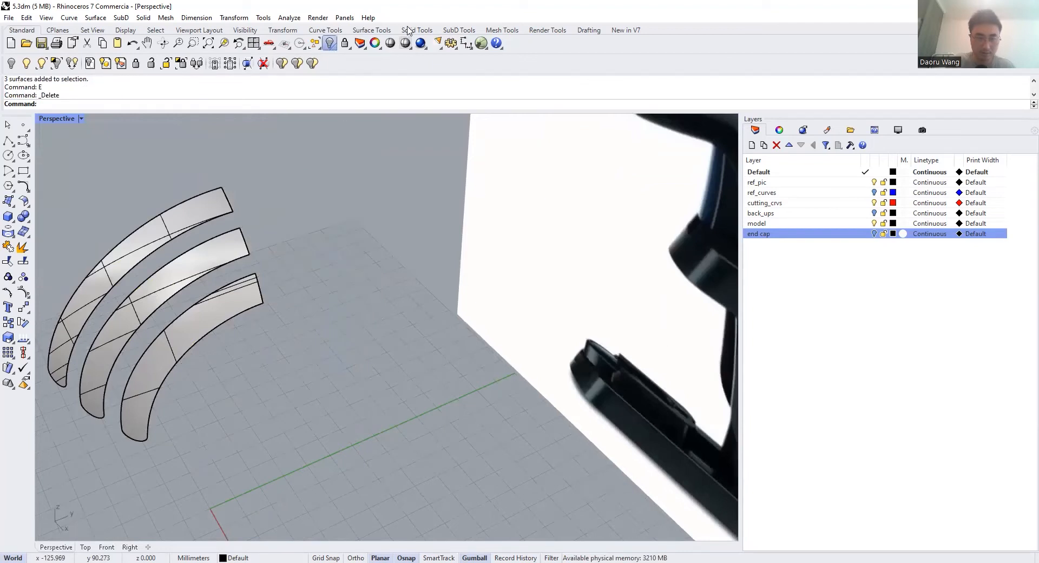
# Show the hidden objects and examine the recessed slots on the model against the vent grooves in the reference picture
pyautogui.rightClick(329, 43)
pyautogui.moveTo(337, 195); pyautogui.dragTo(409, 152, button='right')
pyautogui.scroll(5, 363, 178)
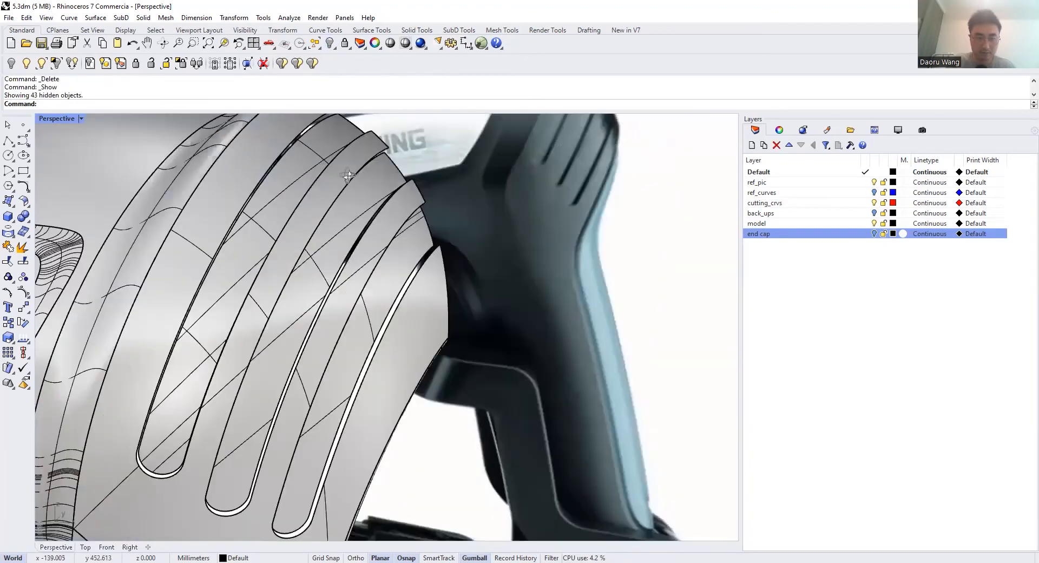
pyautogui.moveTo(346, 172); pyautogui.dragTo(379, 188, button='right')
pyautogui.scroll(-5, 331, 218)
pyautogui.moveTo(321, 214); pyautogui.dragTo(413, 216, button='right')
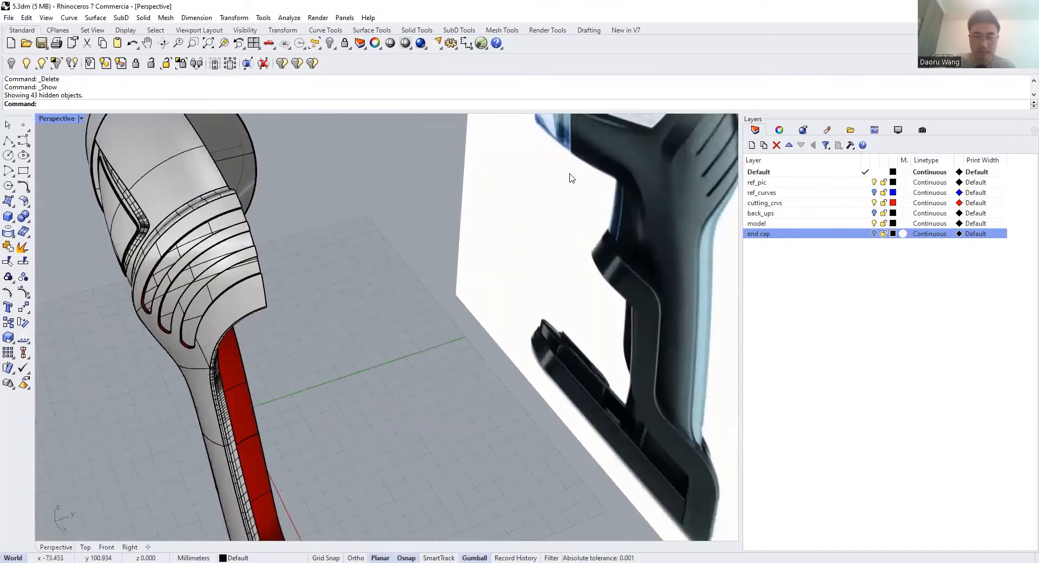
pyautogui.moveTo(571, 177); pyautogui.dragTo(591, 164, button='right')
pyautogui.scroll(5, 554, 164)
pyautogui.scroll(-5, 510, 236)
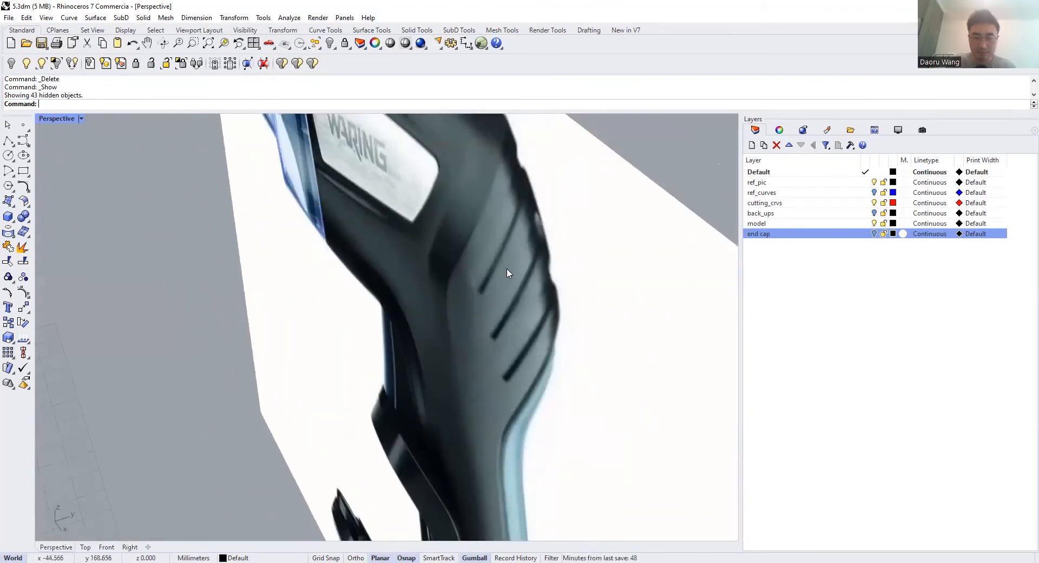
pyautogui.moveTo(515, 225); pyautogui.dragTo(499, 251, button='right')
pyautogui.scroll(5, 499, 251)
pyautogui.scroll(-1, 541, 320)
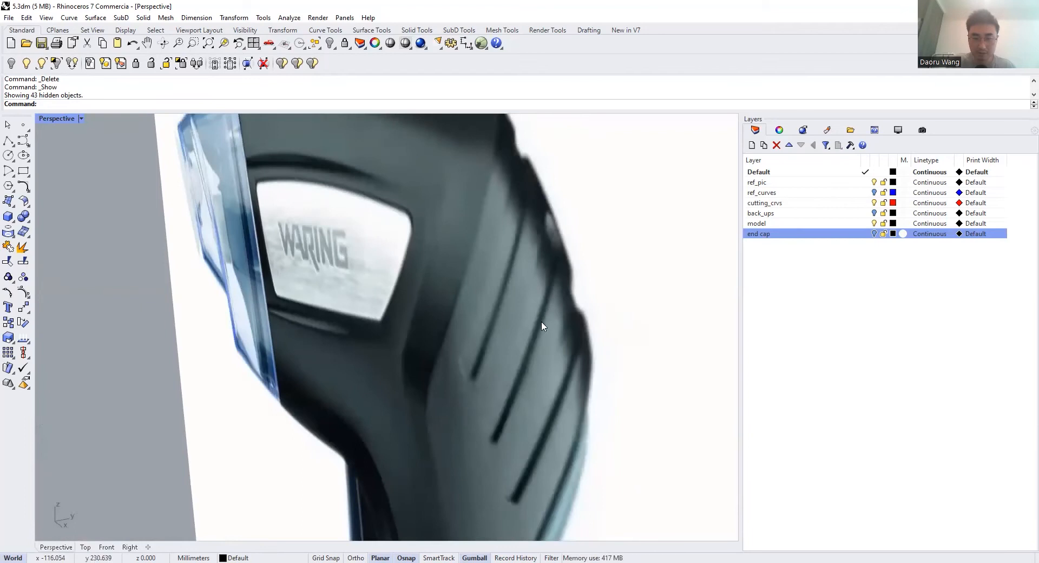
pyautogui.scroll(1, 521, 327)
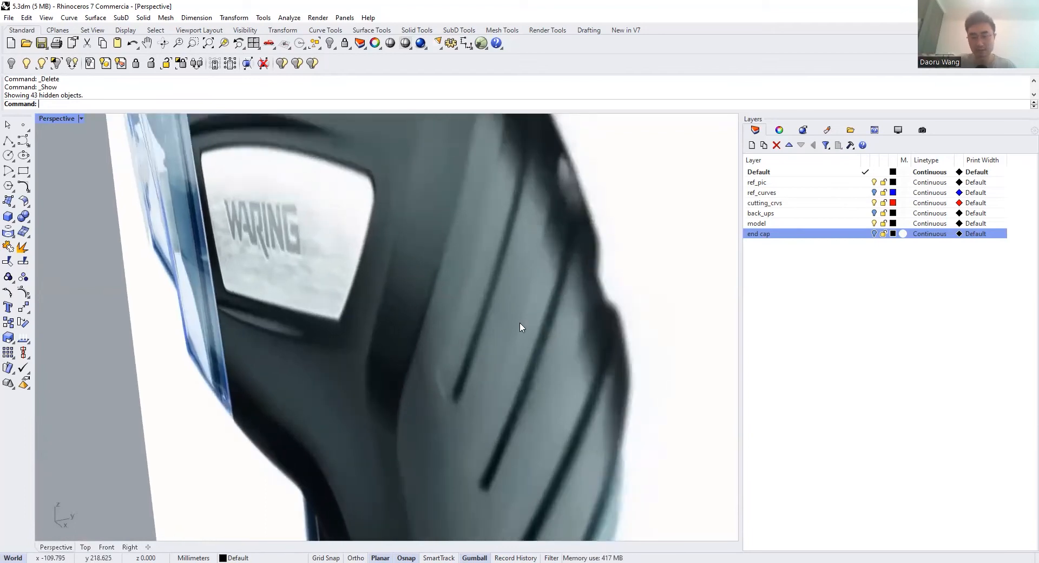
pyautogui.scroll(-1, 521, 327)
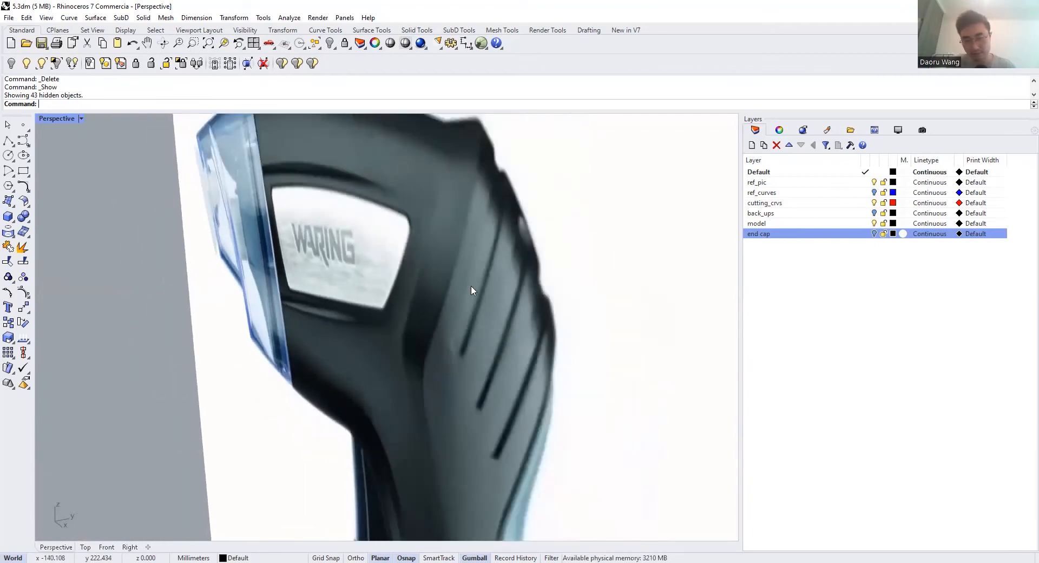
pyautogui.scroll(-8, 522, 251)
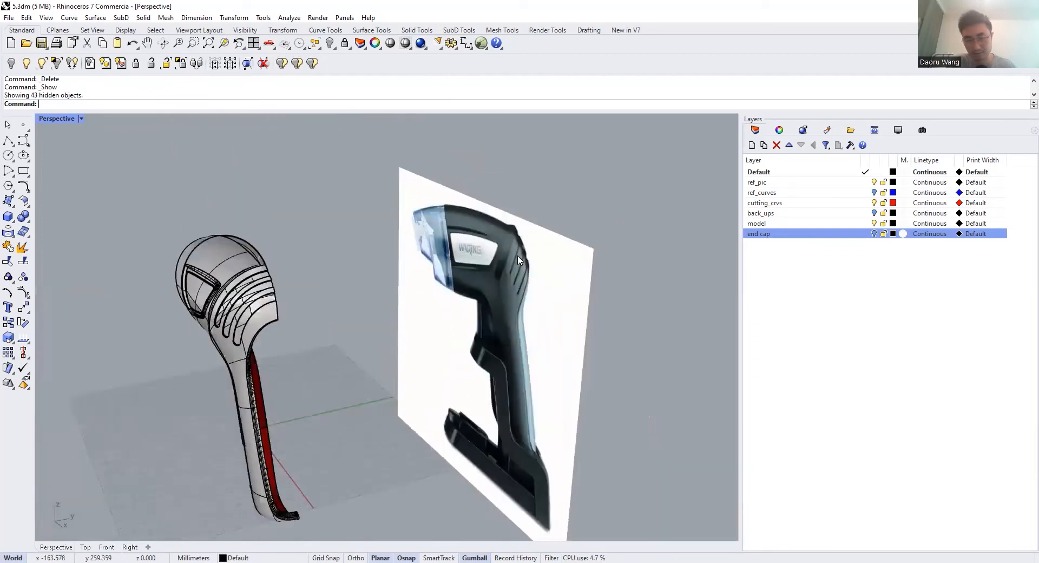
# Select the three recessed slot surfaces in the rear housing and isolate them
pyautogui.moveTo(254, 303); pyautogui.dragTo(309, 309, button='right')
pyautogui.scroll(10, 341, 298)
pyautogui.click(357, 243)
pyautogui.scroll(-2, 357, 244)
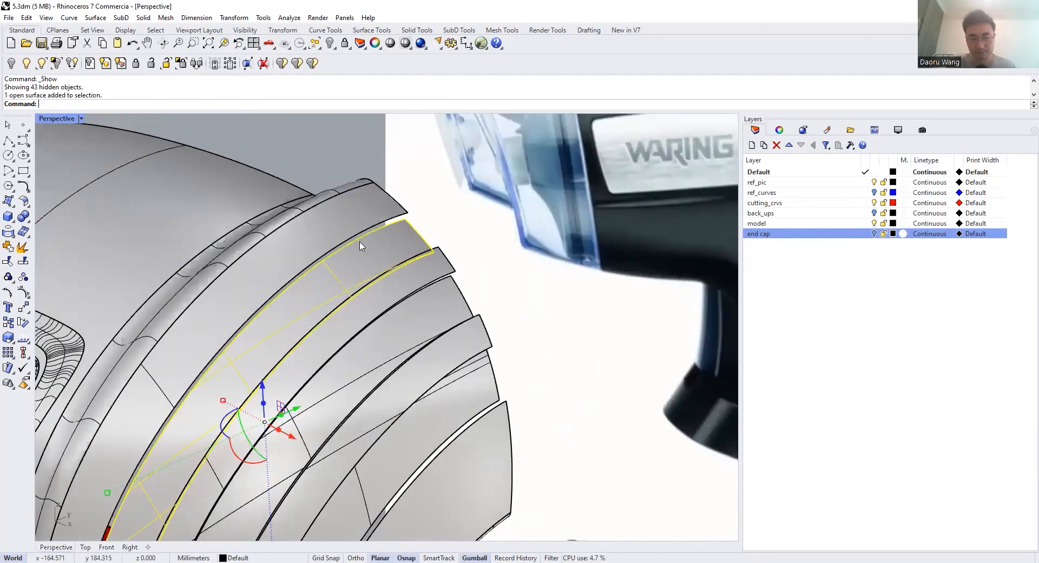
pyautogui.scroll(-2, 377, 241)
pyautogui.press('Escape')
pyautogui.click(334, 265)
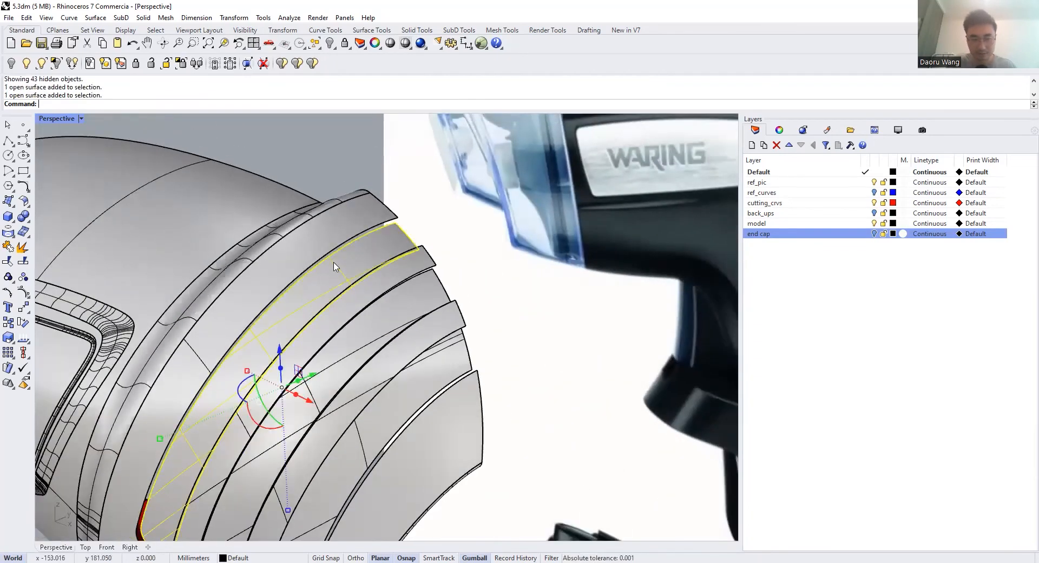
pyautogui.scroll(-4, 373, 238)
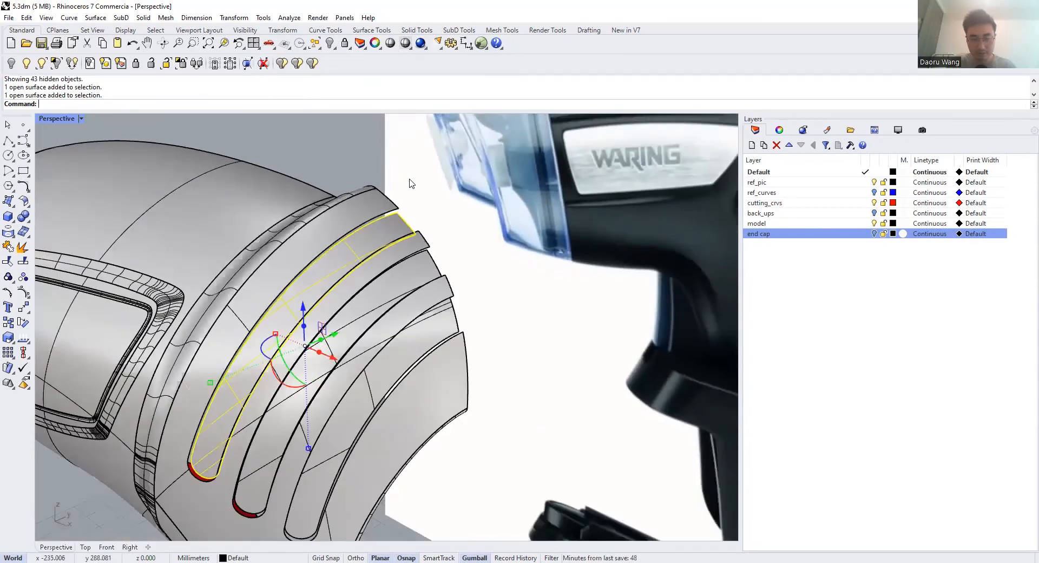
pyautogui.scroll(3, 377, 202)
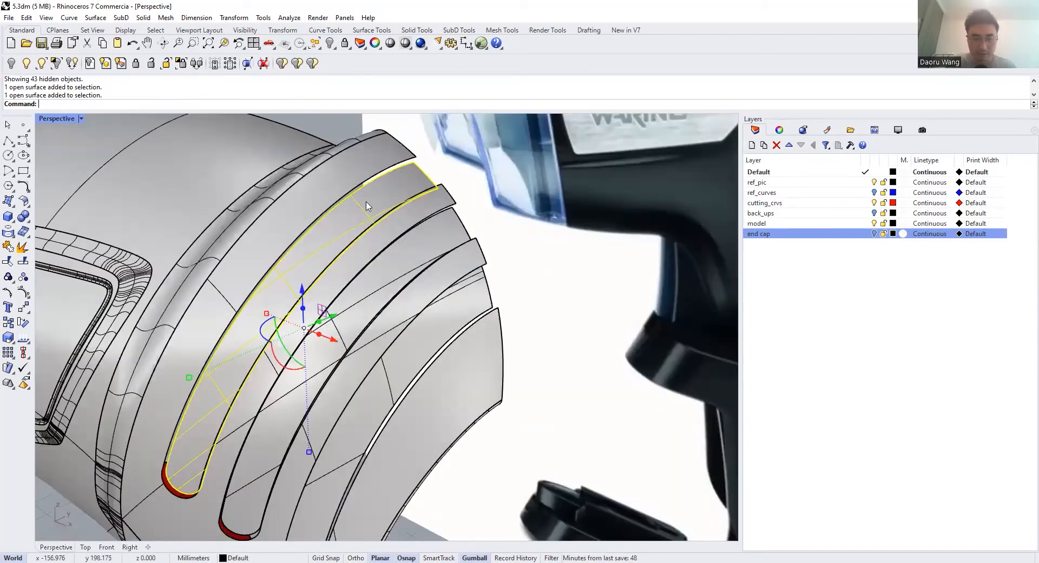
pyautogui.keyDown('shift'); pyautogui.click(377, 285); pyautogui.keyUp('shift')
pyautogui.keyDown('shift'); pyautogui.click(444, 320); pyautogui.keyUp('shift')
pyautogui.moveTo(342, 207); pyautogui.dragTo(361, 76, button='right')
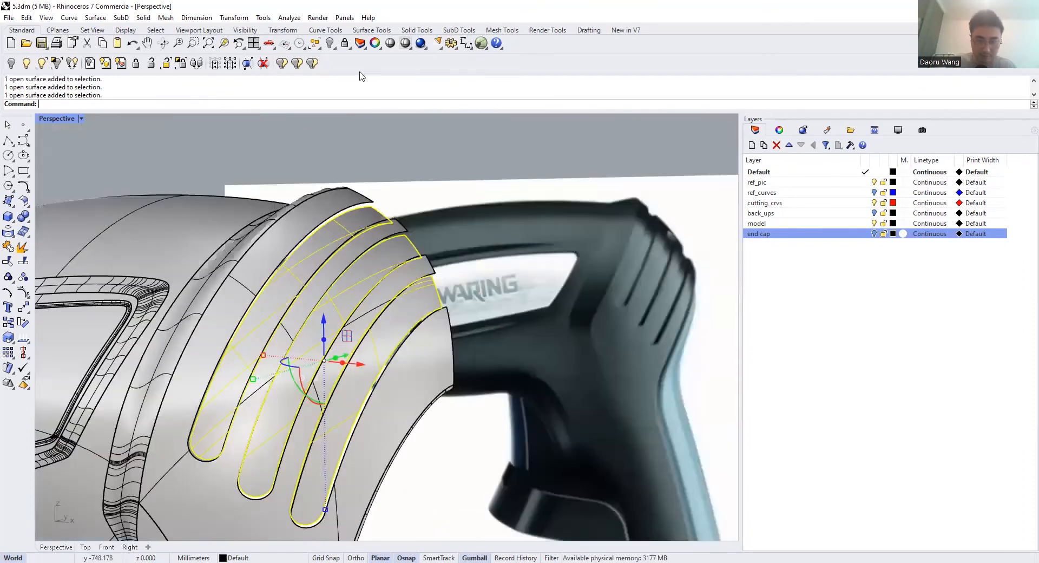
pyautogui.click(336, 48)
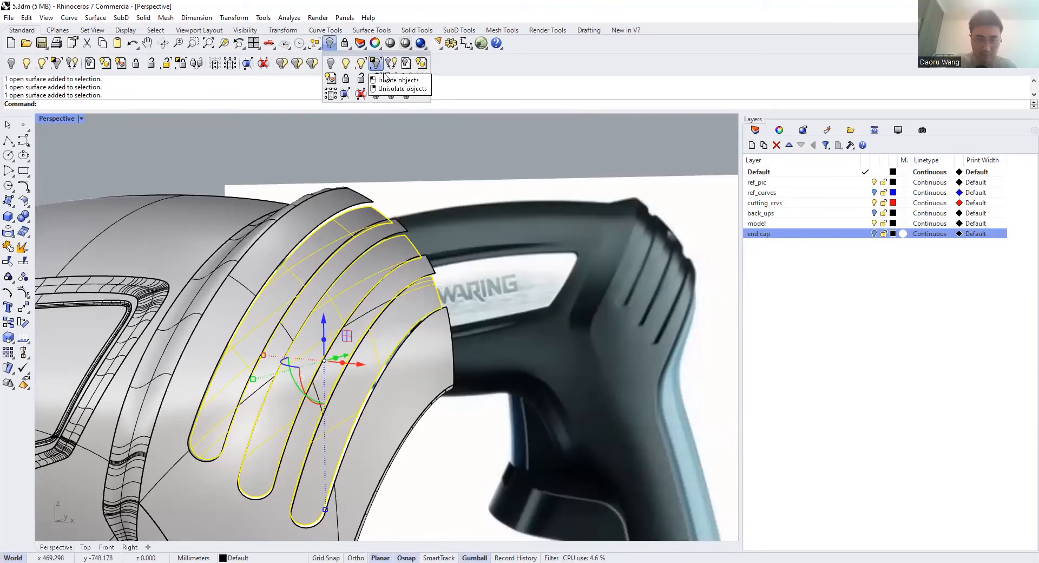
pyautogui.click(375, 63)
pyautogui.scroll(-5, 318, 232)
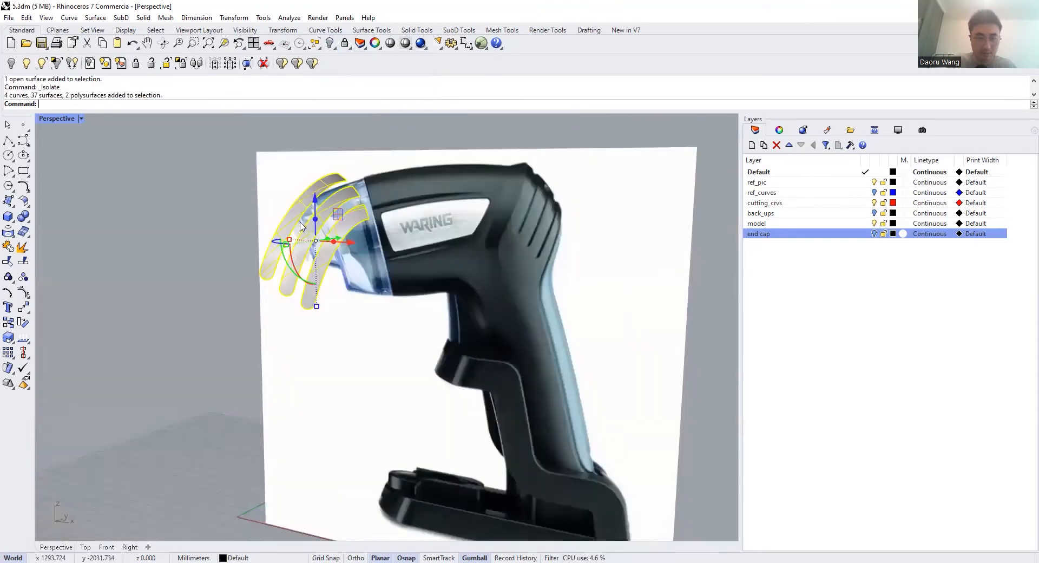
# Try to offset the edge outline of the uppermost slot surface inward by 0.5 mm with the curve Offset command
pyautogui.moveTo(318, 232); pyautogui.dragTo(287, 254, button='right')
pyautogui.scroll(5, 287, 254)
pyautogui.write('Of')
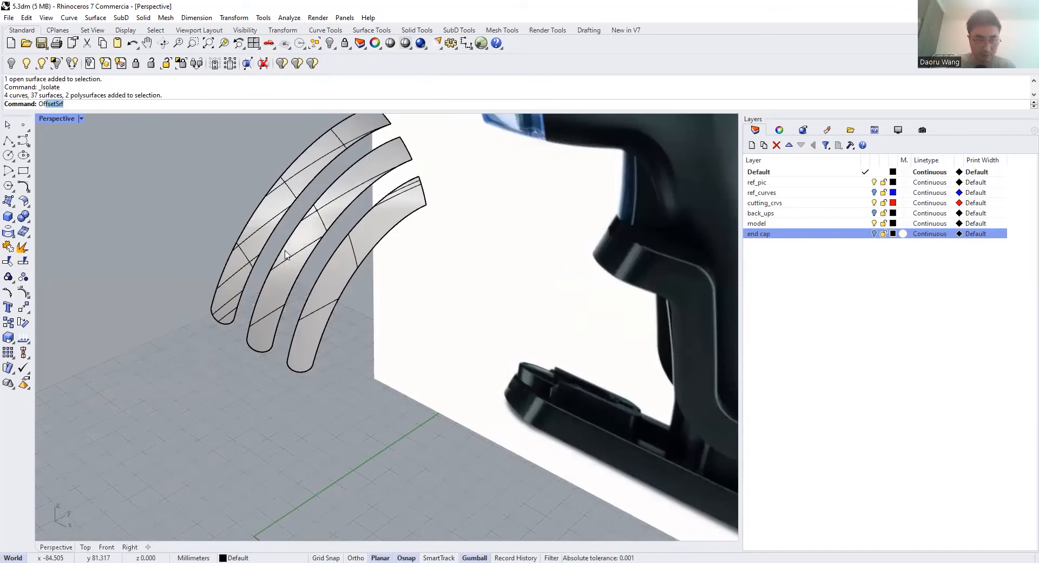
pyautogui.press('Return')
pyautogui.click(284, 173)
pyautogui.scroll(3, 292, 176)
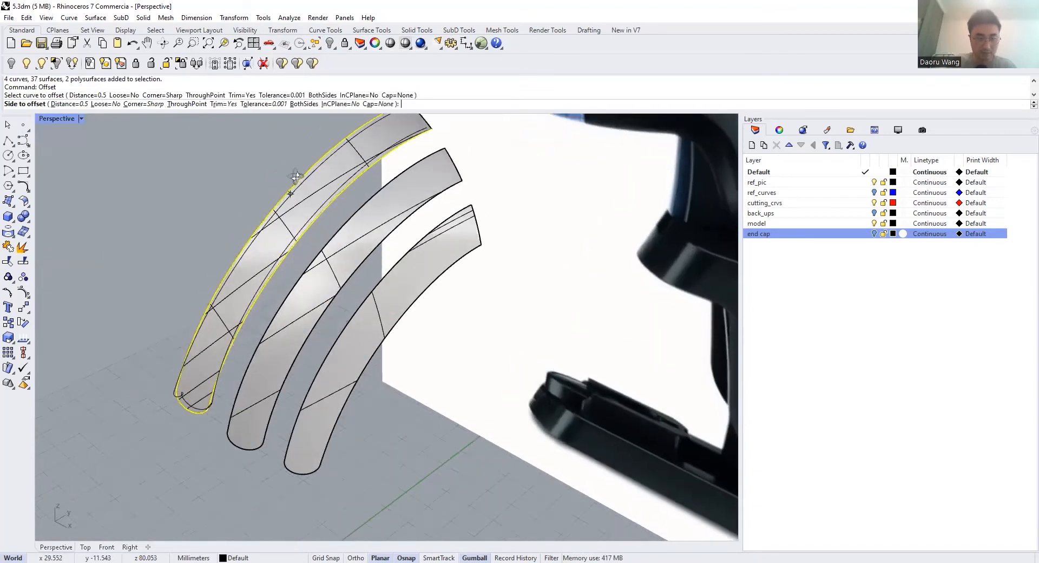
pyautogui.moveTo(295, 177); pyautogui.dragTo(299, 200, button='right')
pyautogui.click(307, 209)
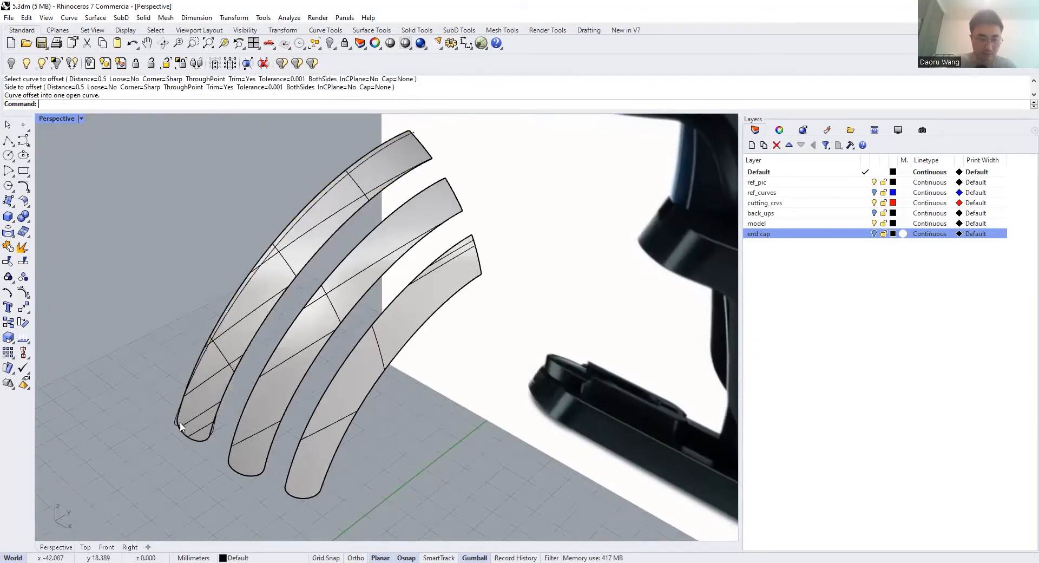
# Inspect the offset curve at the rounded end of the uppermost slot and delete it
pyautogui.scroll(5, 174, 434)
pyautogui.click(153, 447)
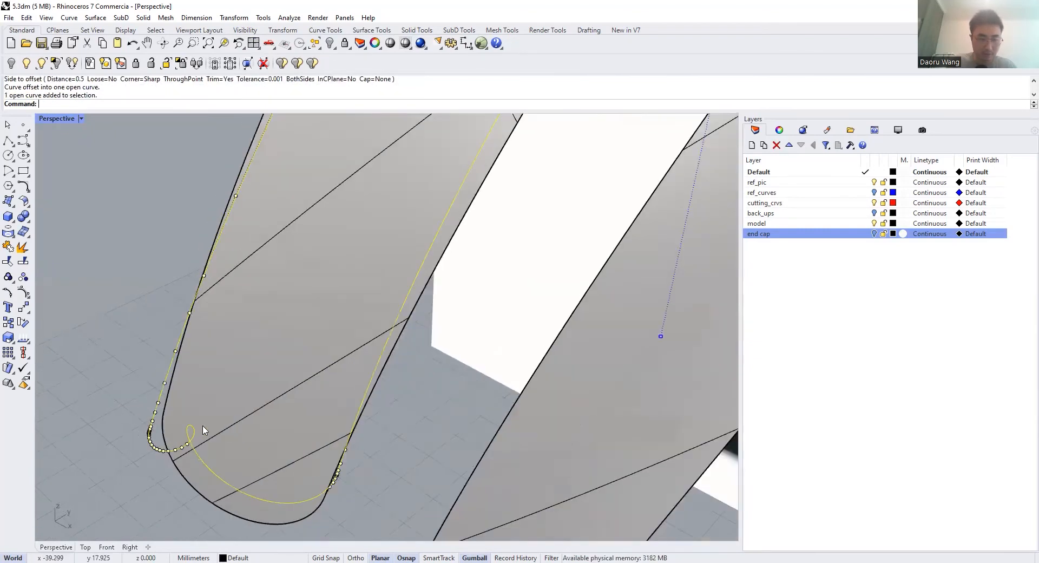
pyautogui.scroll(-6, 204, 430)
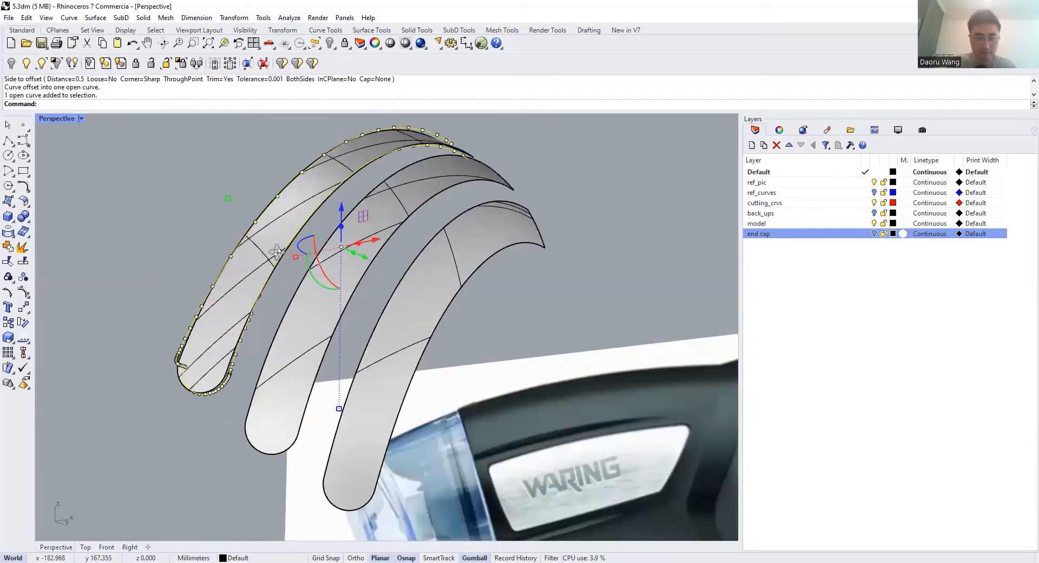
pyautogui.moveTo(277, 252); pyautogui.dragTo(206, 411, button='right')
pyautogui.press('Delete')
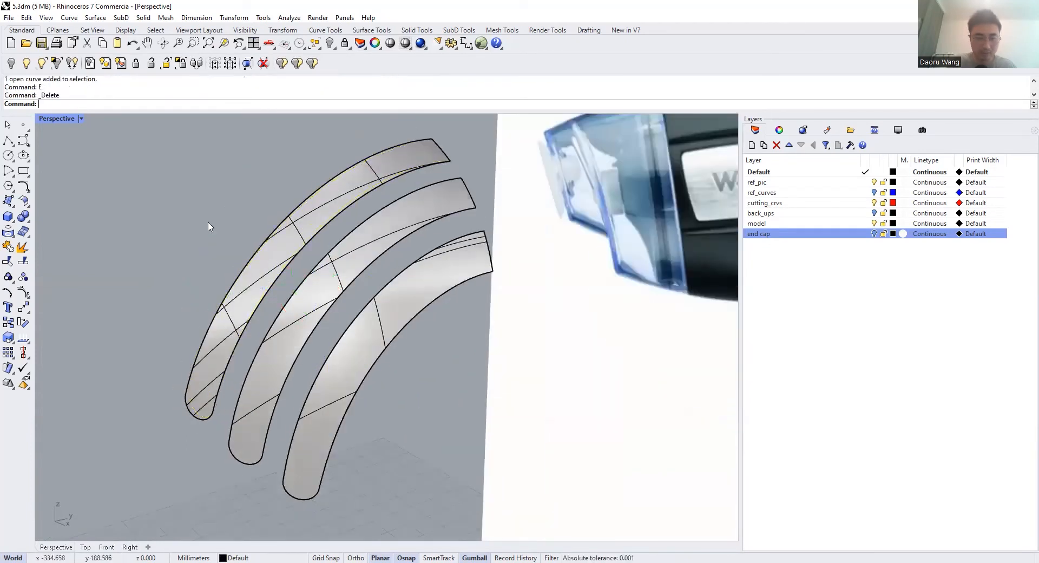
pyautogui.click(23, 201)
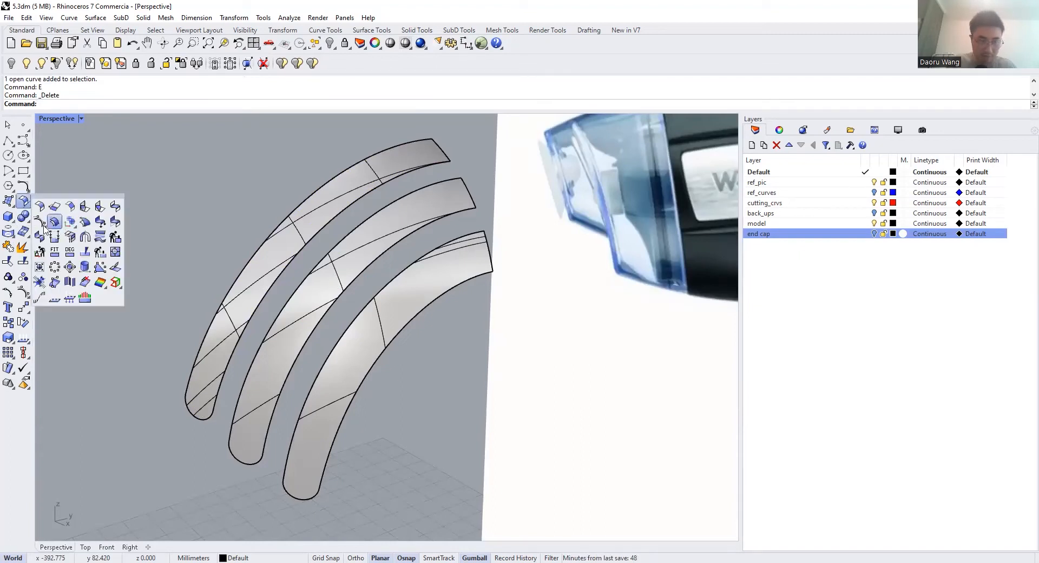
pyautogui.click(13, 206)
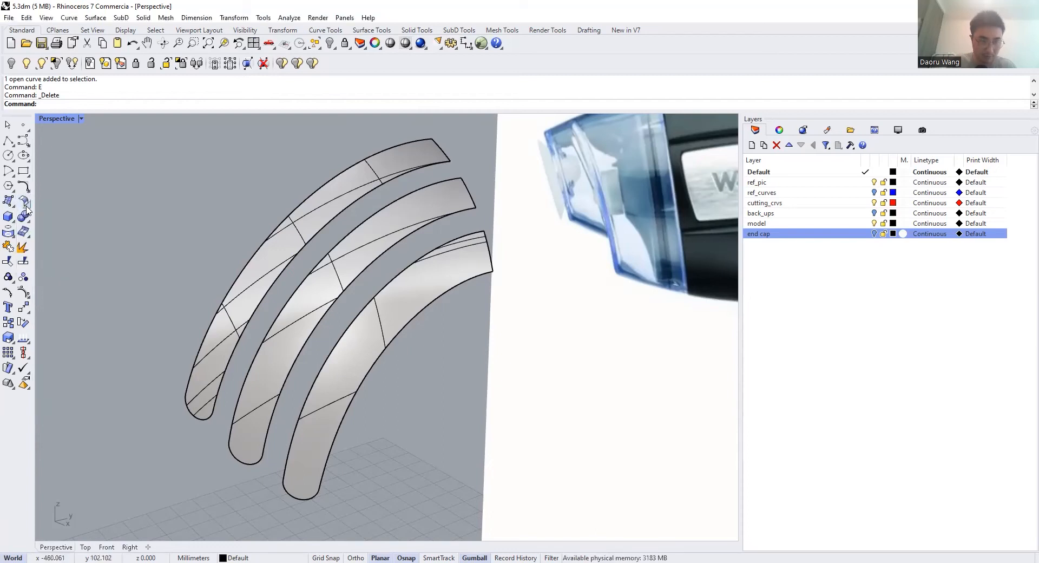
pyautogui.click(27, 208)
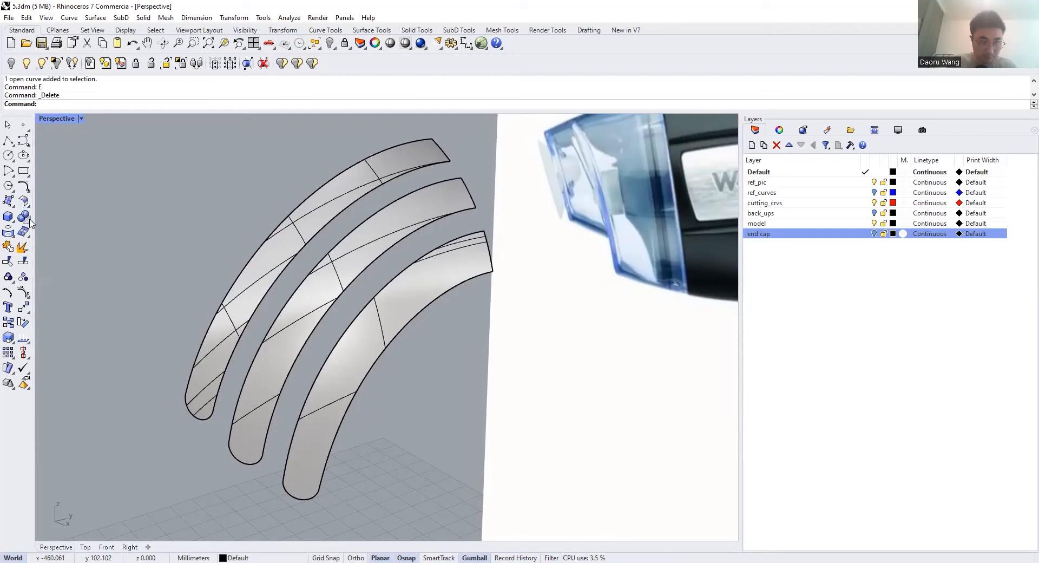
pyautogui.click(28, 221)
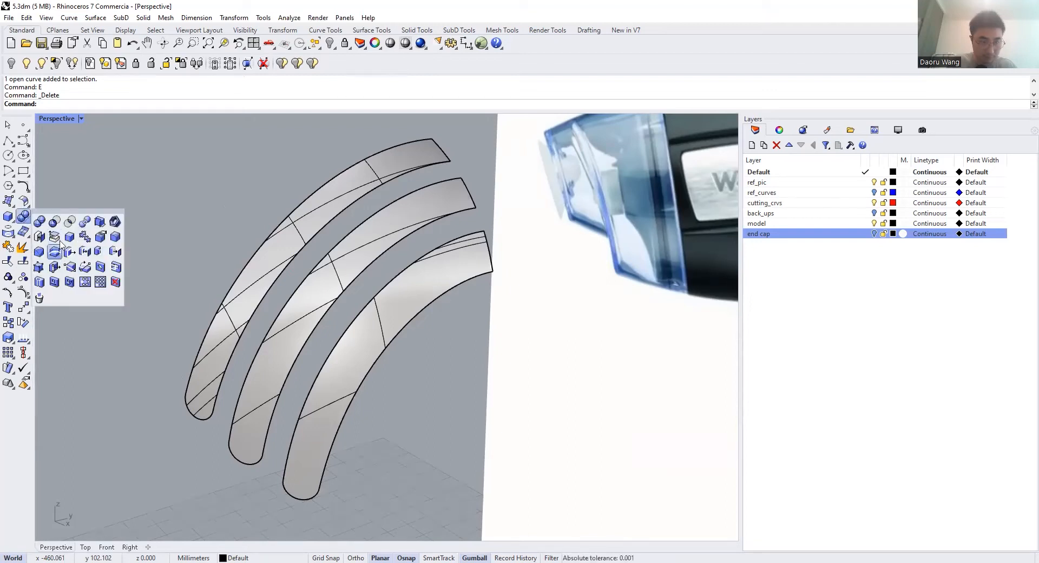
# Offset the edge outline of the uppermost slot surface inward by 1 mm with the Offset Curve on Surface command
pyautogui.click(23, 186)
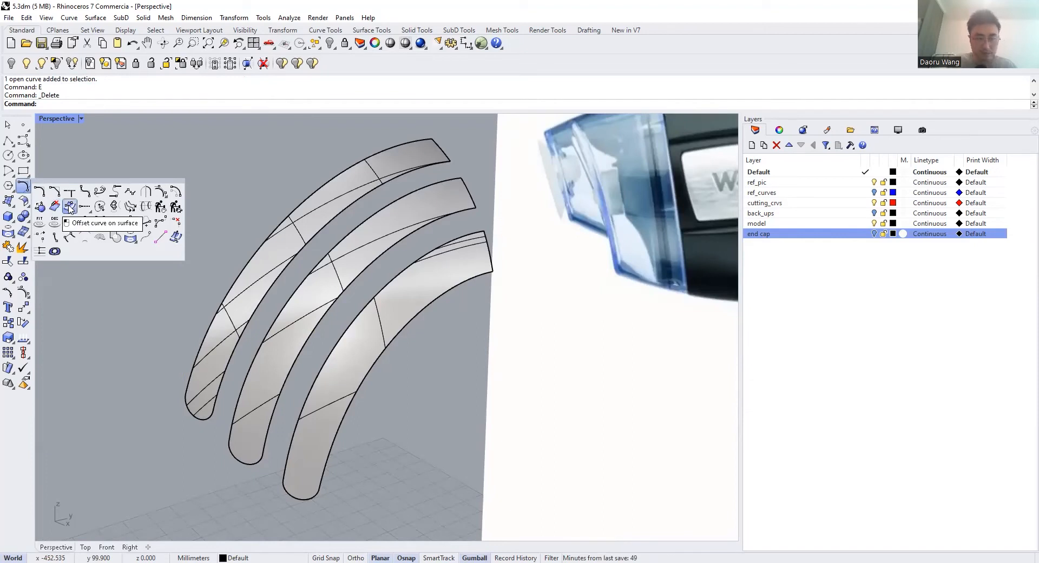
pyautogui.click(70, 206)
pyautogui.click(338, 188)
pyautogui.moveTo(347, 193); pyautogui.dragTo(360, 202, button='right')
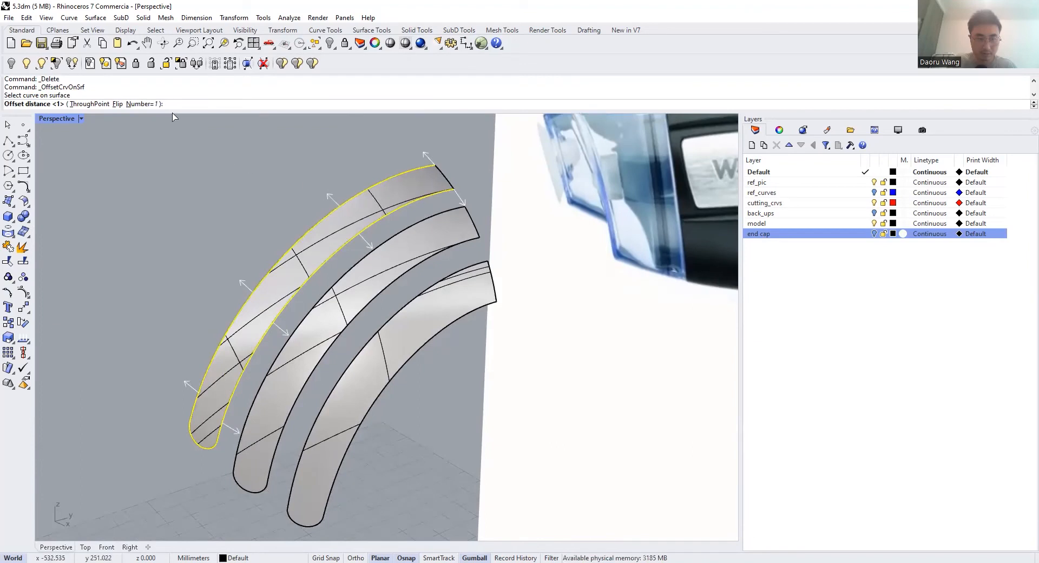
pyautogui.click(117, 104)
pyautogui.rightClick(349, 208)
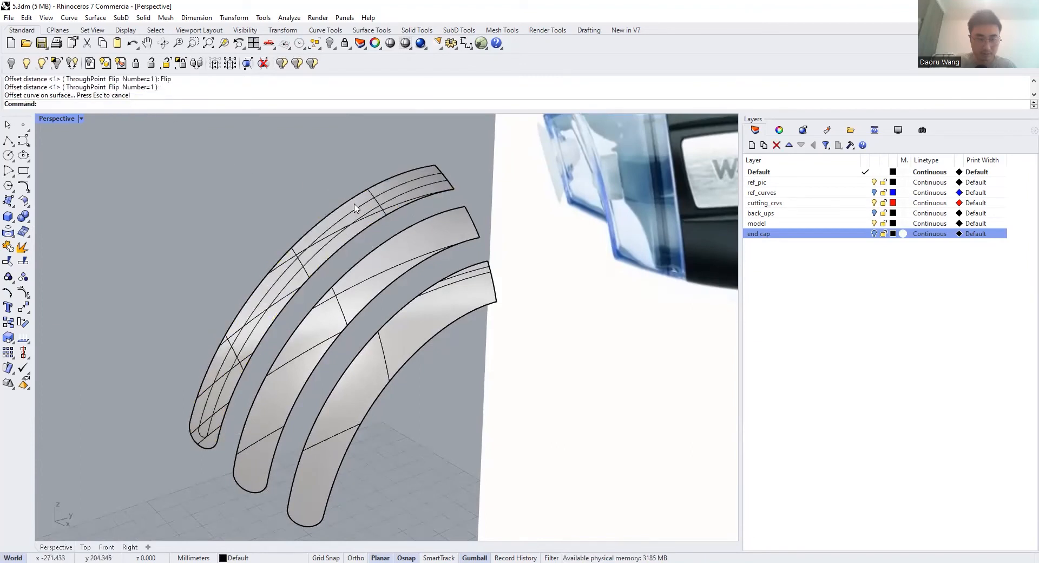
# Inspect the offset curve along the uppermost slot and undo the on-surface offset
pyautogui.scroll(4, 402, 193)
pyautogui.click(403, 193)
pyautogui.scroll(-6, 402, 193)
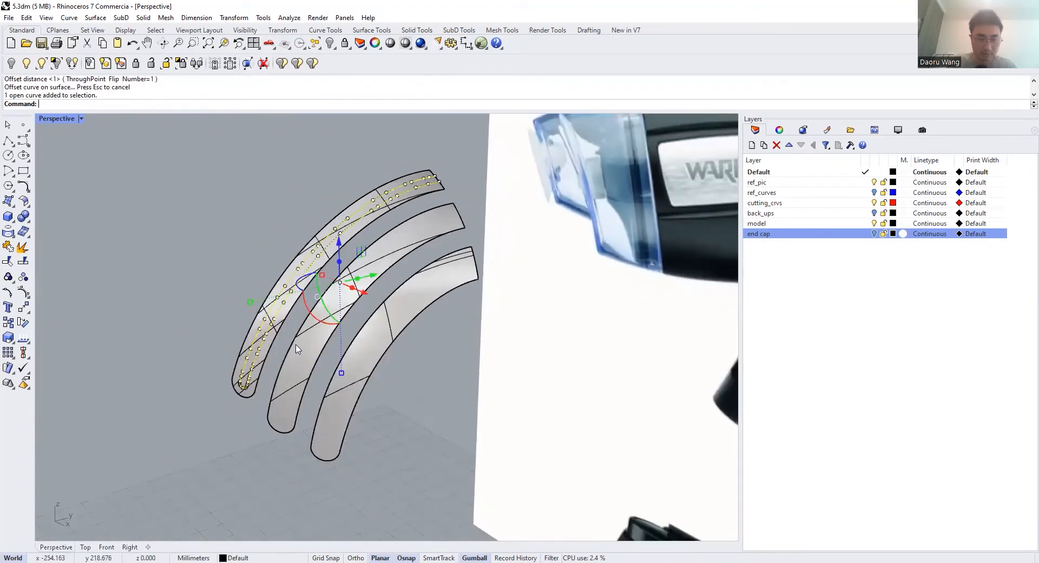
pyautogui.moveTo(296, 345); pyautogui.dragTo(316, 324, button='right')
pyautogui.scroll(8, 236, 373)
pyautogui.hotkey('ctrl', 'z')
pyautogui.scroll(-8, 268, 331)
# Try to offset the uppermost slot's edge outline inward along its surface by 0.5 mm
pyautogui.rightClick(300, 211)
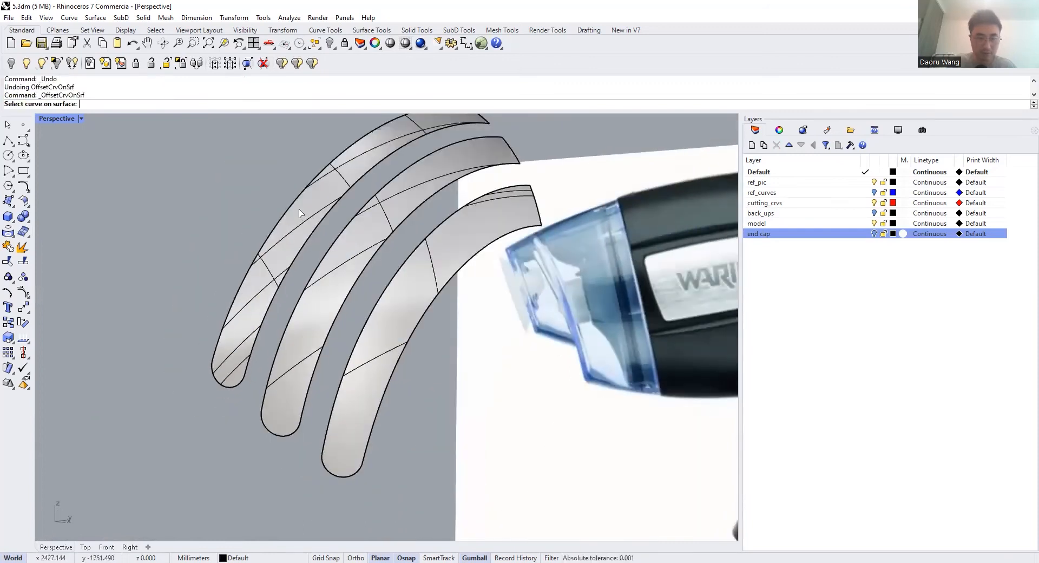
pyautogui.click(297, 203)
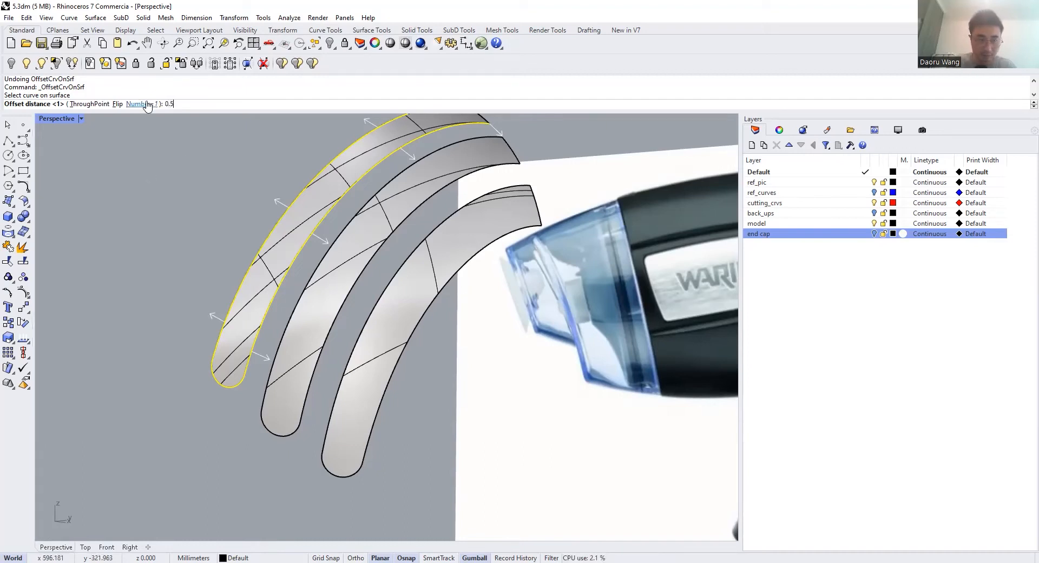
pyautogui.click(116, 104)
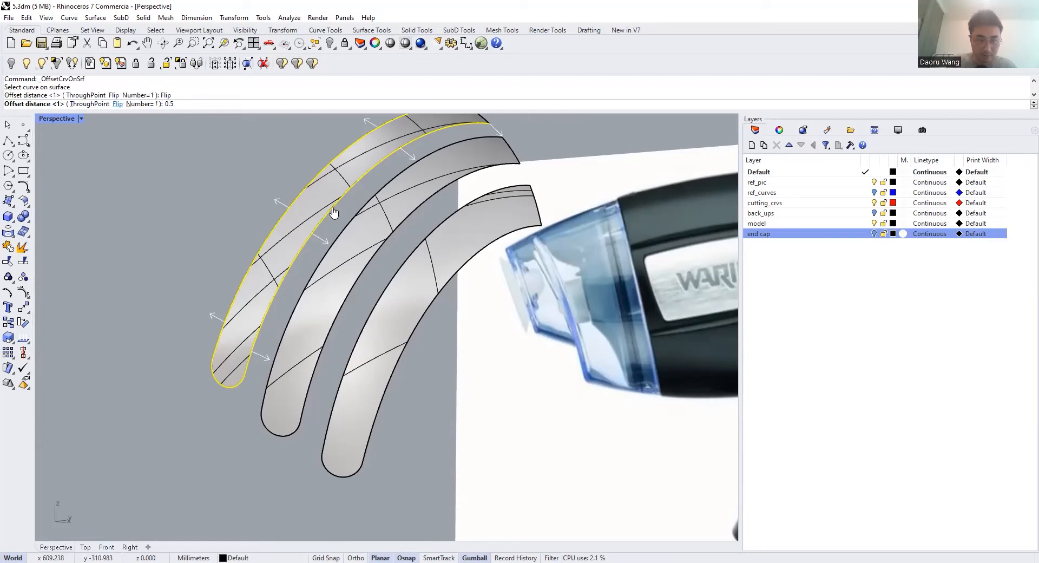
pyautogui.press('Return')
# Set the on-surface offset distance to 0.5 mm and offset the uppermost slot's edge outline with the direction flipped inward
pyautogui.press('Return')
pyautogui.click(332, 209)
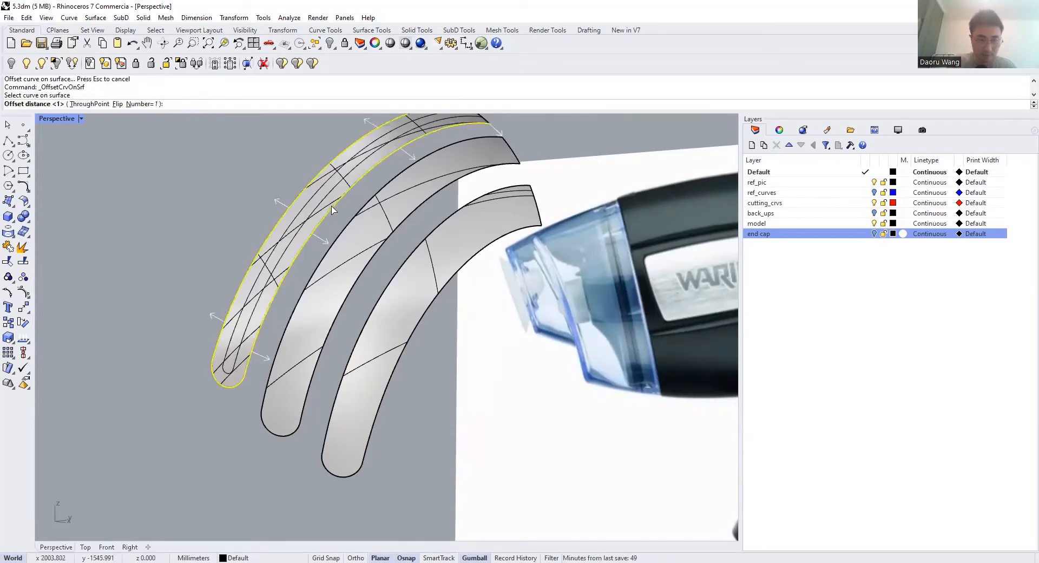
pyautogui.write('0')
pyautogui.press('Return')
pyautogui.press('Return')
pyautogui.click(327, 212)
pyautogui.click(123, 104)
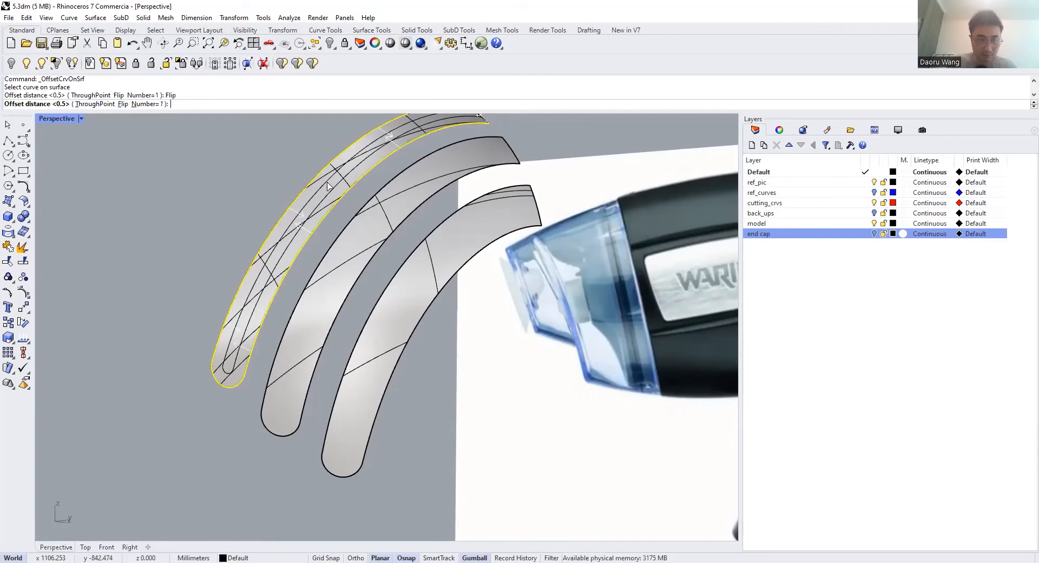
pyautogui.press('Return')
# Delete the surplus inner offset curve on the uppermost slot and select the 0.5 mm offset curve
pyautogui.scroll(3, 338, 192)
pyautogui.write('E')
pyautogui.press('Return')
pyautogui.scroll(-3, 335, 211)
pyautogui.click(341, 206)
pyautogui.scroll(3, 349, 214)
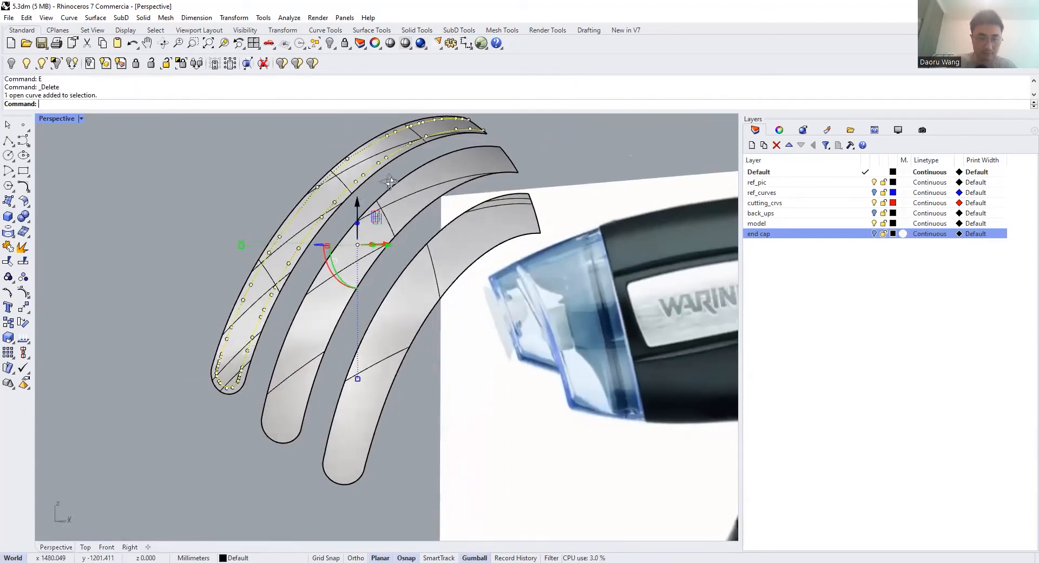
# Offset the middle strip's edge curve inward on its surface by 0.5 mm
pyautogui.scroll(-3, 351, 217)
pyautogui.press('Escape')
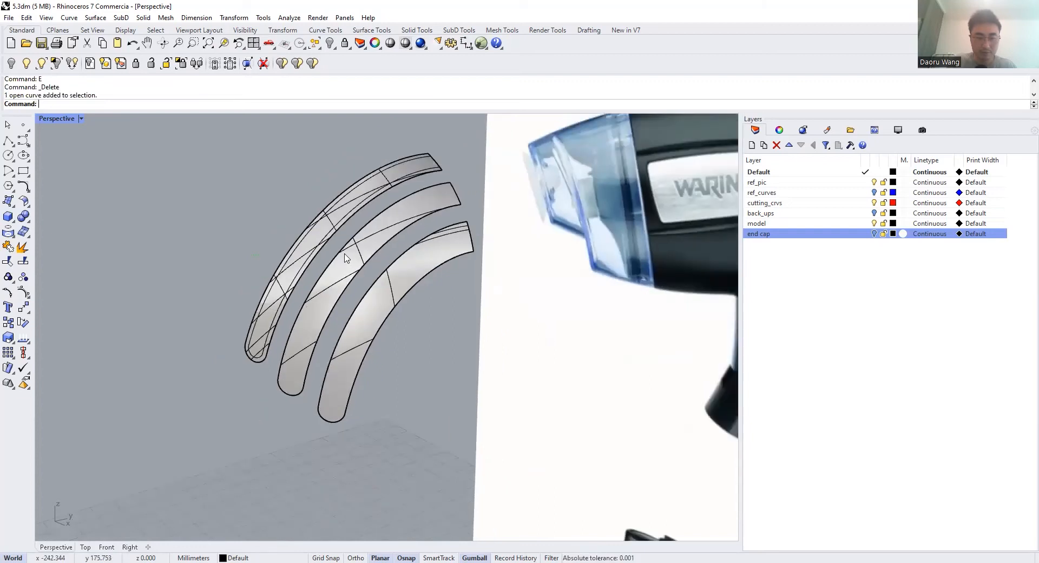
pyautogui.scroll(2, 345, 258)
pyautogui.press('space')
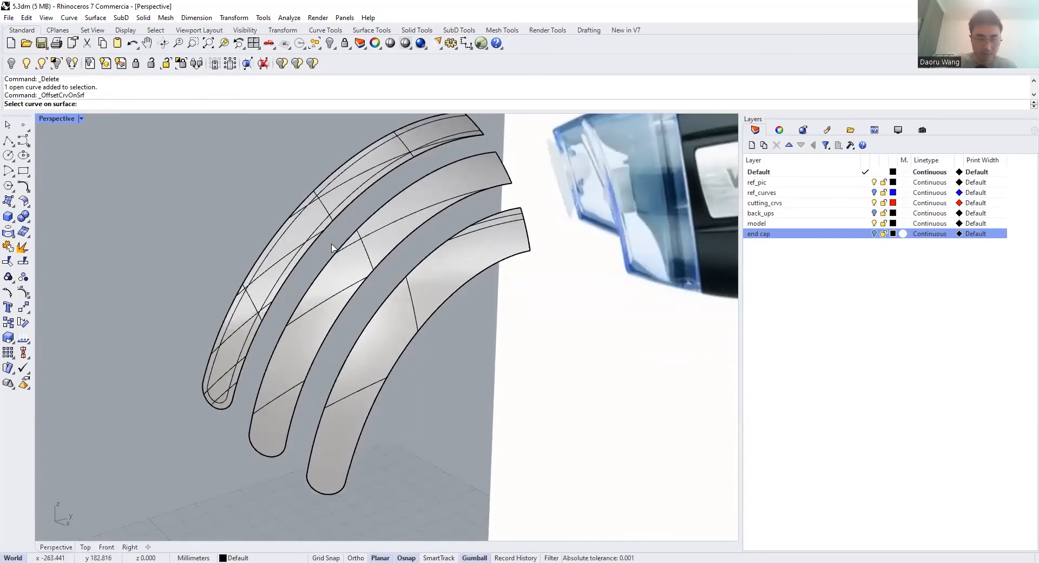
pyautogui.click(342, 253)
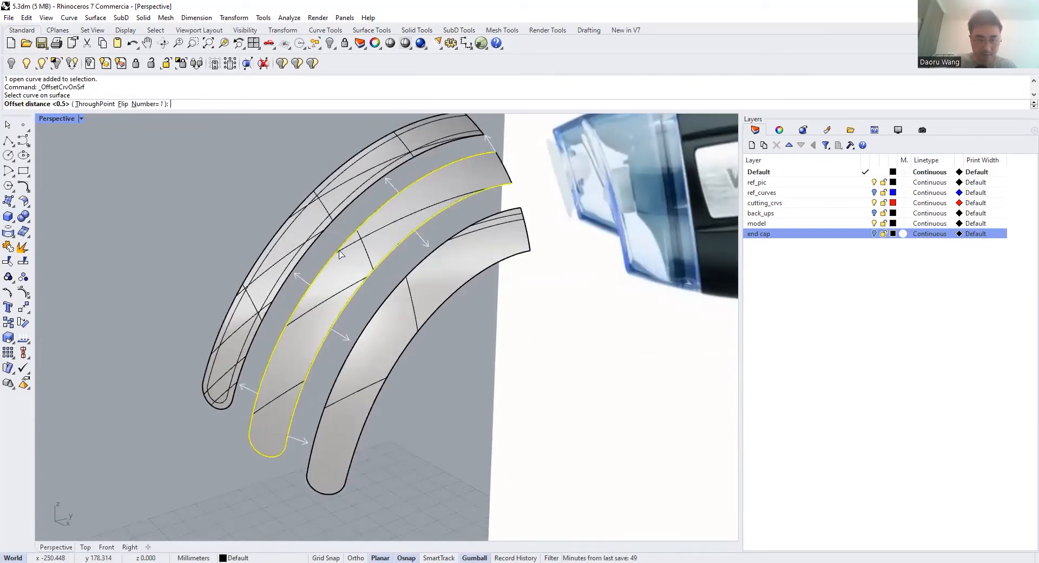
pyautogui.click(122, 103)
pyautogui.press('Return')
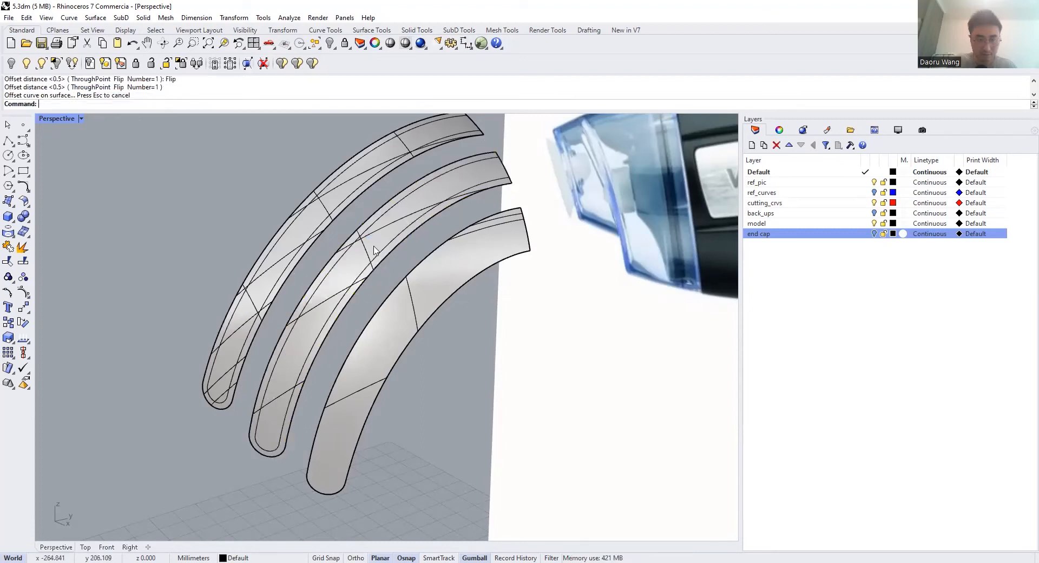
# Offset the third strip's upper edge and its lower edge with the rounded end inward on the surface by 0.5 mm
pyautogui.press('space')
pyautogui.click(399, 282)
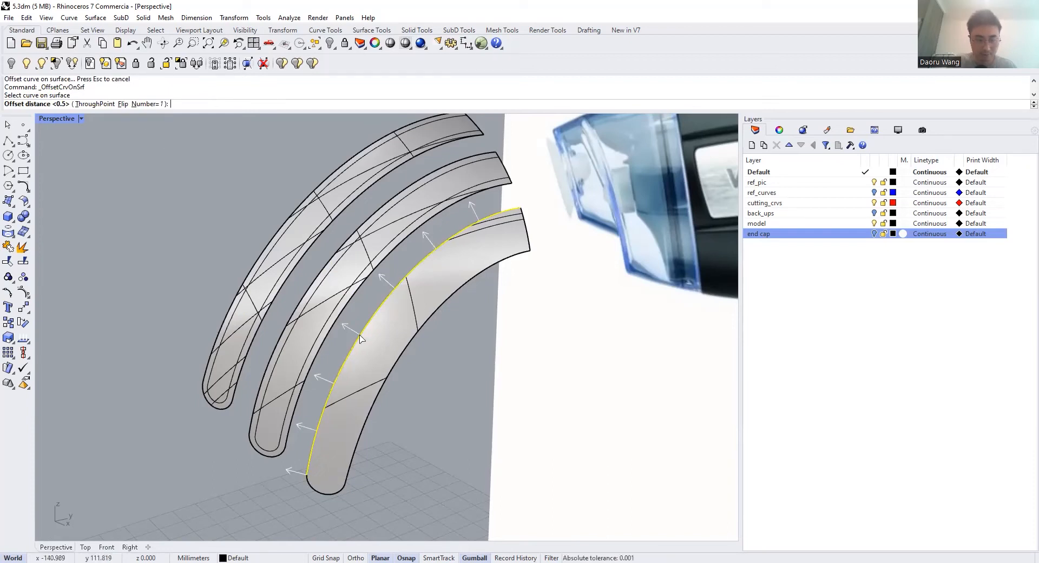
pyautogui.click(122, 104)
pyautogui.press('Return')
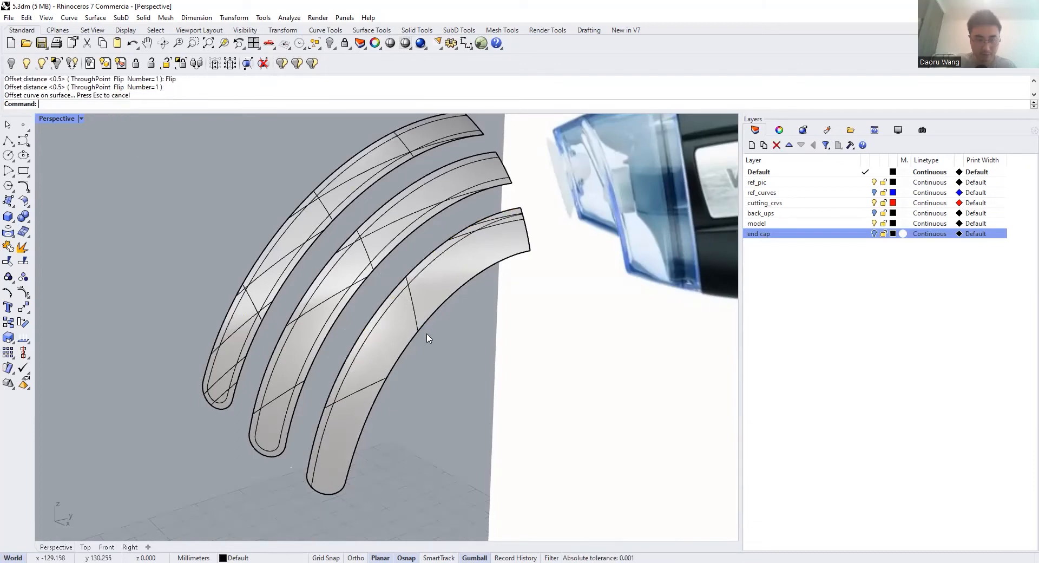
pyautogui.click(419, 331)
pyautogui.press('Return')
pyautogui.click(417, 331)
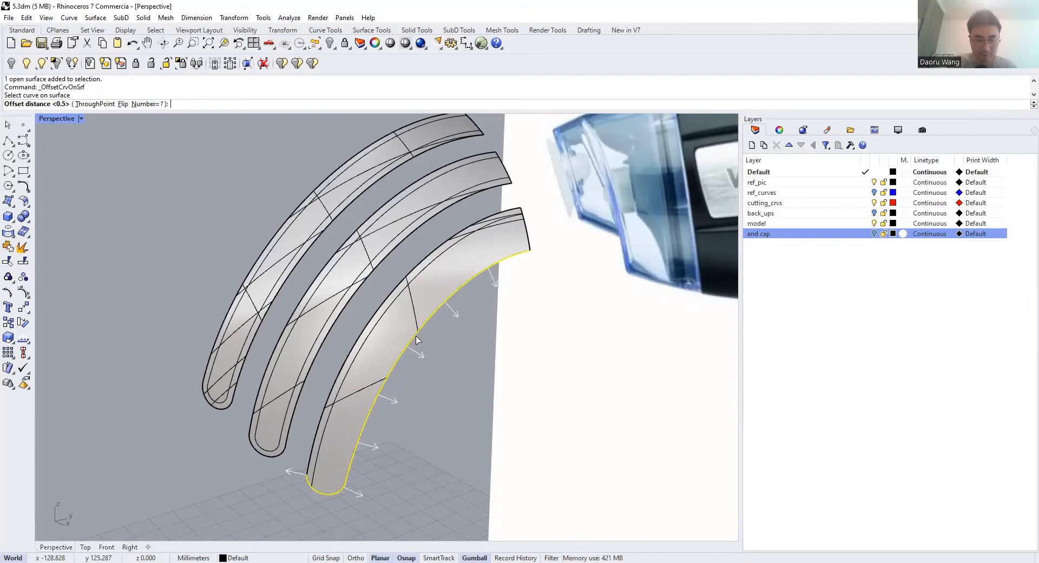
pyautogui.click(122, 104)
pyautogui.press('Return')
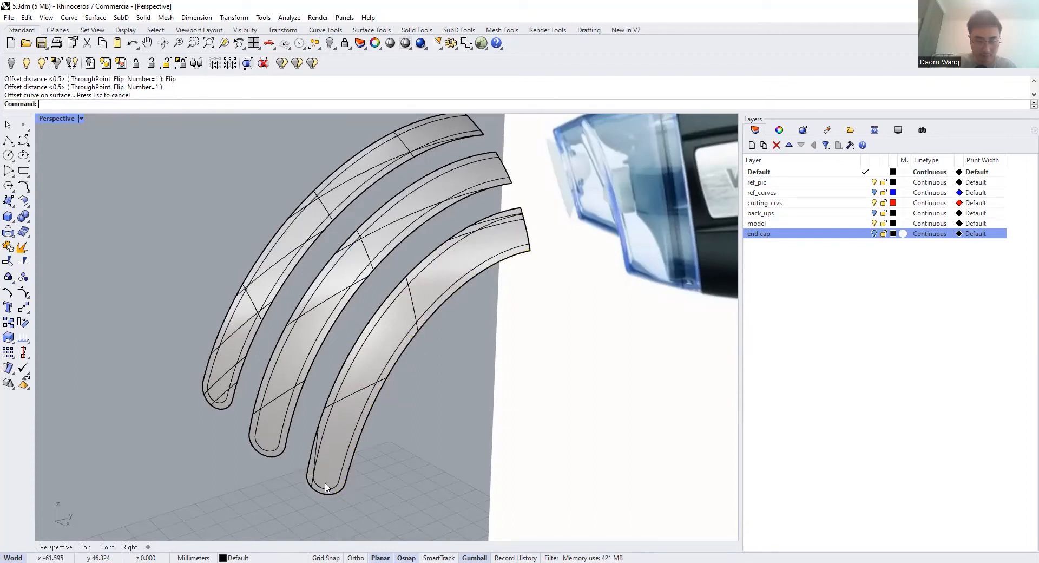
pyautogui.scroll(4, 324, 483)
pyautogui.click(324, 483)
pyautogui.click(379, 463)
pyautogui.click(367, 441)
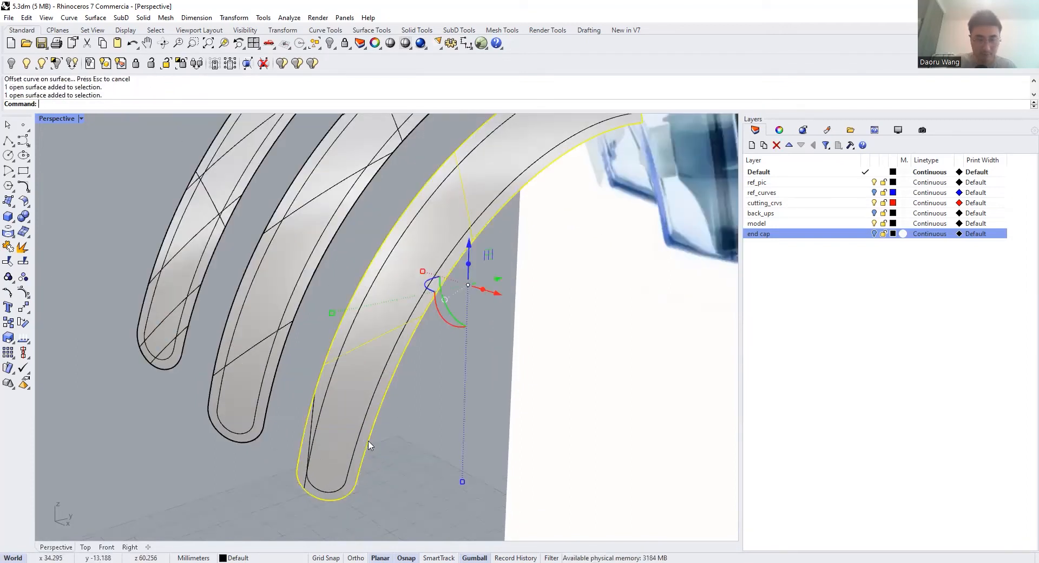
pyautogui.scroll(-4, 368, 441)
pyautogui.scroll(4, 352, 422)
pyautogui.press('Escape')
pyautogui.click(327, 416)
pyautogui.press('Escape')
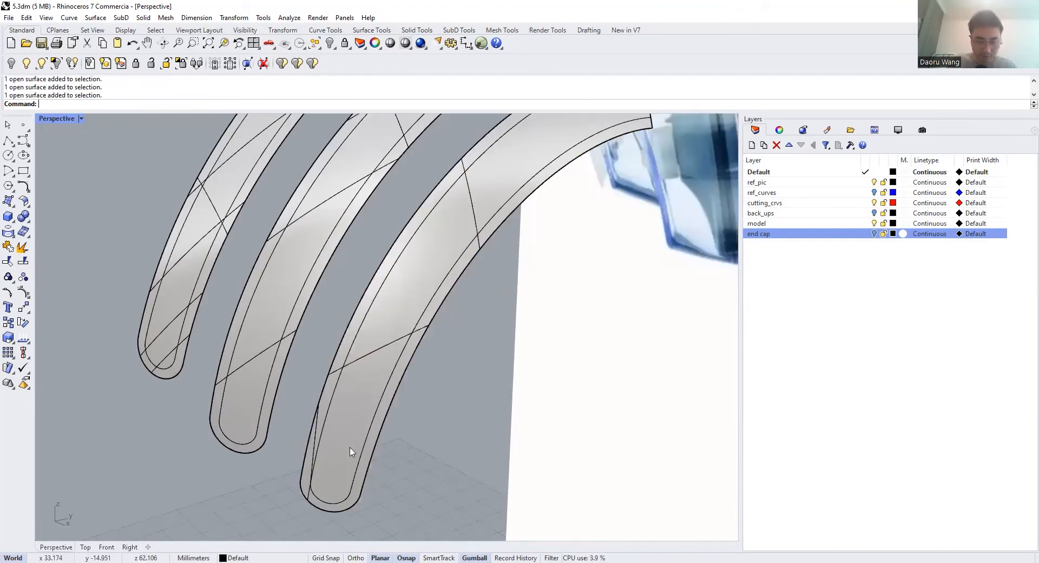
# Trim the overlapping ends of the third strip's two offset curves where they cross near the rounded end
pyautogui.scroll(5, 312, 488)
pyautogui.click(307, 489)
pyautogui.scroll(3, 308, 489)
pyautogui.keyDown('shift'); pyautogui.click(304, 487); pyautogui.keyUp('shift')
pyautogui.scroll(-3, 304, 487)
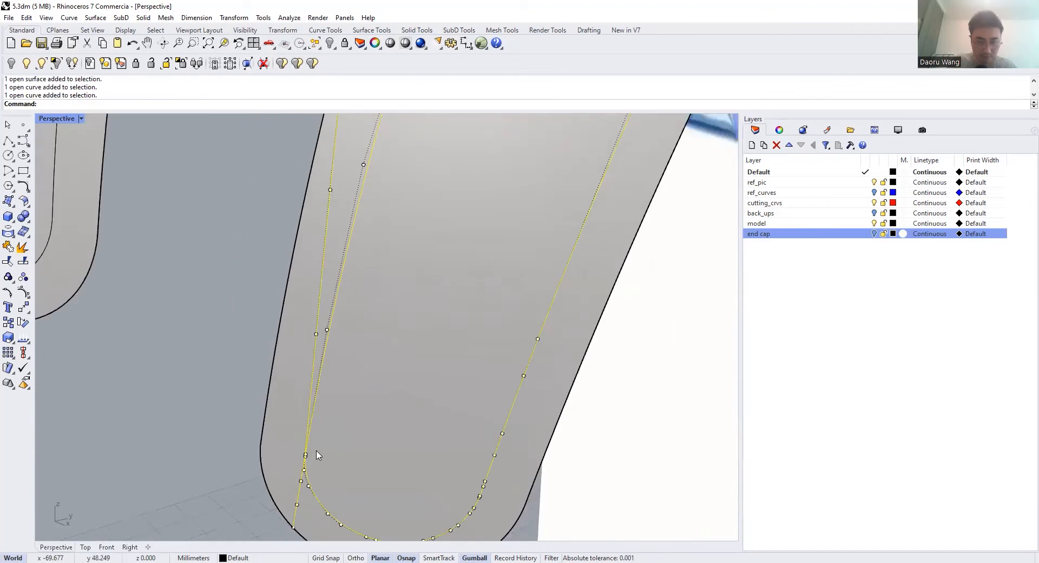
pyautogui.scroll(-4, 317, 455)
pyautogui.write('TR')
pyautogui.press('Return')
pyautogui.click(305, 480)
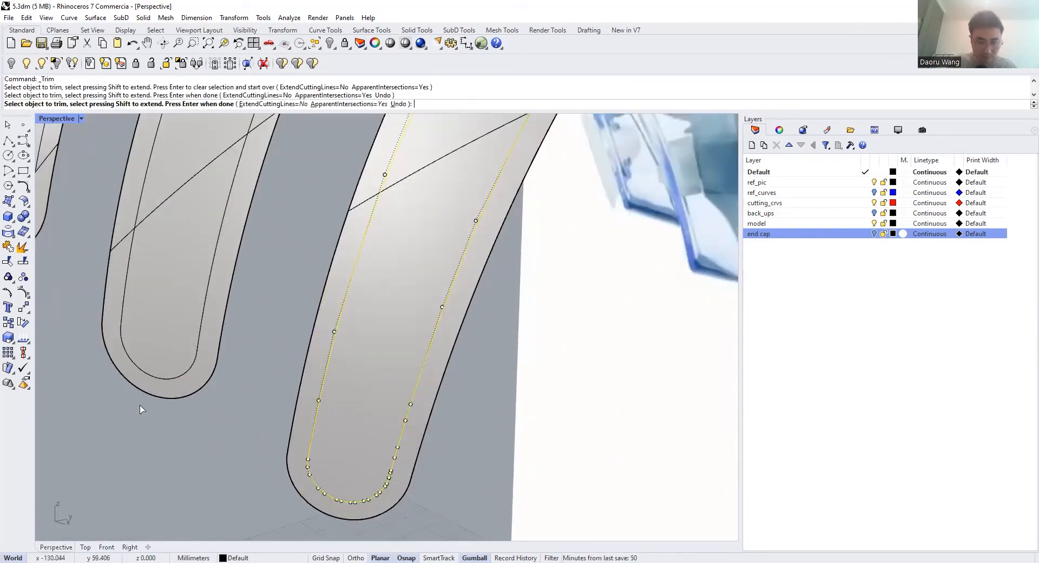
# Join the third strip's two trimmed offset curves into a single curve and check the junction
pyautogui.click(8, 247)
pyautogui.press('Escape')
pyautogui.click(318, 488)
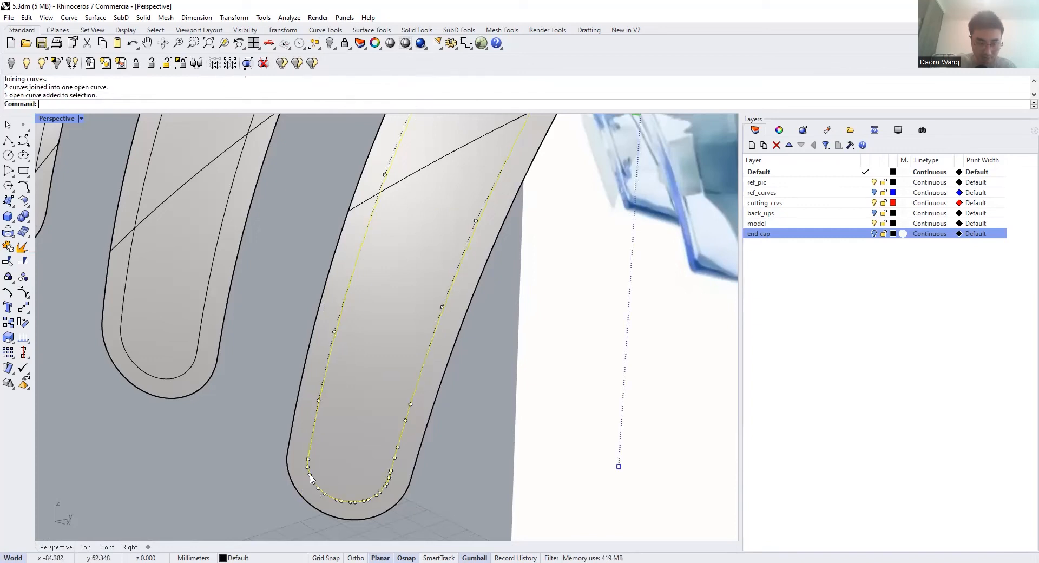
pyautogui.scroll(5, 311, 479)
pyautogui.scroll(-5, 309, 420)
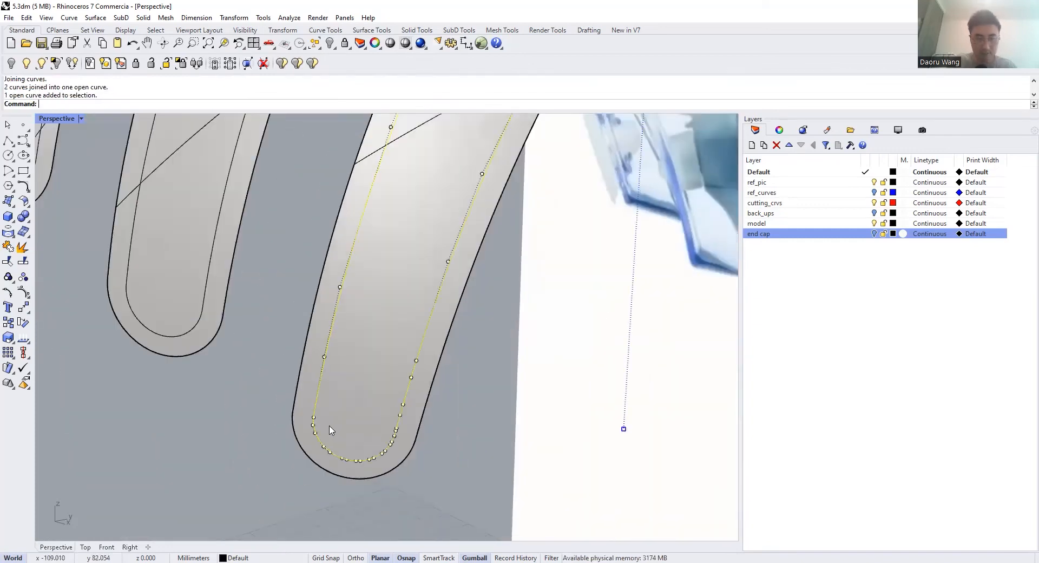
pyautogui.scroll(-6, 331, 429)
pyautogui.scroll(4, 382, 328)
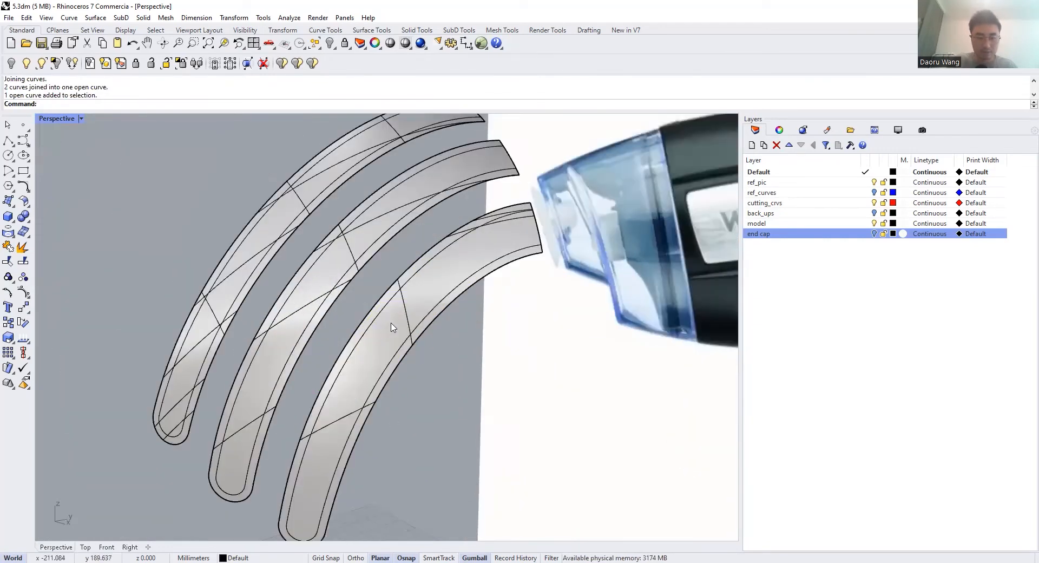
# Duplicate the three strips and their offset curves in place and assign the copies to the back_ups layer
pyautogui.scroll(-3, 393, 326)
pyautogui.moveTo(436, 380); pyautogui.dragTo(251, 198)
pyautogui.hotkey('ctrl', 'c')
pyautogui.hotkey('ctrl', 'v')
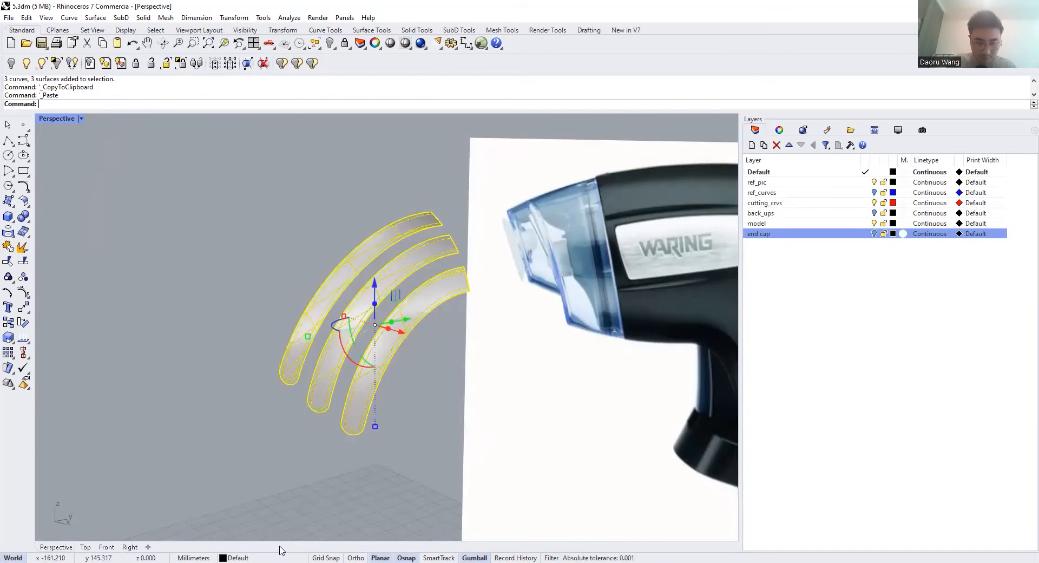
pyautogui.click(280, 557)
pyautogui.click(276, 532)
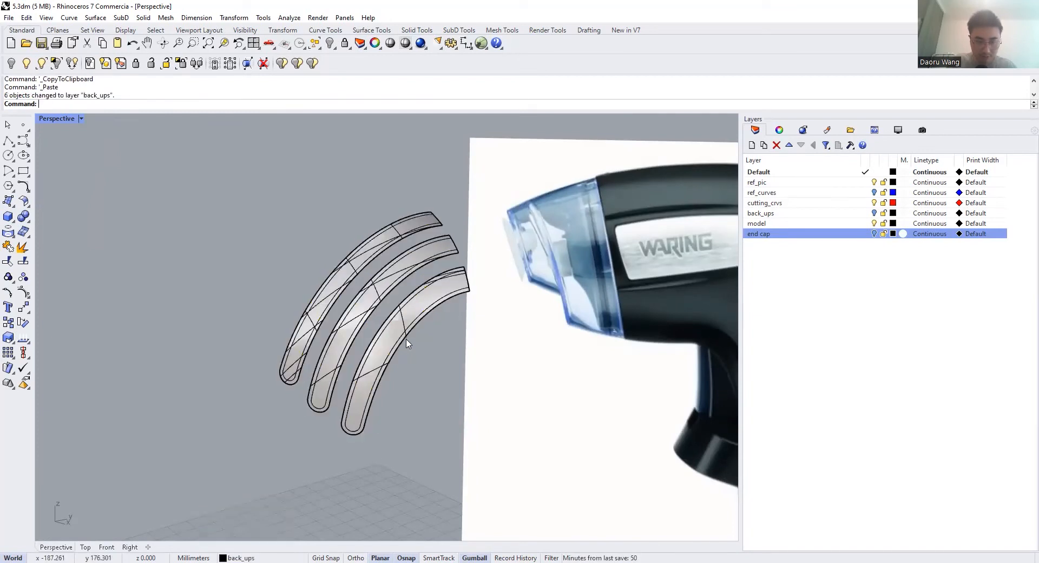
pyautogui.scroll(5, 407, 357)
pyautogui.write('TR')
pyautogui.press('Return')
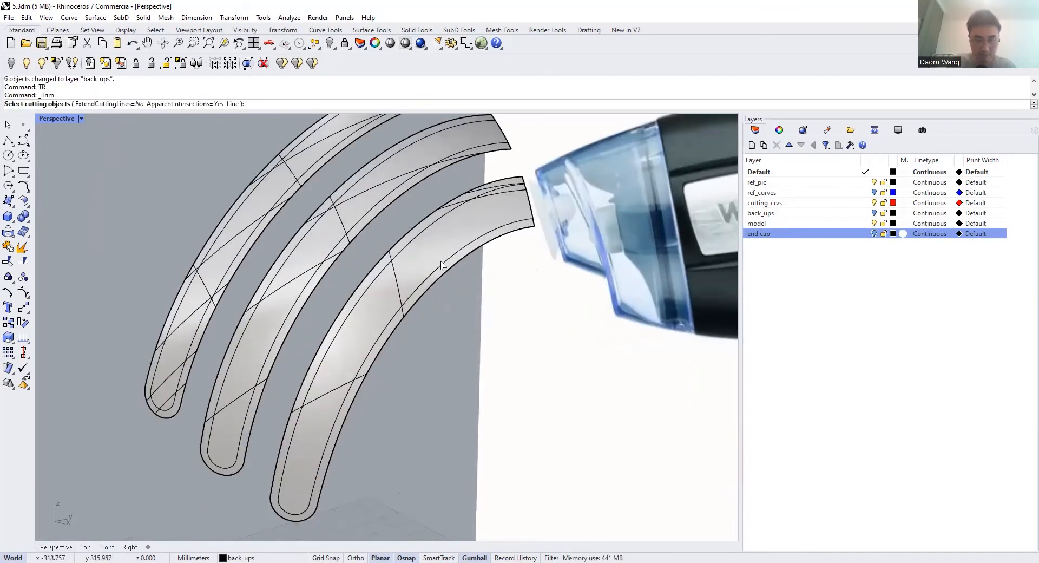
pyautogui.click(441, 264)
pyautogui.click(476, 297)
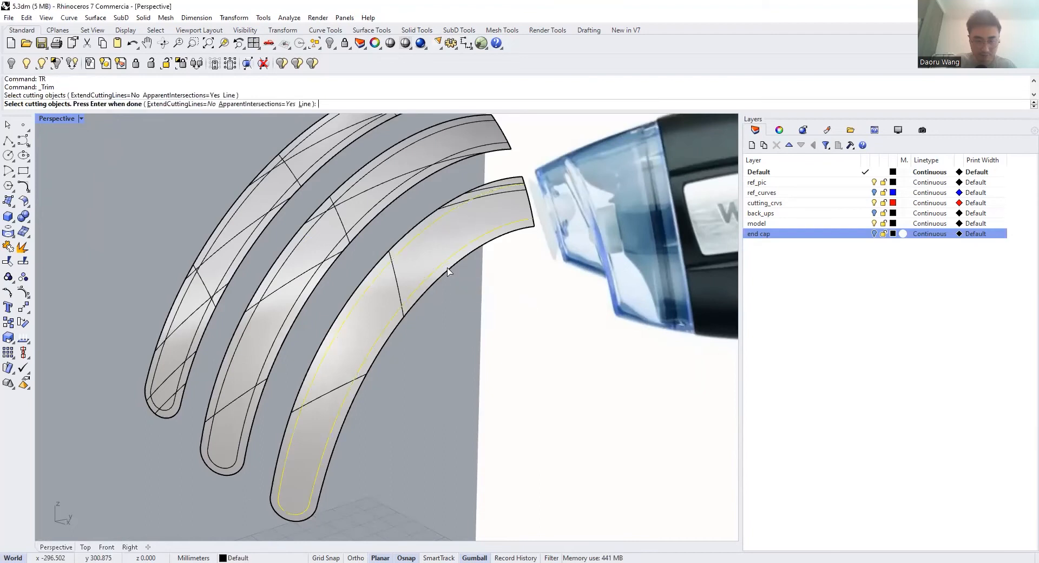
pyautogui.click(446, 270)
pyautogui.press('Escape')
# In the Front view, try to trim the first strip's surface border using its offset curve as the cutting object
pyautogui.write('TR')
pyautogui.press('Return')
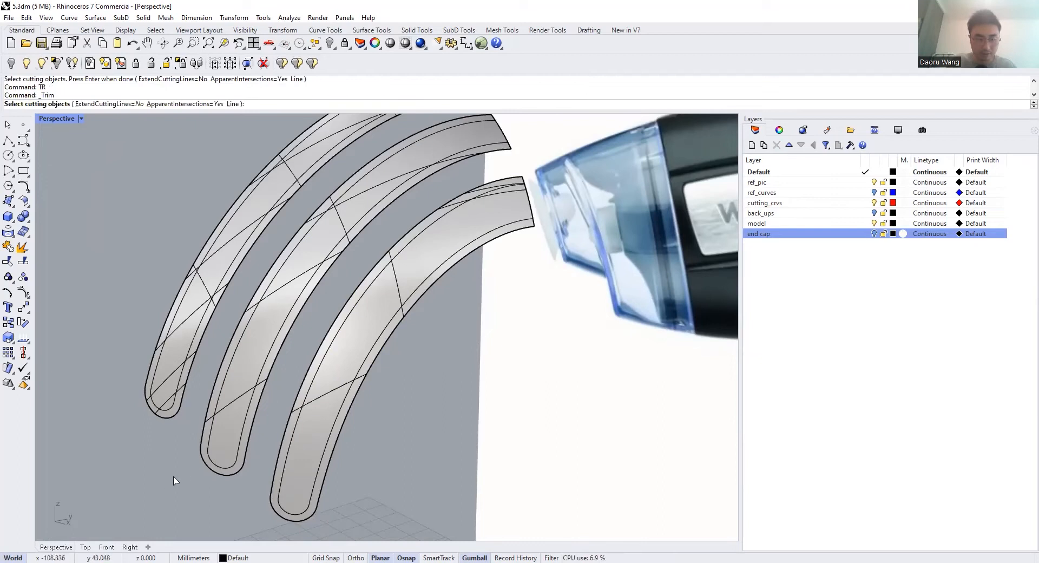
pyautogui.click(106, 546)
pyautogui.scroll(-4, 462, 284)
pyautogui.scroll(8, 462, 284)
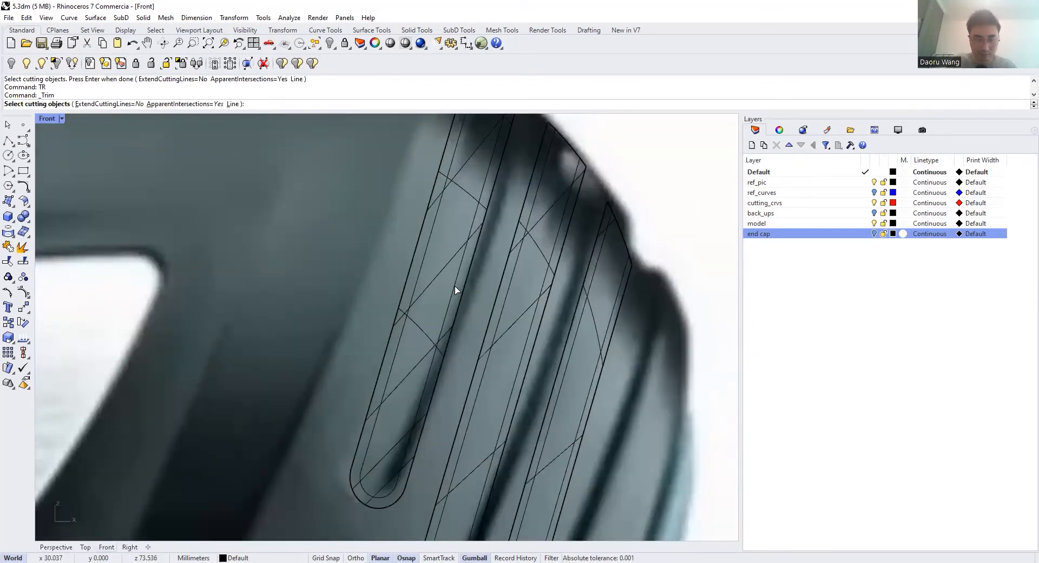
pyautogui.click(455, 290)
pyautogui.press('Return')
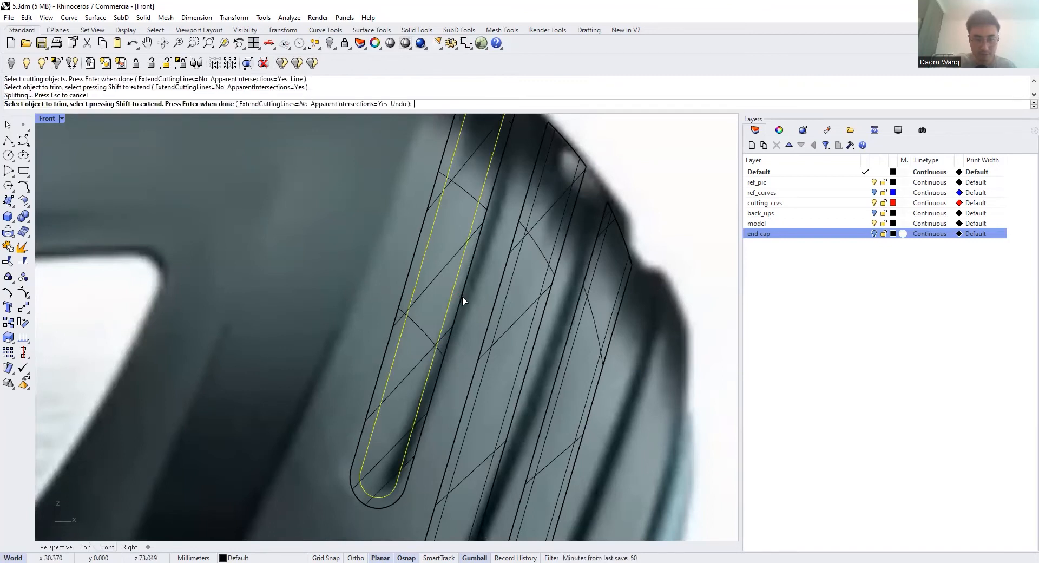
pyautogui.scroll(-4, 465, 192)
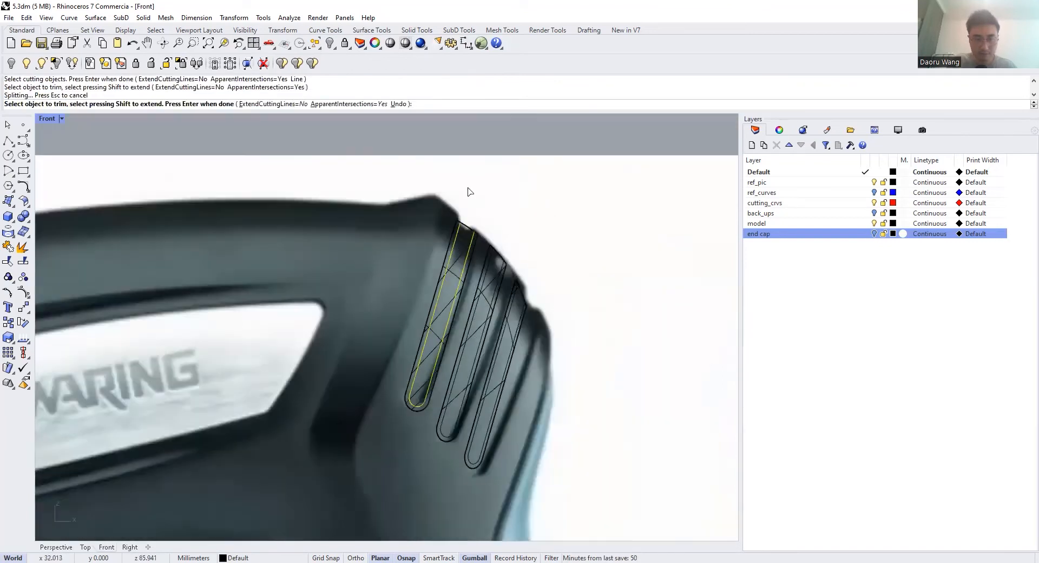
pyautogui.scroll(4, 482, 289)
pyautogui.scroll(2, 482, 289)
pyautogui.press('Return')
pyautogui.scroll(2, 464, 297)
pyautogui.scroll(-4, 454, 294)
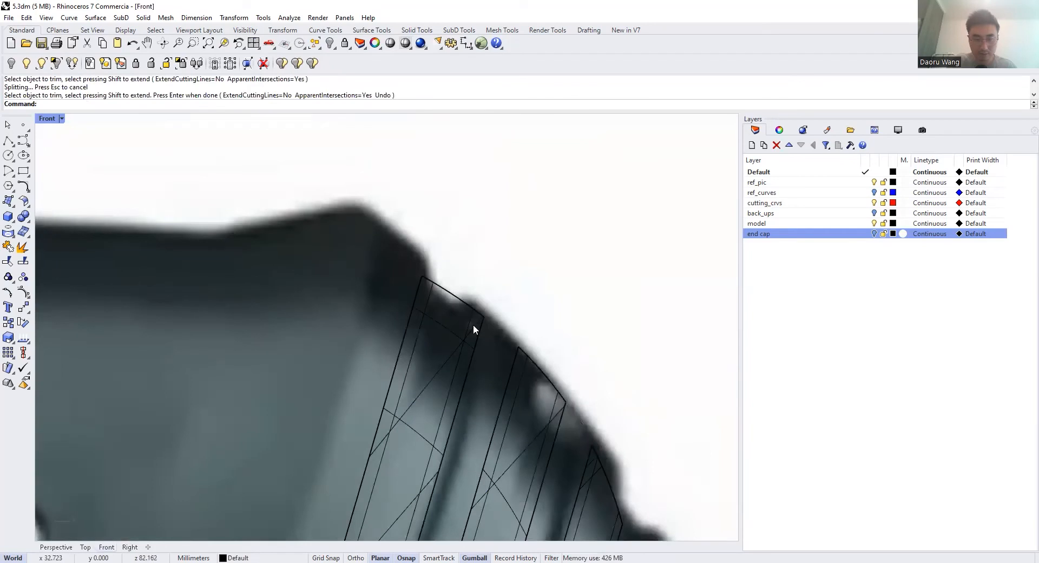
# Examine whether the upper ends of the first strip's offset curve reach the surface's top edge
pyautogui.click(470, 323)
pyautogui.scroll(8, 471, 319)
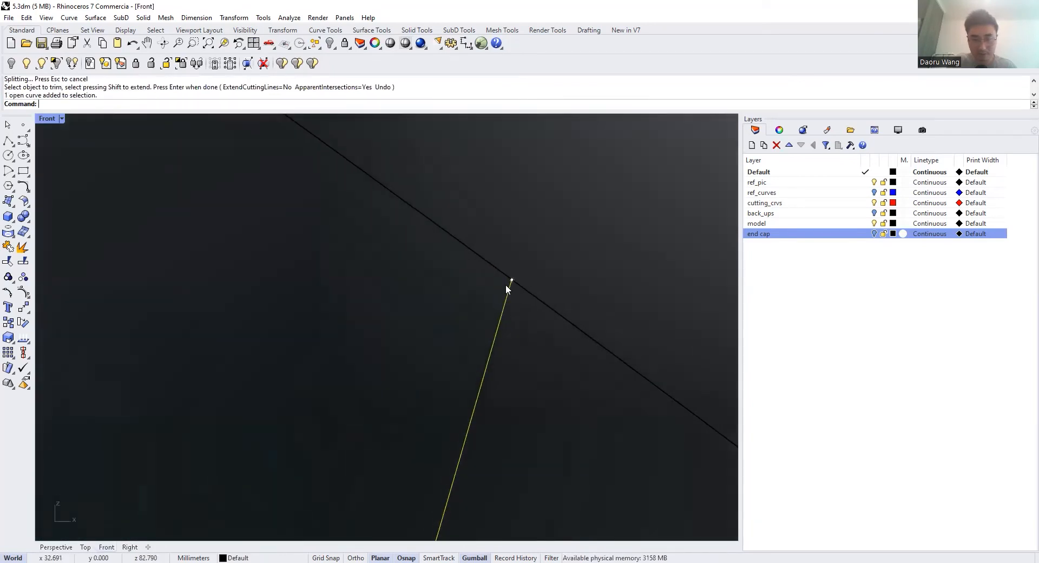
pyautogui.scroll(12, 551, 252)
pyautogui.press('Escape')
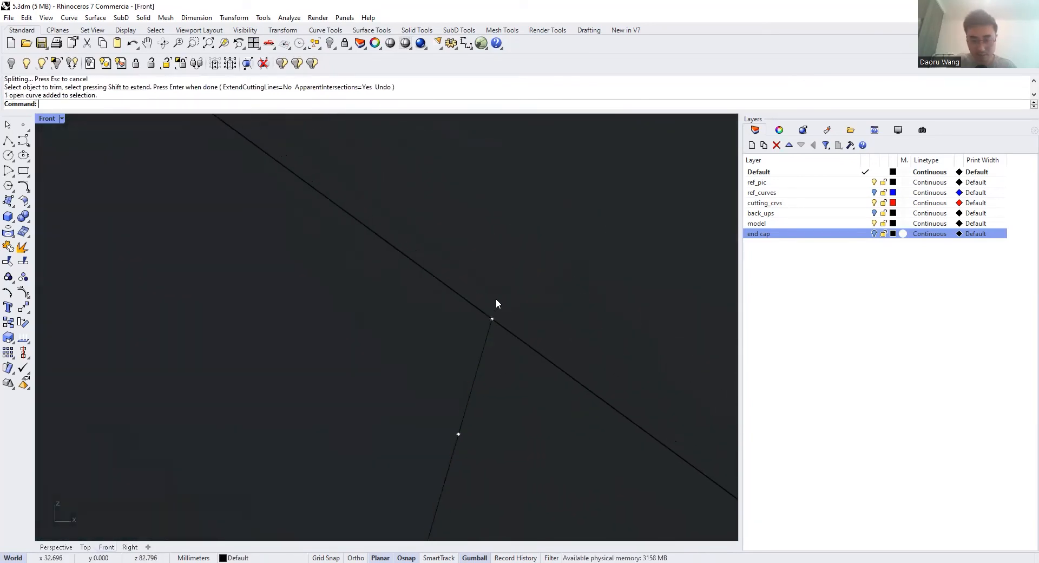
pyautogui.scroll(8, 503, 336)
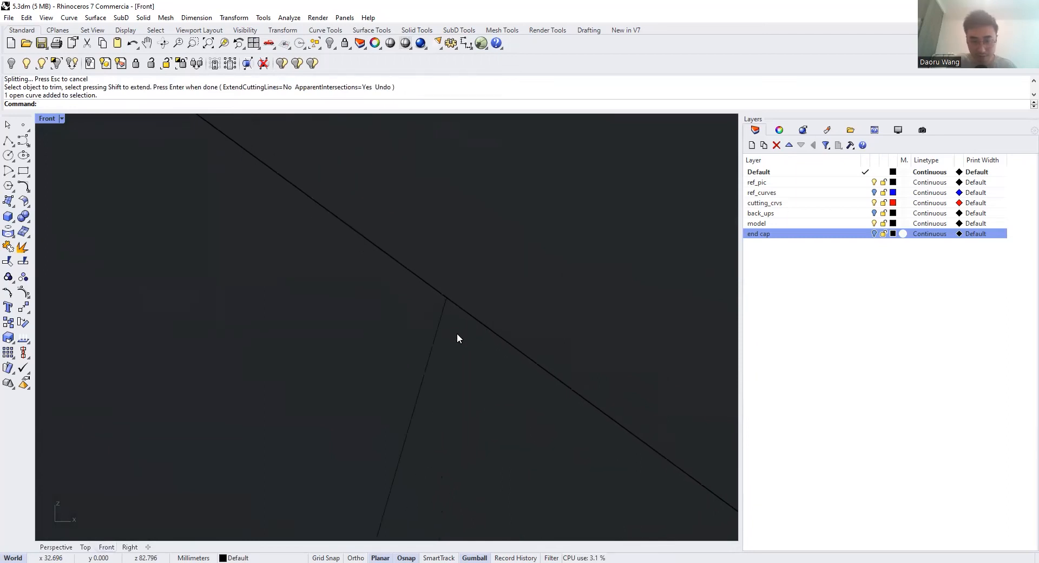
pyautogui.click(445, 304)
pyautogui.moveTo(447, 294); pyautogui.dragTo(484, 300, button='right')
pyautogui.scroll(-18, 485, 302)
pyautogui.scroll(12, 362, 218)
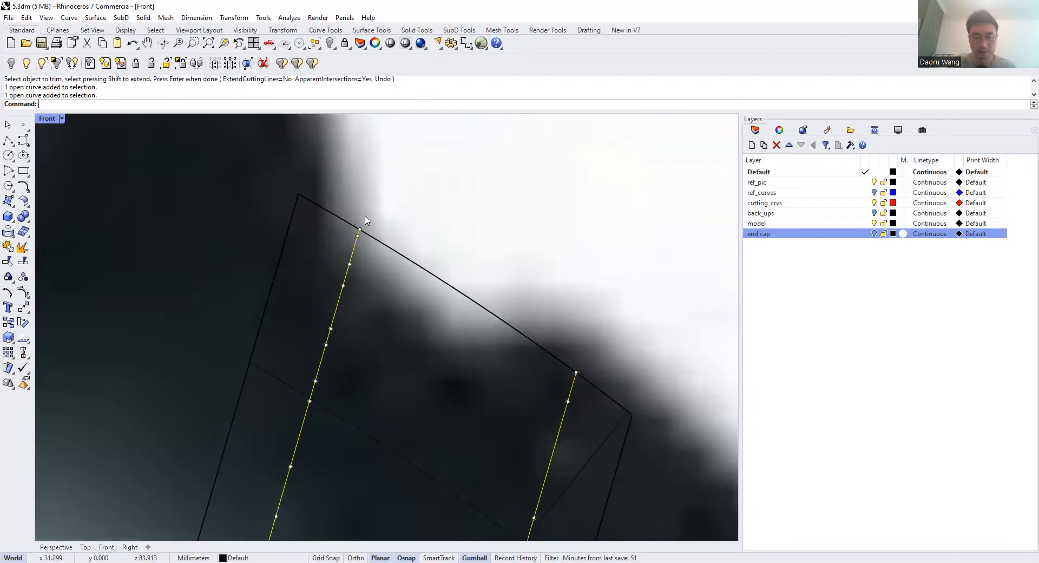
# Move the upper end points of the first strip's offset curve slightly outward along its direction, past the surface's top edge
pyautogui.moveTo(334, 222); pyautogui.dragTo(379, 280)
pyautogui.scroll(-8, 346, 206)
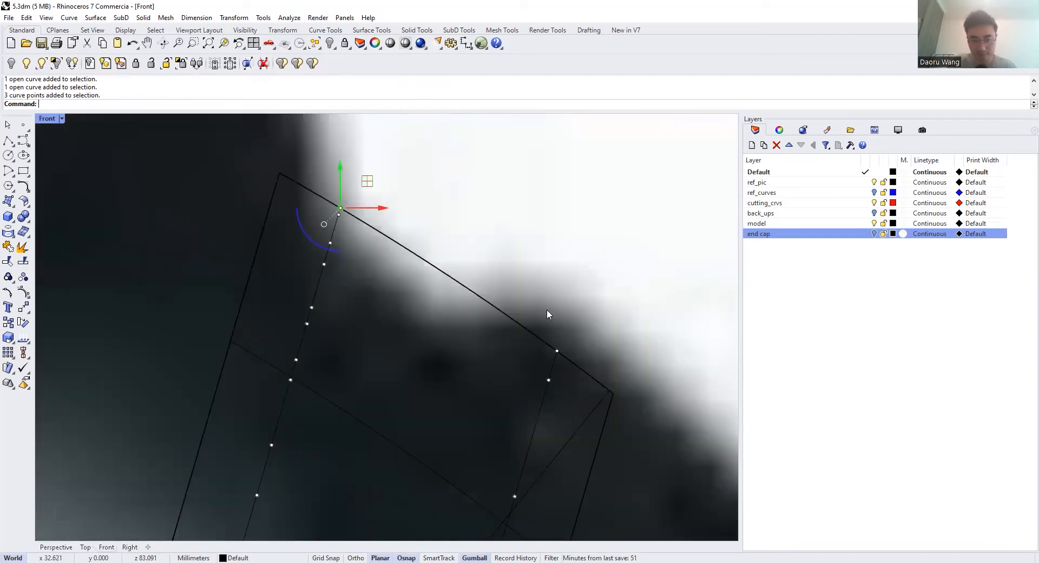
pyautogui.keyDown('shift'); pyautogui.moveTo(559, 353); pyautogui.dragTo(565, 355); pyautogui.keyUp('shift')
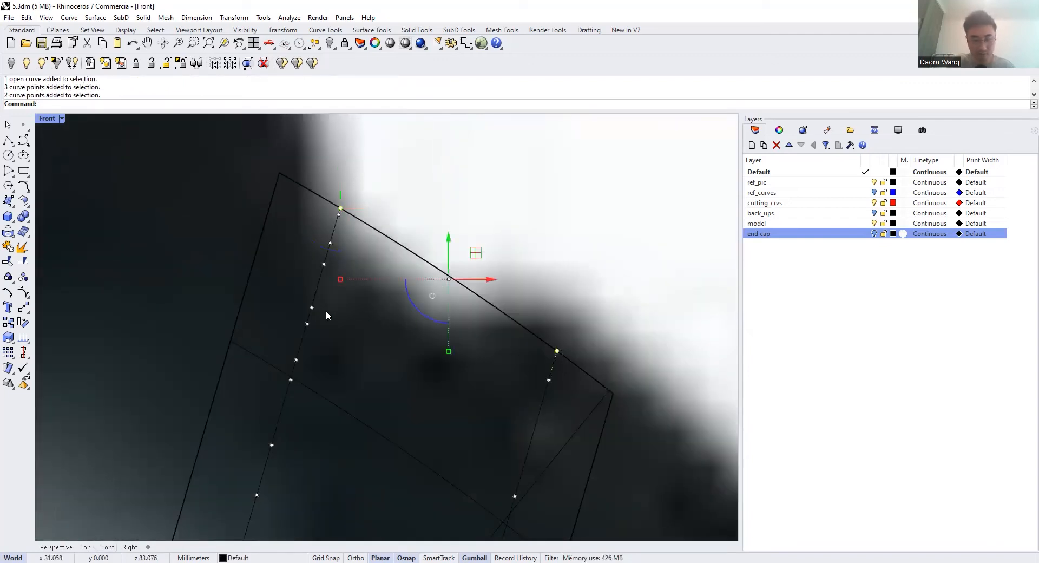
pyautogui.write('m')
pyautogui.press('Return')
pyautogui.scroll(4, 321, 271)
pyautogui.click(332, 243)
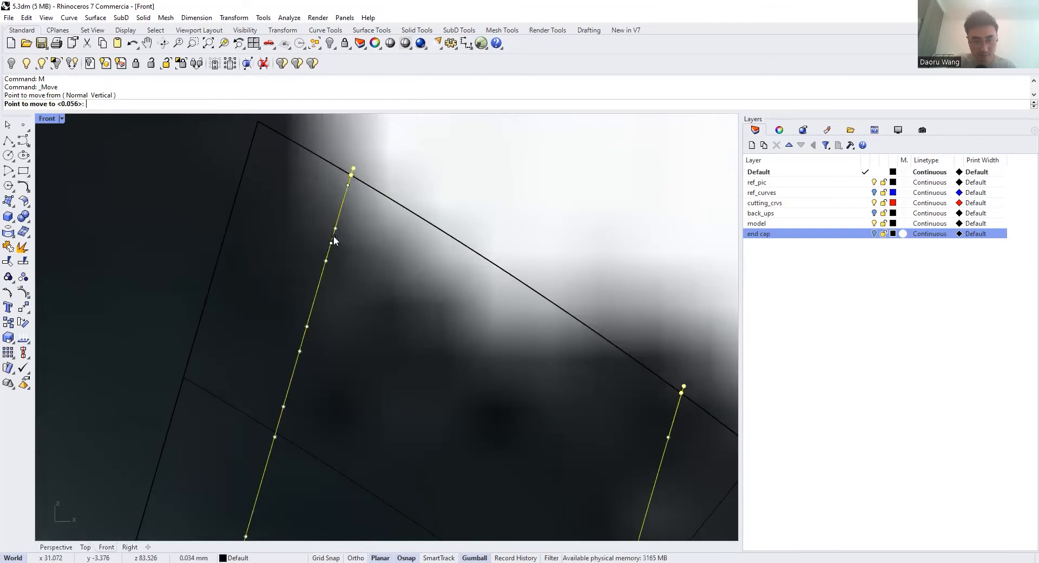
pyautogui.click(333, 236)
pyautogui.scroll(-10, 390, 203)
pyautogui.press('Escape')
pyautogui.press('Escape')
# Trim away the first strip's surface border outside its extended offset curve
pyautogui.write('trim')
pyautogui.press('Return')
pyautogui.click(466, 271)
pyautogui.press('Return')
pyautogui.click(479, 292)
pyautogui.scroll(-5, 460, 227)
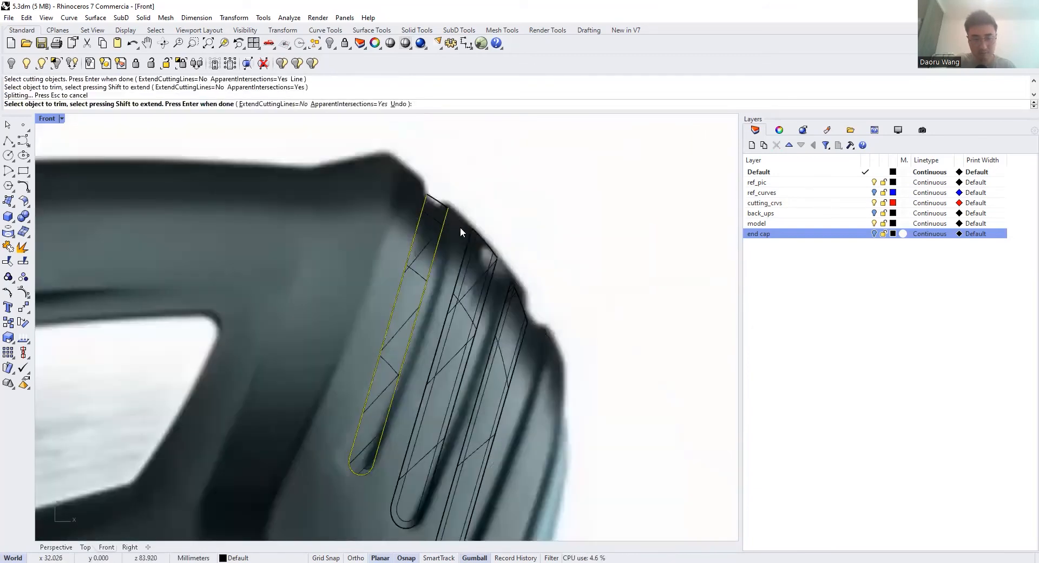
pyautogui.press('Return')
# Check the middle strip's offset curve ends and try to trim its surface border with that curve
pyautogui.scroll(8, 431, 199)
pyautogui.scroll(-2, 438, 249)
pyautogui.click(446, 260)
pyautogui.scroll(12, 398, 208)
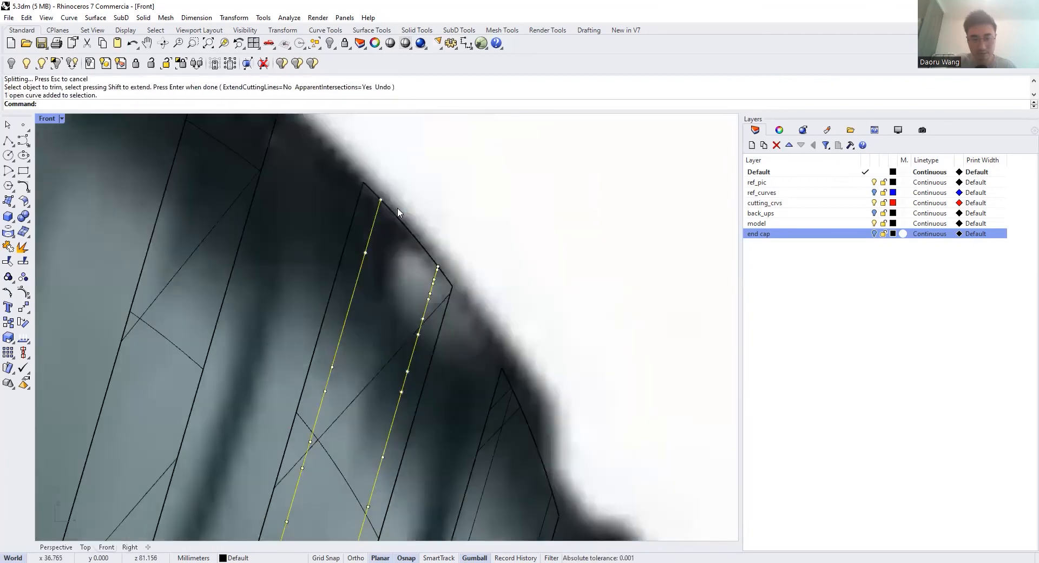
pyautogui.scroll(-12, 385, 182)
pyautogui.press('Escape')
pyautogui.write('tr')
pyautogui.press('Return')
pyautogui.click(435, 275)
pyautogui.press('Return')
pyautogui.click(452, 299)
pyautogui.press('Return')
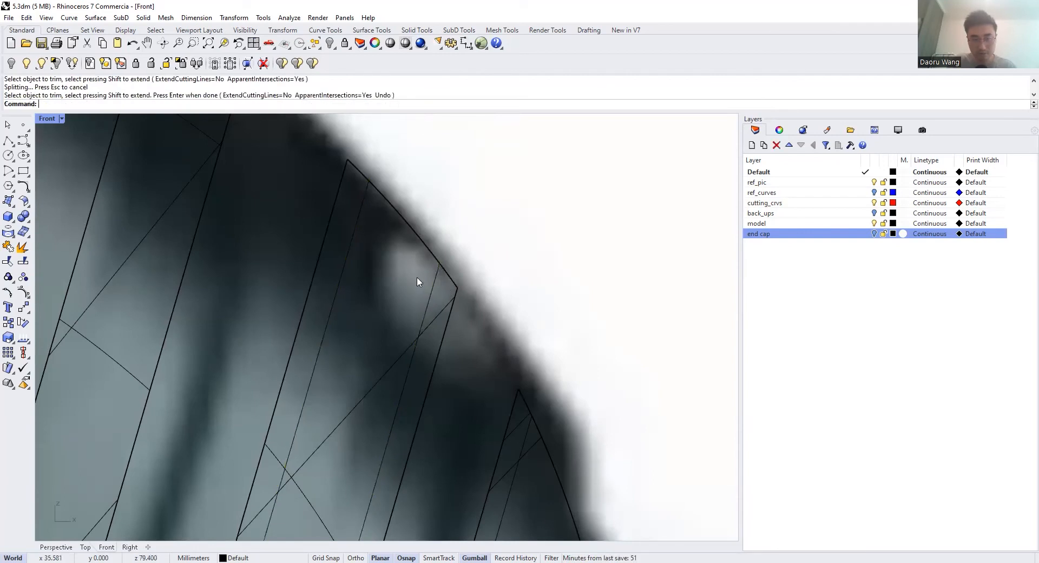
# Move the end points of the middle strip's offset curve at its upper-left end slightly outward along the curve, past the surface's top edge
pyautogui.click(431, 281)
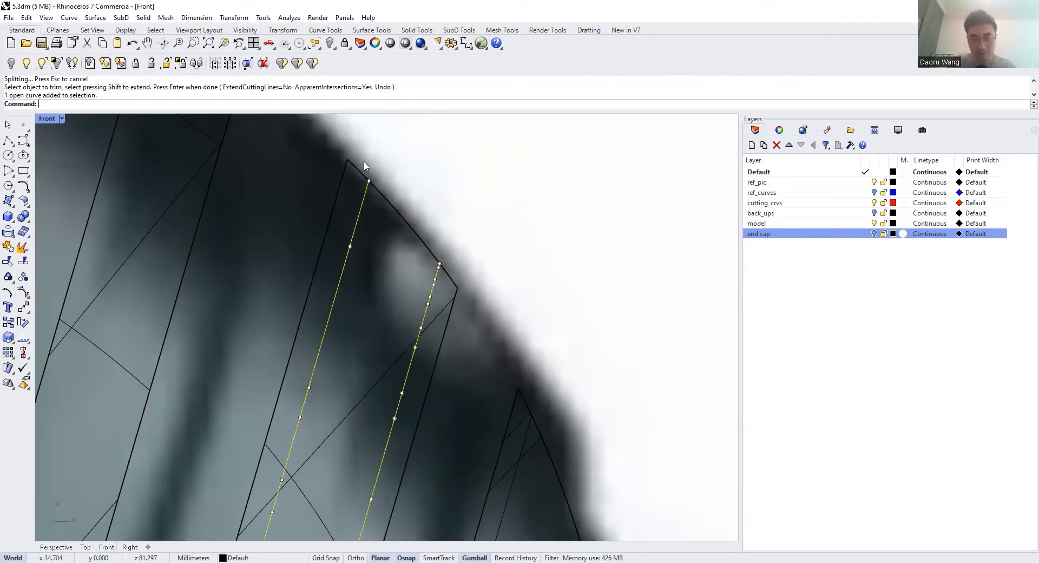
pyautogui.moveTo(363, 163); pyautogui.dragTo(428, 225)
pyautogui.scroll(4, 393, 172)
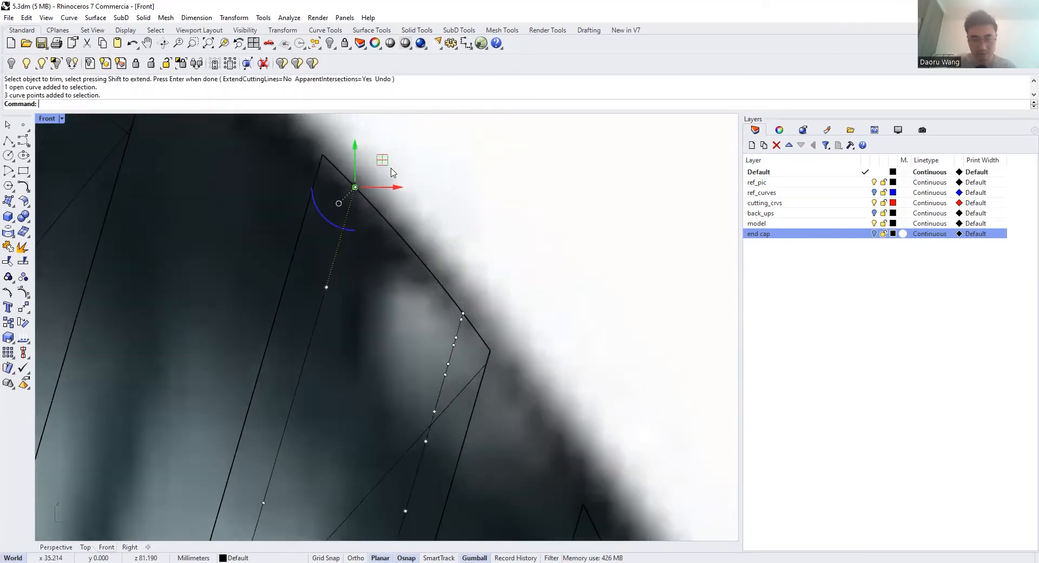
pyautogui.write('M')
pyautogui.press('Return')
pyautogui.click(357, 183)
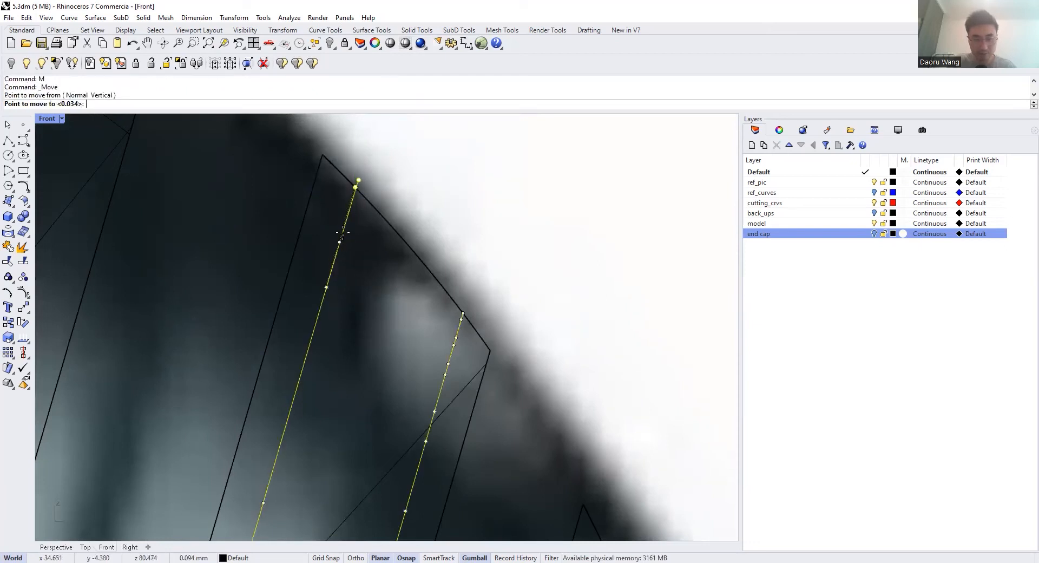
pyautogui.click(343, 229)
pyautogui.press('Escape')
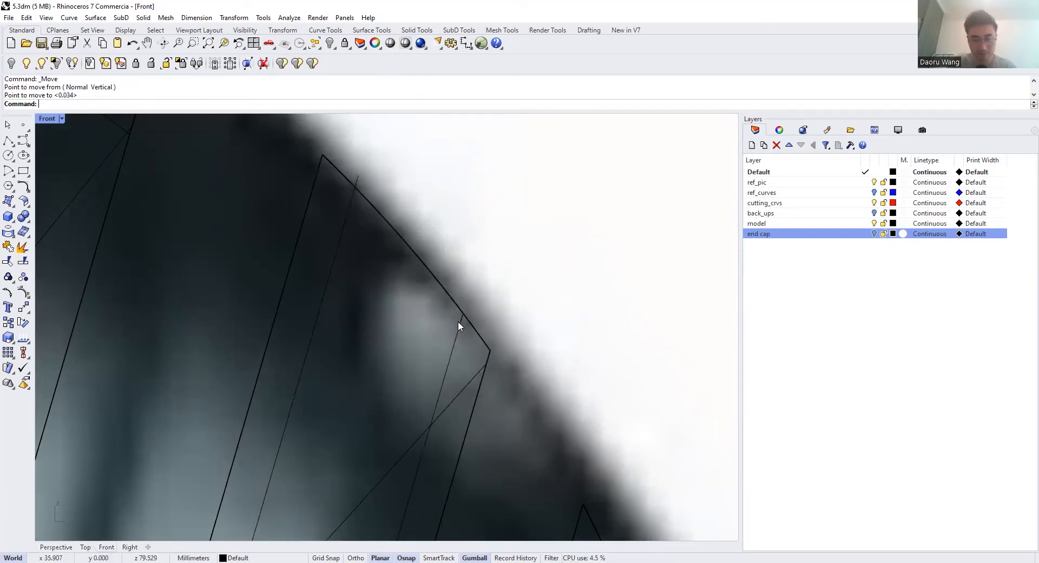
# Move the end points at the other upper end of the middle strip's offset curve outward along the curve, past the surface's top edge
pyautogui.click(458, 321)
pyautogui.scroll(4, 461, 305)
pyautogui.scroll(5, 469, 312)
pyautogui.moveTo(439, 278); pyautogui.dragTo(489, 336)
pyautogui.write('M')
pyautogui.press('Return')
pyautogui.click(450, 388)
pyautogui.click(454, 373)
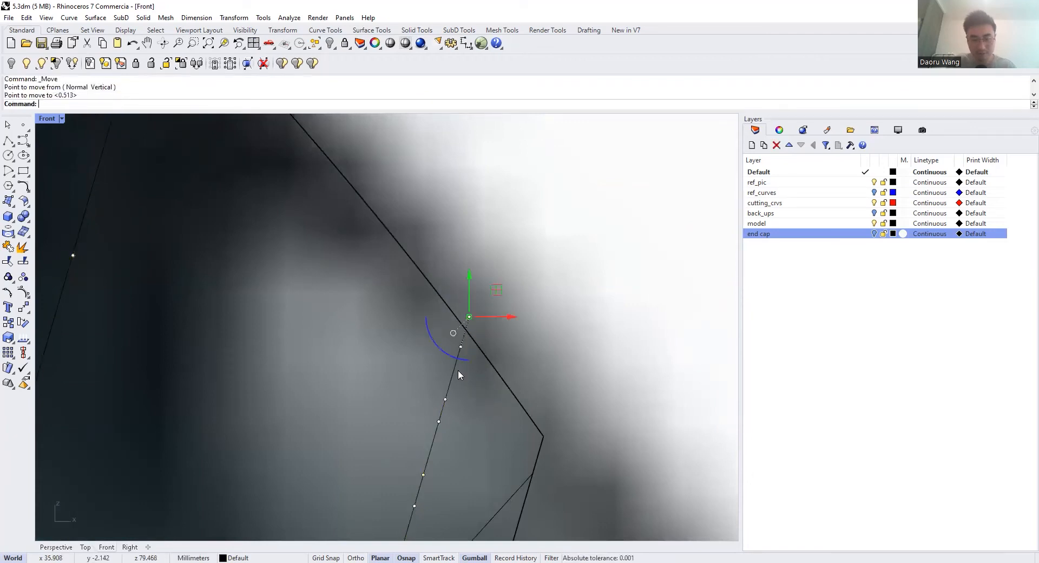
pyautogui.press('Escape')
pyautogui.scroll(-10, 432, 248)
pyautogui.press('Escape')
pyautogui.scroll(-4, 432, 251)
# Trim away the middle strip's surface border outside its extended offset curve
pyautogui.write('TR')
pyautogui.press('Return')
pyautogui.click(432, 267)
pyautogui.press('Return')
pyautogui.click(440, 277)
pyautogui.press('Return')
# Move both upper ends of the third strip's offset curve slightly outward along its direction, past the surface's top edge
pyautogui.scroll(-10, 426, 238)
pyautogui.scroll(9, 449, 274)
pyautogui.click(452, 259)
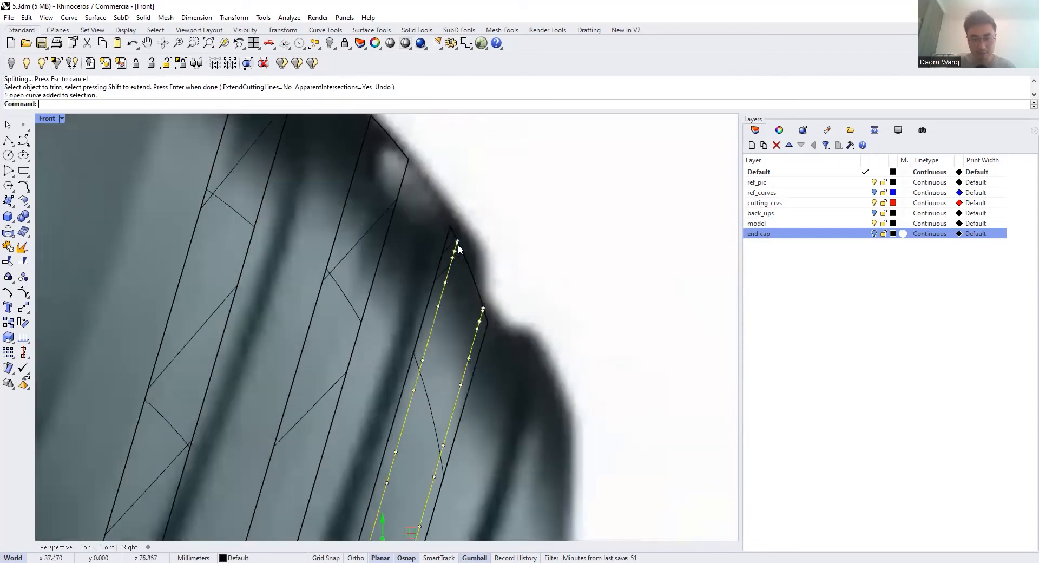
pyautogui.scroll(9, 454, 230)
pyautogui.moveTo(453, 208); pyautogui.dragTo(473, 250)
pyautogui.scroll(5, 503, 292)
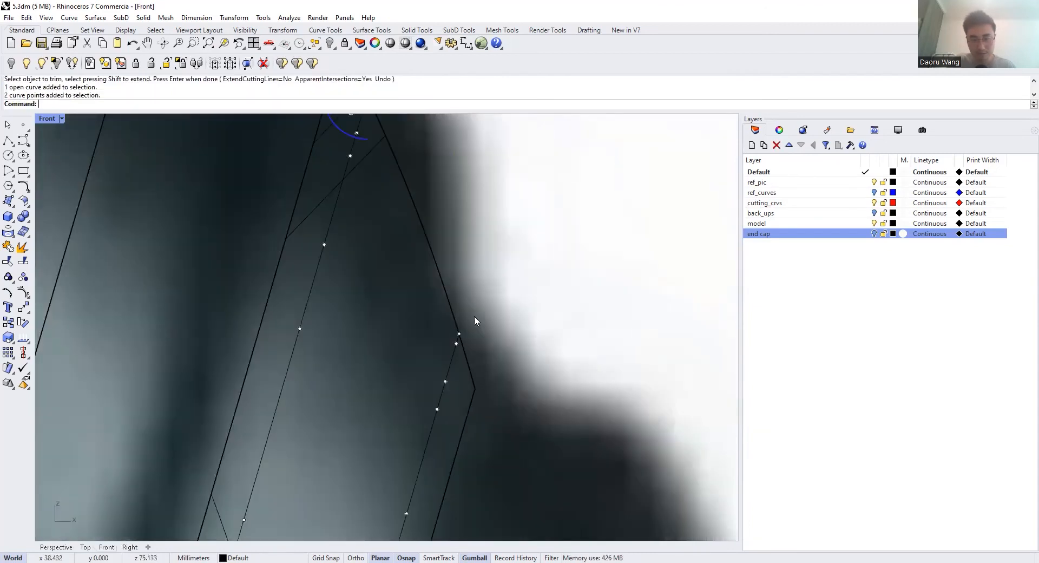
pyautogui.keyDown('shift'); pyautogui.moveTo(447, 283); pyautogui.dragTo(482, 342); pyautogui.keyUp('shift')
pyautogui.write('m')
pyautogui.press('Return')
pyautogui.click(323, 273)
pyautogui.click(327, 262)
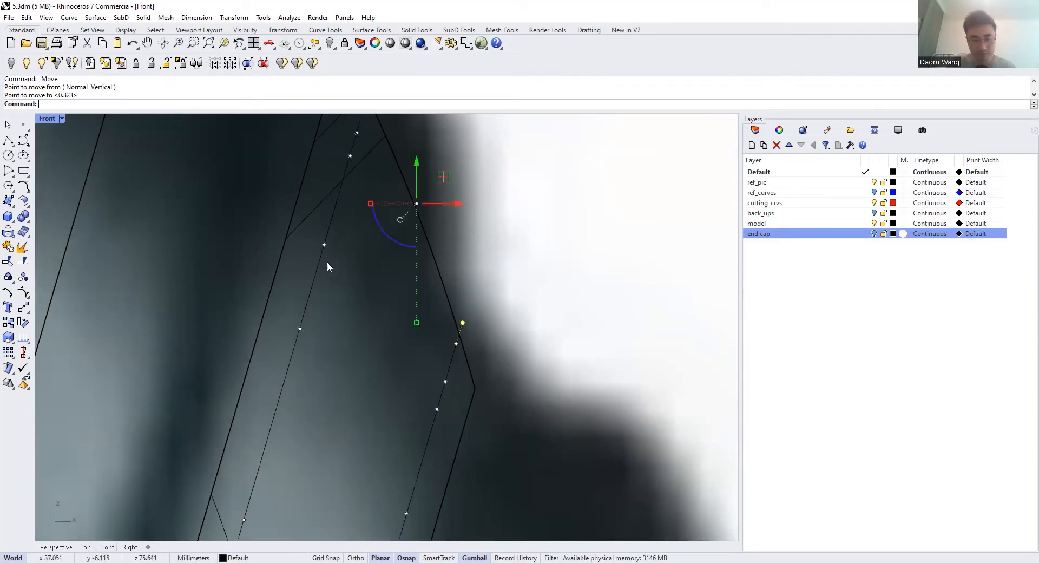
pyautogui.press('Escape')
pyautogui.press('Escape')
pyautogui.scroll(-15, 397, 265)
# Trim away the third strip's surface border outside its extended offset curve
pyautogui.write('tr')
pyautogui.press('Return')
pyautogui.click(403, 285)
pyautogui.press('Return')
pyautogui.click(408, 290)
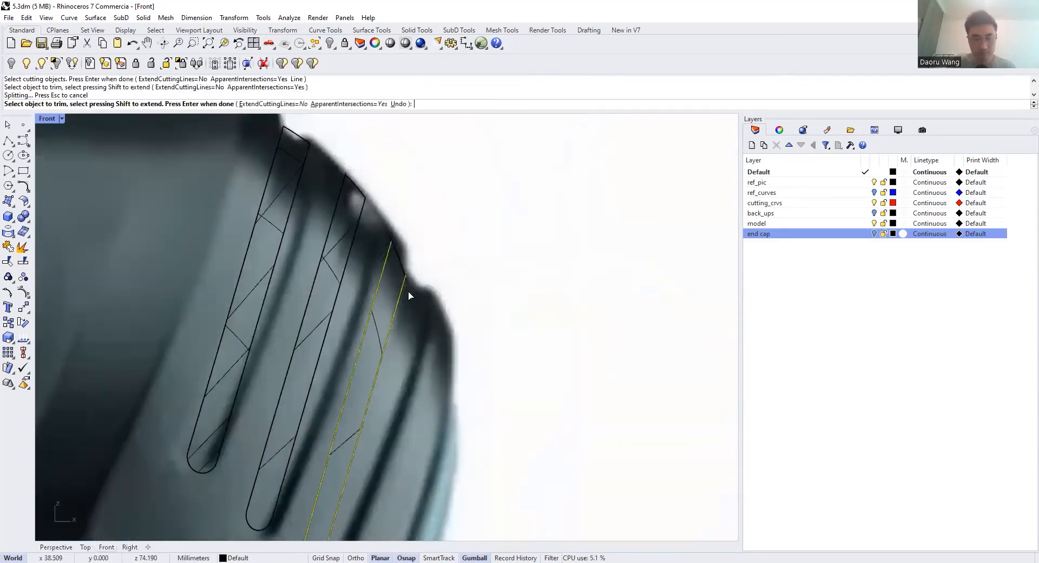
pyautogui.press('Return')
# Return to the Perspective view and show all hidden objects
pyautogui.scroll(-12, 408, 291)
pyautogui.click(64, 548)
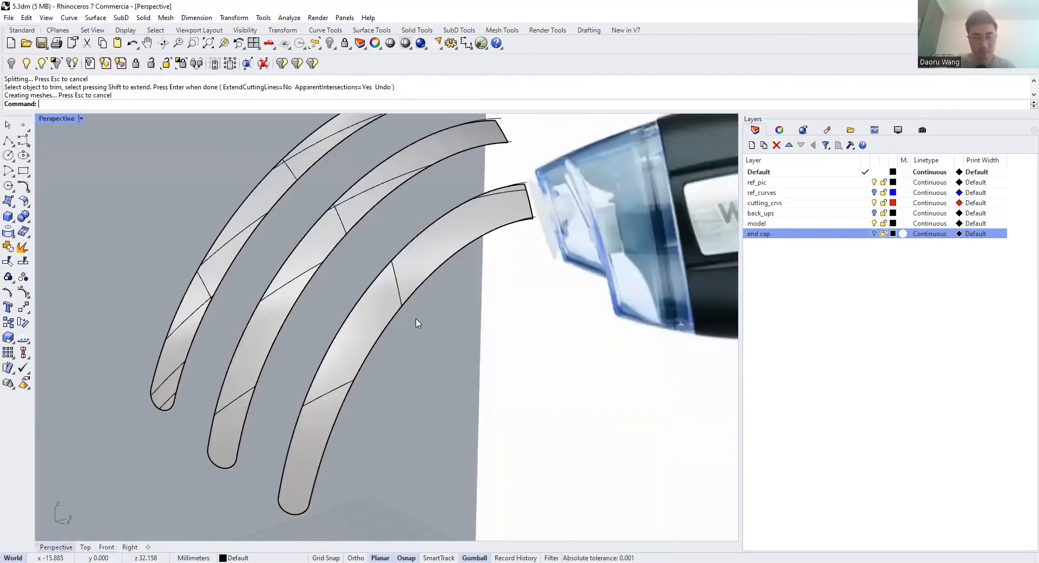
pyautogui.scroll(-7, 416, 319)
pyautogui.moveTo(415, 319); pyautogui.dragTo(393, 313, button='right')
pyautogui.scroll(7, 392, 312)
pyautogui.rightClick(330, 43)
pyautogui.scroll(-4, 424, 200)
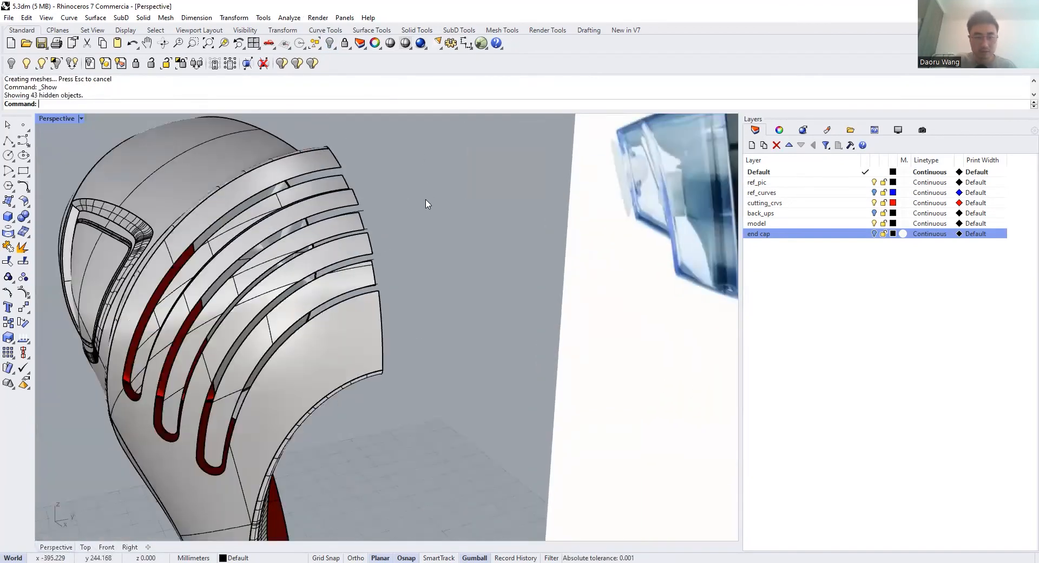
pyautogui.moveTo(428, 203); pyautogui.dragTo(463, 187, button='right')
pyautogui.scroll(10, 438, 154)
pyautogui.click(375, 128)
pyautogui.scroll(5, 375, 128)
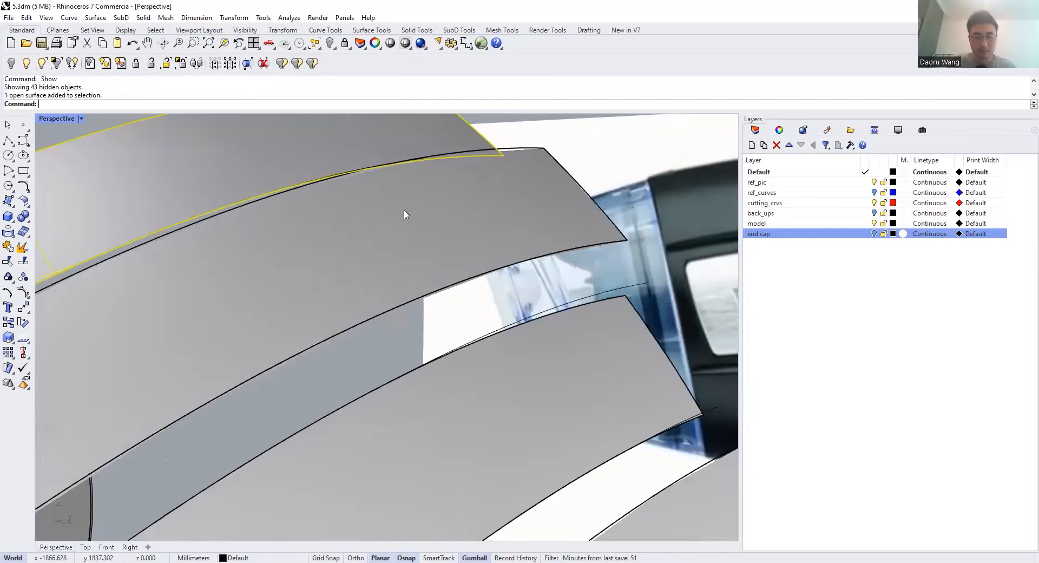
pyautogui.scroll(-6, 406, 213)
pyautogui.scroll(-2, 377, 214)
pyautogui.keyDown('shift'); pyautogui.click(439, 254); pyautogui.keyUp('shift')
pyautogui.scroll(-5, 435, 288)
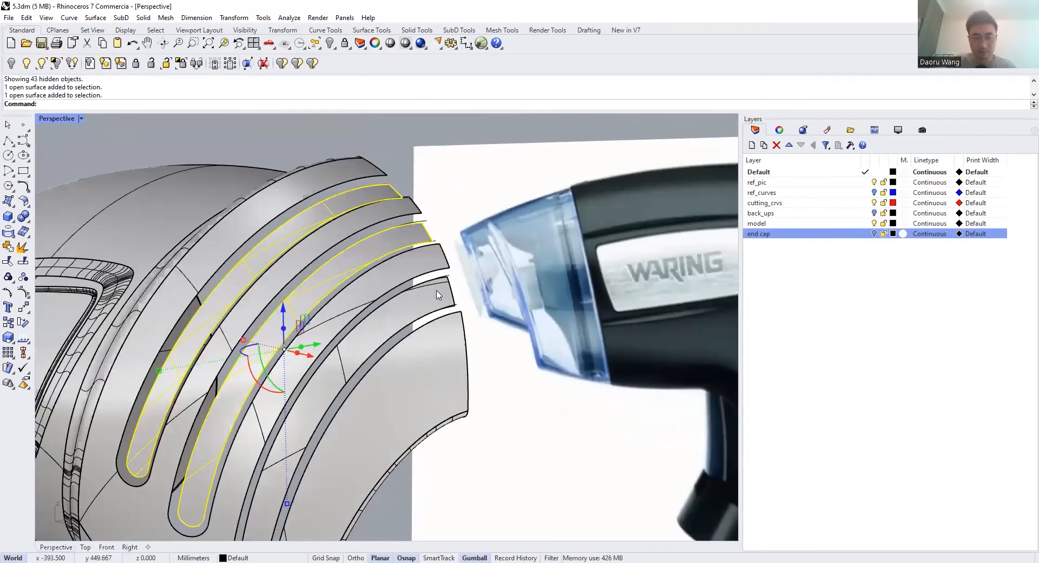
pyautogui.keyDown('shift'); pyautogui.click(431, 256); pyautogui.keyUp('shift')
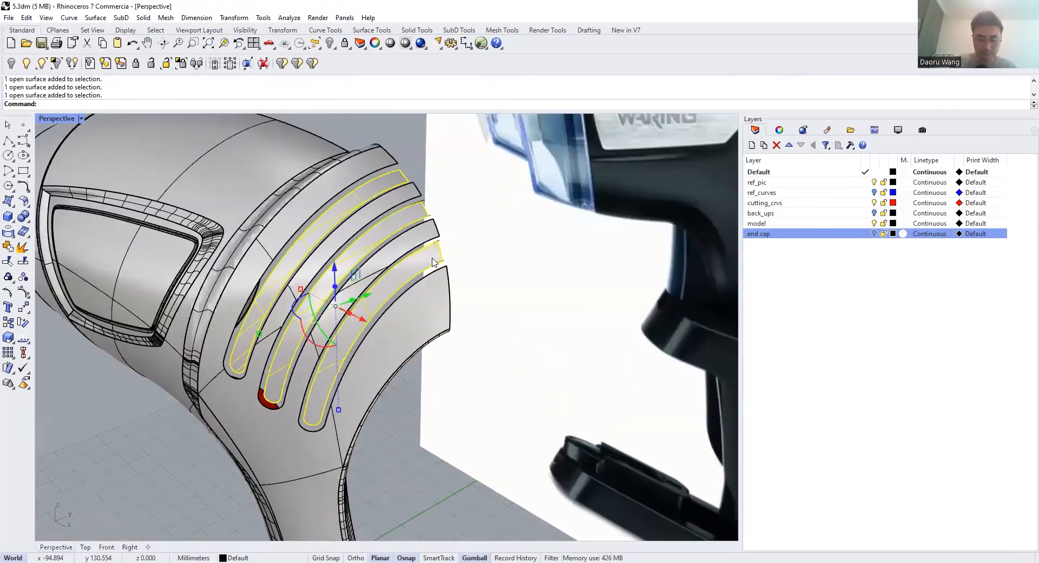
pyautogui.write('MI')
pyautogui.press('Return')
pyautogui.press('Escape')
pyautogui.press('Escape')
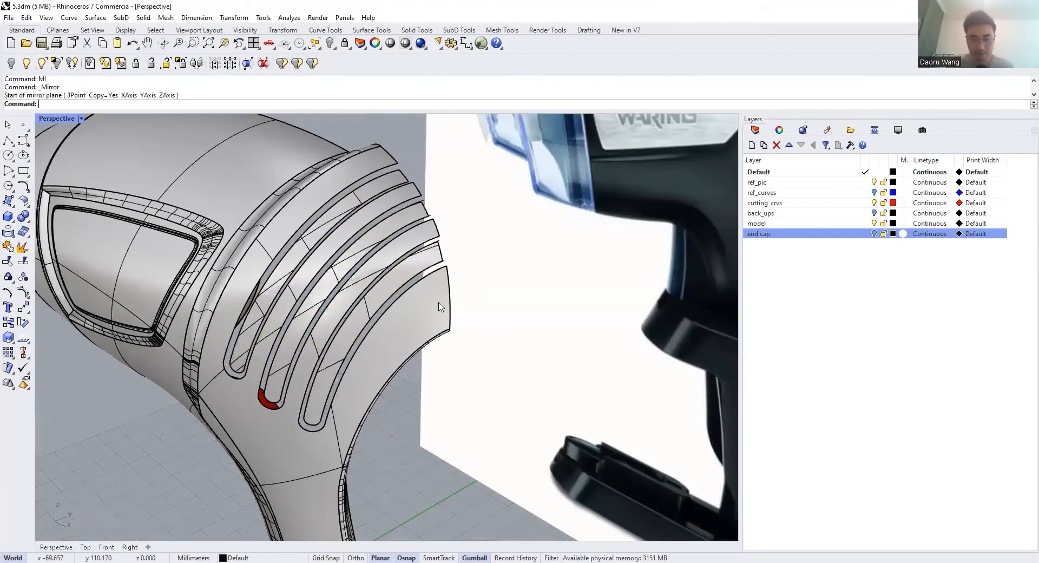
# Mirror a copy of the end cap and its three curved strips across the model's centre plane through the origin
pyautogui.click(437, 300)
pyautogui.keyDown('shift'); pyautogui.click(406, 267); pyautogui.keyUp('shift')
pyautogui.keyDown('shift'); pyautogui.click(390, 218); pyautogui.keyUp('shift')
pyautogui.click(422, 258)
pyautogui.keyDown('shift'); pyautogui.click(354, 191); pyautogui.keyUp('shift')
pyautogui.scroll(-4, 350, 181)
pyautogui.moveTo(351, 182); pyautogui.dragTo(384, 226, button='right')
pyautogui.write('MI')
pyautogui.press('Return')
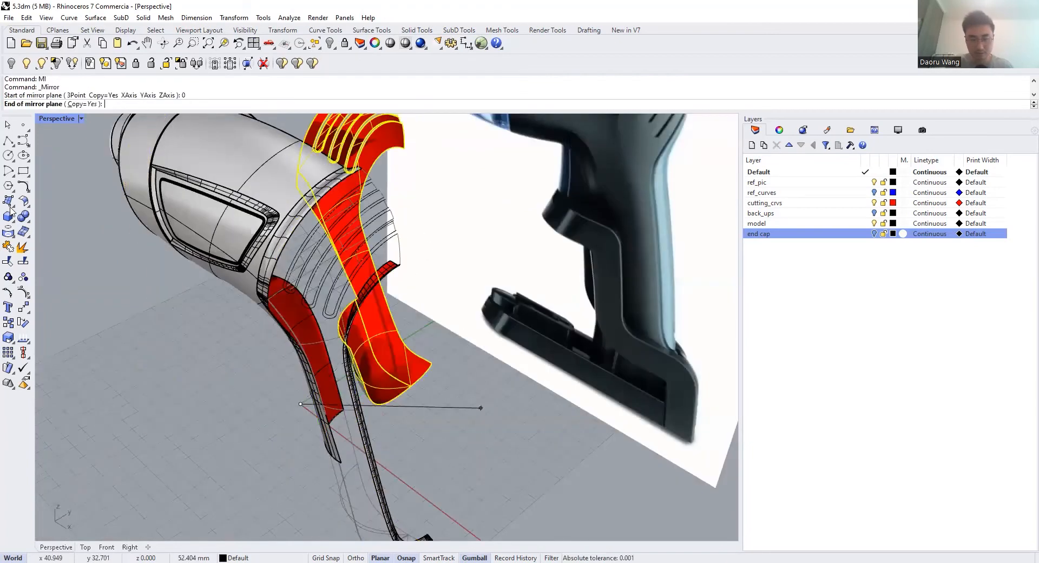
pyautogui.write('0')
pyautogui.press('Return')
pyautogui.click(76, 217)
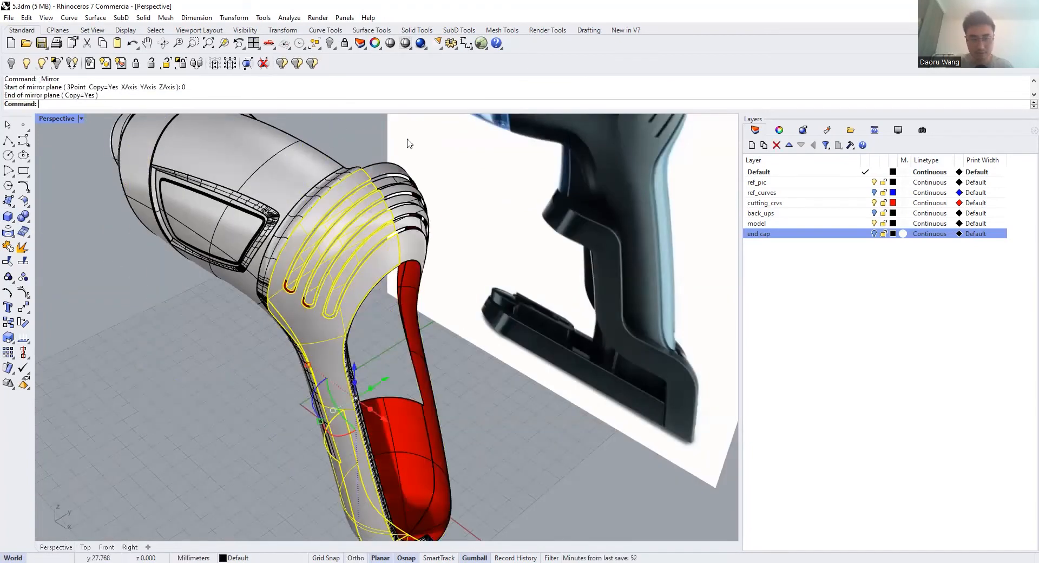
# Run a Zebra analysis on the end cap and its strips with thin horizontal stripes
pyautogui.scroll(3, 379, 226)
pyautogui.scroll(3, 377, 223)
pyautogui.press('Escape')
pyautogui.write('ZE')
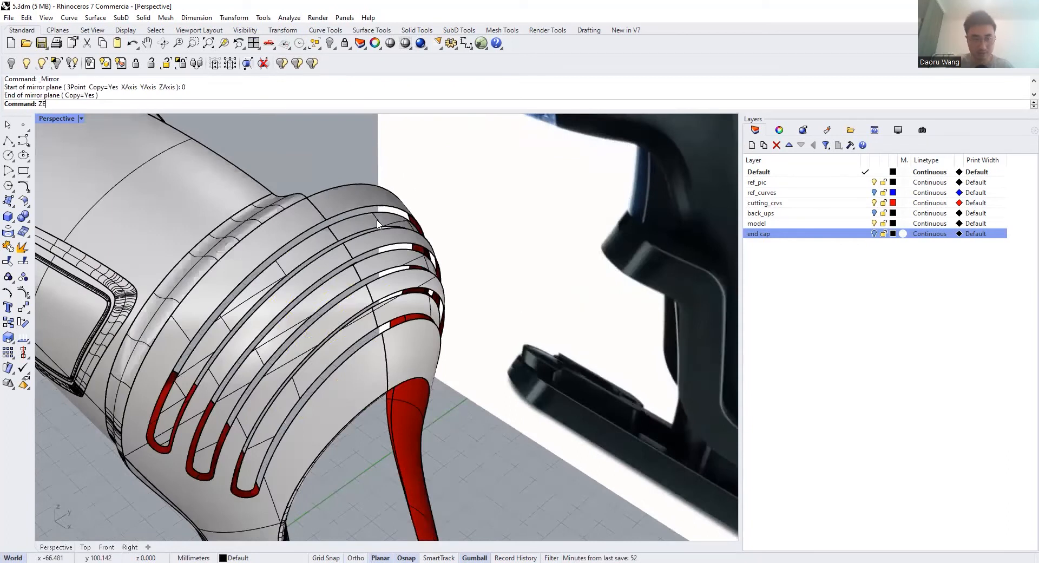
pyautogui.write('BRA')
pyautogui.press('Return')
pyautogui.scroll(-5, 373, 233)
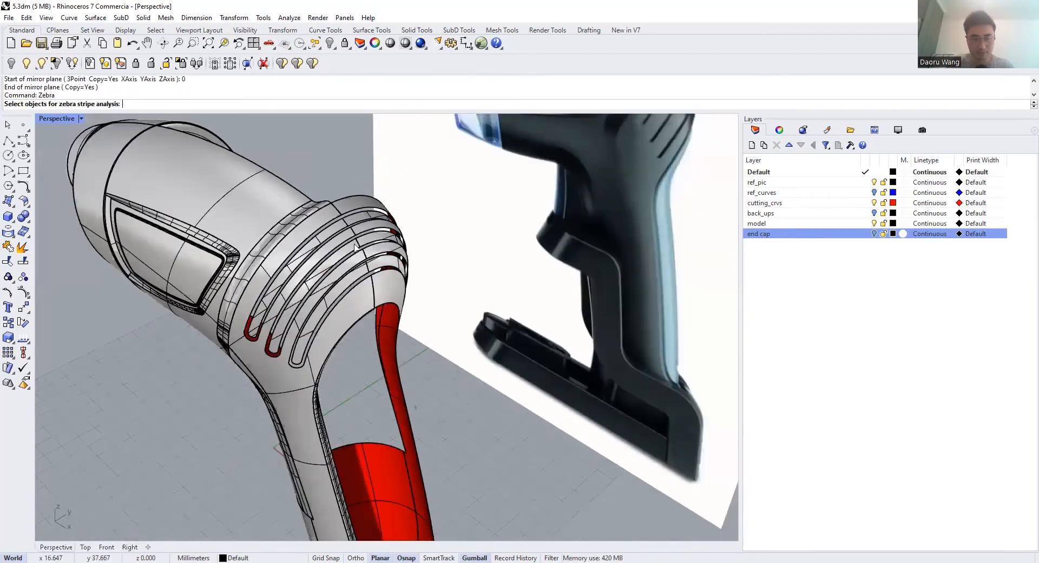
pyautogui.click(332, 209)
pyautogui.press('Return')
pyautogui.scroll(5, 349, 231)
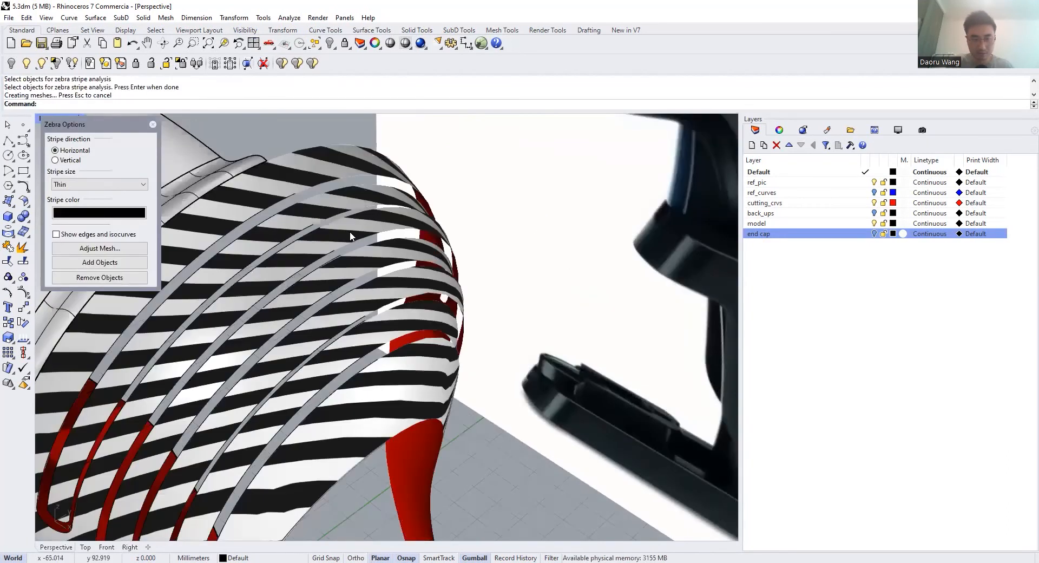
# Examine the stripe flow across the cap's slots and centre seam with horizontal and vertical stripes
pyautogui.scroll(4, 348, 235)
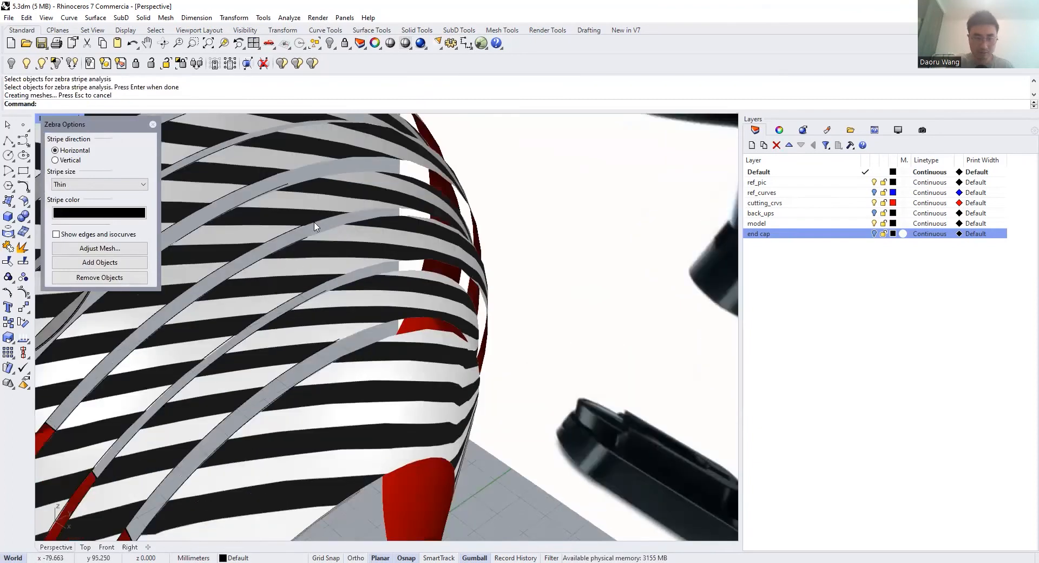
pyautogui.scroll(-5, 319, 225)
pyautogui.click(56, 160)
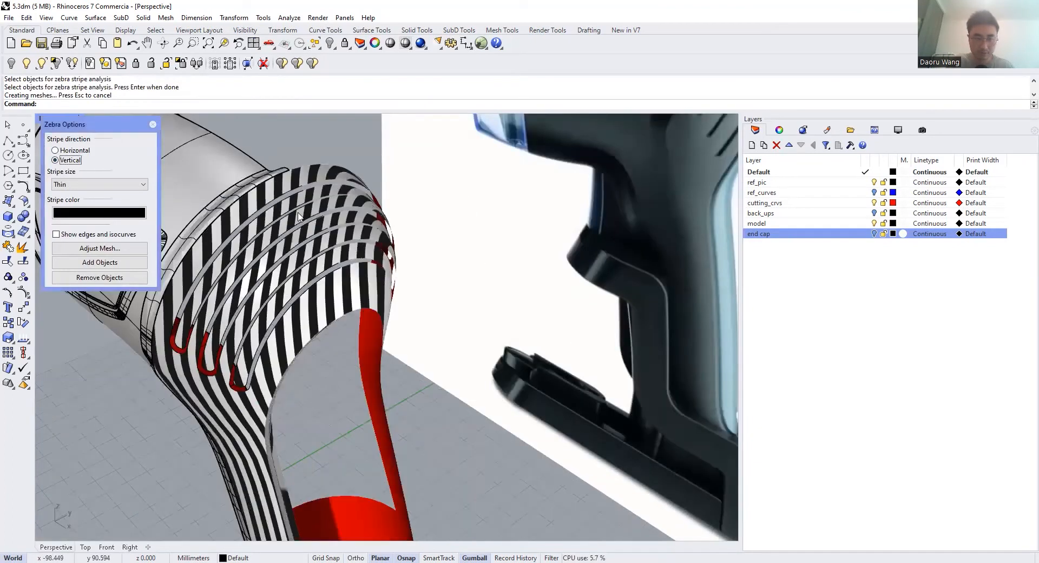
pyautogui.scroll(2, 307, 209)
pyautogui.scroll(3, 307, 206)
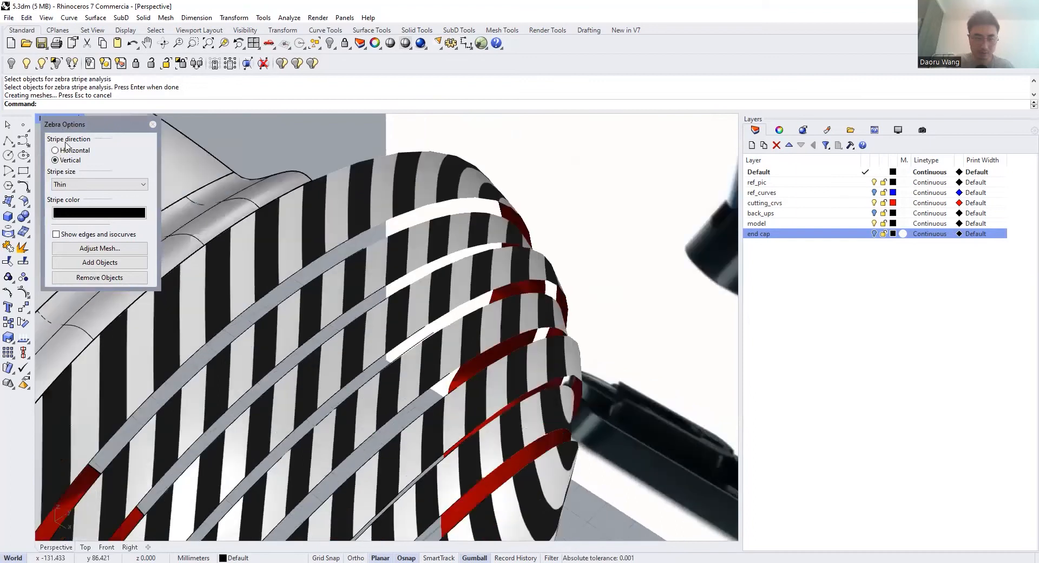
pyautogui.click(67, 150)
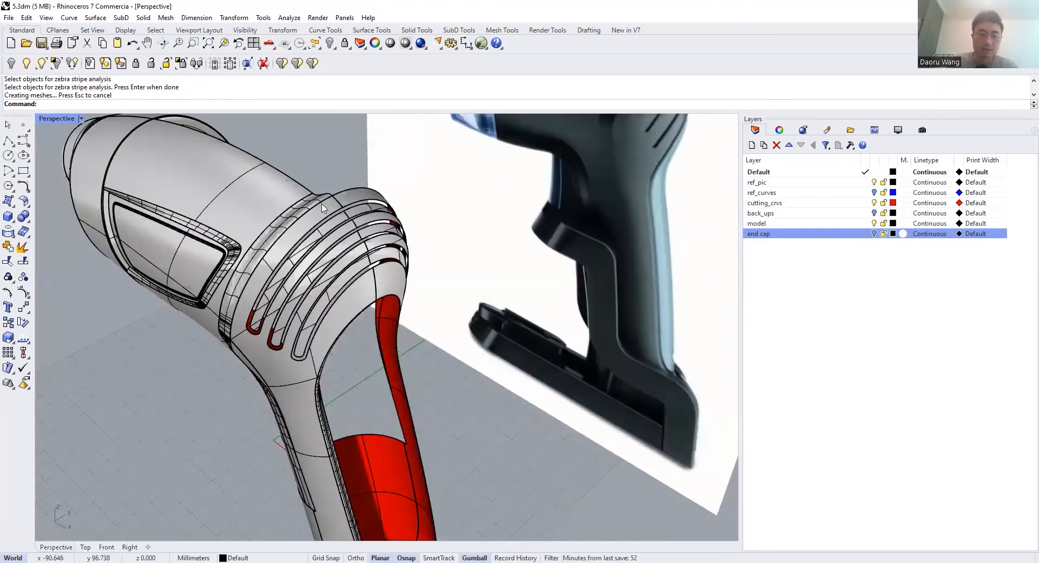
# Delete the mirrored copies of the end cap and the three strips
pyautogui.scroll(2, 344, 241)
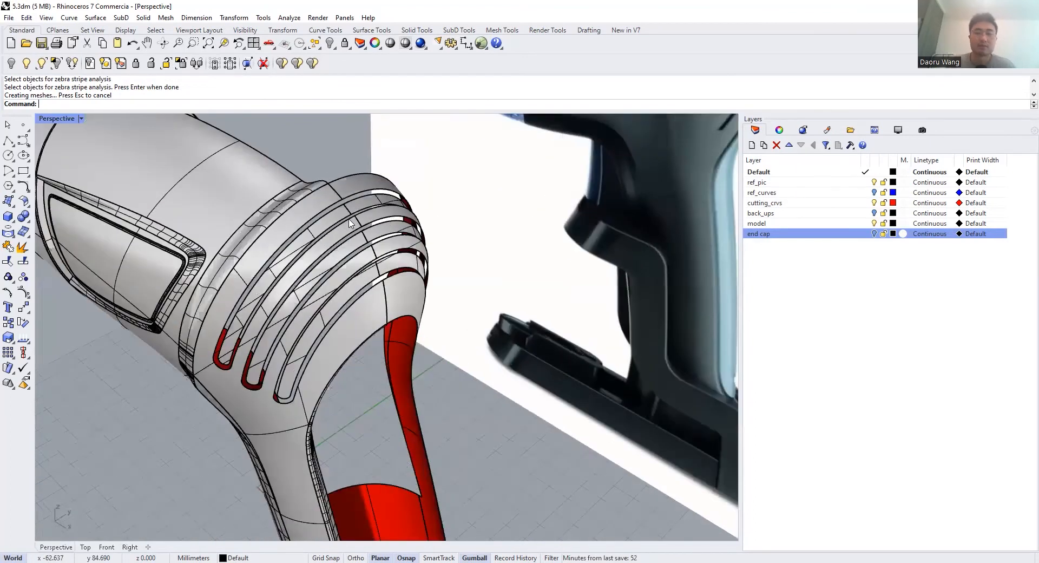
pyautogui.scroll(1, 350, 223)
pyautogui.moveTo(369, 217); pyautogui.dragTo(432, 211, button='right')
pyautogui.scroll(-5, 392, 303)
pyautogui.write('e')
pyautogui.press('Return')
# Blend the first slot's edge on the end cap to the first strip's edge with curvature continuity on both sides, adding intermediate shapes
pyautogui.scroll(4, 350, 217)
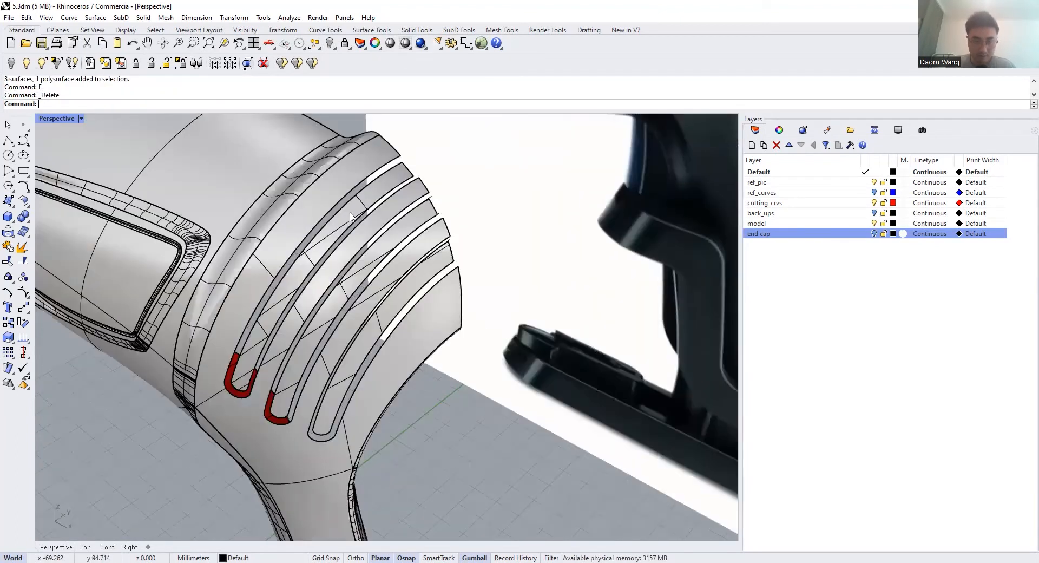
pyautogui.click(407, 168)
pyautogui.scroll(2, 402, 154)
pyautogui.press('Escape')
pyautogui.scroll(3, 404, 147)
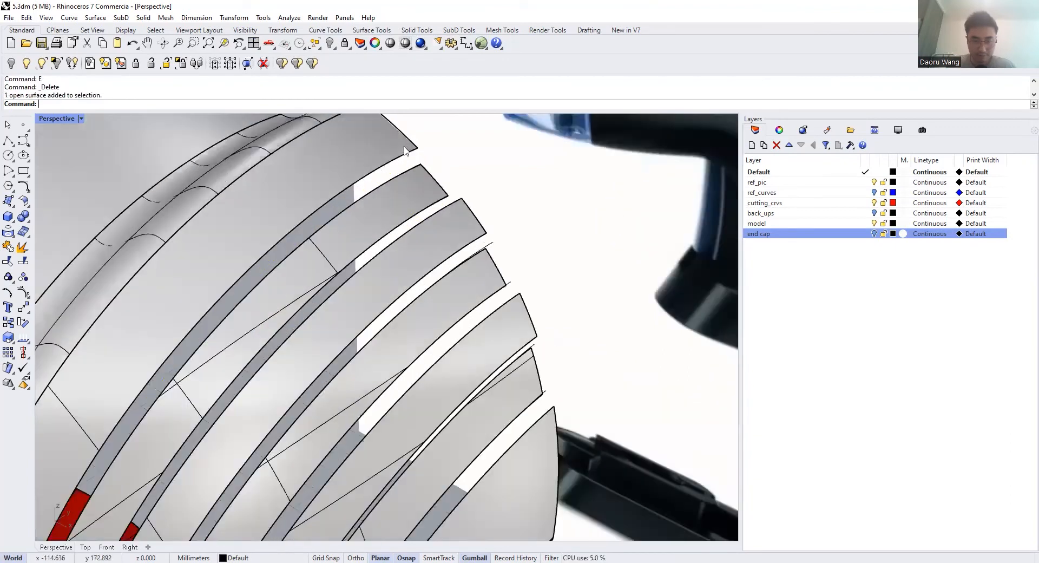
pyautogui.scroll(-3, 408, 157)
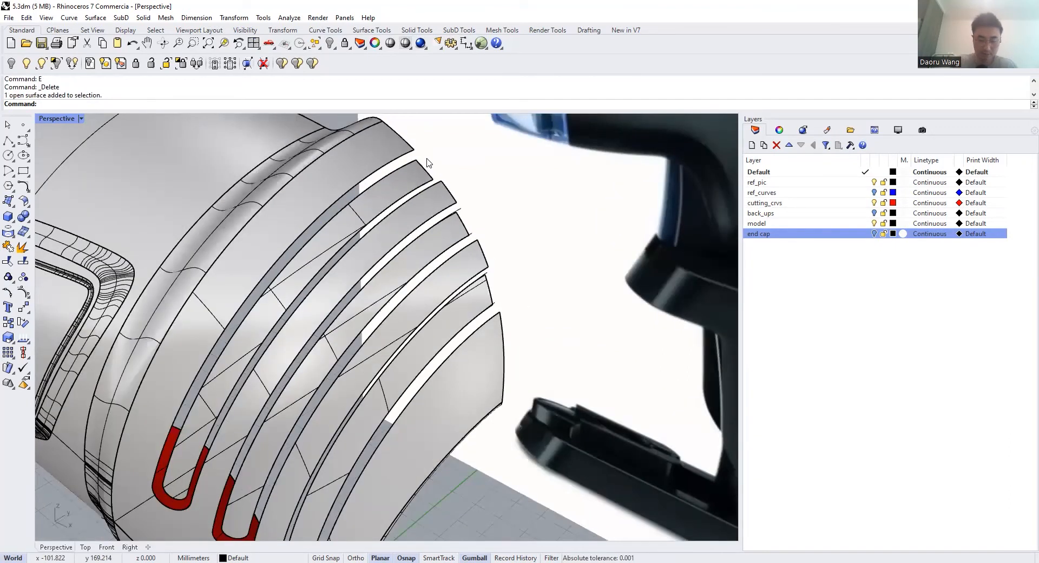
pyautogui.write('BlendSrf')
pyautogui.press('Return')
pyautogui.click(401, 166)
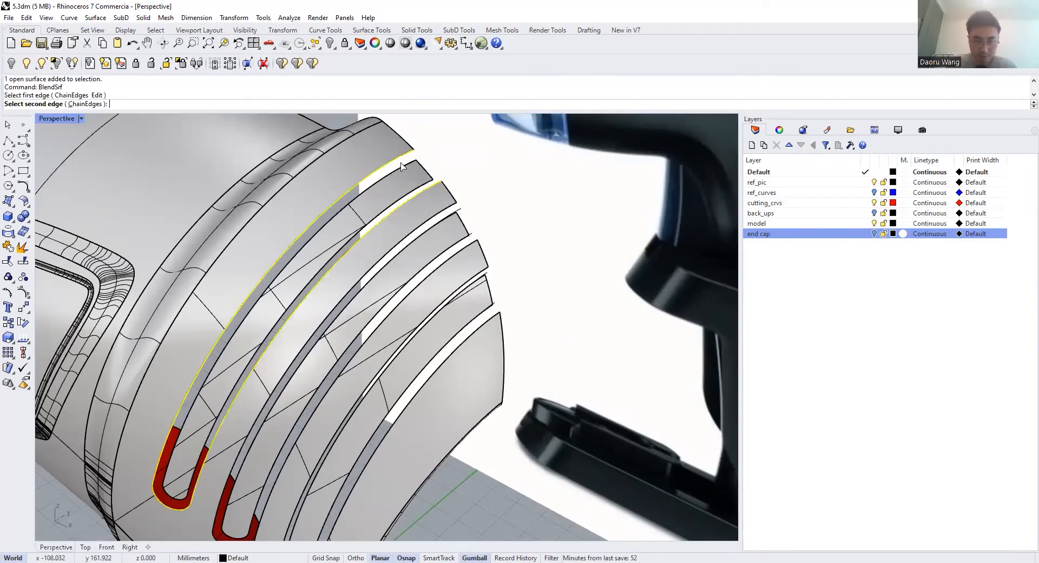
pyautogui.click(406, 172)
pyautogui.press('Return')
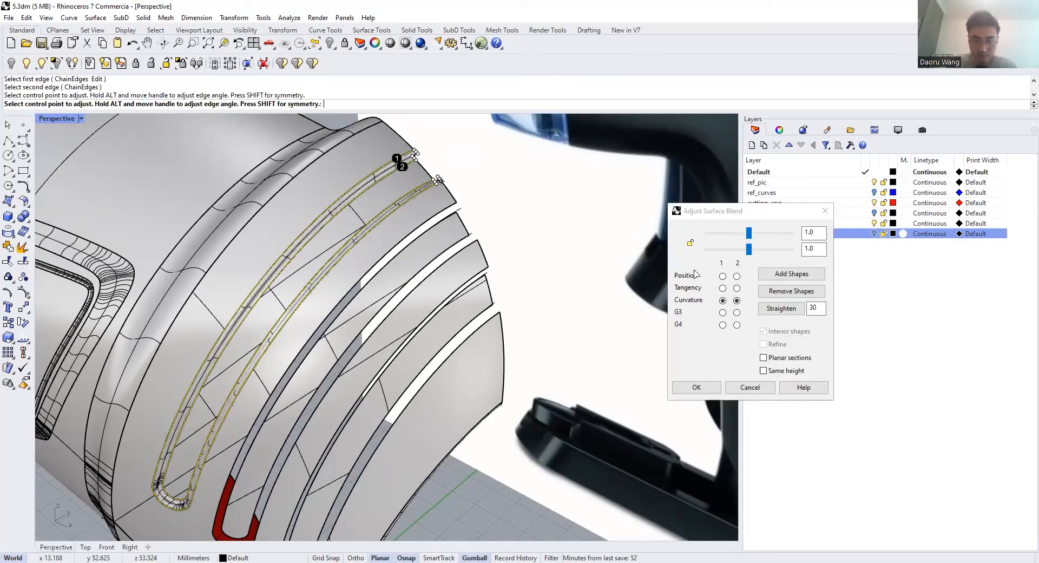
pyautogui.scroll(3, 412, 155)
pyautogui.scroll(-4, 412, 155)
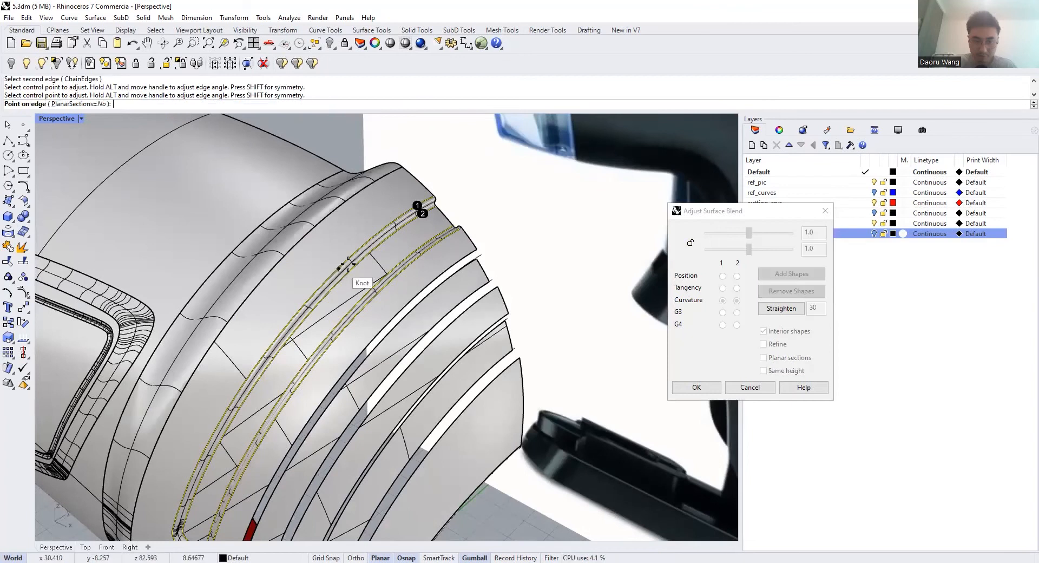
pyautogui.scroll(2, 398, 259)
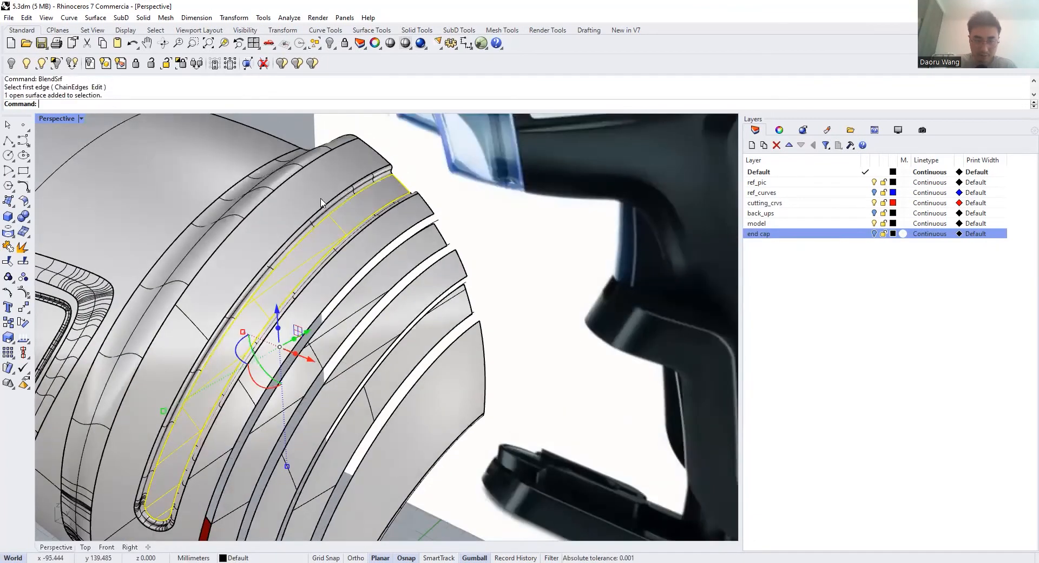
# Examine the blend surface around the first strip, from its open upper ends to the rounded lower end
pyautogui.scroll(8, 318, 197)
pyautogui.moveTo(323, 203); pyautogui.dragTo(389, 194, button='right')
pyautogui.click(318, 196)
pyautogui.scroll(-6, 387, 193)
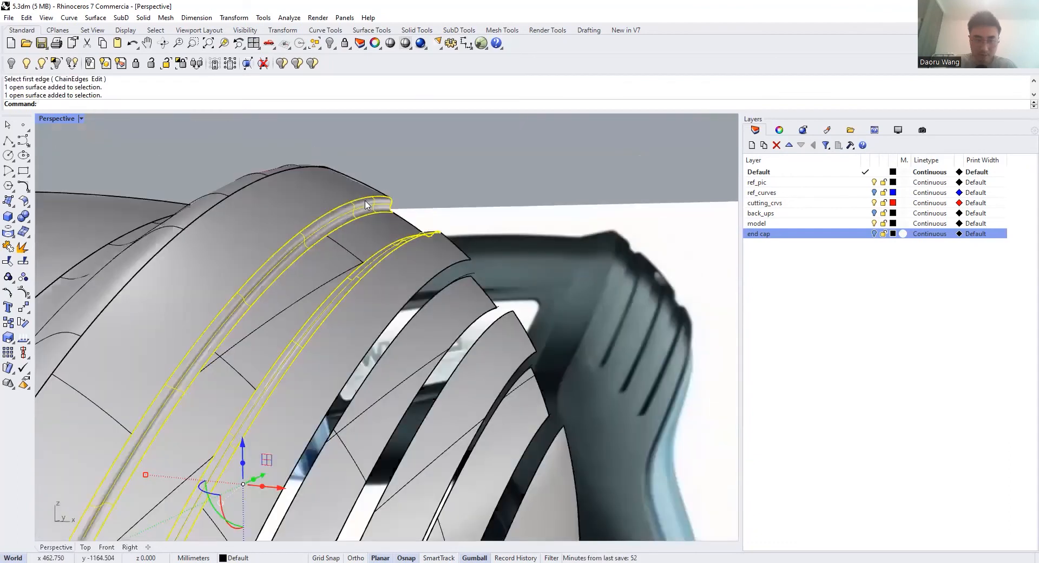
pyautogui.scroll(10, 286, 290)
pyautogui.scroll(-5, 373, 222)
pyautogui.moveTo(381, 244)
pyautogui.mouseDown(button='right')
pyautogui.moveTo(393, 261)
pyautogui.moveTo(373, 261)
pyautogui.mouseUp(button='right')
pyautogui.scroll(-9, 373, 265)
pyautogui.scroll(9, 286, 416)
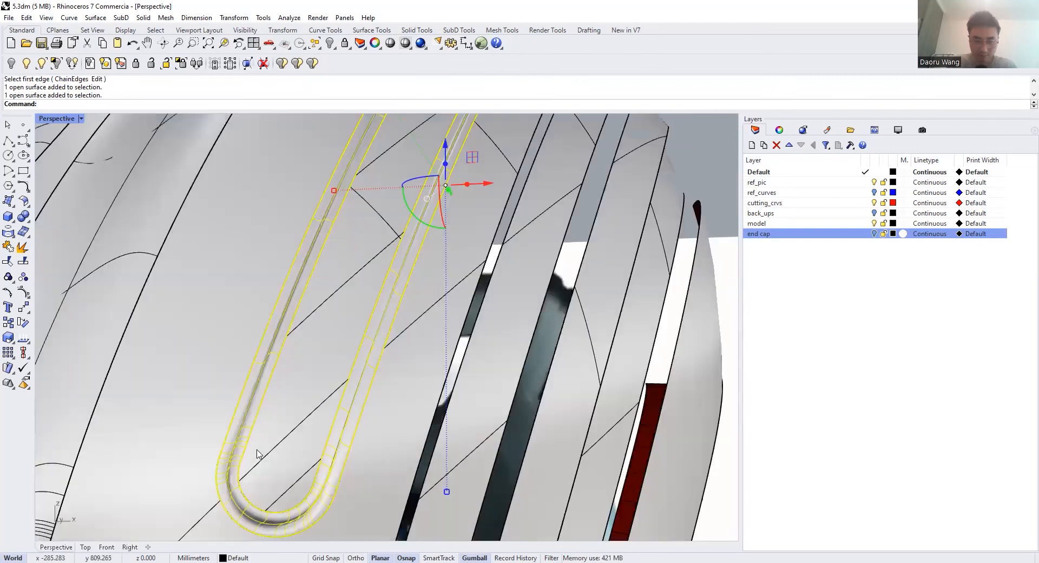
pyautogui.scroll(2, 242, 459)
pyautogui.moveTo(243, 463); pyautogui.dragTo(224, 431, button='right')
pyautogui.scroll(-2, 224, 432)
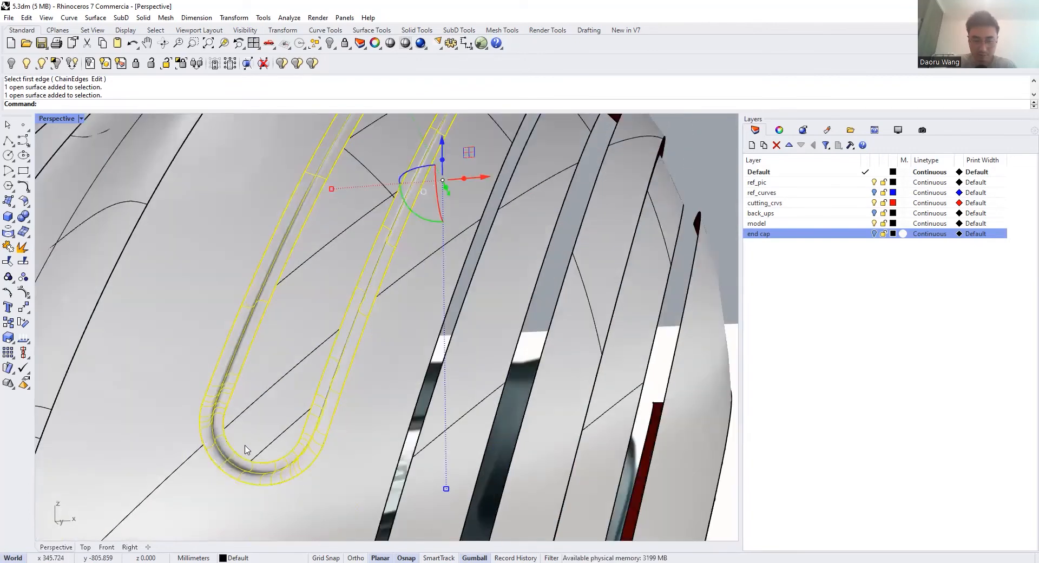
# Remove the blend surface between the first slot and the first strip
pyautogui.scroll(-10, 281, 433)
pyautogui.moveTo(362, 374); pyautogui.dragTo(338, 424, button='right')
pyautogui.scroll(9, 320, 343)
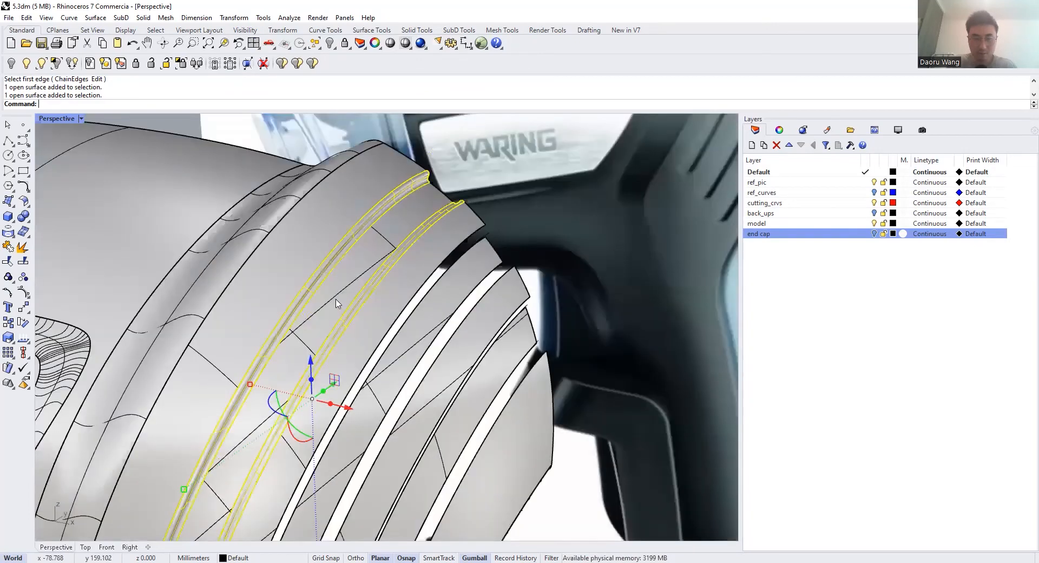
pyautogui.write('E')
pyautogui.press('Return')
# Isolate the end cap and its three strips so the rest of the hair dryer is hidden
pyautogui.click(327, 243)
pyautogui.keyDown('shift'); pyautogui.click(358, 269); pyautogui.keyUp('shift')
pyautogui.keyDown('shift'); pyautogui.click(444, 319); pyautogui.keyUp('shift')
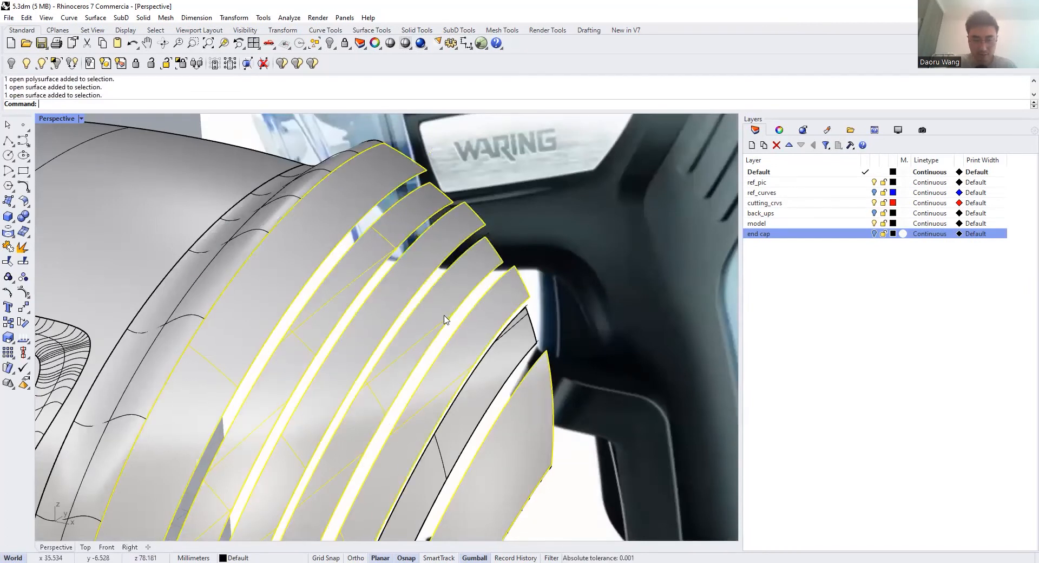
pyautogui.keyDown('shift'); pyautogui.click(508, 363); pyautogui.keyUp('shift')
pyautogui.scroll(-2, 476, 148)
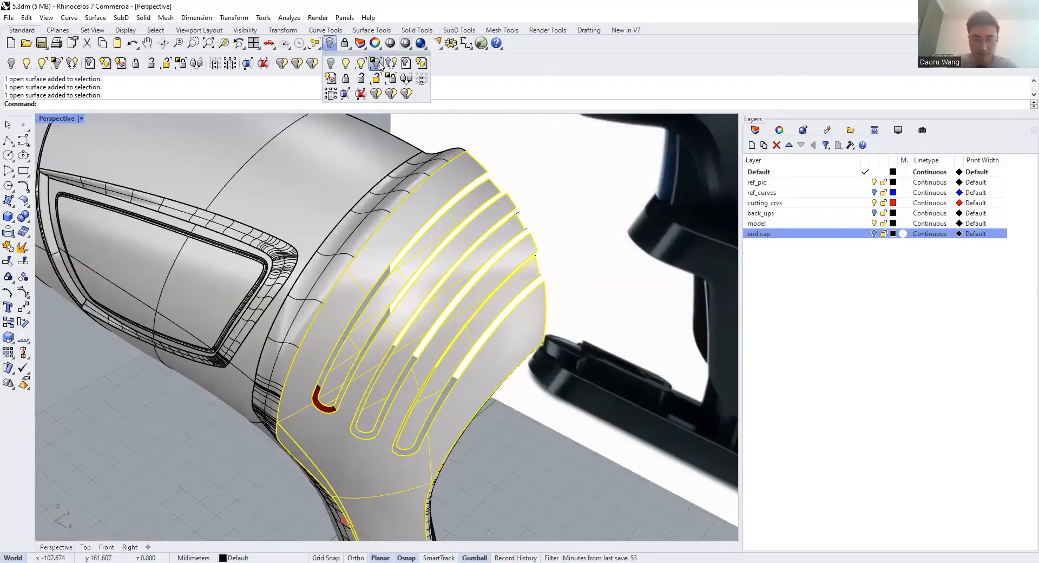
pyautogui.click(330, 44)
pyautogui.scroll(-4, 476, 172)
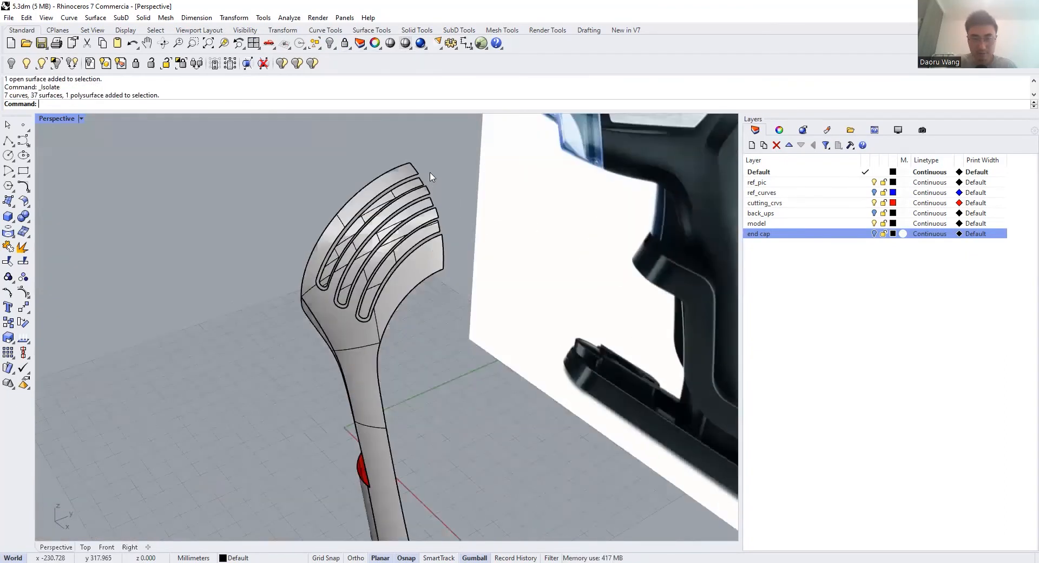
pyautogui.scroll(4, 431, 177)
pyautogui.hotkey('ctrl', 'z')
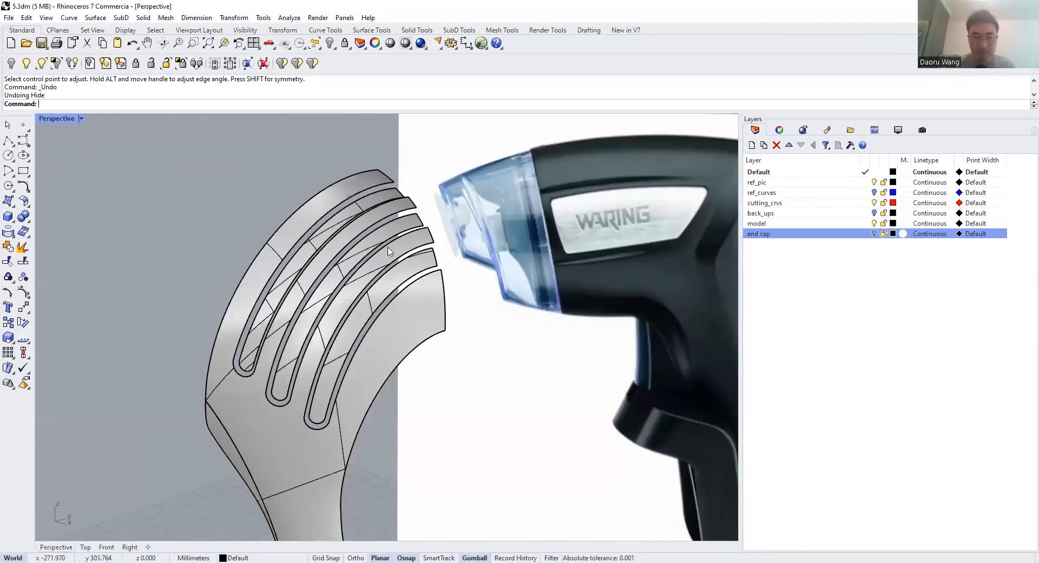
# Blend the first slot's edge on the end cap to the first strip's edge with G3 continuity on both sides
pyautogui.click(371, 205)
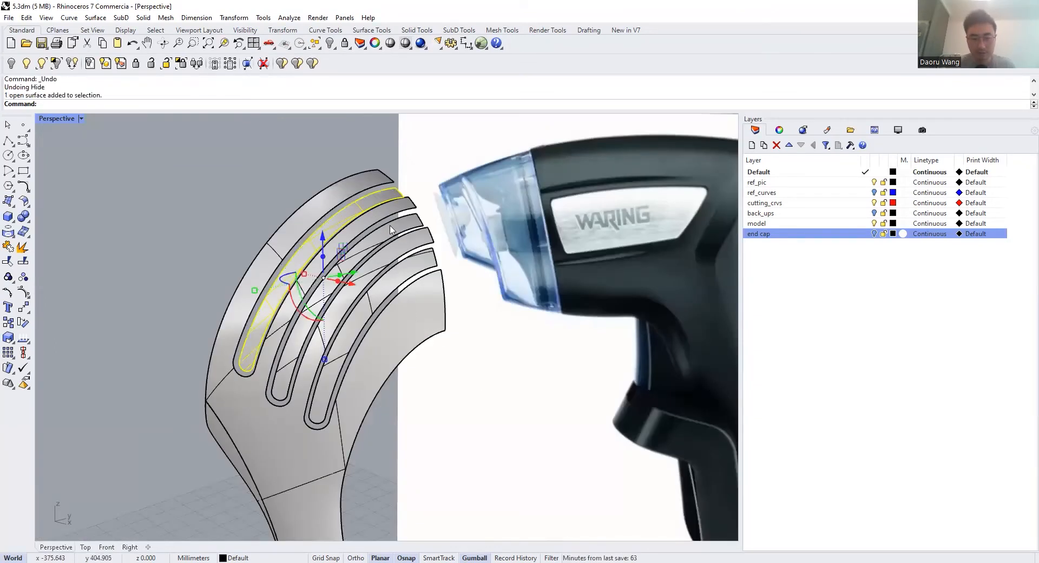
pyautogui.press('Delete')
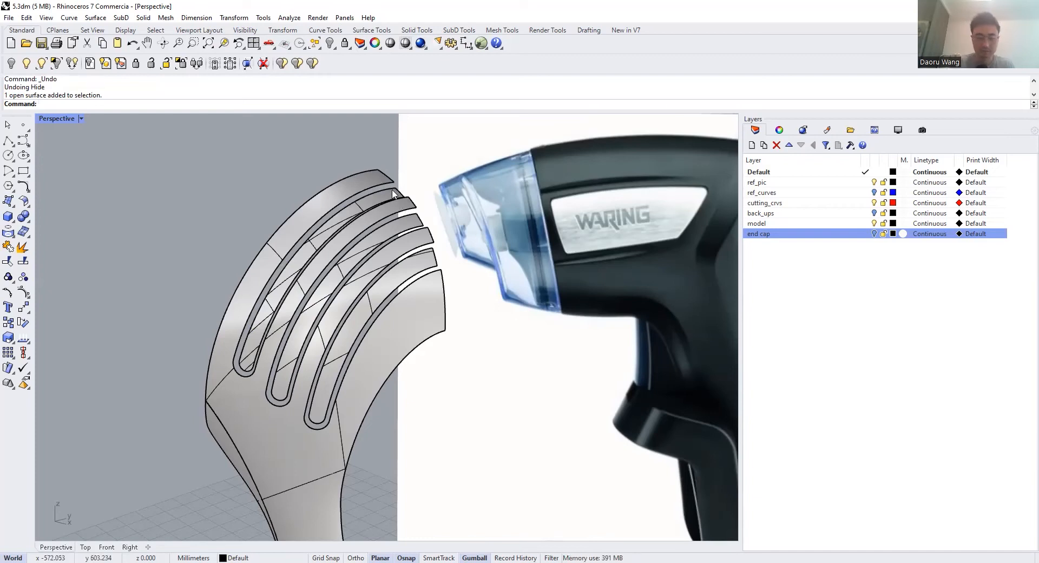
pyautogui.press('BackSpace')
pyautogui.press('BackSpace')
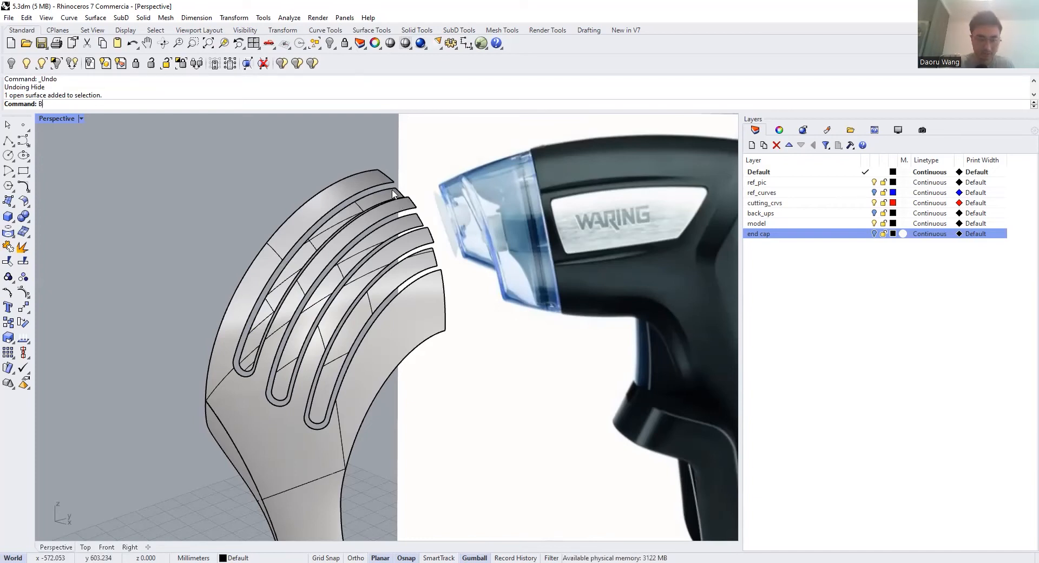
pyautogui.write('lendSrf')
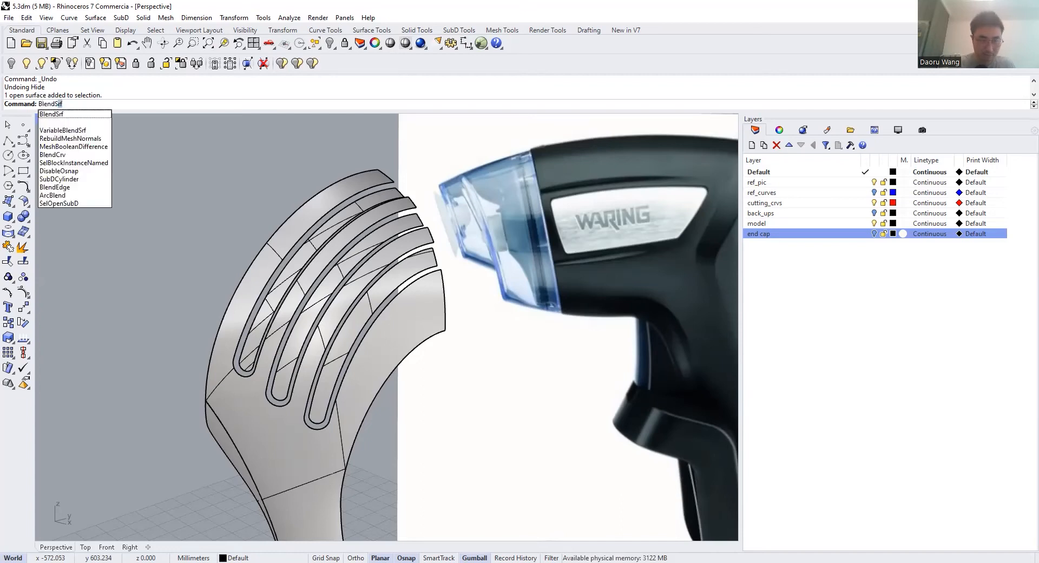
pyautogui.press('Return')
pyautogui.scroll(5, 373, 196)
pyautogui.click(371, 204)
pyautogui.click(371, 212)
pyautogui.press('Return')
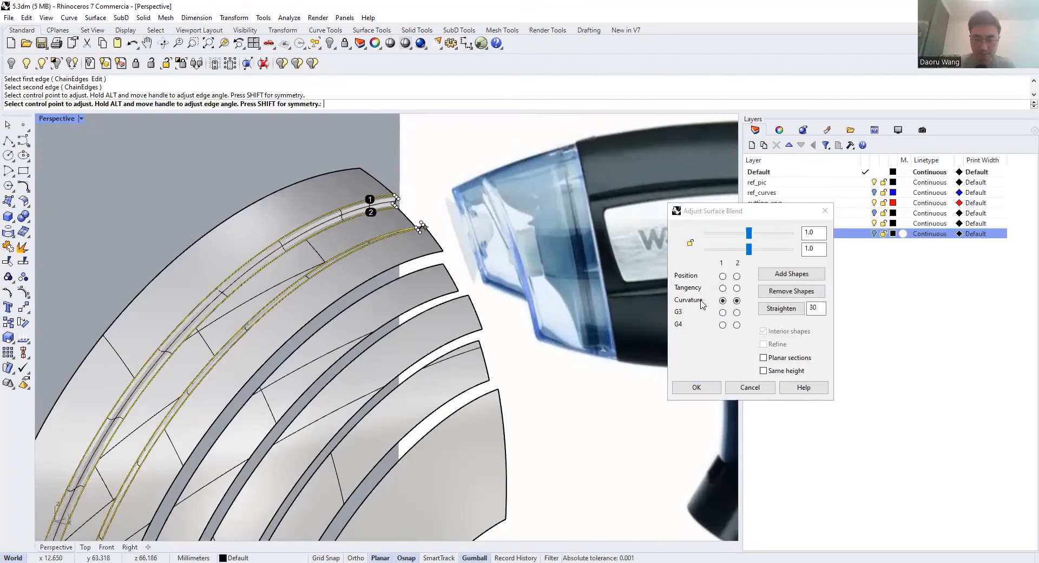
pyautogui.click(722, 312)
pyautogui.click(736, 312)
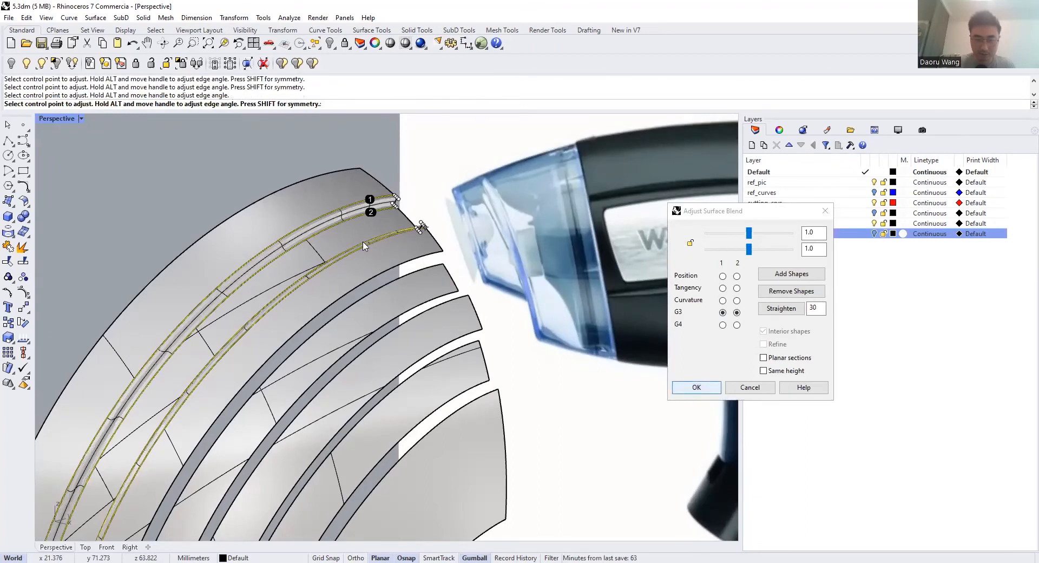
# Run a Zebra analysis with thin horizontal stripes on the end cap, the first strip and the blend between them
pyautogui.scroll(5, 368, 210)
pyautogui.click(365, 210)
pyautogui.scroll(-5, 368, 208)
pyautogui.moveTo(413, 189); pyautogui.dragTo(494, 166, button='right')
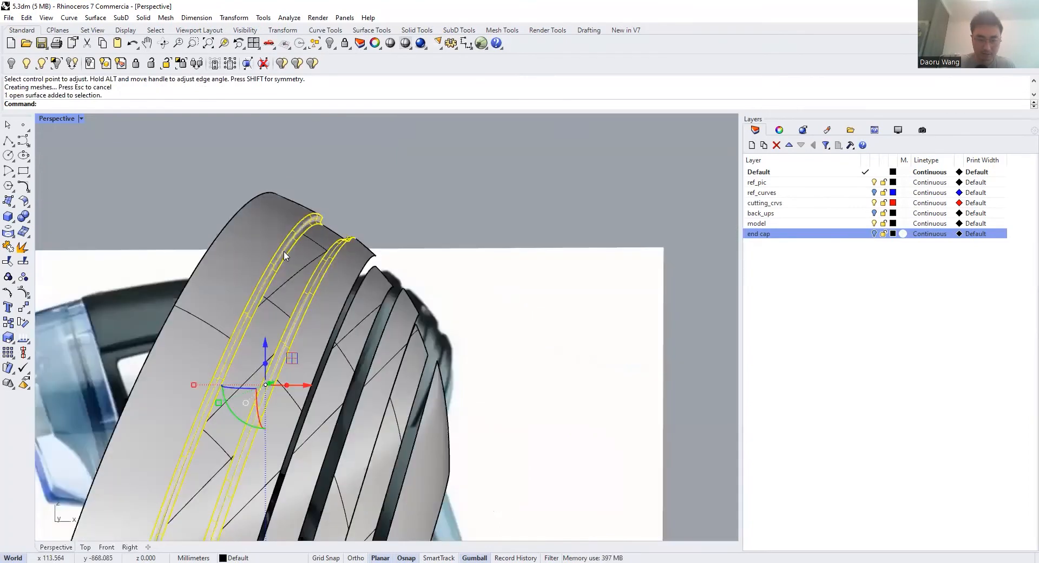
pyautogui.scroll(3, 284, 247)
pyautogui.press('Escape')
pyautogui.click(284, 239)
pyautogui.keyDown('shift'); pyautogui.click(281, 237); pyautogui.keyUp('shift')
pyautogui.keyDown('shift'); pyautogui.click(320, 239); pyautogui.keyUp('shift')
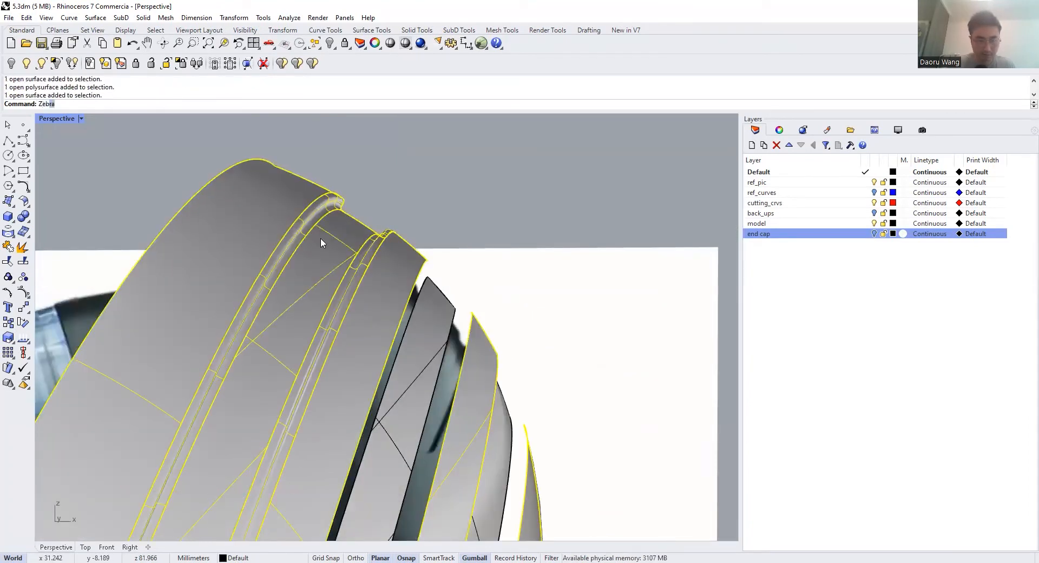
pyautogui.press('Return')
pyautogui.moveTo(316, 266); pyautogui.dragTo(374, 218, button='right')
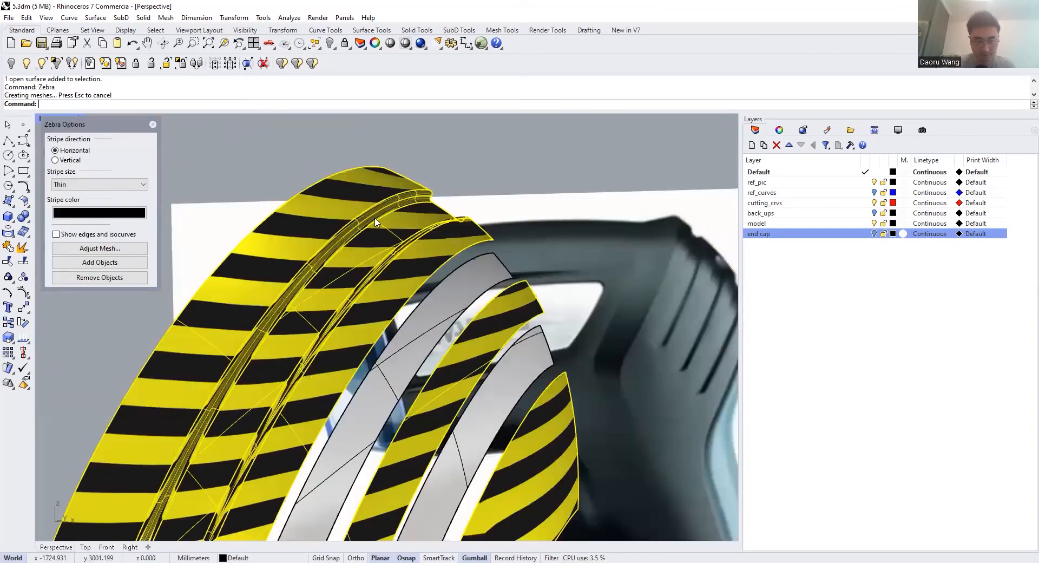
# Examine the stripe flow across the first strip's blend from its upper ends to the rounded lower end, and close the analysis
pyautogui.scroll(5, 323, 218)
pyautogui.moveTo(339, 273); pyautogui.dragTo(398, 291, button='right')
pyautogui.scroll(-5, 414, 195)
pyautogui.scroll(-4, 416, 239)
pyautogui.scroll(4, 424, 160)
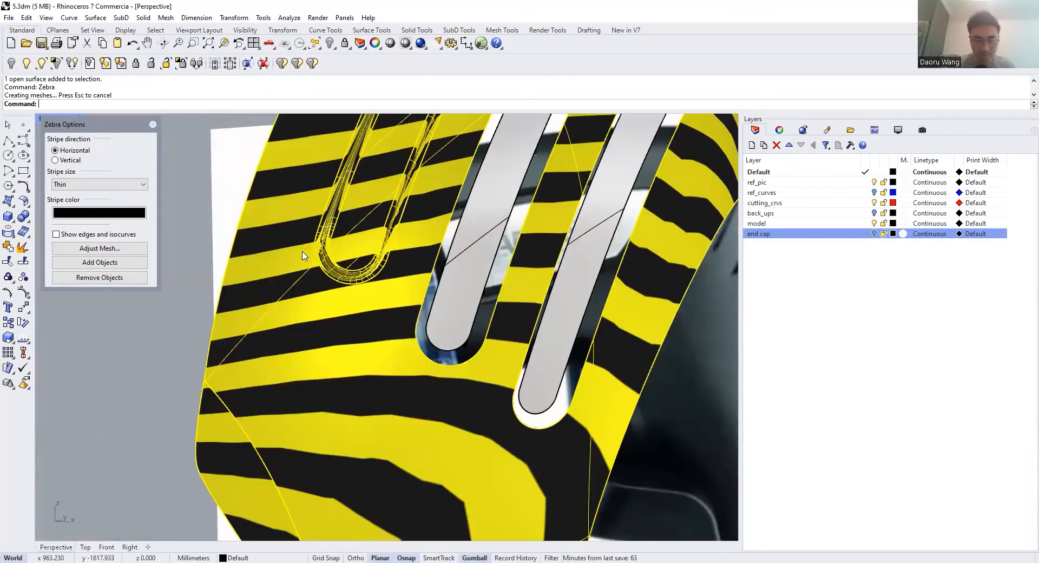
pyautogui.scroll(7, 334, 223)
pyautogui.press('Escape')
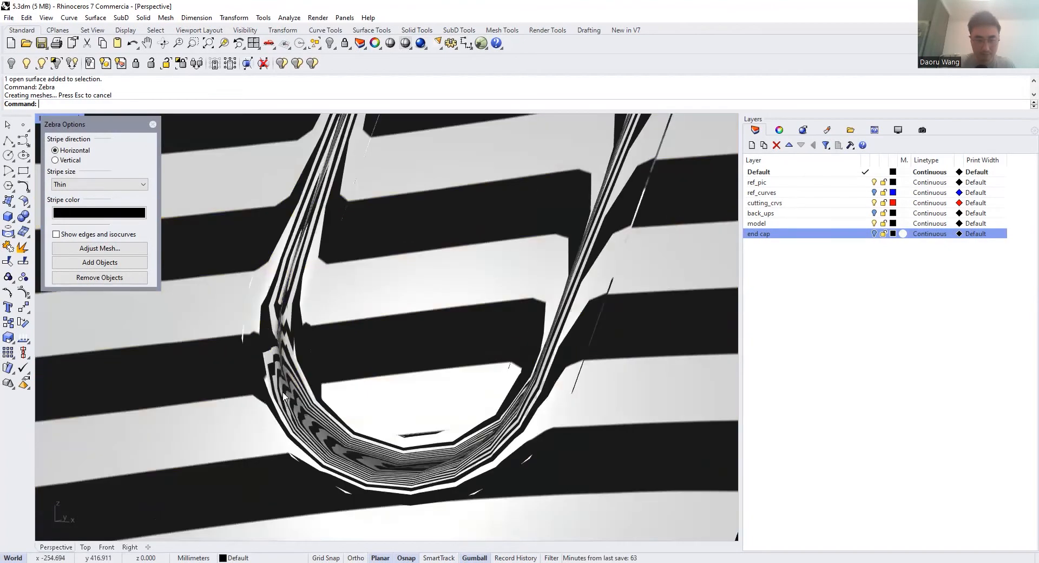
pyautogui.scroll(-10, 280, 389)
pyautogui.scroll(5, 320, 311)
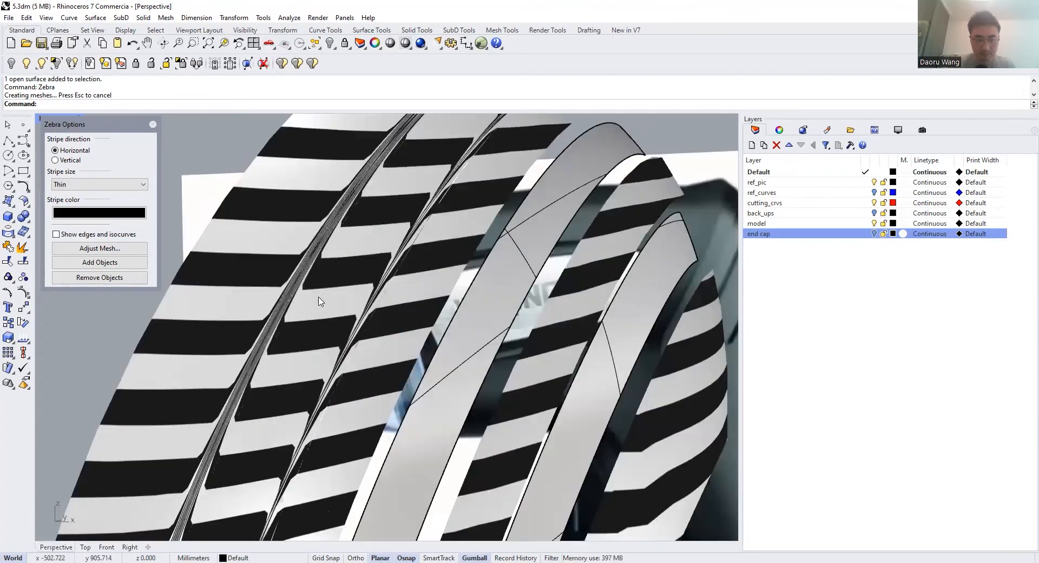
pyautogui.click(309, 272)
pyautogui.scroll(-4, 347, 246)
pyautogui.moveTo(371, 207); pyautogui.dragTo(380, 217, button='right')
pyautogui.scroll(2, 380, 217)
pyautogui.press('Escape')
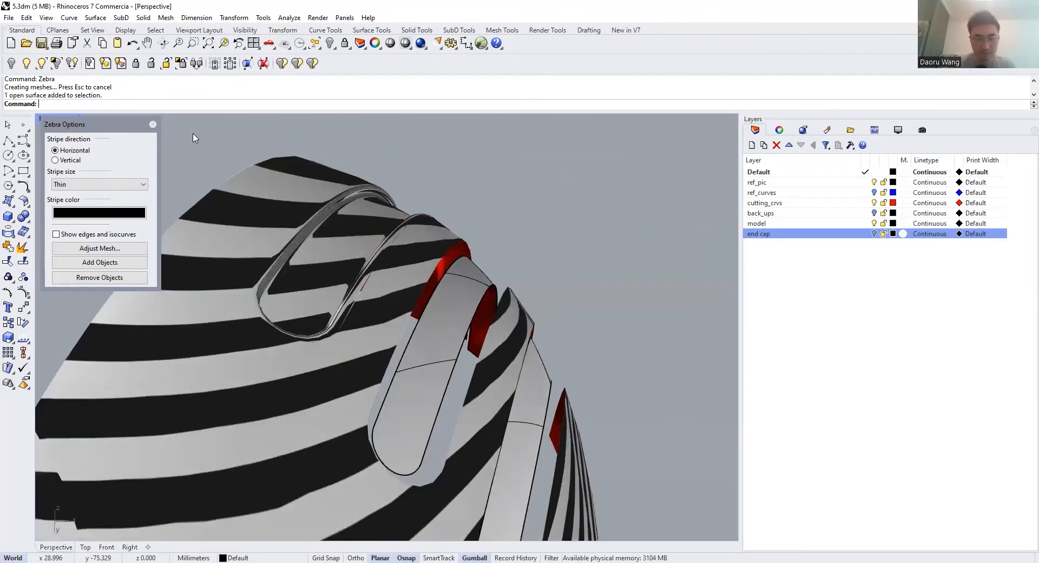
pyautogui.scroll(7, 355, 155)
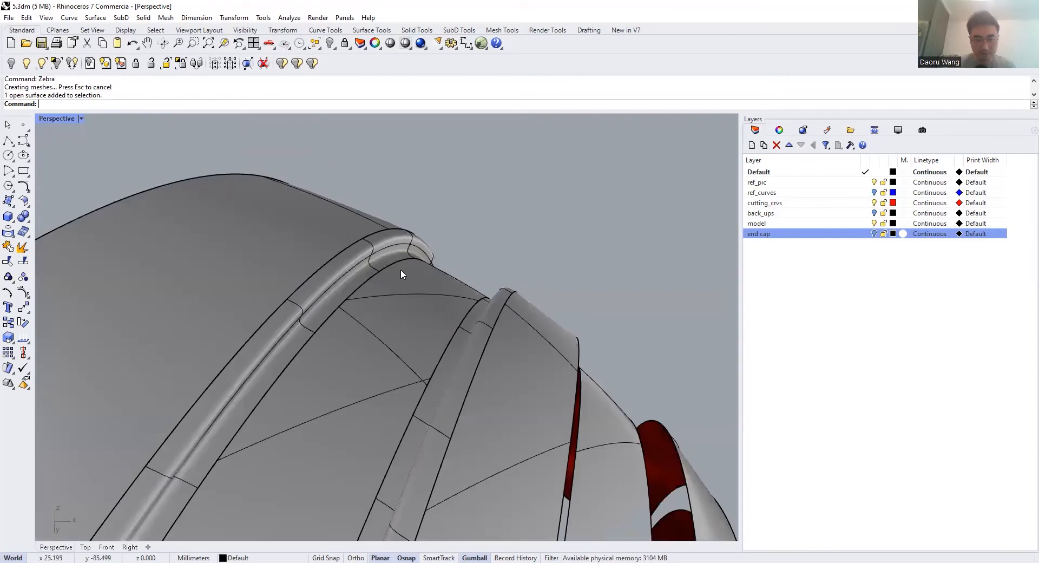
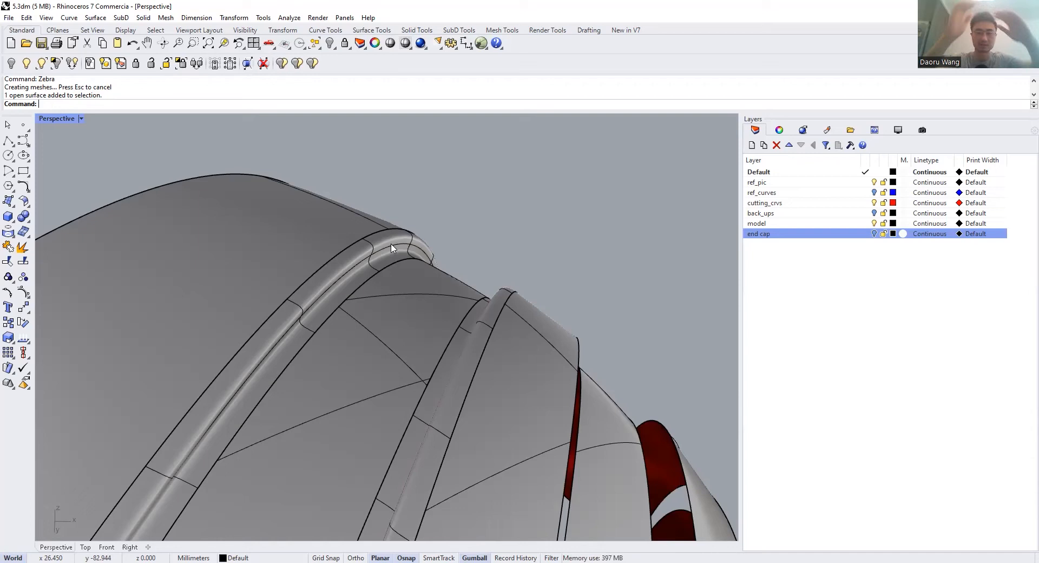
# Delete the G3 blend surface around the first strip
pyautogui.click(391, 244)
pyautogui.scroll(-5, 370, 221)
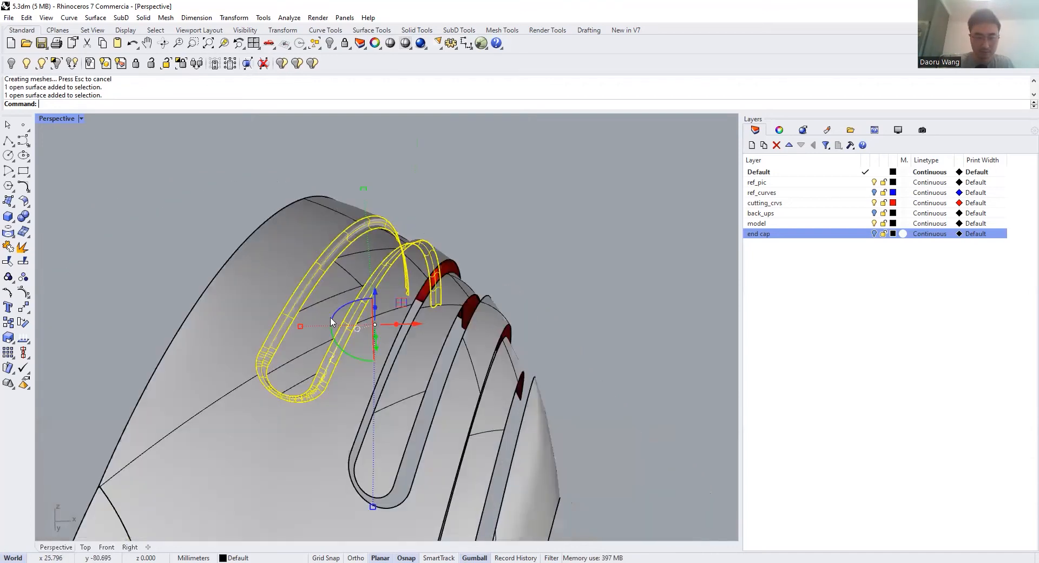
pyautogui.moveTo(332, 318); pyautogui.dragTo(424, 246, button='right')
pyautogui.press('Delete')
# Start a surface blend from the first slot's edge on the end cap to the first strip's edge
pyautogui.moveTo(444, 203); pyautogui.dragTo(410, 254, button='right')
pyautogui.scroll(-3, 410, 255)
pyautogui.scroll(5, 410, 258)
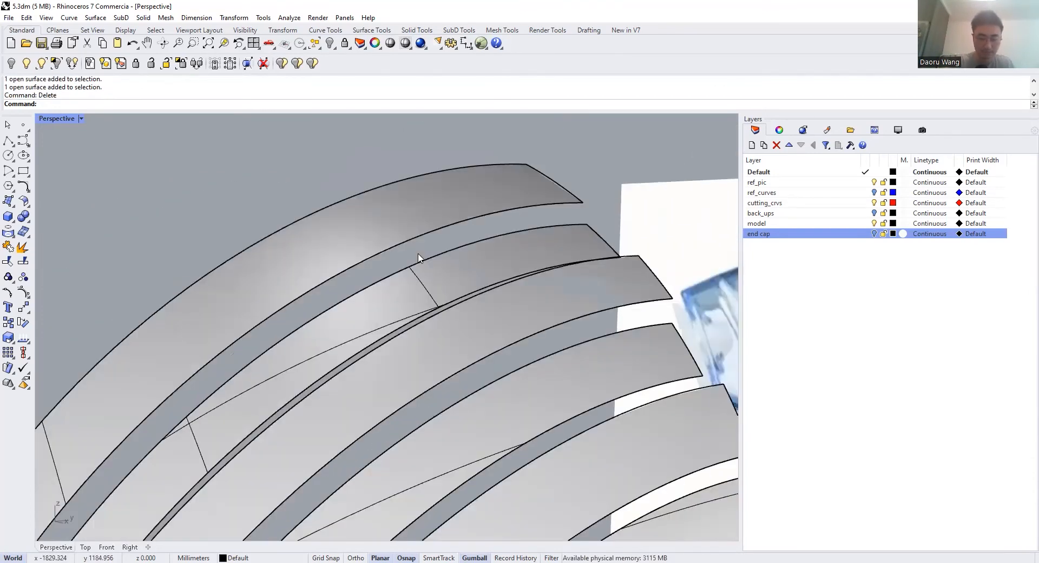
pyautogui.write('Be')
pyautogui.press('BackSpace')
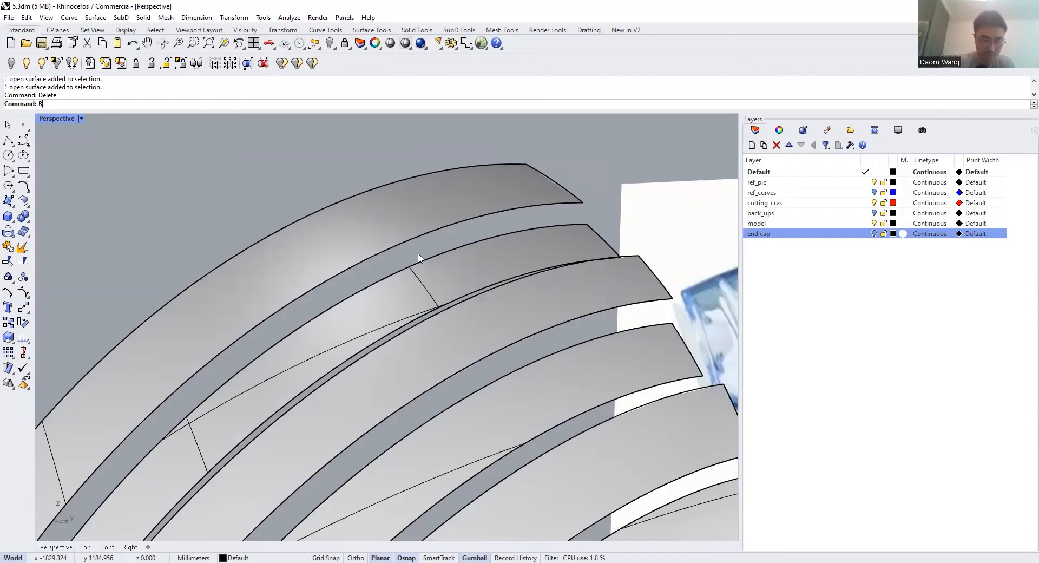
pyautogui.write('lendSrf')
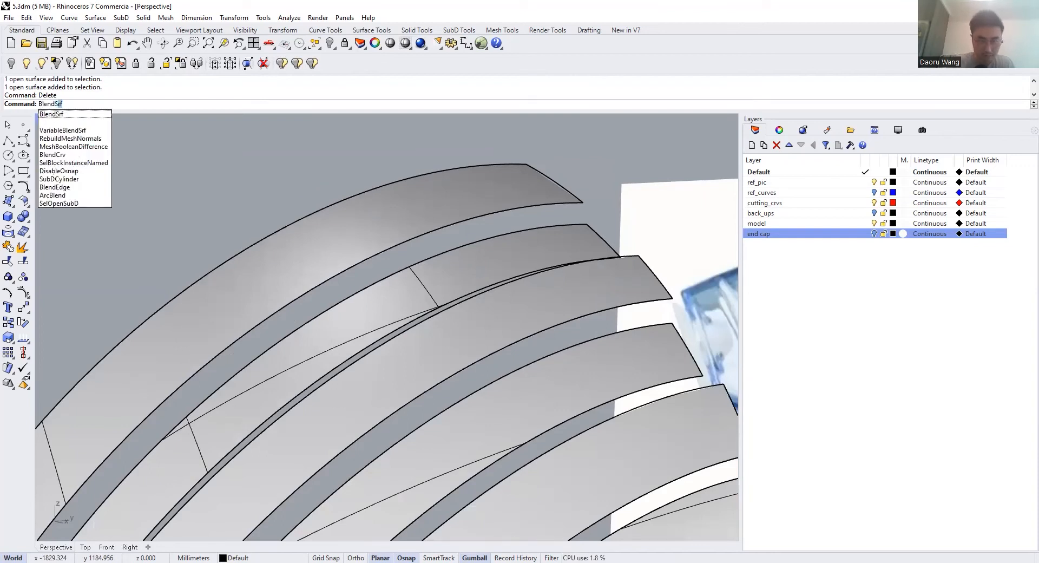
pyautogui.press('Return')
pyautogui.click(498, 219)
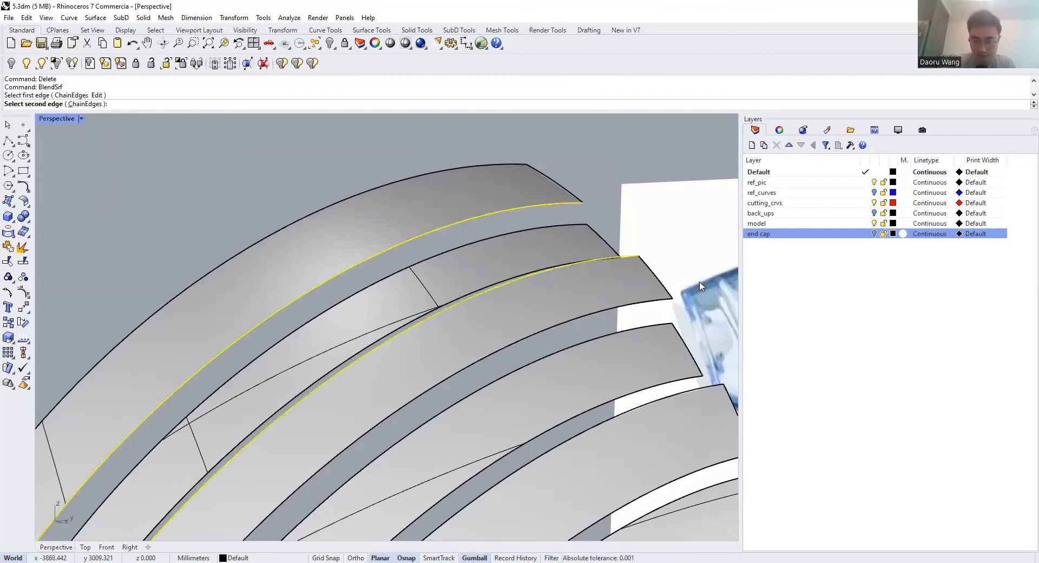
pyautogui.press('Return')
# Add intermediate shapes to the G3 blend along the first strip's outer long side, from the upper end downwards
pyautogui.scroll(-6, 457, 218)
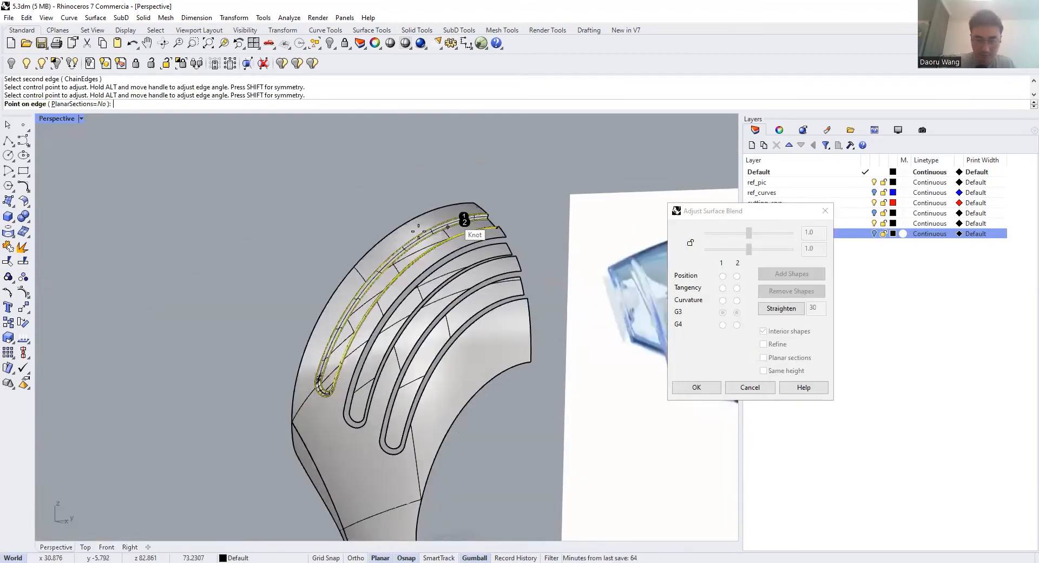
pyautogui.scroll(3, 446, 222)
pyautogui.click(425, 232)
pyautogui.scroll(3, 427, 234)
pyautogui.click(439, 246)
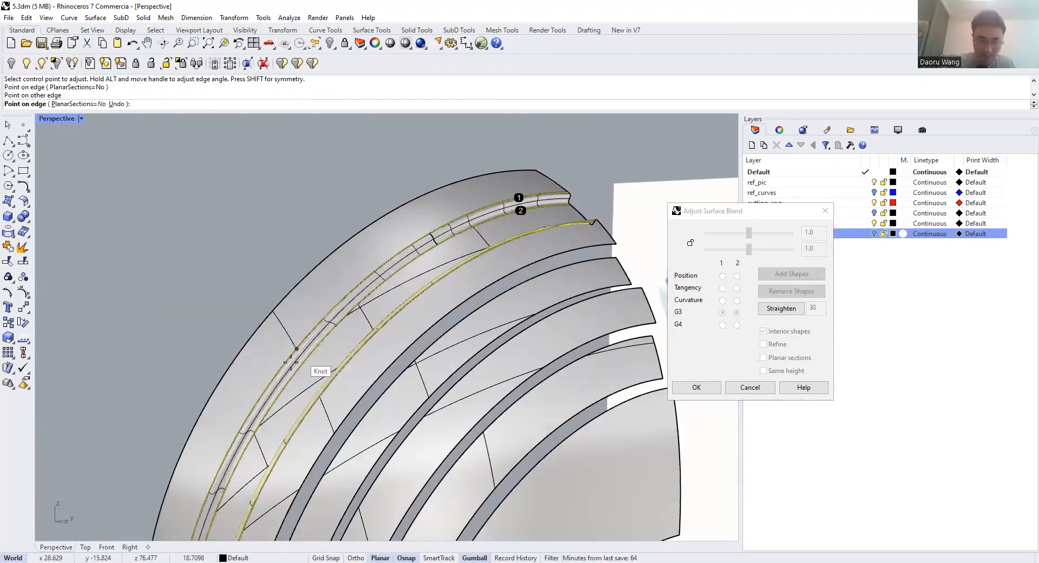
pyautogui.click(276, 399)
pyautogui.click(277, 397)
# Add intermediate blend shapes on both sides of the first strip's rounded lower end
pyautogui.scroll(-8, 308, 336)
pyautogui.scroll(8, 305, 366)
pyautogui.click(224, 475)
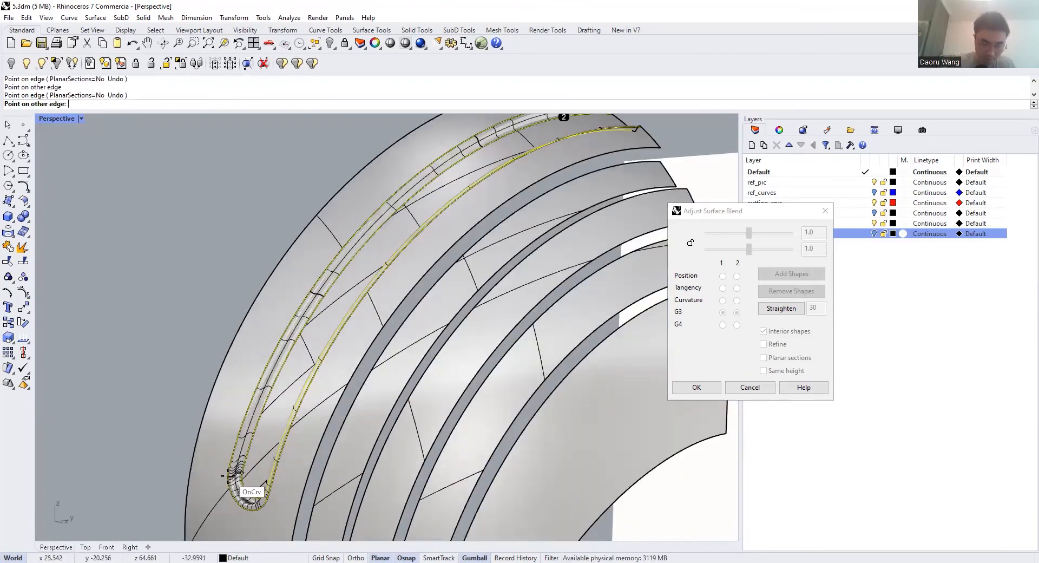
pyautogui.click(239, 472)
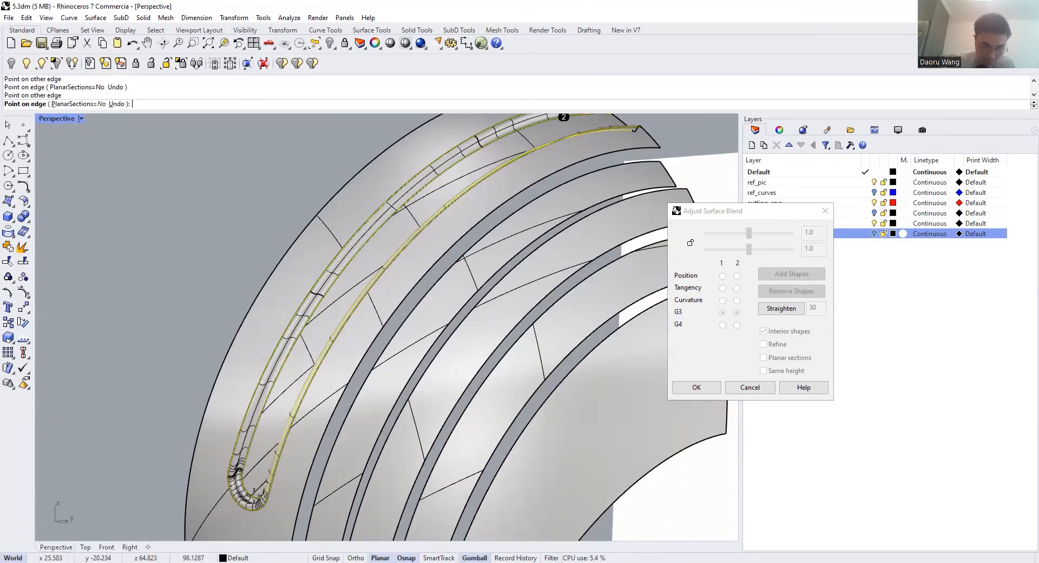
pyautogui.scroll(5, 259, 493)
pyautogui.scroll(-2, 284, 508)
pyautogui.click(283, 509)
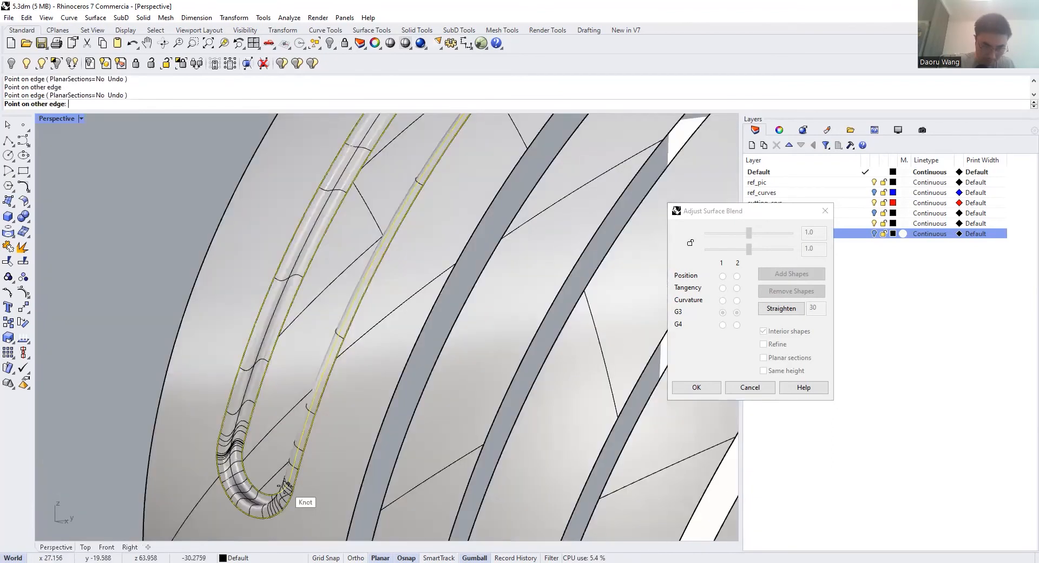
pyautogui.click(286, 483)
# Add two more intermediate blend shapes along the first strip's inner long side and finish adding shapes
pyautogui.scroll(-3, 336, 411)
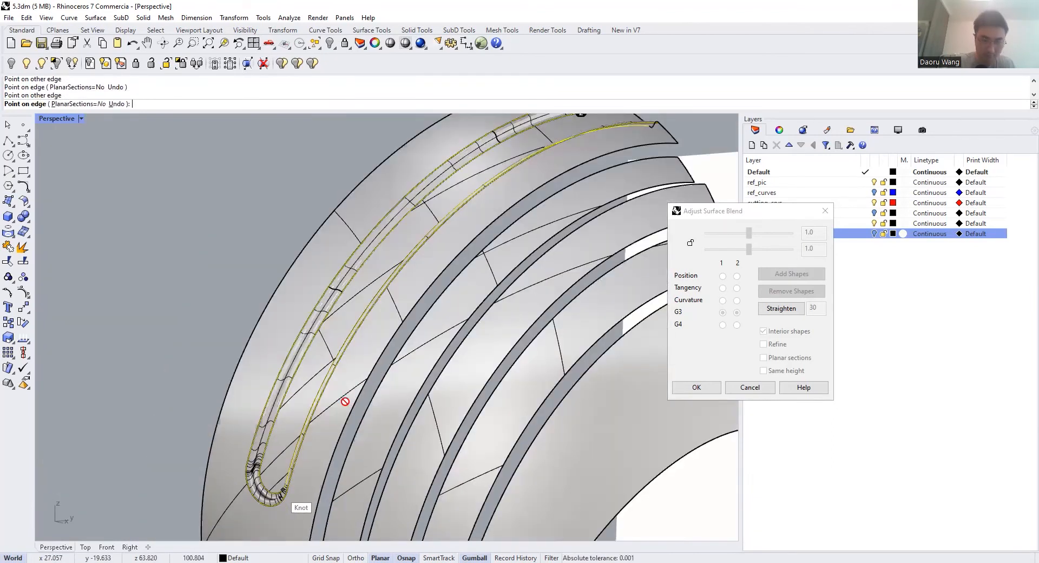
pyautogui.scroll(4, 296, 421)
pyautogui.scroll(-3, 296, 421)
pyautogui.scroll(-8, 317, 402)
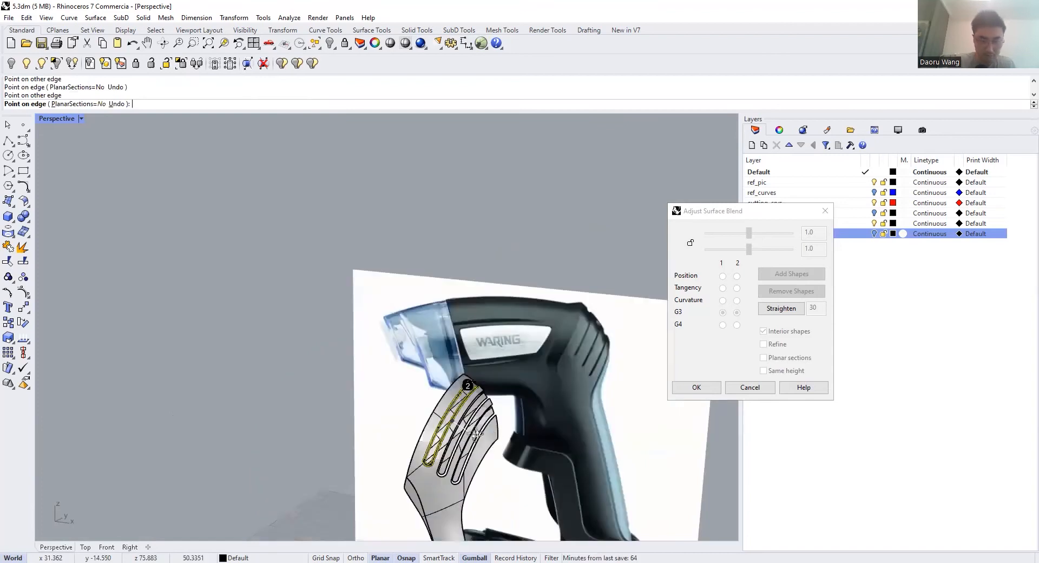
pyautogui.moveTo(389, 406); pyautogui.dragTo(658, 392, button='right')
pyautogui.scroll(10, 658, 391)
pyautogui.scroll(-5, 355, 313)
pyautogui.moveTo(355, 313); pyautogui.dragTo(331, 334, button='right')
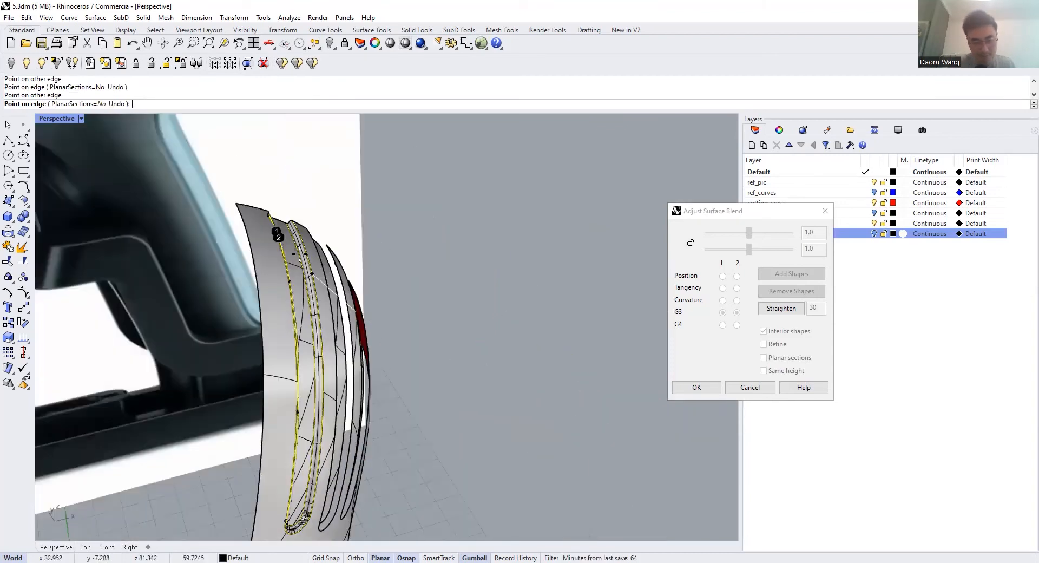
pyautogui.scroll(5, 303, 241)
pyautogui.click(320, 294)
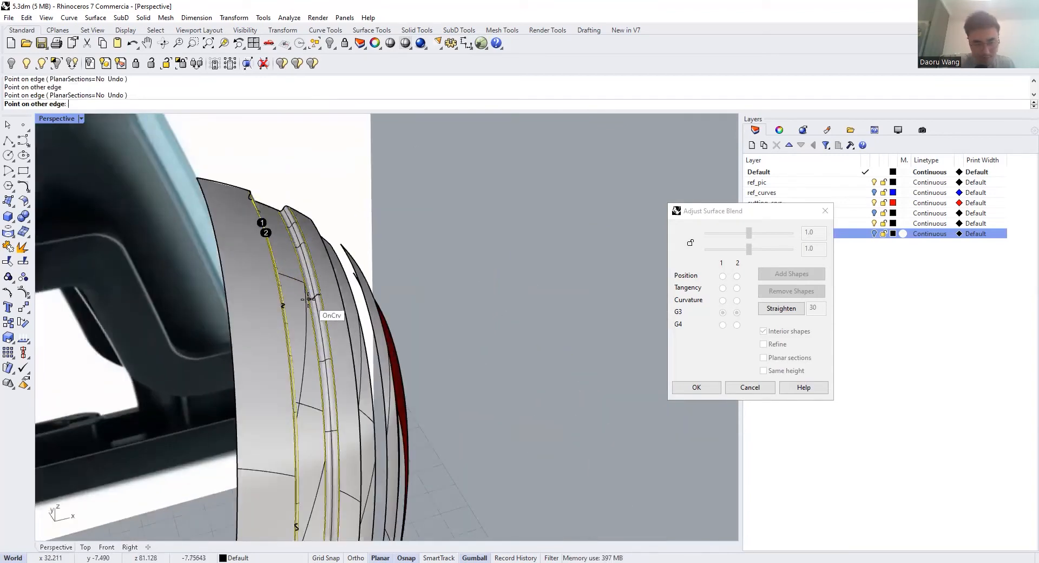
pyautogui.click(305, 298)
pyautogui.scroll(-2, 308, 259)
pyautogui.moveTo(309, 260); pyautogui.dragTo(326, 346, button='right')
pyautogui.scroll(-3, 328, 363)
pyautogui.scroll(5, 336, 403)
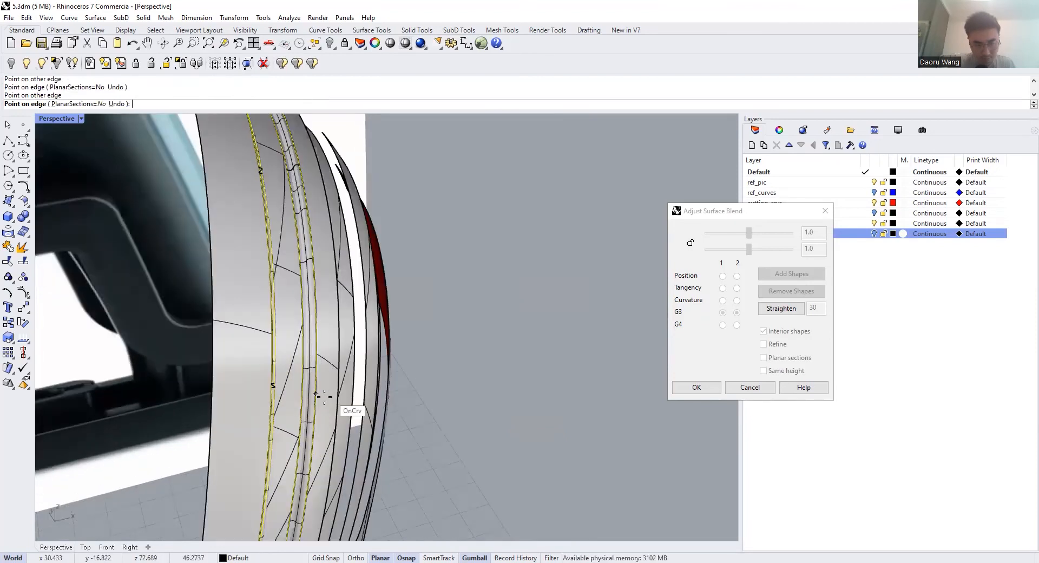
pyautogui.click(341, 412)
pyautogui.click(316, 393)
pyautogui.rightClick(324, 404)
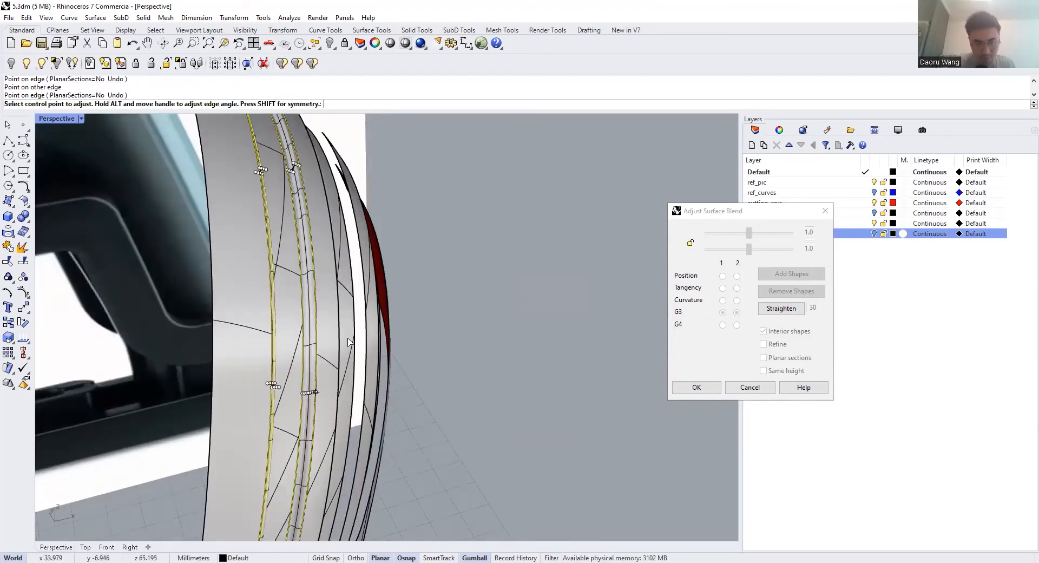
# Pull both inner handles of the end section at the outer long side's upper end closer to the slot and strip edges
pyautogui.scroll(-6, 323, 379)
pyautogui.moveTo(322, 327); pyautogui.dragTo(276, 329, button='right')
pyautogui.scroll(6, 326, 223)
pyautogui.scroll(5, 334, 262)
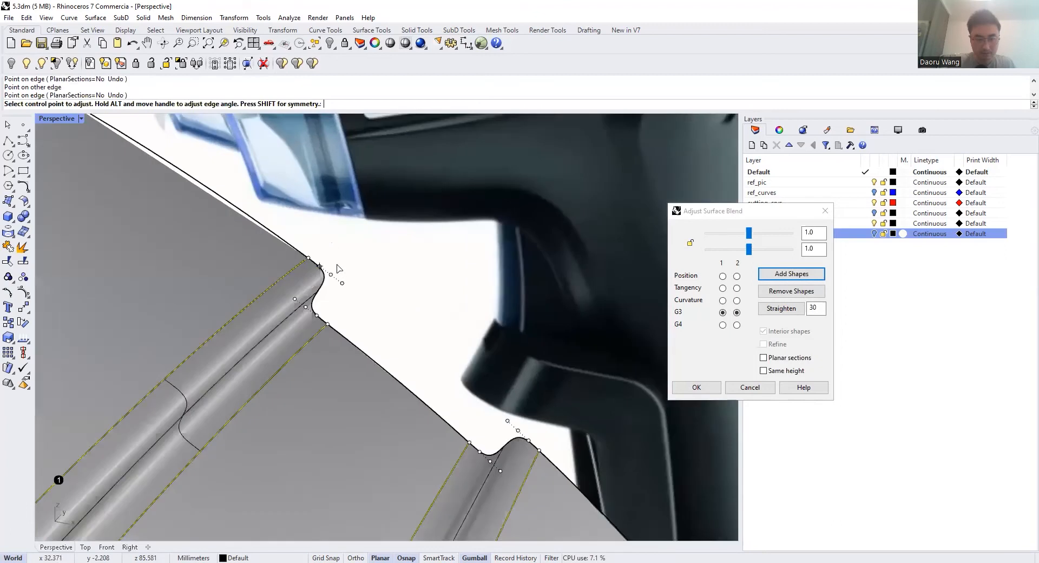
pyautogui.click(311, 264)
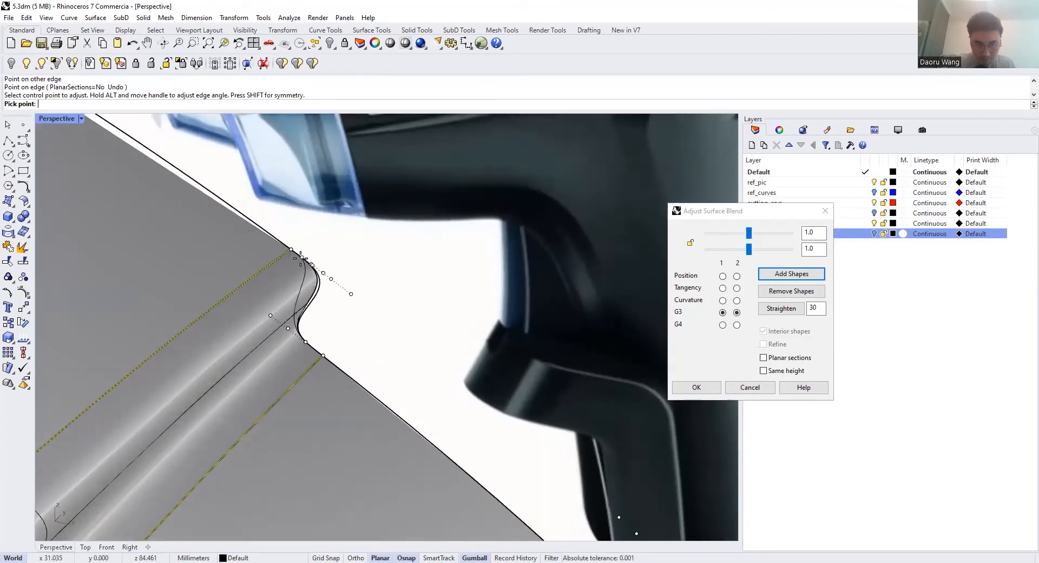
pyautogui.click(301, 257)
pyautogui.scroll(1, 306, 343)
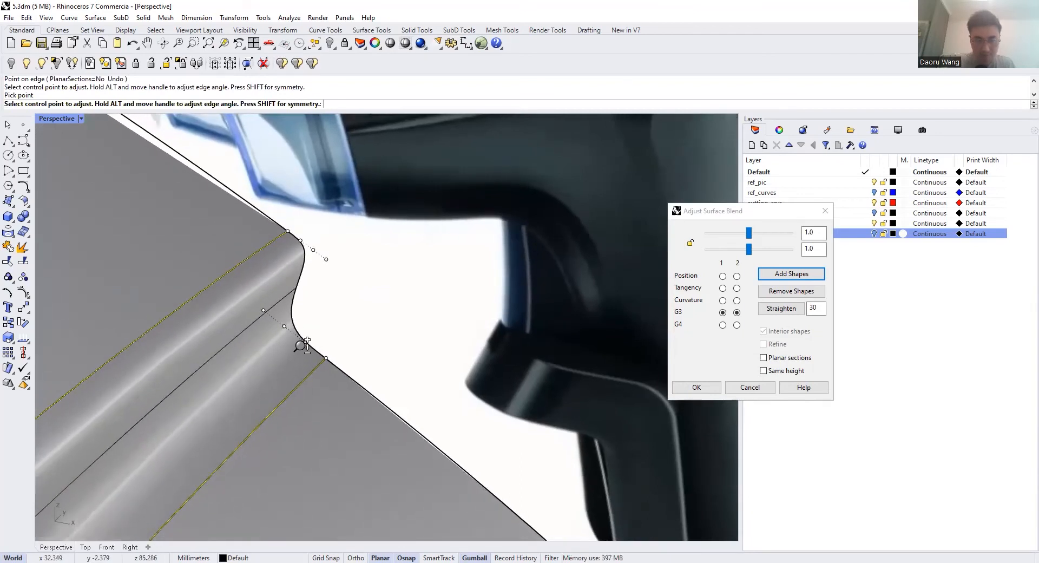
pyautogui.scroll(3, 303, 345)
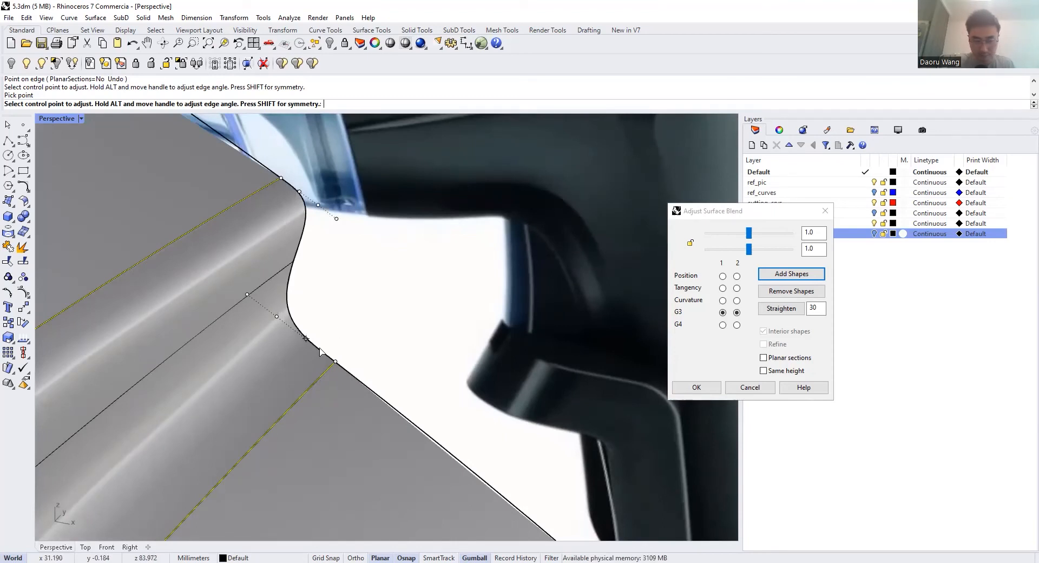
pyautogui.scroll(3, 319, 330)
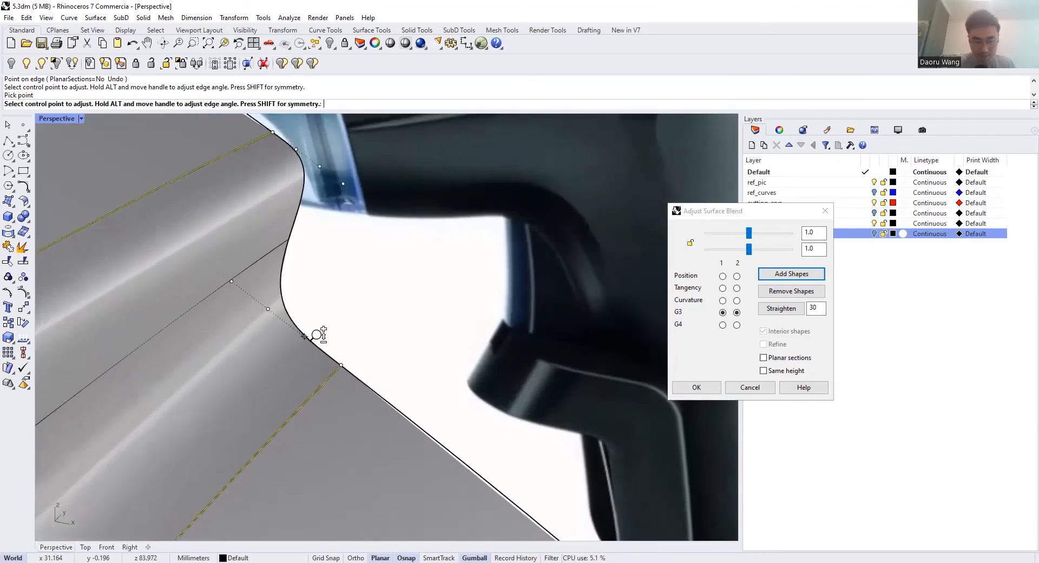
pyautogui.moveTo(319, 329)
pyautogui.keyDown('ctrl'); pyautogui.mouseDown(button='right')
pyautogui.moveTo(326, 319)
pyautogui.moveTo(315, 343)
pyautogui.moveTo(315, 326)
pyautogui.mouseUp(button='right'); pyautogui.keyUp('ctrl')
pyautogui.moveTo(303, 337); pyautogui.dragTo(330, 355)
pyautogui.scroll(-8, 359, 297)
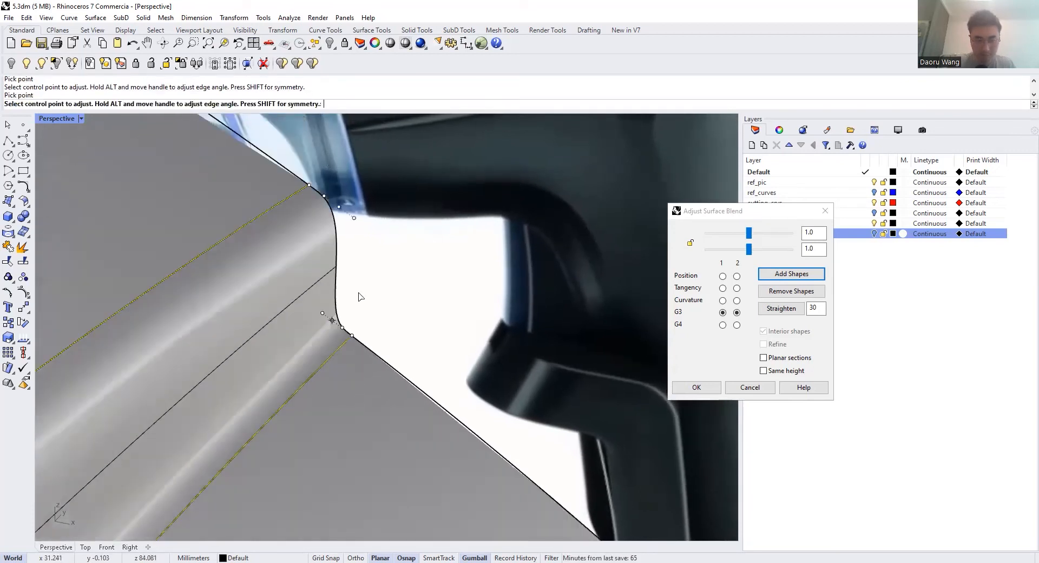
pyautogui.scroll(-5, 277, 344)
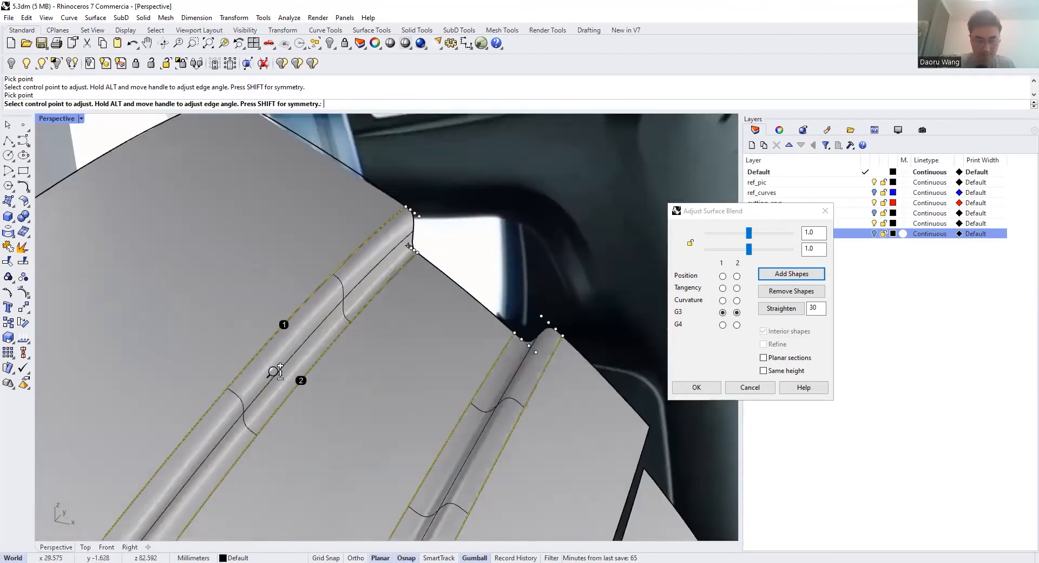
# Shorten both handles of the intermediate blend shape on the upper part of the first strip's outer long side
pyautogui.scroll(4, 243, 412)
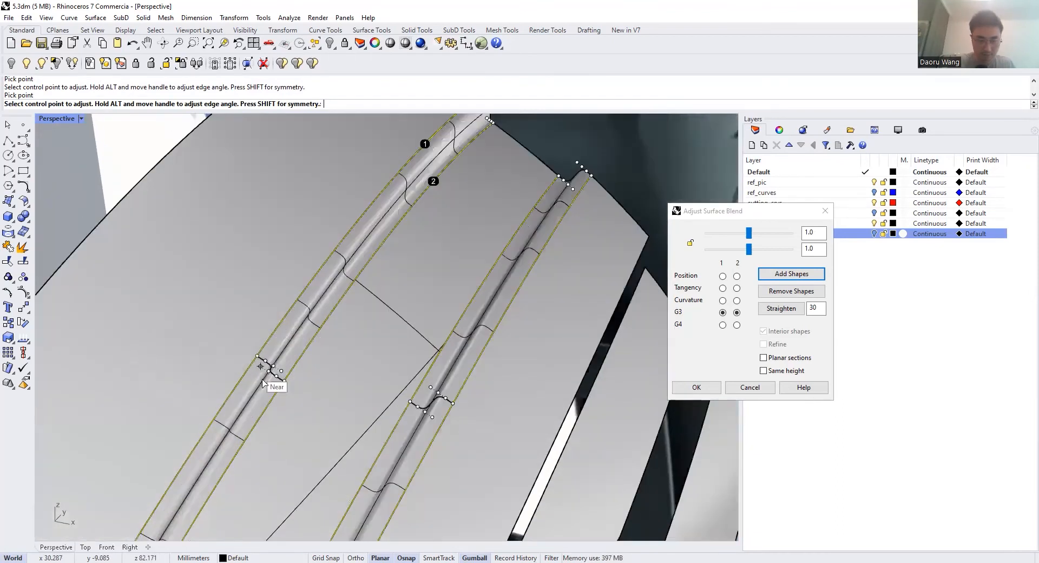
pyautogui.scroll(6, 263, 383)
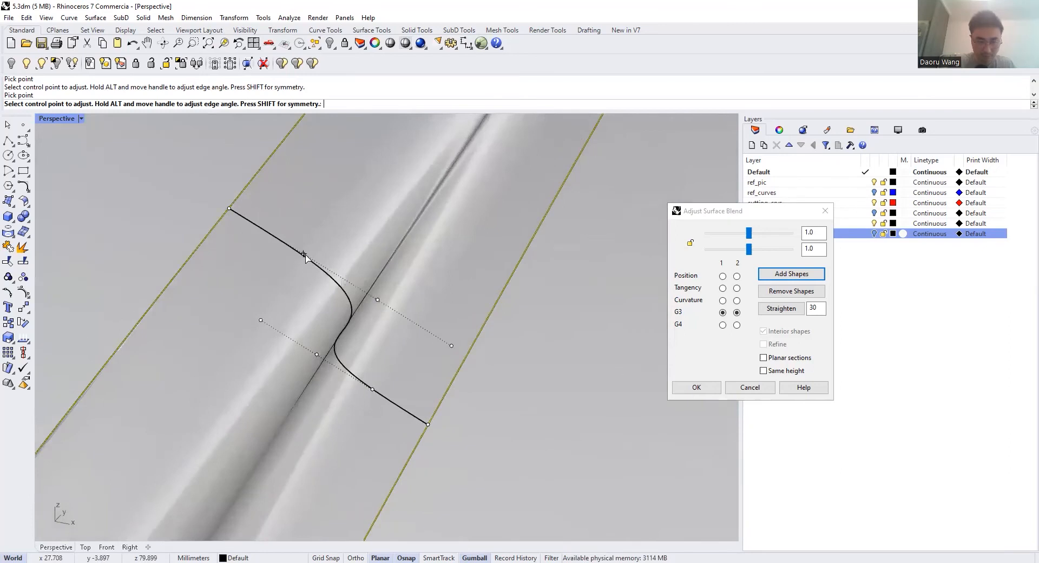
pyautogui.click(304, 254)
pyautogui.click(254, 222)
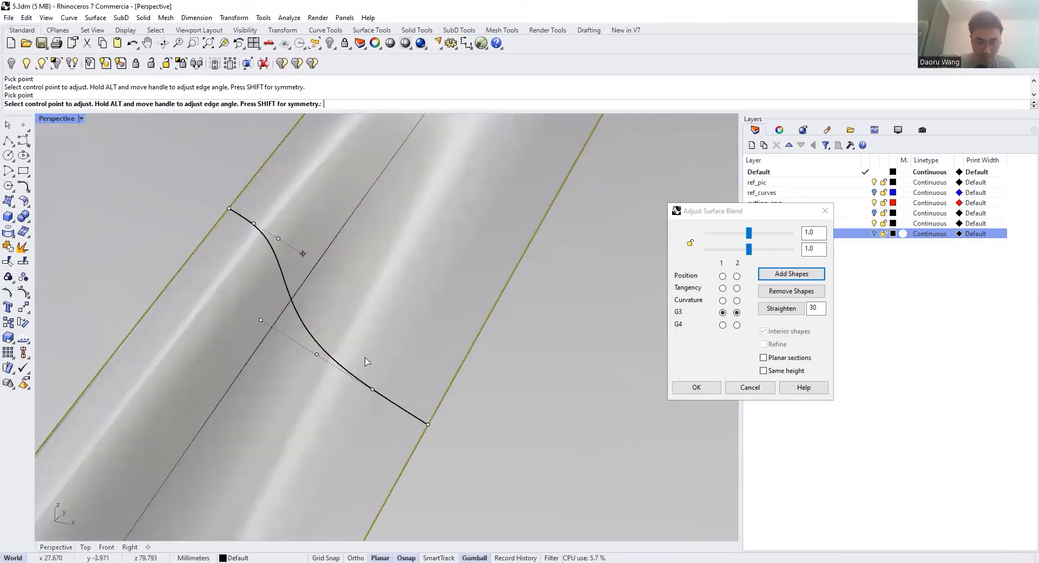
pyautogui.click(372, 389)
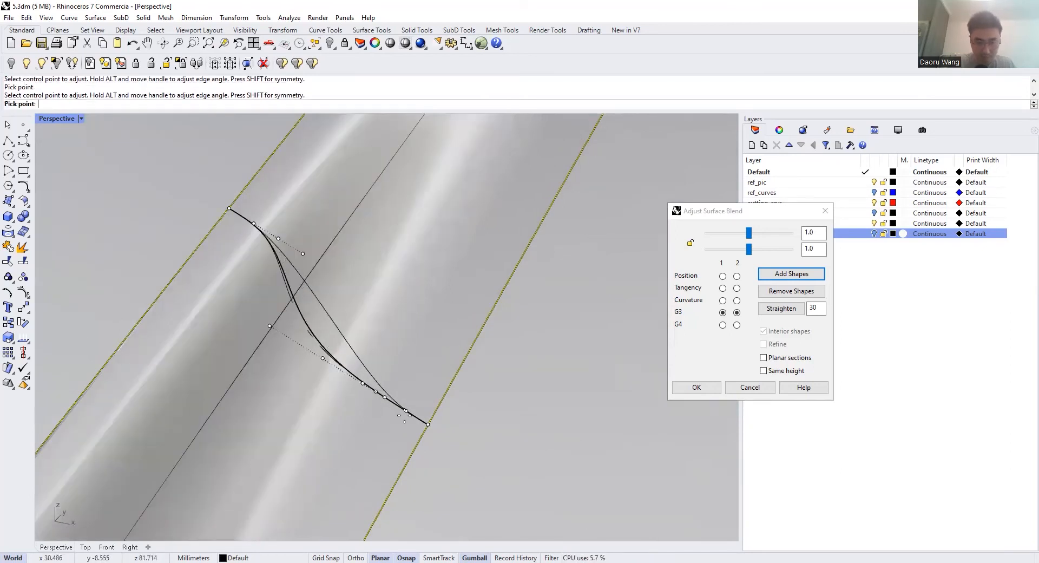
pyautogui.click(406, 412)
pyautogui.scroll(-7, 434, 267)
pyautogui.scroll(-6, 433, 267)
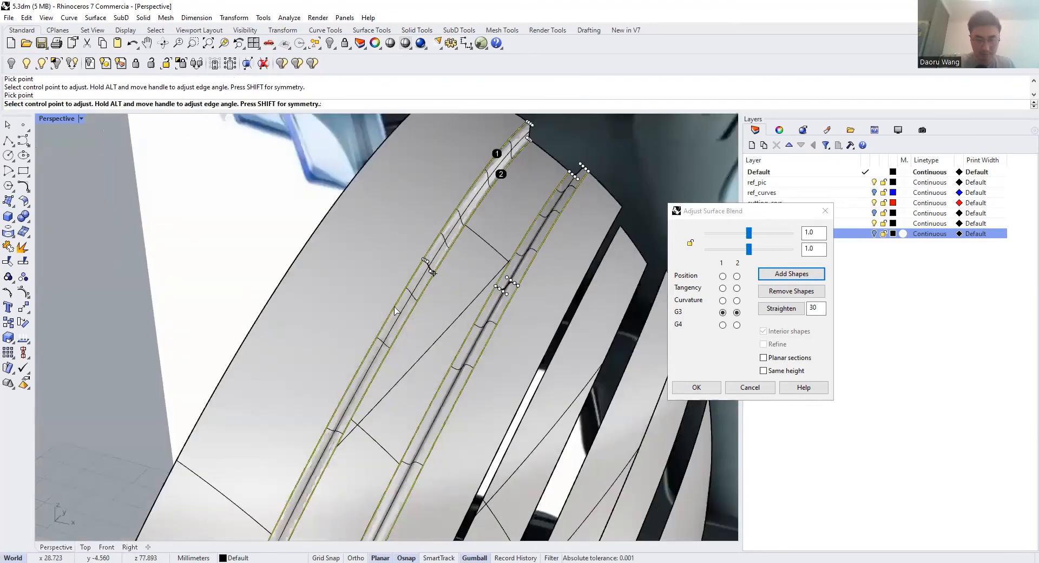
# Pull both handles of the blend shape just above the rounded lower end on the outer side towards the blend edges
pyautogui.scroll(8, 394, 310)
pyautogui.scroll(-5, 387, 305)
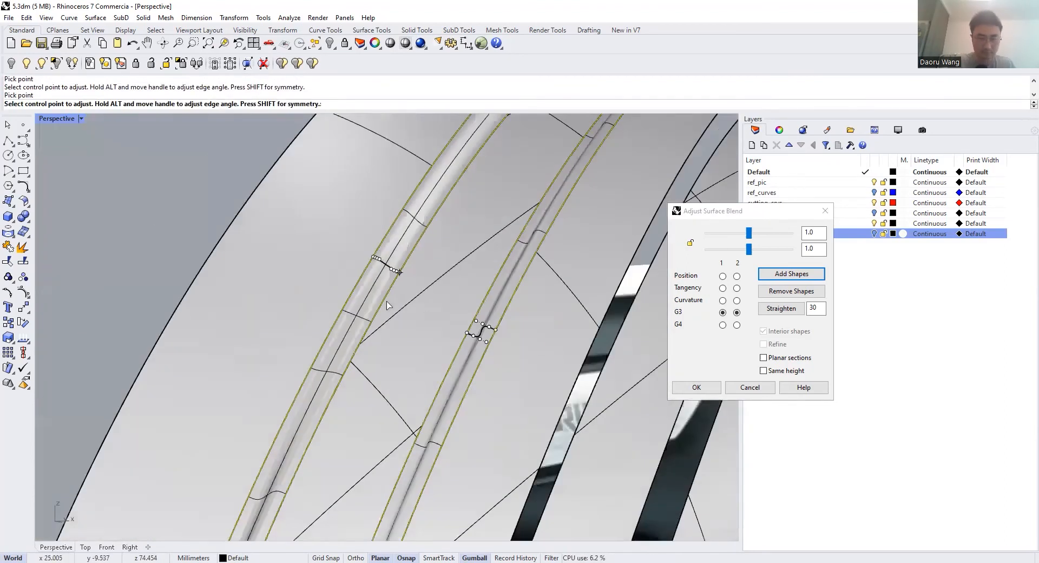
pyautogui.scroll(-5, 392, 260)
pyautogui.scroll(6, 476, 174)
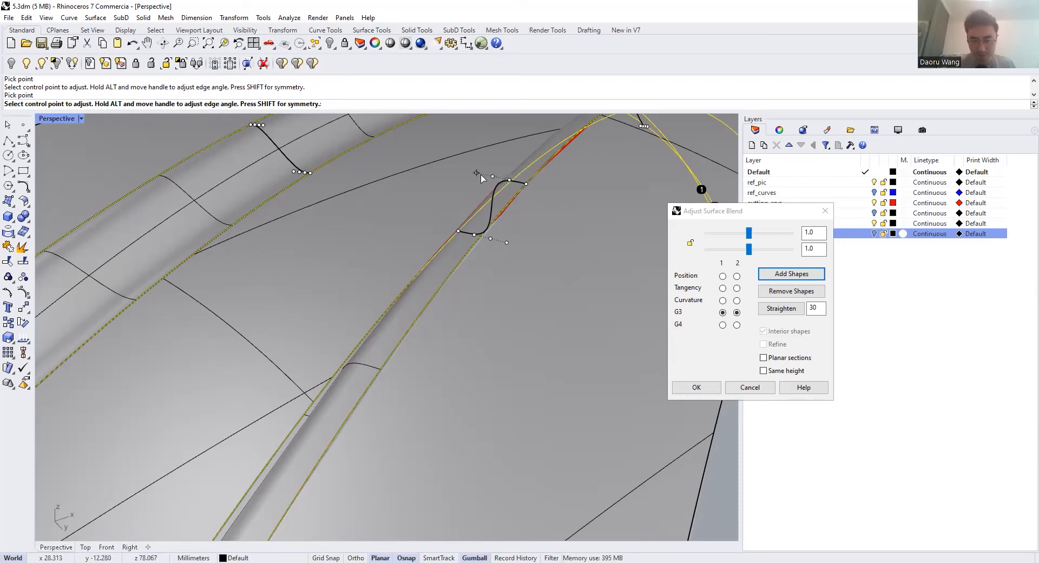
pyautogui.scroll(8, 529, 172)
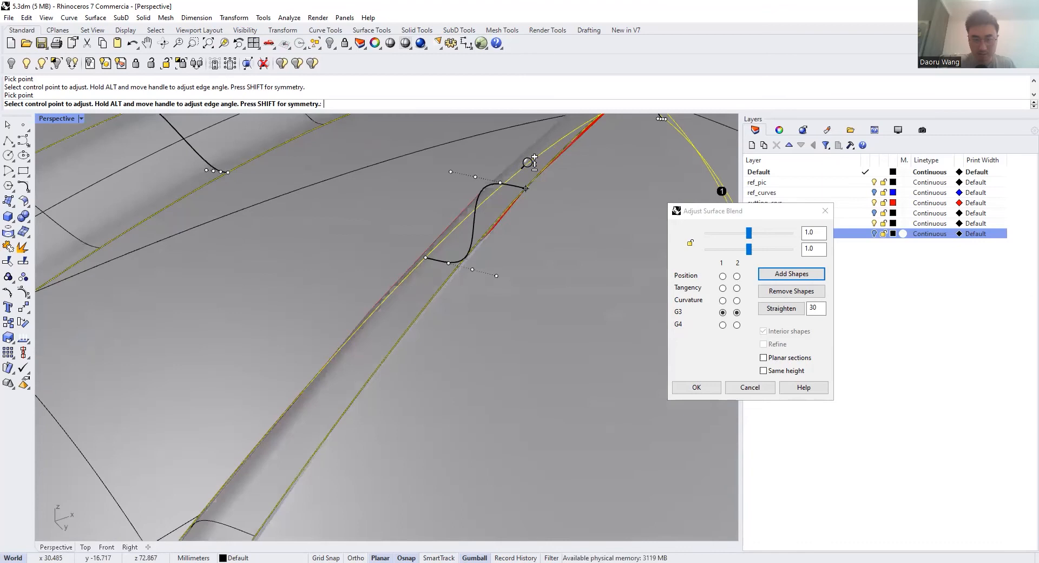
pyautogui.scroll(-5, 523, 174)
pyautogui.scroll(-8, 522, 174)
pyautogui.scroll(-7, 480, 221)
pyautogui.moveTo(399, 231); pyautogui.dragTo(373, 245, button='right')
pyautogui.scroll(10, 317, 250)
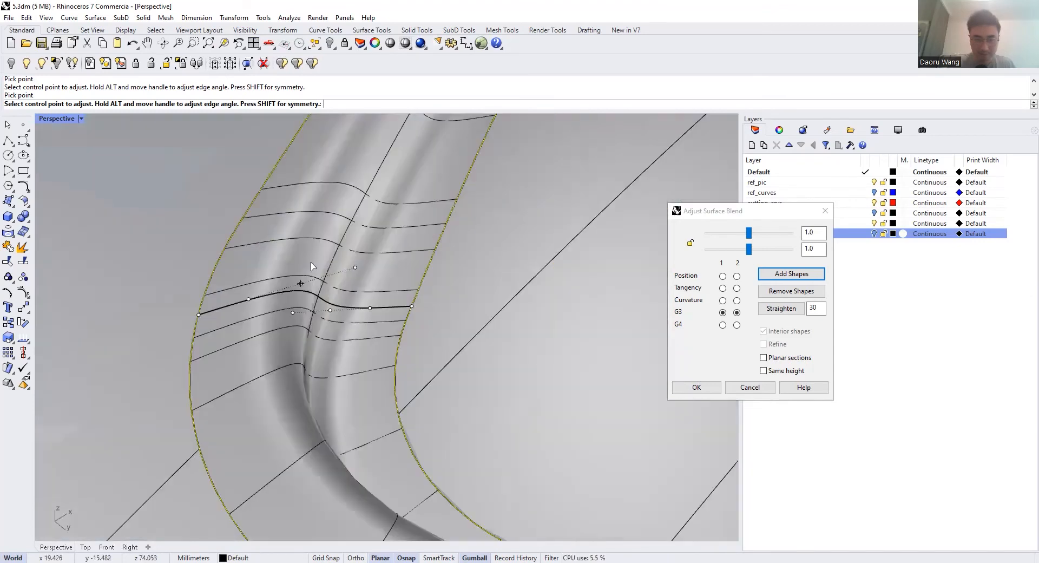
pyautogui.click(247, 299)
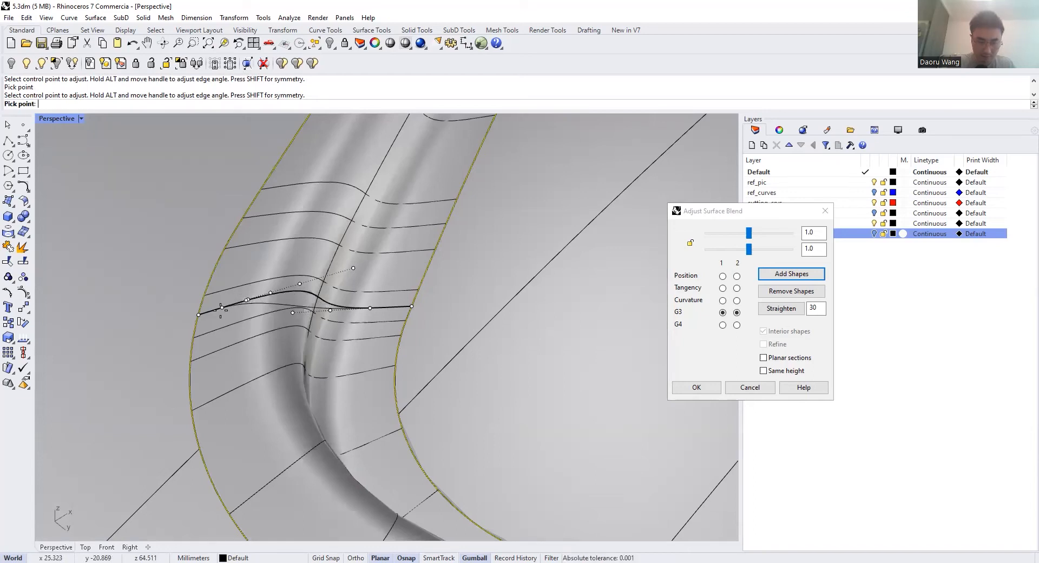
pyautogui.click(245, 300)
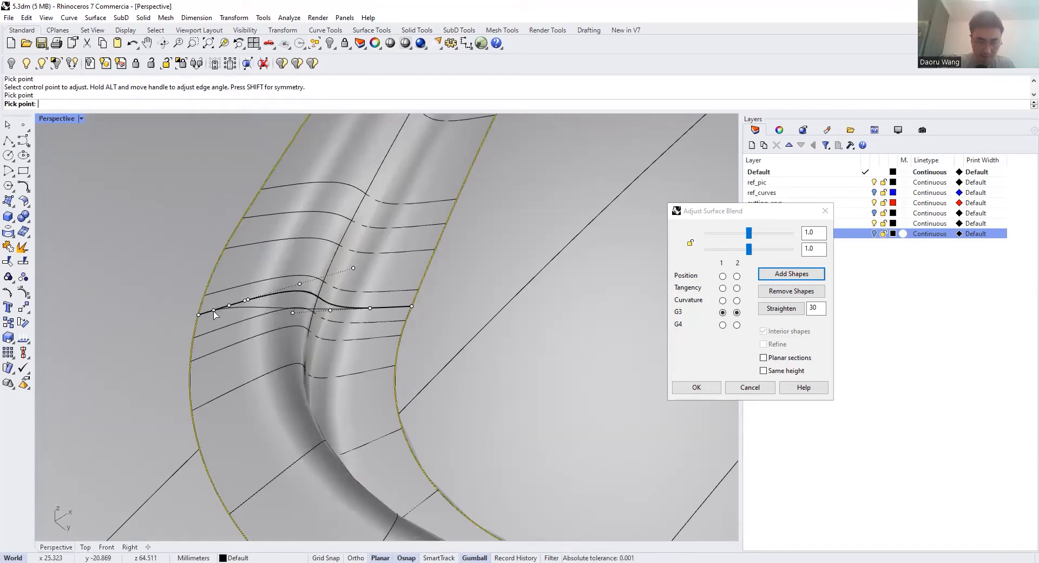
pyautogui.click(369, 308)
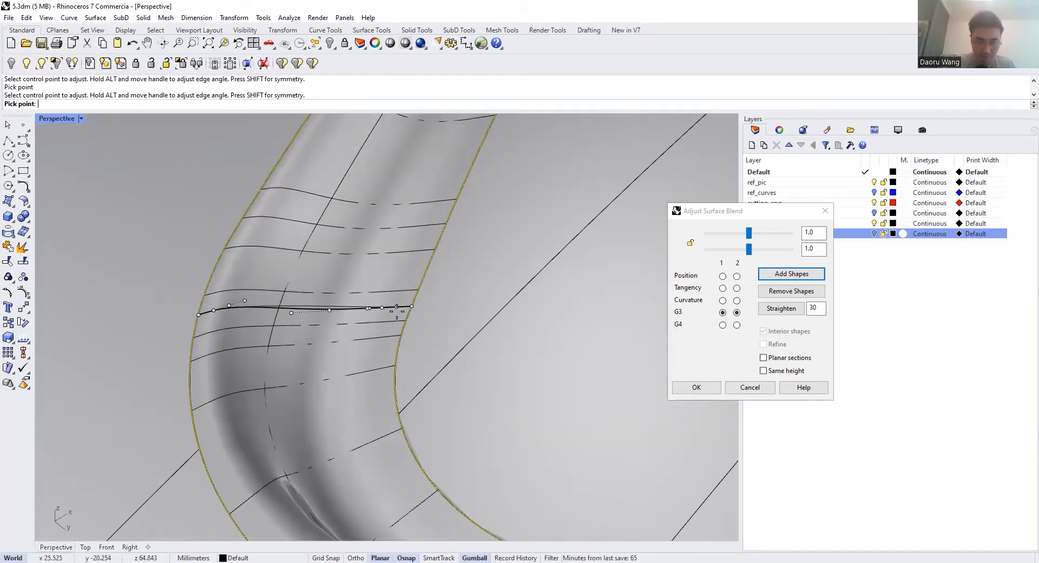
pyautogui.click(396, 312)
# Shorten both handles of the blend shape at the inner side of the first strip's rounded lower end
pyautogui.scroll(-11, 345, 276)
pyautogui.scroll(5, 451, 282)
pyautogui.scroll(7, 554, 302)
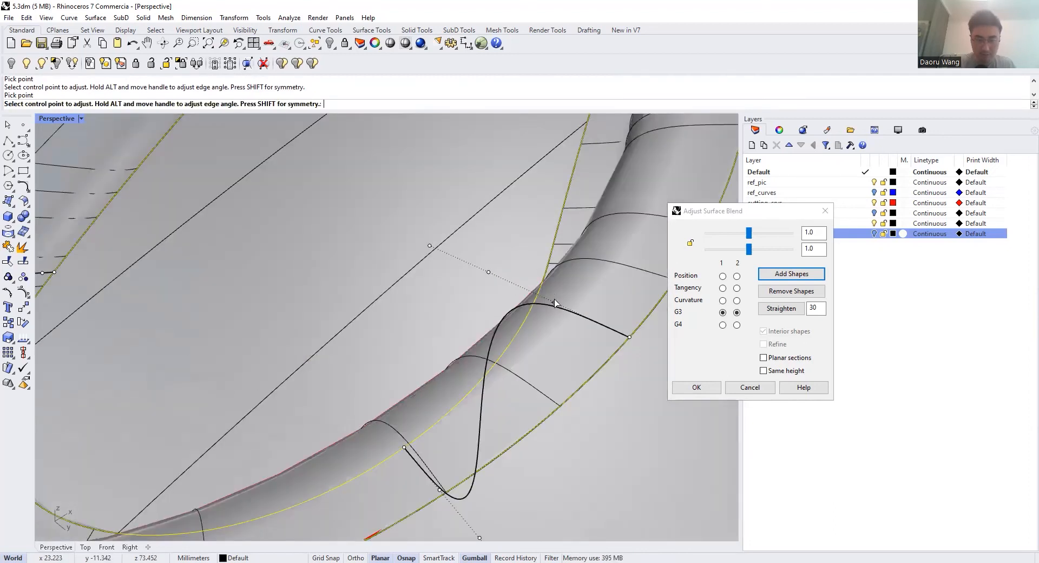
pyautogui.click(554, 302)
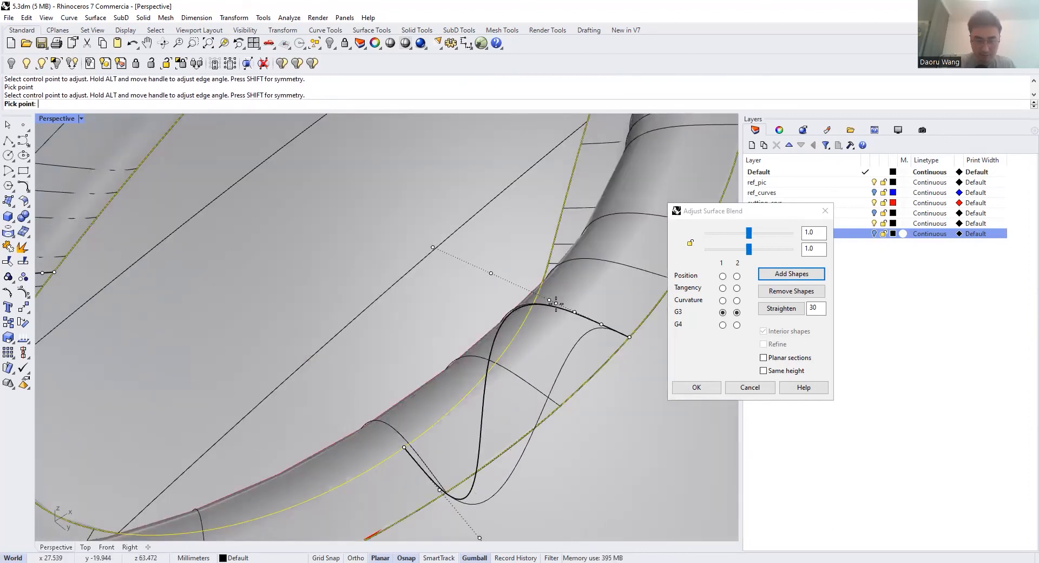
pyautogui.click(555, 303)
pyautogui.scroll(-4, 554, 302)
pyautogui.moveTo(332, 258); pyautogui.dragTo(498, 287, button='right')
pyautogui.scroll(10, 481, 283)
pyautogui.click(341, 390)
pyautogui.click(344, 398)
pyautogui.scroll(-10, 325, 373)
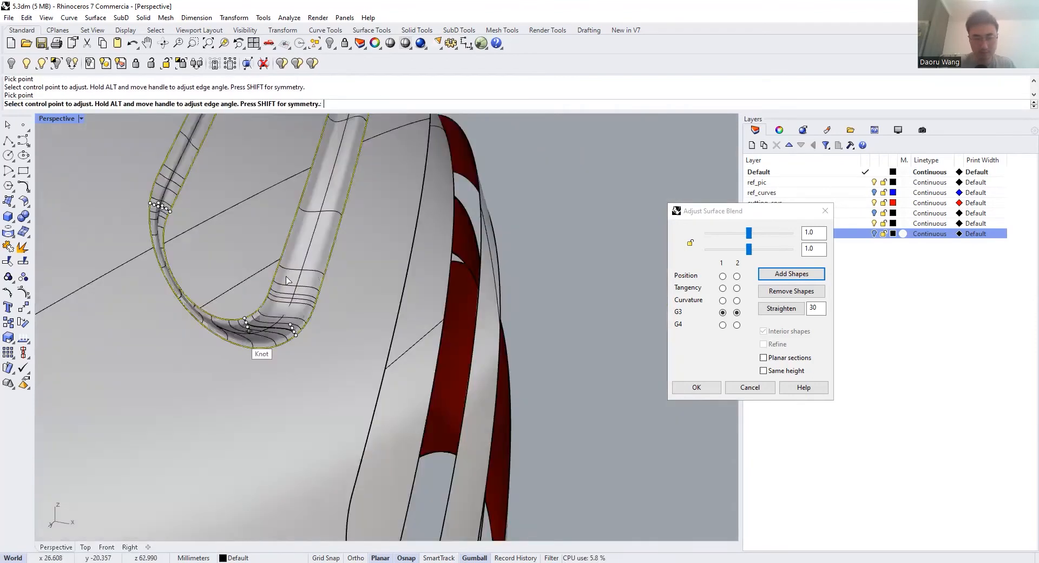
# Move both handles of the lower intermediate shape on the first strip's inner long side closer to the blend edges
pyautogui.scroll(-4, 287, 280)
pyautogui.scroll(12, 325, 271)
pyautogui.click(331, 277)
pyautogui.click(339, 288)
pyautogui.scroll(-6, 337, 288)
pyautogui.scroll(7, 214, 323)
pyautogui.click(214, 320)
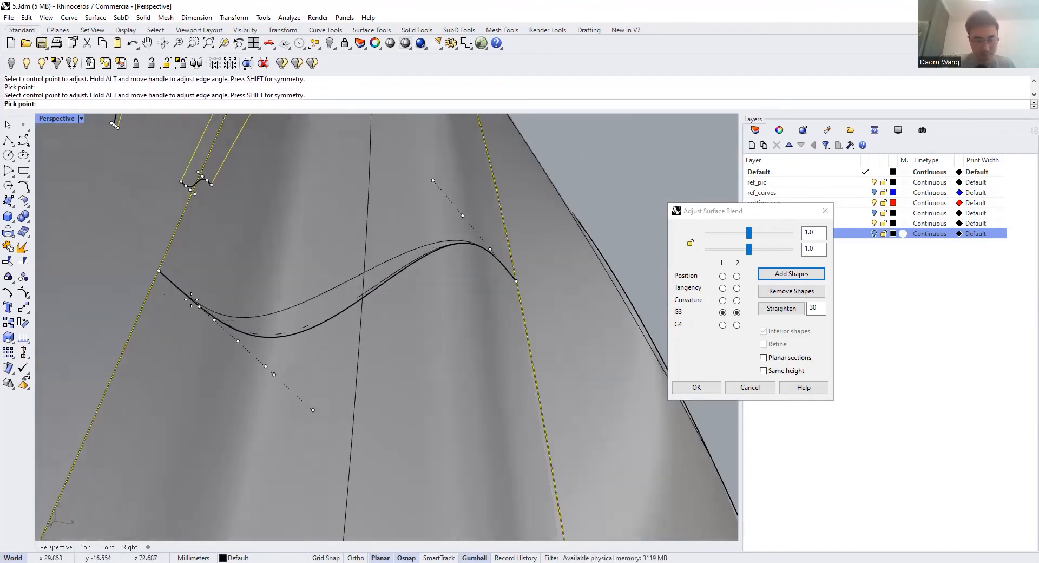
pyautogui.click(179, 289)
pyautogui.scroll(-14, 213, 329)
# Tighten both handles of the upper intermediate shape on the first strip's inner long side
pyautogui.scroll(12, 237, 281)
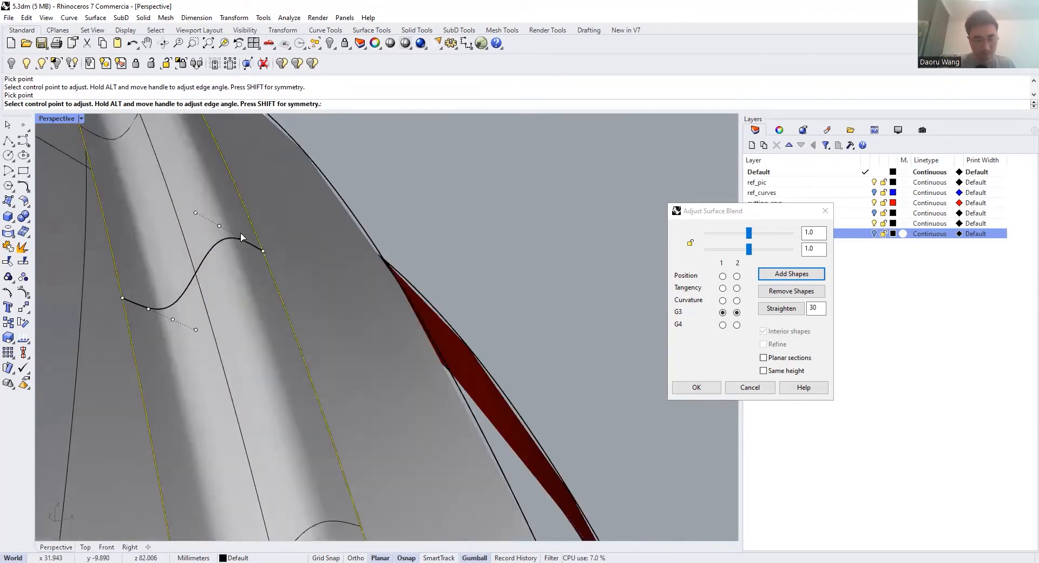
pyautogui.click(241, 237)
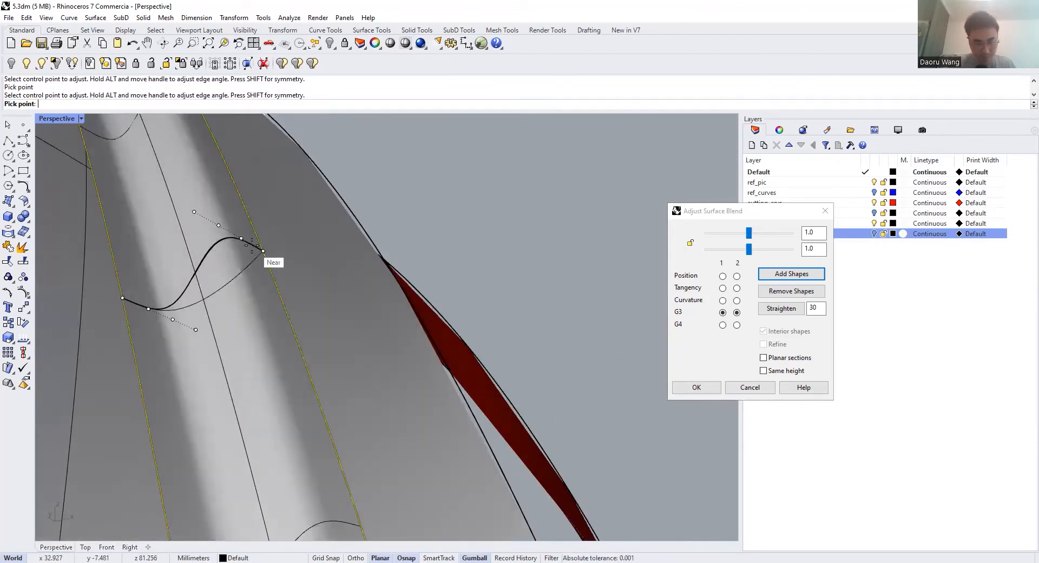
pyautogui.click(248, 248)
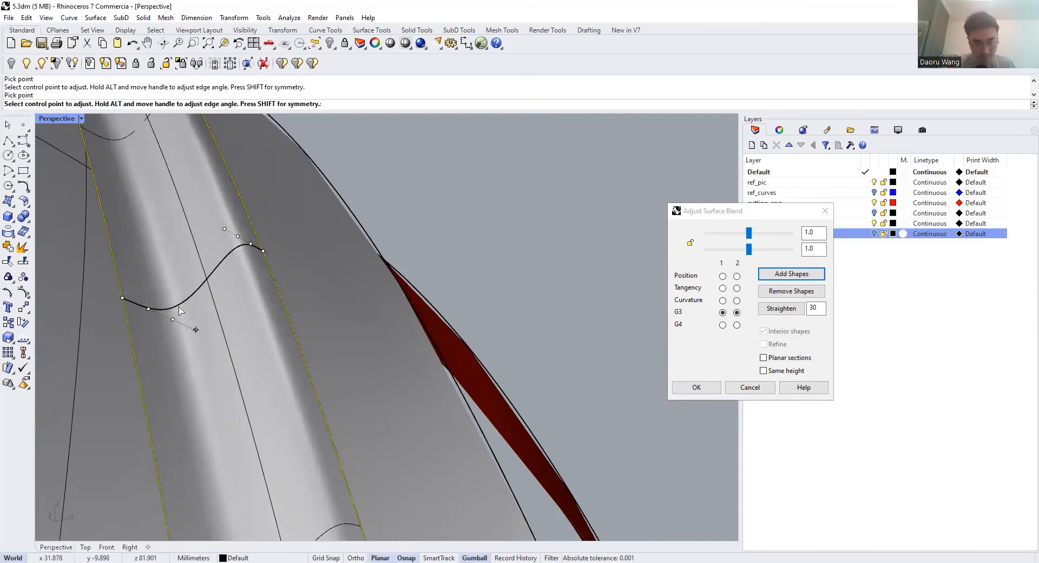
pyautogui.click(150, 309)
pyautogui.click(161, 314)
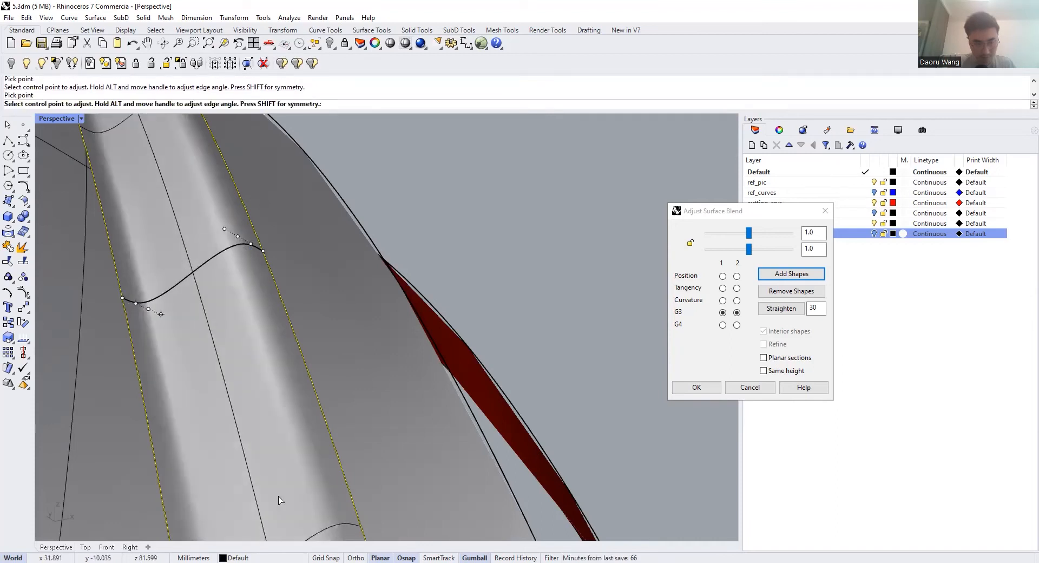
# Turn off object snapping while the first strip's surface blend is being adjusted
pyautogui.click(400, 550)
pyautogui.scroll(-4, 330, 490)
pyautogui.click(406, 552)
pyautogui.scroll(-4, 392, 481)
# Pull both handles of the end shape at the inner side's upper end on the first strip towards the edges and accept the blend
pyautogui.moveTo(348, 341); pyautogui.dragTo(332, 381, button='right')
pyautogui.moveTo(370, 425)
pyautogui.keyDown('ctrl'); pyautogui.mouseDown(button='right')
pyautogui.moveTo(379, 259)
pyautogui.moveTo(440, 141)
pyautogui.moveTo(494, 530)
pyautogui.mouseUp(button='right'); pyautogui.keyUp('ctrl')
pyautogui.click(429, 203)
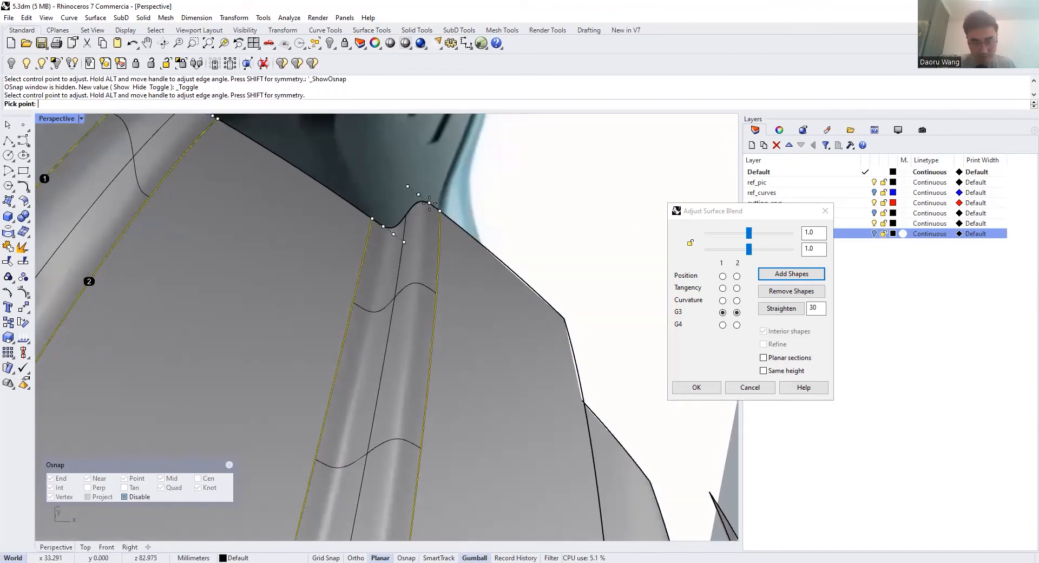
pyautogui.scroll(8, 431, 211)
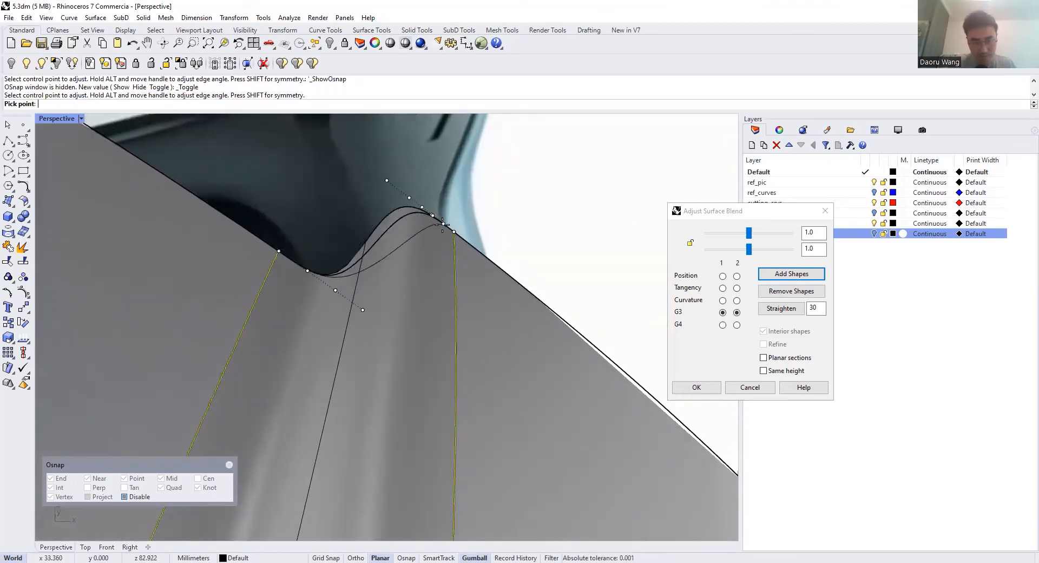
pyautogui.click(396, 244)
pyautogui.click(308, 272)
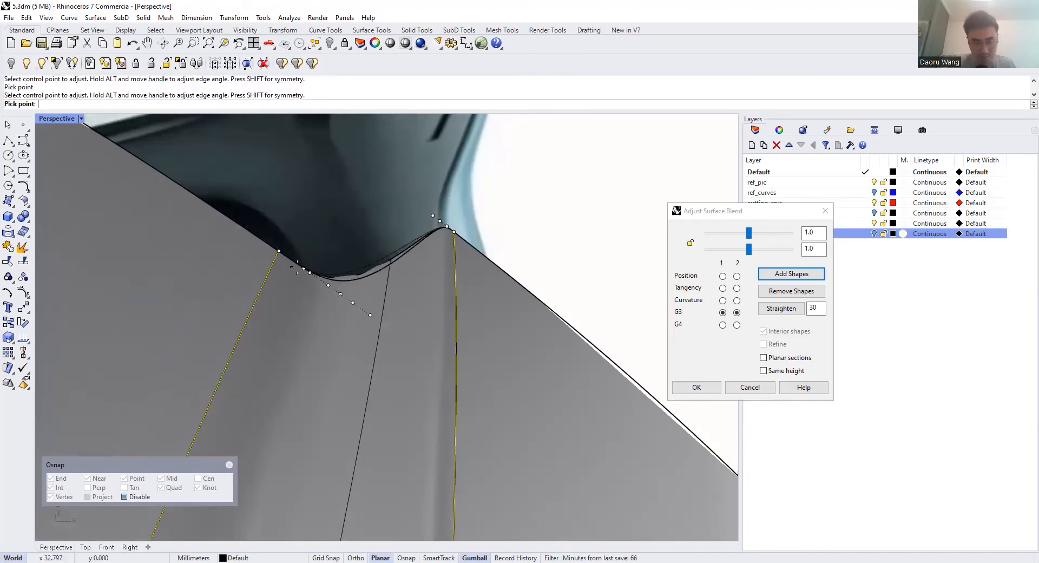
pyautogui.click(289, 259)
pyautogui.scroll(-6, 303, 251)
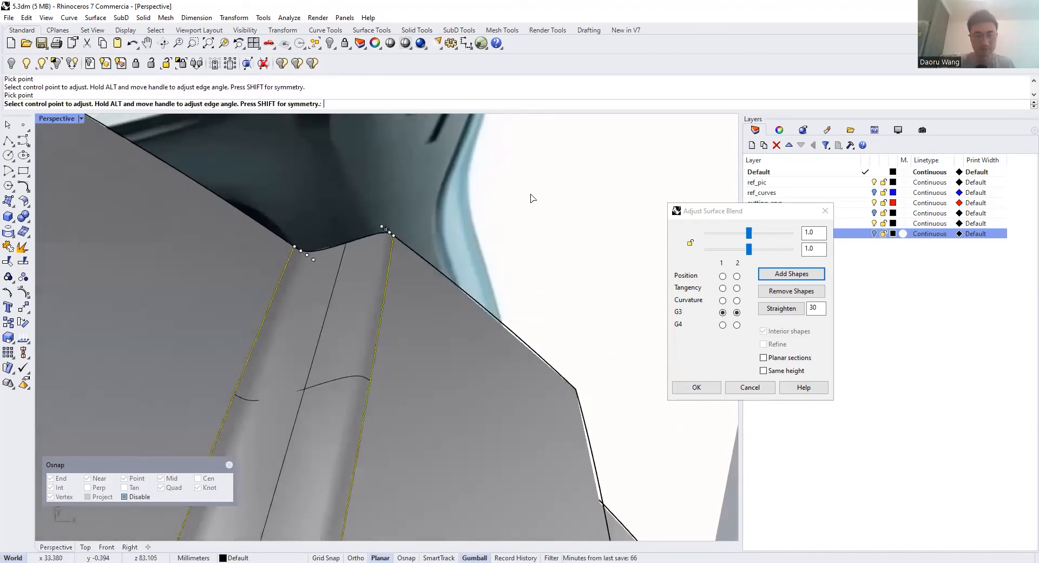
pyautogui.scroll(-7, 580, 299)
pyautogui.click(690, 388)
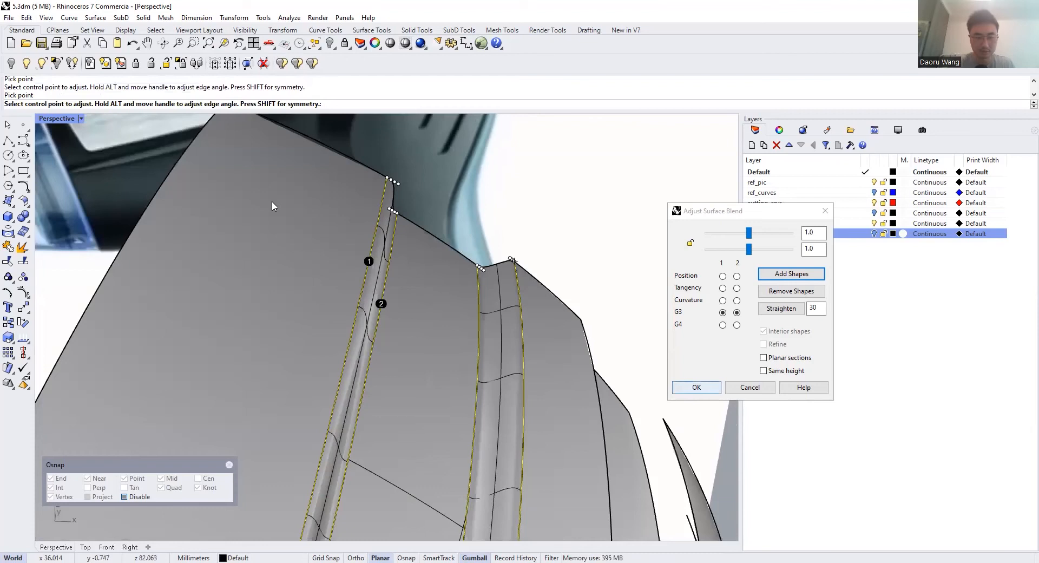
# Select the new blend surface, the first strip and the end cap body and run a Zebra analysis on them
pyautogui.scroll(-10, 272, 200)
pyautogui.moveTo(272, 200); pyautogui.dragTo(254, 328, button='right')
pyautogui.scroll(7, 254, 328)
pyautogui.scroll(-8, 252, 278)
pyautogui.moveTo(279, 260); pyautogui.dragTo(338, 268, button='right')
pyautogui.scroll(7, 338, 268)
pyautogui.moveTo(402, 239); pyautogui.dragTo(354, 298, button='right')
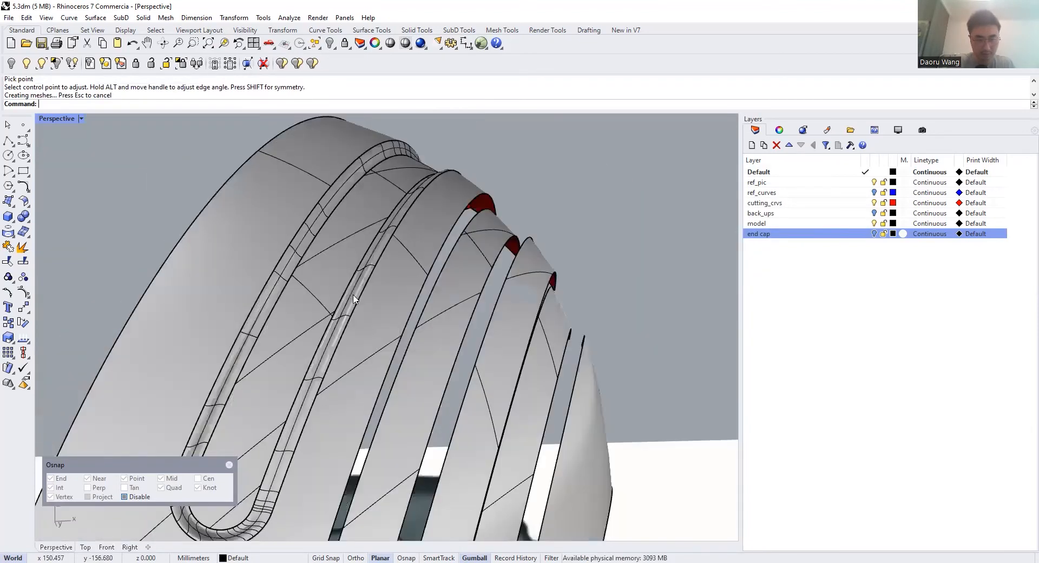
pyautogui.click(353, 295)
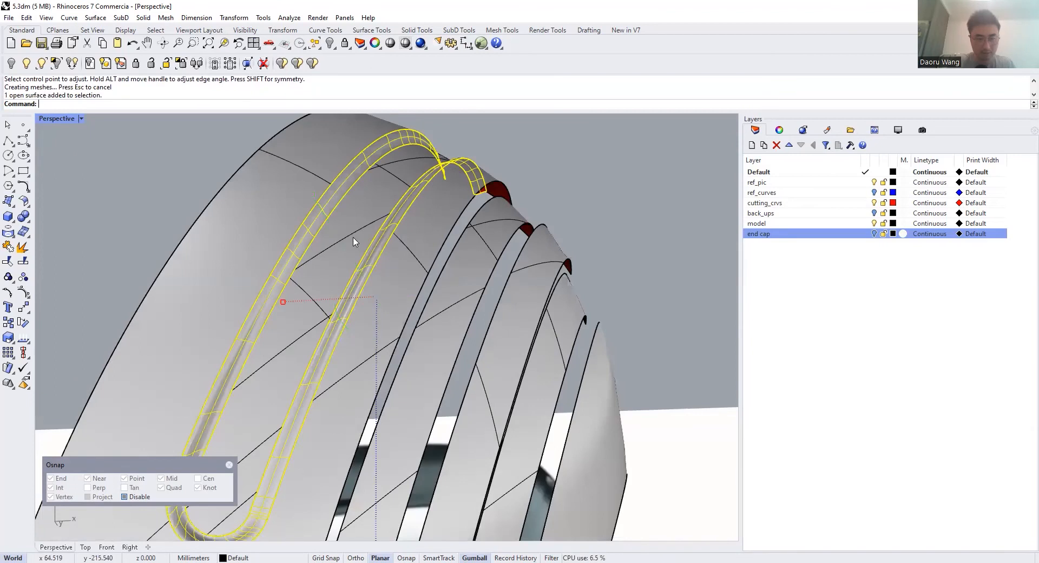
pyautogui.keyDown('shift'); pyautogui.click(393, 252); pyautogui.keyUp('shift')
pyautogui.write('bra')
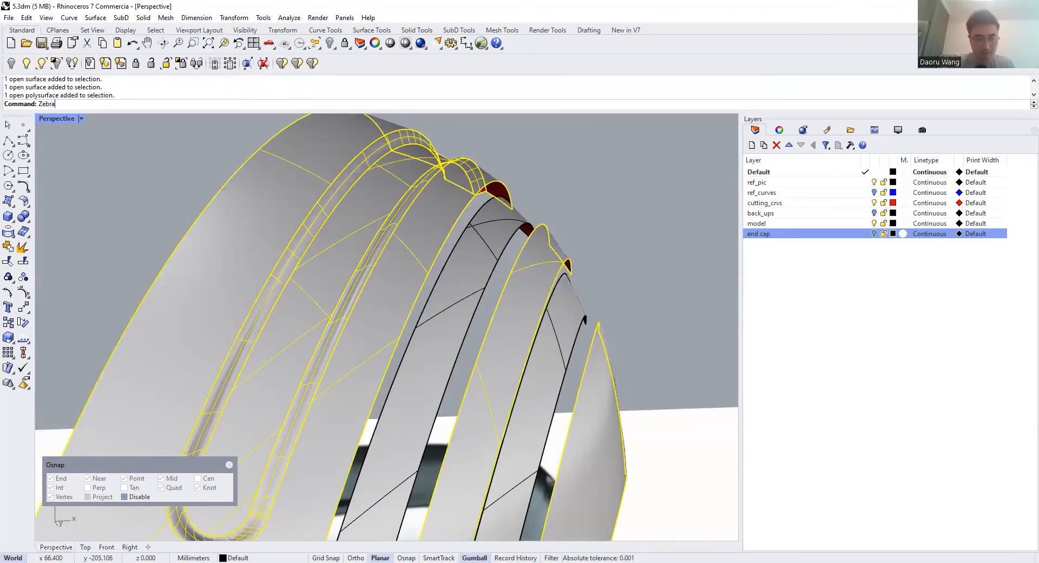
pyautogui.press('Return')
pyautogui.moveTo(380, 227); pyautogui.dragTo(305, 323, button='right')
pyautogui.scroll(6, 305, 308)
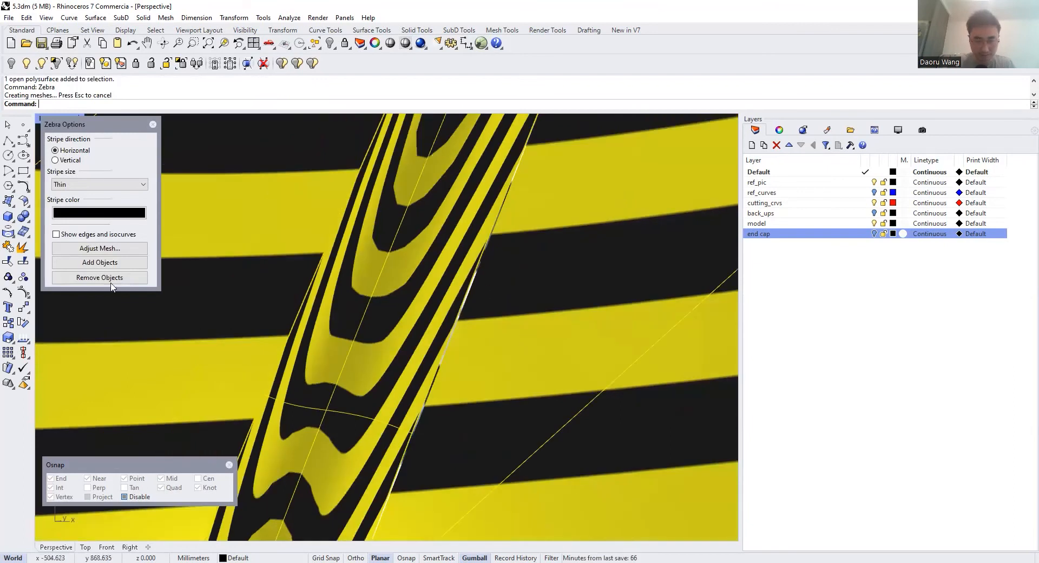
# Join the selected blend surface, first strip and end cap body into one polysurface and clear the selection
pyautogui.click(10, 247)
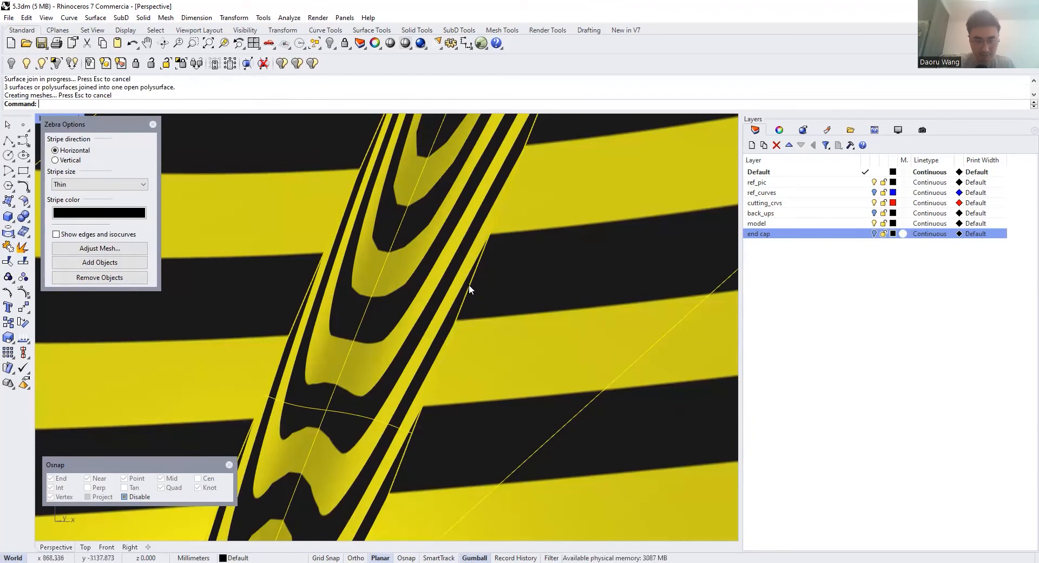
pyautogui.press('Escape')
pyautogui.click(468, 300)
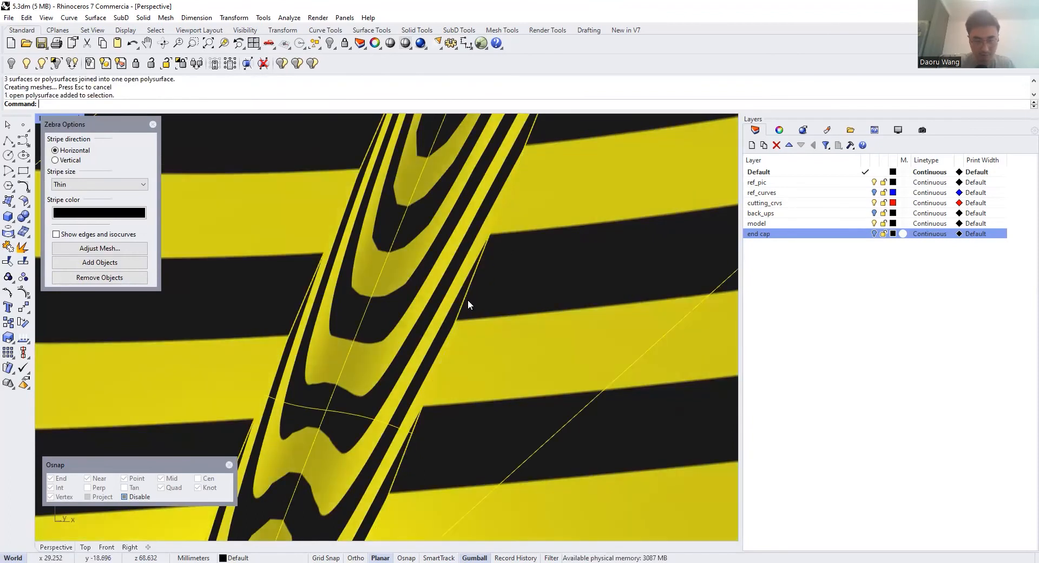
pyautogui.press('Escape')
# Examine the zebra stripe flow across the first strip's blend from its rounded end to its upper end and close the analysis
pyautogui.scroll(-6, 484, 251)
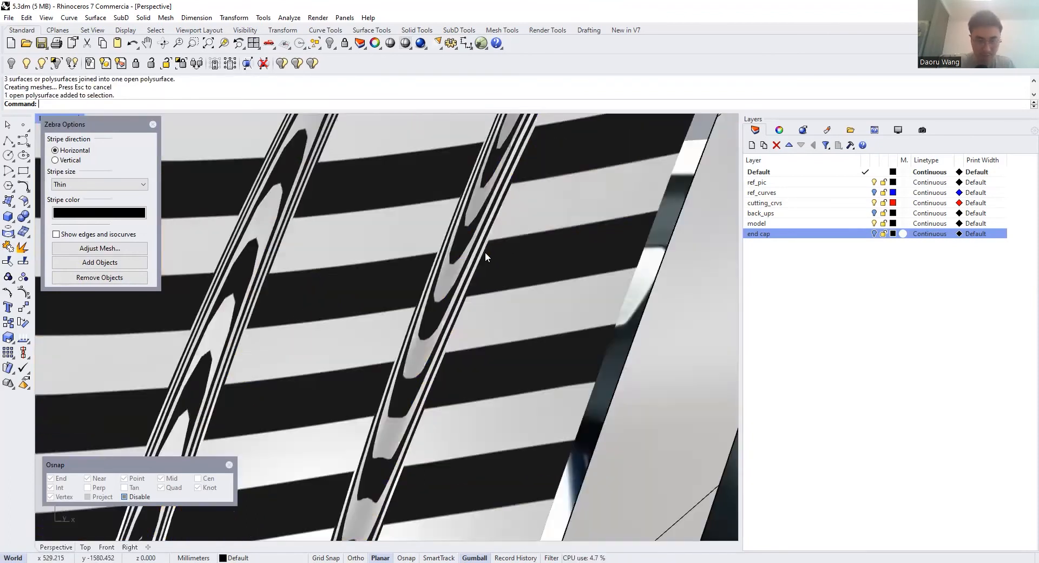
pyautogui.scroll(-2, 472, 220)
pyautogui.scroll(6, 324, 286)
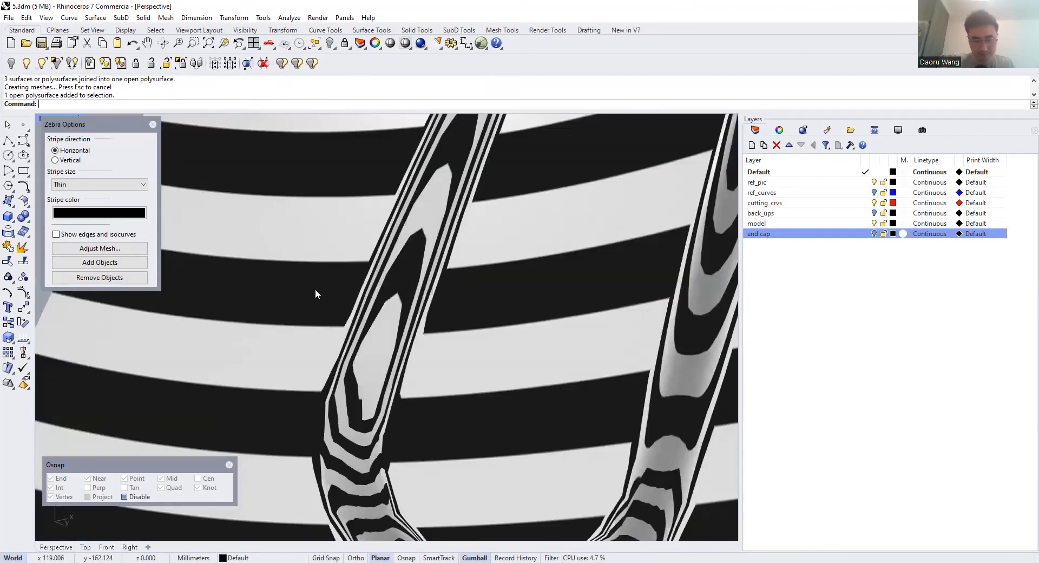
pyautogui.scroll(-3, 395, 298)
pyautogui.scroll(-5, 407, 332)
pyautogui.scroll(8, 410, 246)
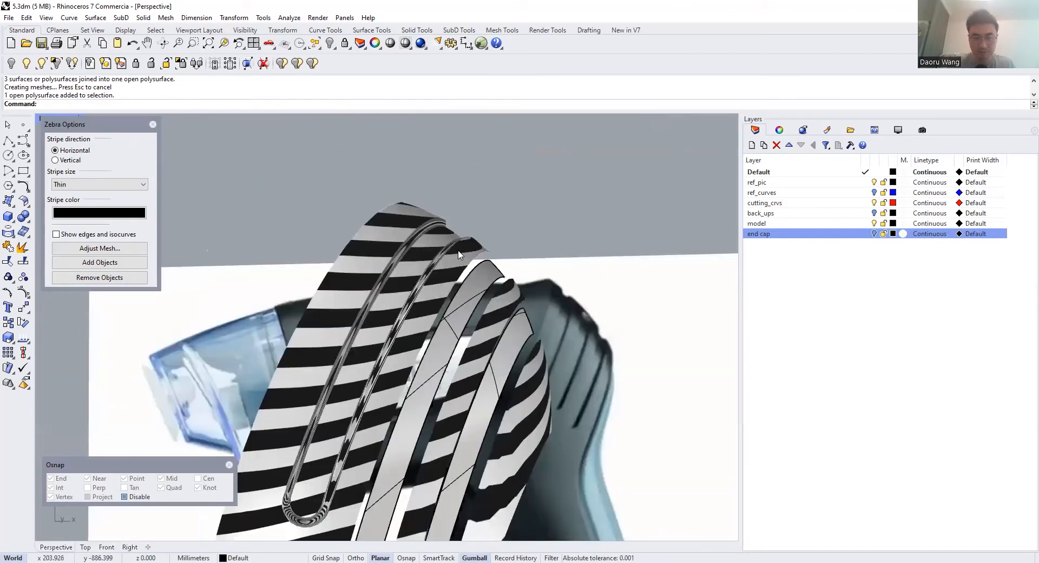
pyautogui.scroll(6, 476, 227)
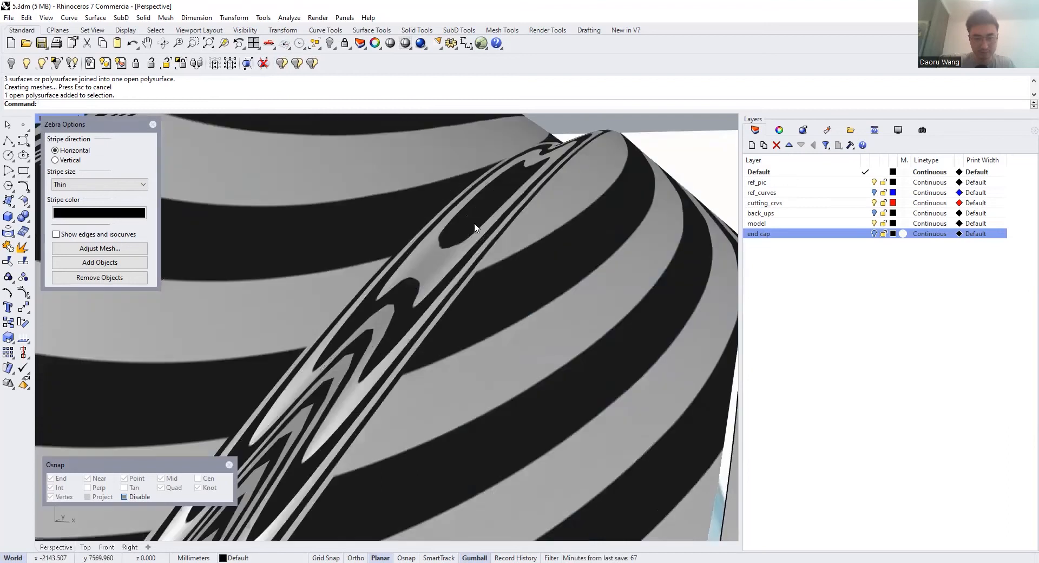
pyautogui.scroll(-4, 476, 230)
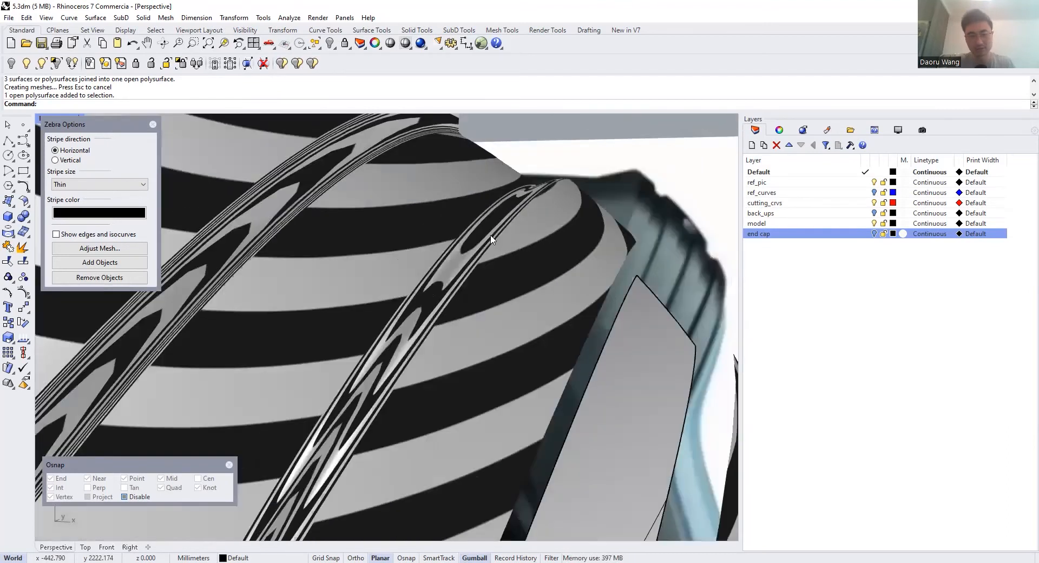
pyautogui.click(148, 122)
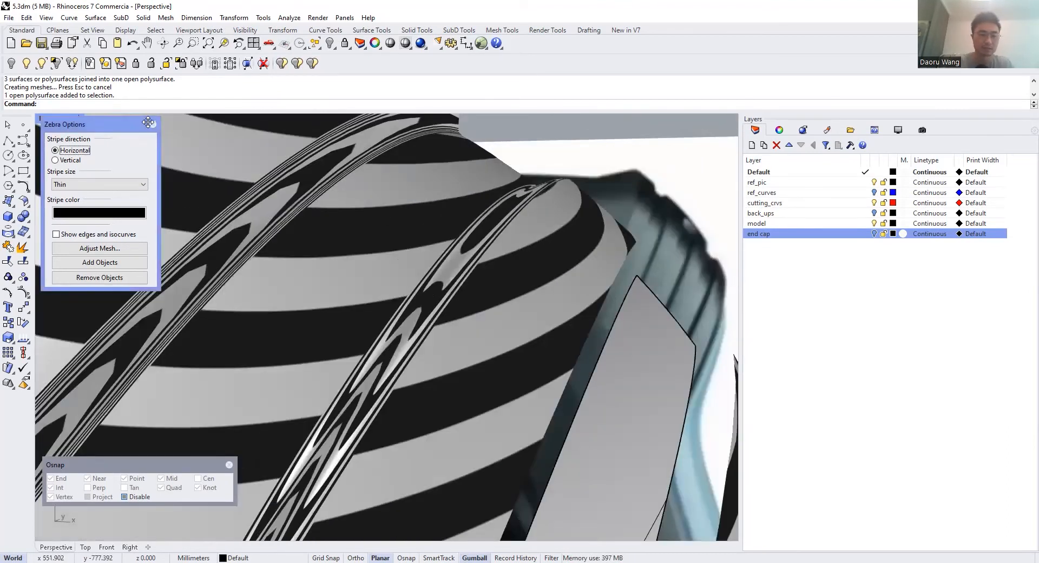
pyautogui.click(154, 125)
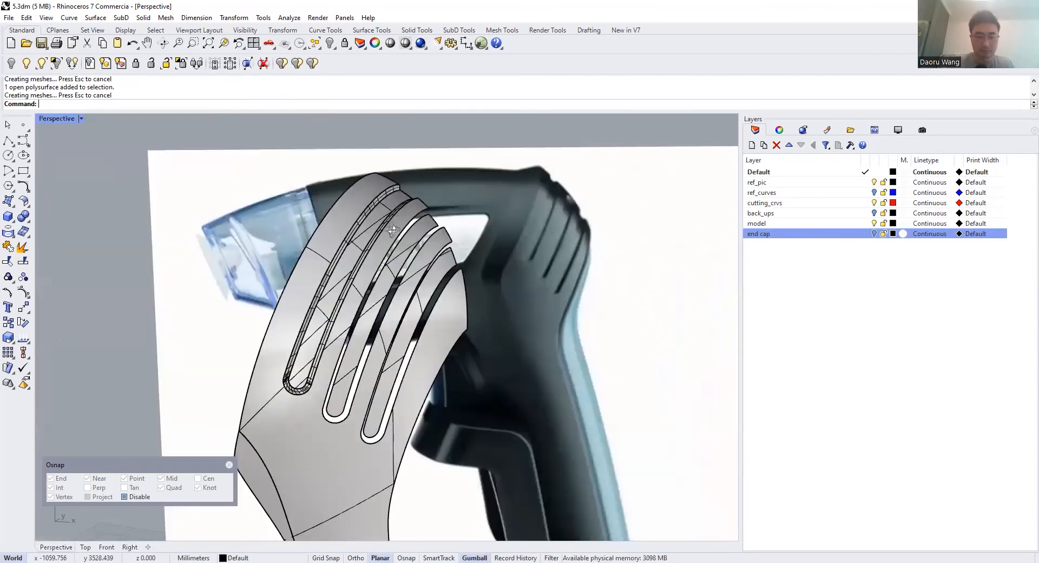
# Start a surface blend with G3 continuity on both sides between the second slot's edge and the second strip's edge
pyautogui.scroll(-6, 381, 234)
pyautogui.moveTo(423, 225); pyautogui.dragTo(409, 233, button='right')
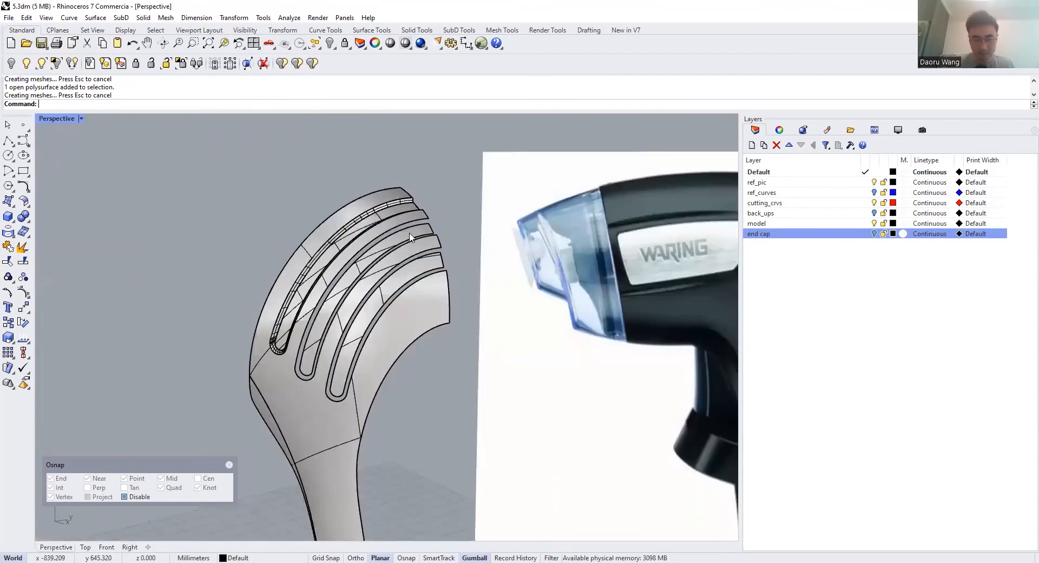
pyautogui.scroll(6, 410, 233)
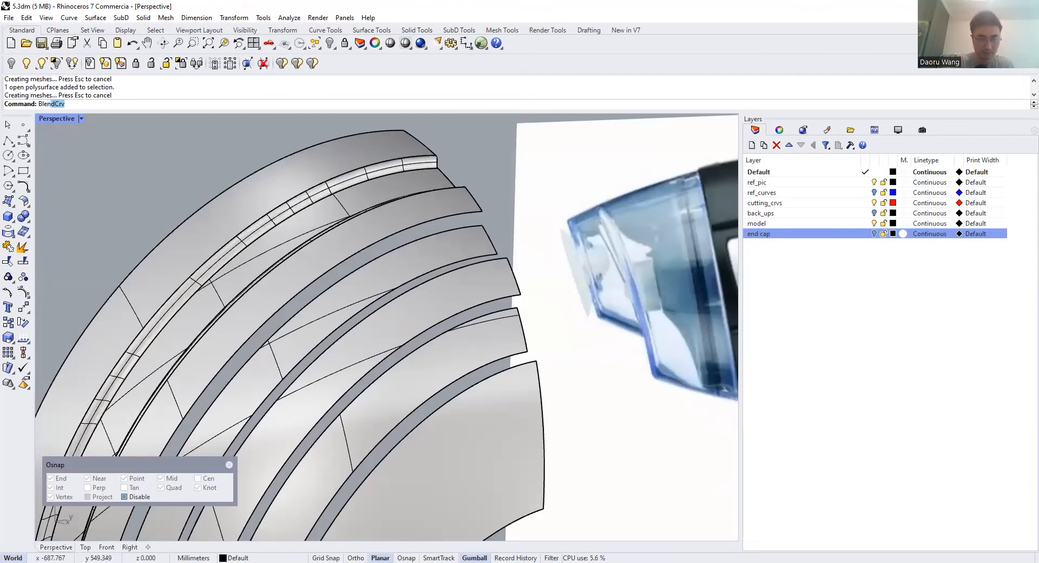
pyautogui.write('Srf')
pyautogui.press('Return')
pyautogui.click(435, 234)
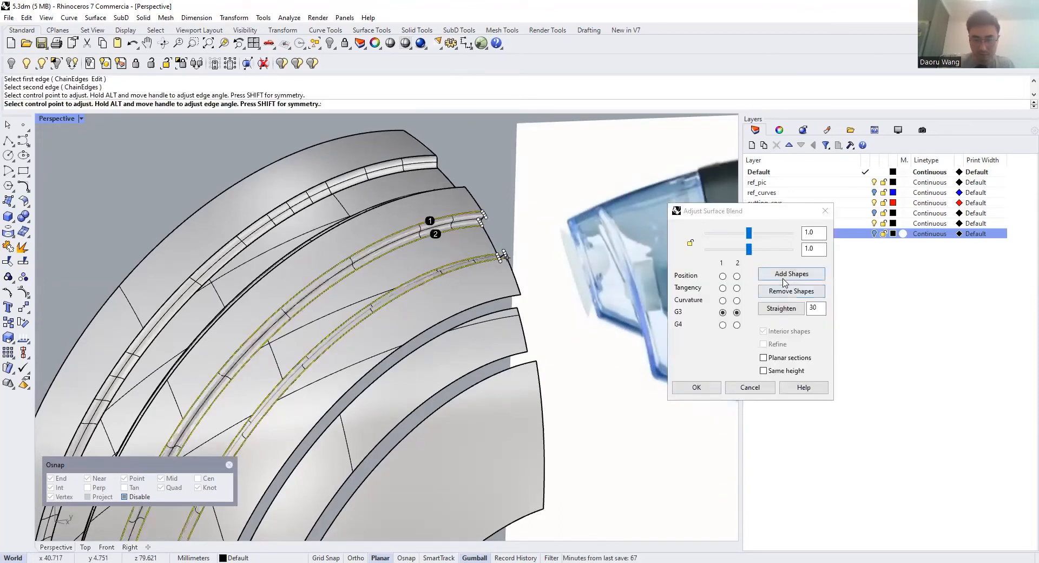
# Add intermediate shapes to the second strip's blend between the slot edge and the strip edge
pyautogui.scroll(-3, 306, 275)
pyautogui.click(304, 276)
pyautogui.click(304, 277)
pyautogui.click(389, 285)
pyautogui.click(389, 287)
pyautogui.moveTo(379, 284); pyautogui.dragTo(522, 213, button='right')
pyautogui.scroll(8, 306, 397)
pyautogui.scroll(-4, 403, 497)
pyautogui.press('Return')
pyautogui.scroll(12, 343, 214)
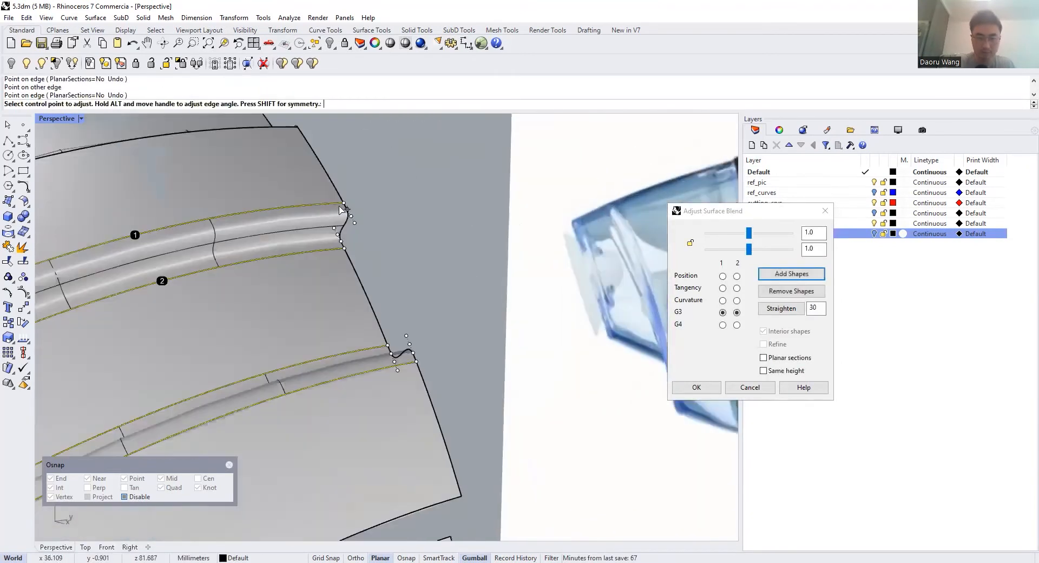
# Pull the handles of the second strip's outer upper end shape and of the neighbouring shape below it closer to the blend edges
pyautogui.moveTo(342, 213); pyautogui.dragTo(337, 200)
pyautogui.moveTo(325, 308); pyautogui.dragTo(331, 322)
pyautogui.scroll(-10, 338, 319)
pyautogui.moveTo(575, 267); pyautogui.dragTo(487, 238, button='right')
pyautogui.scroll(8, 354, 336)
pyautogui.moveTo(354, 339); pyautogui.dragTo(333, 325)
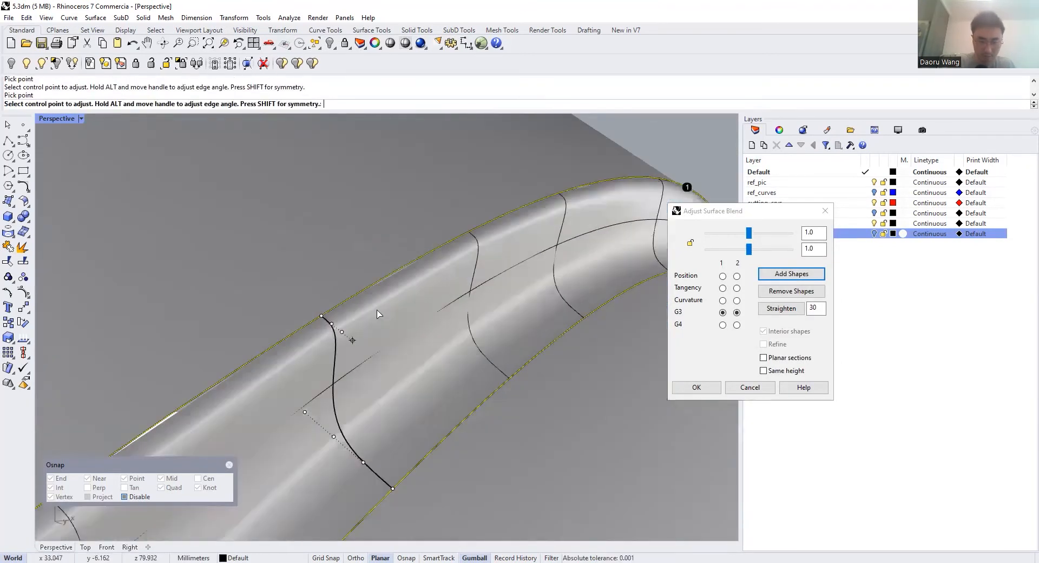
pyautogui.scroll(4, 362, 465)
pyautogui.moveTo(377, 433); pyautogui.dragTo(399, 452)
# Tighten both handles of the middle intermediate shape on the second strip's outer long side
pyautogui.scroll(-8, 534, 275)
pyautogui.moveTo(534, 275); pyautogui.dragTo(503, 319, button='right')
pyautogui.scroll(7, 380, 295)
pyautogui.moveTo(388, 284); pyautogui.dragTo(366, 275)
pyautogui.moveTo(428, 394); pyautogui.dragTo(452, 412)
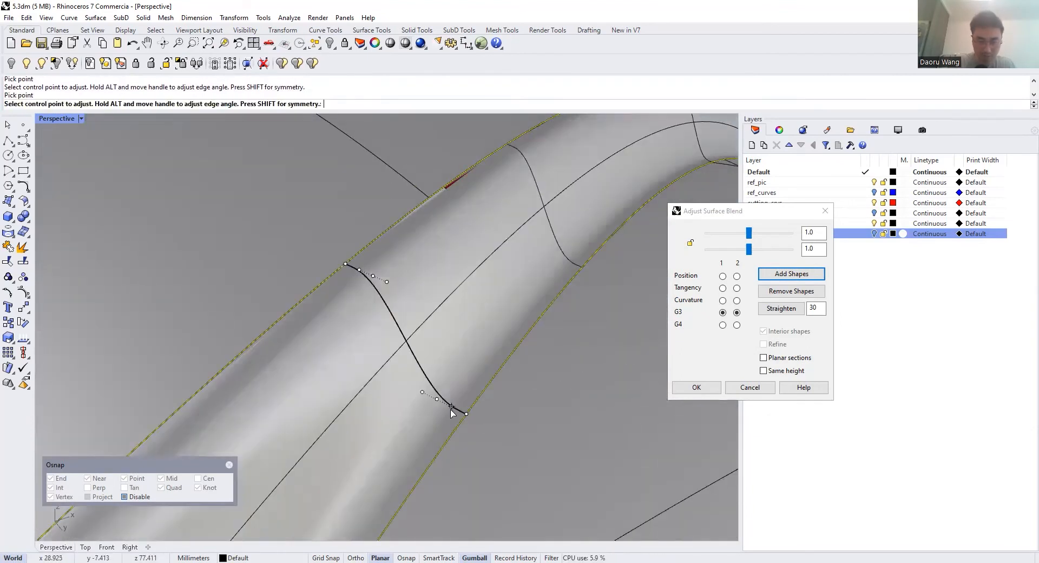
# Move both handles of the lower shape on the second strip's outer long side towards the blend edges
pyautogui.scroll(-10, 452, 412)
pyautogui.moveTo(449, 378); pyautogui.dragTo(416, 228, button='right')
pyautogui.scroll(10, 409, 135)
pyautogui.moveTo(354, 191); pyautogui.dragTo(325, 190)
pyautogui.moveTo(414, 275); pyautogui.dragTo(441, 280)
# Shorten both handles of the blend shape near the second strip's rounded lower end
pyautogui.scroll(-10, 190, 347)
pyautogui.moveTo(190, 348); pyautogui.dragTo(346, 346, button='right')
pyautogui.scroll(-7, 306, 443)
pyautogui.scroll(-5, 346, 347)
pyautogui.scroll(10, 346, 325)
pyautogui.moveTo(352, 302); pyautogui.dragTo(395, 238, button='right')
pyautogui.moveTo(287, 352); pyautogui.dragTo(264, 331)
pyautogui.moveTo(357, 263); pyautogui.dragTo(373, 282)
# Pull both handles of the next shape, at the inner side of the second strip's rounded lower end, towards the blend edges
pyautogui.scroll(-6, 373, 282)
pyautogui.moveTo(373, 282); pyautogui.dragTo(352, 303, button='right')
pyautogui.scroll(8, 351, 308)
pyautogui.moveTo(346, 316); pyautogui.dragTo(297, 285)
pyautogui.moveTo(378, 340); pyautogui.dragTo(452, 390)
# Tighten both handles of the intermediate shape midway along the second strip's inner long side
pyautogui.scroll(-10, 452, 389)
pyautogui.moveTo(452, 389); pyautogui.dragTo(406, 306, button='right')
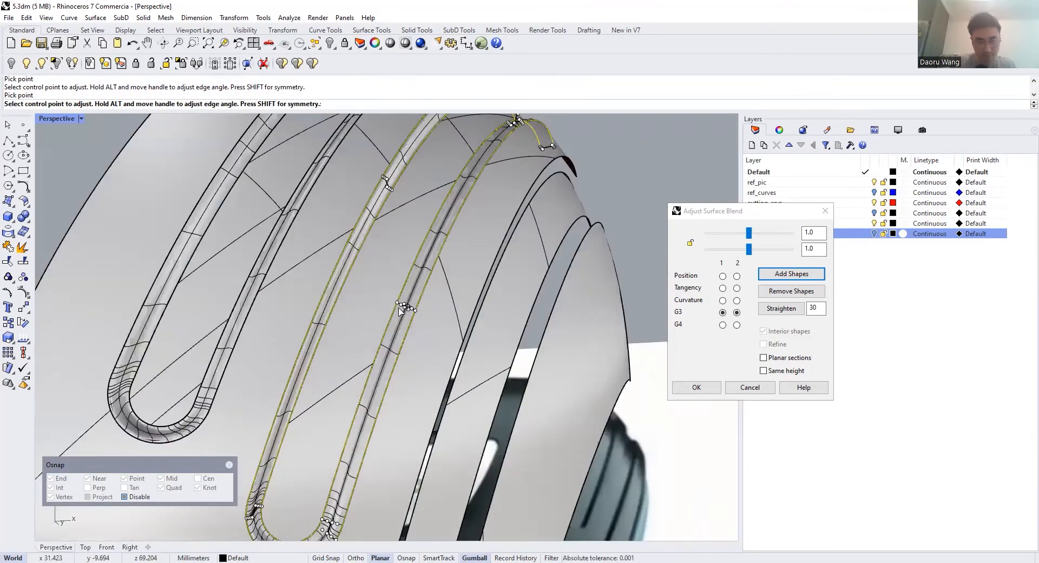
pyautogui.scroll(10, 406, 303)
pyautogui.moveTo(388, 277); pyautogui.dragTo(345, 250)
pyautogui.scroll(5, 464, 272)
pyautogui.moveTo(429, 291); pyautogui.dragTo(458, 312)
# Move both handles of the upper shape on the second strip's inner side closer to the edges and accept the blend
pyautogui.scroll(-8, 458, 312)
pyautogui.moveTo(459, 312); pyautogui.dragTo(443, 278, button='right')
pyautogui.moveTo(504, 316); pyautogui.dragTo(512, 324)
pyautogui.moveTo(453, 262); pyautogui.dragTo(440, 256)
pyautogui.scroll(-12, 439, 256)
pyautogui.moveTo(440, 256); pyautogui.dragTo(453, 201, button='right')
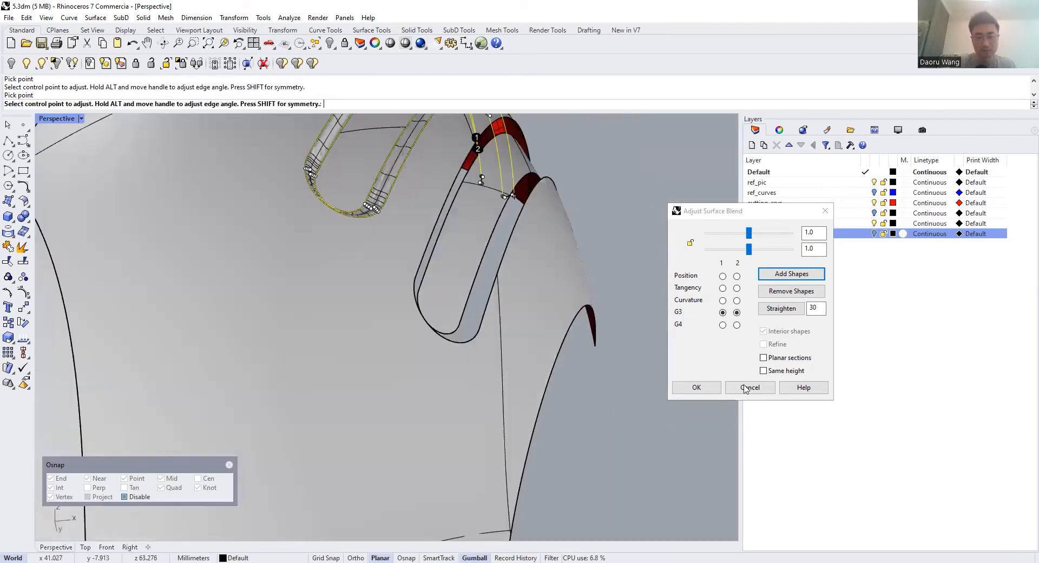
pyautogui.scroll(-6, 362, 230)
pyautogui.moveTo(362, 230); pyautogui.dragTo(358, 223, button='right')
pyautogui.scroll(5, 362, 219)
pyautogui.scroll(-8, 450, 201)
pyautogui.moveTo(450, 201); pyautogui.dragTo(385, 277, button='right')
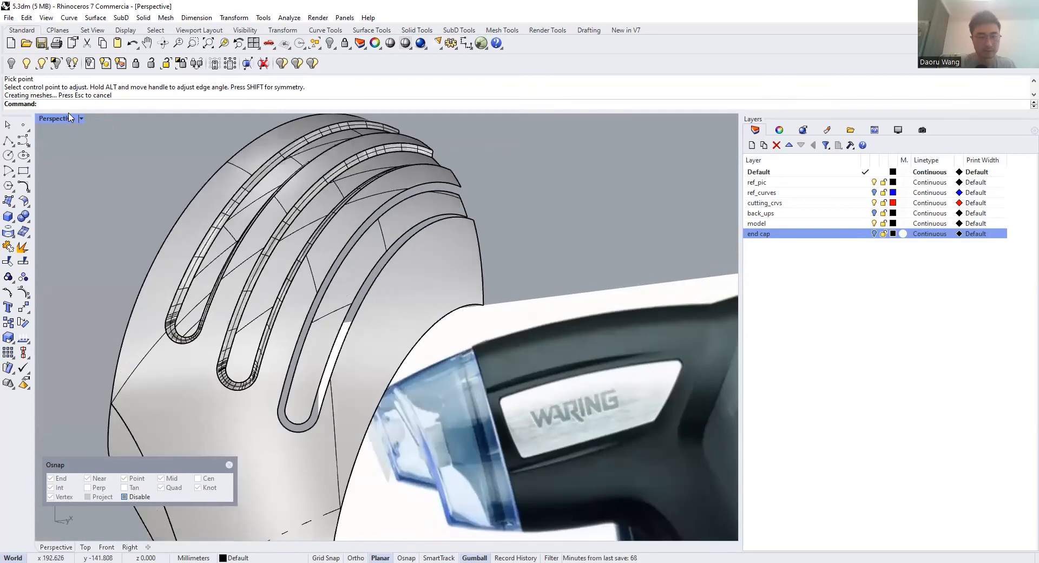
# Preview the first two blended strips in the Rendered display mode and return the viewport to Shaded
pyautogui.click(120, 177)
pyautogui.scroll(4, 371, 195)
pyautogui.moveTo(373, 196); pyautogui.dragTo(452, 189, button='right')
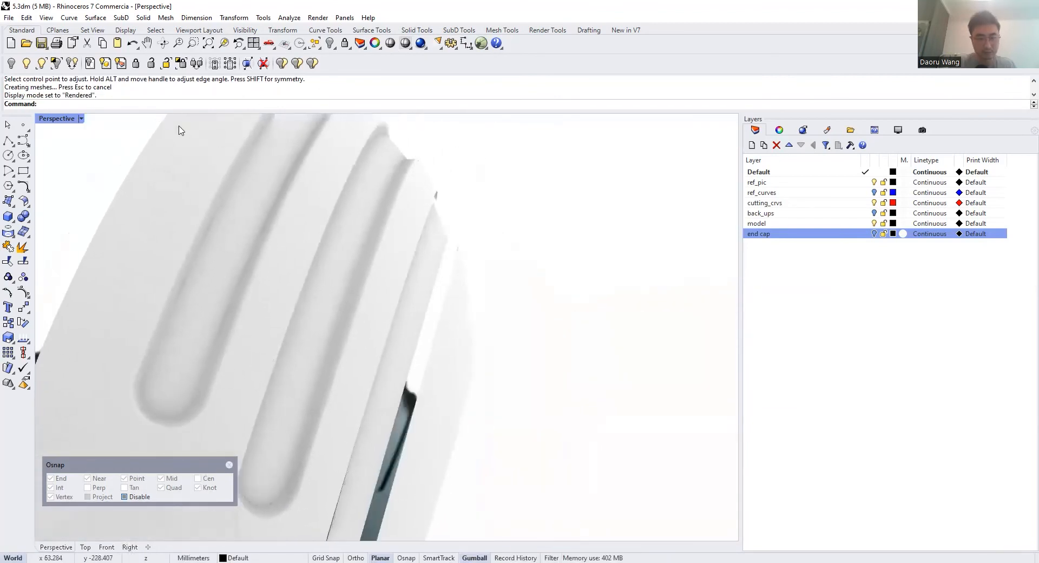
pyautogui.click(82, 119)
pyautogui.click(108, 166)
# Start a G3 surface blend between the third slot's outer long edge and the facing edge of the third strip
pyautogui.scroll(-5, 382, 213)
pyautogui.scroll(5, 386, 213)
pyautogui.scroll(-5, 426, 219)
pyautogui.moveTo(426, 219)
pyautogui.mouseDown(button='right')
pyautogui.moveTo(396, 245)
pyautogui.moveTo(422, 226)
pyautogui.mouseUp(button='right')
pyautogui.scroll(8, 422, 226)
pyautogui.click(422, 226)
pyautogui.press('Escape')
pyautogui.write('Blend')
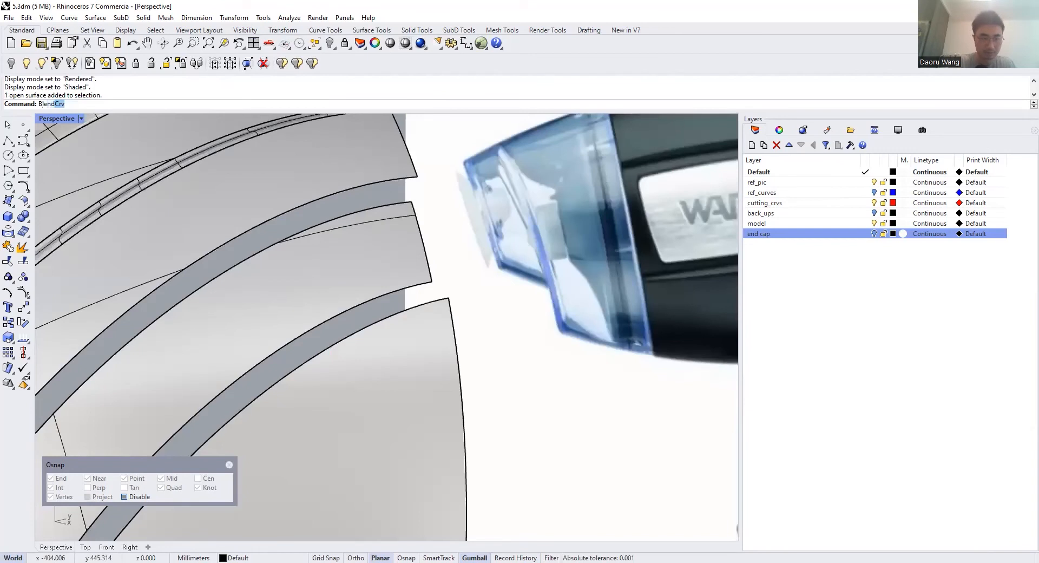
pyautogui.write('S')
pyautogui.press('Return')
pyautogui.click(378, 183)
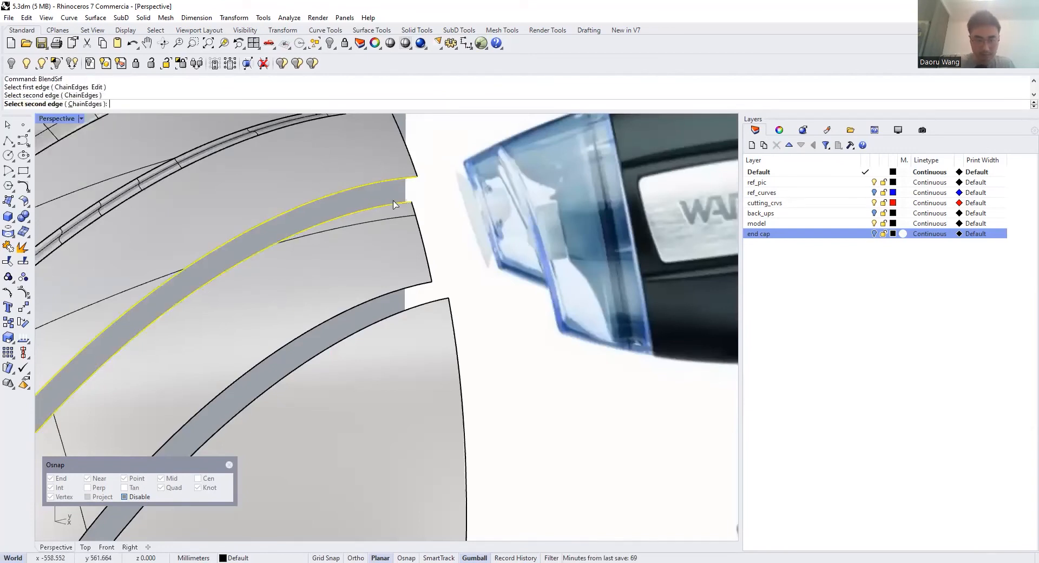
pyautogui.click(394, 201)
# Inspect the blend preview on the third strip's outer long side from its lower end to its upper end
pyautogui.scroll(-10, 394, 201)
pyautogui.moveTo(307, 336); pyautogui.dragTo(216, 424, button='right')
pyautogui.scroll(6, 262, 413)
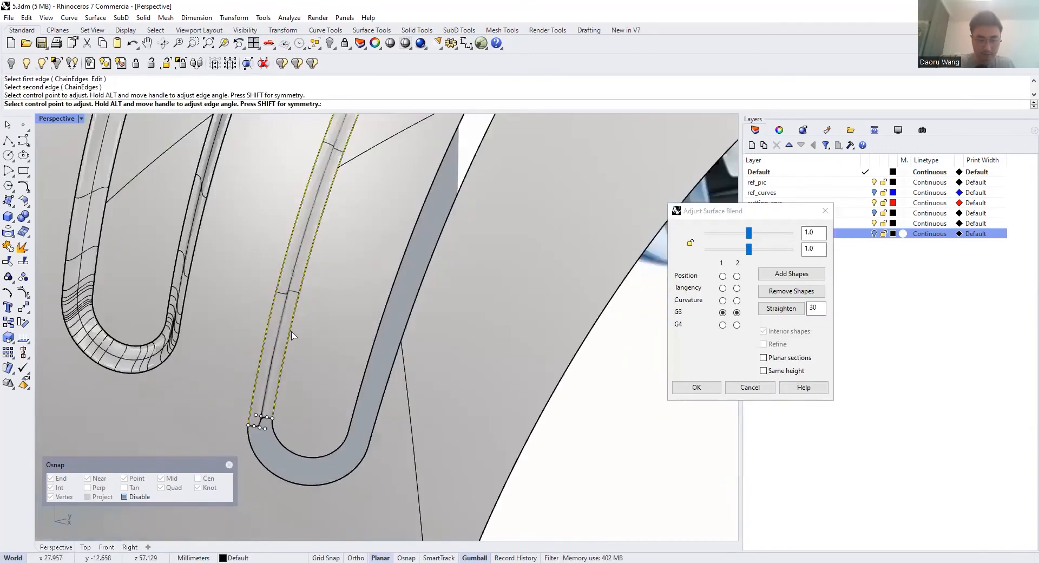
pyautogui.scroll(4, 279, 384)
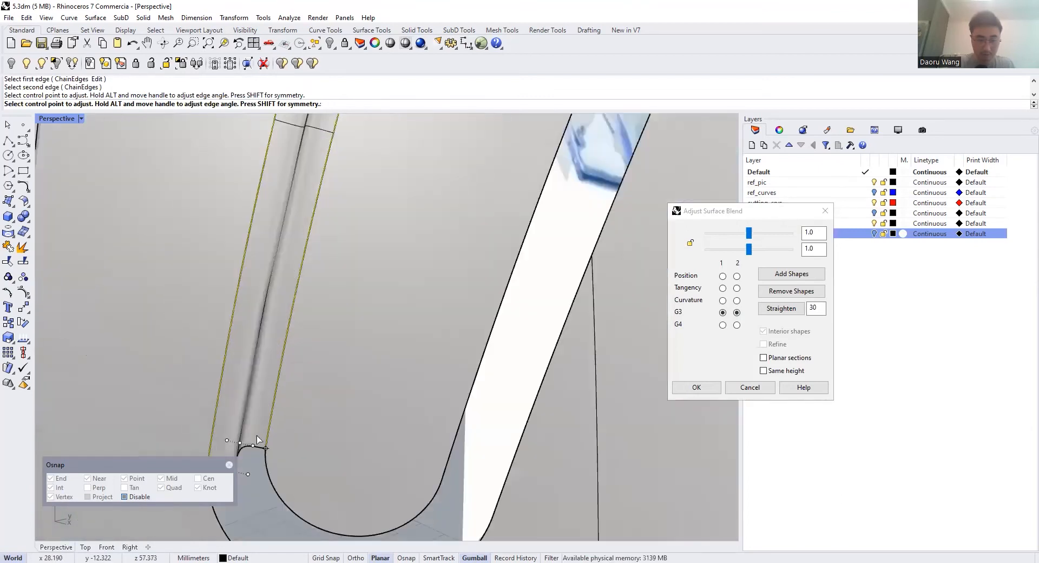
pyautogui.scroll(-10, 256, 449)
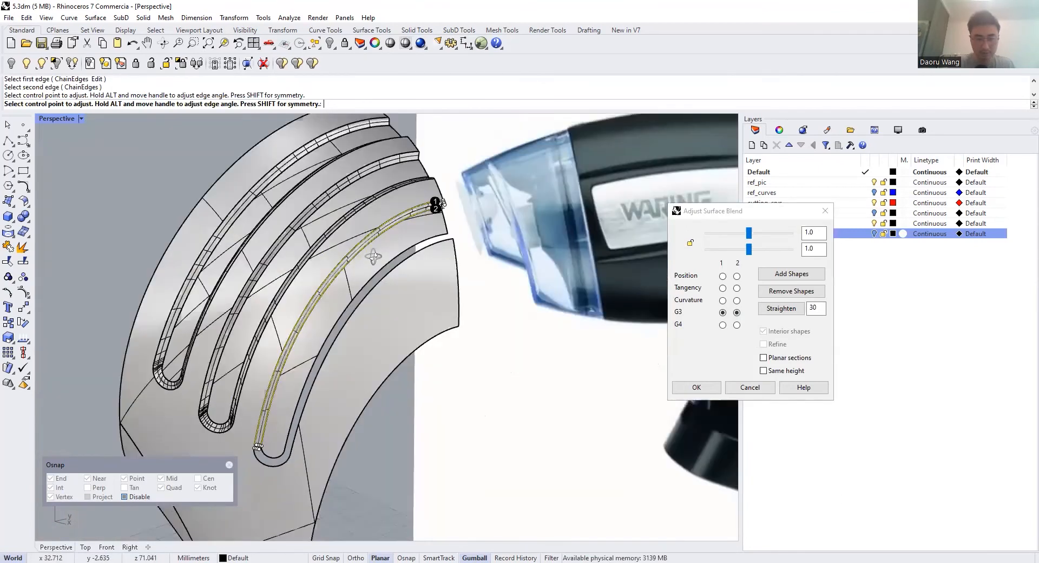
pyautogui.scroll(3, 383, 204)
pyautogui.moveTo(469, 186); pyautogui.dragTo(516, 225, button='right')
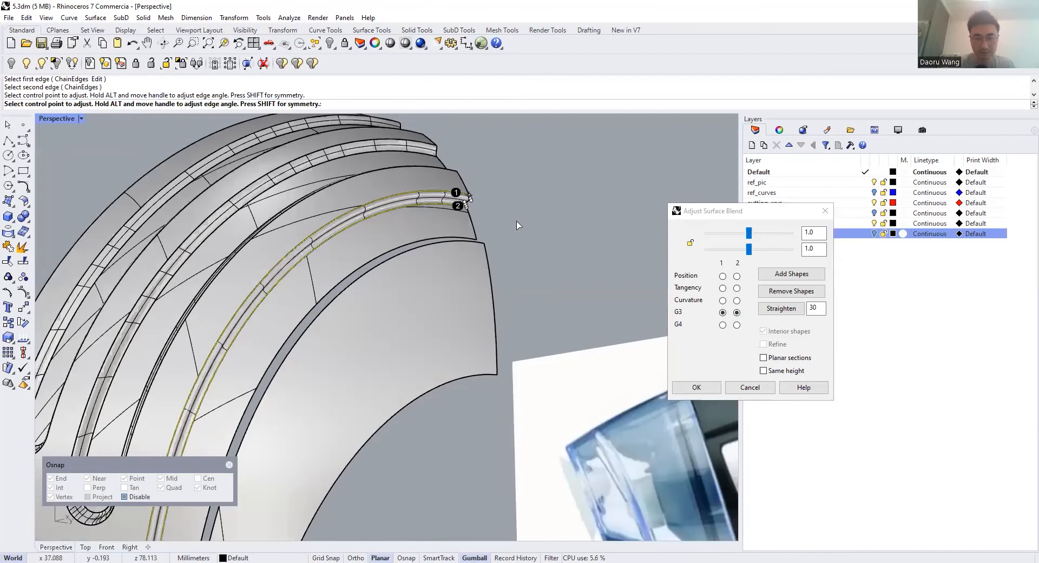
pyautogui.scroll(4, 468, 202)
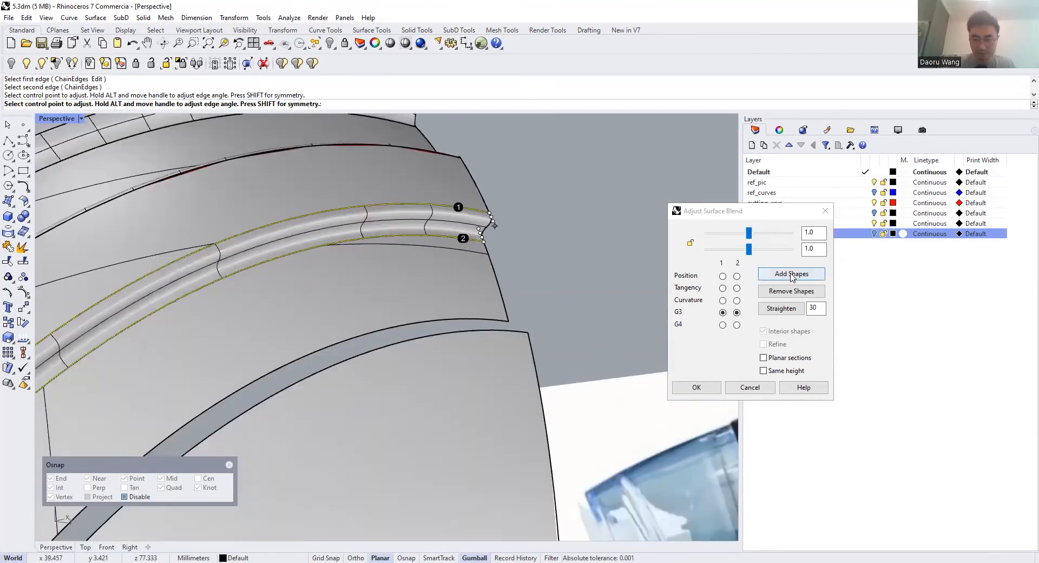
# Add two intermediate shapes along the blend preview on the third strip's outer long side
pyautogui.scroll(-6, 460, 260)
pyautogui.click(476, 261)
pyautogui.click(470, 274)
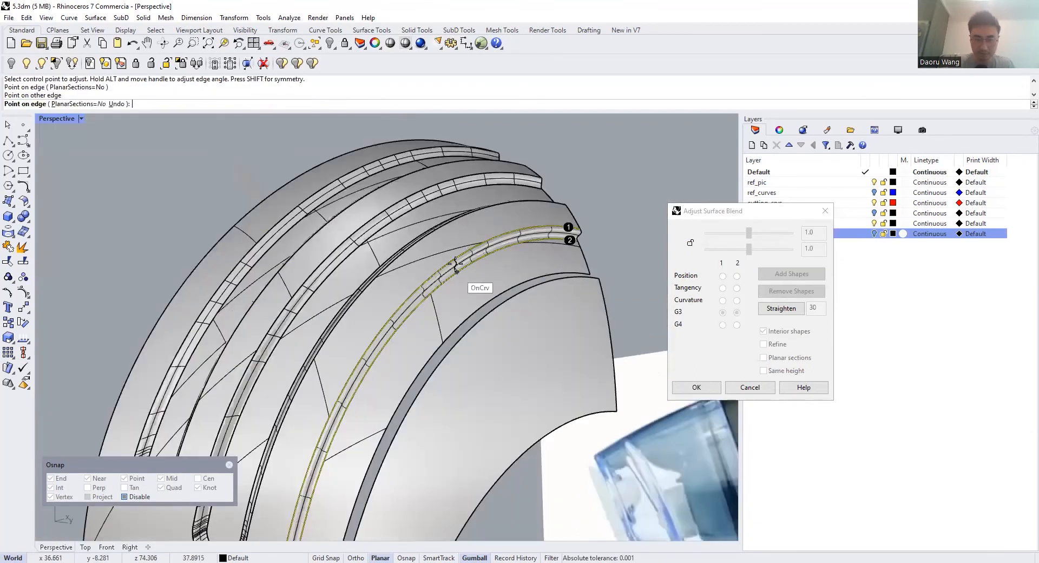
pyautogui.scroll(-4, 469, 275)
pyautogui.scroll(4, 396, 319)
pyautogui.click(400, 327)
pyautogui.click(410, 330)
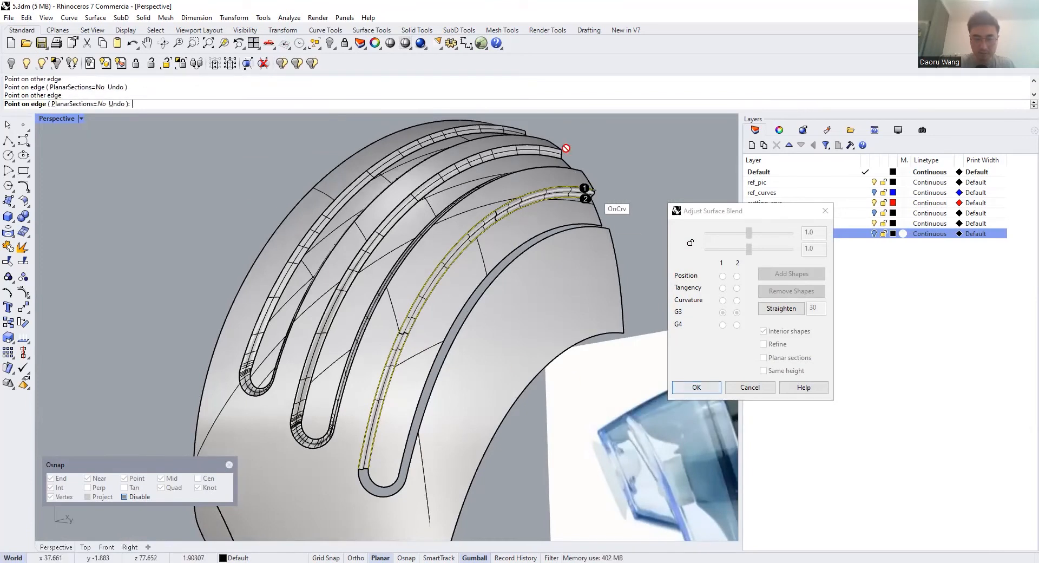
pyautogui.scroll(7, 567, 154)
pyautogui.rightClick(625, 234)
# Move both handles of the outer-side blend's upper end shape closer to the edges
pyautogui.scroll(8, 625, 234)
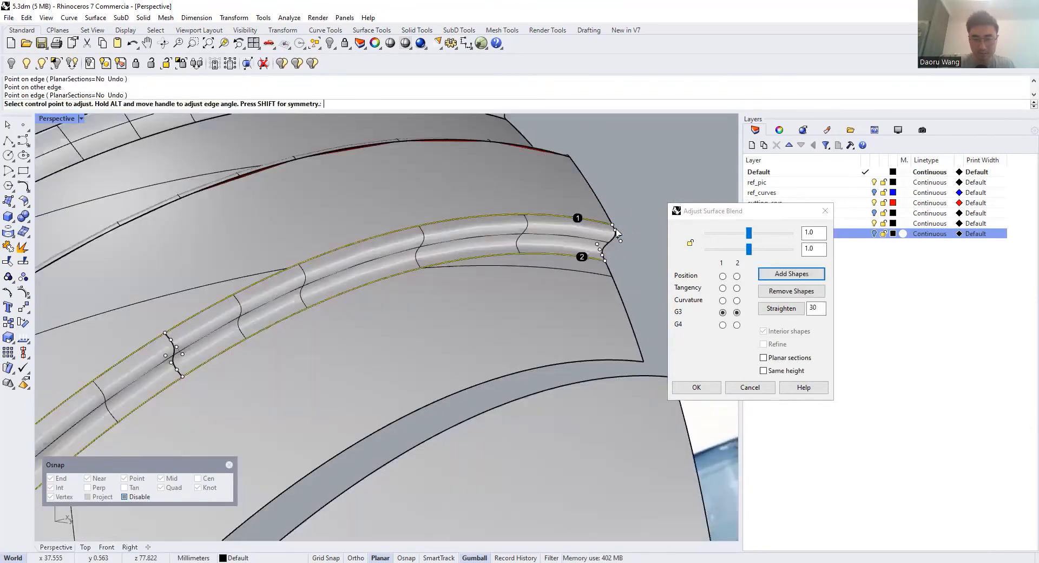
pyautogui.click(585, 239)
pyautogui.click(577, 212)
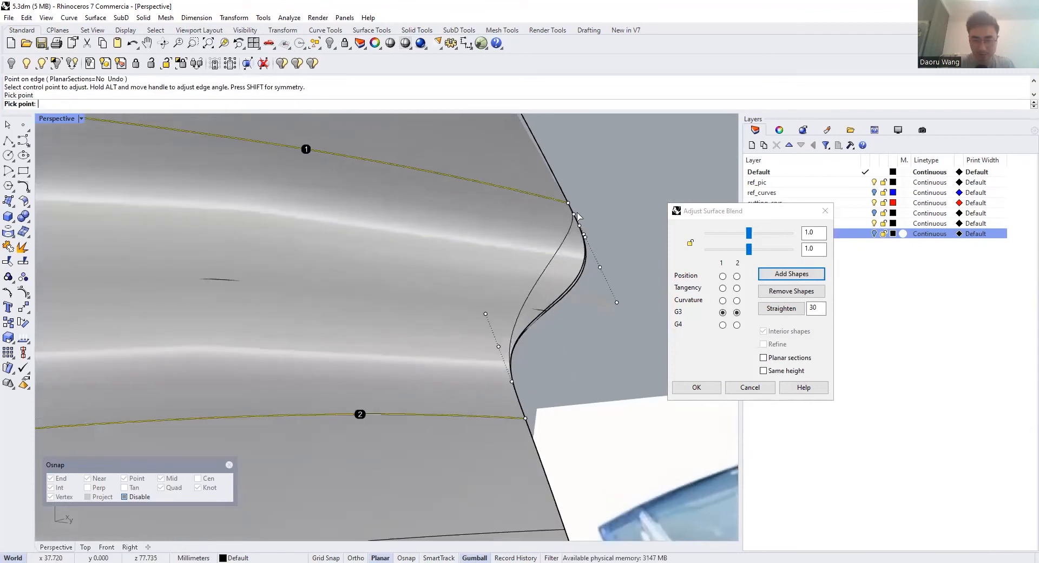
pyautogui.click(511, 379)
pyautogui.click(518, 401)
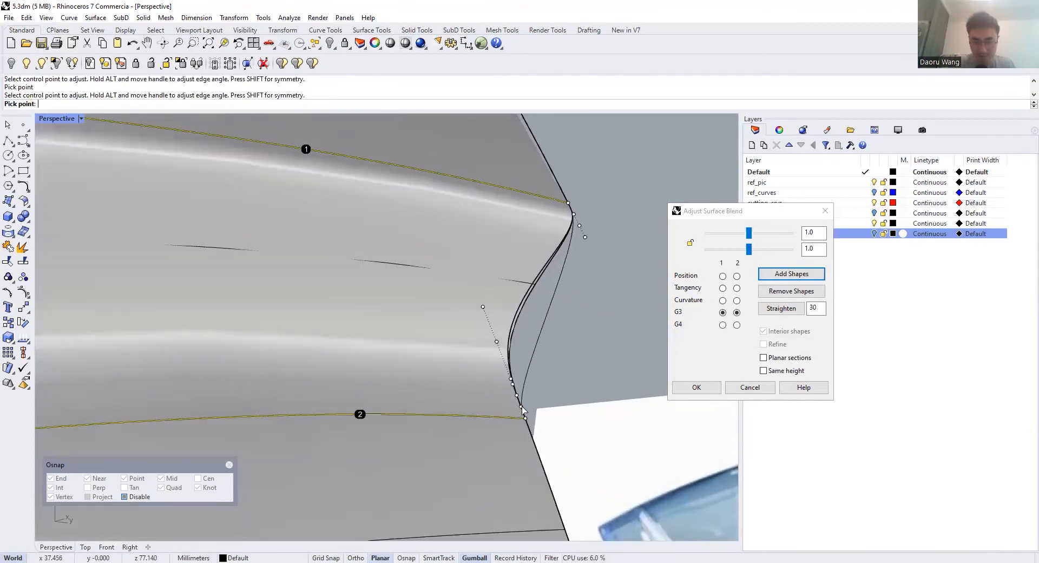
# Move the handle of the upper intermediate shape on the third strip's outer side closer to its edge
pyautogui.scroll(-10, 518, 401)
pyautogui.scroll(8, 243, 224)
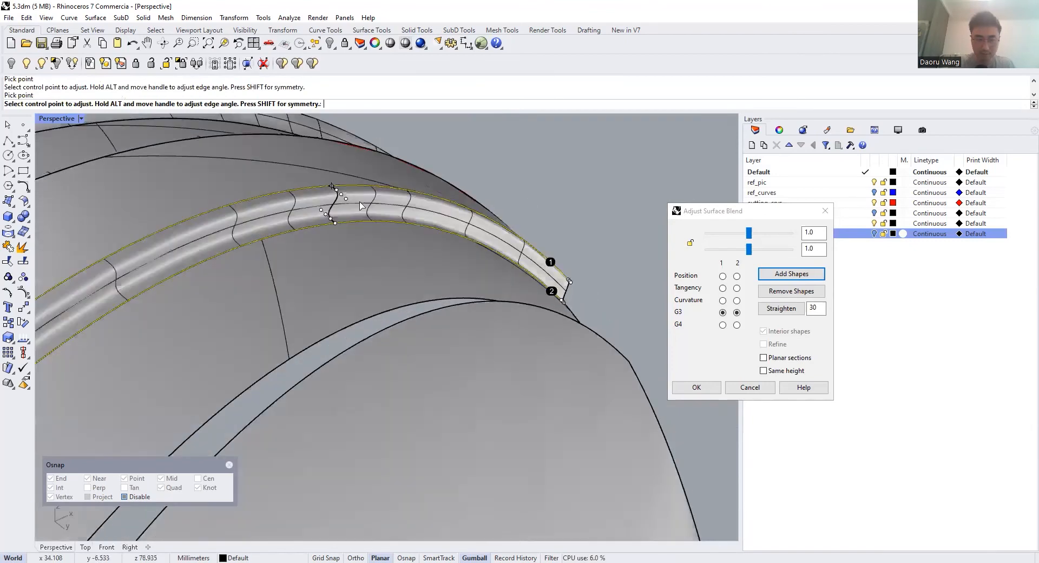
pyautogui.click(405, 263)
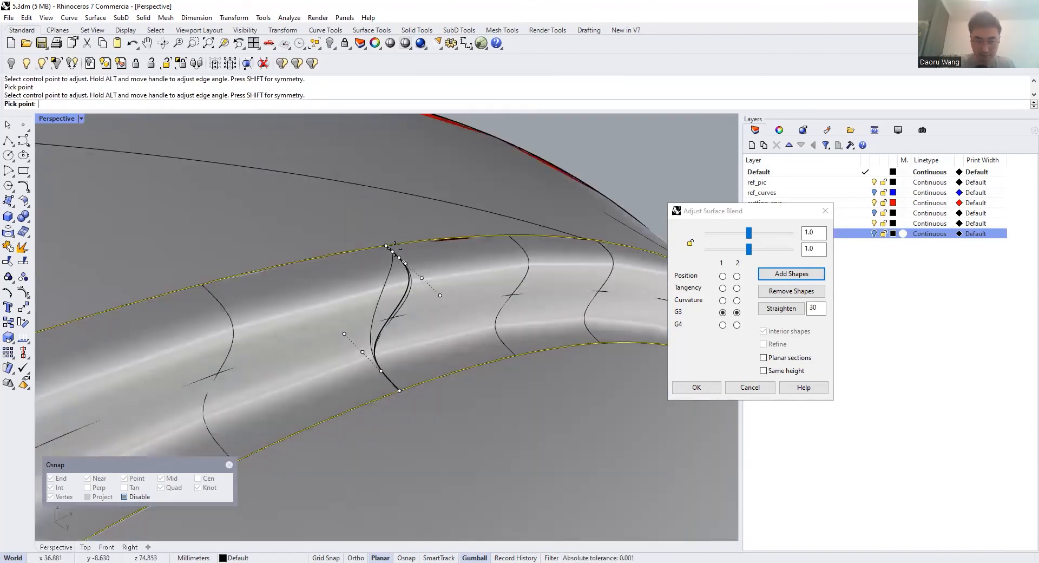
pyautogui.click(399, 258)
# Move both handles of the lower intermediate shape on the third strip's outer side closer to the edges
pyautogui.scroll(-8, 383, 372)
pyautogui.moveTo(411, 271); pyautogui.dragTo(487, 270, button='right')
pyautogui.scroll(8, 495, 259)
pyautogui.click(496, 252)
pyautogui.click(491, 249)
pyautogui.click(522, 297)
pyautogui.click(531, 305)
# Move both handles of the outer-side blend's lower end shape closer to the edges and accept the blend
pyautogui.scroll(8, 401, 242)
pyautogui.click(400, 238)
pyautogui.click(360, 234)
pyautogui.click(497, 443)
pyautogui.click(528, 450)
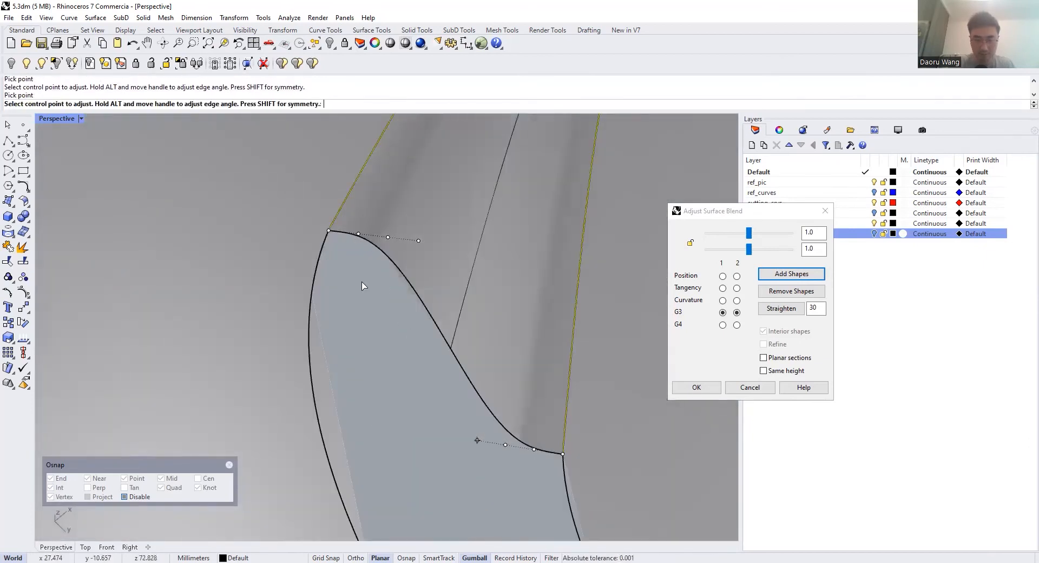
pyautogui.scroll(-8, 361, 285)
pyautogui.moveTo(466, 267); pyautogui.dragTo(724, 413, button='right')
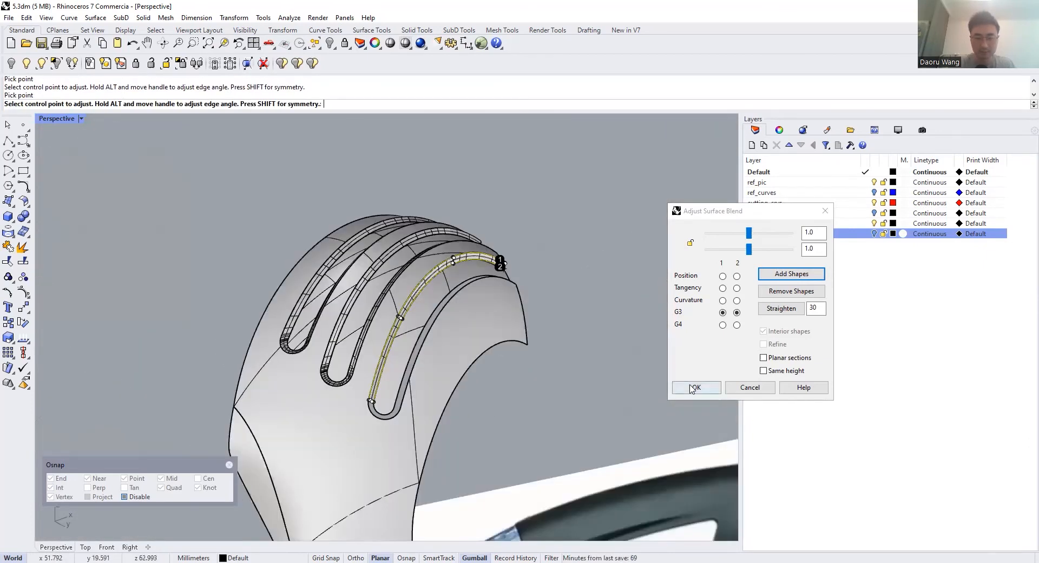
# Start a G3 surface blend across the third strip's remaining gap, between the slot's inner long edge and the facing strip edge
pyautogui.rightClick(444, 278)
pyautogui.scroll(7, 448, 281)
pyautogui.rightClick(475, 297)
pyautogui.rightClick(474, 297)
pyautogui.scroll(2, 475, 297)
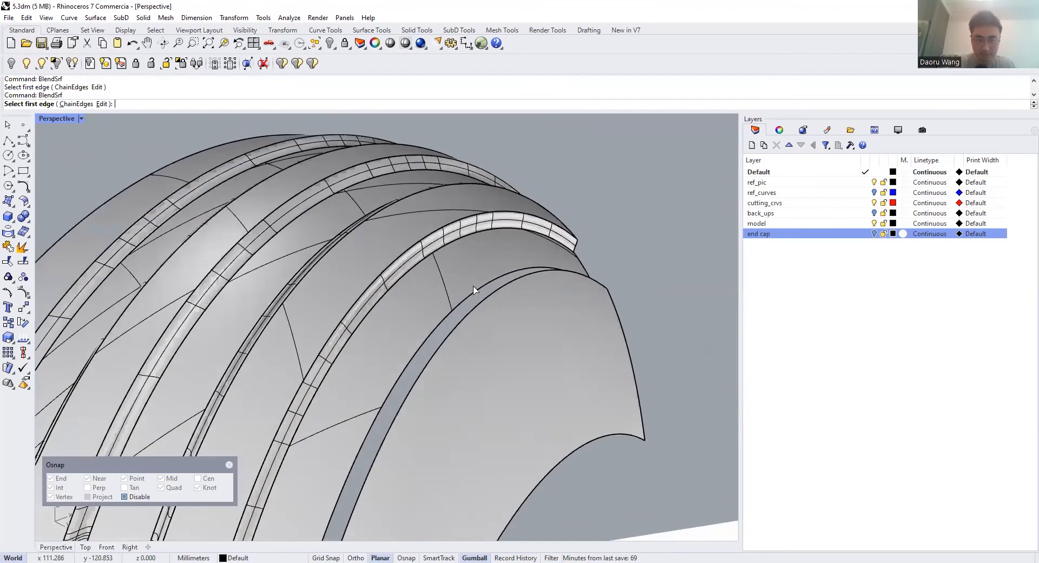
pyautogui.click(475, 288)
pyautogui.click(491, 297)
# Add three intermediate shapes to the third strip's inner-side blend: two along the long run and one in the rounded end
pyautogui.scroll(-8, 452, 292)
pyautogui.moveTo(454, 293); pyautogui.dragTo(622, 300, button='right')
pyautogui.scroll(5, 585, 263)
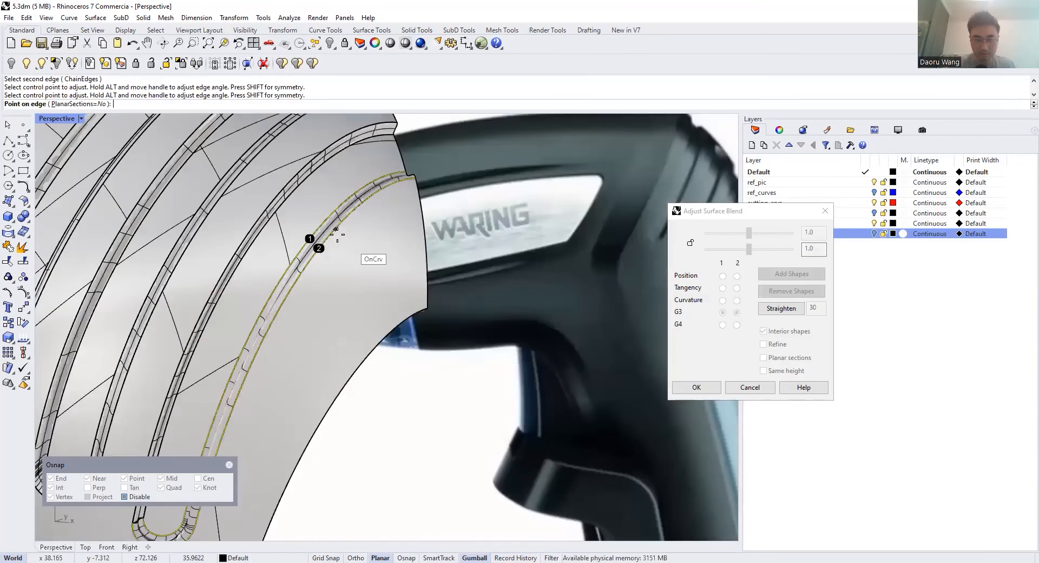
pyautogui.click(329, 237)
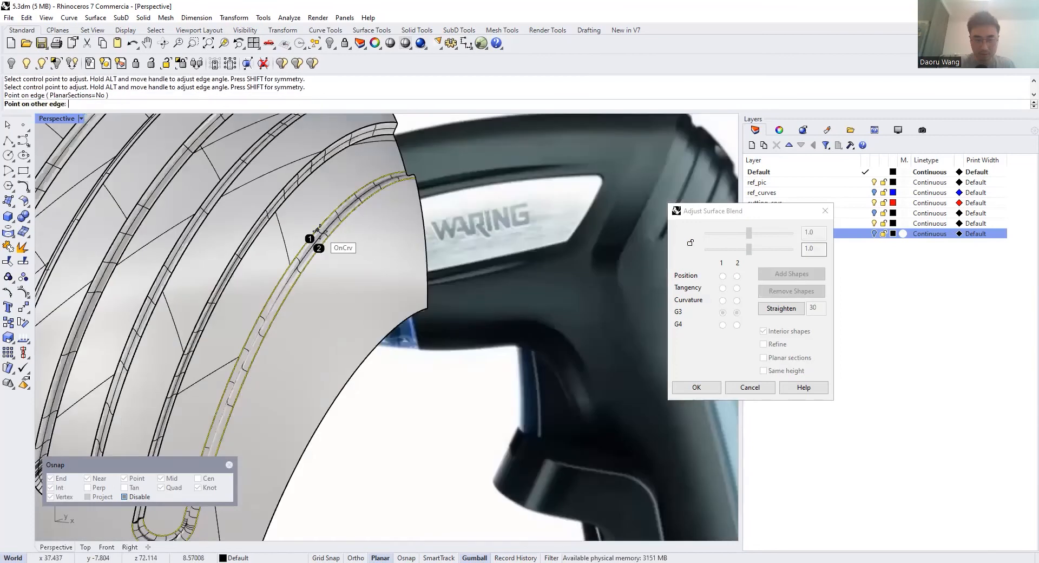
pyautogui.click(318, 231)
pyautogui.click(262, 340)
pyautogui.click(248, 336)
pyautogui.scroll(-5, 297, 265)
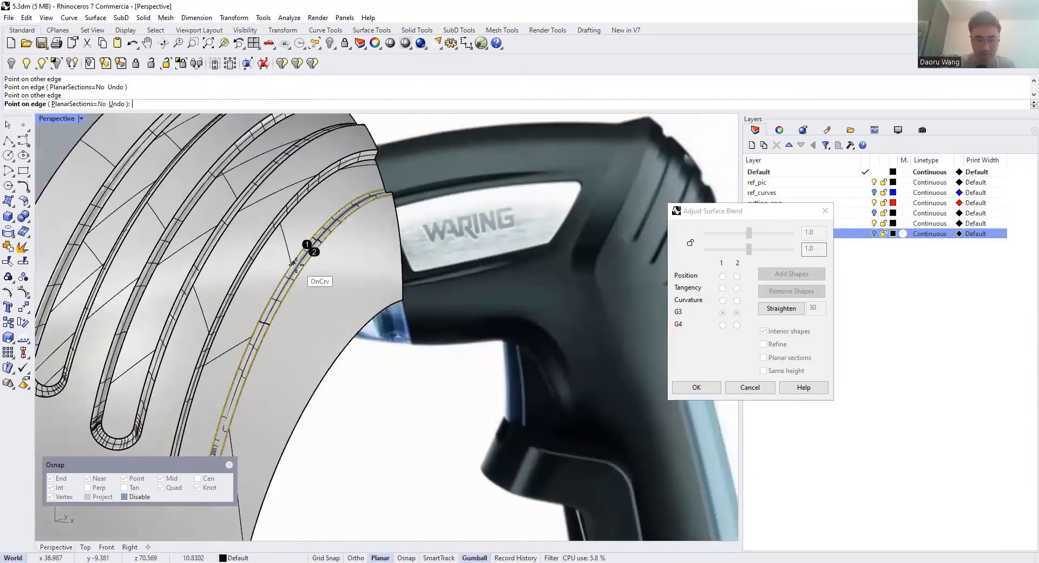
pyautogui.scroll(2, 247, 403)
pyautogui.scroll(3, 247, 403)
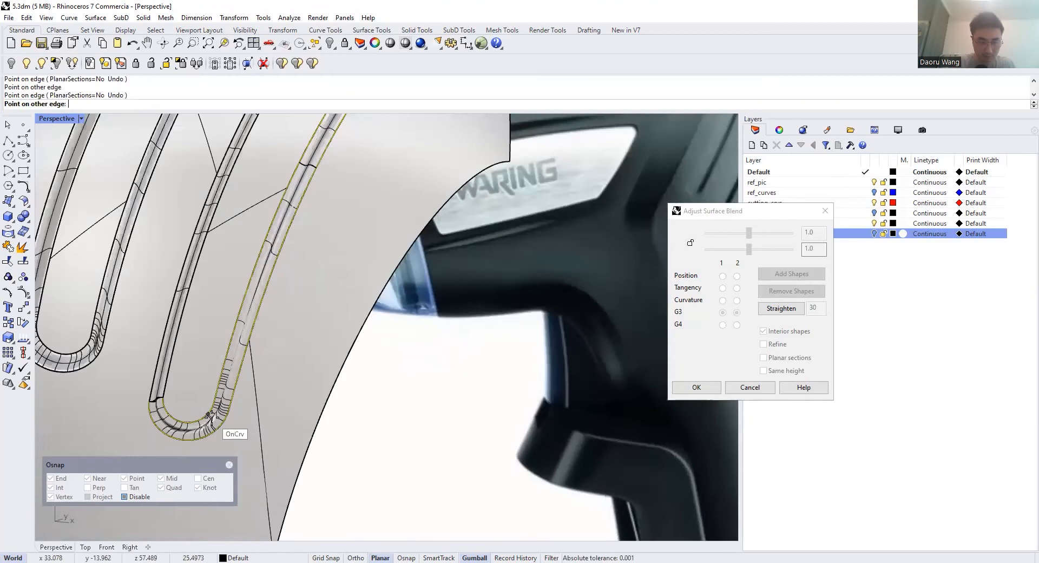
pyautogui.scroll(3, 213, 425)
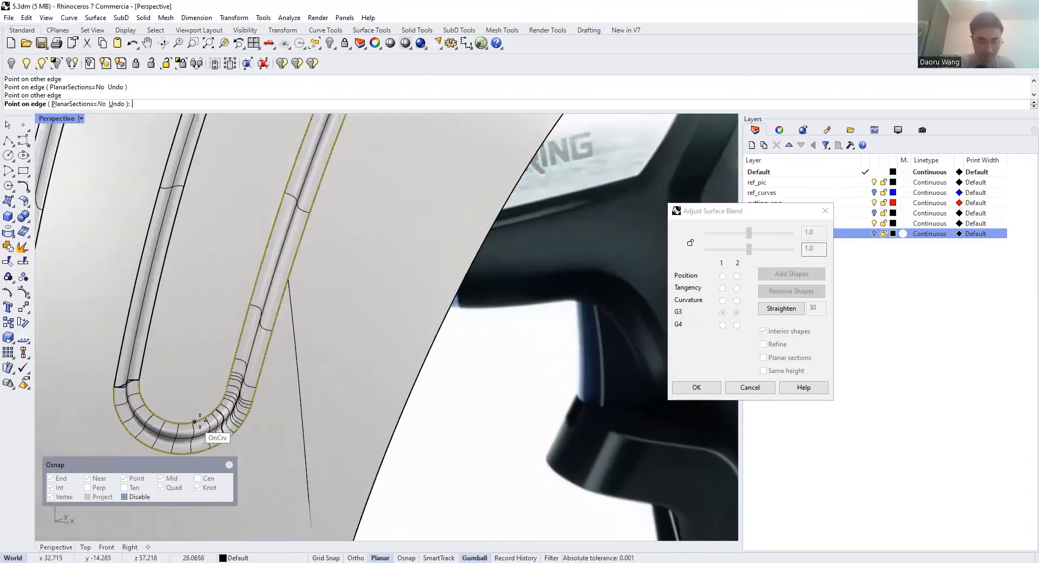
pyautogui.press('Return')
# Move both handles of the blend's end shape at the finished outer blend closer to the edges to align the sections
pyautogui.scroll(-4, 279, 407)
pyautogui.scroll(6, 221, 400)
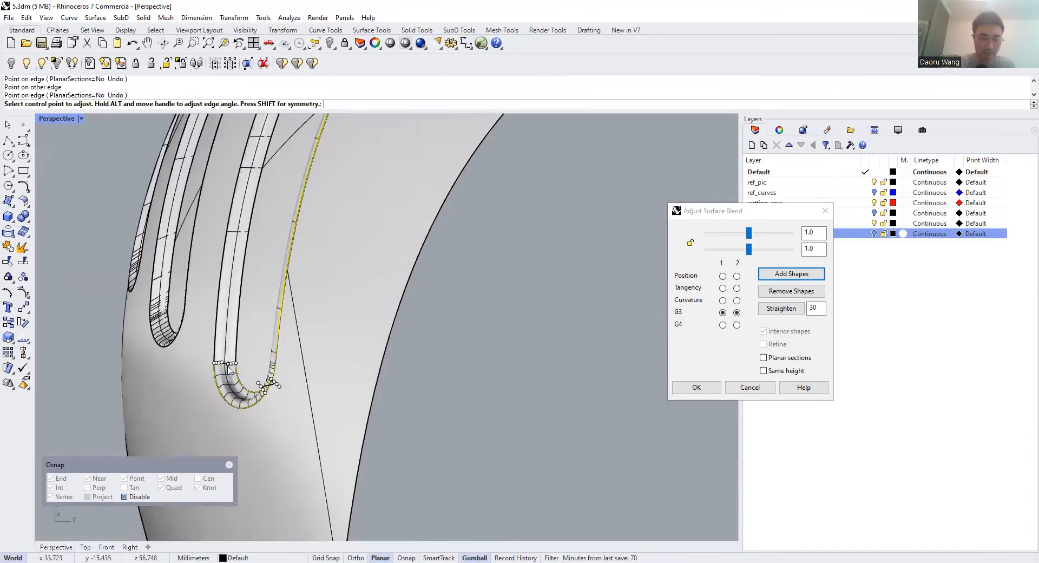
pyautogui.scroll(2, 219, 331)
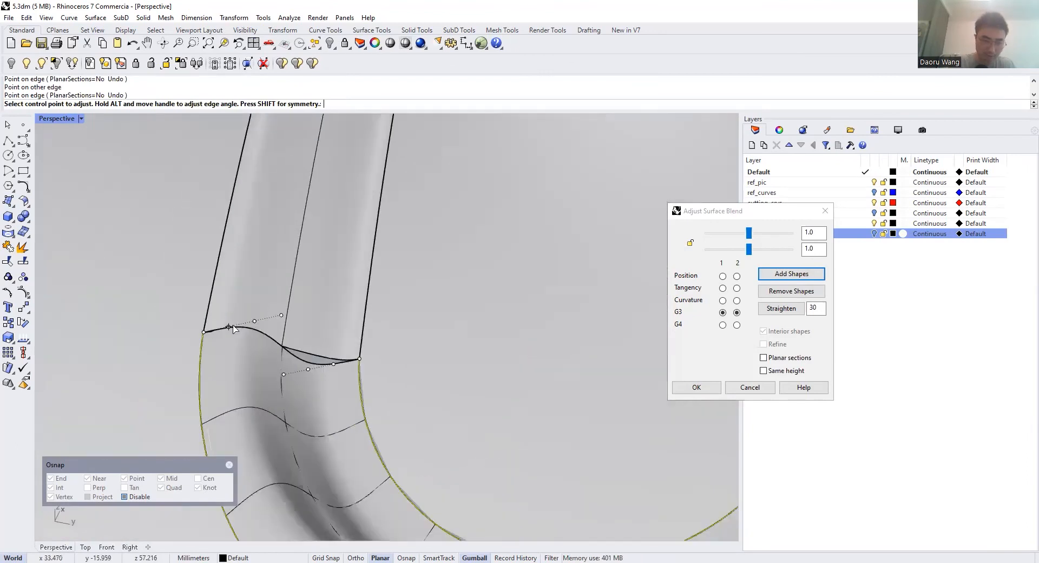
pyautogui.click(223, 326)
pyautogui.click(222, 327)
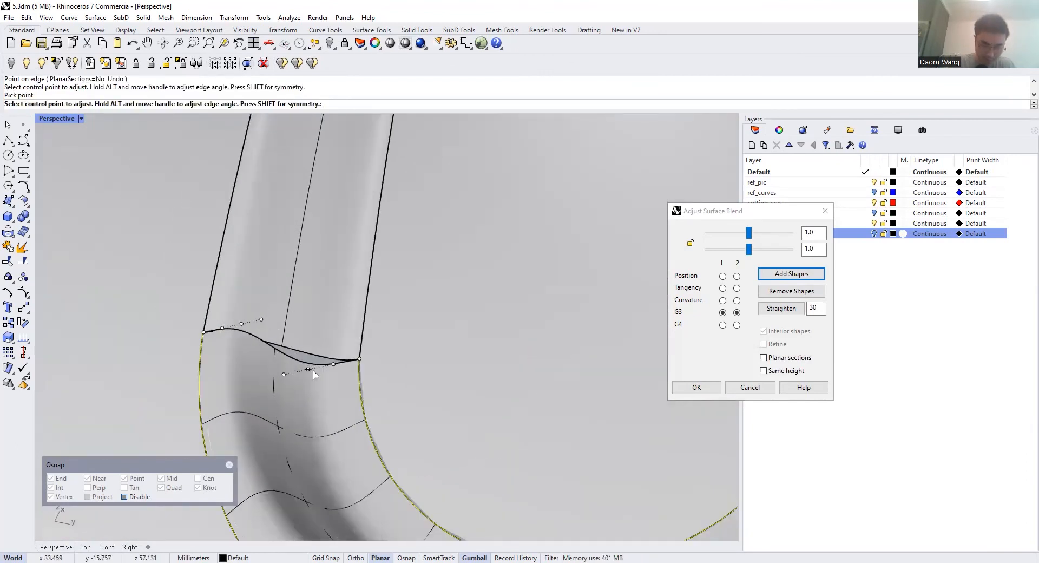
pyautogui.click(308, 369)
pyautogui.click(345, 367)
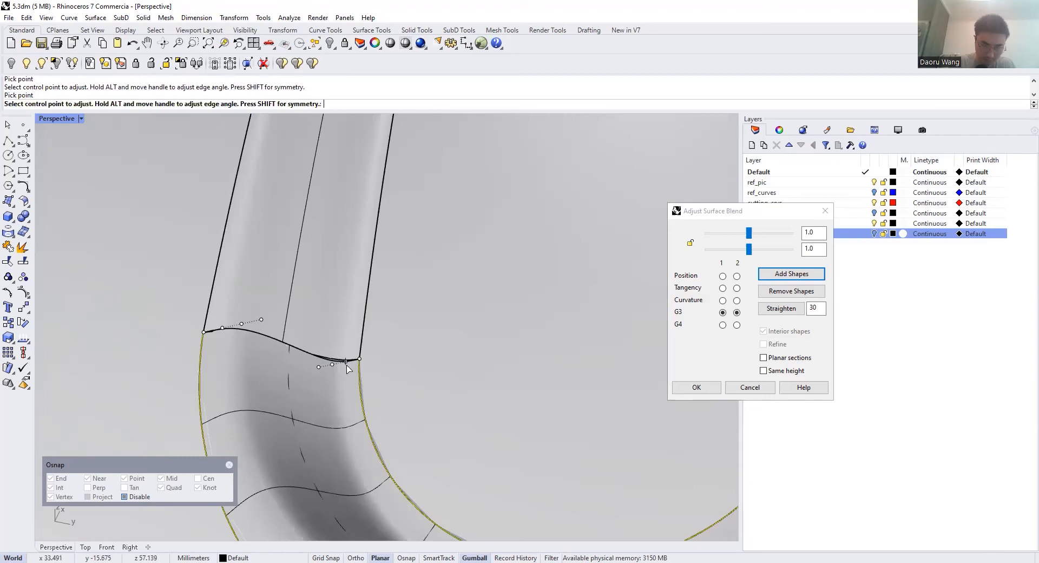
# Fine-tune the handles of that end shape so its curve follows the finished outer blend's lower edge
pyautogui.click(222, 329)
pyautogui.click(215, 332)
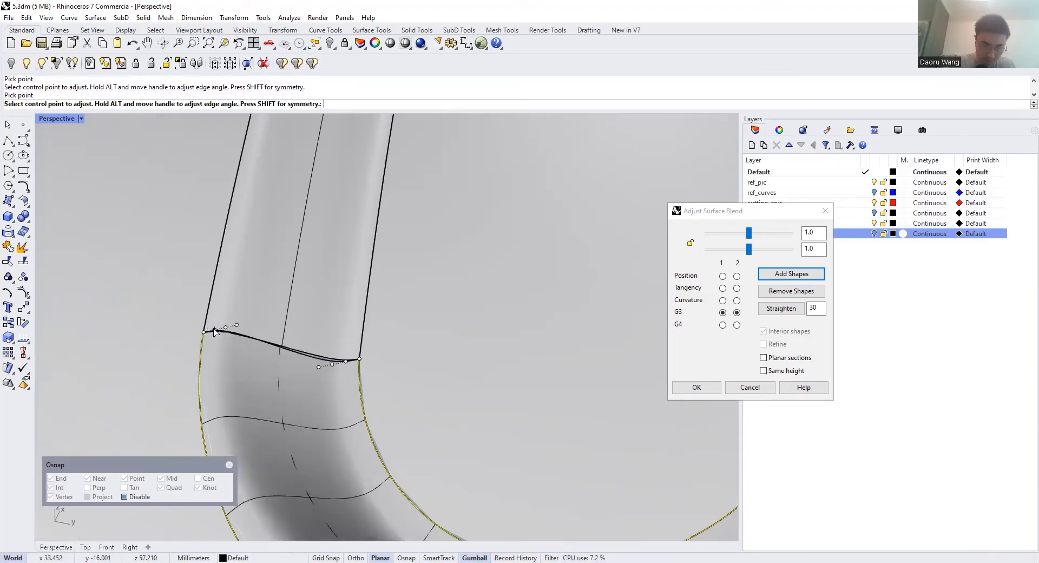
pyautogui.scroll(5, 293, 339)
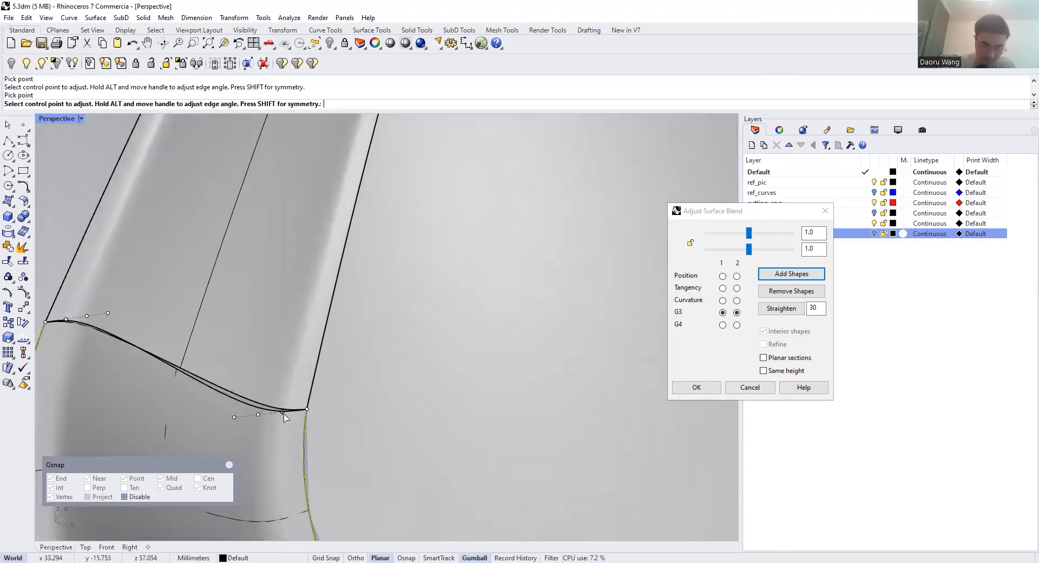
pyautogui.click(285, 412)
pyautogui.click(286, 412)
pyautogui.scroll(-8, 286, 412)
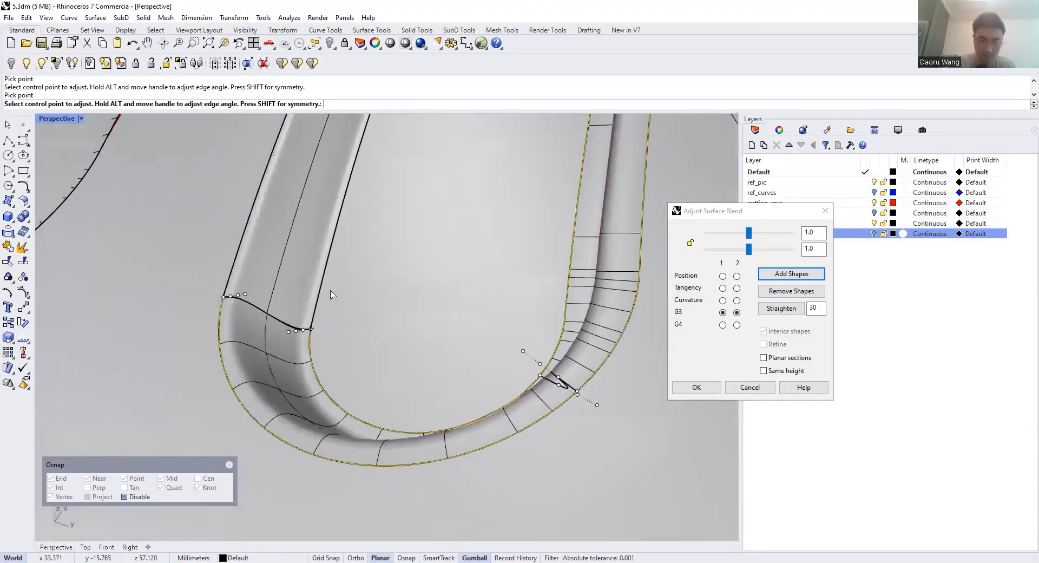
# Move the handles of the intermediate shapes along the third strip's inner side closer to the edges
pyautogui.moveTo(398, 418); pyautogui.dragTo(441, 216, button='right')
pyautogui.scroll(5, 440, 194)
pyautogui.click(442, 194)
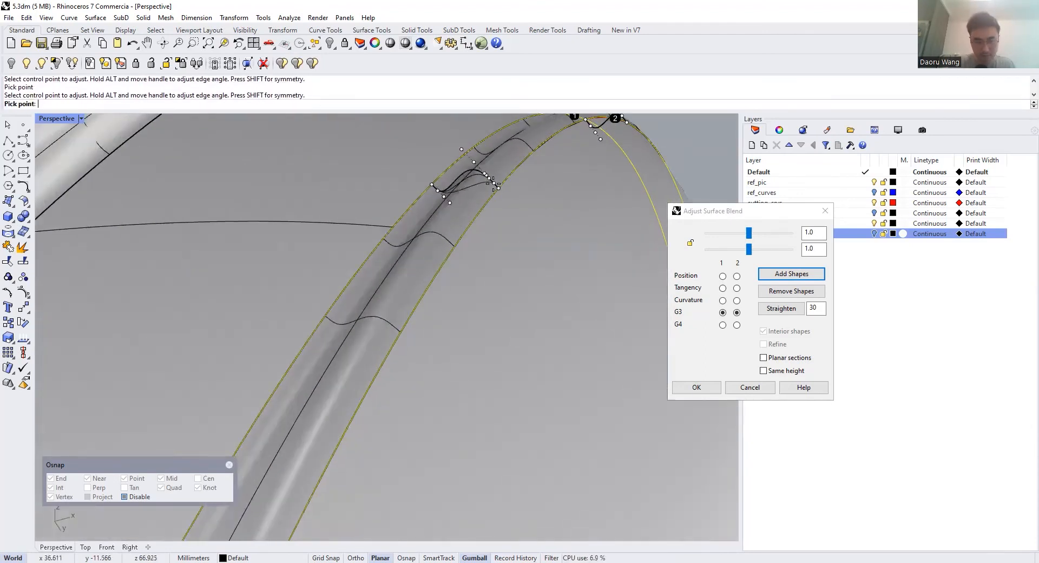
pyautogui.click(446, 189)
pyautogui.scroll(-8, 368, 373)
pyautogui.scroll(8, 287, 308)
pyautogui.click(285, 307)
pyautogui.moveTo(368, 374); pyautogui.dragTo(381, 319, button='right')
pyautogui.click(284, 307)
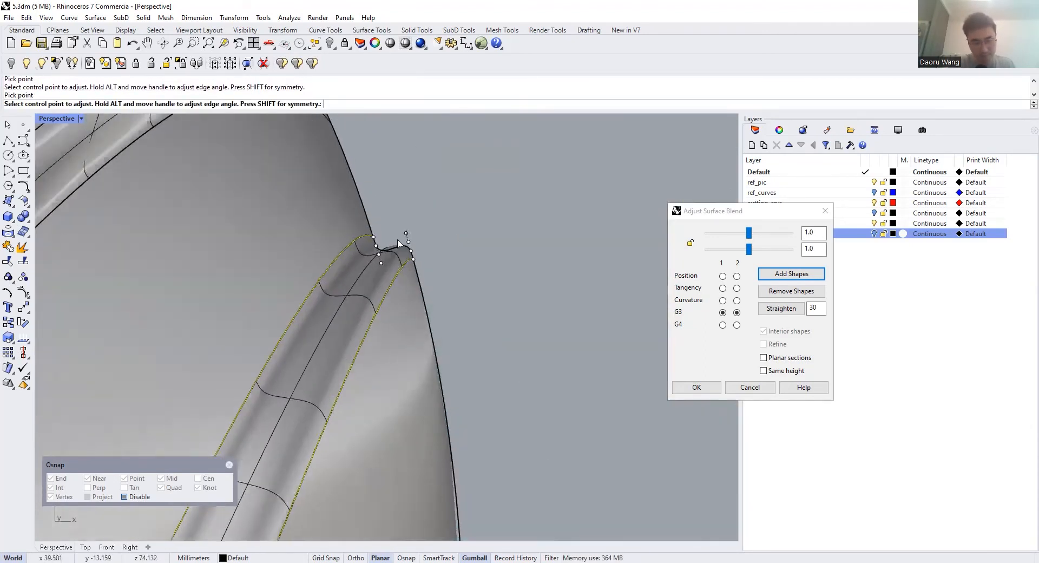
# Move the handles of the inner-side blend's upper end shape closer to the edges and accept the blend
pyautogui.scroll(7, 397, 241)
pyautogui.click(373, 241)
pyautogui.click(376, 248)
pyautogui.scroll(-10, 441, 253)
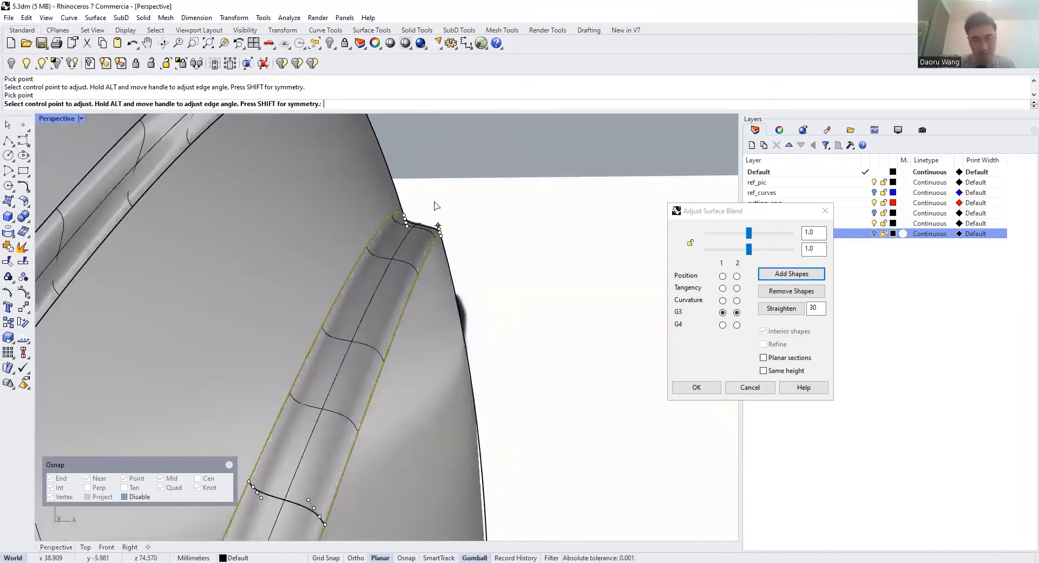
pyautogui.moveTo(442, 253); pyautogui.dragTo(360, 254, button='right')
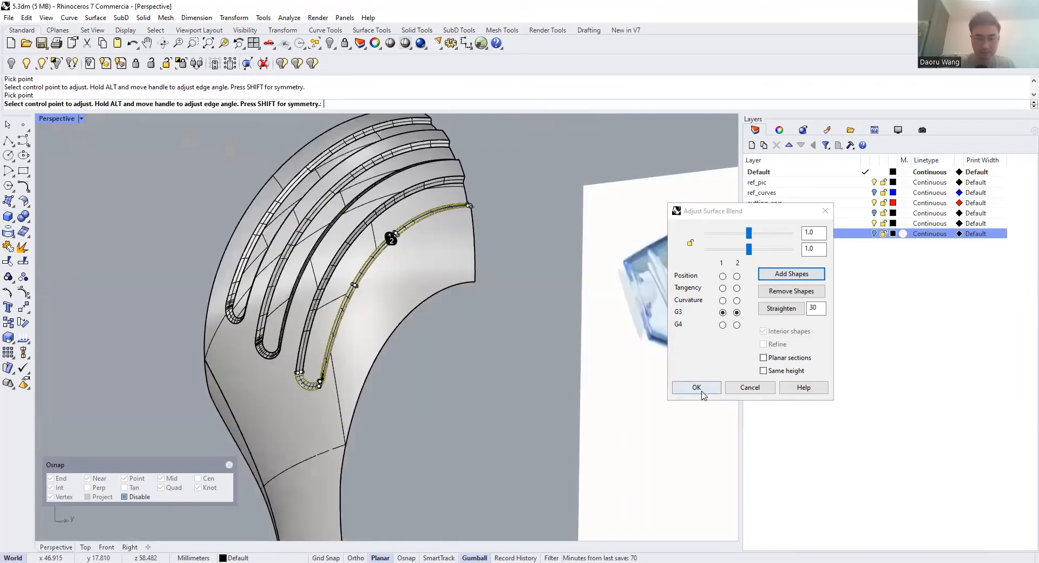
pyautogui.press('Return')
# Match the rounded-end blend's edge to the outer blend's edge with Curvature continuity, Position preserved at the other end, and Preserve isocurve direction
pyautogui.scroll(8, 255, 352)
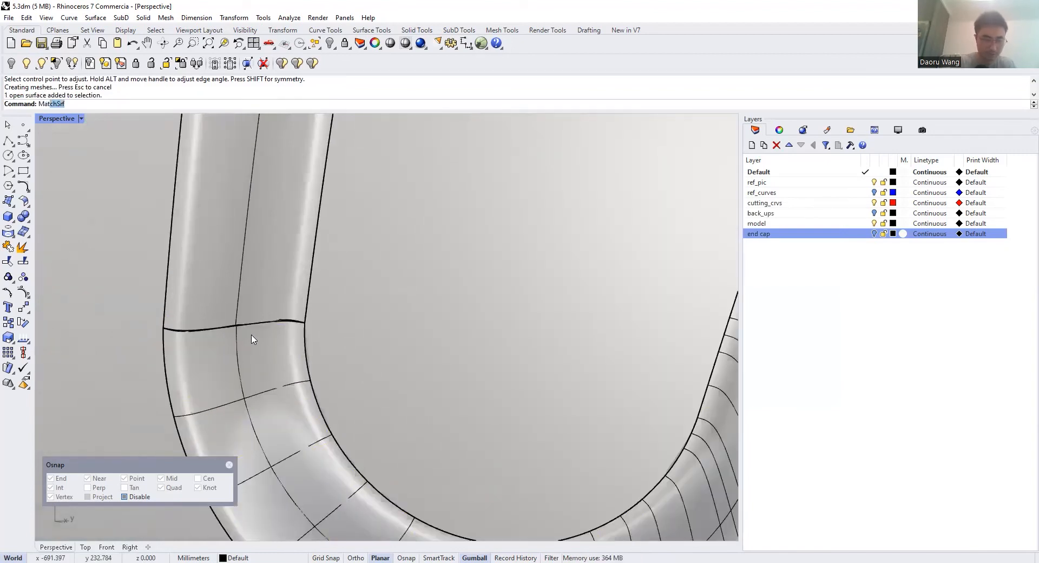
pyautogui.click(276, 326)
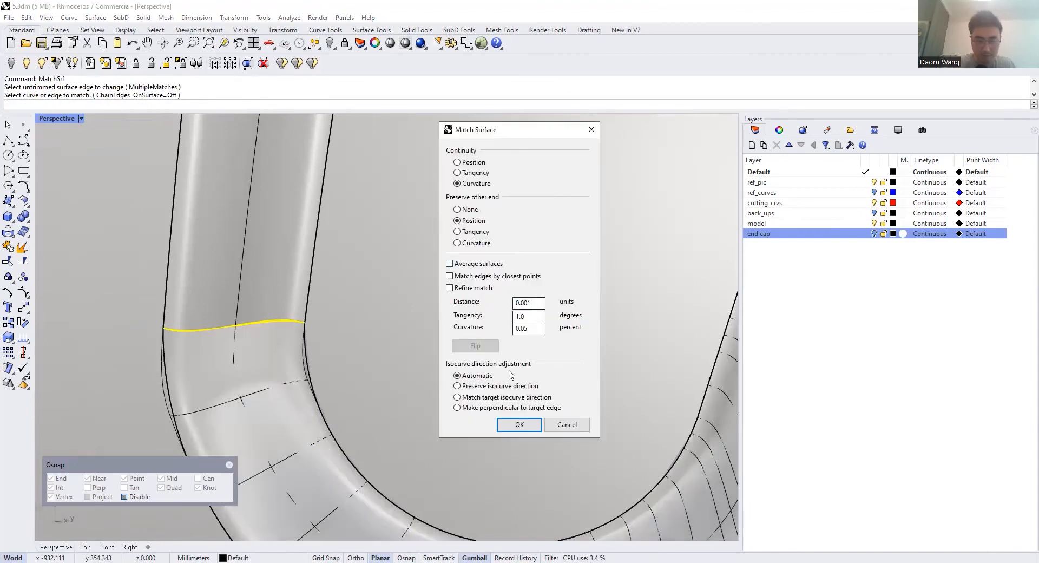
pyautogui.click(457, 386)
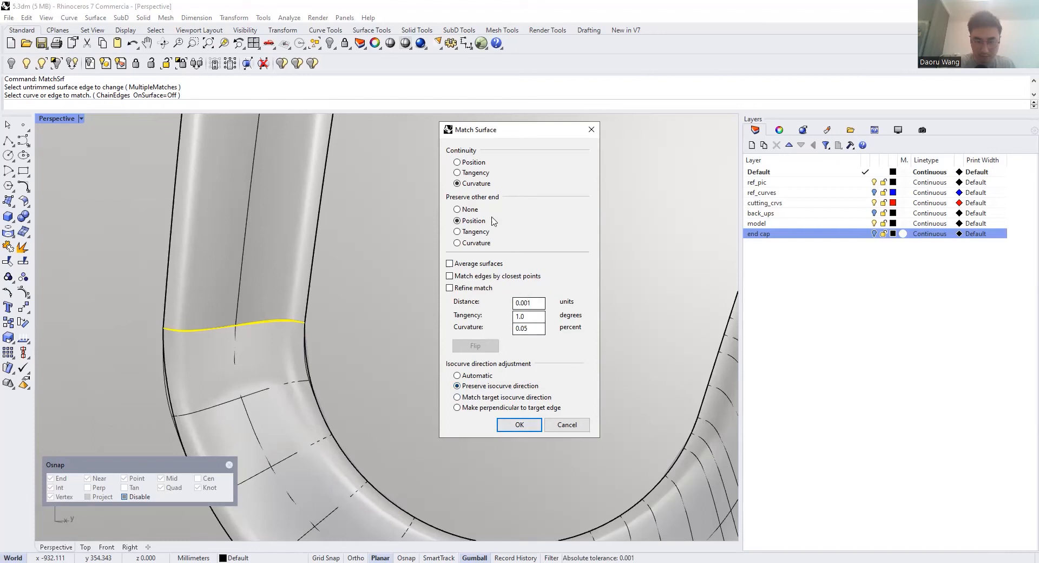
pyautogui.click(517, 425)
# Join the third strip's two blend surfaces with the adjoining end cap surface
pyautogui.scroll(3, 278, 347)
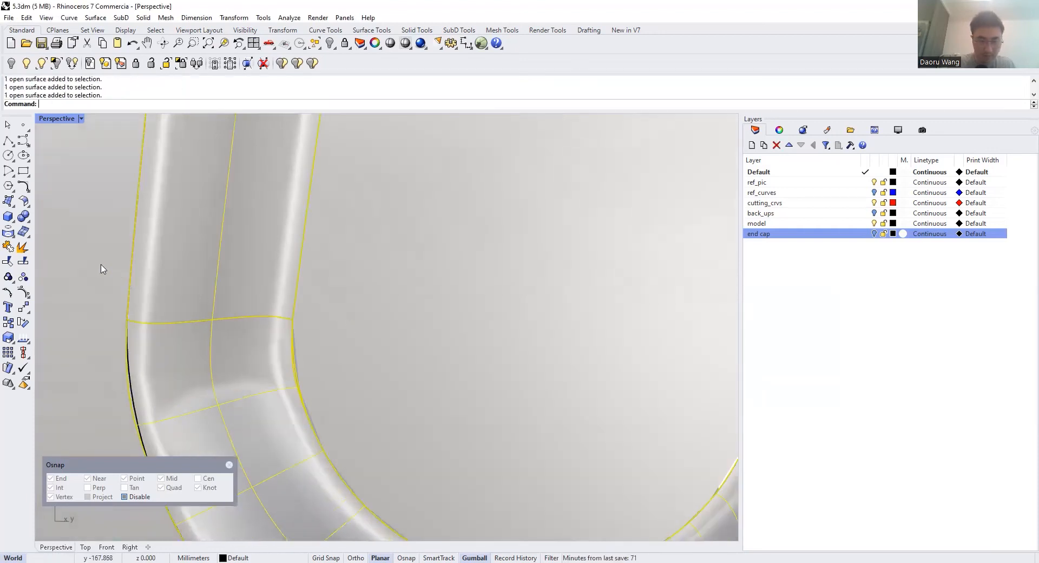
pyautogui.click(8, 246)
pyautogui.press('Escape')
pyautogui.click(325, 338)
pyautogui.scroll(-4, 327, 341)
pyautogui.press('Escape')
# Run a Zebra analysis on the joined surfaces and examine the seam at the third strip's rounded end
pyautogui.scroll(-8, 326, 342)
pyautogui.moveTo(327, 341); pyautogui.dragTo(370, 265, button='right')
pyautogui.scroll(5, 370, 265)
pyautogui.write('Zebra')
pyautogui.press('Return')
pyautogui.click(371, 267)
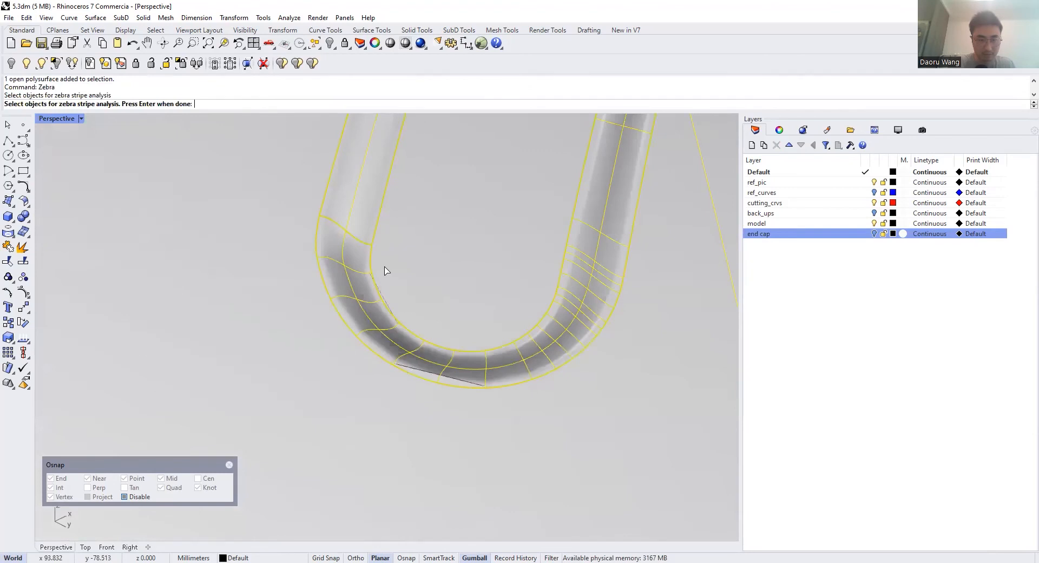
pyautogui.press('Return')
pyautogui.scroll(6, 387, 284)
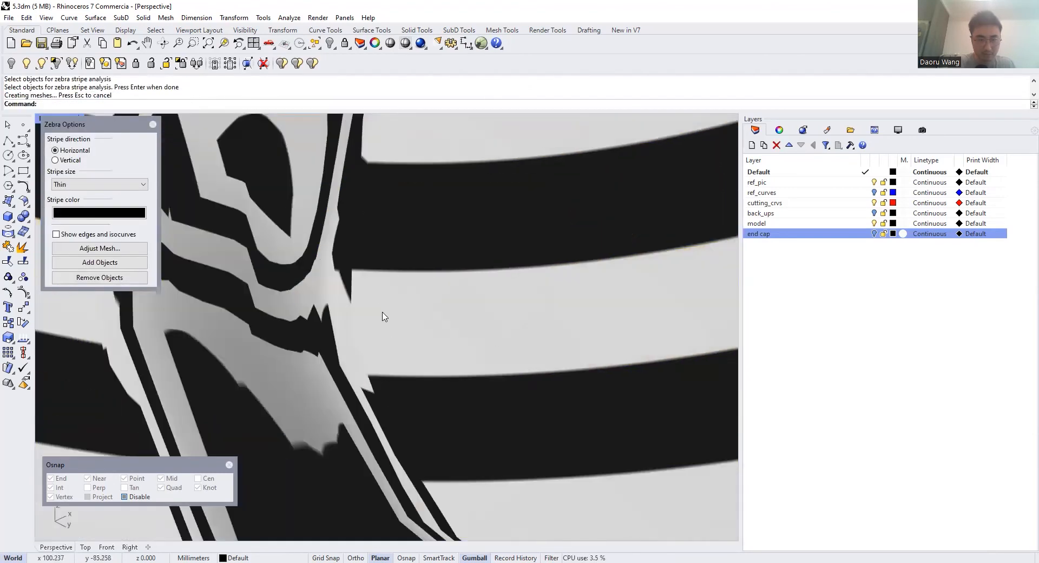
pyautogui.scroll(-3, 382, 316)
# Compare vertical and horizontal zebra stripes at the third strip's rounded end, and set the horizontal stripe size to Thick
pyautogui.click(72, 161)
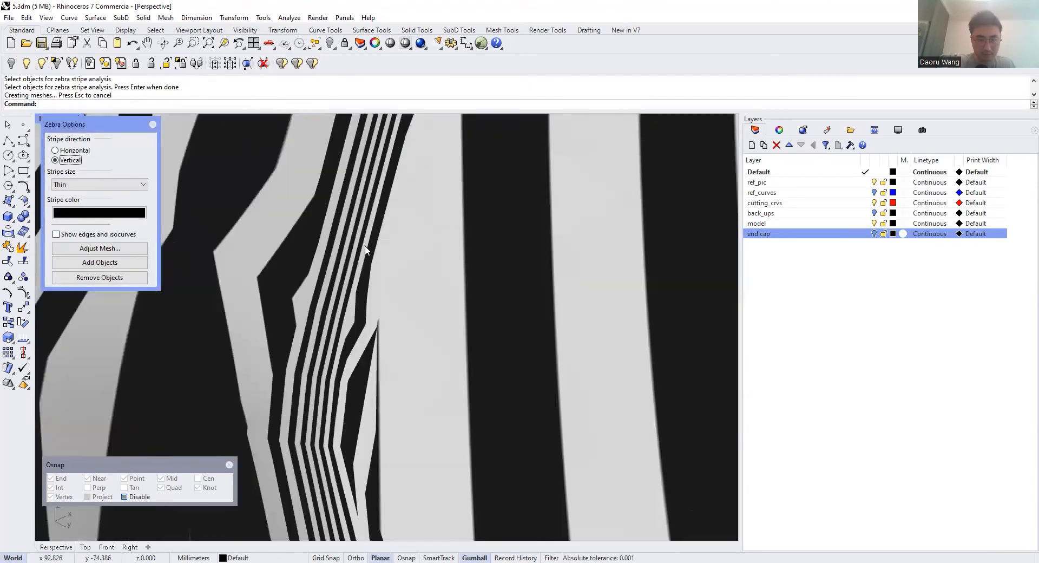
pyautogui.scroll(-5, 389, 355)
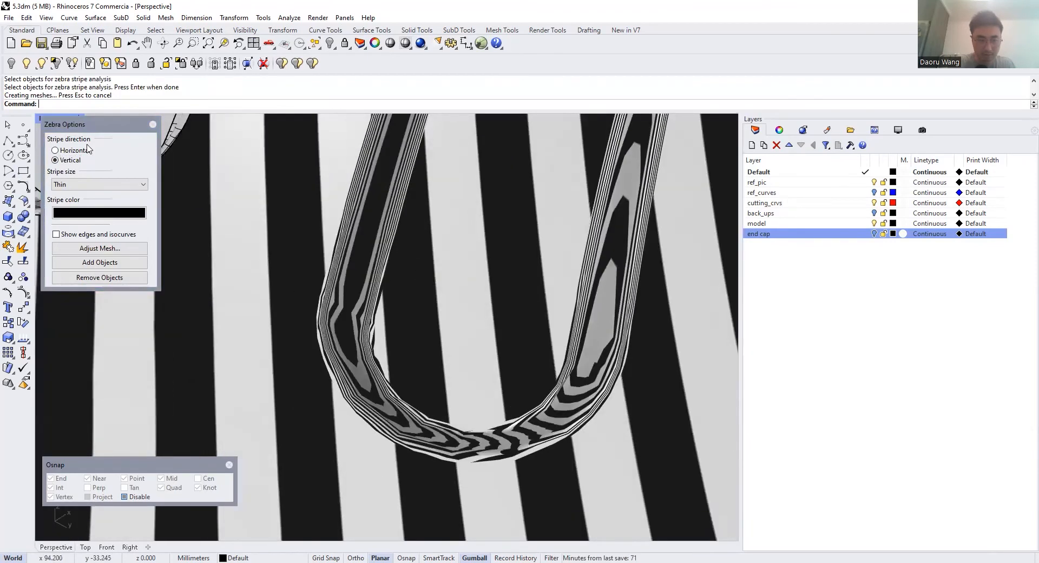
pyautogui.click(87, 150)
pyautogui.click(117, 185)
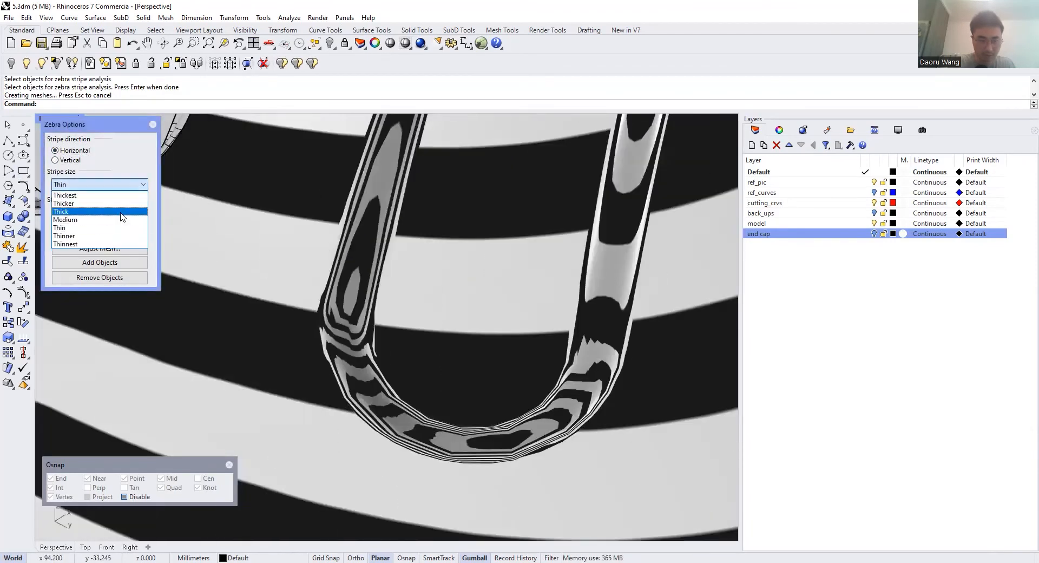
pyautogui.click(122, 212)
# Examine the seams at the third strip's rounded end with the thick horizontal stripes and end the Zebra analysis
pyautogui.scroll(12, 387, 317)
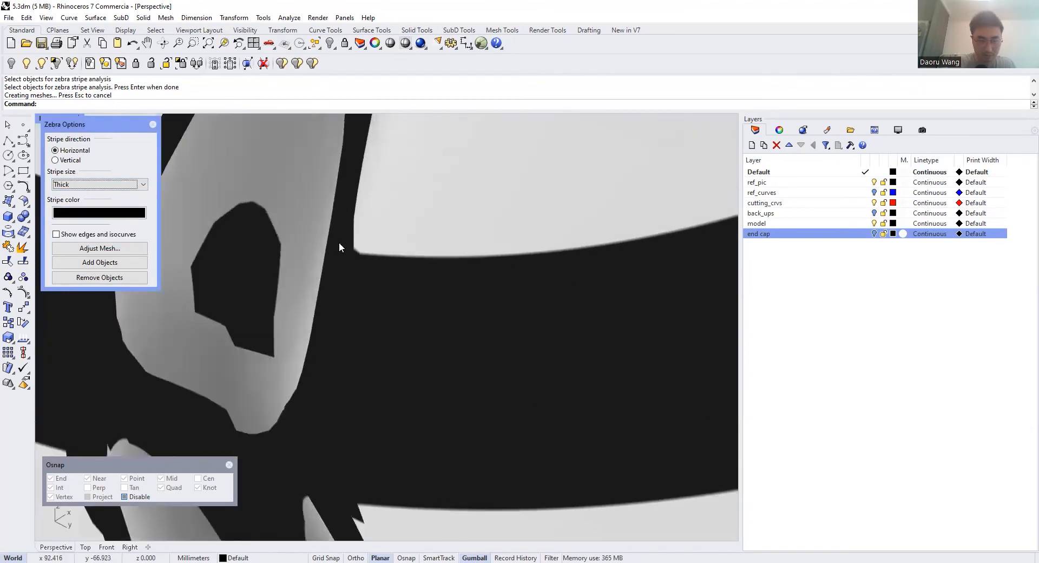
pyautogui.scroll(-17, 340, 244)
pyautogui.scroll(12, 369, 303)
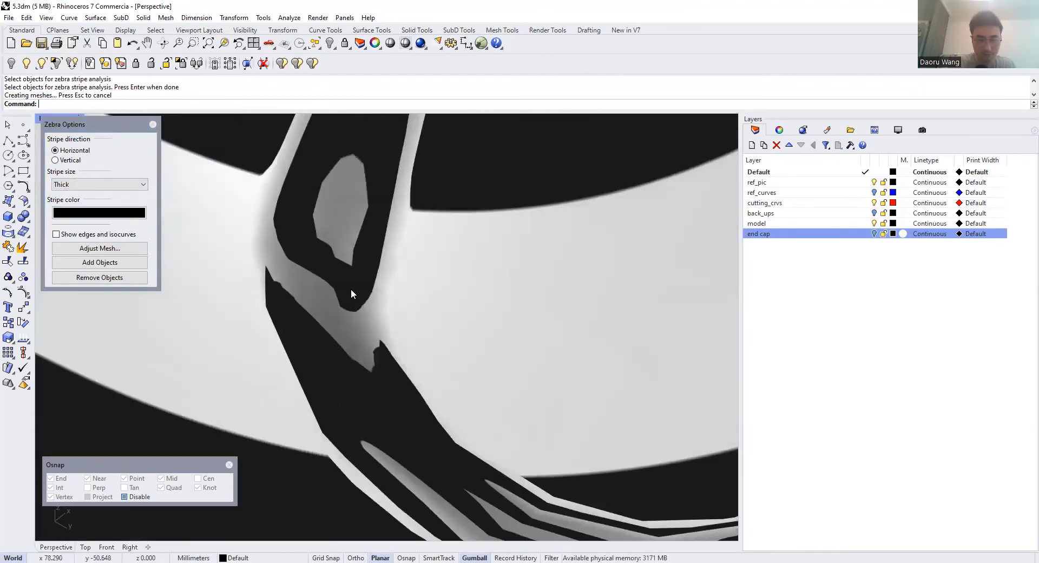
pyautogui.moveTo(368, 308); pyautogui.dragTo(371, 351, button='right')
pyautogui.moveTo(377, 270); pyautogui.dragTo(405, 356, button='right')
pyautogui.scroll(-12, 346, 336)
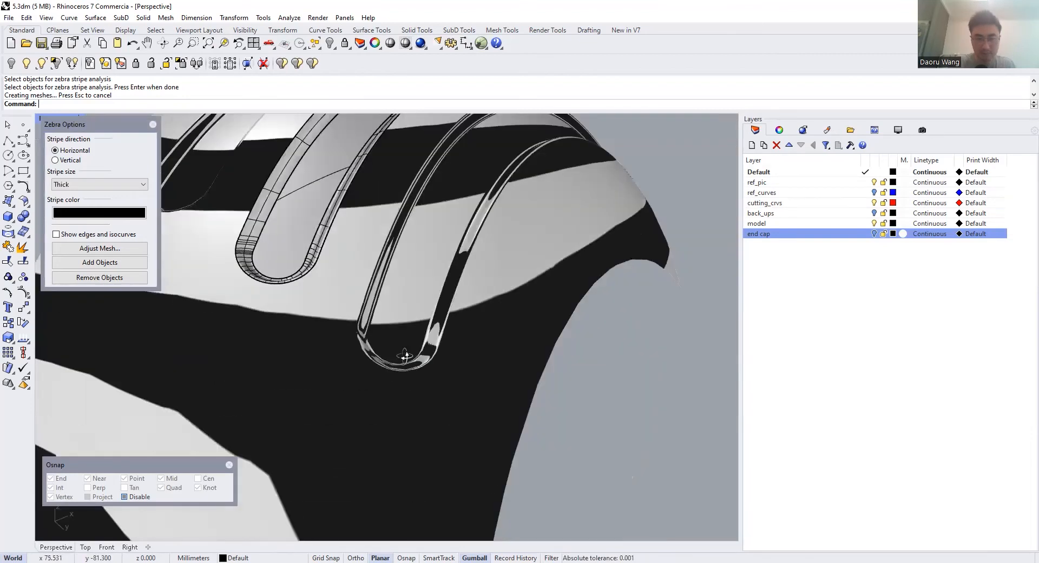
pyautogui.scroll(15, 405, 356)
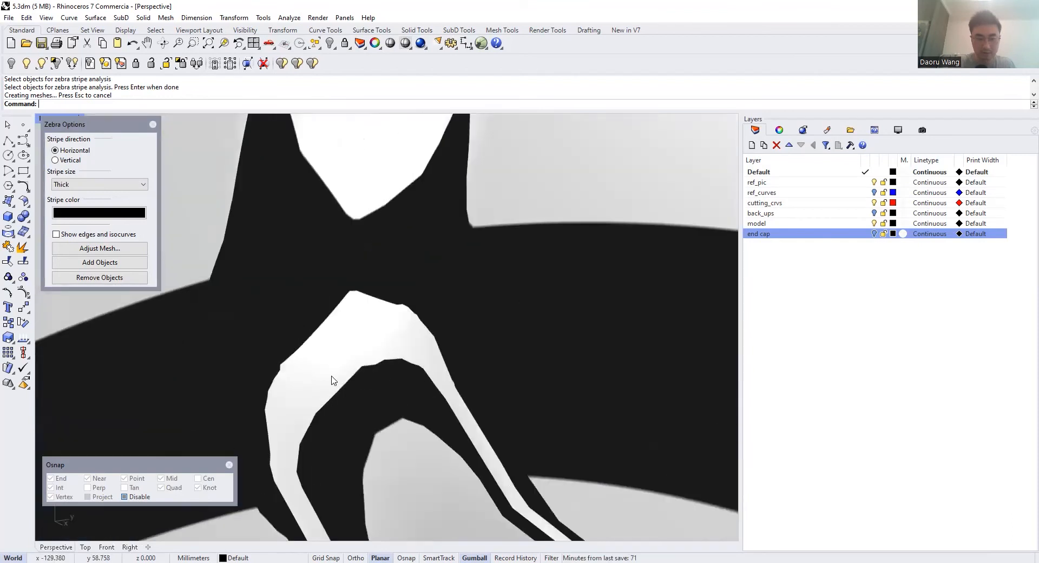
pyautogui.scroll(-9, 349, 374)
pyautogui.moveTo(351, 373); pyautogui.dragTo(433, 325, button='right')
pyautogui.scroll(5, 396, 364)
pyautogui.scroll(-6, 372, 367)
pyautogui.click(153, 124)
# Mirror the end cap half with a copy across the X axis, starting the mirror plane at the origin (0)
pyautogui.scroll(-15, 402, 305)
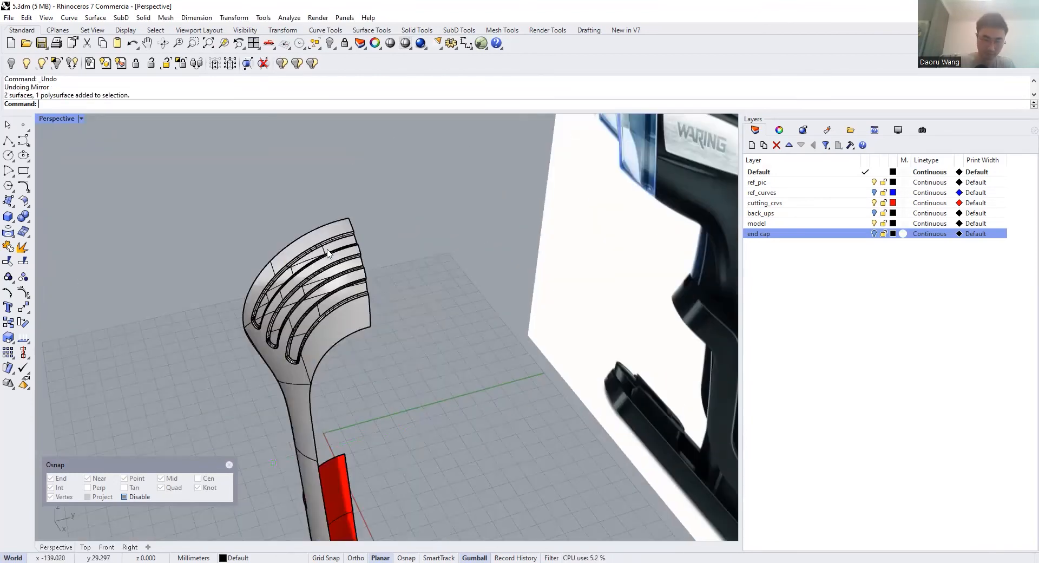
pyautogui.moveTo(374, 399); pyautogui.dragTo(224, 204)
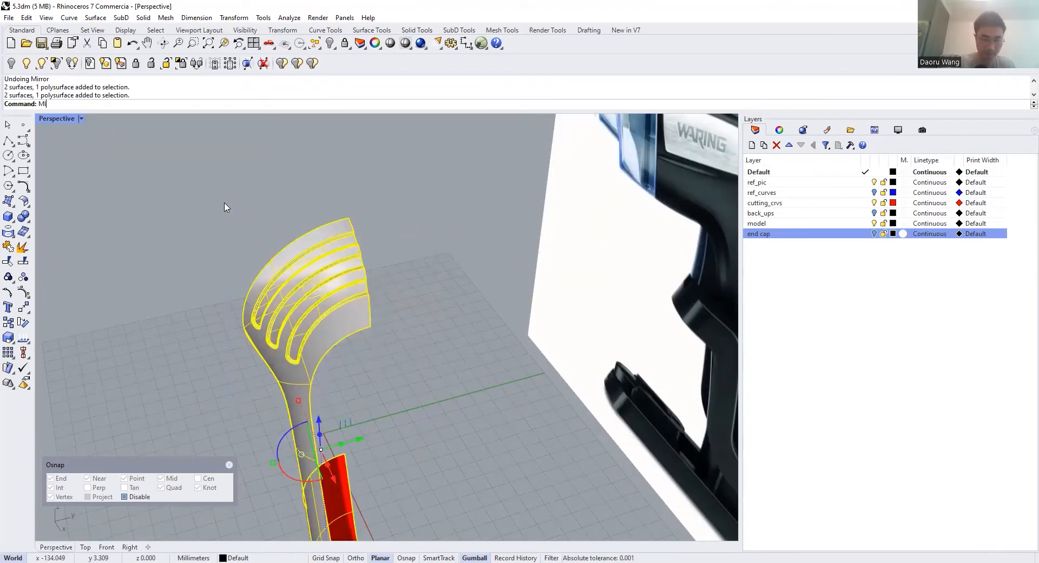
pyautogui.press('Return')
pyautogui.write('0')
pyautogui.press('Return')
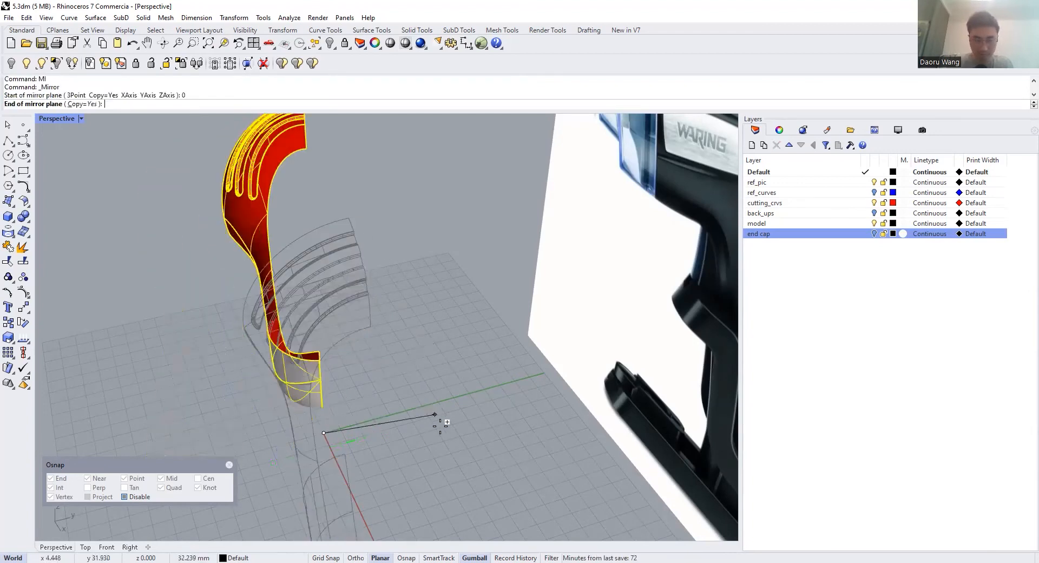
pyautogui.keyDown('shift'); pyautogui.click(444, 483); pyautogui.keyUp('shift')
pyautogui.scroll(4, 393, 270)
pyautogui.scroll(2, 401, 247)
pyautogui.press('Escape')
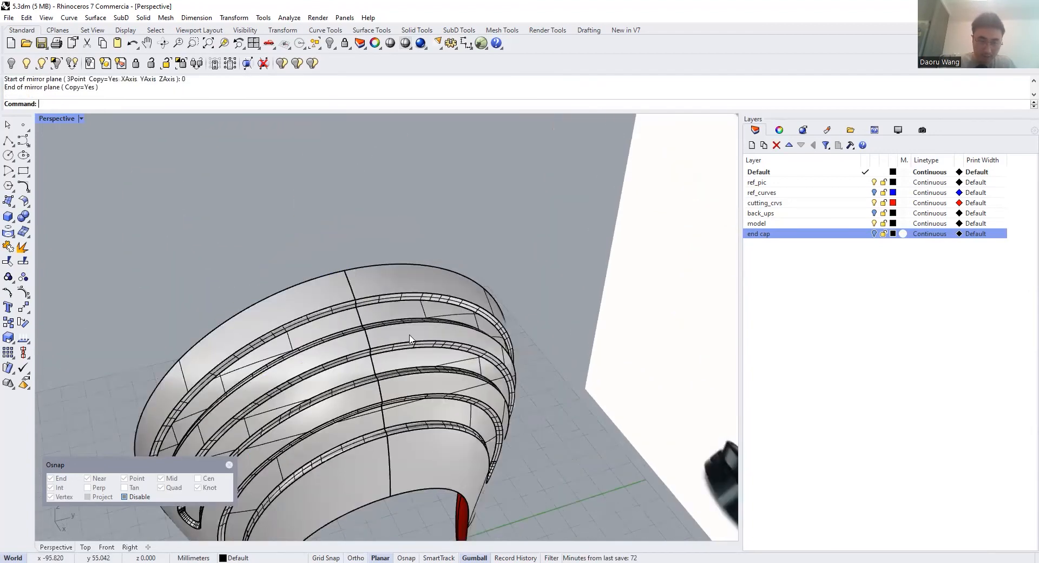
# Join all surfaces of the original and mirrored end cap halves
pyautogui.scroll(-6, 419, 378)
pyautogui.hotkey('ctrl', 'a')
pyautogui.click(11, 247)
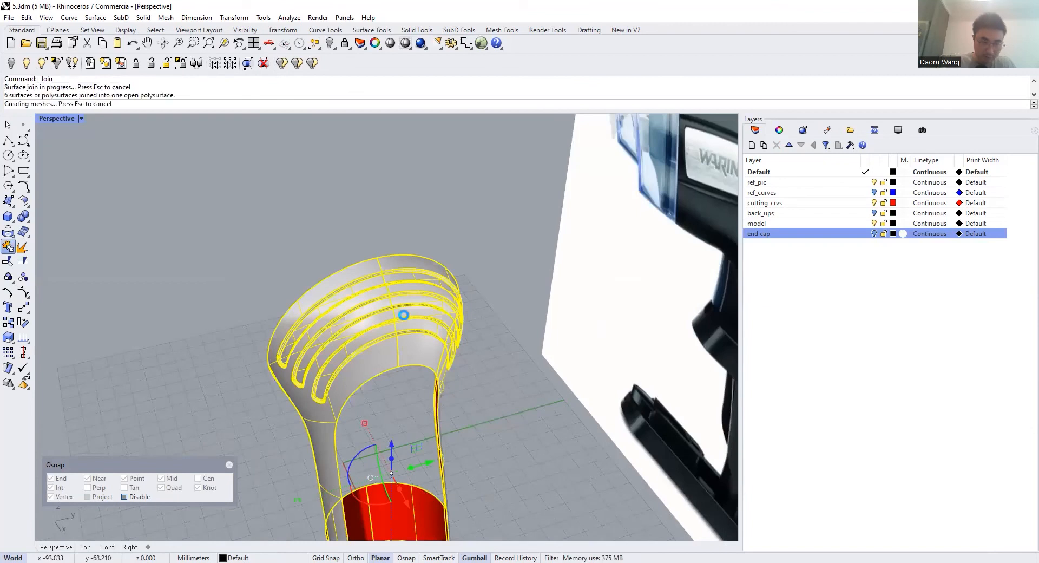
# Run a Zebra analysis on the joined end cap and examine the stripes across the upper slots at the mirror seam
pyautogui.press('Return')
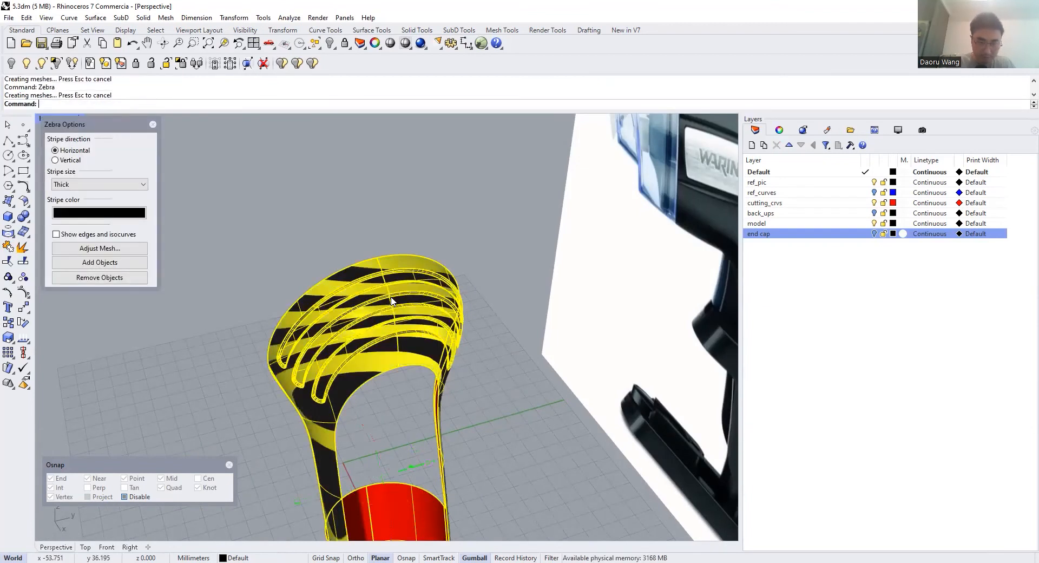
pyautogui.scroll(3, 388, 281)
pyautogui.scroll(2, 400, 267)
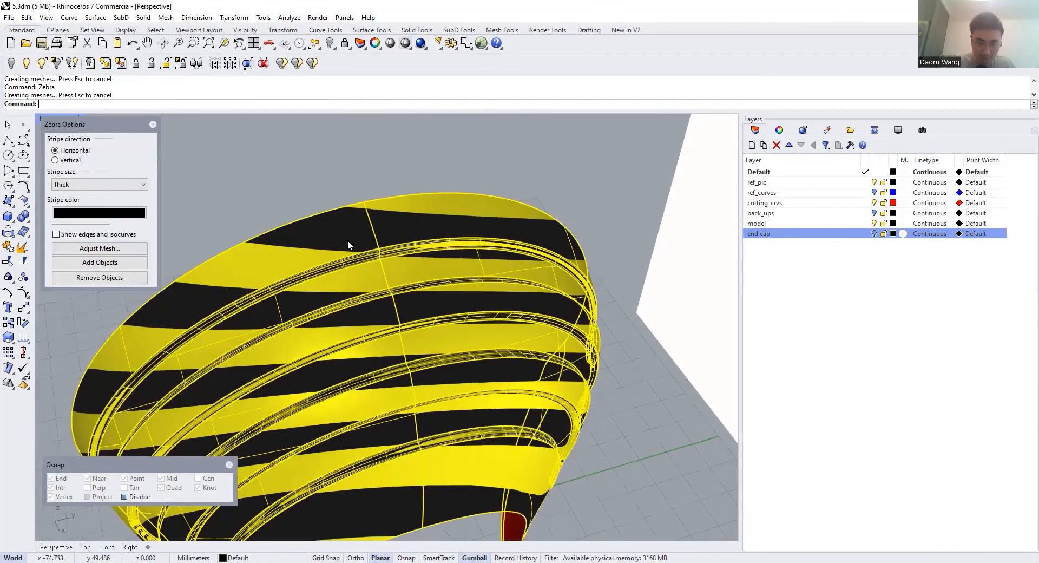
pyautogui.scroll(4, 262, 210)
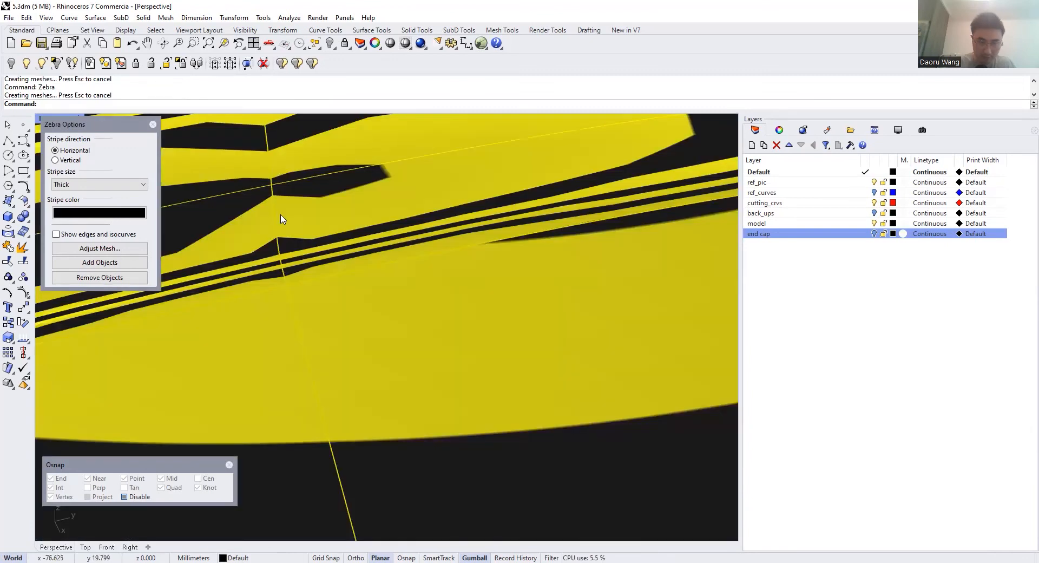
pyautogui.scroll(-1, 281, 219)
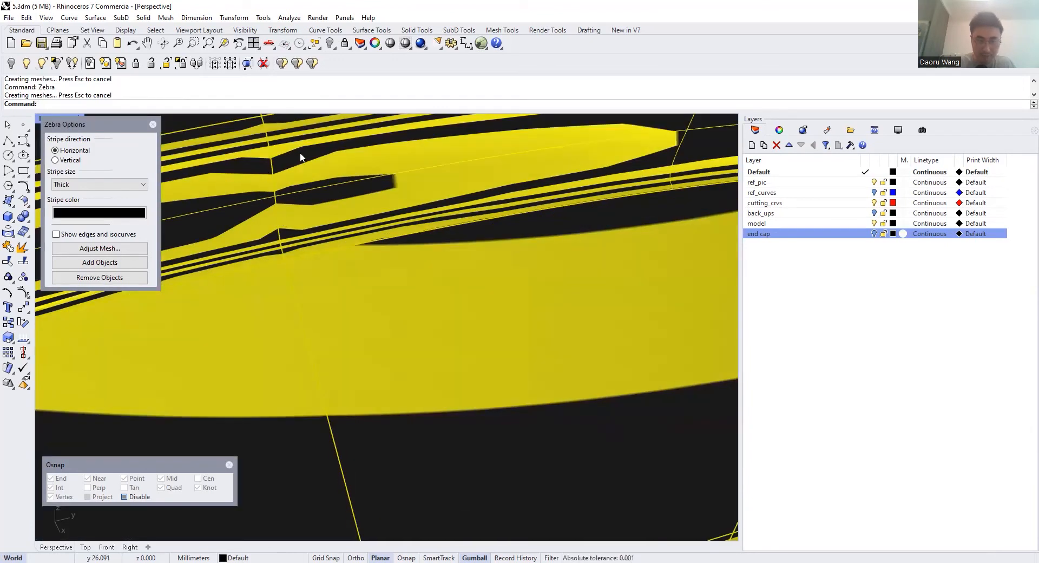
pyautogui.scroll(4, 311, 168)
pyautogui.press('Escape')
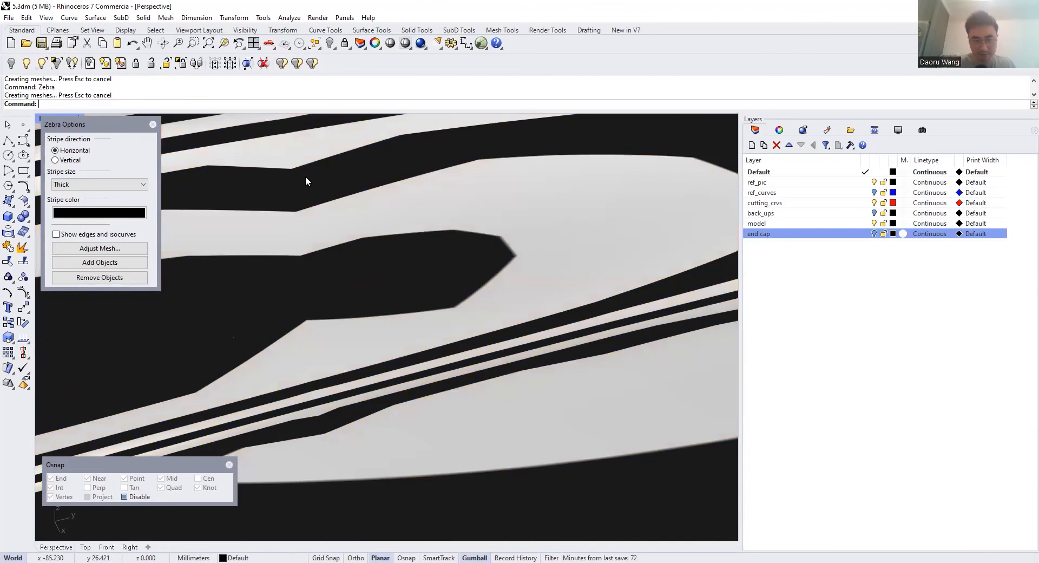
pyautogui.scroll(-2, 346, 227)
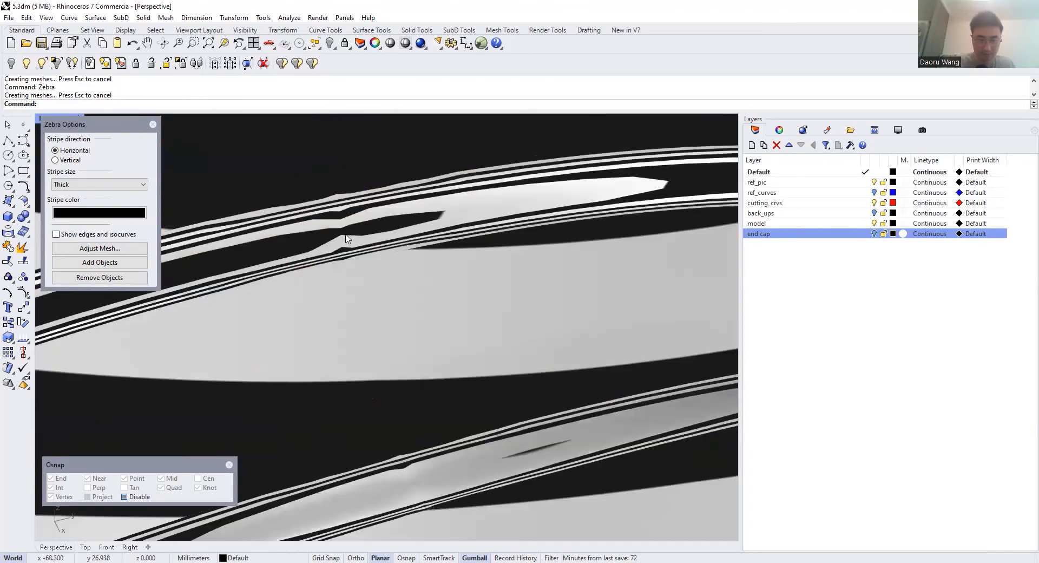
pyautogui.scroll(-3, 379, 397)
pyautogui.scroll(-2, 377, 278)
pyautogui.scroll(-2, 381, 325)
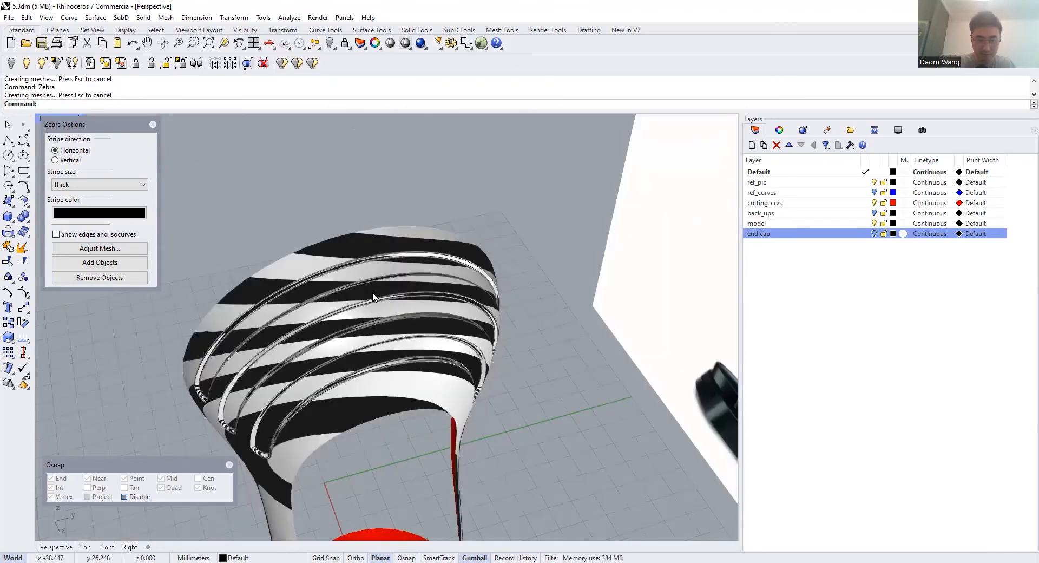
# Check the zebra stripe flow across the centre seam at the lower slots and end the Zebra analysis
pyautogui.scroll(5, 367, 287)
pyautogui.scroll(5, 363, 260)
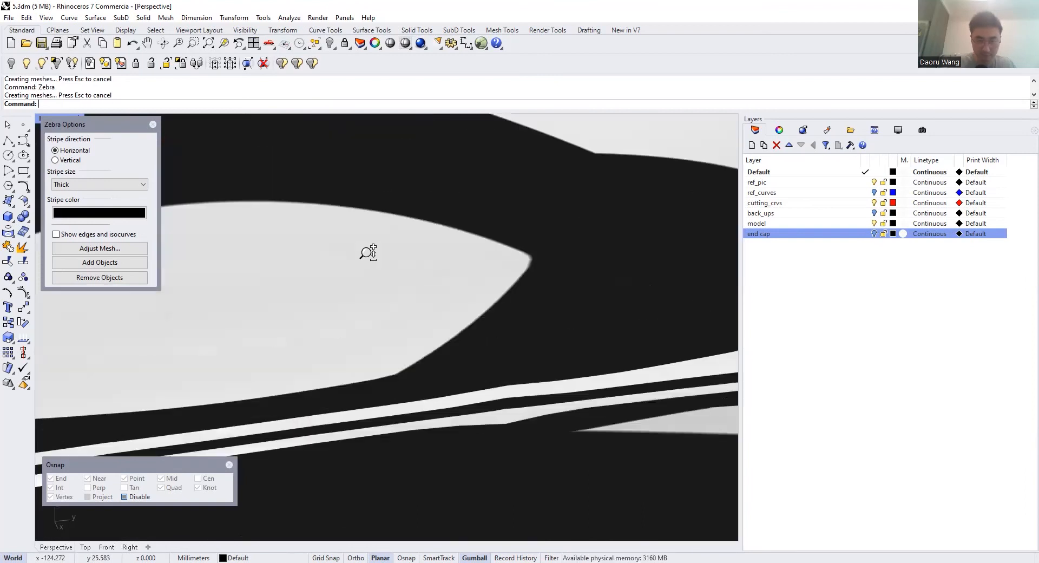
pyautogui.scroll(-3, 378, 255)
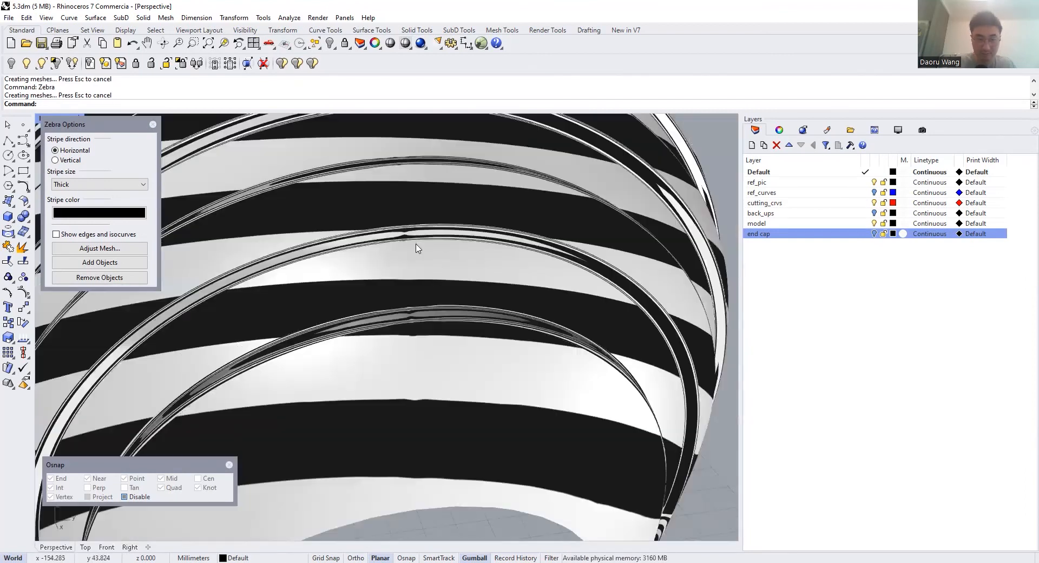
pyautogui.moveTo(430, 288); pyautogui.dragTo(424, 248, button='right')
pyautogui.scroll(4, 379, 244)
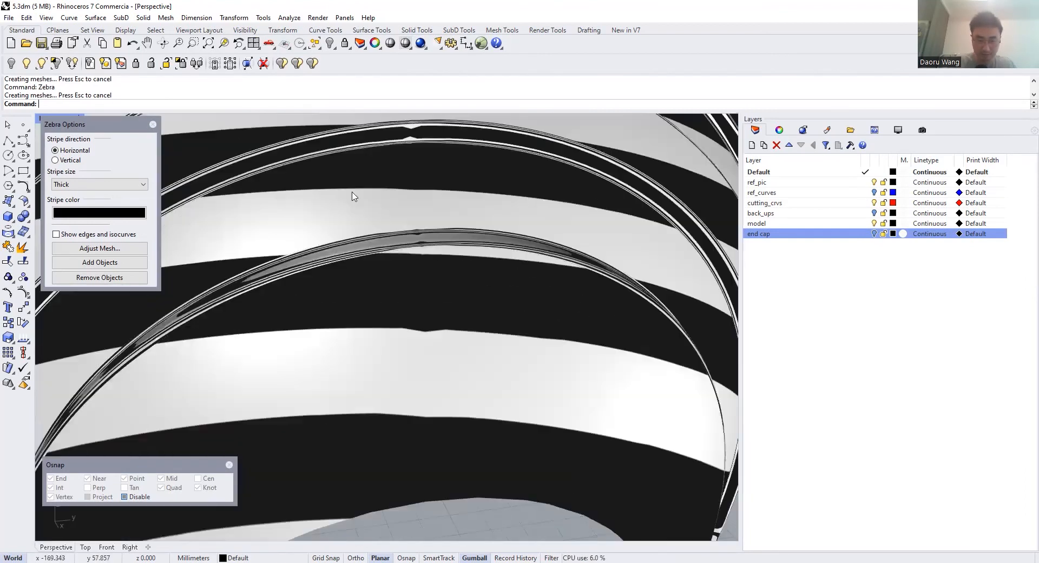
pyautogui.click(153, 125)
# Show all hidden objects of the hair dryer model again
pyautogui.scroll(-5, 416, 255)
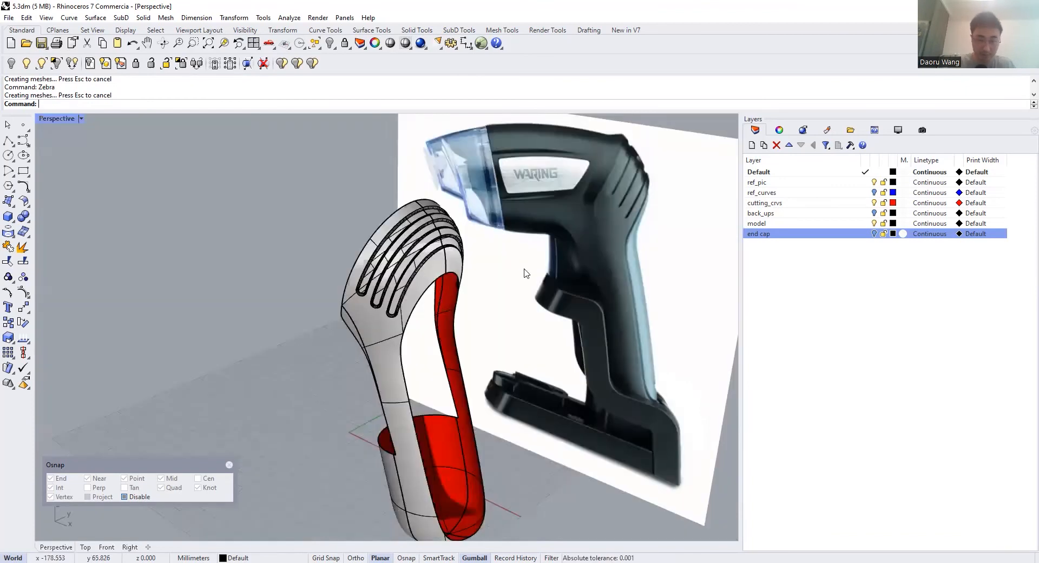
pyautogui.scroll(4, 487, 222)
pyautogui.click(329, 44)
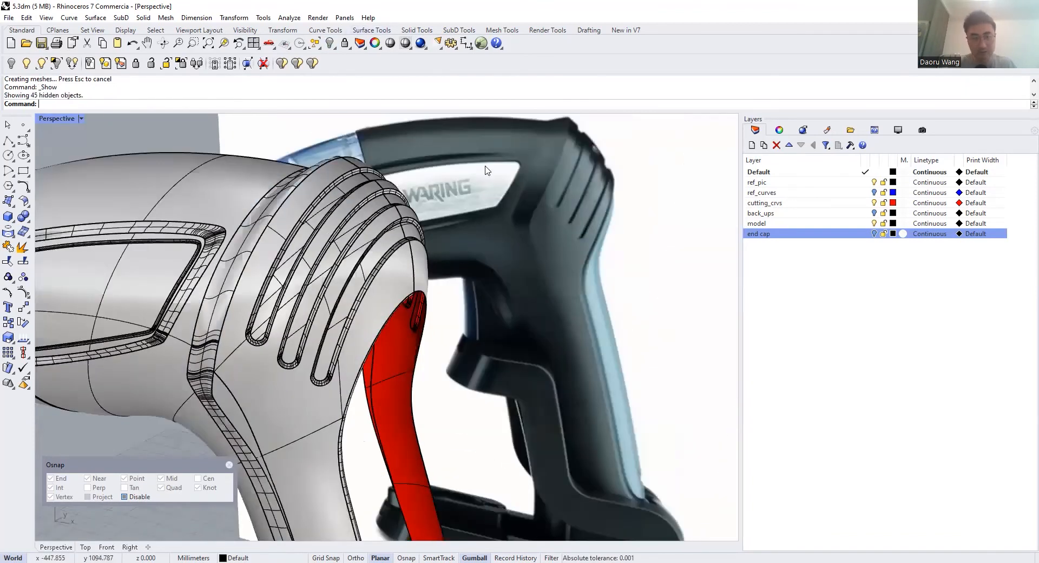
# Hide the front nozzle polysurface and the closed surfaces at the front of the hair dryer
pyautogui.scroll(-6, 560, 254)
pyautogui.moveTo(560, 253); pyautogui.dragTo(389, 301, button='right')
pyautogui.click(201, 260)
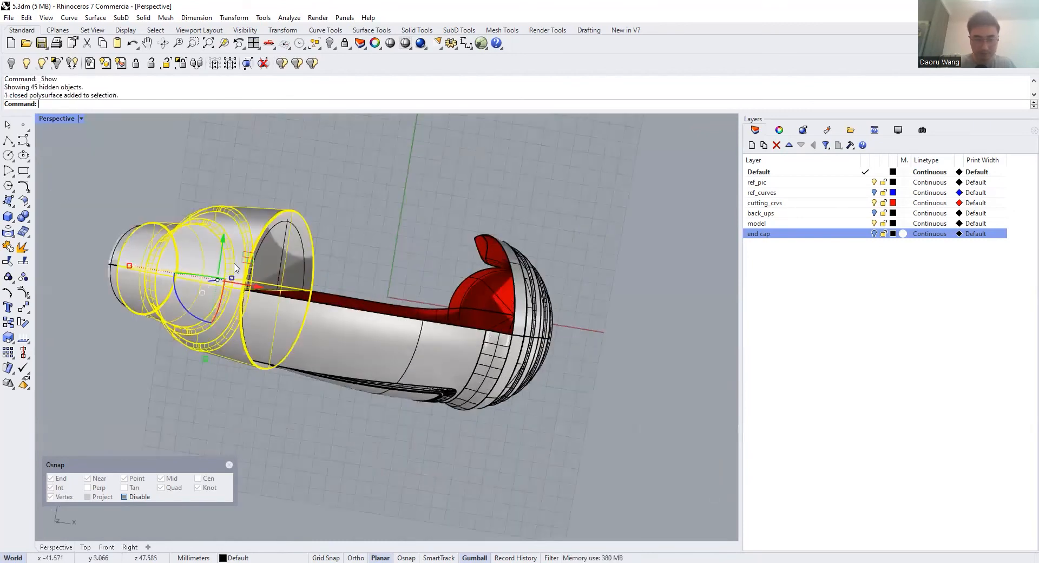
pyautogui.middleClick(202, 258)
pyautogui.click(204, 258)
pyautogui.moveTo(203, 258); pyautogui.dragTo(222, 301, button='right')
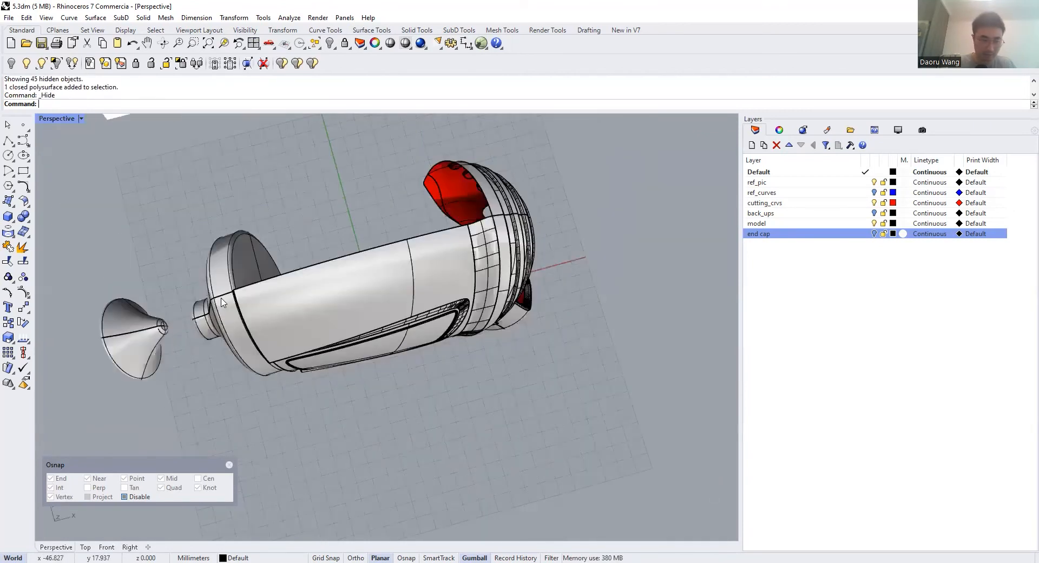
pyautogui.doubleClick(153, 339)
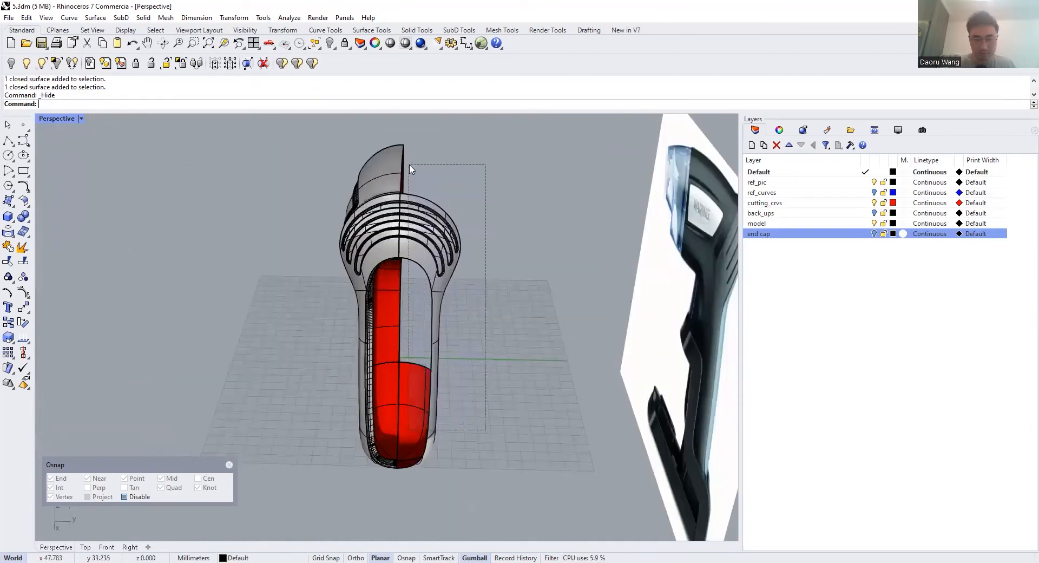
pyautogui.click(447, 286)
pyautogui.press('Delete')
pyautogui.hotkey('ctrl', 'z')
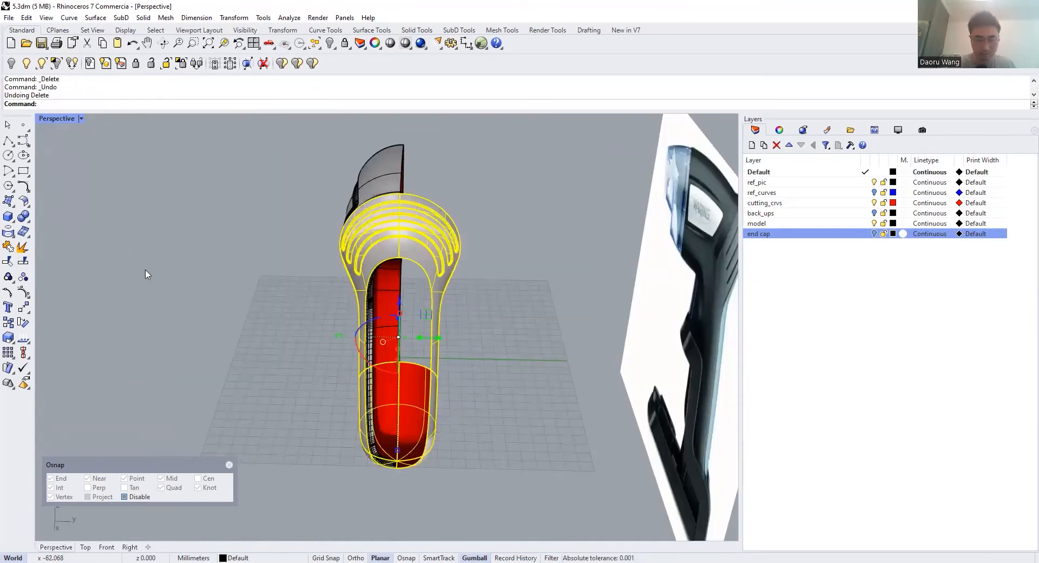
# Explode the joined end cap and delete the surfaces of its mirrored half
pyautogui.click(23, 246)
pyautogui.moveTo(468, 502); pyautogui.dragTo(420, 191)
pyautogui.moveTo(430, 211); pyautogui.dragTo(493, 252, button='right')
pyautogui.write('e')
pyautogui.press('space')
# Mirror the entire half hair dryer body with a copy across the X axis in the Top view, starting at the origin (0)
pyautogui.moveTo(447, 476); pyautogui.dragTo(298, 155)
pyautogui.click(86, 547)
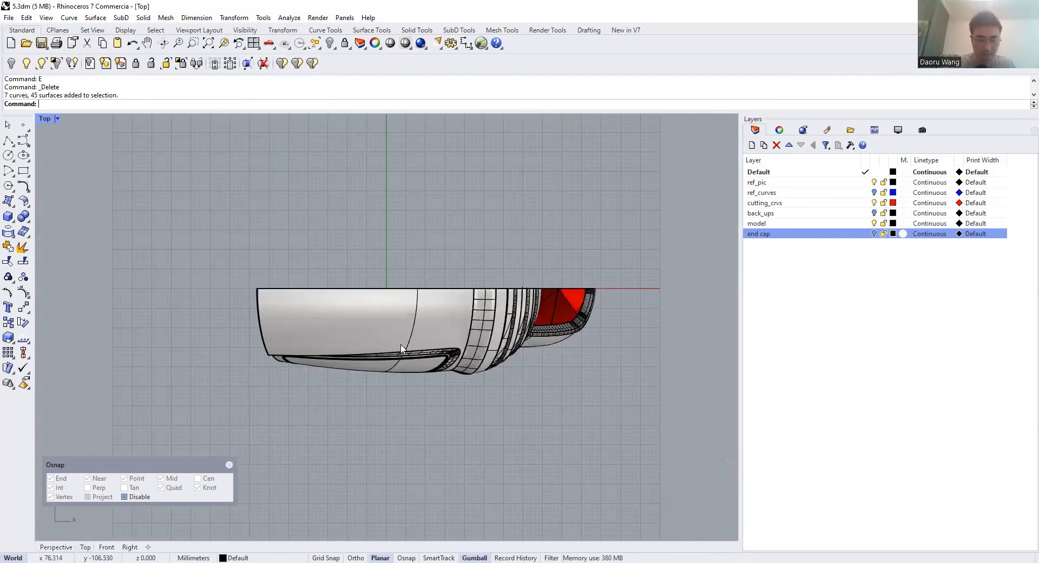
pyautogui.moveTo(734, 417); pyautogui.dragTo(724, 418, button='right')
pyautogui.moveTo(723, 418); pyautogui.dragTo(292, 151)
pyautogui.write('M')
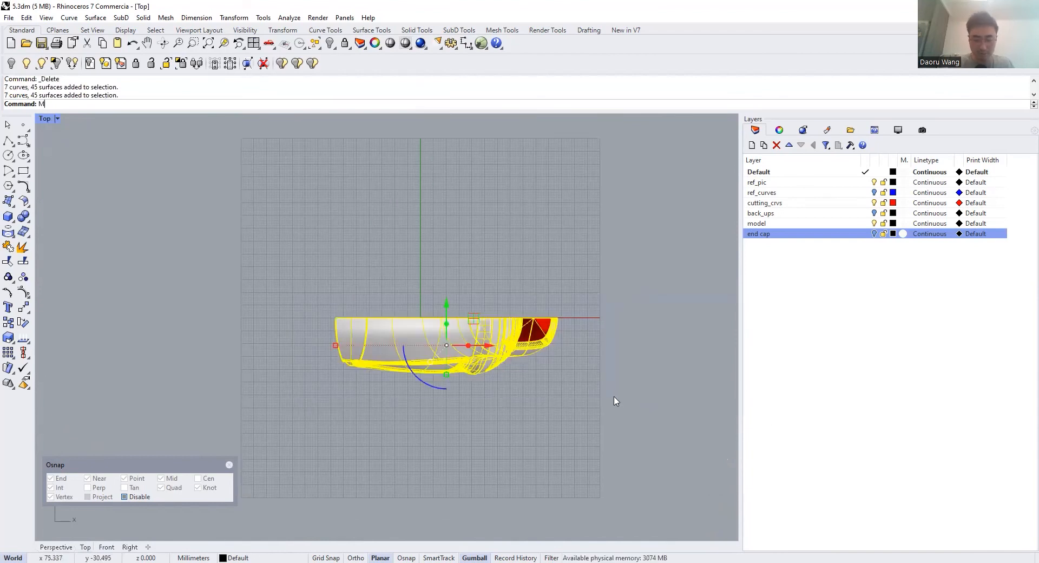
pyautogui.write('I')
pyautogui.press('Return')
pyautogui.write('0')
pyautogui.press('Return')
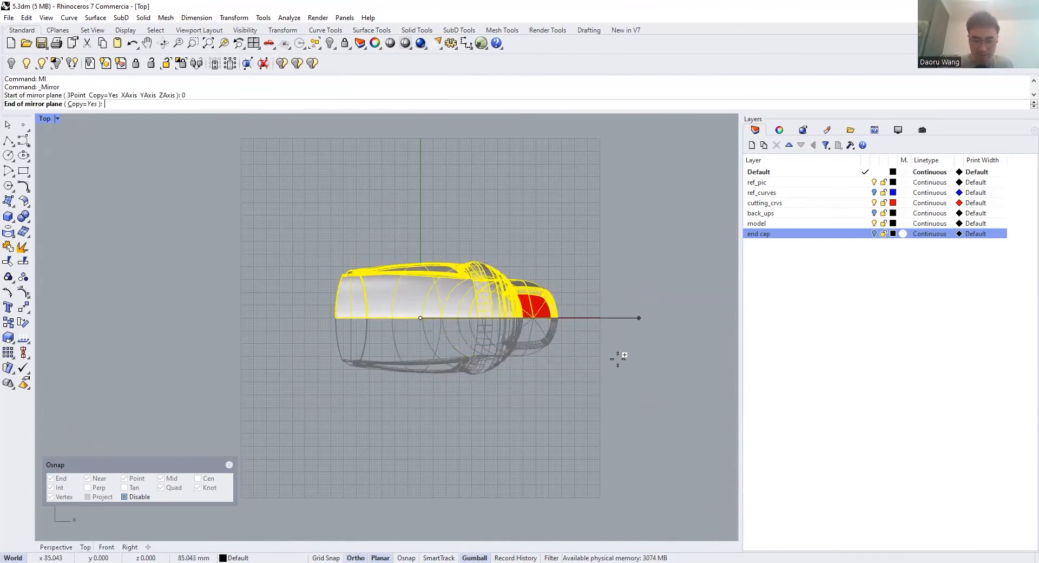
pyautogui.keyDown('shift'); pyautogui.click(617, 359); pyautogui.keyUp('shift')
pyautogui.press('Return')
pyautogui.press('Escape')
pyautogui.press('Escape')
# Join all surfaces and curves of both hair dryer body halves
pyautogui.click(471, 342)
pyautogui.moveTo(584, 377); pyautogui.dragTo(298, 267)
pyautogui.moveTo(619, 377); pyautogui.dragTo(149, 262)
pyautogui.click(8, 246)
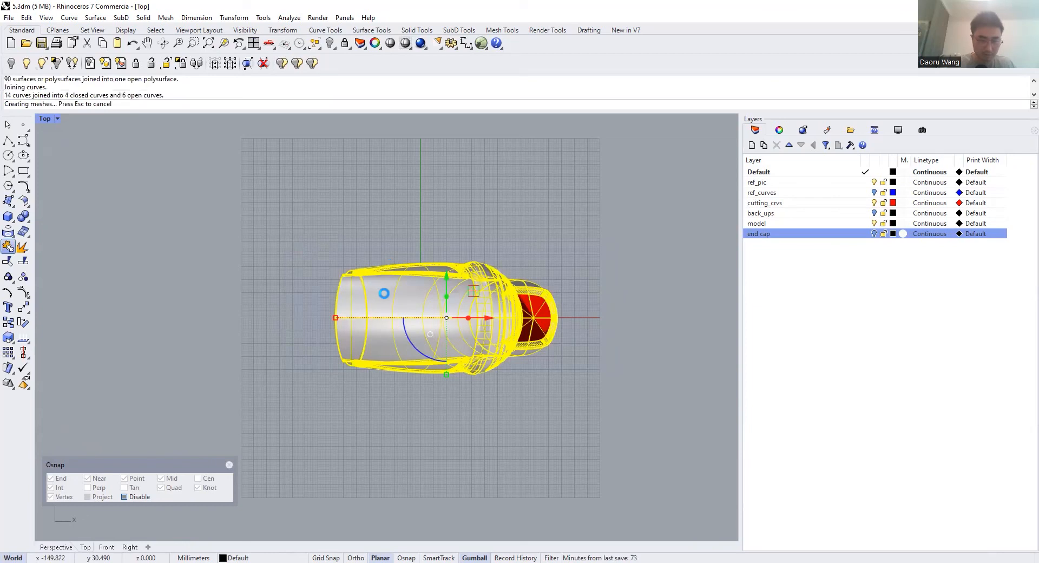
pyautogui.press('Escape')
# Inspect the joined hair dryer body from several sides in the Perspective view and check which surfaces it includes
pyautogui.click(65, 546)
pyautogui.scroll(-6, 370, 363)
pyautogui.moveTo(370, 368); pyautogui.dragTo(479, 319, button='right')
pyautogui.scroll(6, 480, 319)
pyautogui.moveTo(517, 171); pyautogui.dragTo(486, 414, button='right')
pyautogui.scroll(-6, 486, 414)
pyautogui.scroll(6, 427, 226)
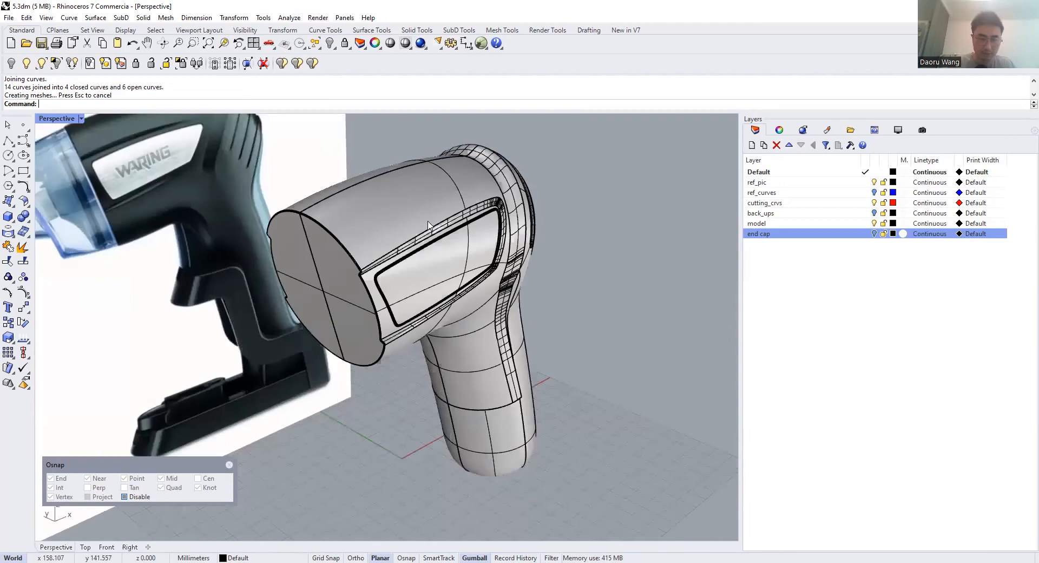
pyautogui.click(428, 226)
pyautogui.scroll(-5, 433, 227)
pyautogui.scroll(5, 437, 228)
pyautogui.moveTo(439, 192); pyautogui.dragTo(409, 181, button='right')
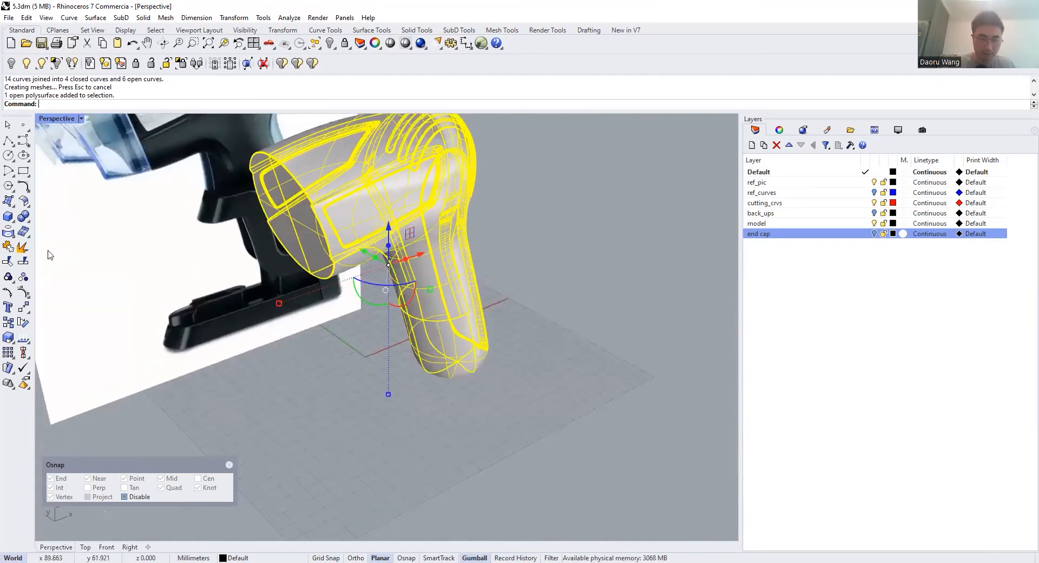
pyautogui.press('Escape')
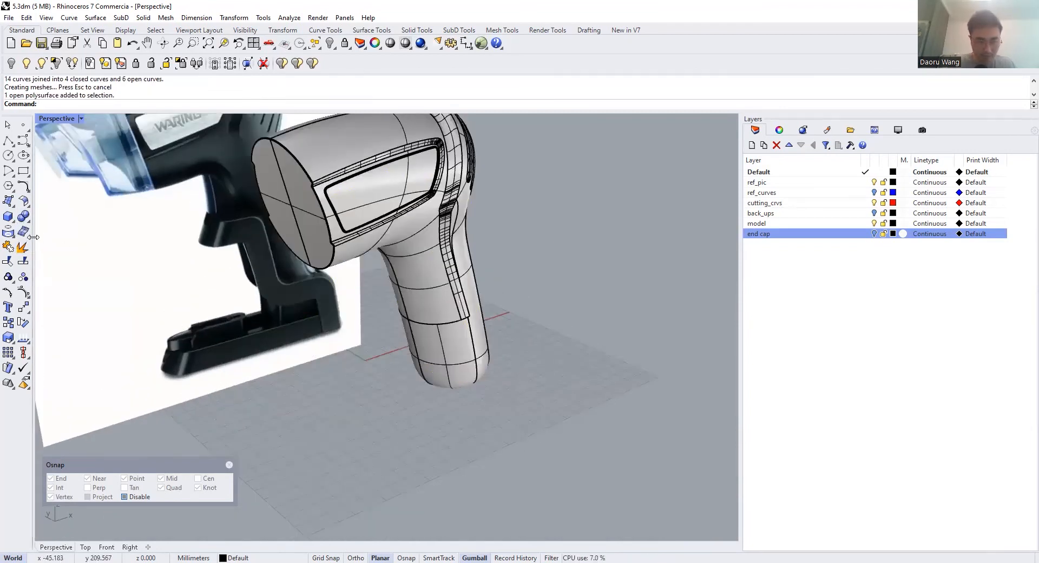
# Run Show Edges on the joined hair dryer body with naked edges displayed
pyautogui.click(29, 223)
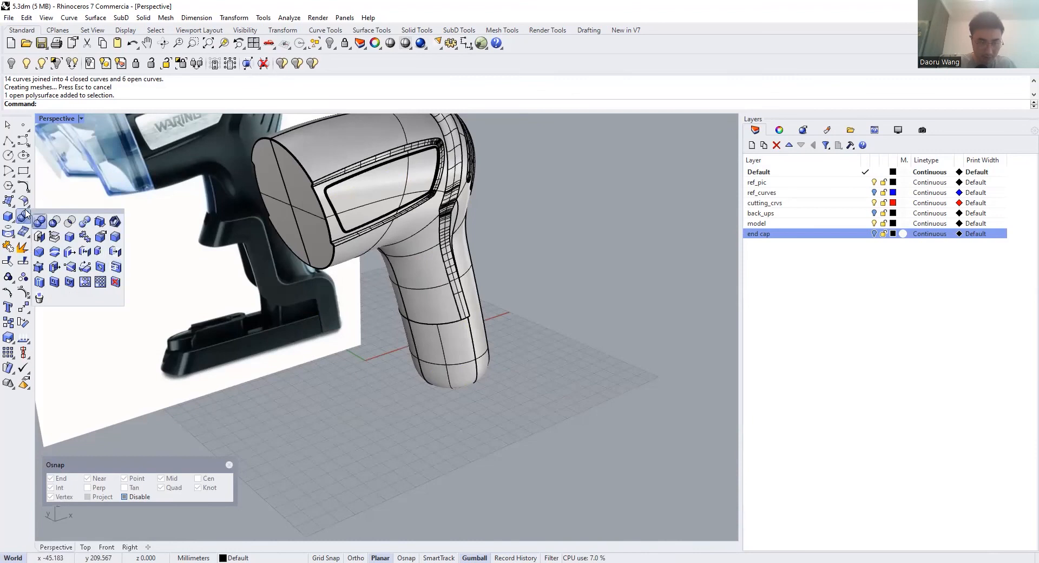
pyautogui.click(28, 206)
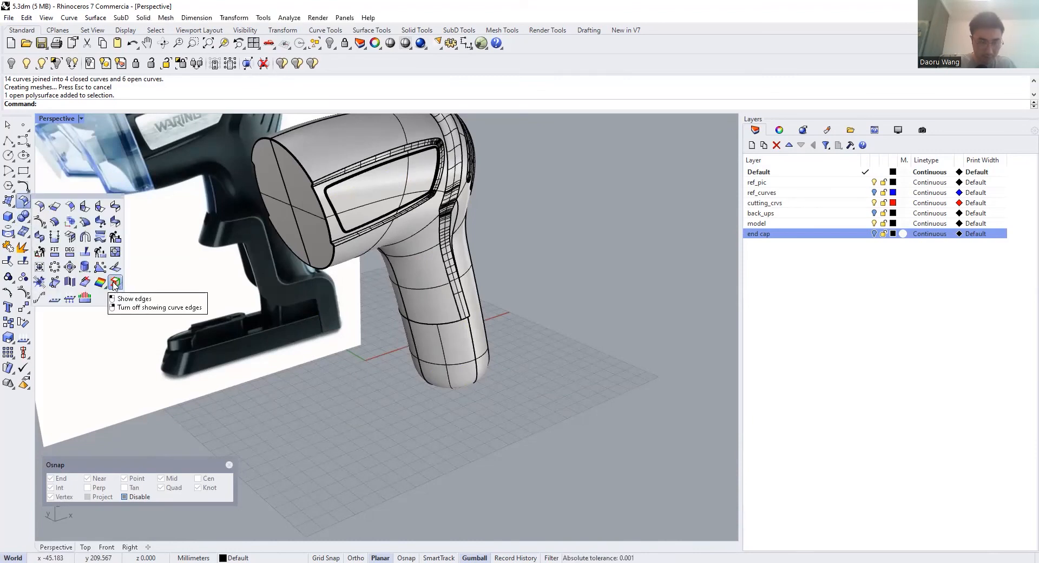
pyautogui.click(113, 282)
pyautogui.scroll(-7, 270, 373)
pyautogui.moveTo(274, 368); pyautogui.dragTo(321, 330, button='right')
pyautogui.scroll(5, 325, 322)
pyautogui.click(342, 317)
pyautogui.scroll(-5, 343, 316)
pyautogui.scroll(6, 345, 320)
pyautogui.press('Return')
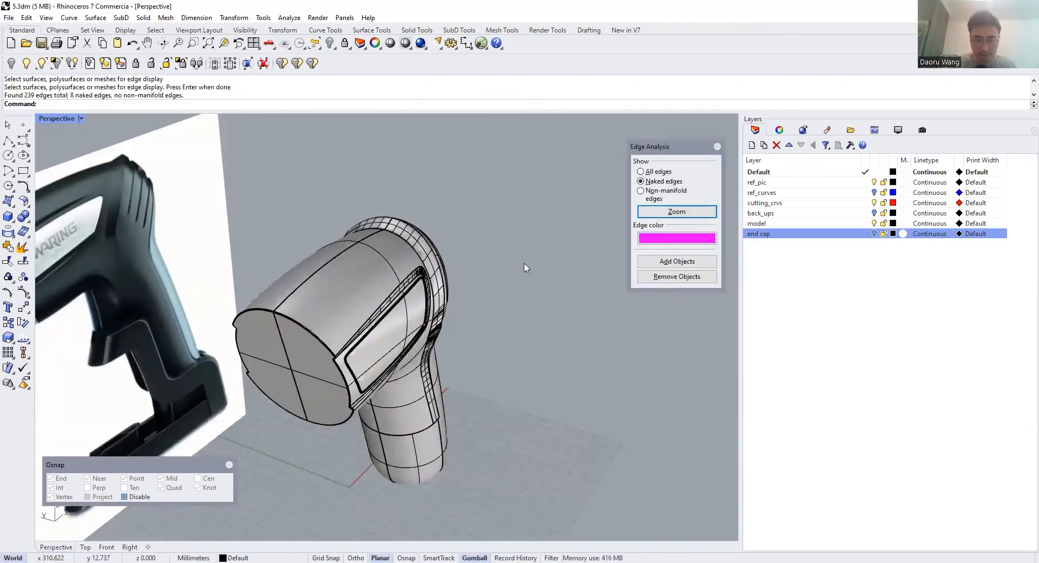
# Examine the body from several sides for naked edges and close the edge analysis
pyautogui.moveTo(242, 350); pyautogui.dragTo(114, 360, button='right')
pyautogui.moveTo(338, 355); pyautogui.dragTo(393, 221, button='right')
pyautogui.scroll(5, 292, 184)
pyautogui.scroll(-7, 417, 399)
pyautogui.moveTo(418, 399); pyautogui.dragTo(476, 460, button='right')
pyautogui.moveTo(265, 238); pyautogui.dragTo(326, 274, button='right')
pyautogui.scroll(6, 327, 274)
pyautogui.click(716, 147)
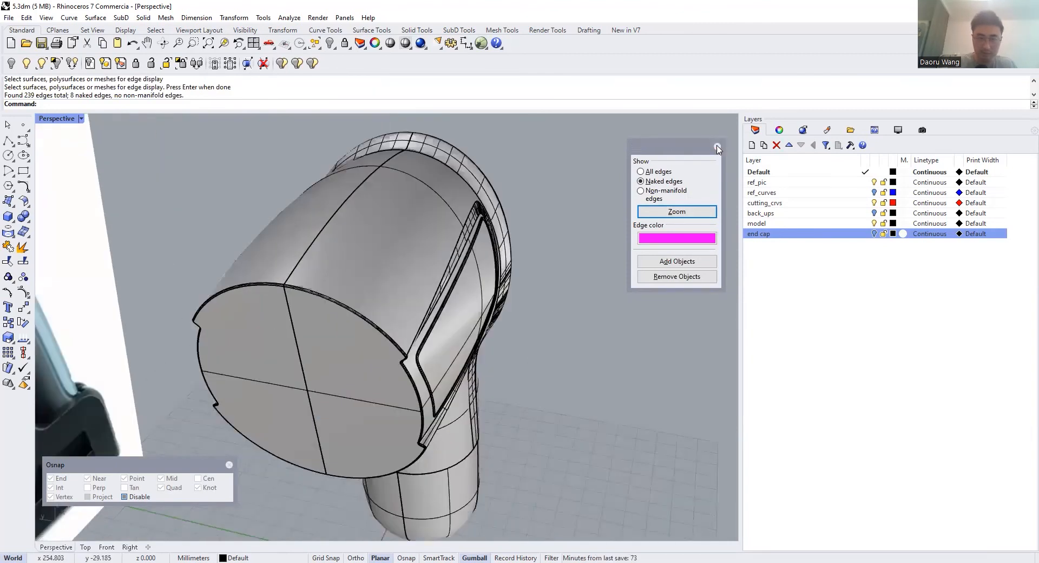
# Show all hidden objects and turn on the end cap layer
pyautogui.scroll(-5, 518, 169)
pyautogui.rightClick(329, 42)
pyautogui.moveTo(527, 192); pyautogui.dragTo(287, 212, button='right')
pyautogui.scroll(4, 377, 208)
pyautogui.scroll(2, 287, 212)
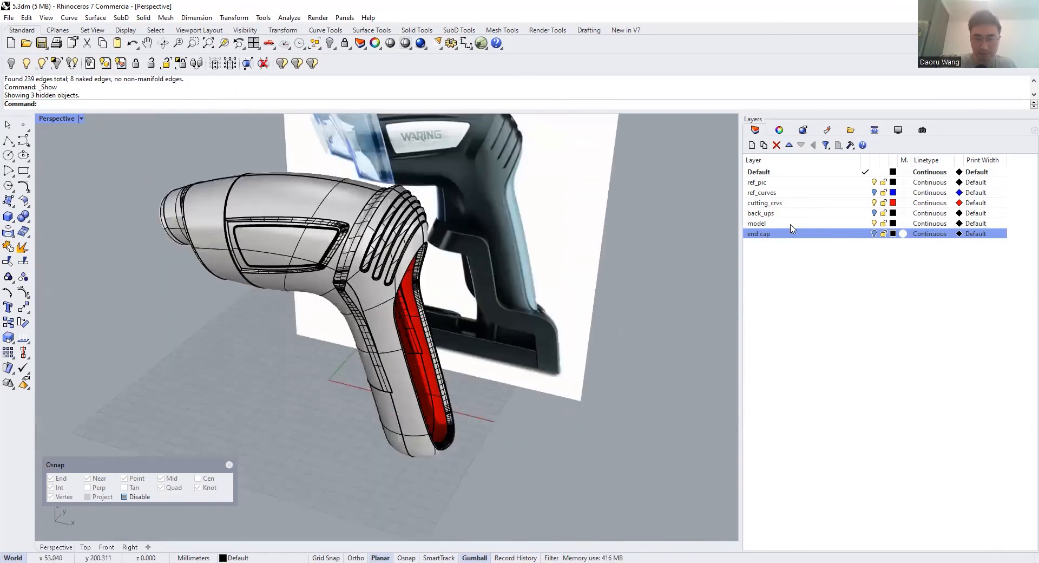
pyautogui.click(874, 234)
pyautogui.moveTo(449, 319); pyautogui.dragTo(277, 321, button='right')
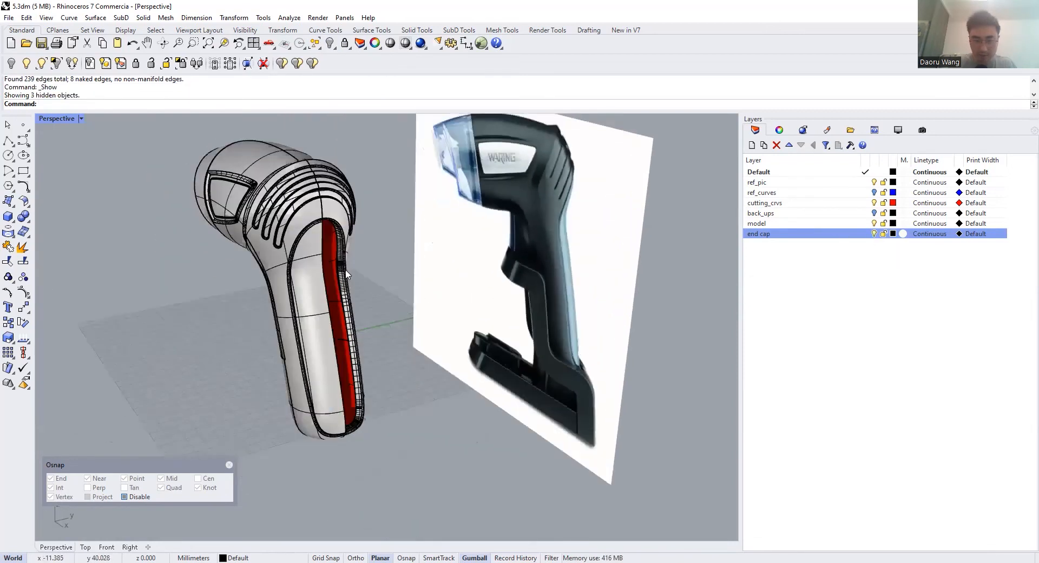
# Isolate the half end cap polysurface on the back of the handle
pyautogui.scroll(5, 277, 320)
pyautogui.scroll(-5, 290, 303)
pyautogui.click(290, 303)
pyautogui.moveTo(322, 280); pyautogui.dragTo(299, 314, button='right')
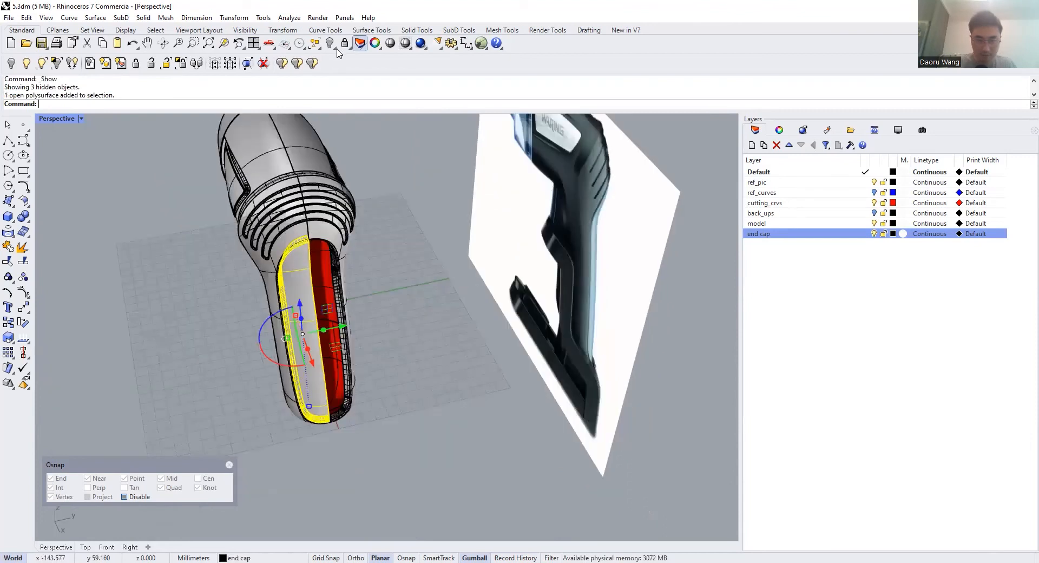
pyautogui.click(379, 69)
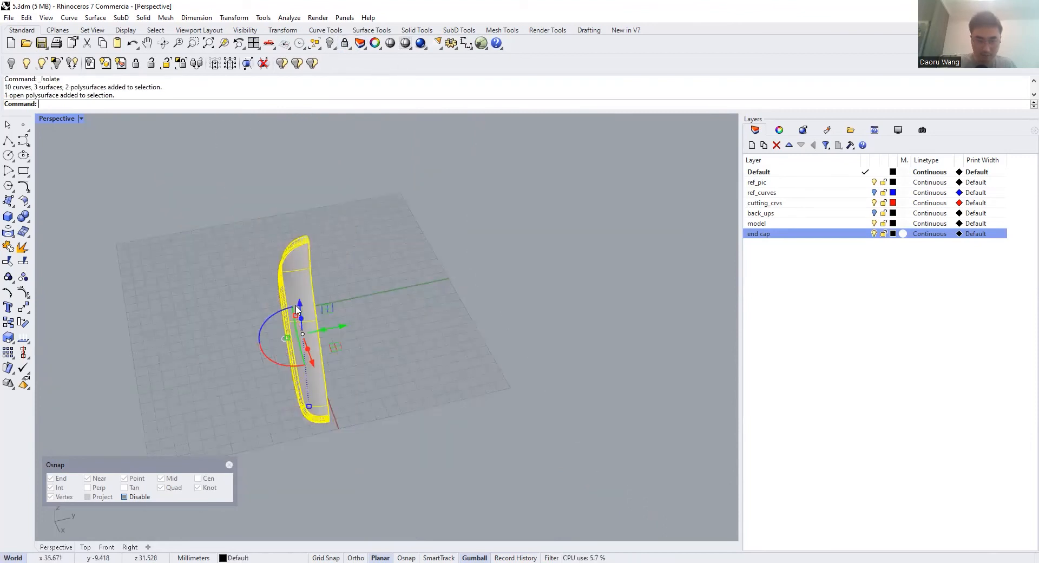
# Mirror the isolated half end cap with a copy along the X axis, starting at the origin (0)
pyautogui.write('mi')
pyautogui.press('Return')
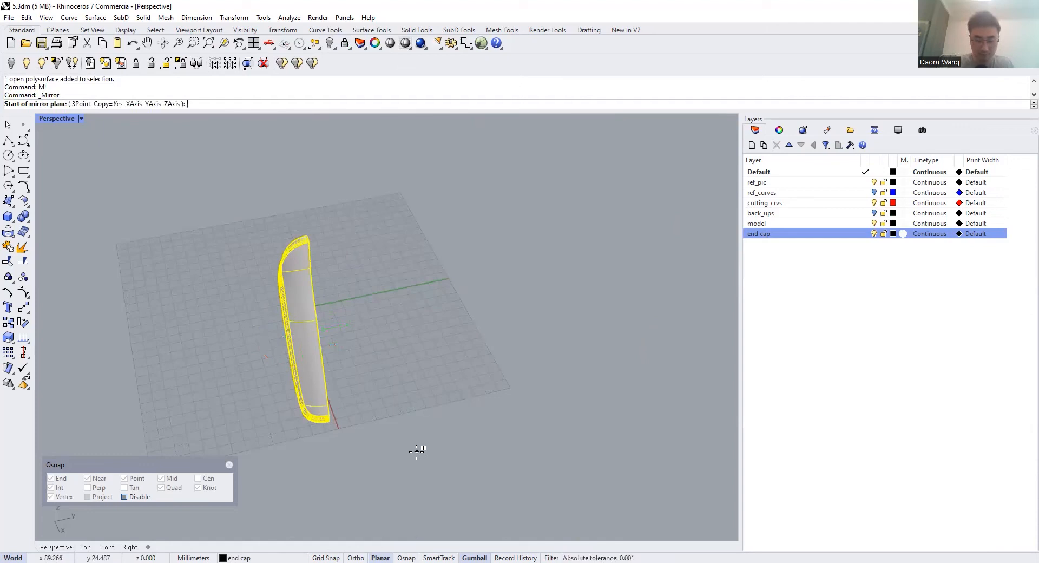
pyautogui.write('0')
pyautogui.press('Return')
pyautogui.keyDown('shift'); pyautogui.click(371, 513); pyautogui.keyUp('shift')
pyautogui.press('Return')
pyautogui.press('Escape')
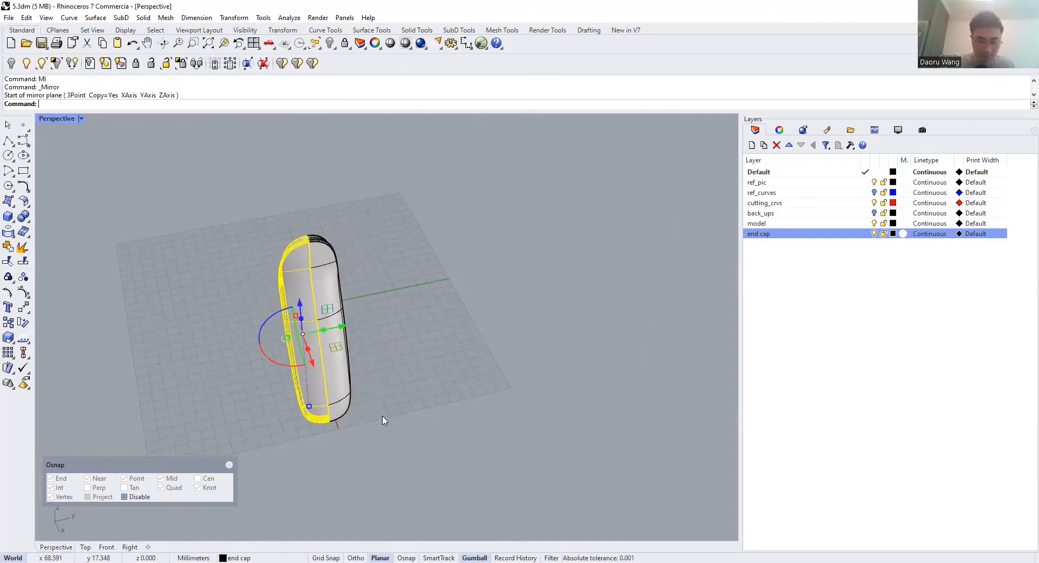
# Join the two end cap halves and show the hidden objects again
pyautogui.press('Escape')
pyautogui.moveTo(383, 420); pyautogui.dragTo(223, 309)
pyautogui.click(8, 247)
pyautogui.press('Escape')
pyautogui.rightClick(329, 44)
# Inspect the assembled hair dryer and check which object types window selections over it pick up
pyautogui.scroll(5, 398, 173)
pyautogui.scroll(-5, 469, 185)
pyautogui.moveTo(469, 185); pyautogui.dragTo(568, 346, button='right')
pyautogui.scroll(5, 567, 233)
pyautogui.scroll(-6, 567, 248)
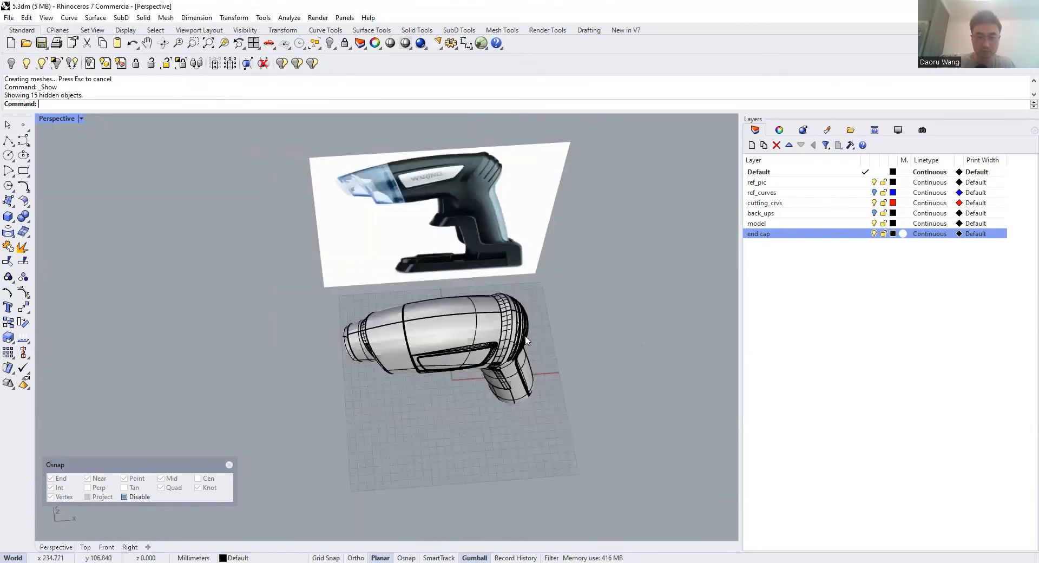
pyautogui.scroll(2, 574, 351)
pyautogui.moveTo(585, 373); pyautogui.dragTo(300, 254)
pyautogui.moveTo(357, 332); pyautogui.dragTo(419, 373, button='right')
pyautogui.moveTo(549, 499); pyautogui.dragTo(165, 278)
pyautogui.click(254, 236)
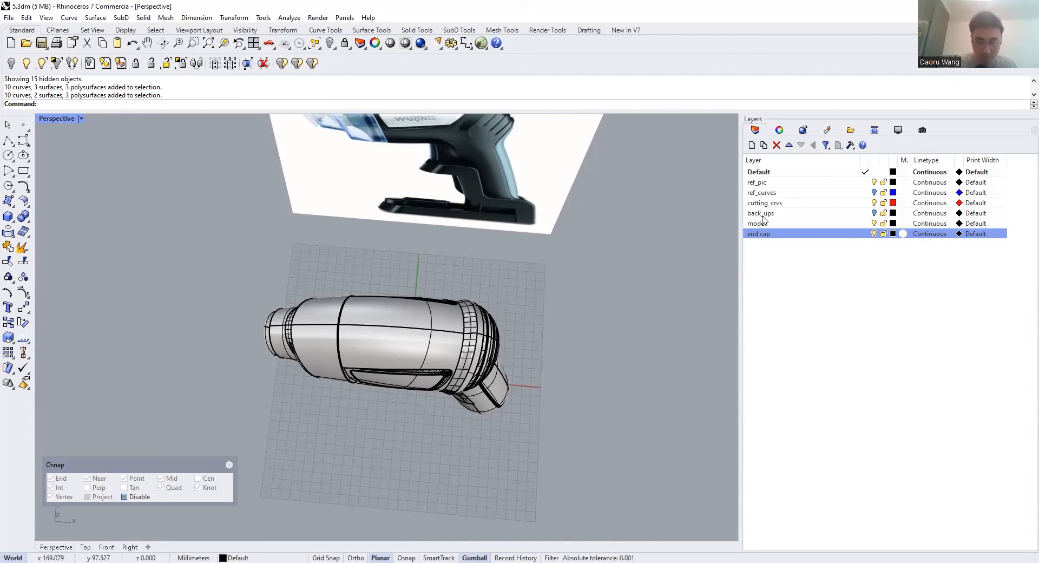
pyautogui.rightClick(330, 43)
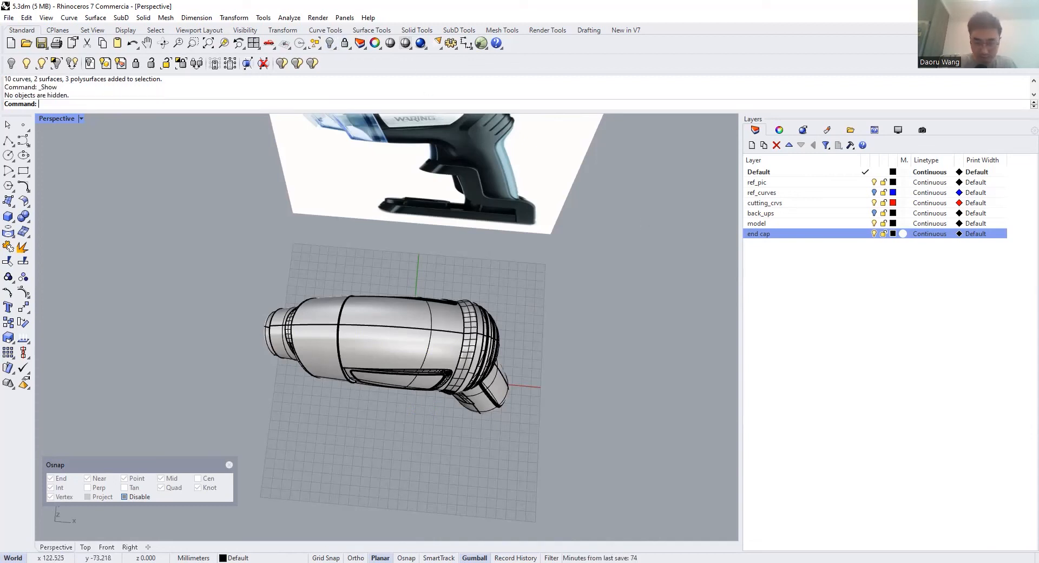
# Exclude surfaces and polysurfaces with the selection filter, move the leftover curves to the ref_curves layer, and close the floating filter and object snap windows
pyautogui.click(550, 556)
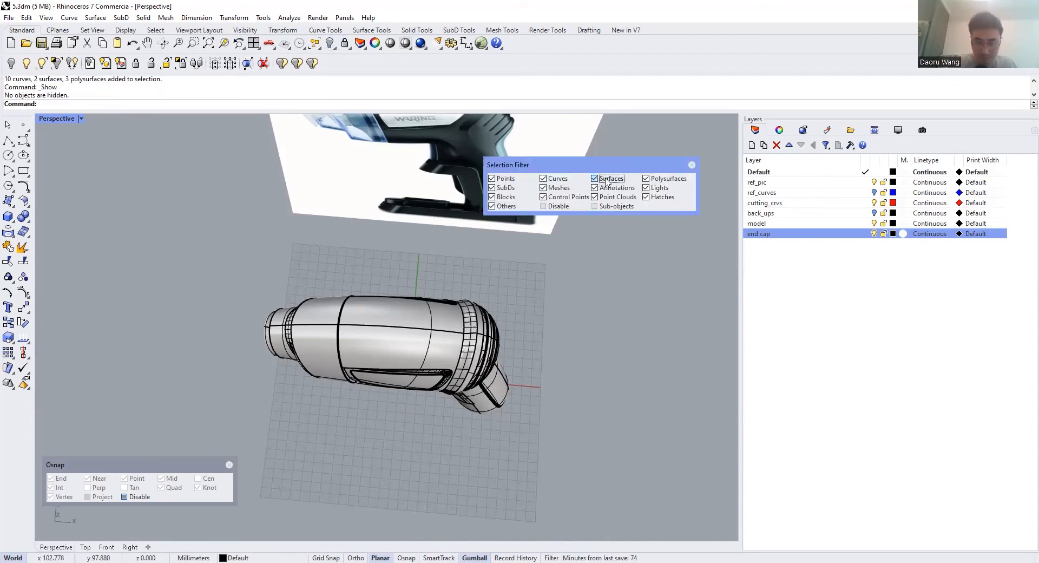
pyautogui.click(652, 179)
pyautogui.moveTo(181, 258); pyautogui.dragTo(546, 454)
pyautogui.moveTo(547, 452)
pyautogui.mouseDown(button='right')
pyautogui.moveTo(545, 390)
pyautogui.moveTo(519, 433)
pyautogui.mouseUp(button='right')
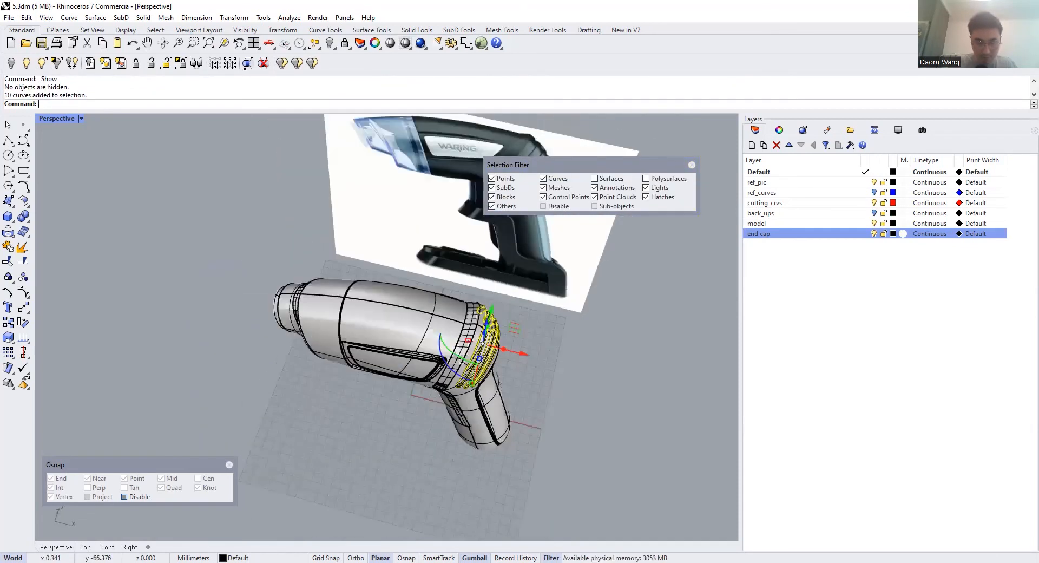
pyautogui.click(255, 557)
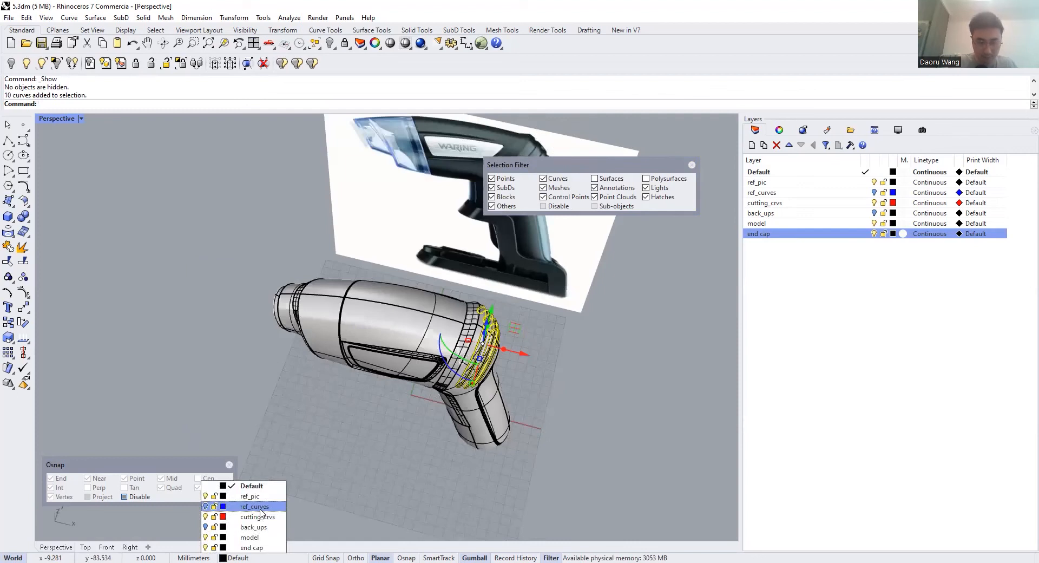
pyautogui.click(254, 506)
pyautogui.click(691, 166)
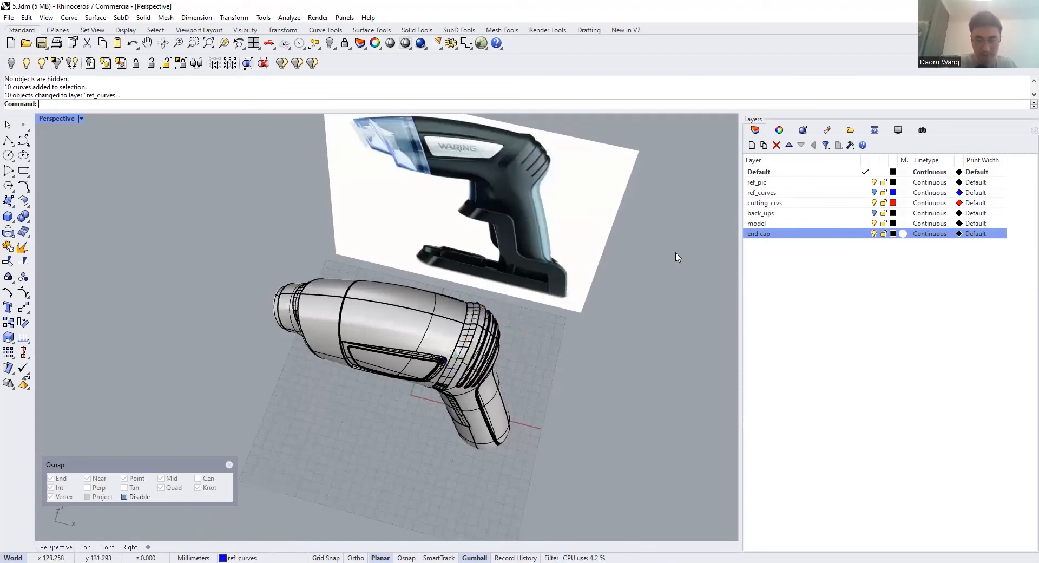
pyautogui.click(228, 466)
# Examine the hair dryer from several sides and check which surfaces and polysurfaces remain around it
pyautogui.moveTo(337, 432); pyautogui.dragTo(354, 364, button='right')
pyautogui.click(494, 258)
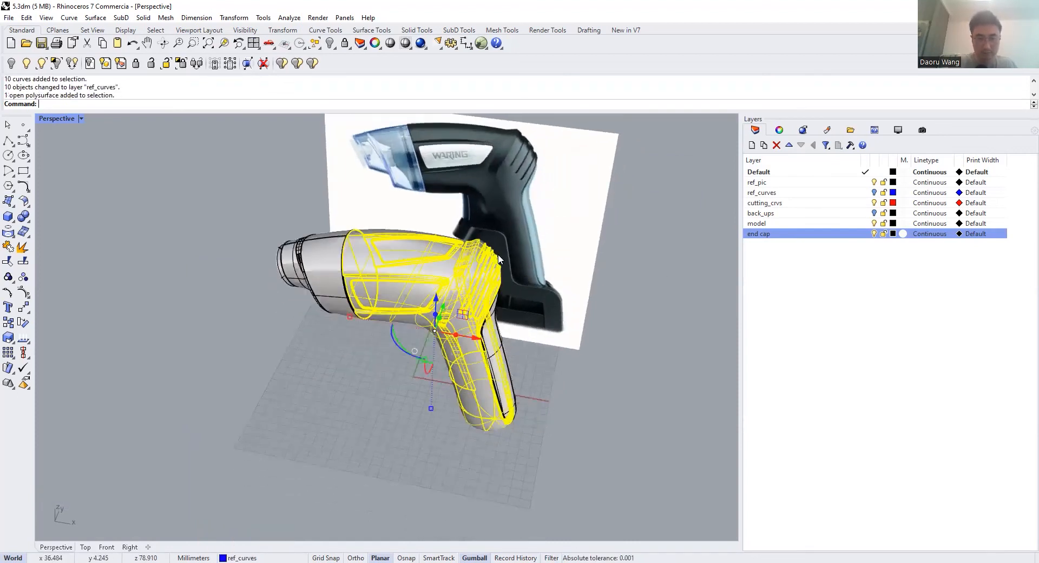
pyautogui.press('Escape')
pyautogui.rightClick(330, 47)
pyautogui.scroll(-5, 466, 319)
pyautogui.moveTo(519, 325); pyautogui.dragTo(486, 233, button='right')
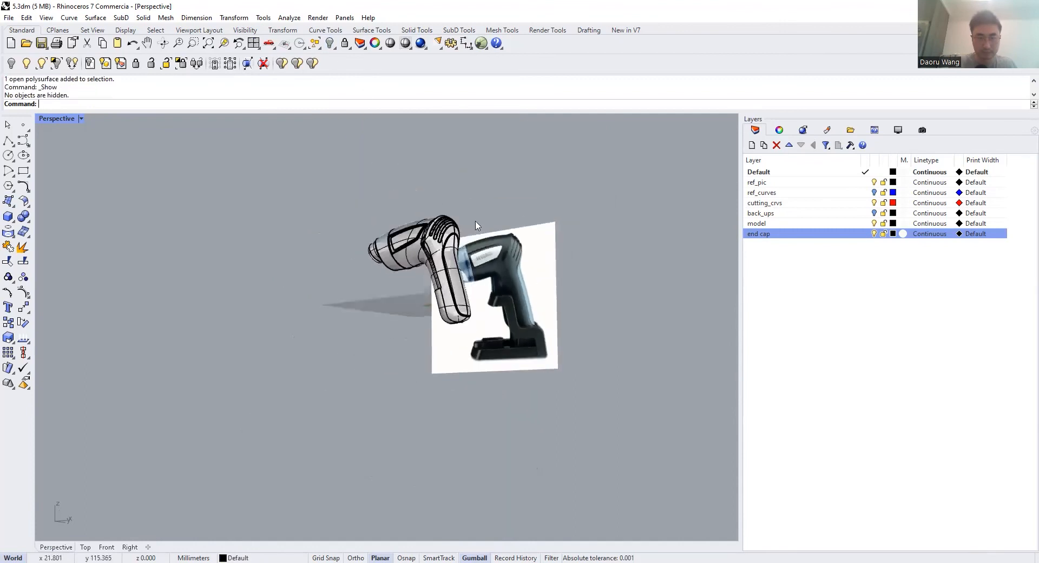
pyautogui.scroll(7, 486, 231)
pyautogui.moveTo(476, 270); pyautogui.dragTo(360, 352, button='right')
pyautogui.moveTo(447, 495); pyautogui.dragTo(156, 206)
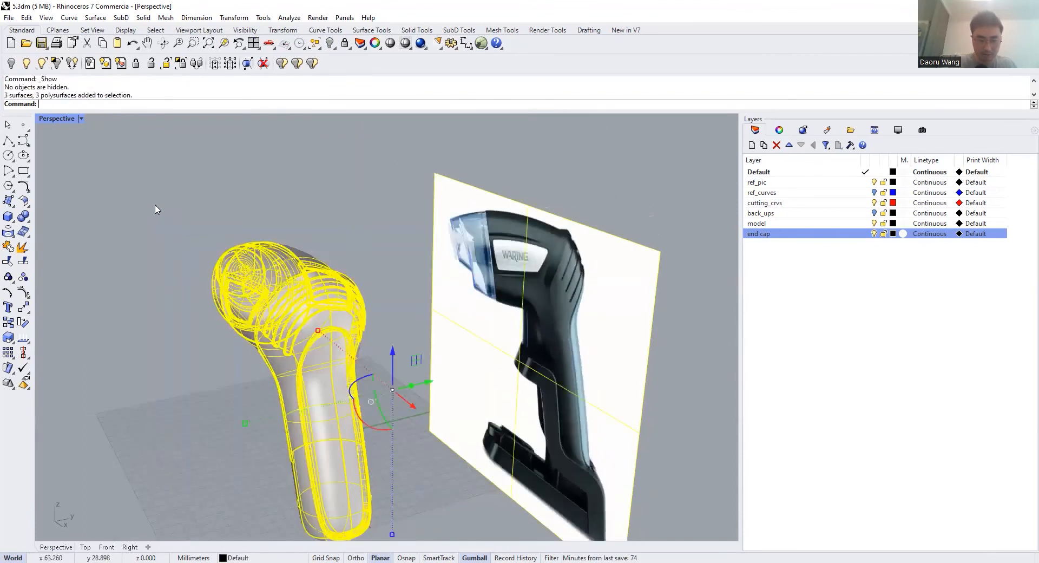
pyautogui.scroll(-6, 333, 174)
pyautogui.click(299, 162)
pyautogui.scroll(2, 304, 181)
pyautogui.scroll(4, 315, 221)
pyautogui.moveTo(315, 222); pyautogui.dragTo(378, 221, button='right')
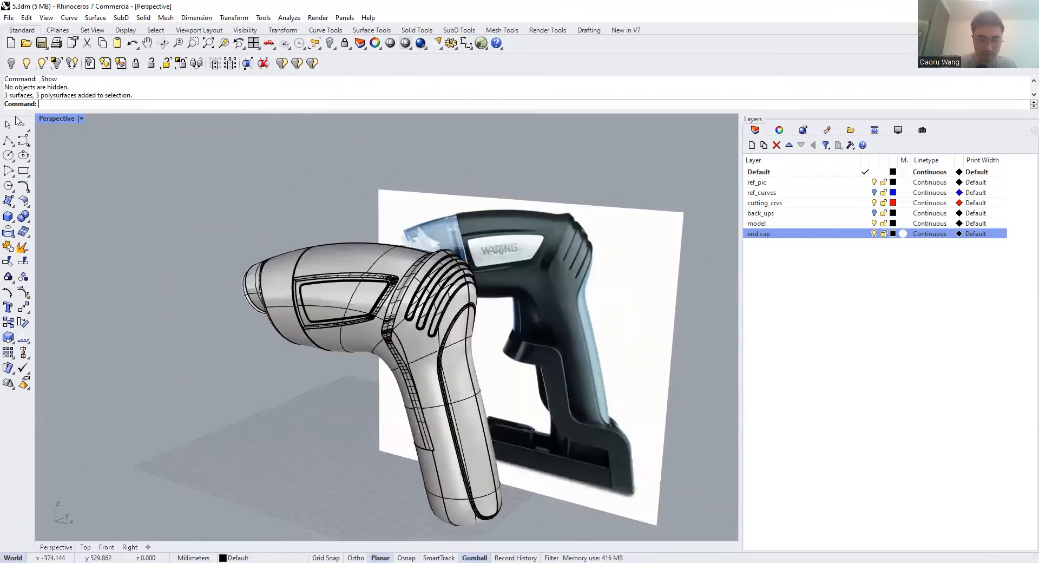
# Set the Perspective view to Rendered display and inspect the body's surfaces and grooves up close
pyautogui.click(81, 119)
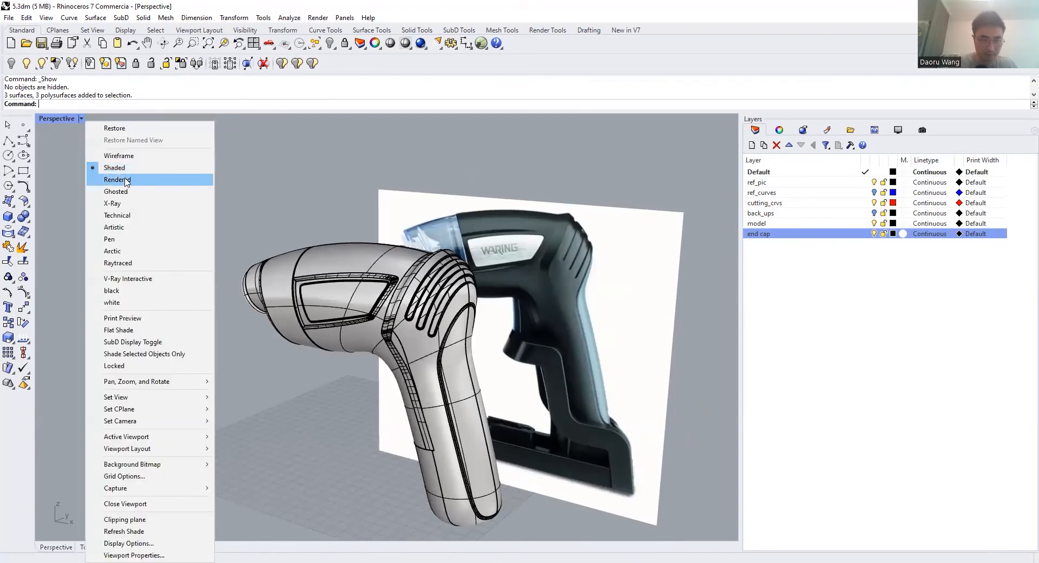
pyautogui.click(198, 181)
pyautogui.scroll(4, 344, 225)
pyautogui.scroll(-5, 348, 242)
pyautogui.moveTo(352, 244); pyautogui.dragTo(416, 325, button='right')
pyautogui.scroll(6, 292, 283)
pyautogui.moveTo(292, 283); pyautogui.dragTo(233, 184, button='right')
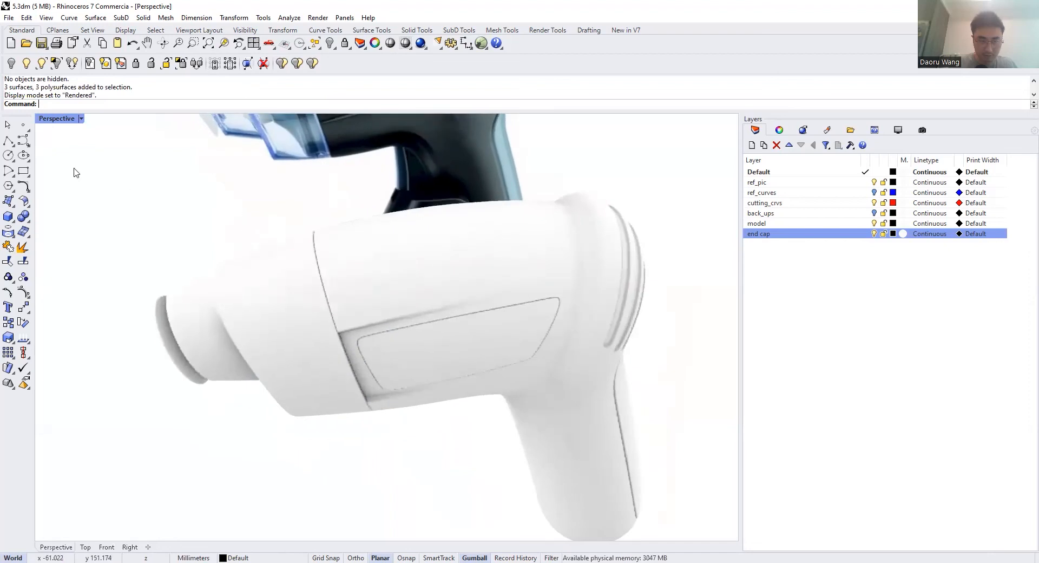
# Set the Perspective view to X-Ray display and look through the nozzle, body and handle
pyautogui.click(82, 119)
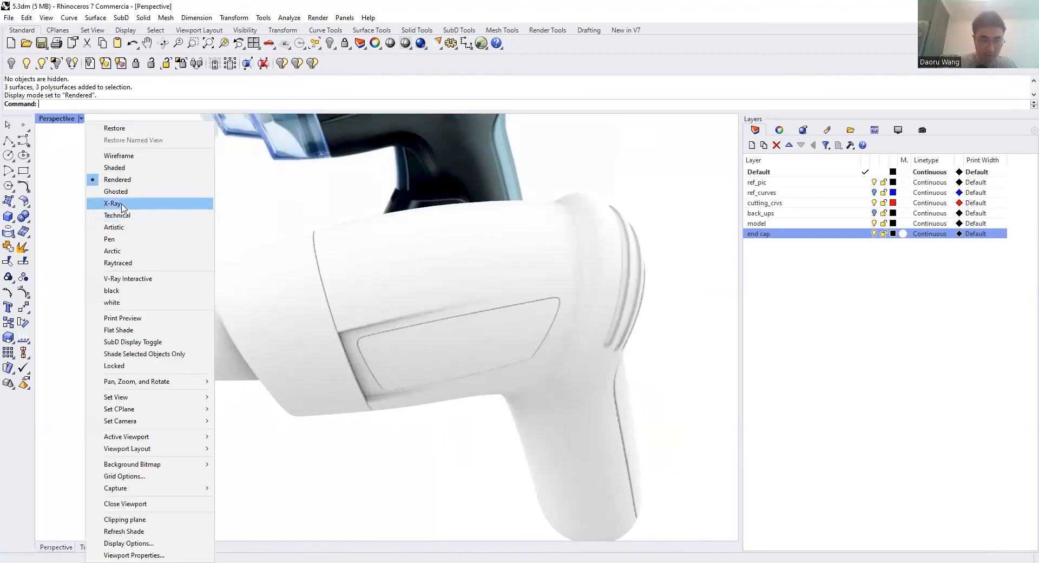
pyautogui.click(114, 204)
pyautogui.moveTo(446, 207); pyautogui.dragTo(486, 229, button='right')
pyautogui.scroll(-6, 486, 229)
pyautogui.scroll(6, 486, 229)
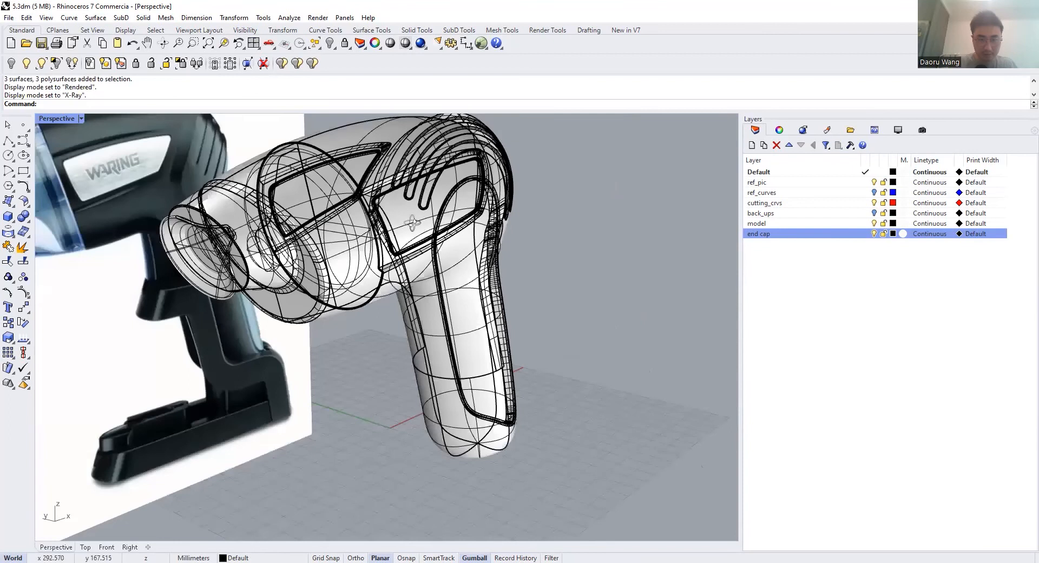
pyautogui.moveTo(343, 240); pyautogui.dragTo(397, 261, button='right')
pyautogui.scroll(-3, 433, 281)
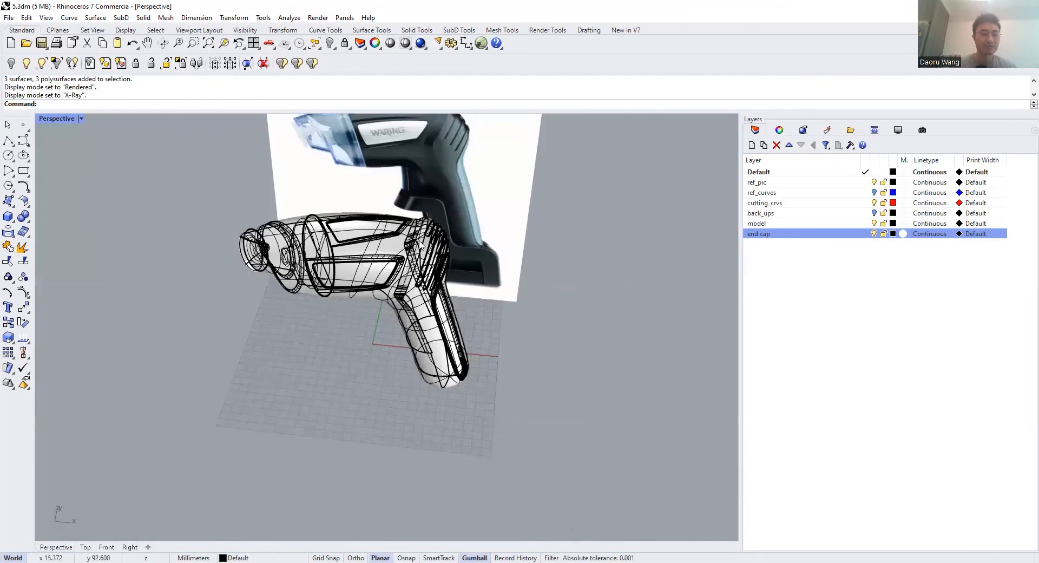
pyautogui.scroll(4, 412, 266)
pyautogui.moveTo(411, 266); pyautogui.dragTo(435, 223, button='right')
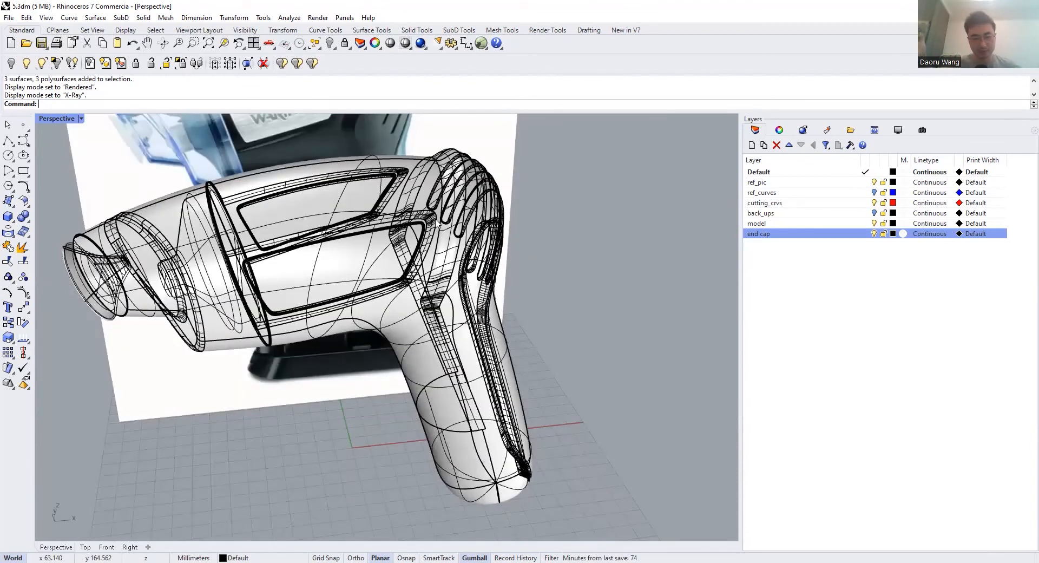
# Examine the see-through model from several sides against the reference picture
pyautogui.scroll(3, 448, 275)
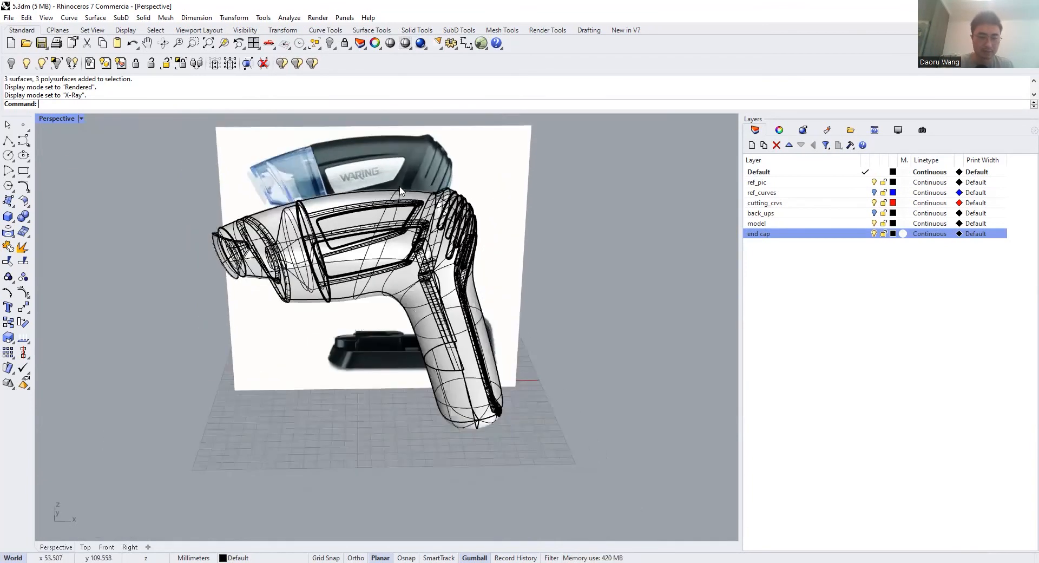
pyautogui.scroll(-4, 423, 371)
pyautogui.moveTo(423, 370); pyautogui.dragTo(302, 398, button='right')
pyautogui.scroll(3, 440, 380)
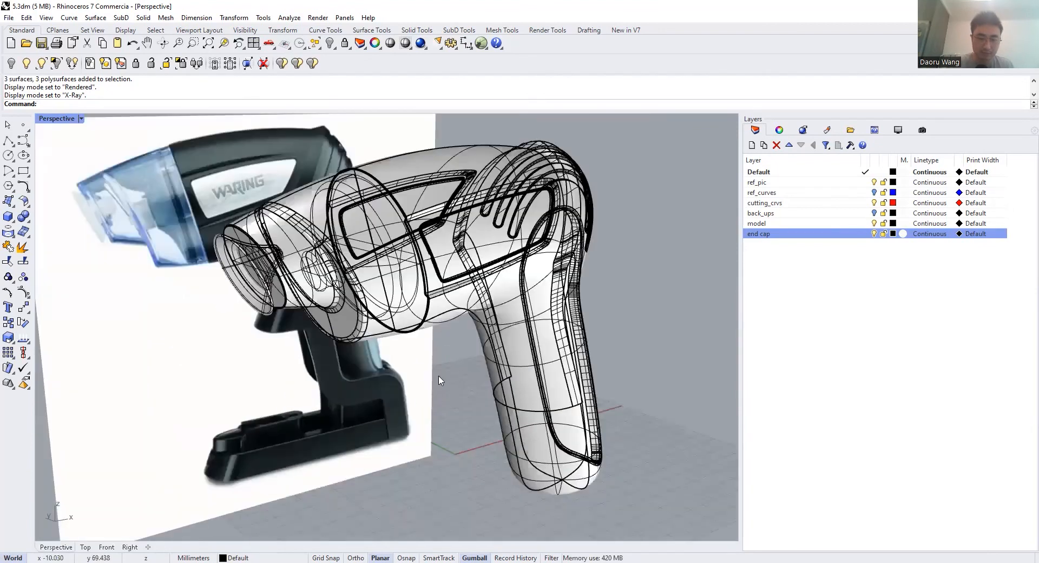
pyautogui.scroll(-5, 484, 372)
pyautogui.moveTo(485, 372); pyautogui.dragTo(430, 383, button='right')
pyautogui.scroll(5, 430, 382)
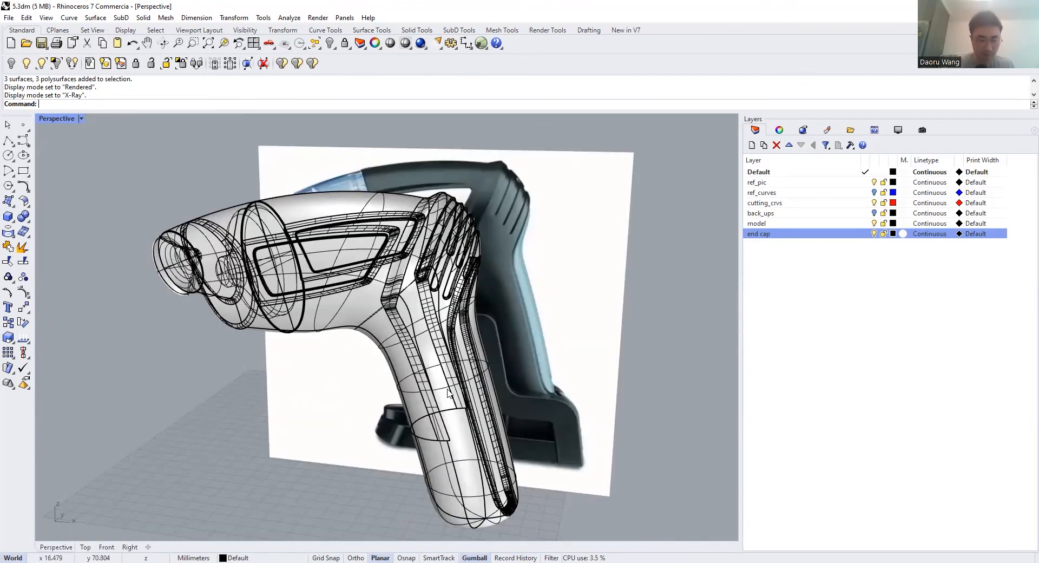
pyautogui.scroll(-5, 436, 304)
pyautogui.moveTo(458, 300); pyautogui.dragTo(495, 286, button='right')
pyautogui.scroll(3, 492, 285)
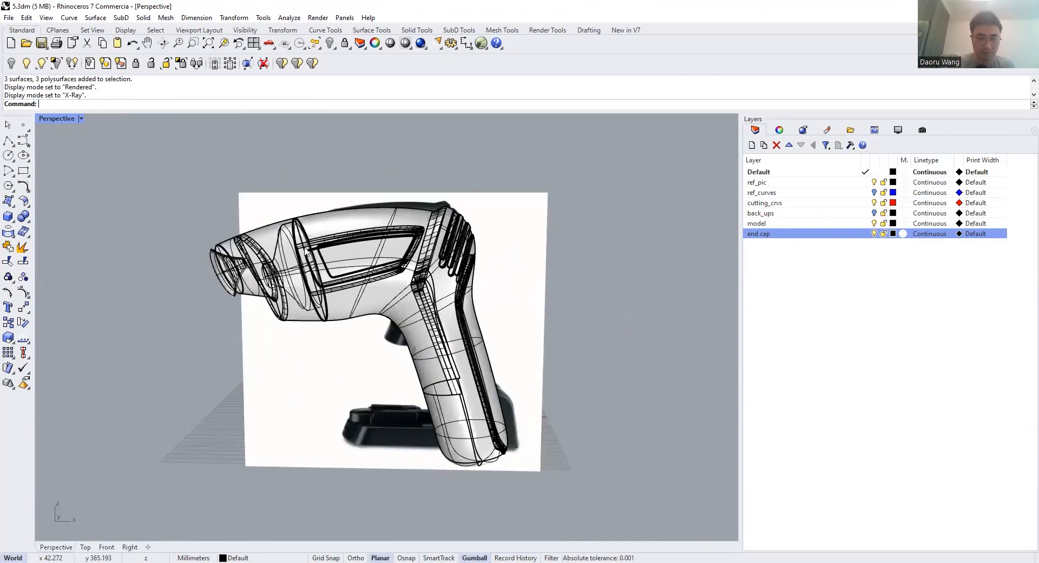
pyautogui.scroll(-5, 428, 280)
pyautogui.moveTo(428, 280); pyautogui.dragTo(409, 411, button='right')
pyautogui.scroll(4, 443, 330)
pyautogui.scroll(-4, 390, 314)
pyautogui.scroll(5, 369, 348)
pyautogui.scroll(-3, 372, 357)
# Create a bounding box around all hair dryer surfaces and polysurfaces with the BoundingBox command's default options
pyautogui.moveTo(261, 277); pyautogui.dragTo(568, 485)
pyautogui.moveTo(568, 484); pyautogui.dragTo(468, 388, button='right')
pyautogui.scroll(3, 470, 326)
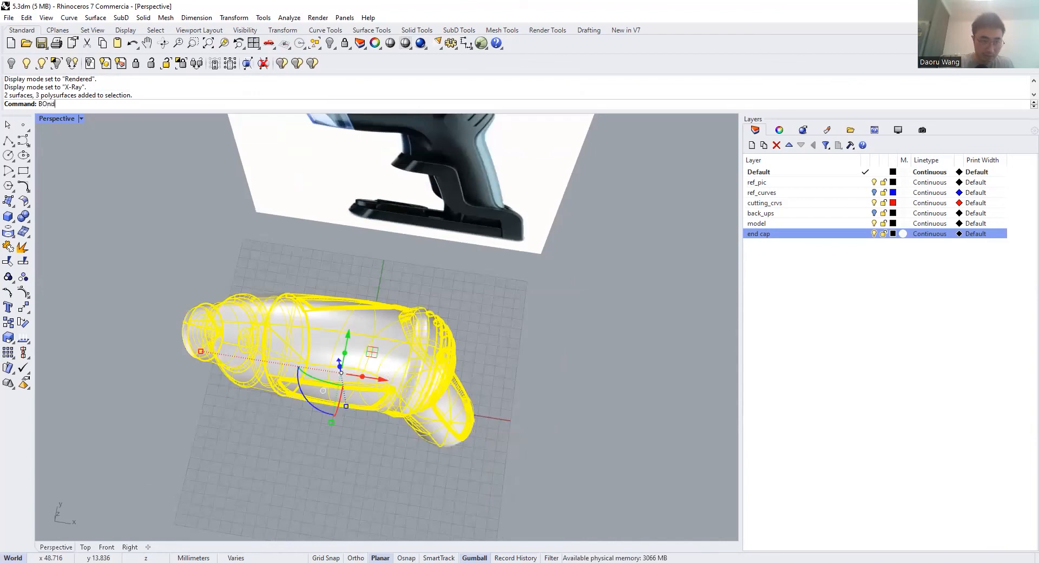
pyautogui.write('BOnding')
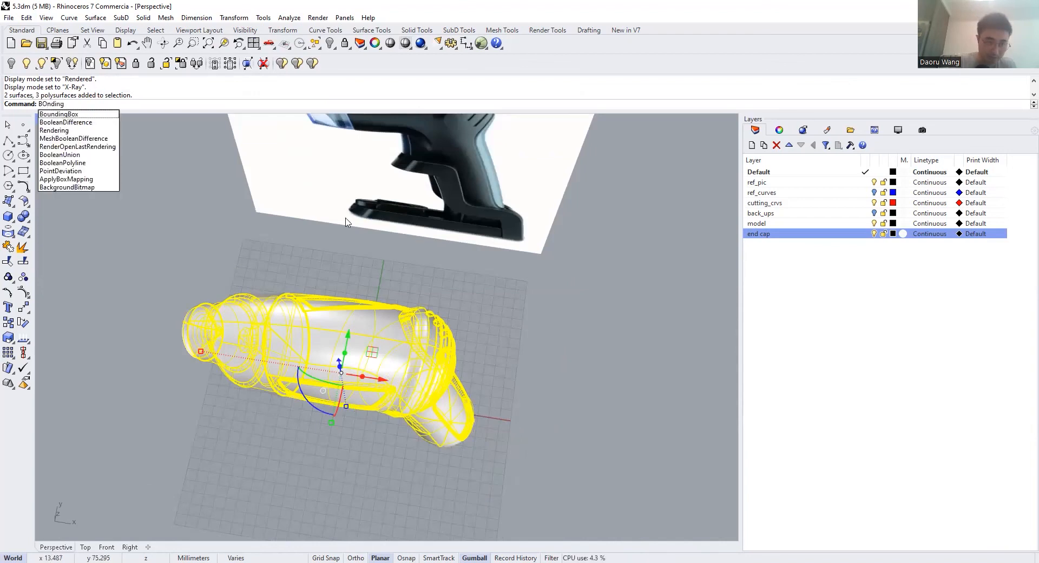
pyautogui.click(98, 116)
pyautogui.scroll(-3, 368, 300)
pyautogui.scroll(3, 373, 301)
pyautogui.rightClick(377, 301)
# Inspect the bounding box around the hair dryer in the Perspective and Front views
pyautogui.moveTo(420, 346); pyautogui.dragTo(481, 306, button='right')
pyautogui.click(483, 309)
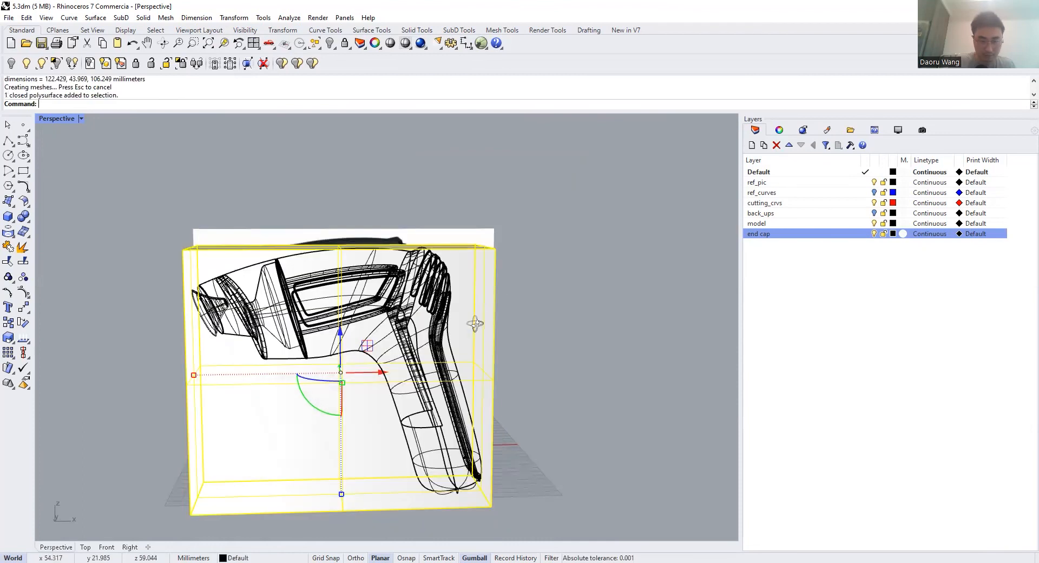
pyautogui.click(106, 547)
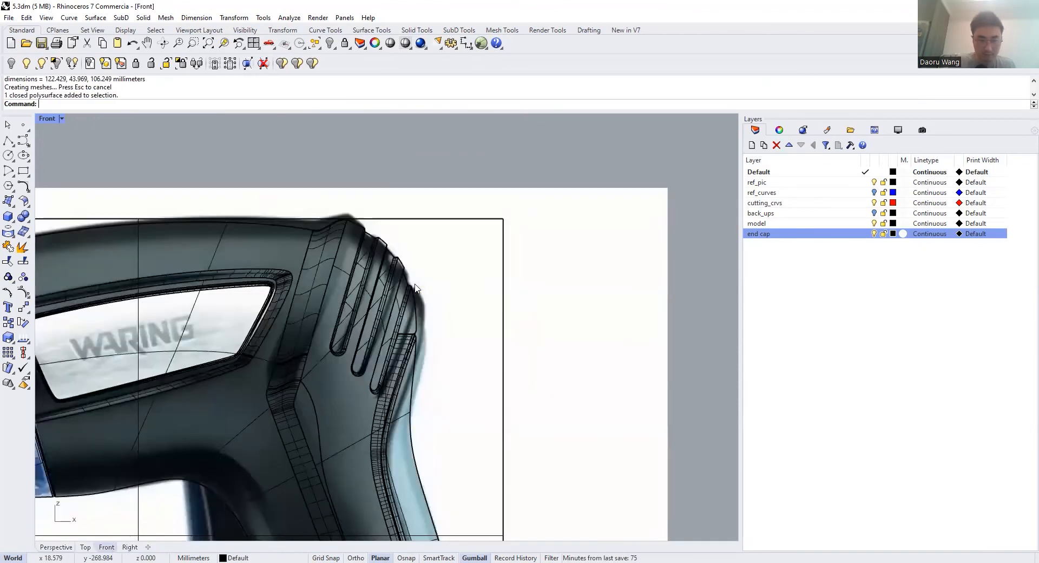
pyautogui.scroll(-16, 422, 285)
pyautogui.scroll(6, 433, 303)
pyautogui.moveTo(240, 481); pyautogui.dragTo(193, 411)
pyautogui.hotkey('ctrl', 'z')
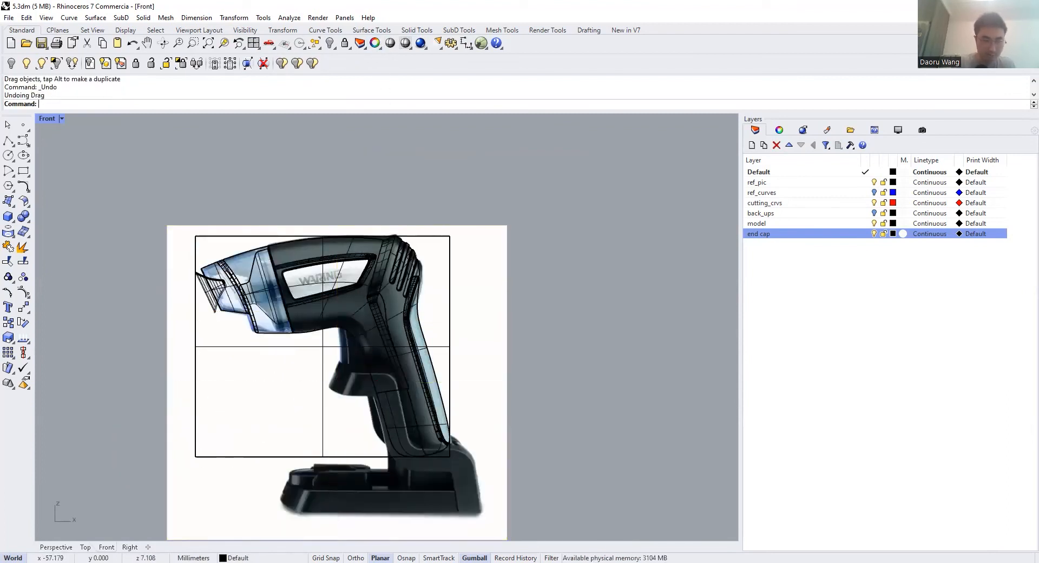
# Enable object snaps and measure the bounding box's height along its nozzle-side edge with the Dim command
pyautogui.press('Return')
pyautogui.click(196, 456)
pyautogui.press('Escape')
pyautogui.press('Return')
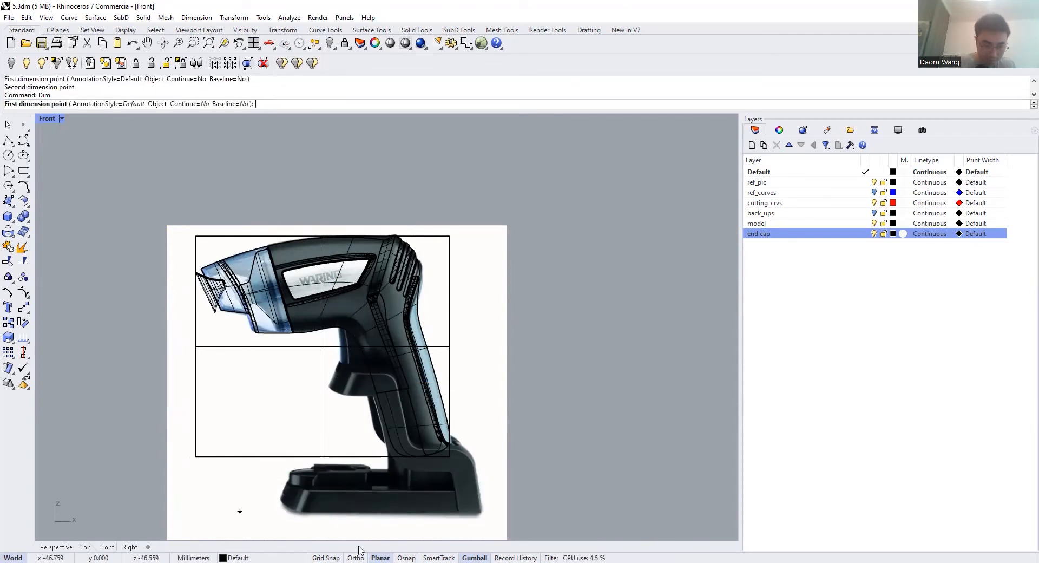
pyautogui.click(405, 548)
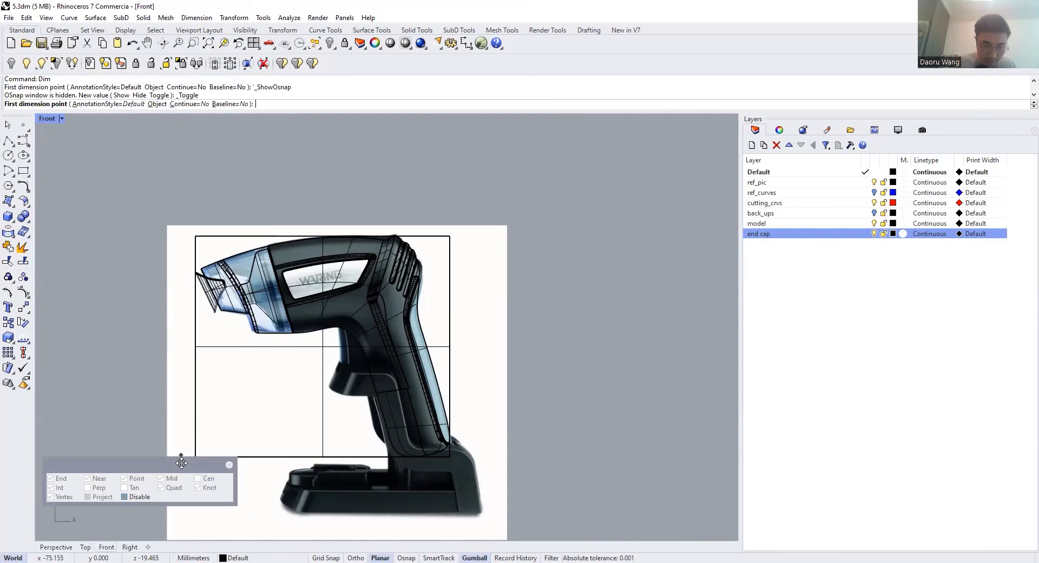
pyautogui.moveTo(193, 460); pyautogui.dragTo(428, 490)
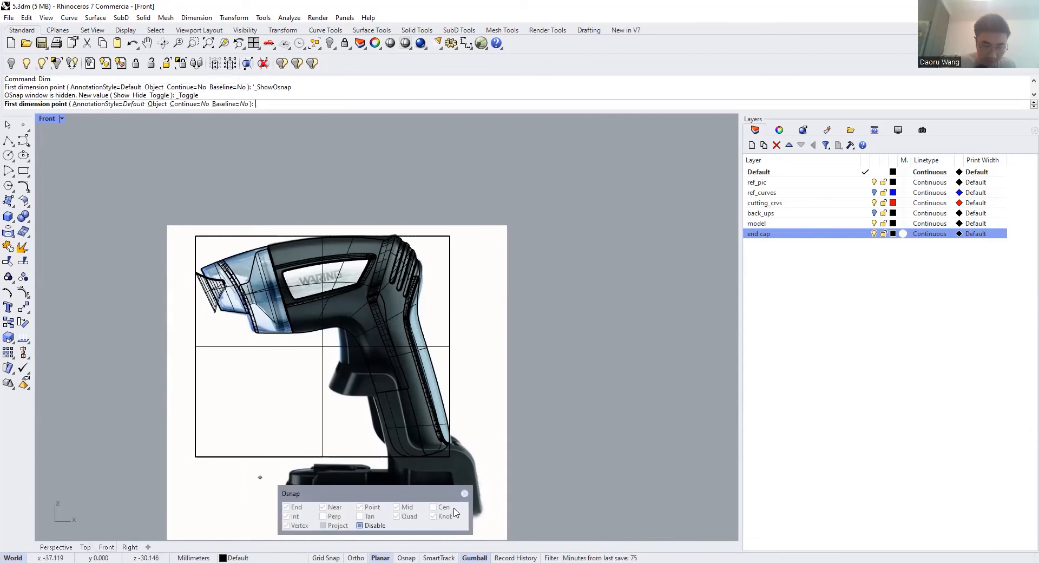
pyautogui.click(406, 557)
pyautogui.click(195, 456)
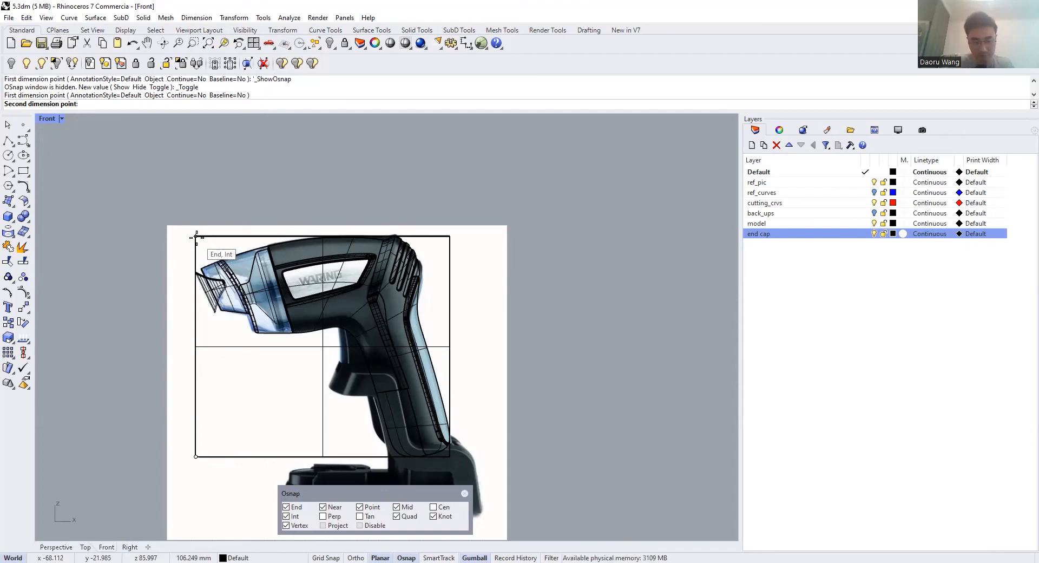
pyautogui.press('Escape')
# Make the ref_curves and back_ups layers visible and show any hidden objects in the Perspective view
pyautogui.scroll(-4, 309, 230)
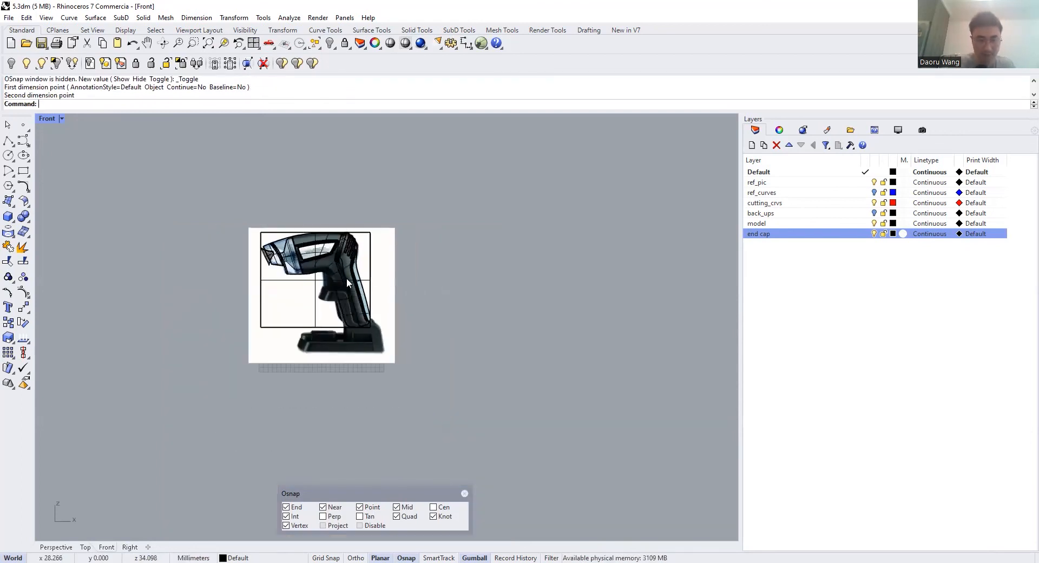
pyautogui.scroll(1, 346, 277)
pyautogui.click(53, 547)
pyautogui.scroll(-5, 458, 303)
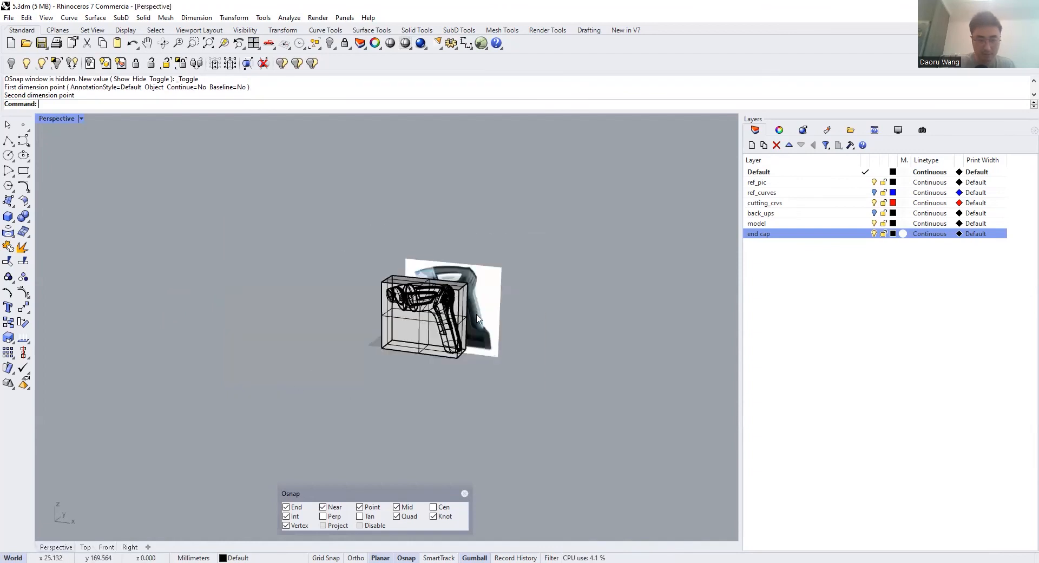
pyautogui.scroll(6, 471, 319)
pyautogui.moveTo(482, 320); pyautogui.dragTo(500, 318, button='right')
pyautogui.click(874, 192)
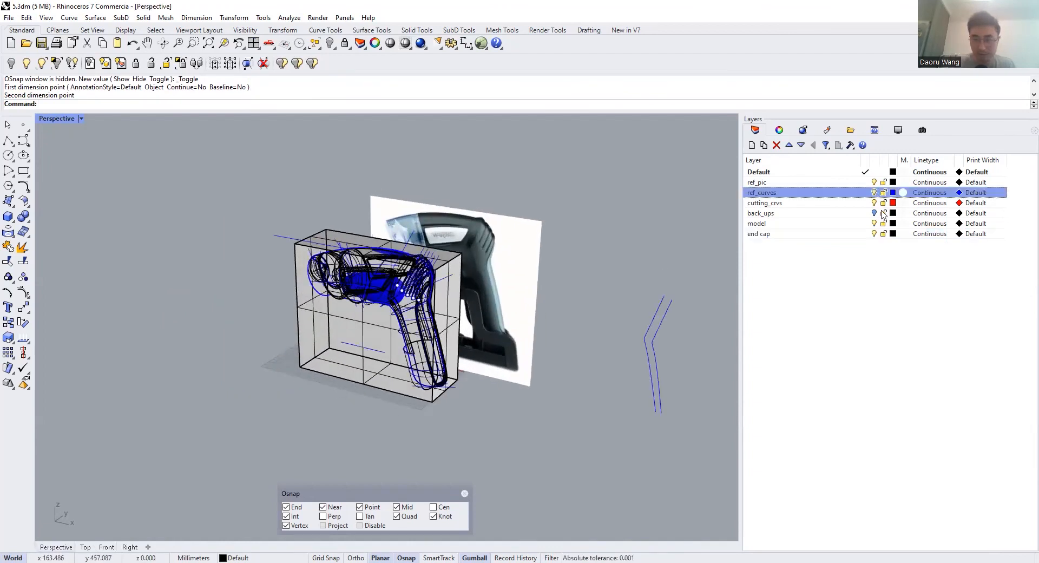
pyautogui.click(875, 214)
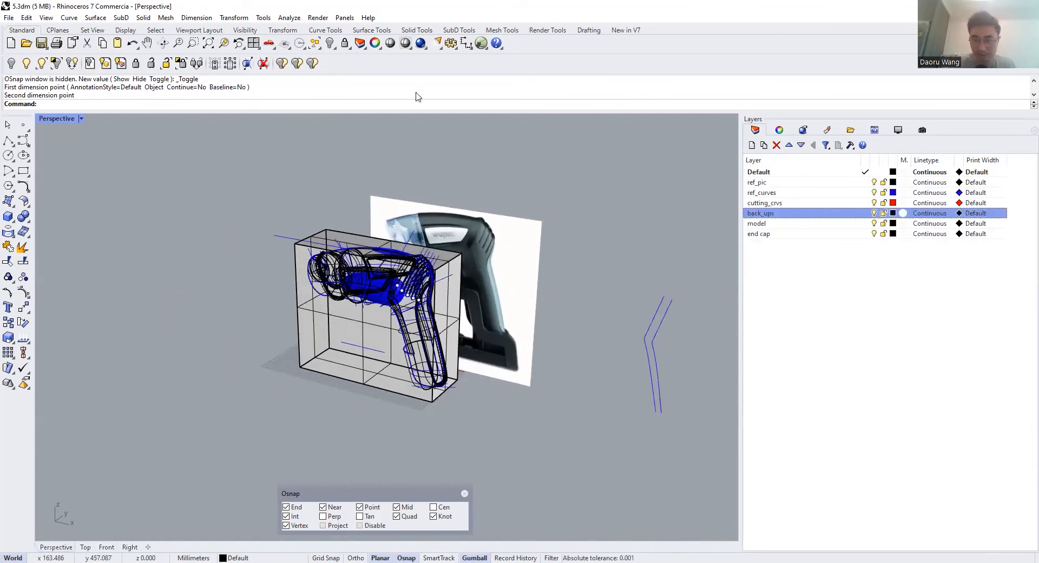
pyautogui.rightClick(330, 43)
pyautogui.scroll(-3, 280, 252)
pyautogui.scroll(4, 407, 273)
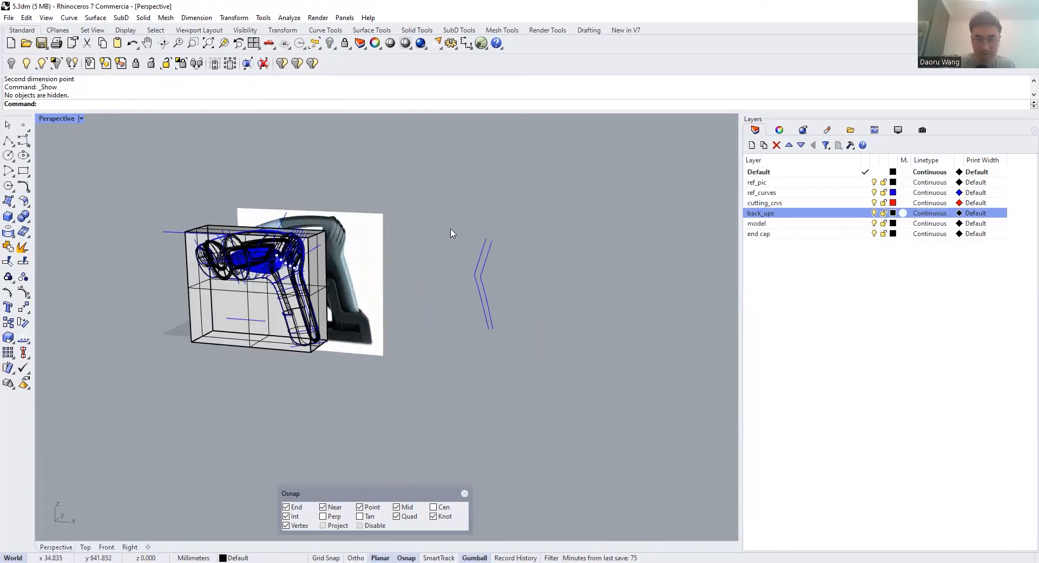
# Examine the model, reference curves and picture from several sides and check again for hidden objects
pyautogui.moveTo(429, 246); pyautogui.dragTo(401, 258, button='right')
pyautogui.moveTo(278, 248); pyautogui.dragTo(318, 245, button='right')
pyautogui.scroll(-5, 407, 312)
pyautogui.moveTo(408, 312); pyautogui.dragTo(381, 304, button='right')
pyautogui.scroll(5, 381, 290)
pyautogui.click(381, 290)
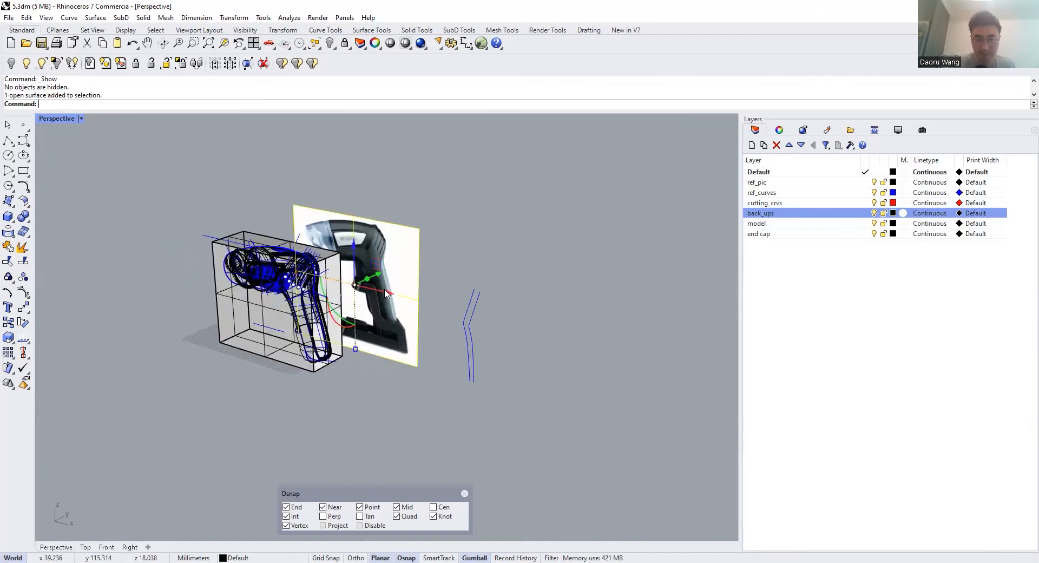
pyautogui.scroll(-5, 381, 290)
pyautogui.click(429, 291)
pyautogui.scroll(5, 429, 291)
pyautogui.rightClick(329, 43)
pyautogui.moveTo(508, 265); pyautogui.dragTo(362, 255, button='right')
pyautogui.scroll(5, 362, 254)
pyautogui.moveTo(446, 309); pyautogui.dragTo(323, 300, button='right')
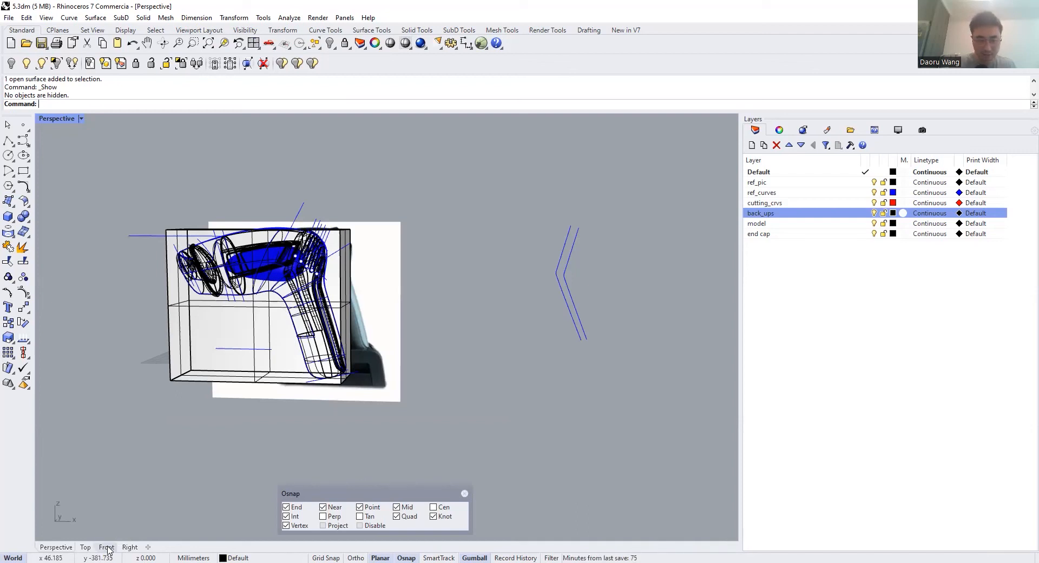
# Draw a vertical 200 mm polyline upward from the bounding box's lower front corner on the nozzle side
pyautogui.click(8, 140)
pyautogui.click(171, 379)
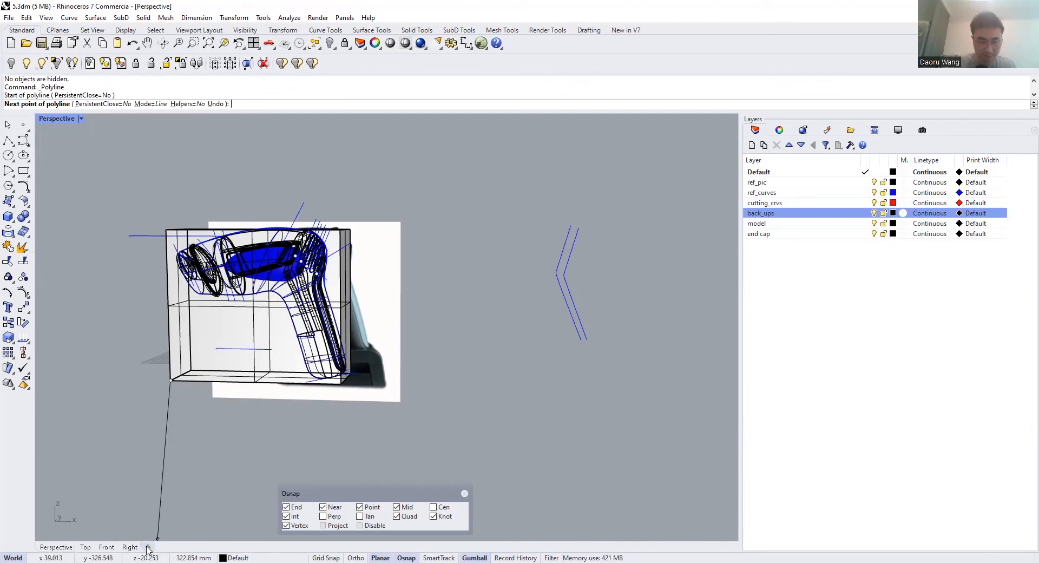
pyautogui.click(107, 547)
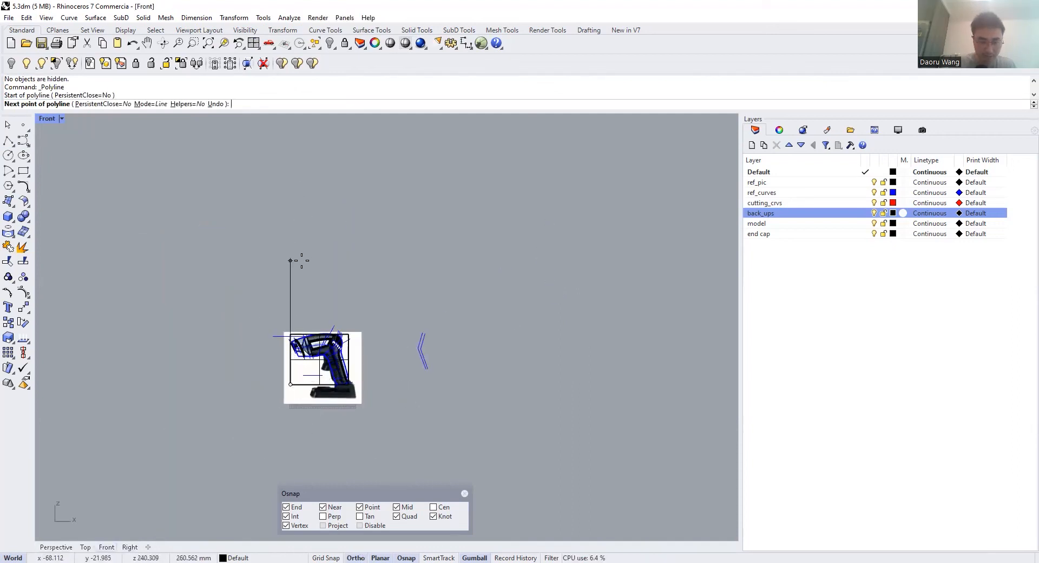
pyautogui.write('200')
pyautogui.press('Return')
pyautogui.press('Return')
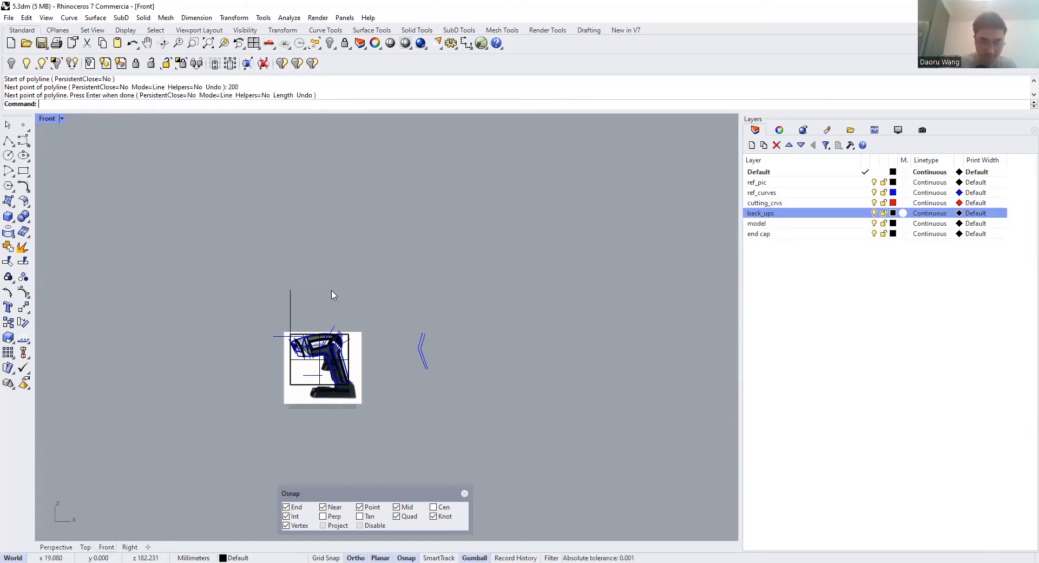
pyautogui.moveTo(258, 289); pyautogui.dragTo(258, 290)
pyautogui.scroll(4, 308, 335)
pyautogui.write('Taper')
pyautogui.press('Return')
pyautogui.click(281, 410)
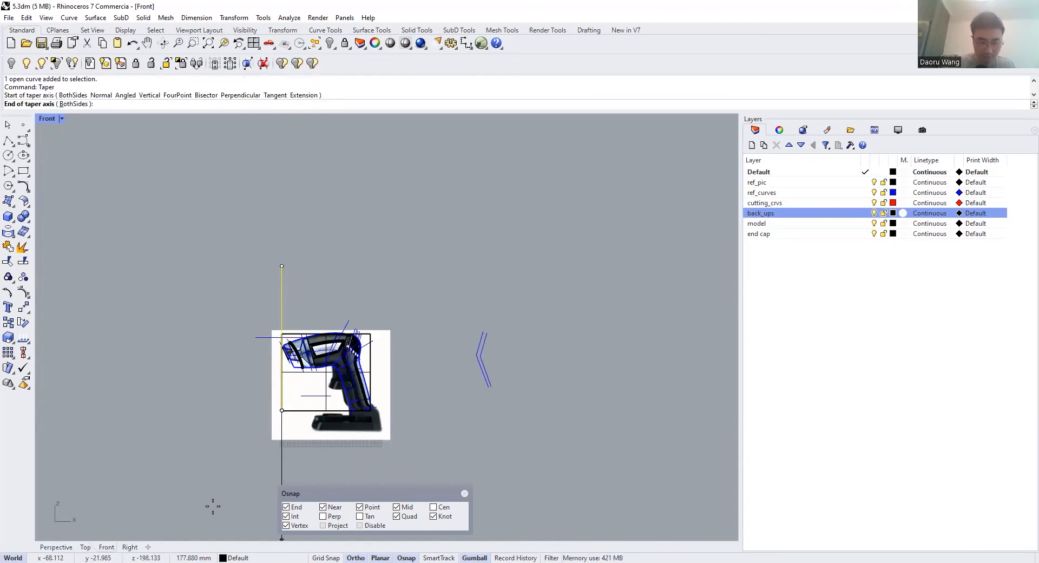
pyautogui.press('Escape')
pyautogui.press('Escape')
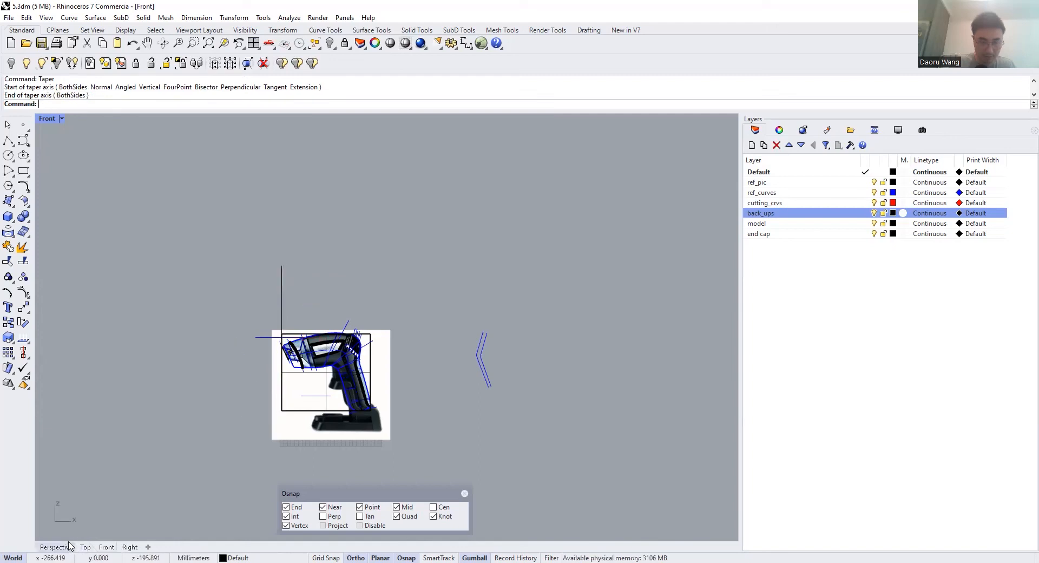
# Select every object in the model except the vertical 200 mm line
pyautogui.click(69, 547)
pyautogui.scroll(-4, 319, 346)
pyautogui.moveTo(422, 330); pyautogui.dragTo(374, 326, button='right')
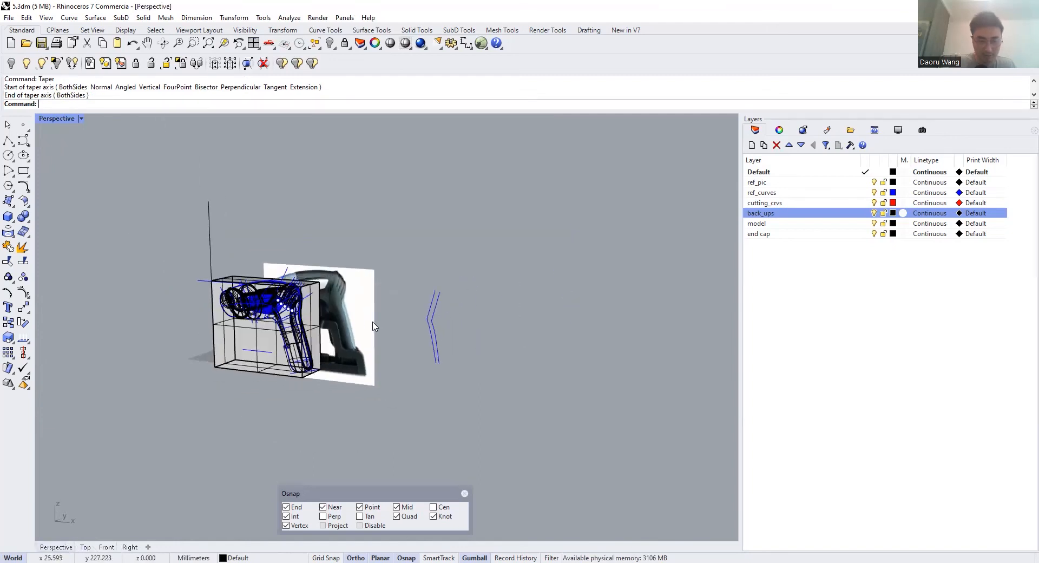
pyautogui.hotkey('ctrl', 'a')
pyautogui.keyDown('ctrl'); pyautogui.click(208, 222); pyautogui.keyUp('ctrl')
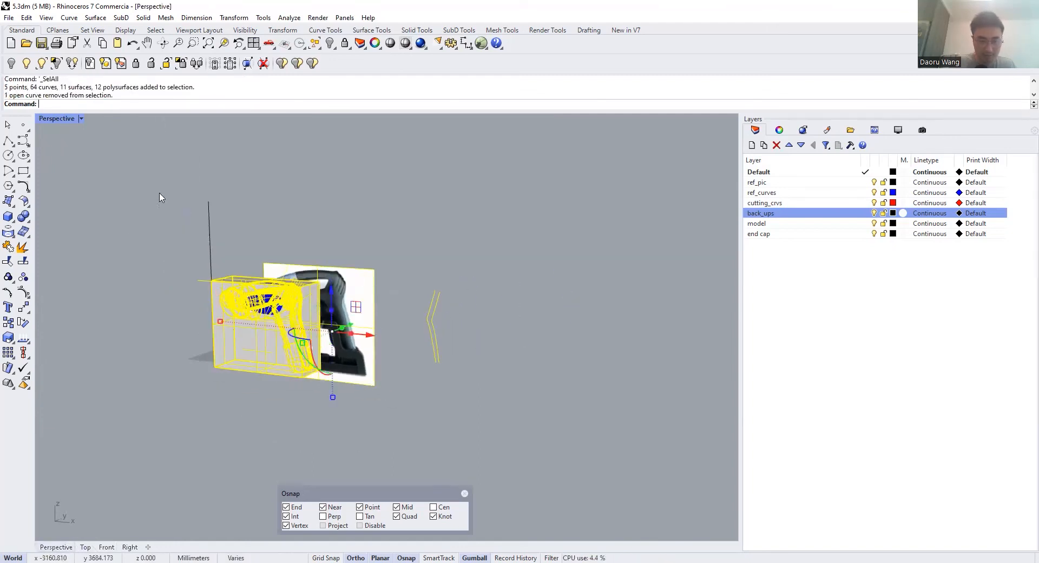
pyautogui.click(130, 546)
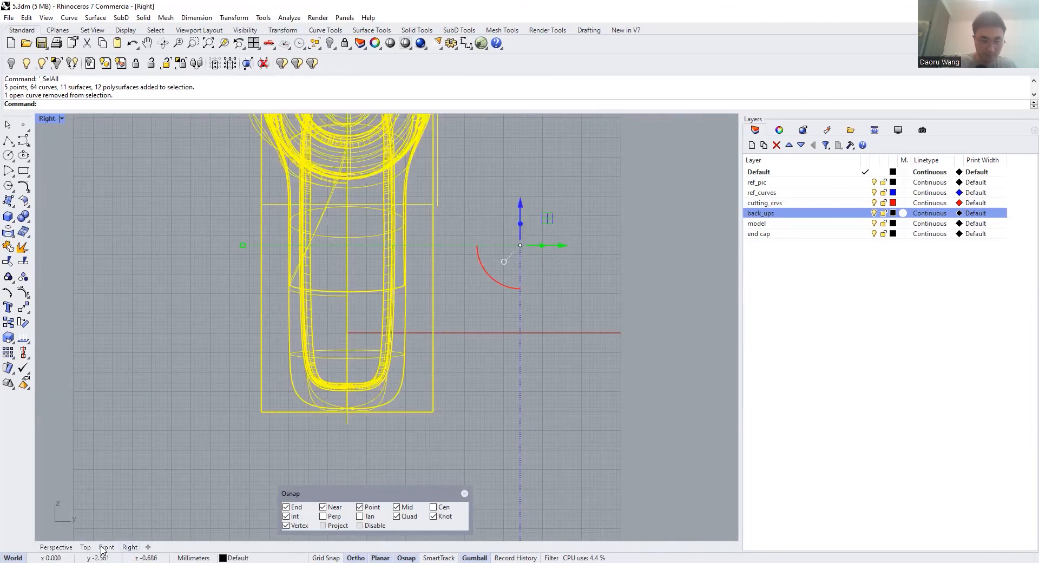
pyautogui.click(107, 547)
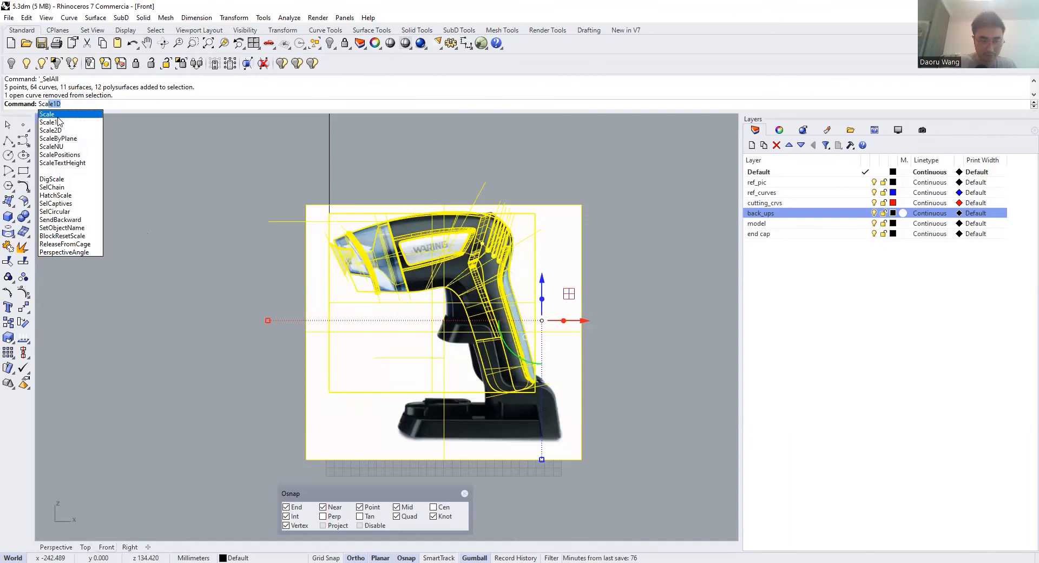
# Scale the selection uniformly from the line's base corner, using the bounding box's upper corner and the 200 mm line's top end as references
pyautogui.click(58, 117)
pyautogui.click(56, 546)
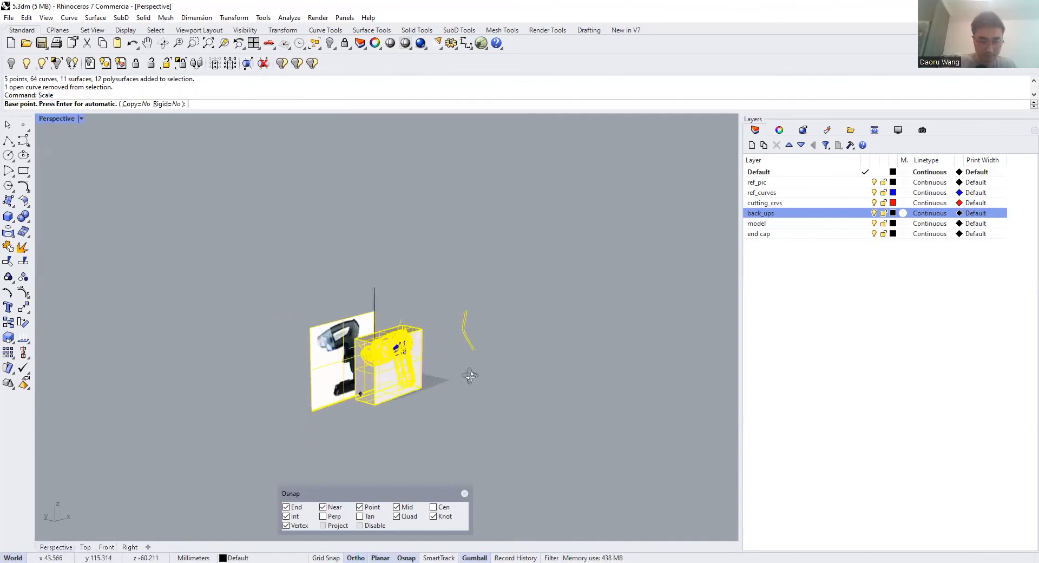
pyautogui.scroll(3, 361, 400)
pyautogui.click(359, 409)
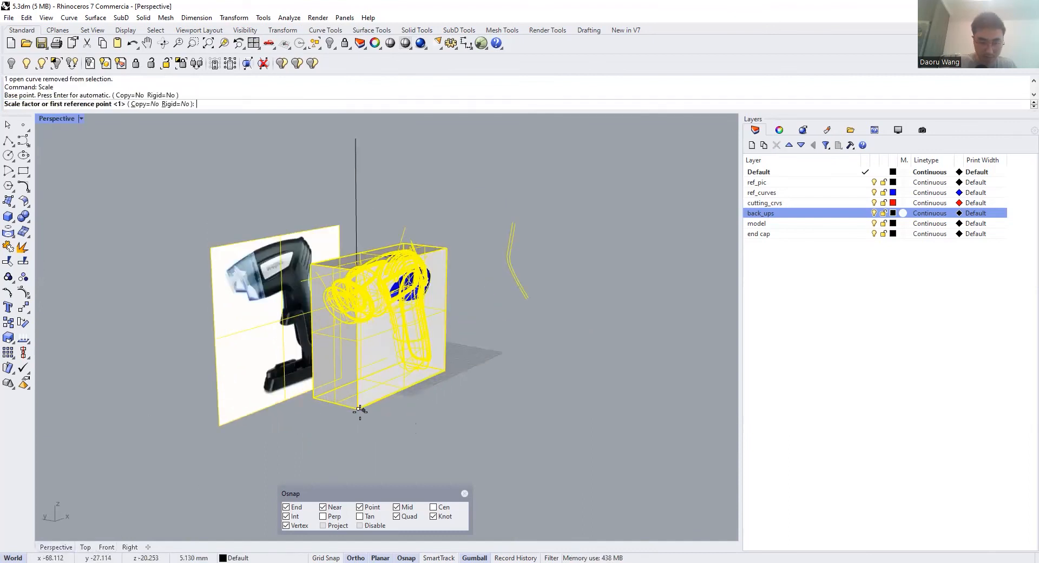
pyautogui.moveTo(392, 274); pyautogui.dragTo(403, 242, button='right')
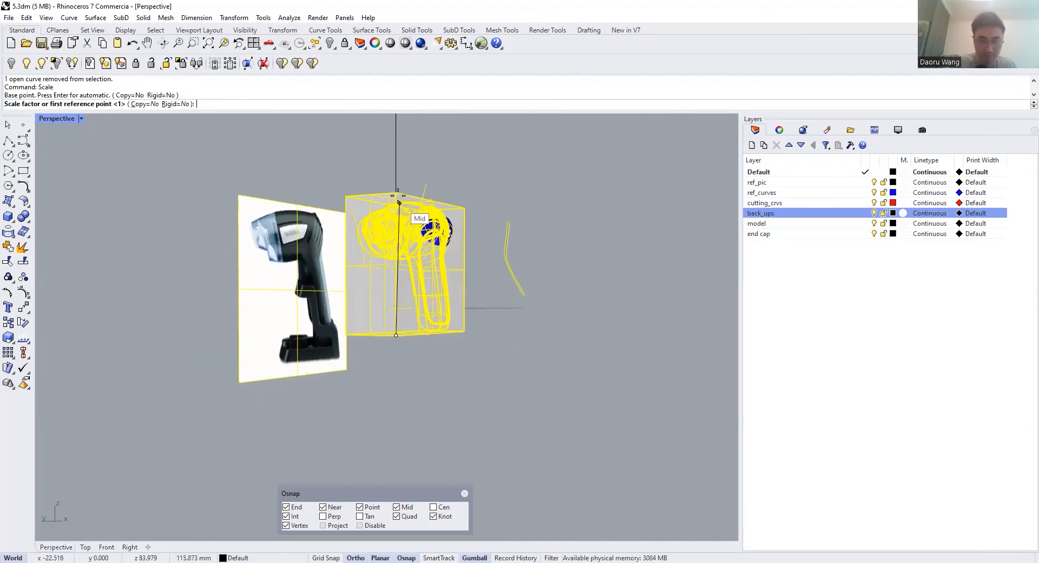
pyautogui.click(399, 202)
pyautogui.scroll(-5, 398, 206)
pyautogui.scroll(4, 394, 186)
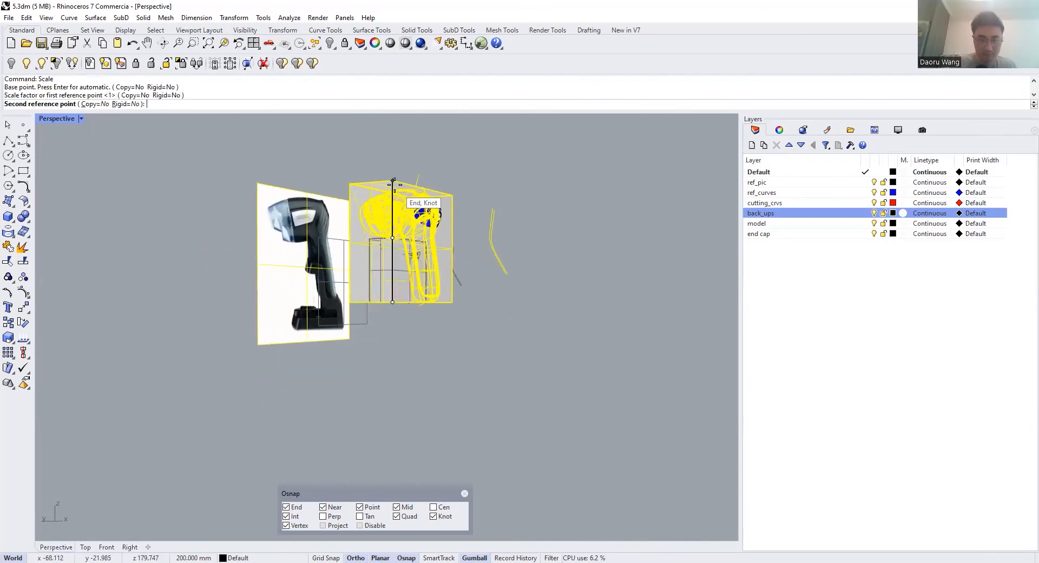
pyautogui.click(393, 180)
pyautogui.scroll(4, 427, 240)
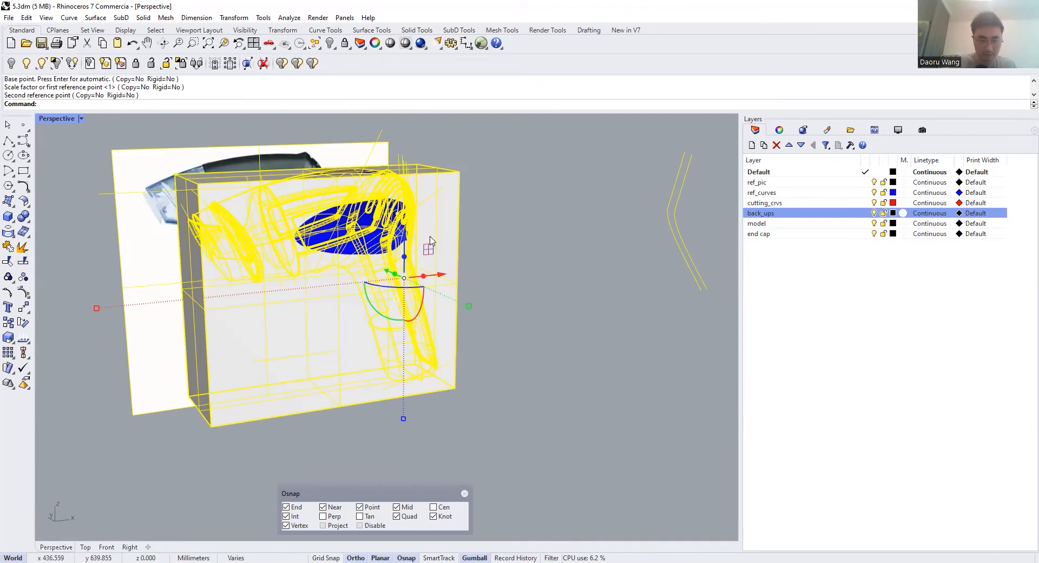
# Delete the bounding box around the scaled hair dryer
pyautogui.click(430, 241)
pyautogui.moveTo(430, 240); pyautogui.dragTo(411, 247, button='right')
pyautogui.scroll(2, 423, 269)
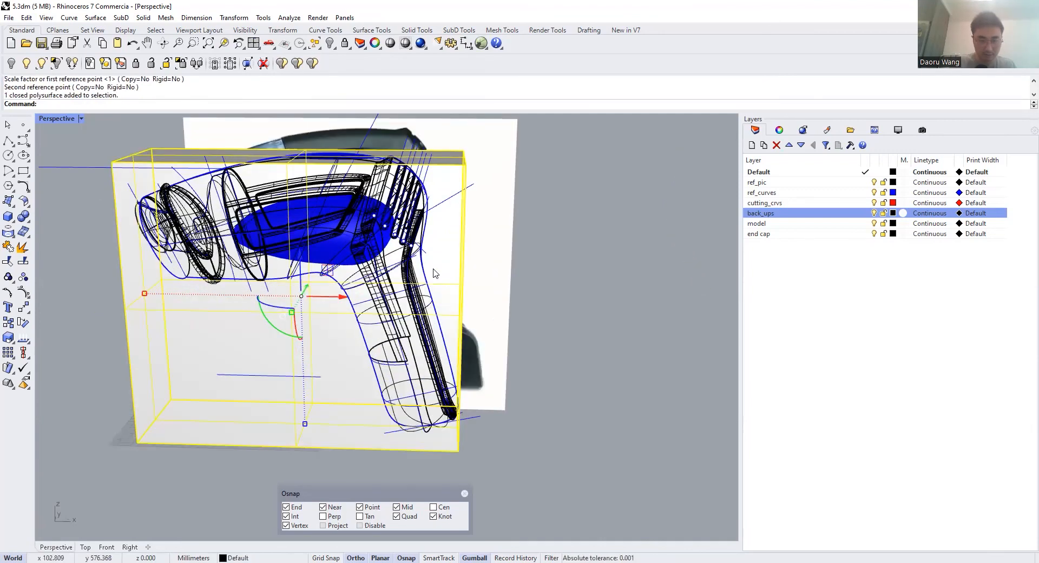
pyautogui.write('e')
pyautogui.press('space')
# Show any hidden objects and turn off the ref_curves and back_ups layers
pyautogui.rightClick(330, 45)
pyautogui.scroll(-4, 377, 223)
pyautogui.scroll(2, 377, 223)
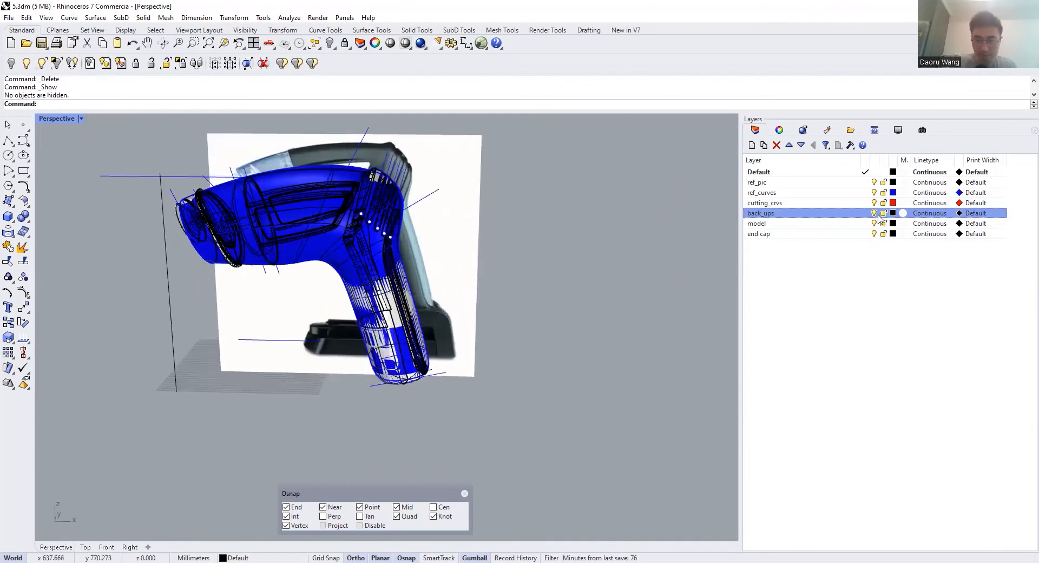
pyautogui.click(873, 192)
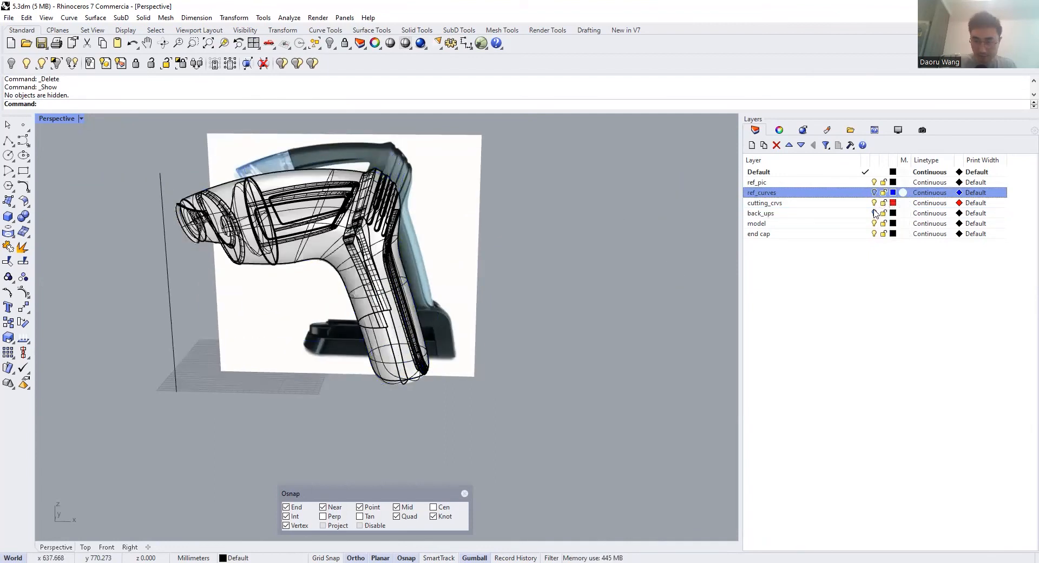
pyautogui.moveTo(663, 222); pyautogui.dragTo(603, 241, button='right')
# Move the vertical 200 mm reference line to the ref_curves layer
pyautogui.click(155, 305)
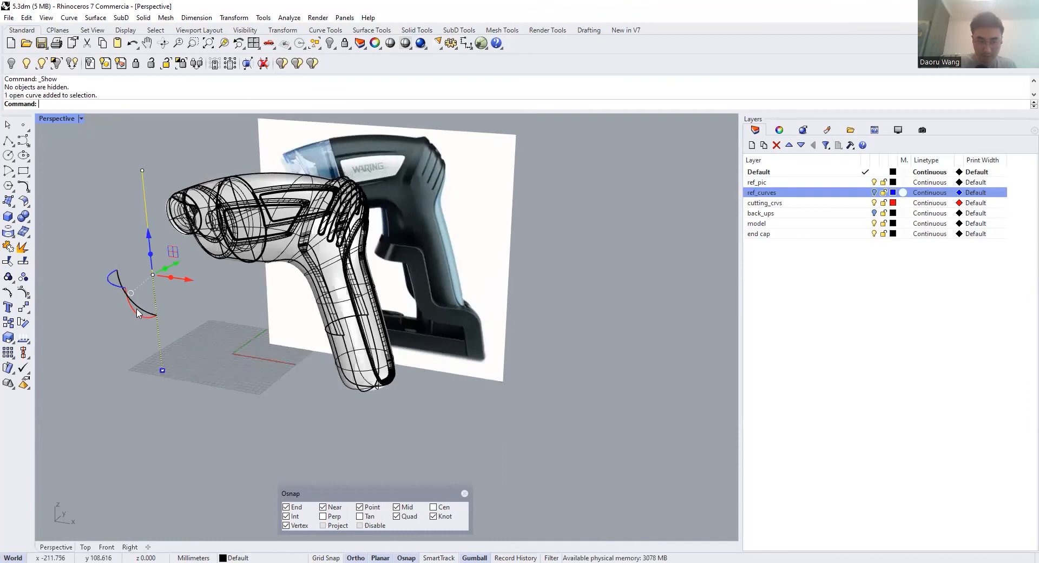
pyautogui.click(239, 556)
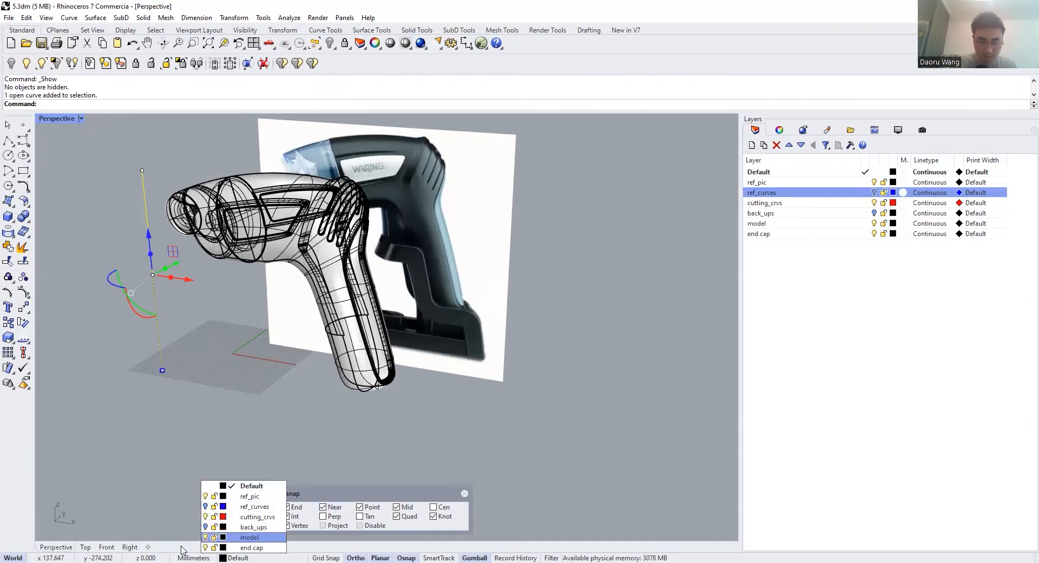
pyautogui.click(103, 546)
pyautogui.scroll(-8, 279, 385)
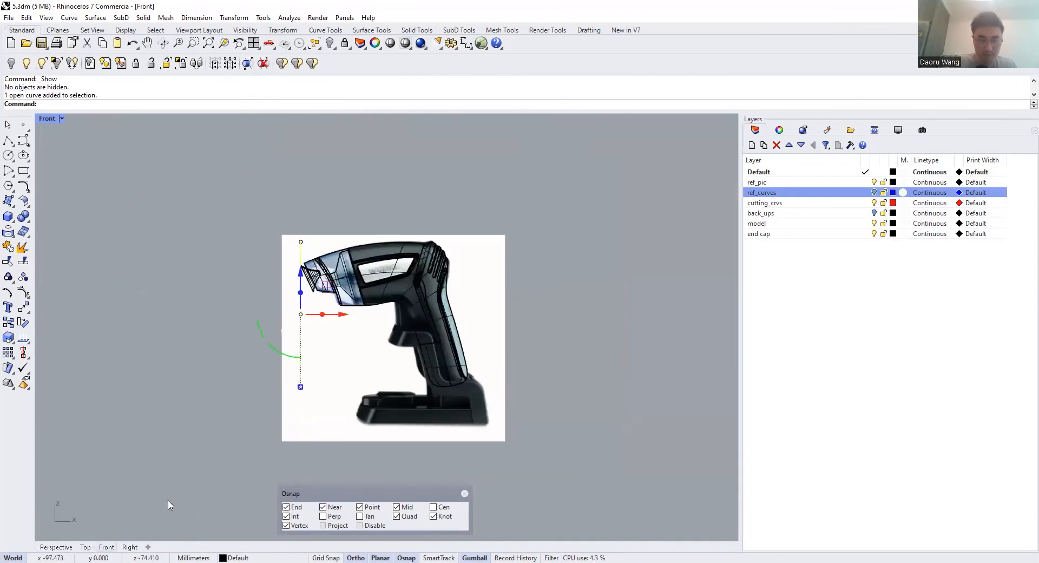
pyautogui.click(237, 558)
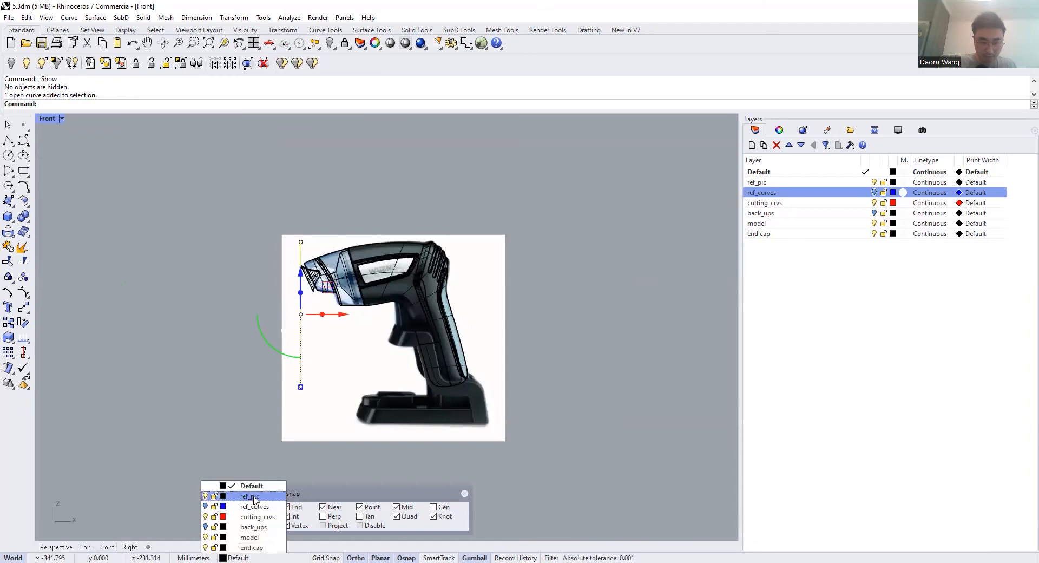
pyautogui.click(257, 507)
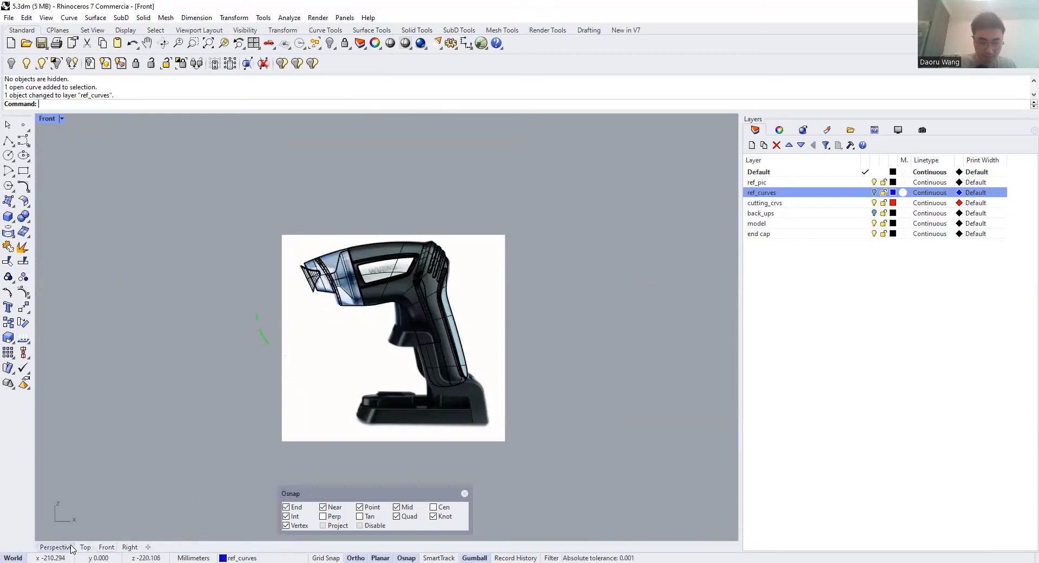
# Return to the perspective view, show any hidden objects and set its display mode to Shaded
pyautogui.click(64, 546)
pyautogui.moveTo(155, 489); pyautogui.dragTo(299, 303, button='right')
pyautogui.scroll(5, 324, 273)
pyautogui.moveTo(330, 265); pyautogui.dragTo(396, 276, button='right')
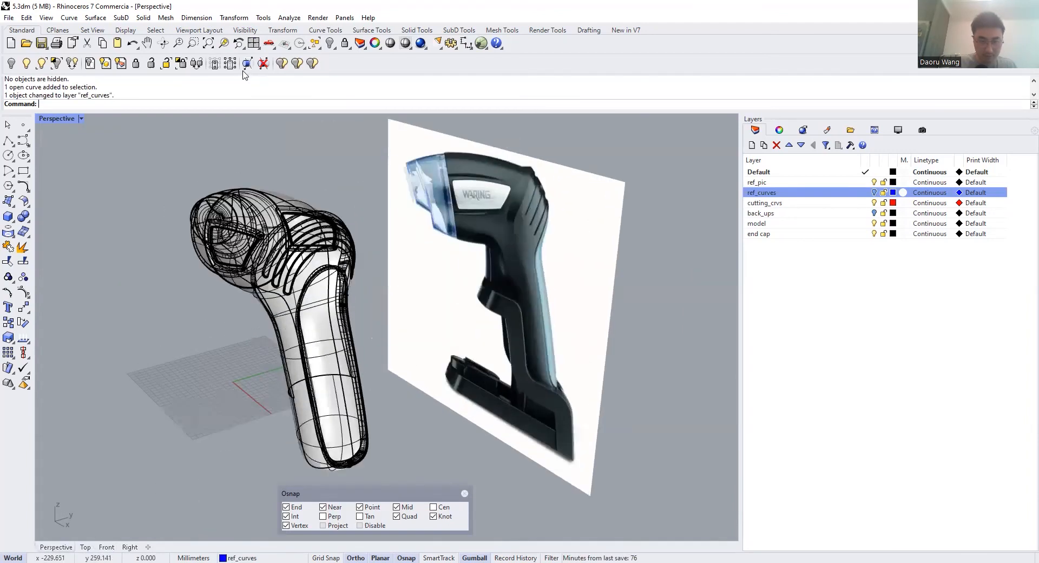
pyautogui.click(330, 45)
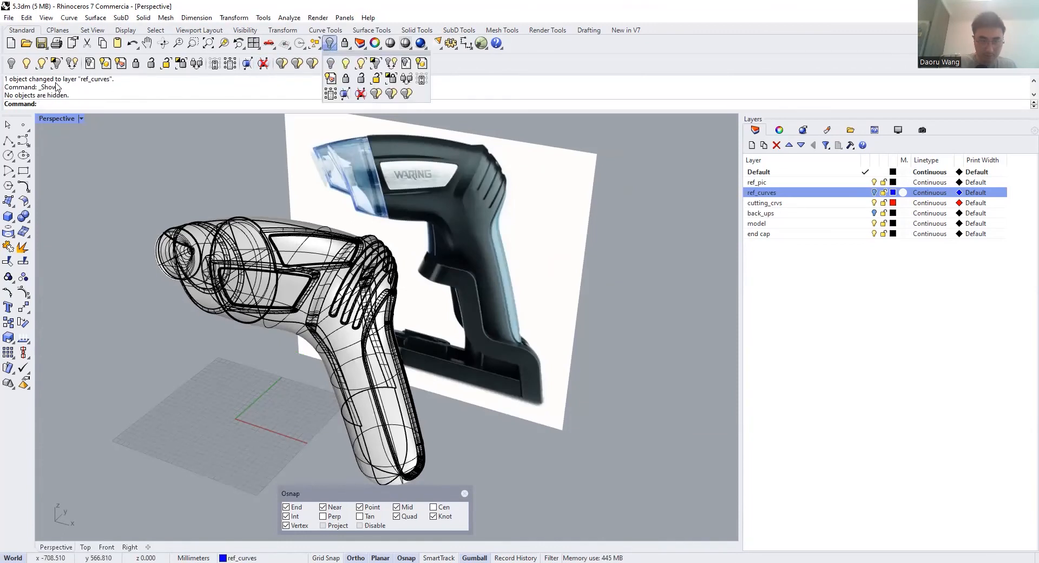
pyautogui.click(80, 120)
pyautogui.click(114, 167)
# Examine the trigger area, handle and stand in the reference picture against the shaded hair dryer model
pyautogui.scroll(-6, 239, 200)
pyautogui.moveTo(254, 195)
pyautogui.mouseDown(button='right')
pyautogui.moveTo(354, 173)
pyautogui.moveTo(355, 217)
pyautogui.moveTo(389, 213)
pyautogui.mouseUp(button='right')
pyautogui.scroll(5, 354, 174)
pyautogui.scroll(-3, 376, 277)
pyautogui.scroll(8, 328, 331)
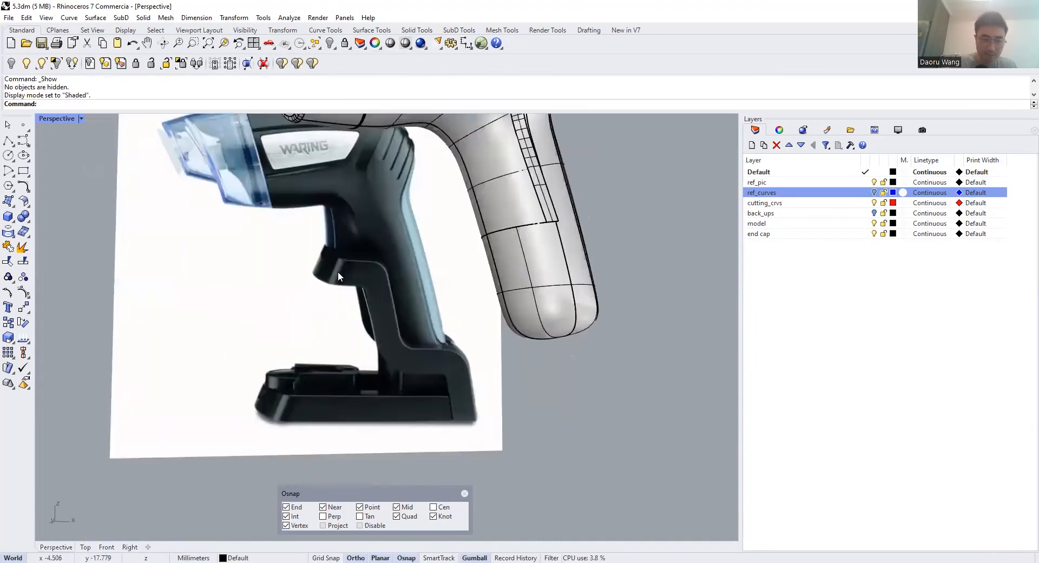
pyautogui.scroll(-7, 329, 331)
pyautogui.moveTo(362, 338); pyautogui.dragTo(460, 352, button='right')
pyautogui.scroll(8, 336, 301)
pyautogui.scroll(-4, 336, 301)
pyautogui.moveTo(336, 301); pyautogui.dragTo(364, 321, button='right')
pyautogui.scroll(6, 363, 312)
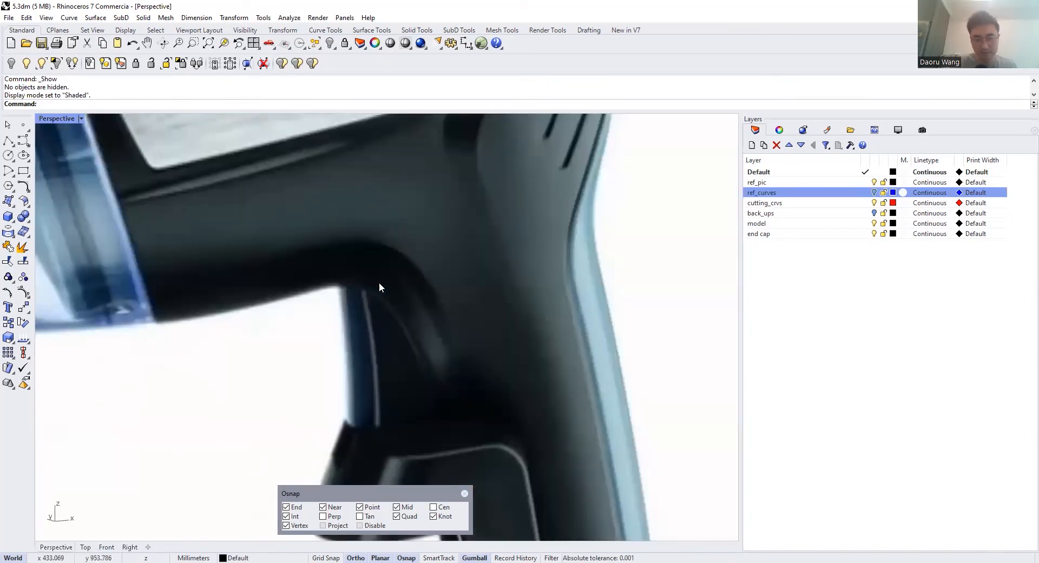
pyautogui.scroll(-8, 377, 298)
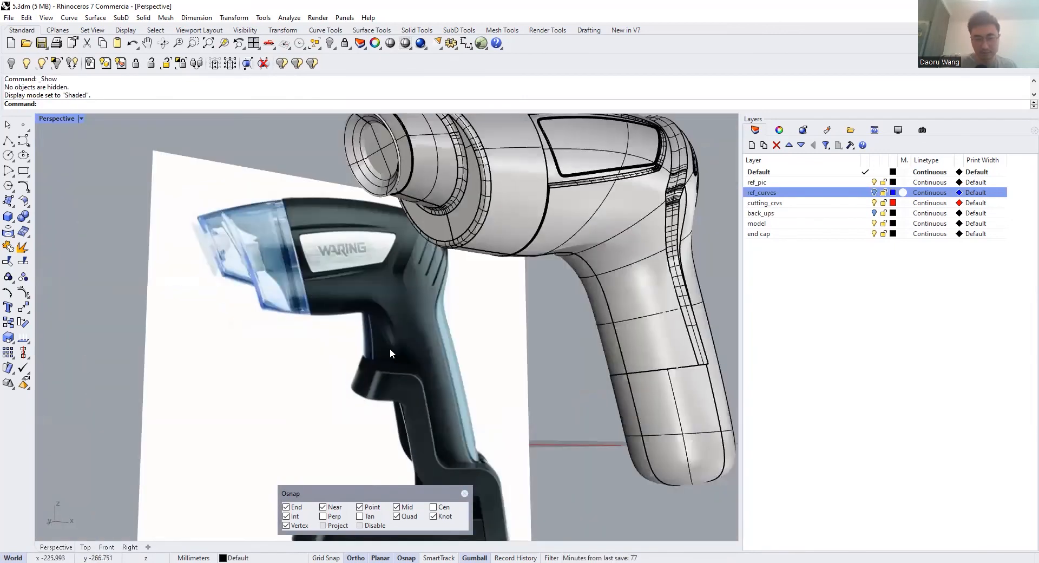
pyautogui.scroll(2, 386, 347)
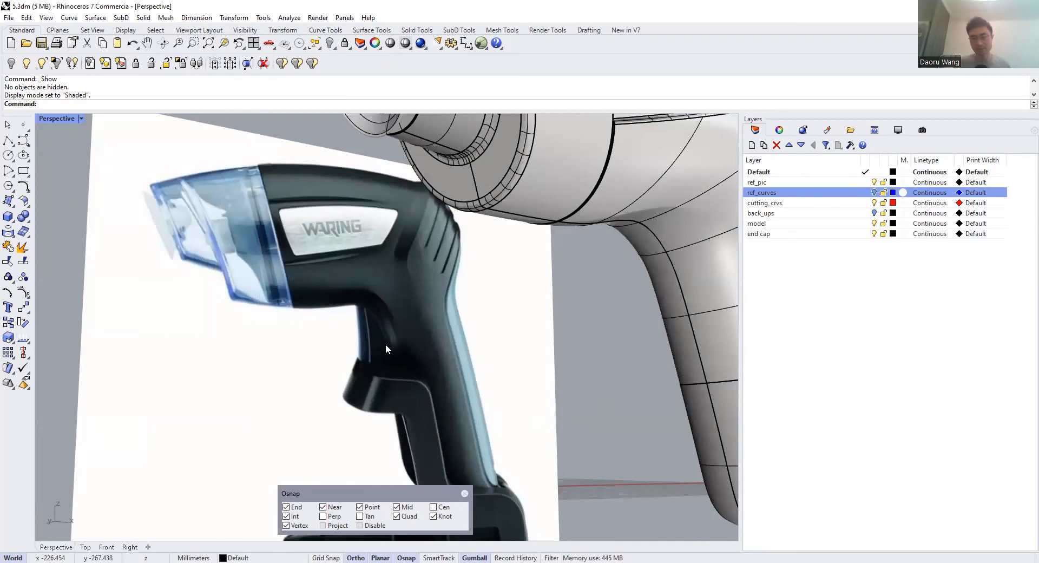
pyautogui.scroll(-6, 371, 329)
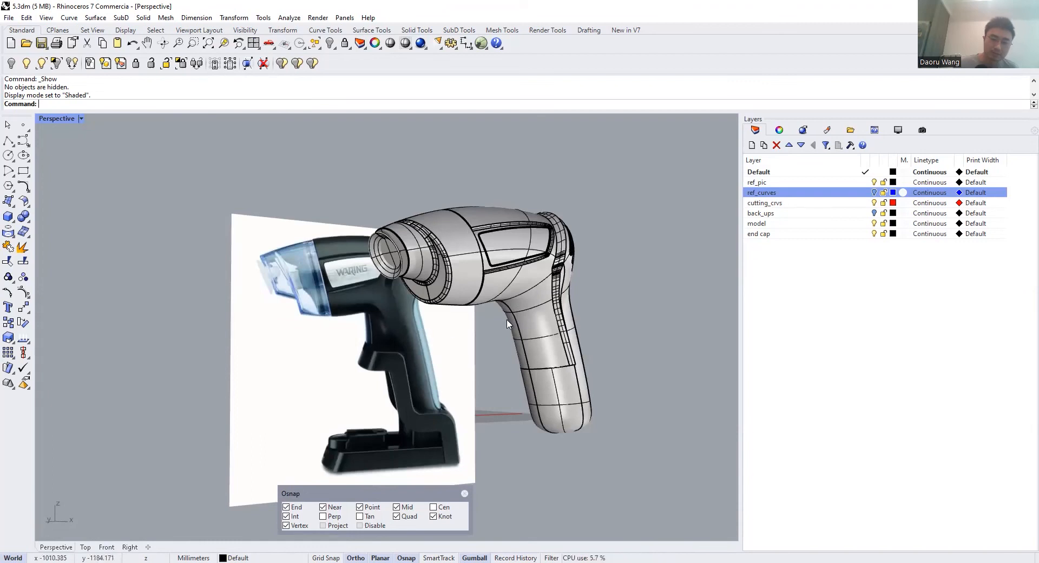
pyautogui.scroll(2, 395, 323)
pyautogui.scroll(2, 395, 323)
pyautogui.scroll(-4, 356, 303)
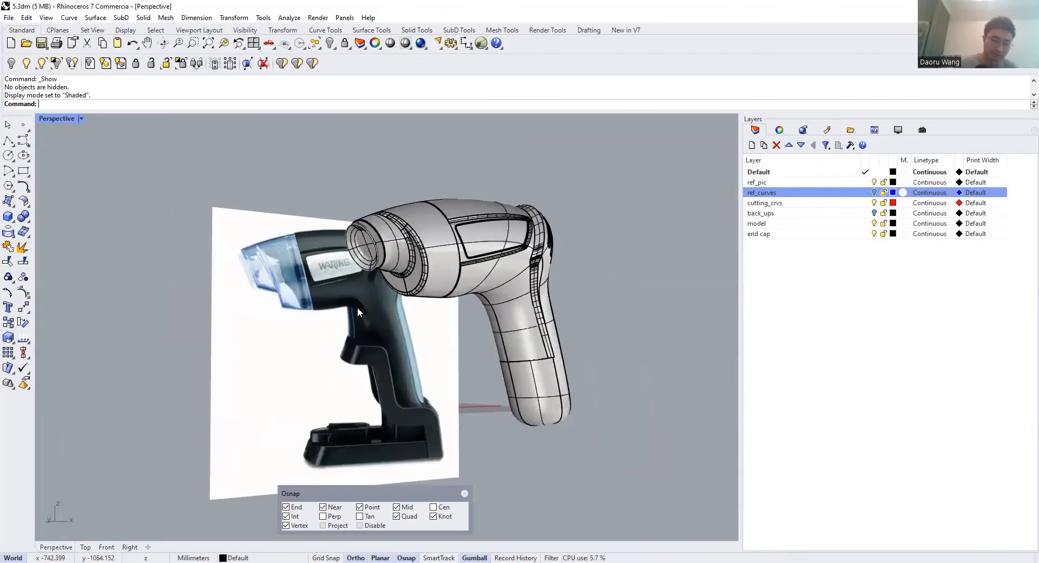
pyautogui.scroll(3, 351, 319)
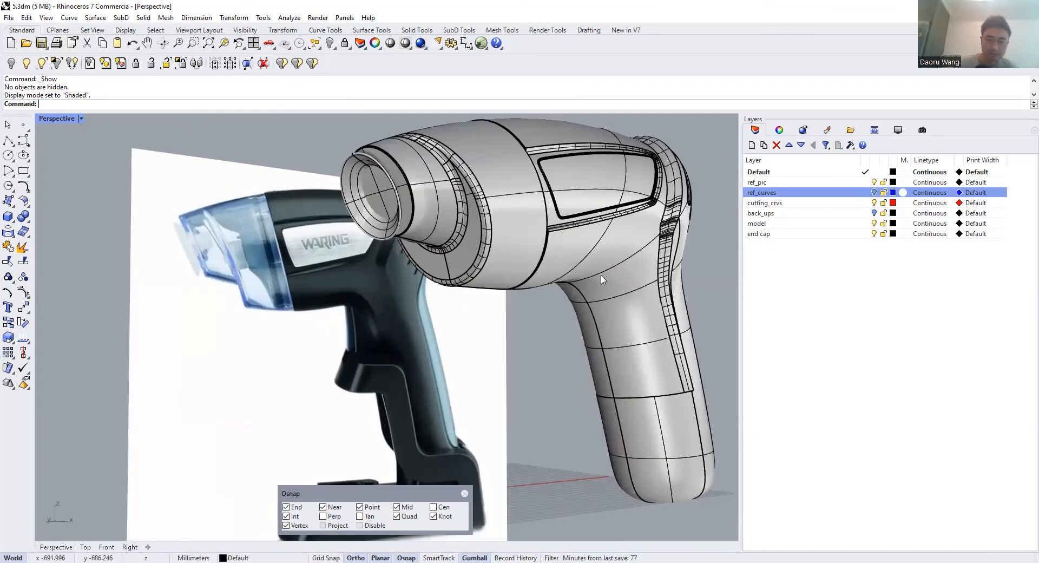
# Compare the modelled body, side panel, vent grooves and handle with the reference picture from the side and above
pyautogui.moveTo(611, 295); pyautogui.dragTo(466, 231, button='right')
pyautogui.scroll(-5, 369, 308)
pyautogui.scroll(5, 369, 310)
pyautogui.scroll(-6, 394, 321)
pyautogui.scroll(2, 394, 321)
pyautogui.scroll(1, 409, 297)
pyautogui.scroll(-1, 410, 297)
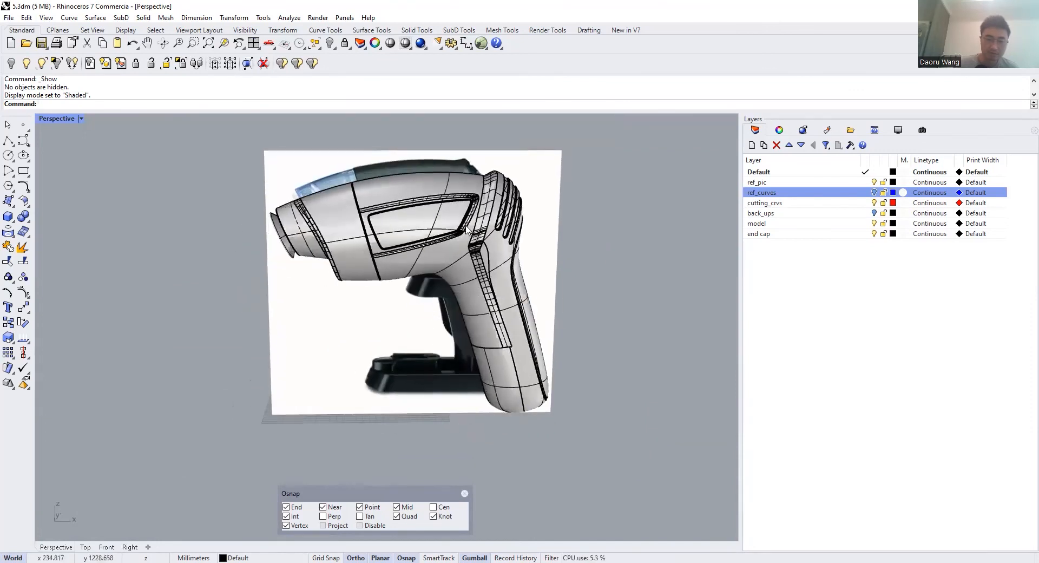
pyautogui.scroll(2, 460, 237)
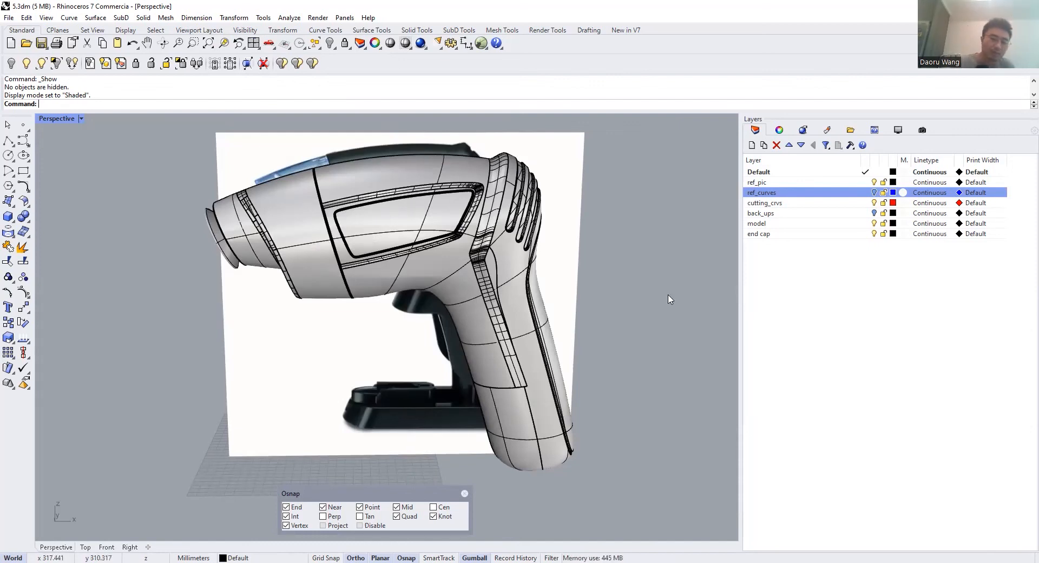
pyautogui.scroll(-3, 638, 299)
pyautogui.scroll(6, 608, 299)
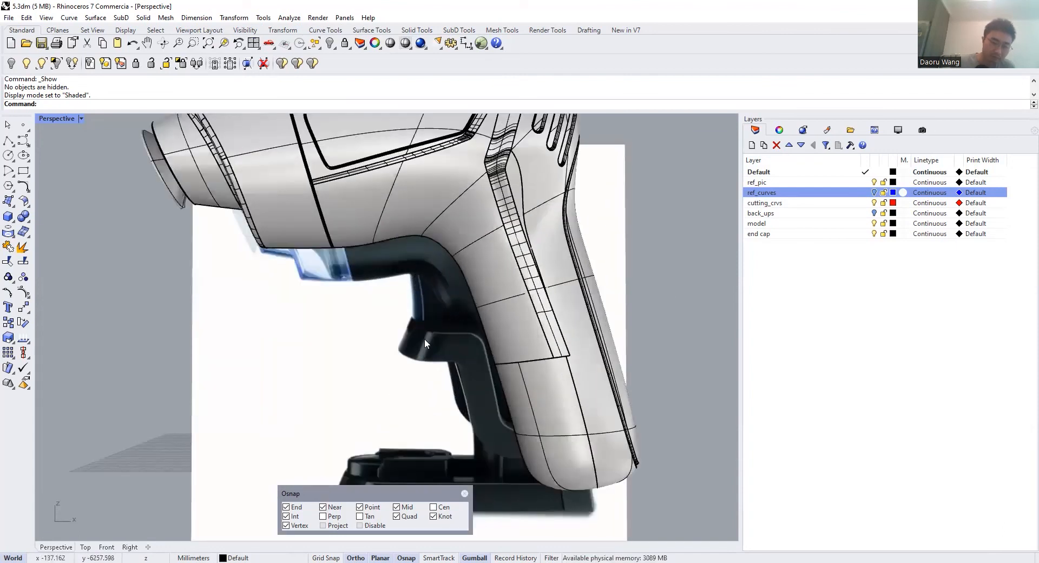
pyautogui.scroll(-4, 432, 341)
pyautogui.scroll(7, 433, 244)
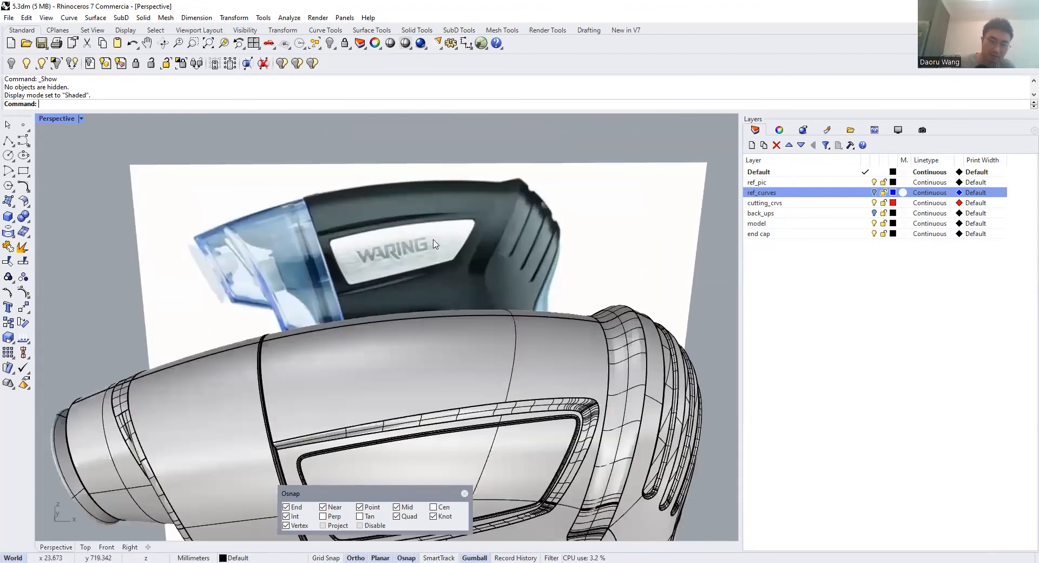
pyautogui.scroll(-4, 429, 262)
pyautogui.scroll(7, 417, 268)
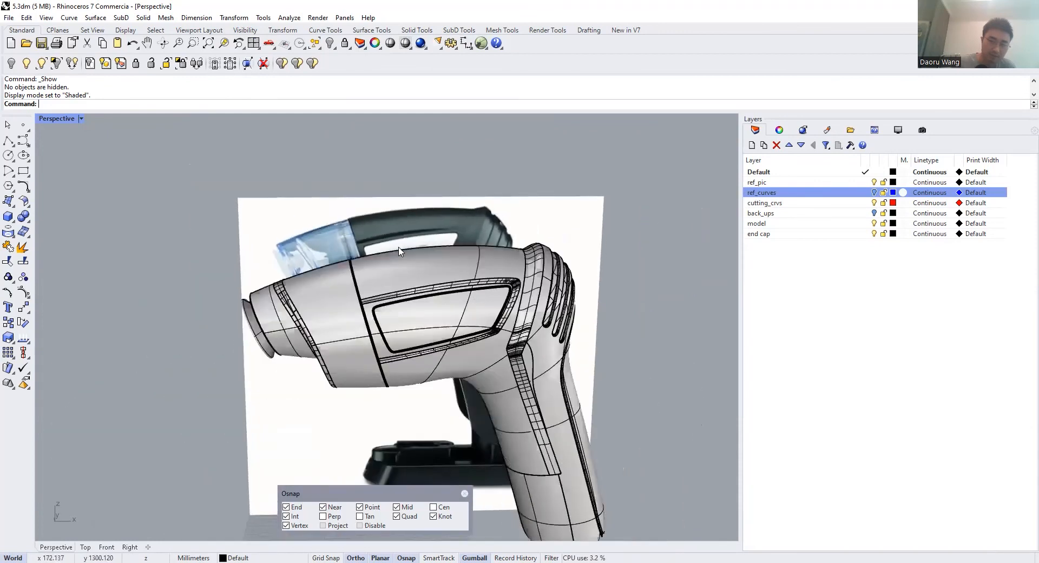
pyautogui.scroll(-5, 397, 265)
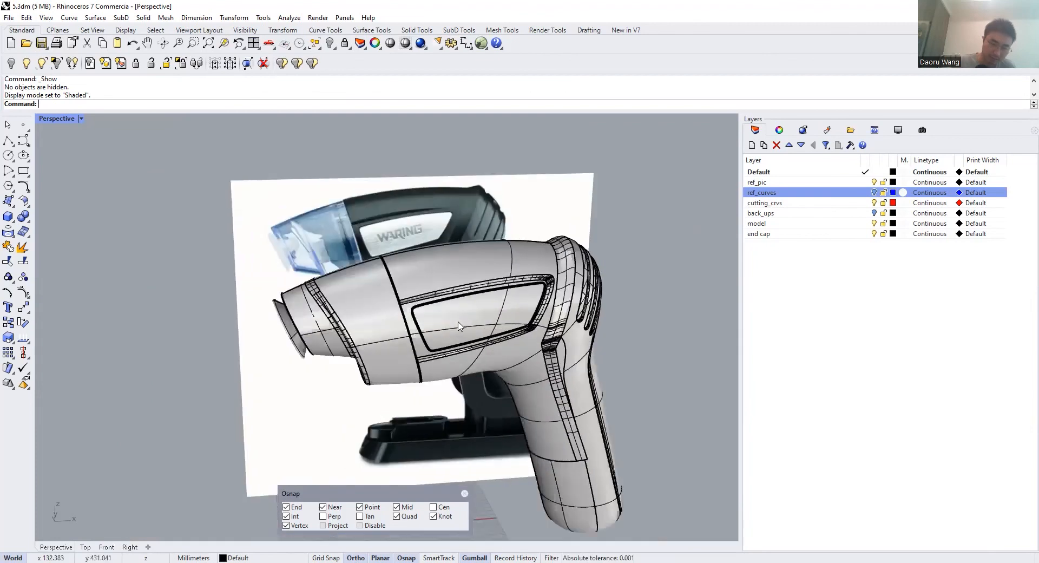
pyautogui.scroll(1, 458, 325)
pyautogui.click(552, 305)
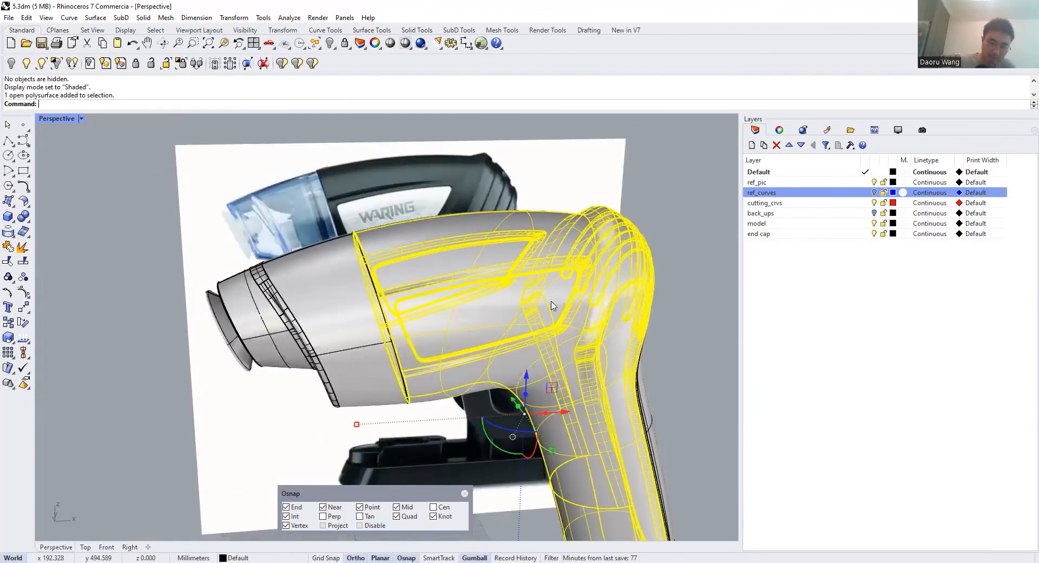
pyautogui.press('Escape')
pyautogui.scroll(-3, 551, 303)
pyautogui.moveTo(583, 293); pyautogui.dragTo(452, 248, button='right')
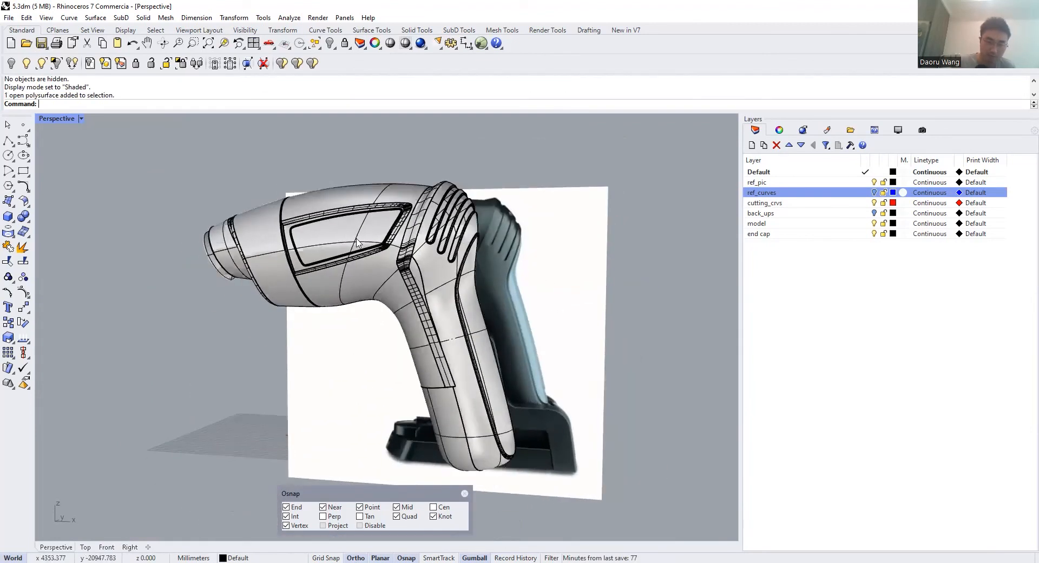
# Set the perspective view to Rendered display and inspect the hair dryer
pyautogui.click(81, 119)
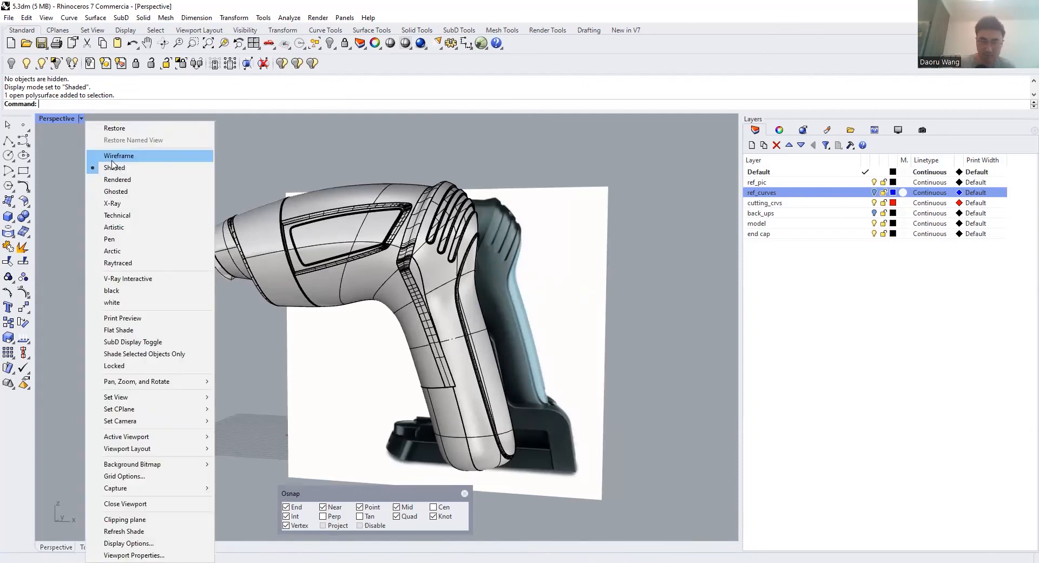
pyautogui.click(141, 181)
pyautogui.moveTo(368, 246); pyautogui.dragTo(420, 278, button='right')
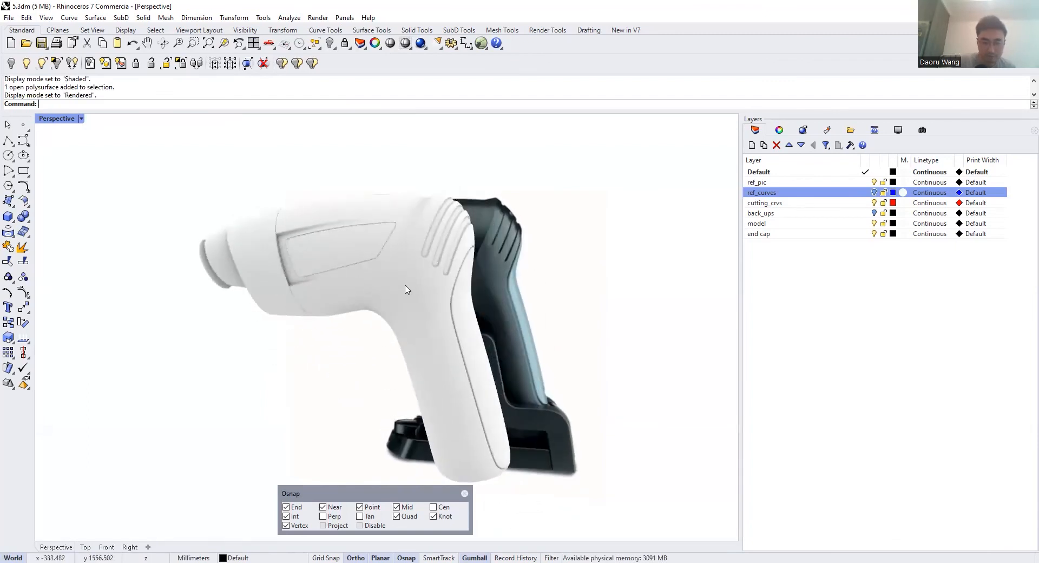